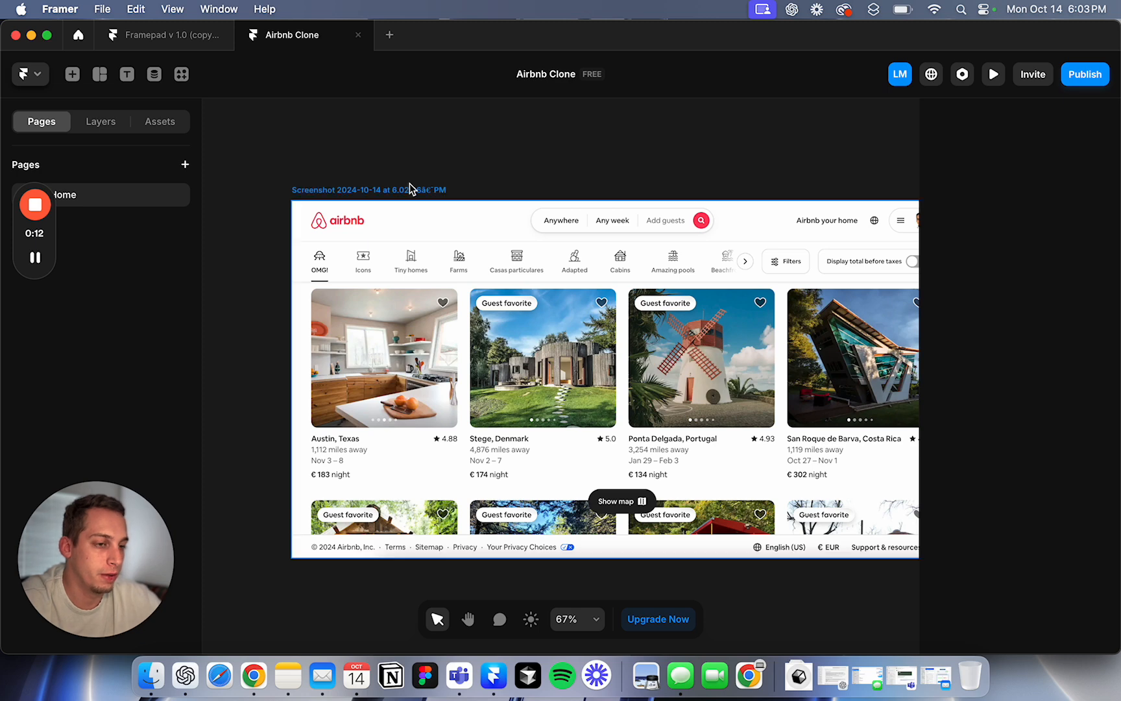
# Step: Examine the Airbnb reference screenshot's header, search bar, category row and filter controls
pyautogui.hscroll(1, 421, 175)
pyautogui.hscroll(2, 418, 174)
pyautogui.scroll(-1, 419, 174)
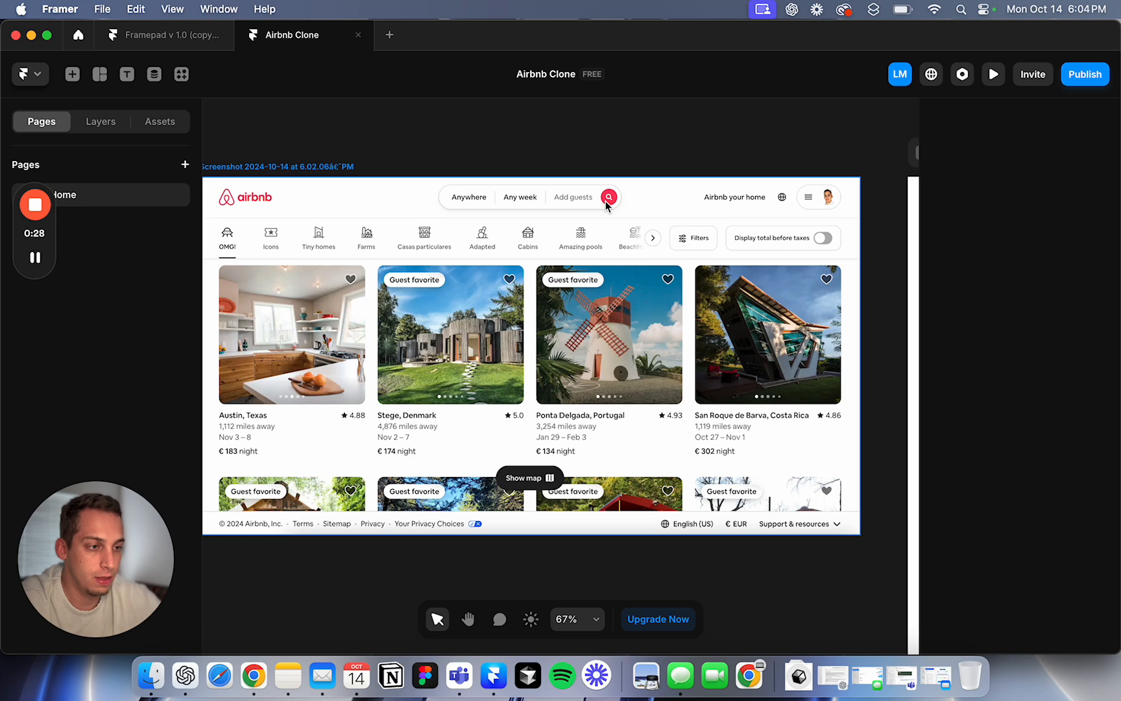
pyautogui.hscroll(-1, 354, 179)
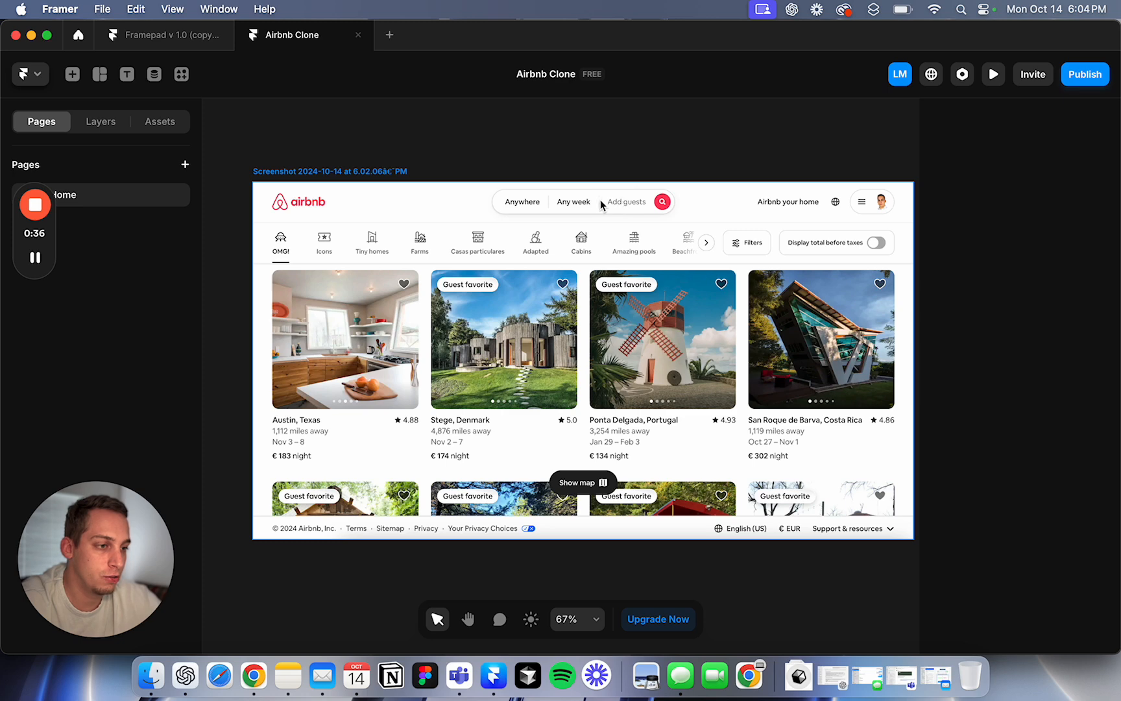
pyautogui.hscroll(5, 617, 207)
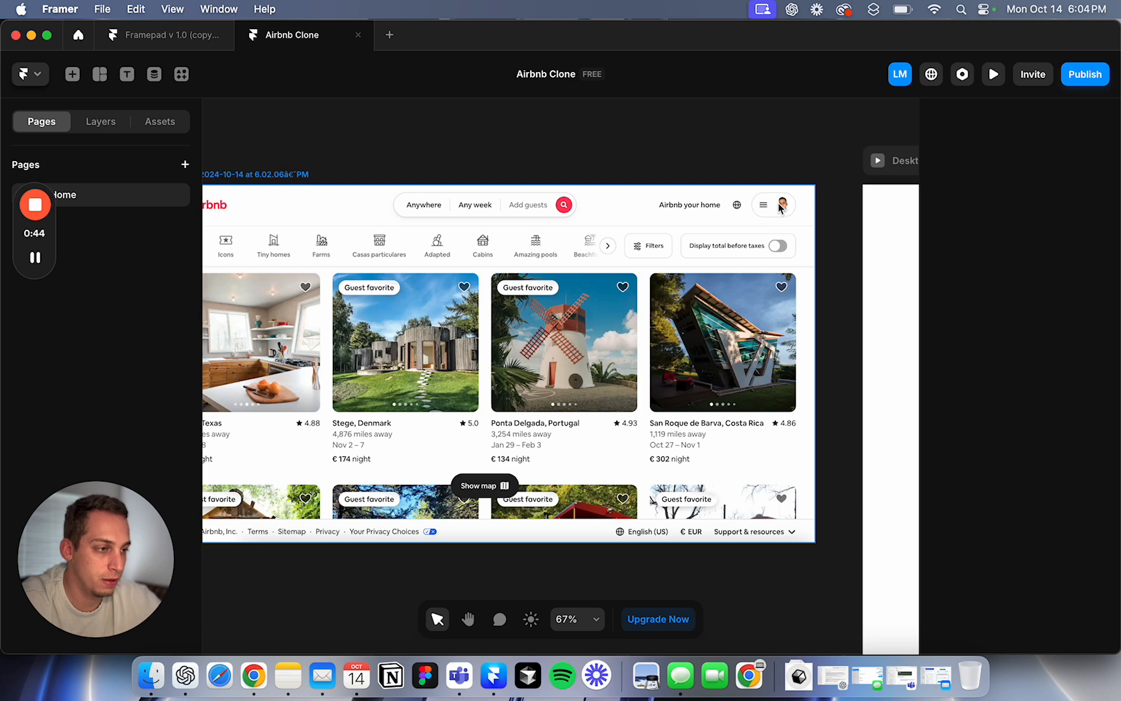
pyautogui.hscroll(-3, 681, 222)
pyautogui.hscroll(-2, 681, 222)
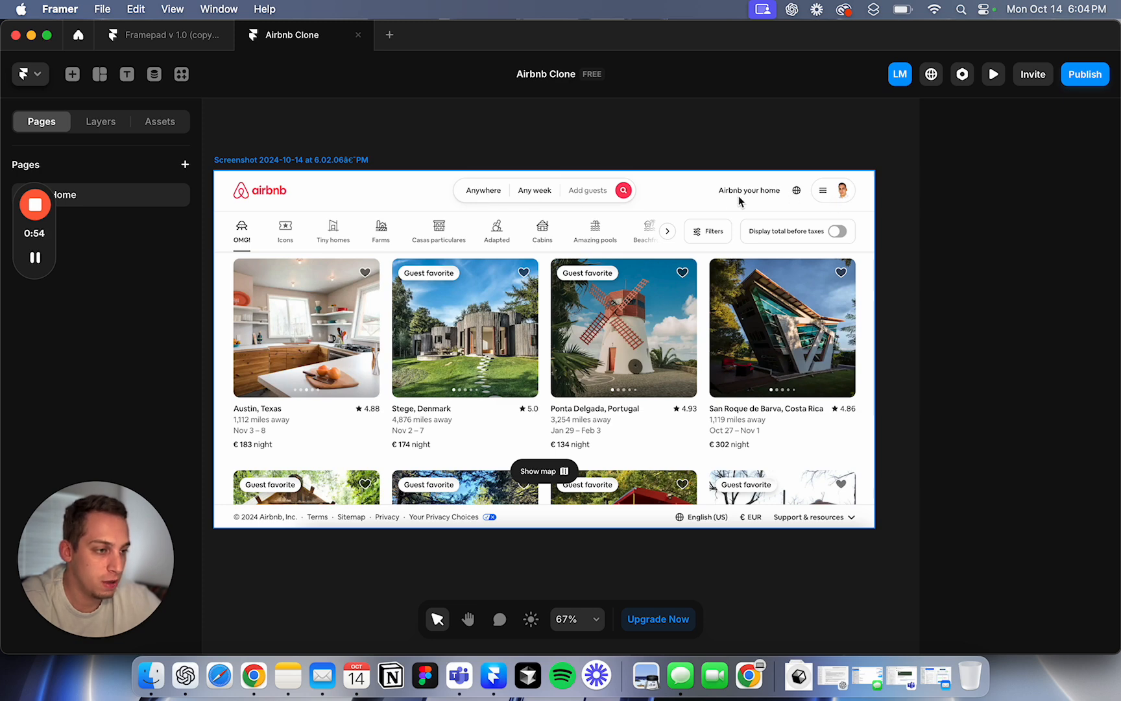
pyautogui.hscroll(-1, 212, 227)
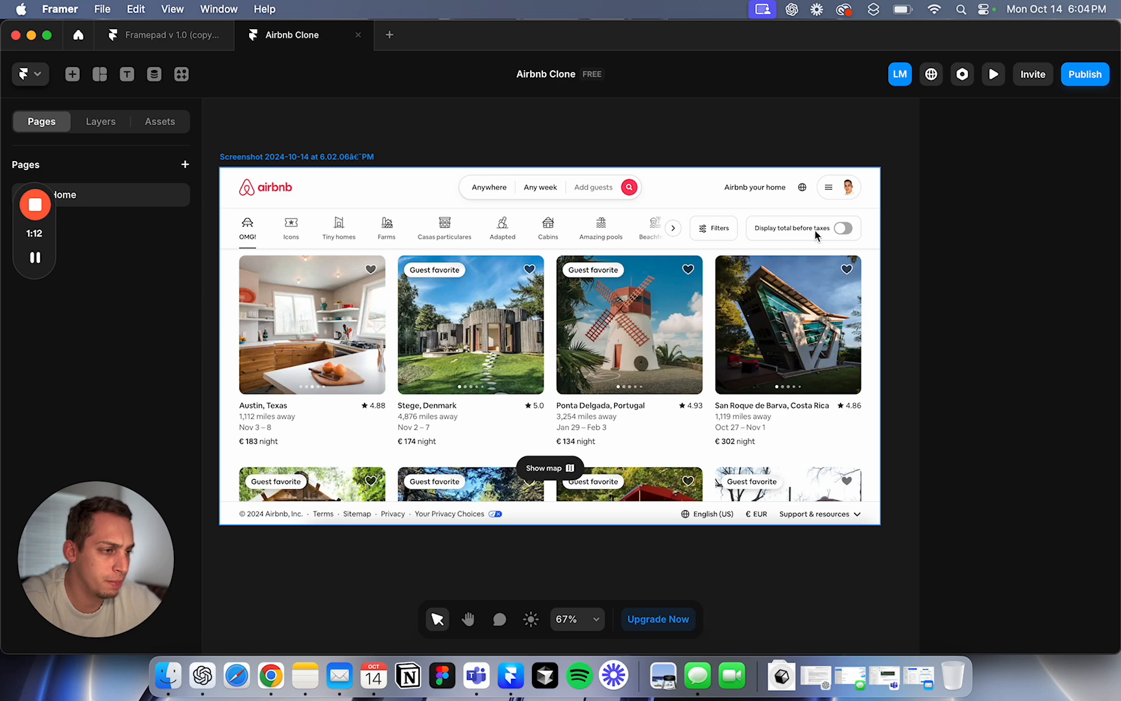
pyautogui.click(337, 570)
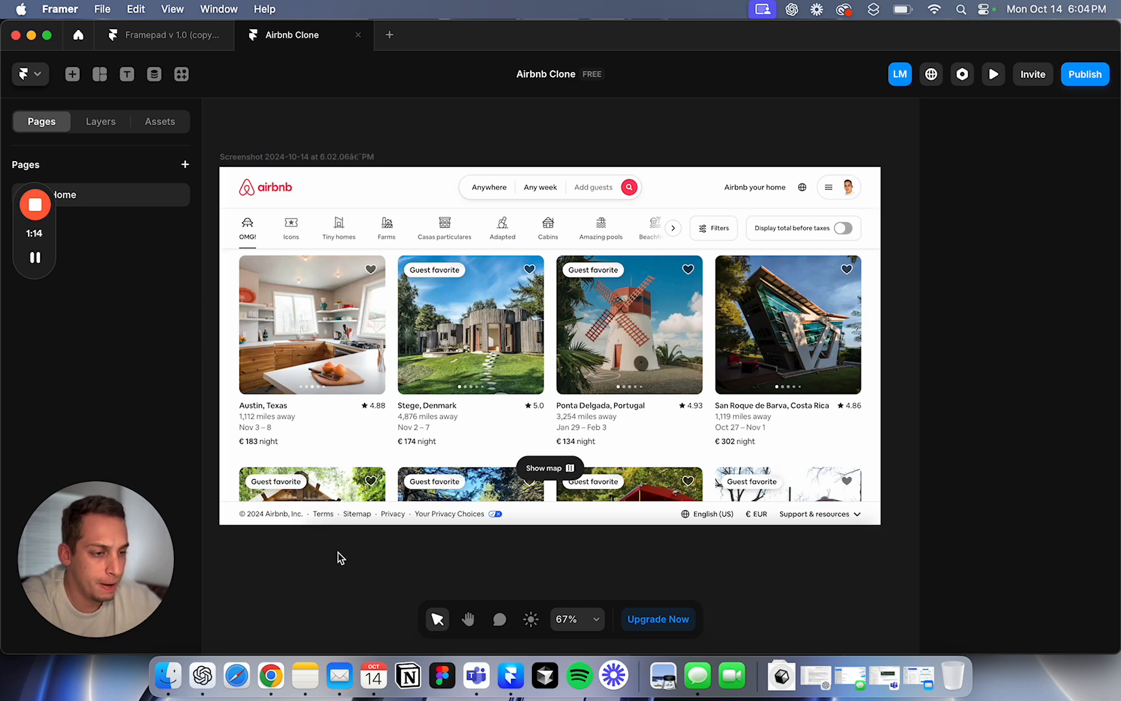
pyautogui.click(842, 223)
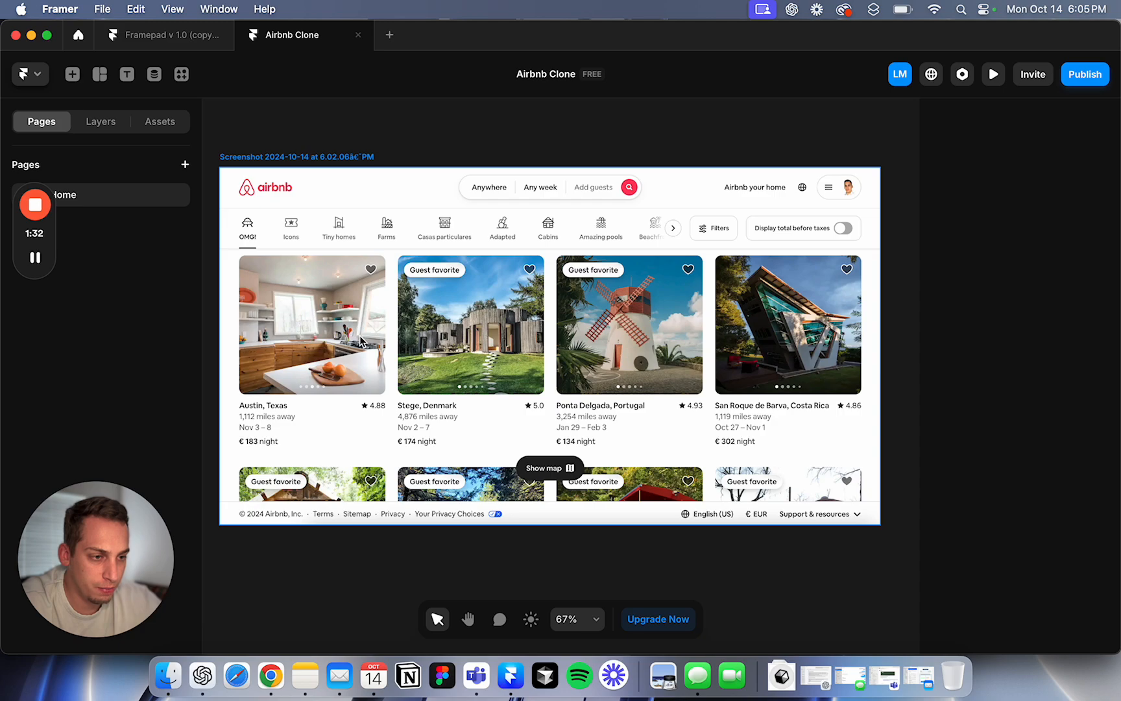
# Step: Examine the listing cards, the Show map control and the footer in the Airbnb reference screenshot
pyautogui.scroll(8, 368, 338)
pyautogui.scroll(-4, 360, 355)
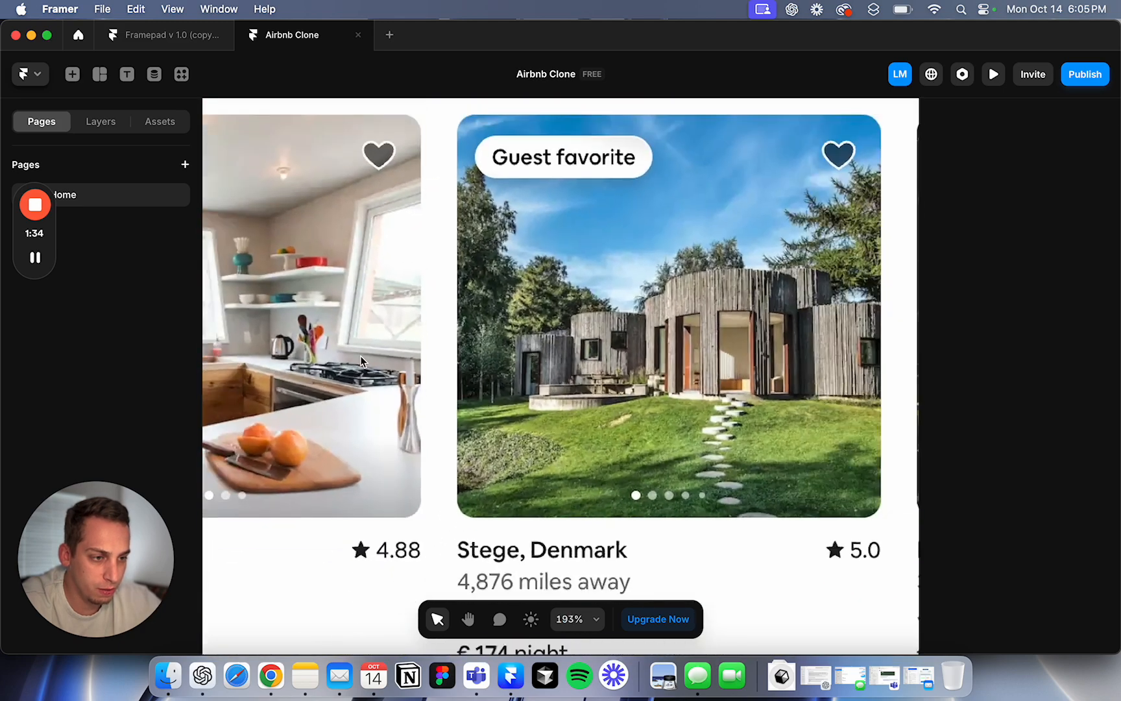
pyautogui.scroll(-3, 360, 371)
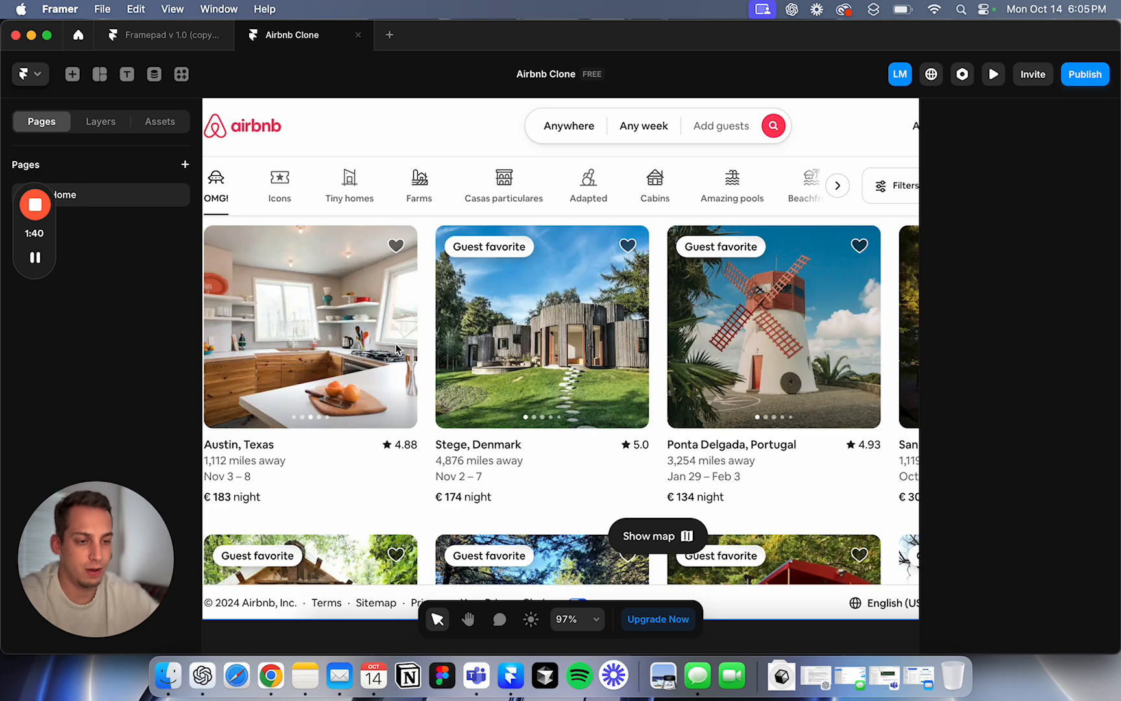
pyautogui.scroll(-3, 395, 343)
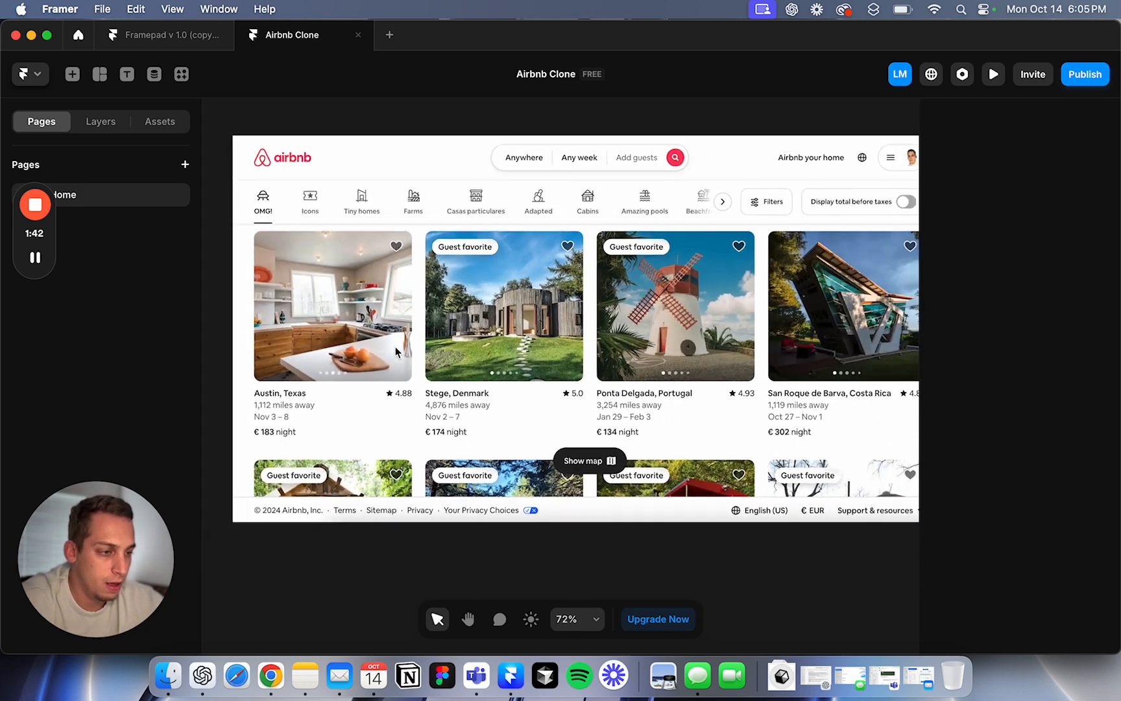
pyautogui.scroll(-2, 398, 355)
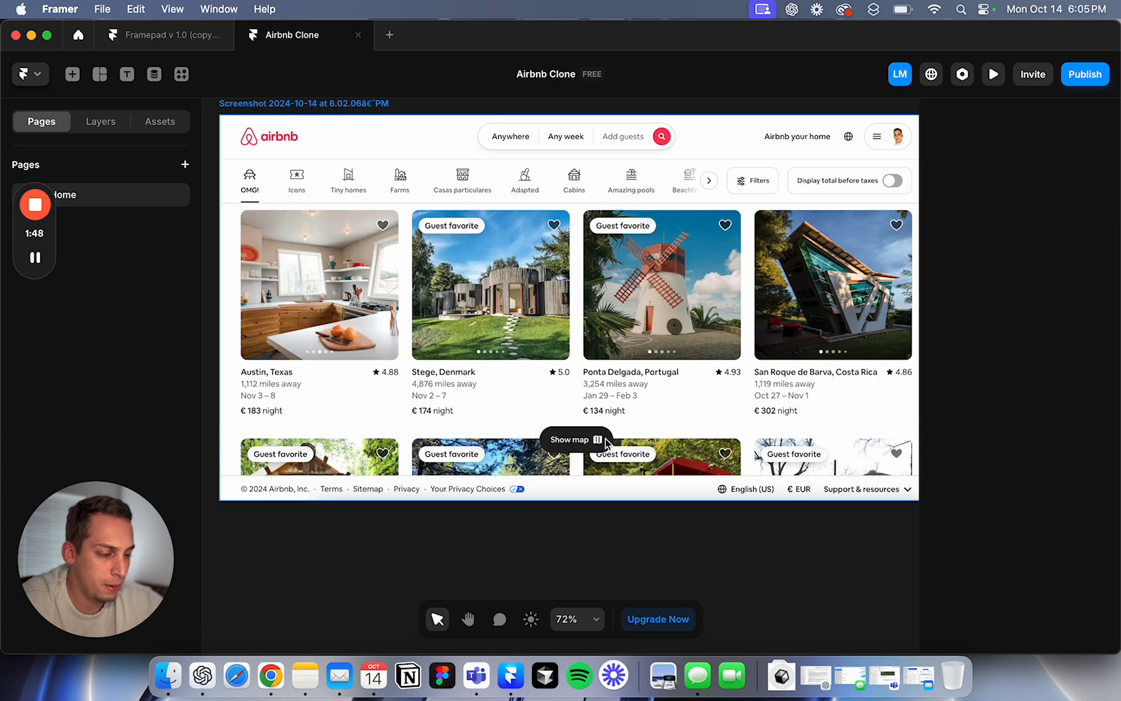
pyautogui.hscroll(2, 547, 442)
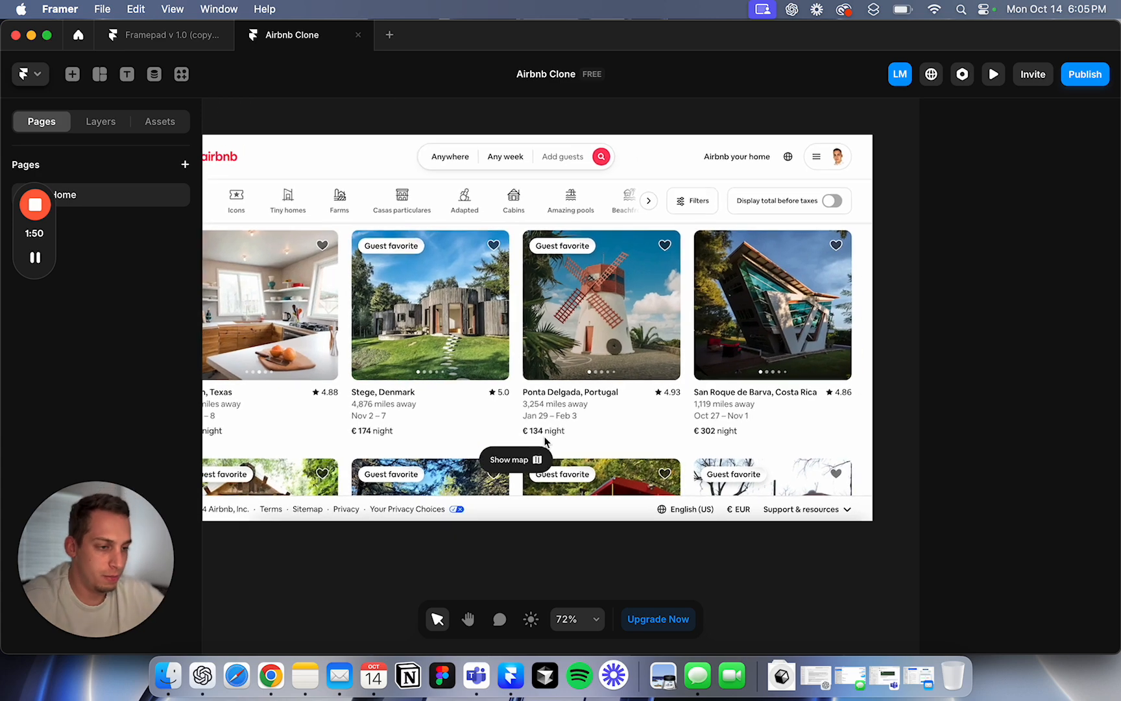
pyautogui.scroll(-5, 547, 442)
pyautogui.hscroll(1, 547, 442)
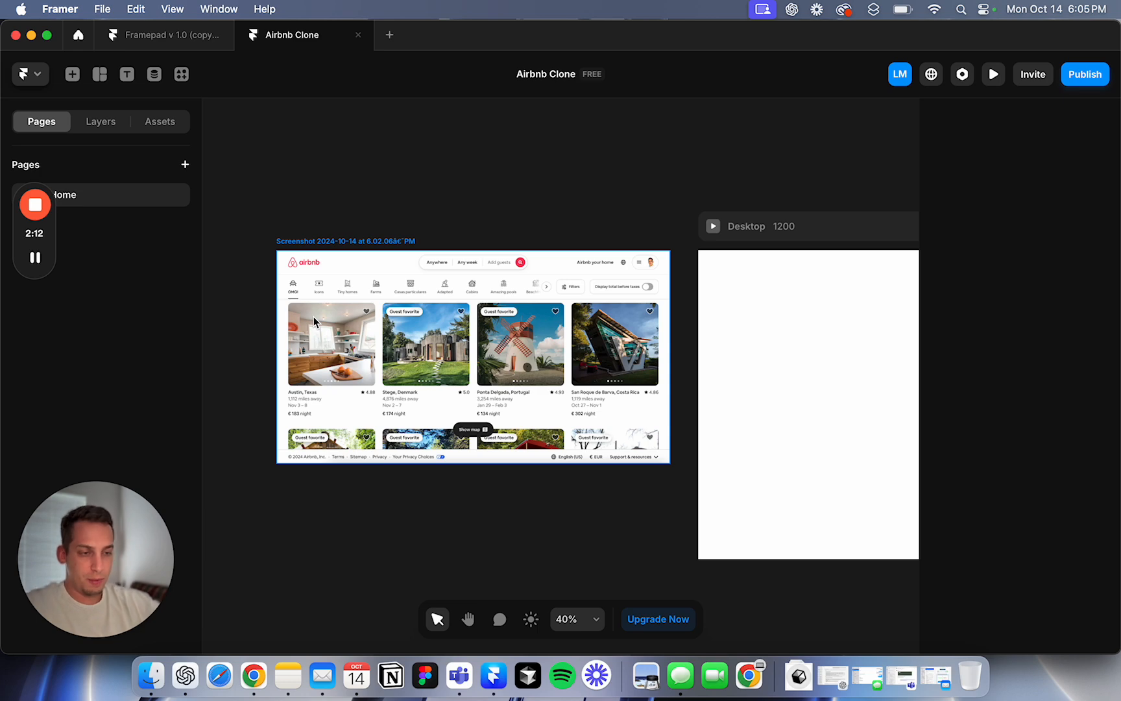
# Step: Add the Tablet 810 and Phone 390 breakpoints to the Home page beside the Desktop breakpoint
pyautogui.hscroll(5, 458, 207)
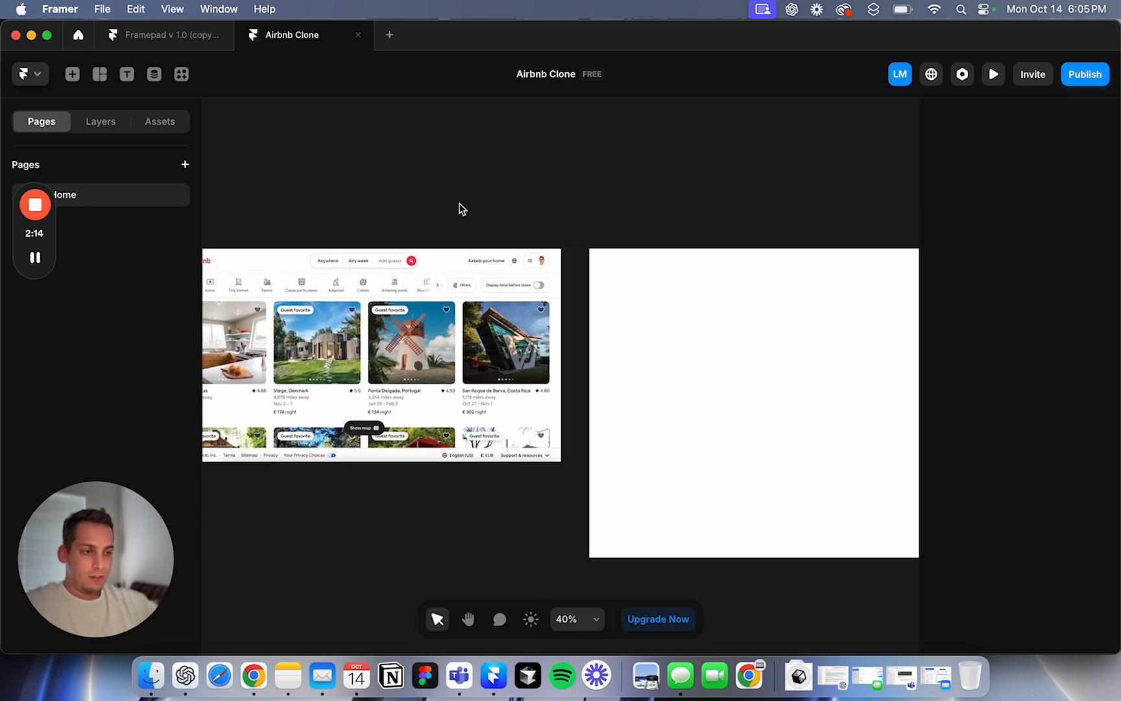
pyautogui.scroll(-3, 459, 208)
pyautogui.click(680, 216)
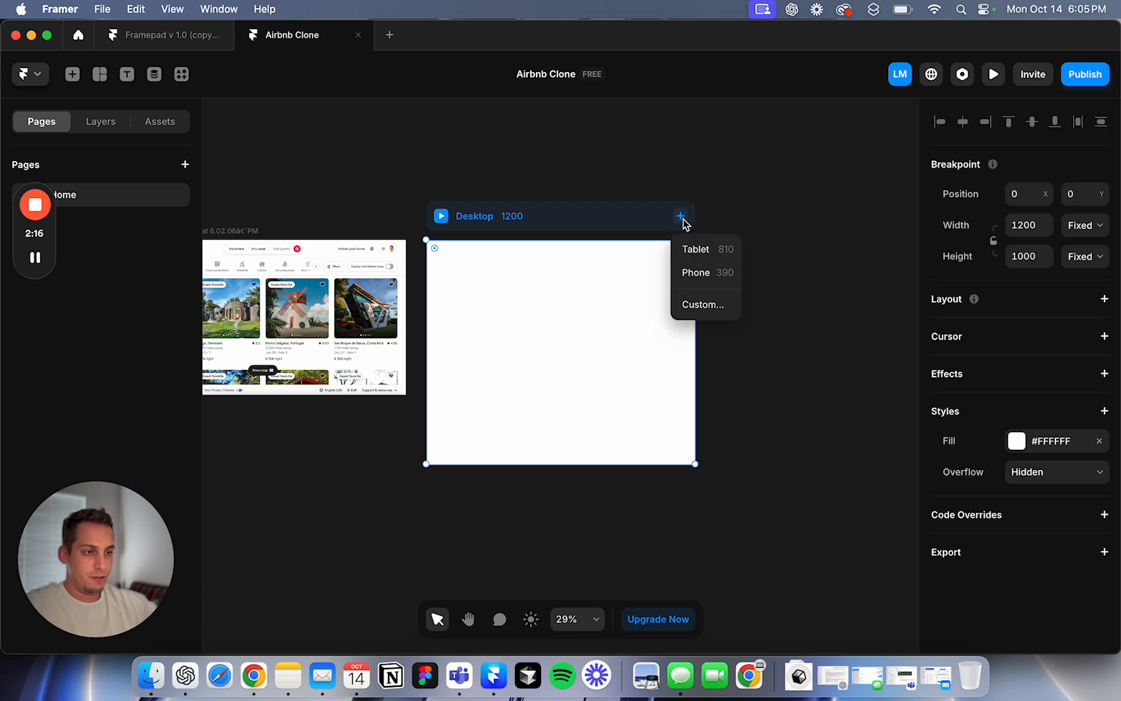
pyautogui.click(688, 249)
pyautogui.click(637, 238)
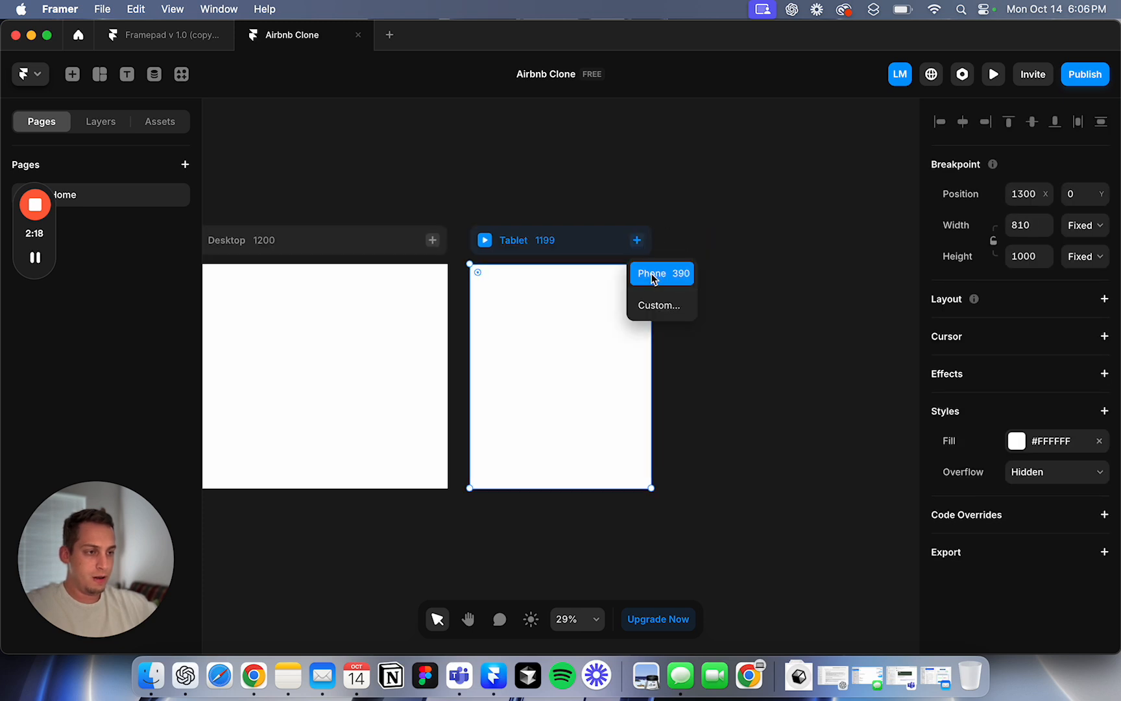
pyautogui.click(653, 272)
pyautogui.hscroll(-10, 512, 250)
pyautogui.click(513, 244)
pyautogui.click(432, 174)
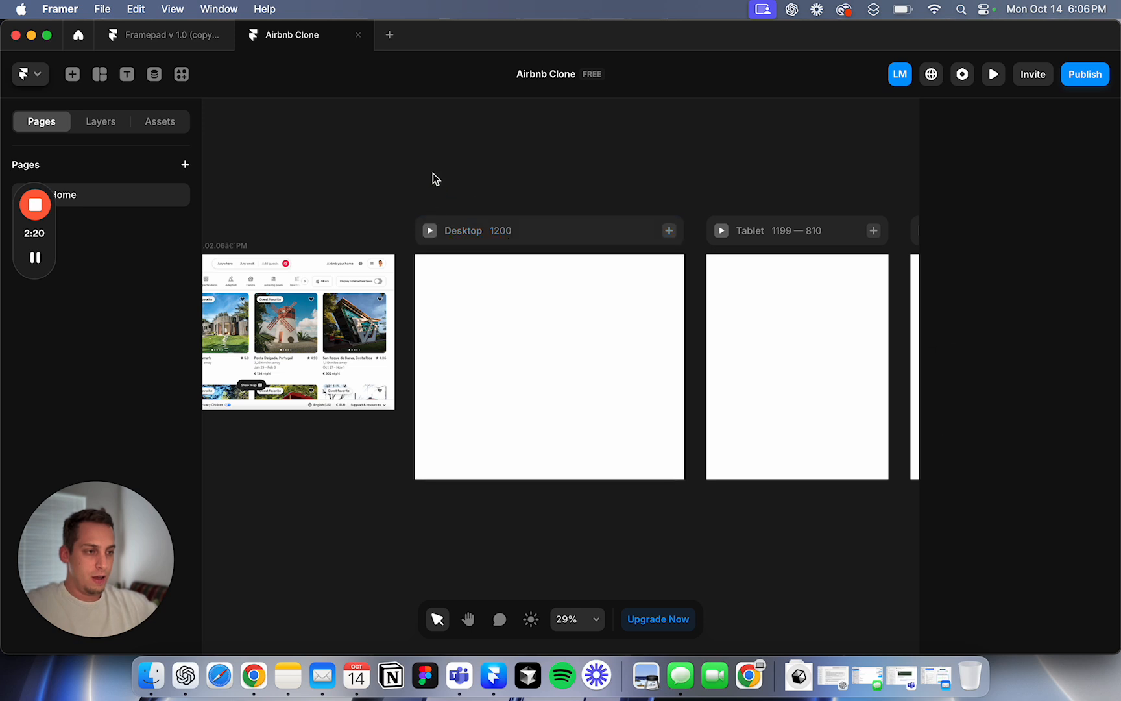
pyautogui.click(433, 223)
pyautogui.click(499, 212)
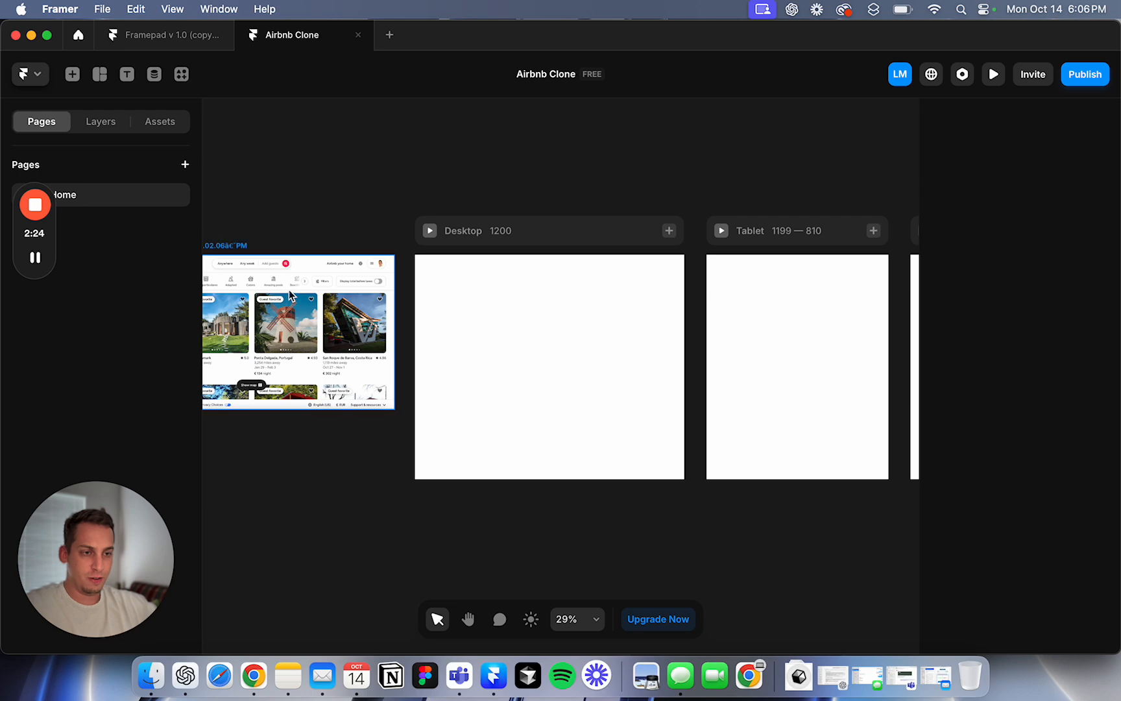
# Step: Switch to the Framepad v 1.0 project and copy the Navbar / Simple-03 component from its Navbar page
pyautogui.hscroll(-5, 289, 286)
pyautogui.scroll(3, 309, 231)
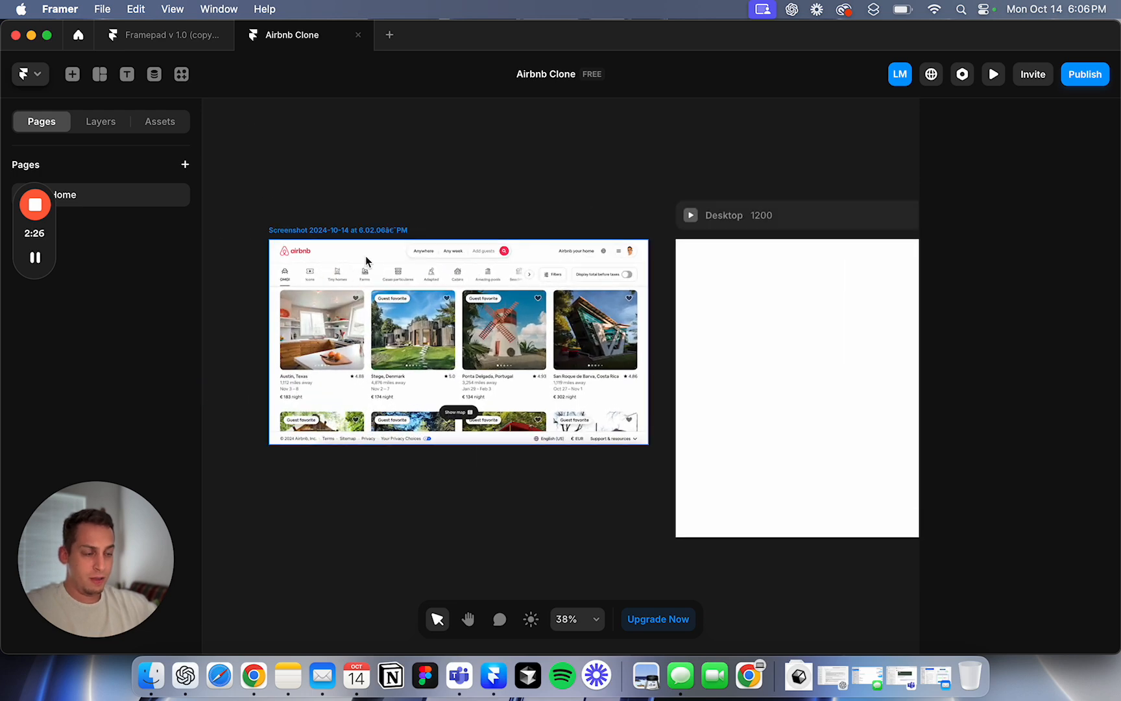
pyautogui.scroll(5, 366, 261)
pyautogui.hscroll(-2, 365, 259)
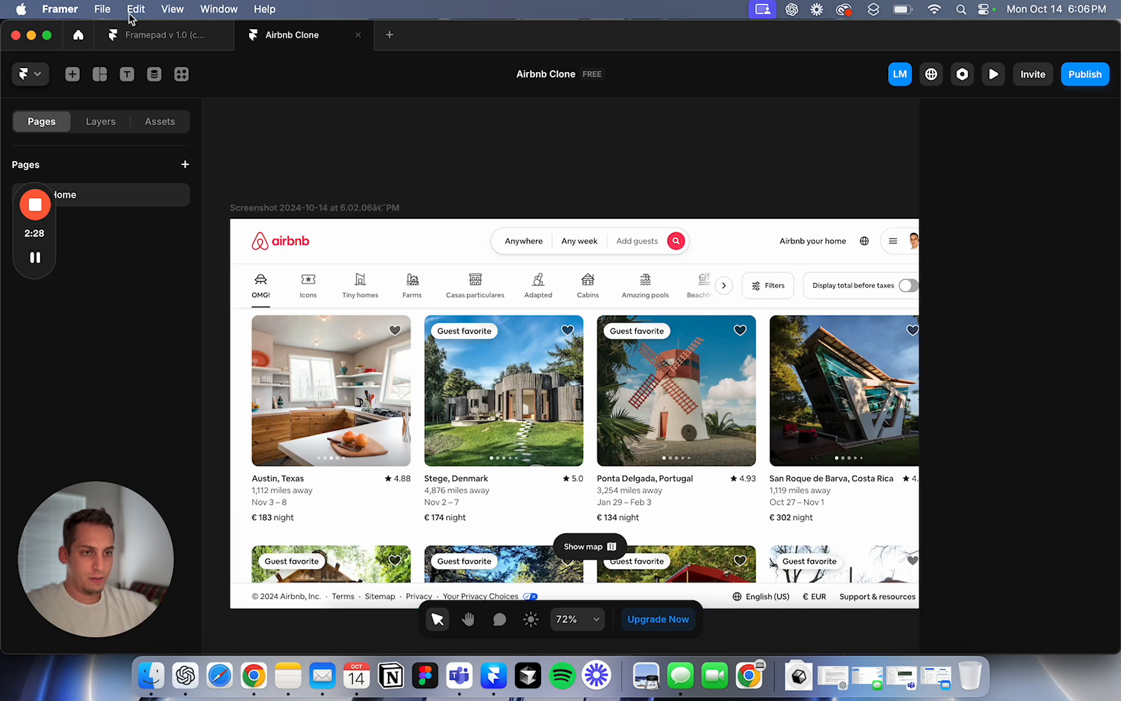
pyautogui.click(140, 35)
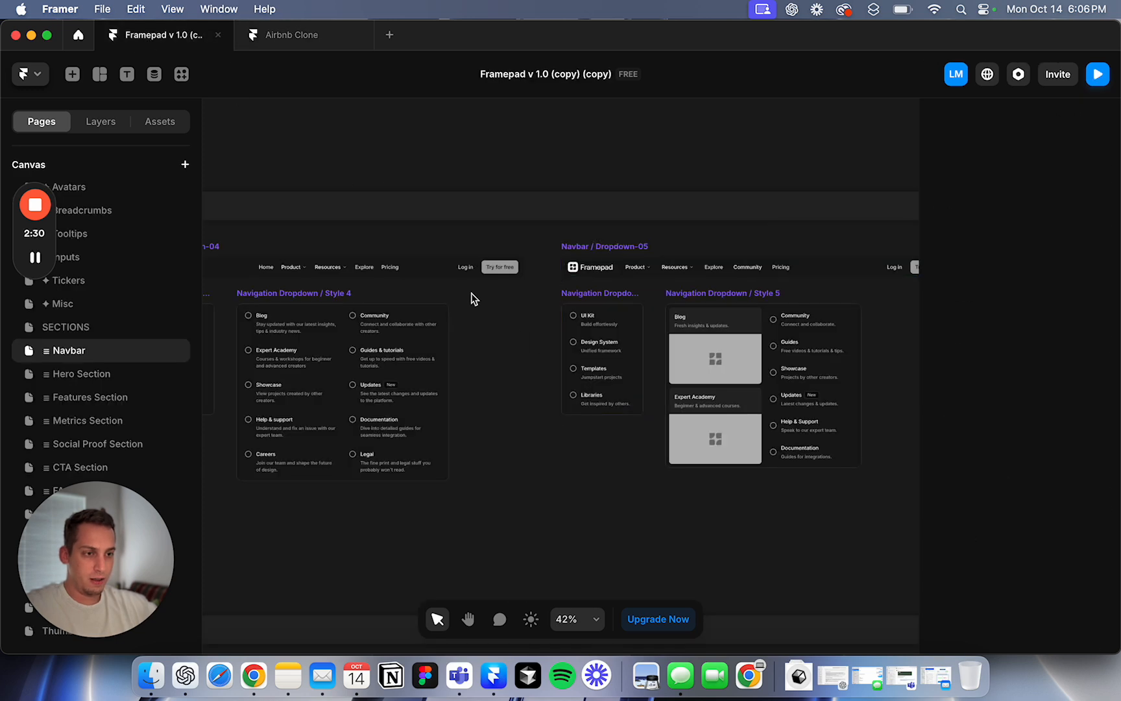
pyautogui.scroll(-3, 473, 297)
pyautogui.hscroll(-2, 445, 308)
pyautogui.click(326, 265)
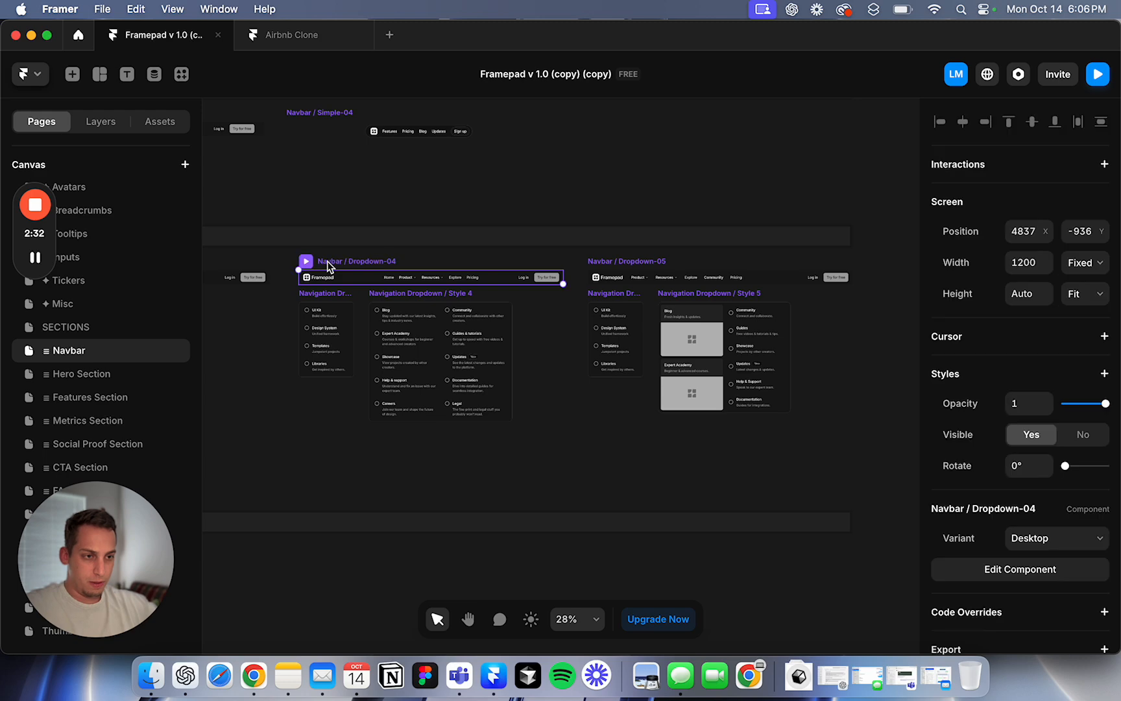
pyautogui.hscroll(-8, 328, 266)
pyautogui.scroll(-3, 328, 265)
pyautogui.hscroll(-1, 327, 266)
pyautogui.scroll(1, 327, 265)
pyautogui.click(600, 194)
pyautogui.hscroll(3, 600, 190)
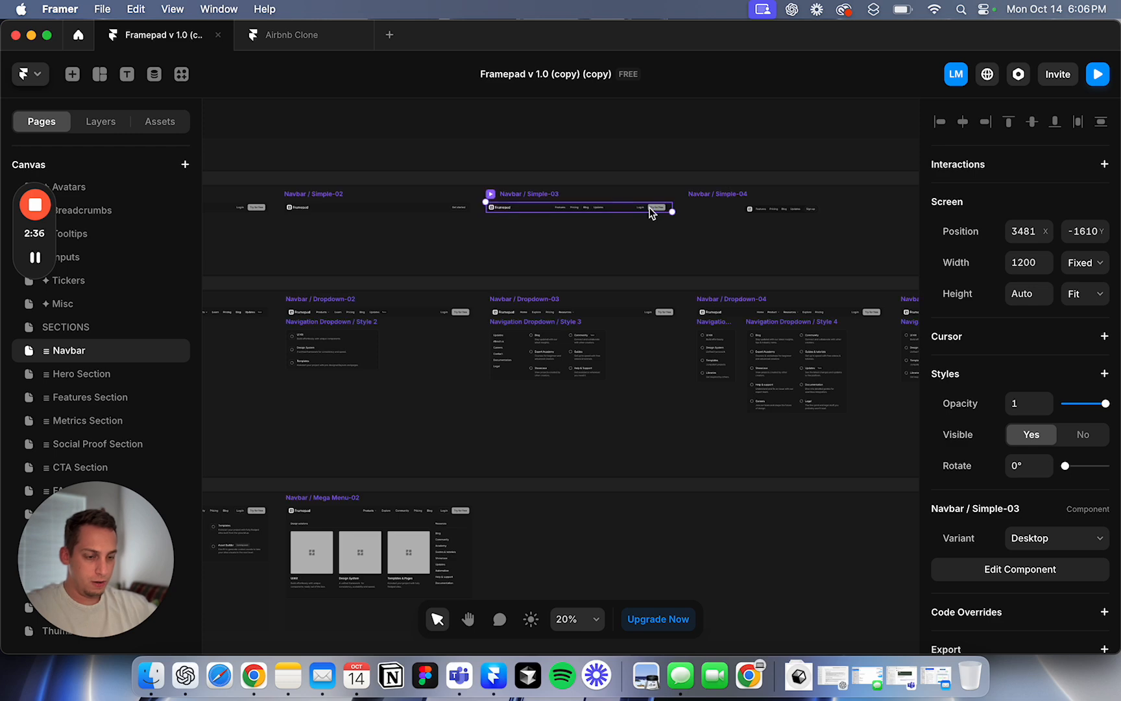
# Step: Return to the Airbnb Clone project and paste the Navbar / Simple-03 component into the Desktop 1200 breakpoint
pyautogui.click(315, 43)
pyautogui.hscroll(10, 581, 192)
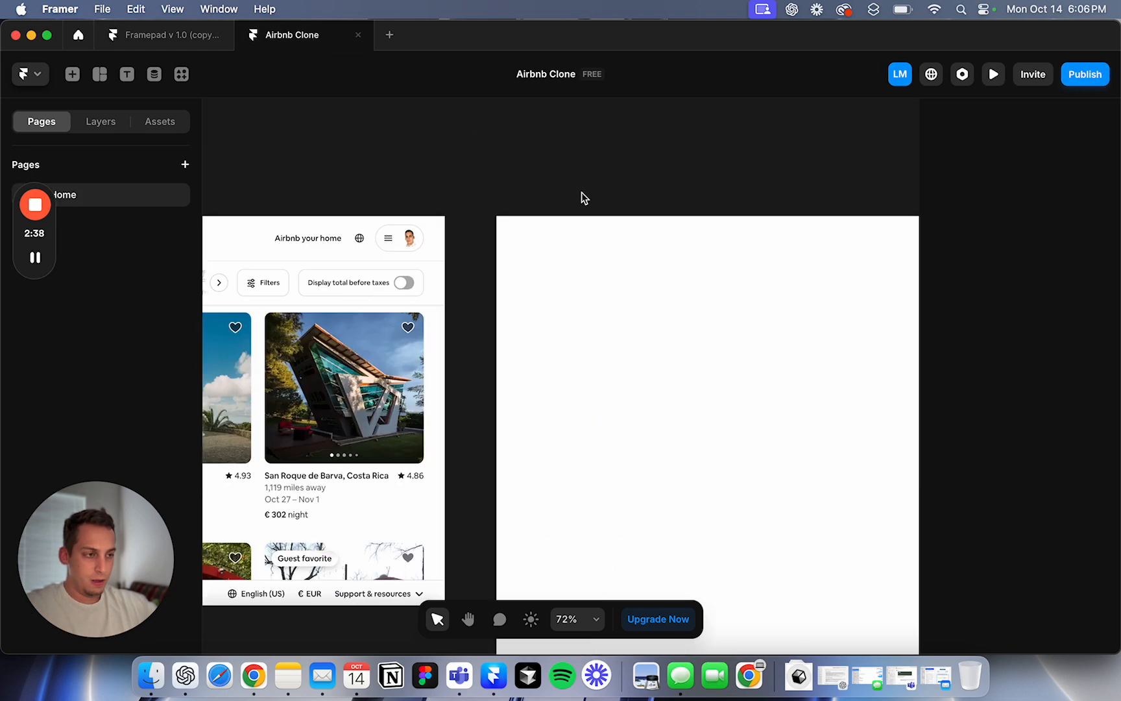
pyautogui.click(417, 215)
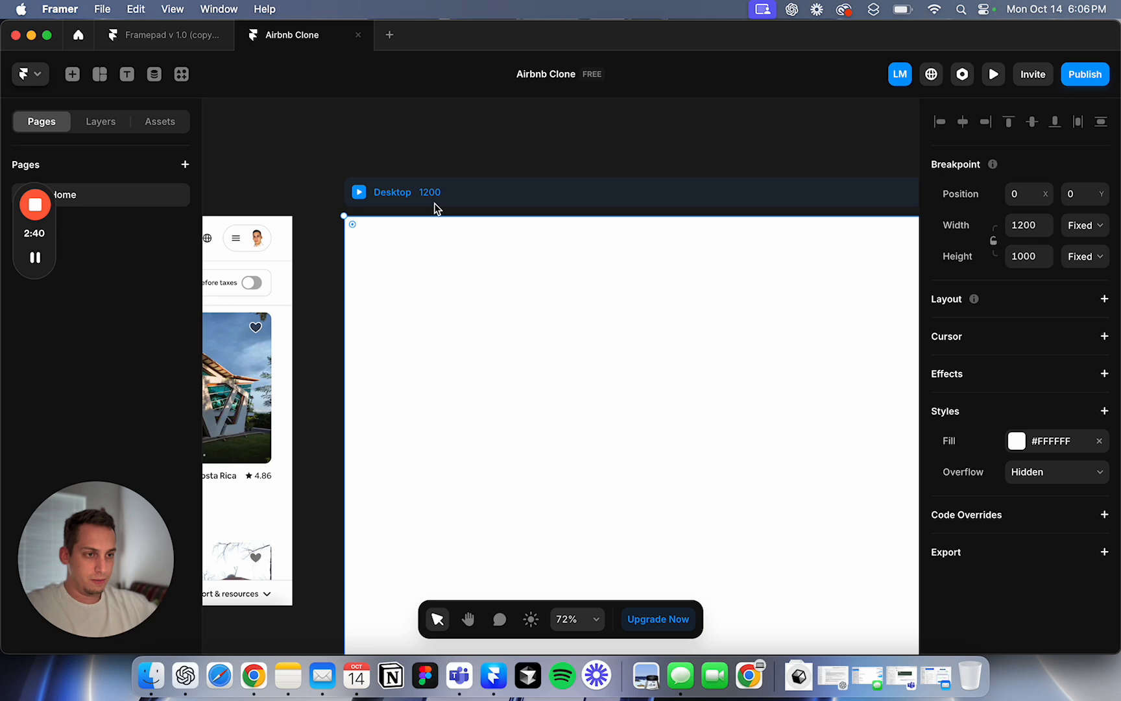
pyautogui.press('super+v')
pyautogui.scroll(-5, 434, 203)
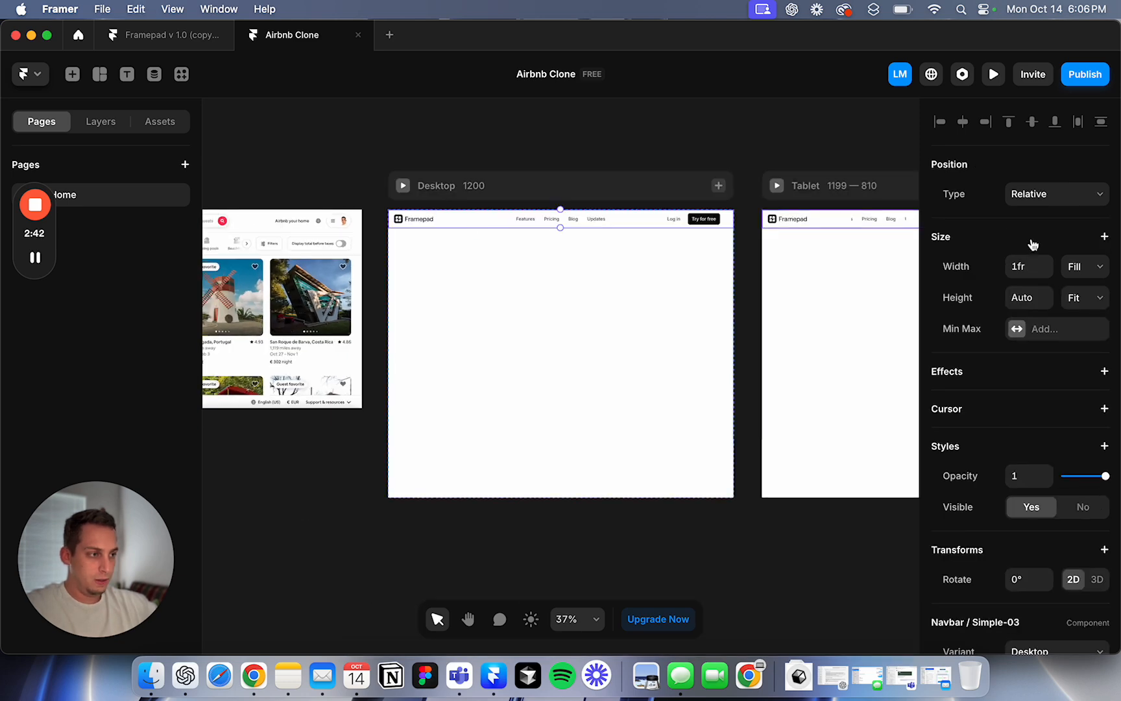
pyautogui.scroll(-3, 1051, 440)
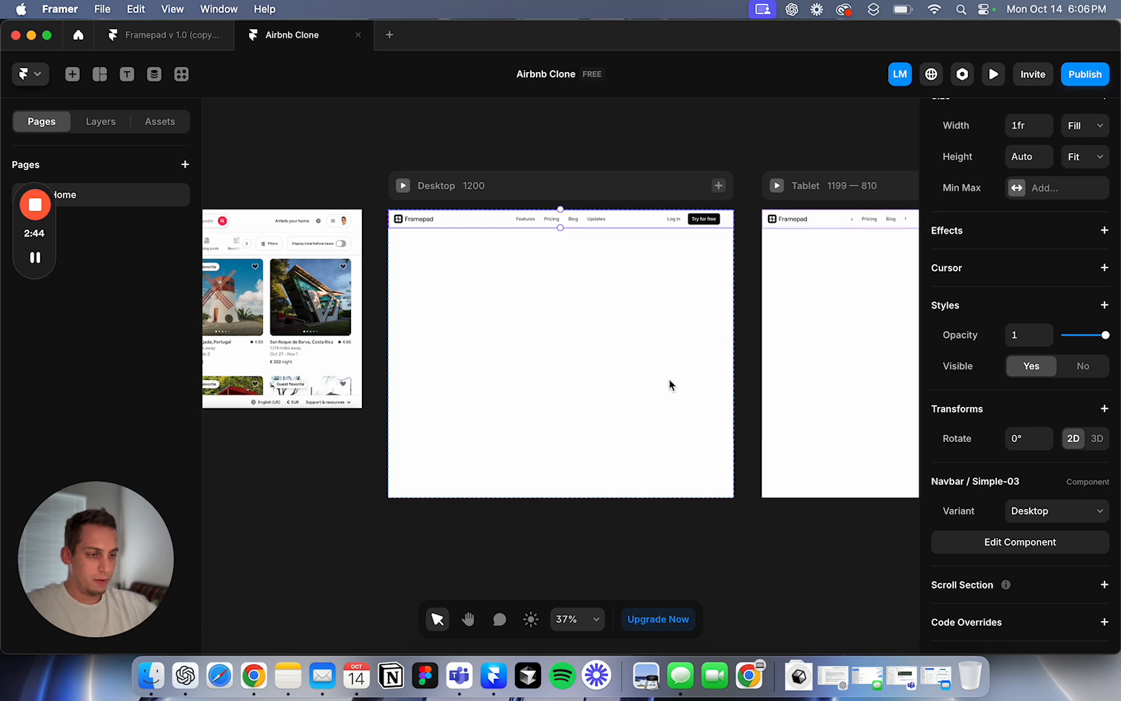
# Step: Search the insertable elements for "car" and place a Carousel on the canvas below the Airbnb screenshot
pyautogui.hscroll(-3, 658, 385)
pyautogui.scroll(5, 289, 254)
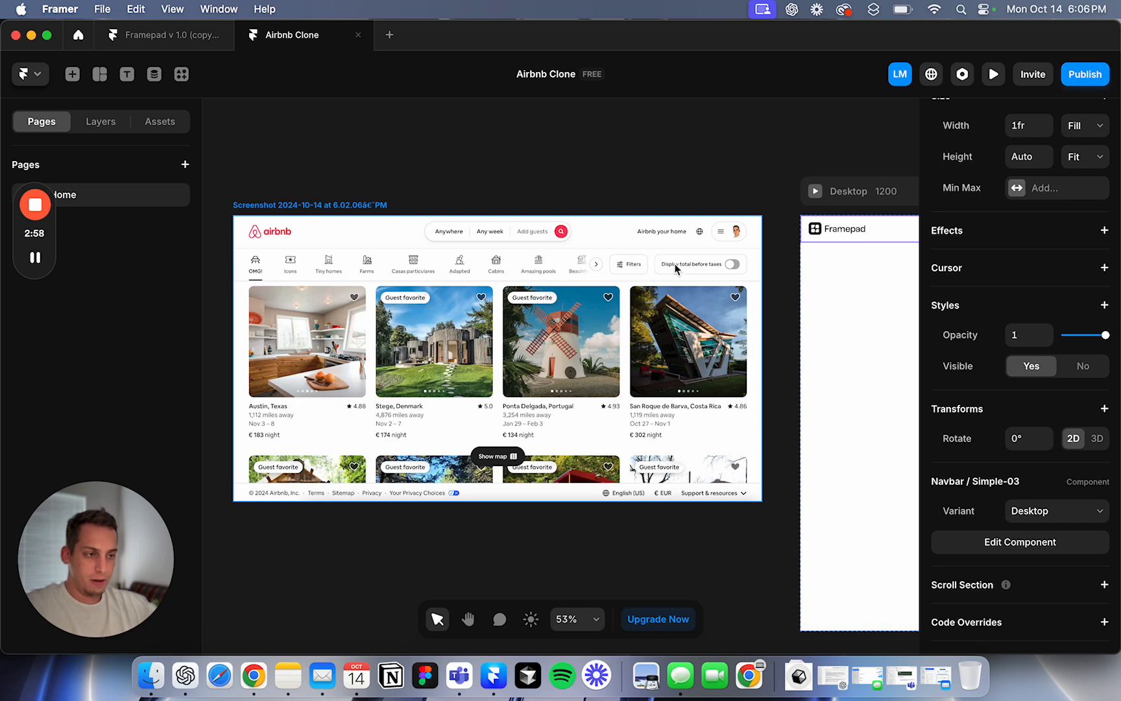
pyautogui.click(73, 74)
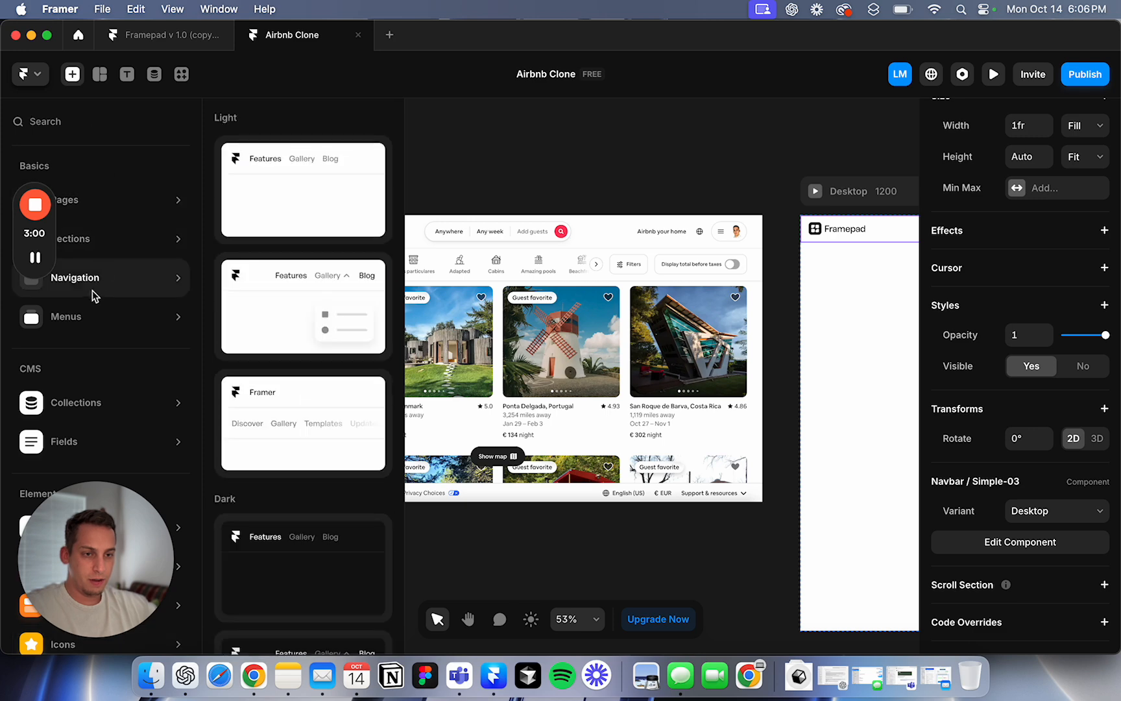
pyautogui.write('car')
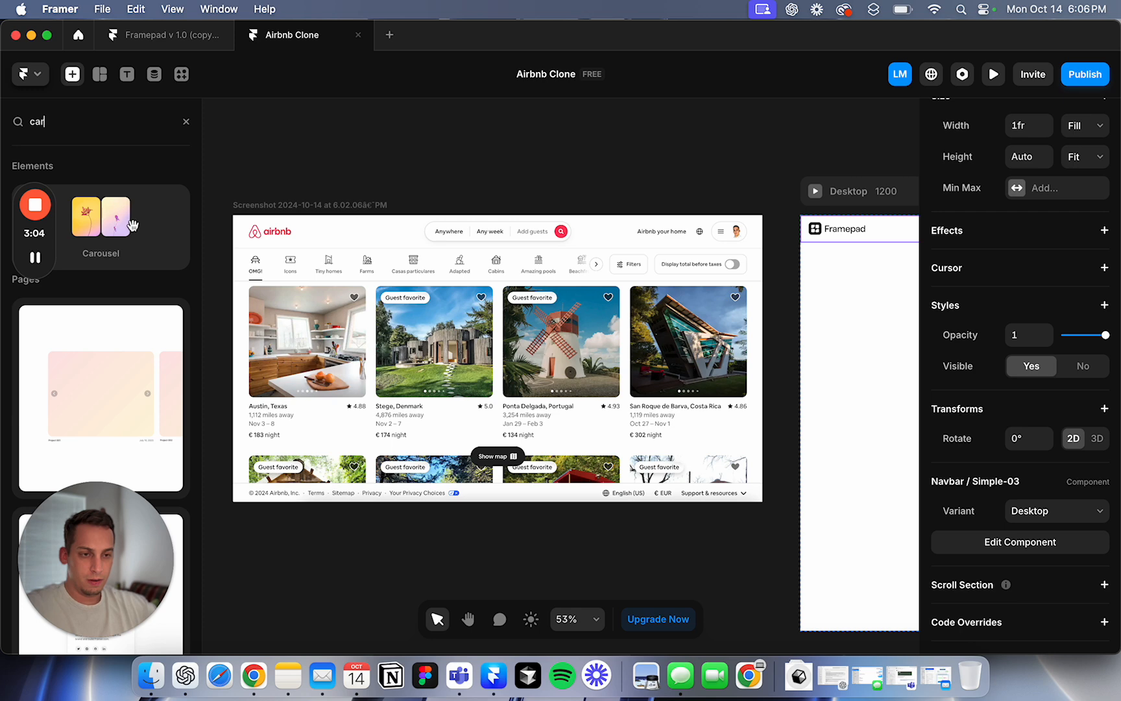
pyautogui.moveTo(133, 225); pyautogui.dragTo(387, 582)
pyautogui.scroll(-3, 388, 581)
pyautogui.click(432, 560)
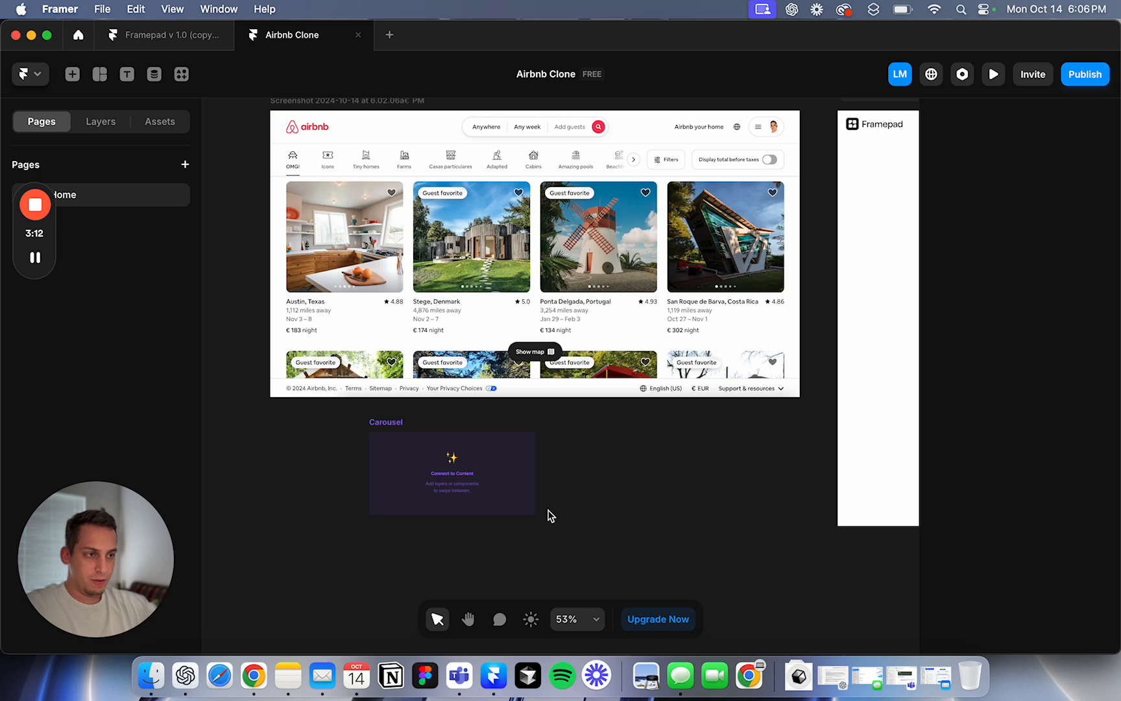
# Step: Switch to the Framepad v 1.0 project and copy the desktop Feature / Grid-06 component from its Features Section page
pyautogui.hscroll(8, 549, 516)
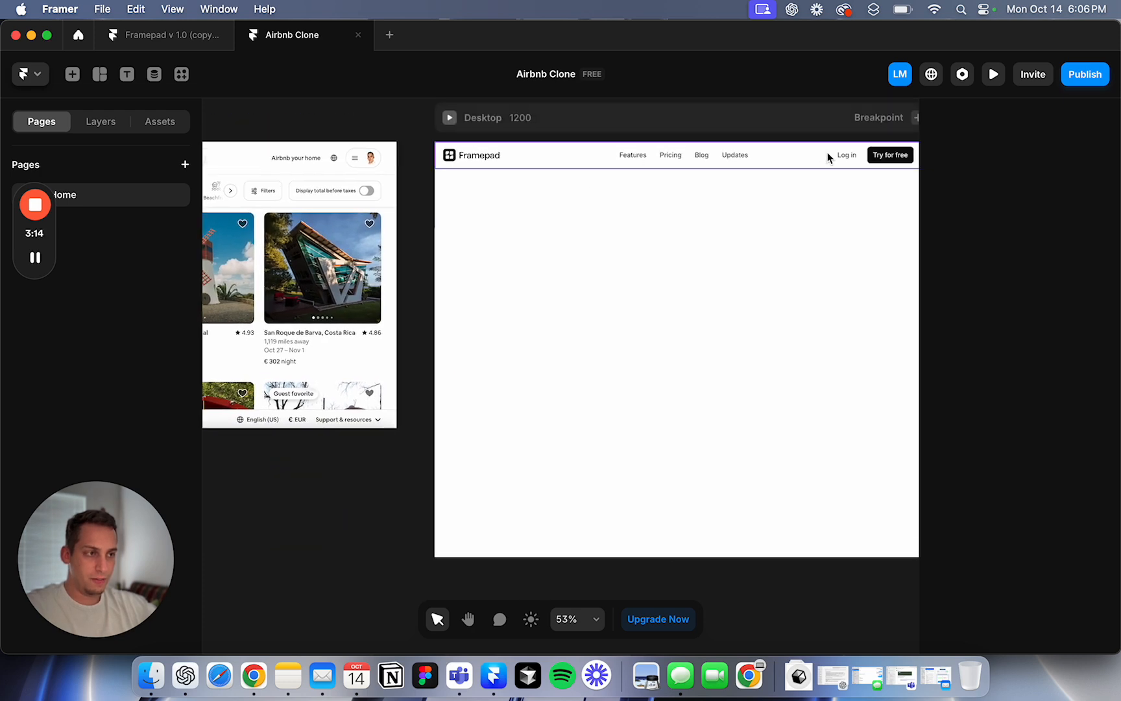
pyautogui.hscroll(-4, 606, 206)
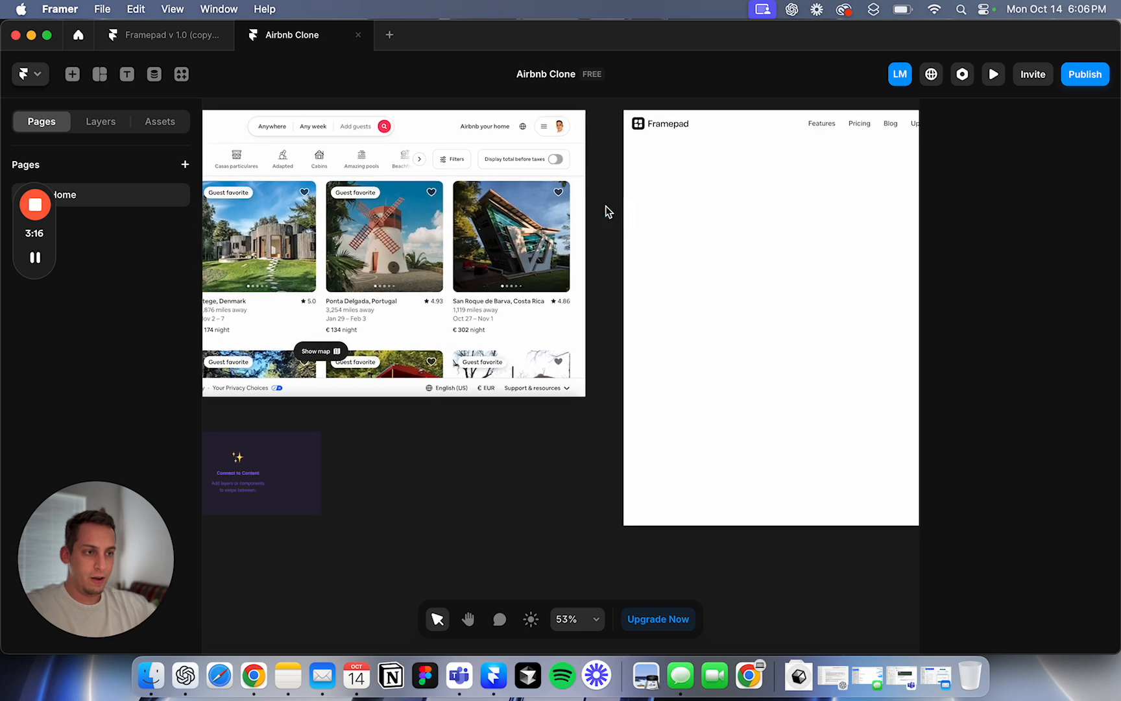
pyautogui.click(174, 38)
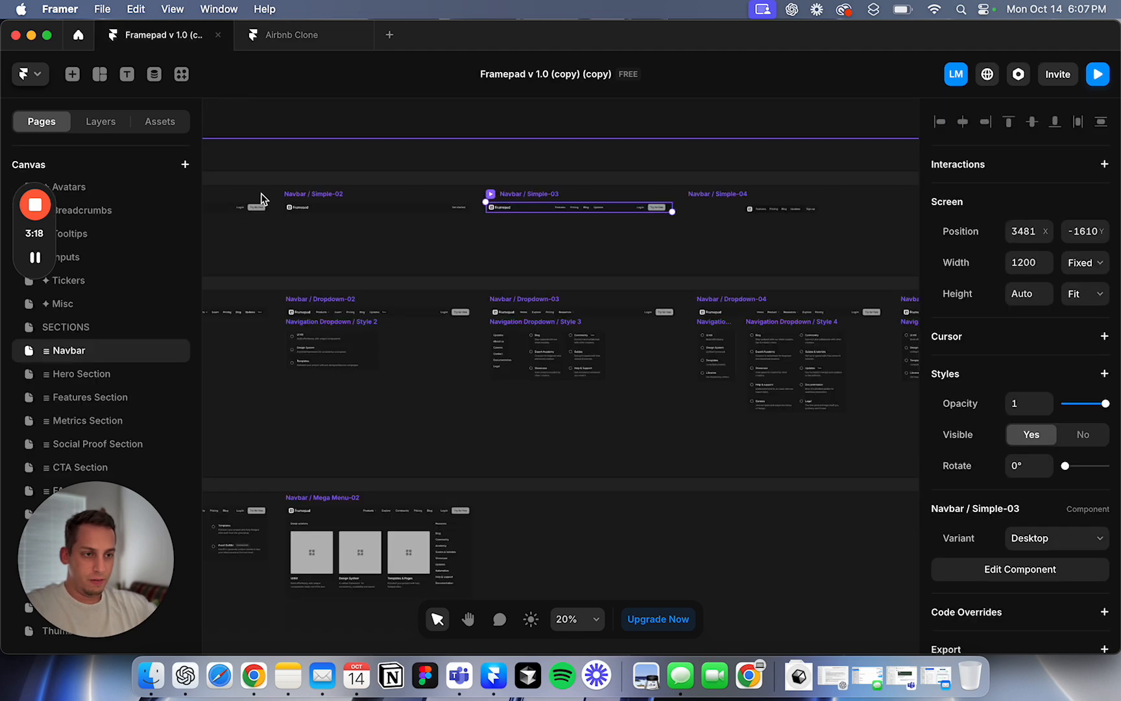
pyautogui.click(65, 397)
pyautogui.scroll(10, 409, 314)
pyautogui.scroll(10, 409, 315)
pyautogui.scroll(10, 306, 283)
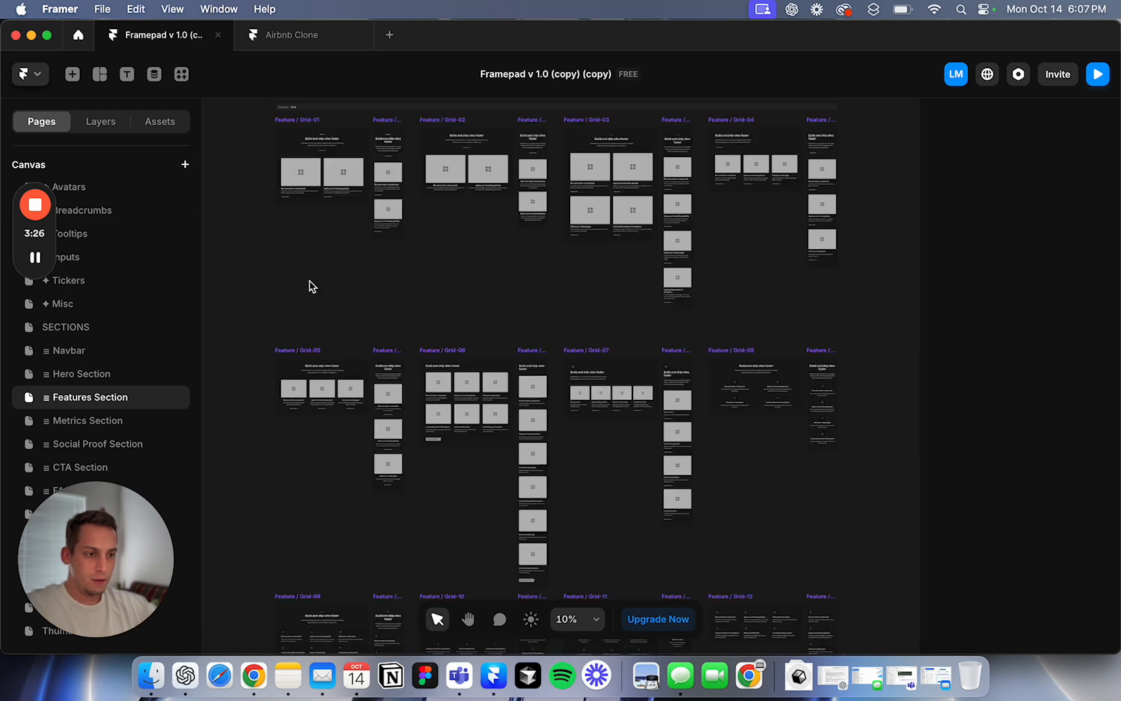
pyautogui.click(427, 351)
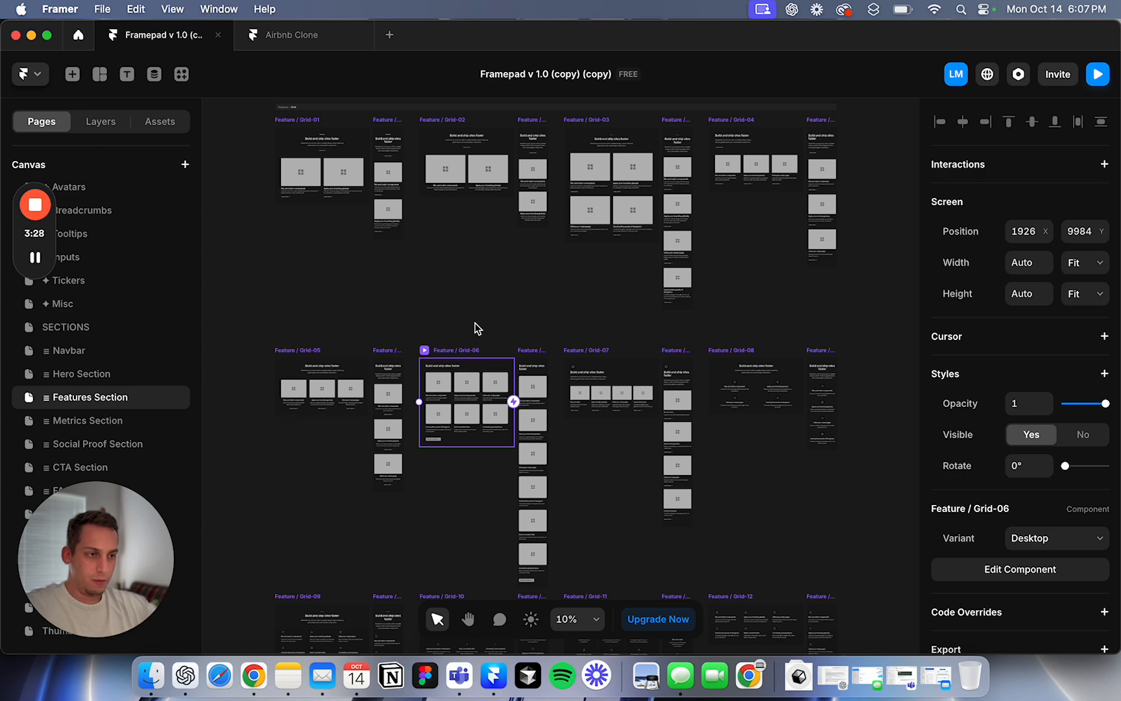
pyautogui.scroll(10, 438, 426)
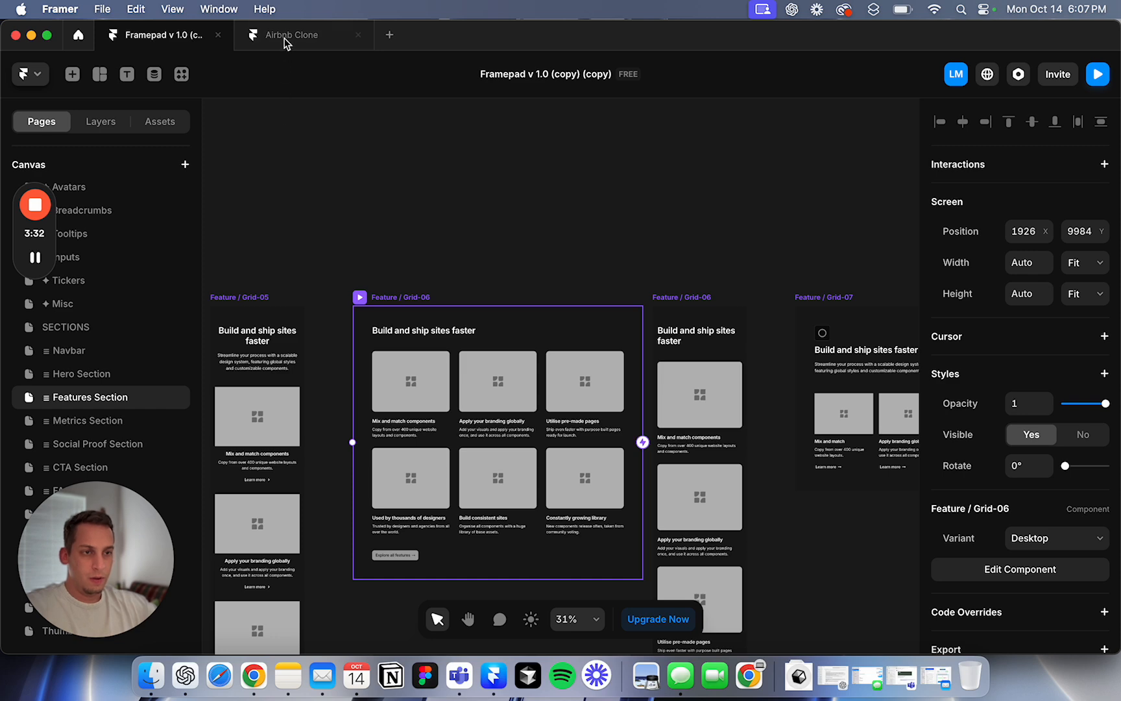
# Step: Paste Feature / Grid-06 beneath the navbar in the Airbnb Clone project's Desktop breakpoint and set the breakpoint's height to Fit Content
pyautogui.click(285, 40)
pyautogui.click(681, 141)
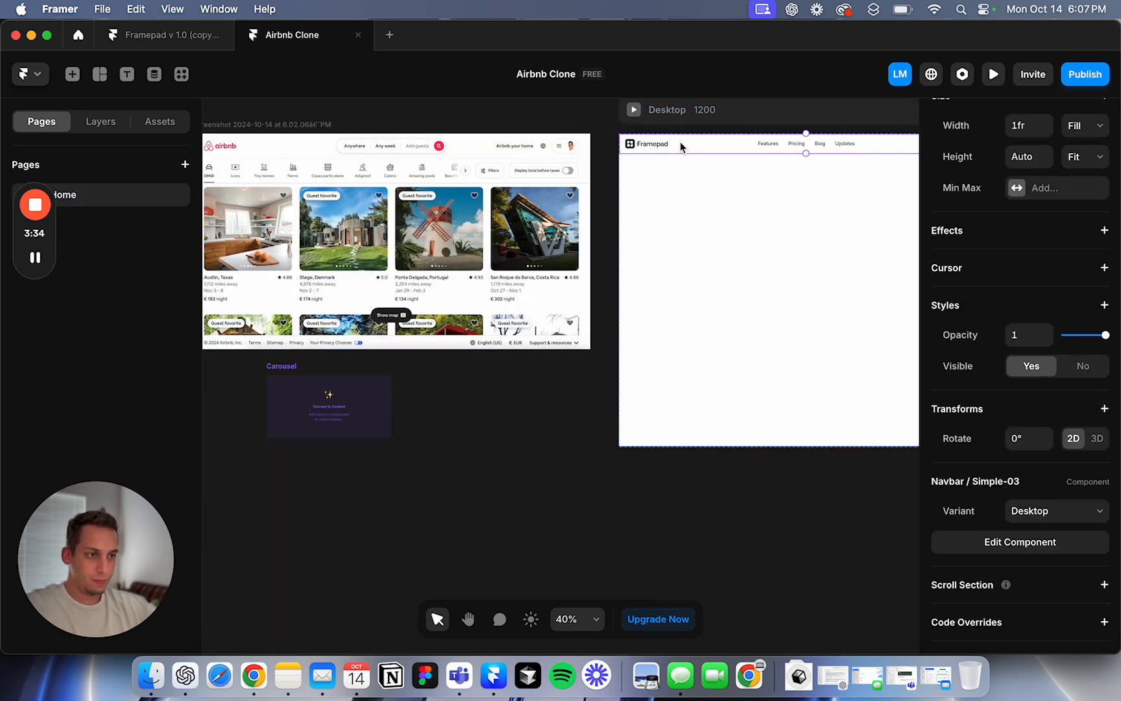
pyautogui.click(694, 109)
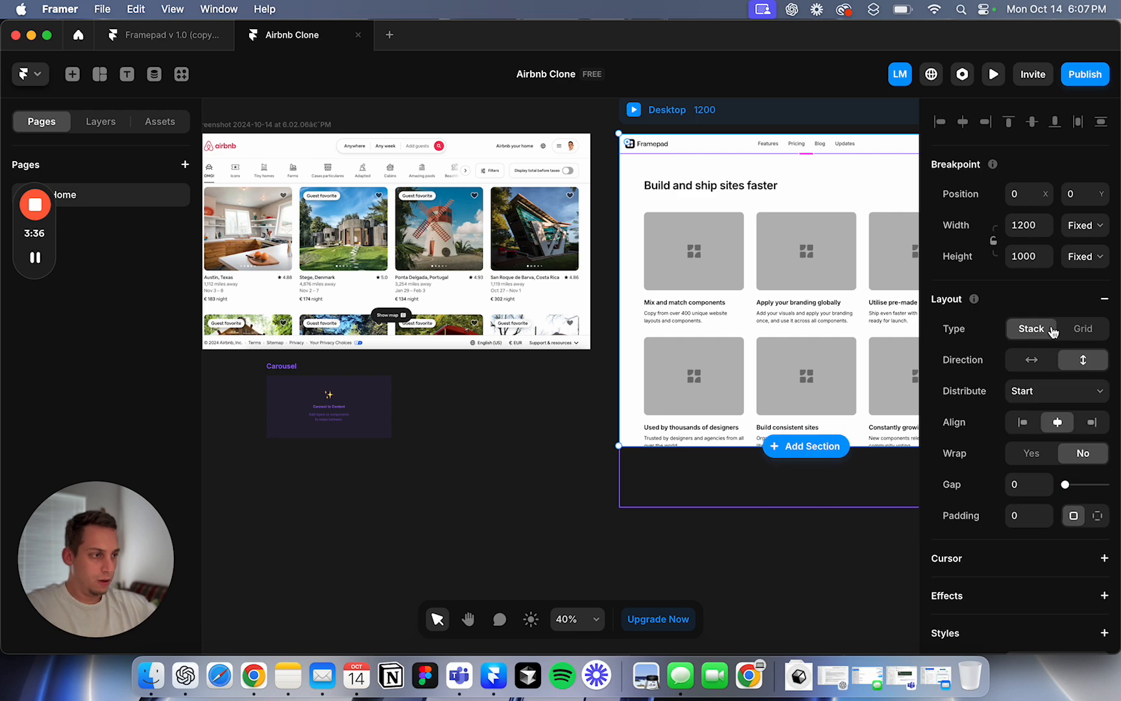
pyautogui.click(1099, 270)
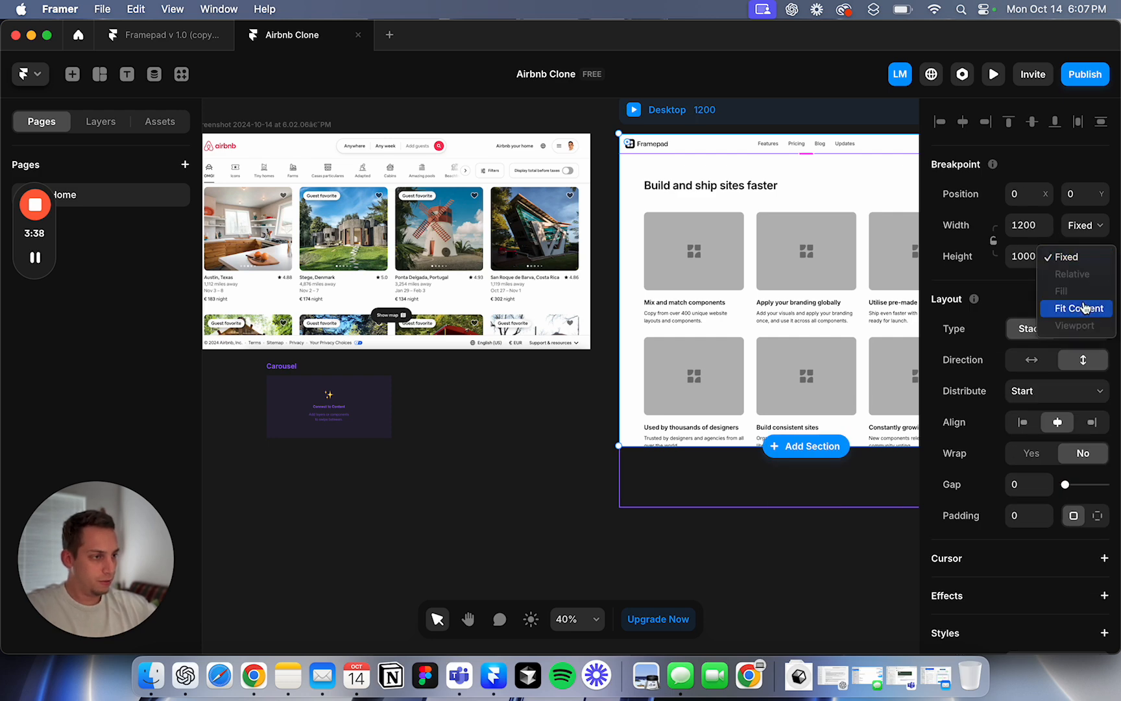
pyautogui.click(1085, 308)
# Step: Set the width of the feature grid section in the Desktop breakpoint to Fill
pyautogui.hscroll(4, 838, 305)
pyautogui.click(606, 316)
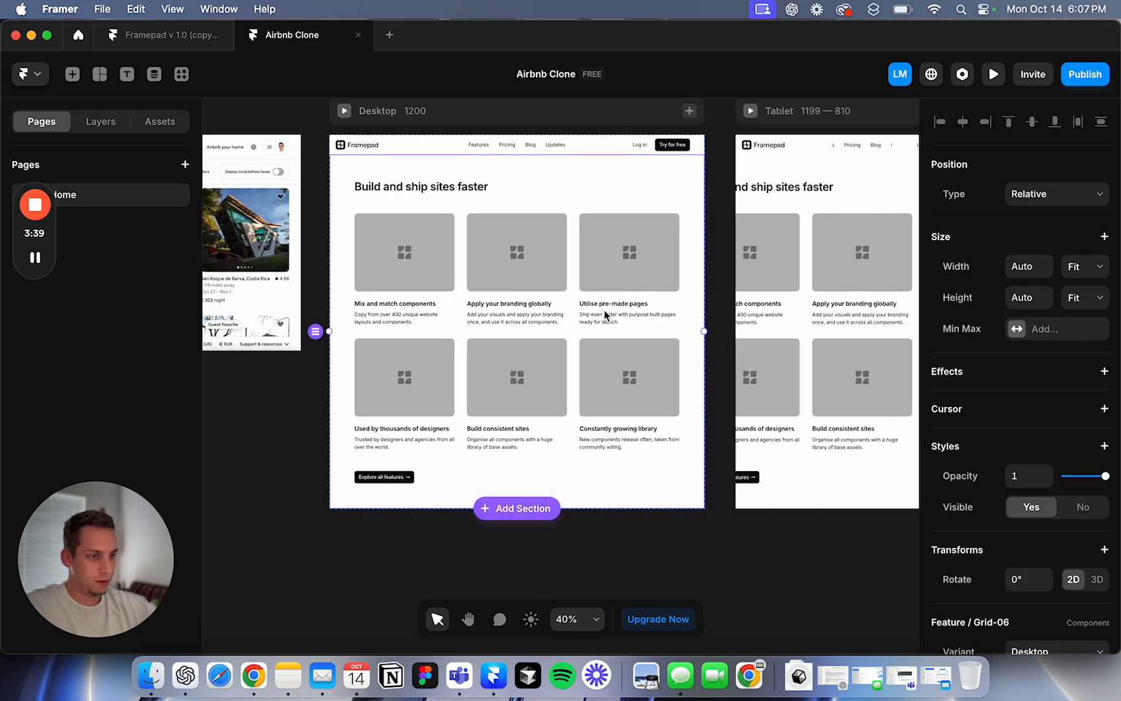
pyautogui.click(1071, 272)
pyautogui.click(1067, 249)
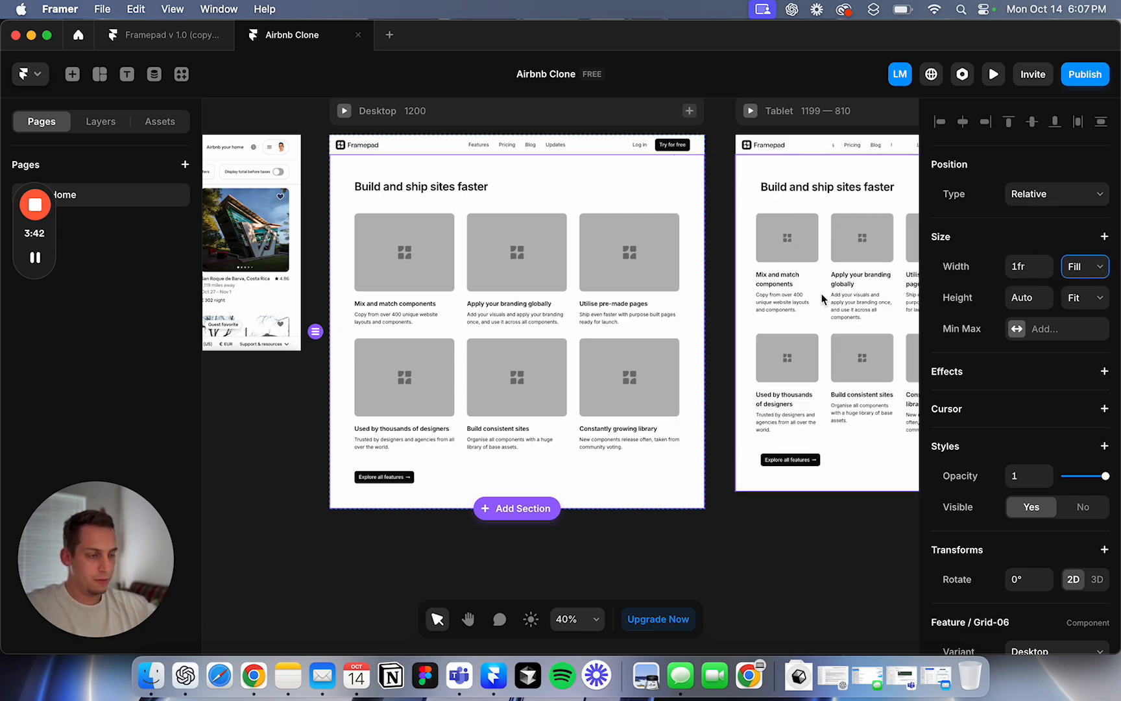
pyautogui.hscroll(-1, 648, 392)
pyautogui.click(330, 414)
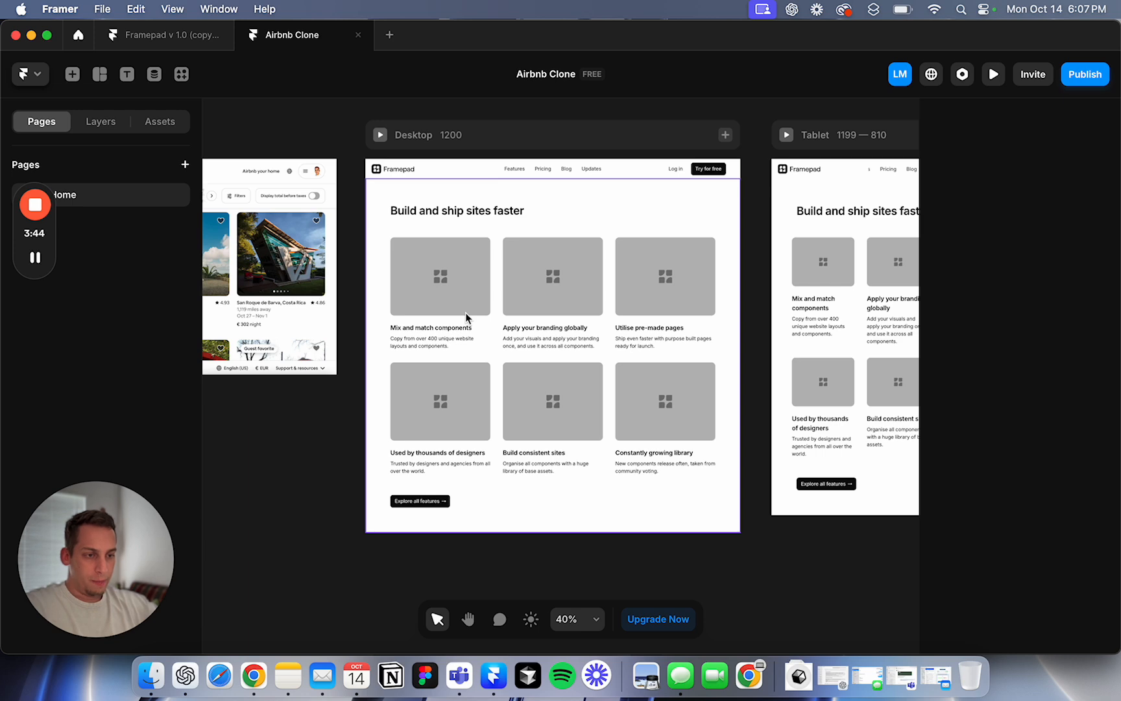
# Step: Switch to Chrome to examine the listing grid and the end of the Airbnb homepage, and return to Framer
pyautogui.hscroll(-6, 465, 312)
pyautogui.scroll(5, 394, 350)
pyautogui.scroll(-5, 595, 370)
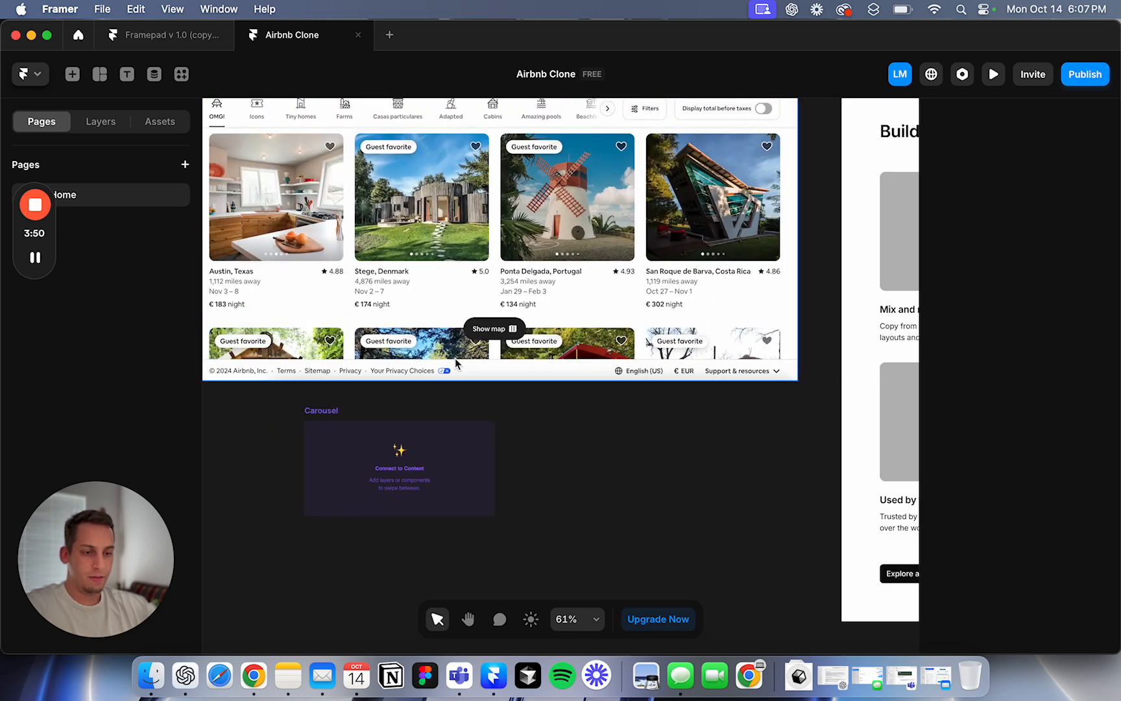
pyautogui.click(257, 687)
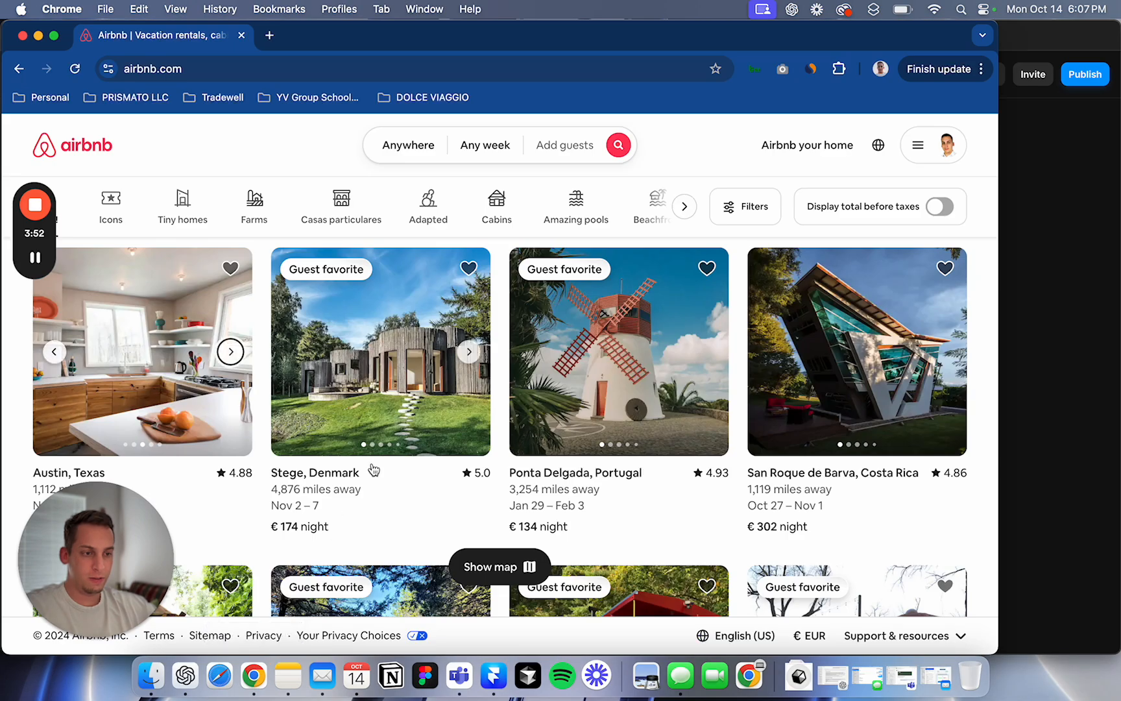
pyautogui.scroll(-2, 373, 469)
pyautogui.scroll(-5, 375, 468)
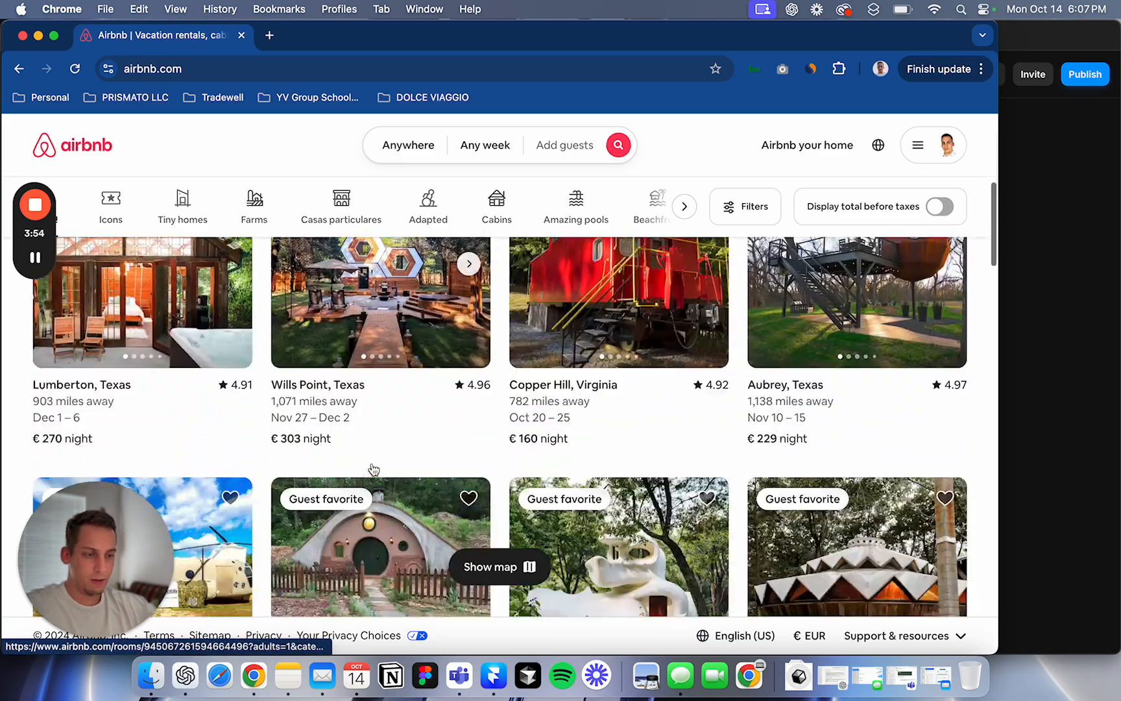
pyautogui.scroll(2, 468, 555)
pyautogui.scroll(3, 456, 448)
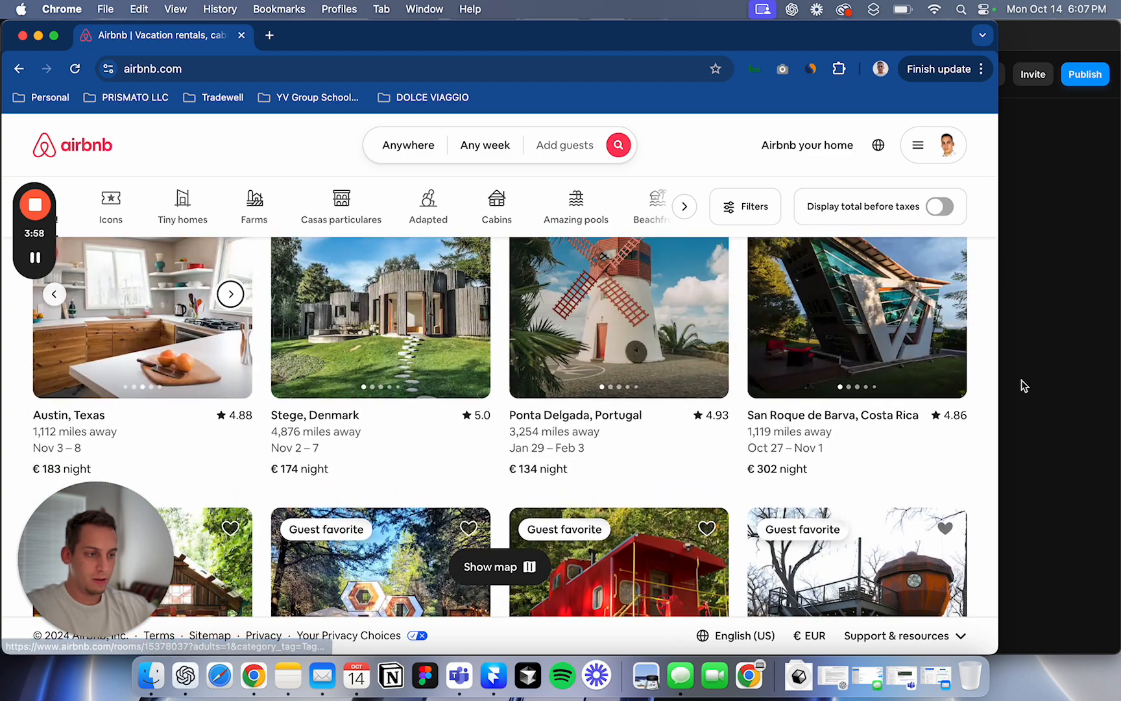
pyautogui.click(1021, 380)
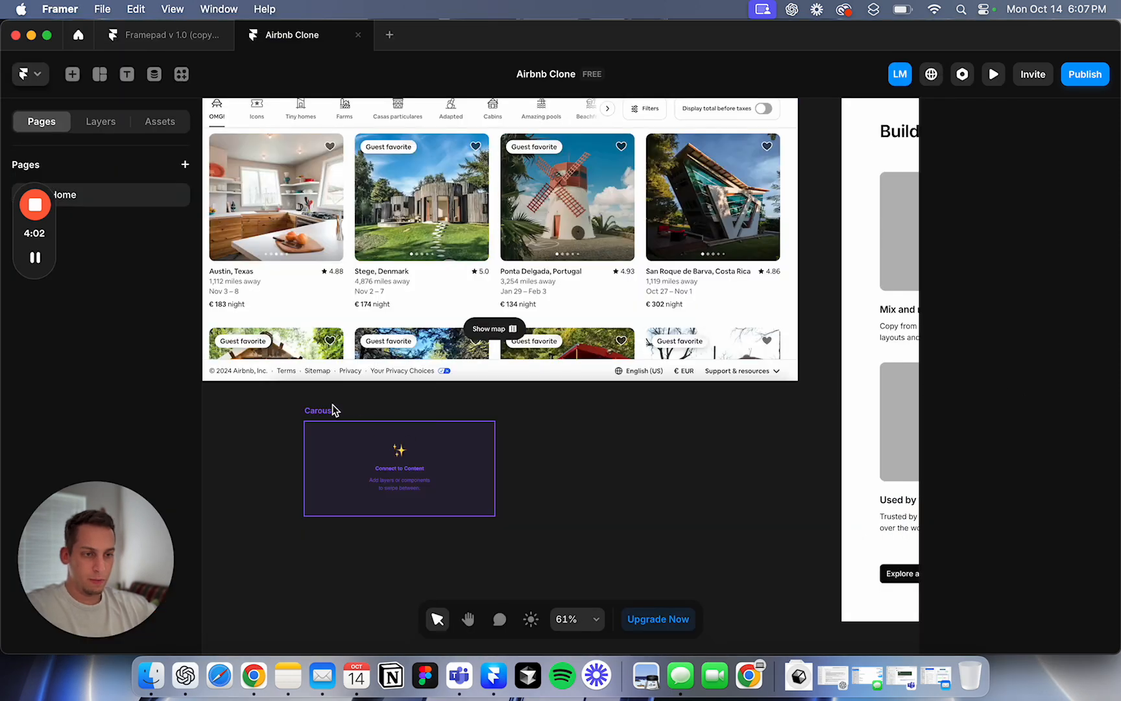
# Step: Switch to the Framepad v 1.0 project and copy the desktop Footer / 01 component from its Footer page
pyautogui.click(175, 33)
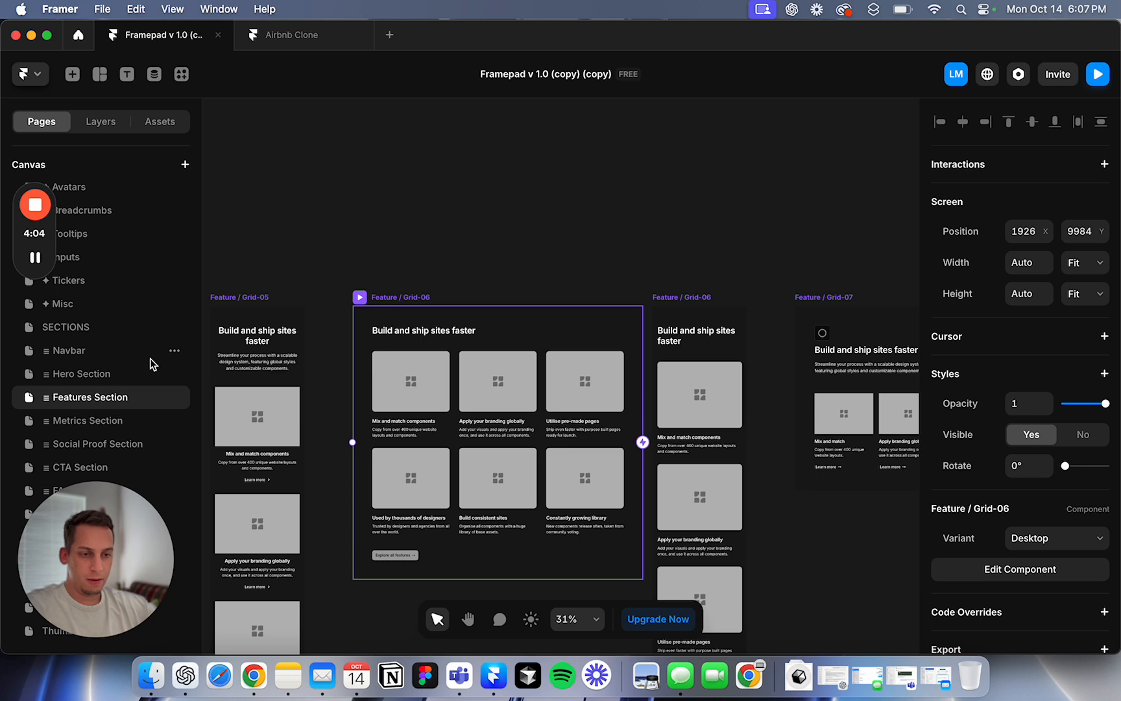
pyautogui.moveTo(114, 533); pyautogui.dragTo(274, 525)
pyautogui.click(104, 579)
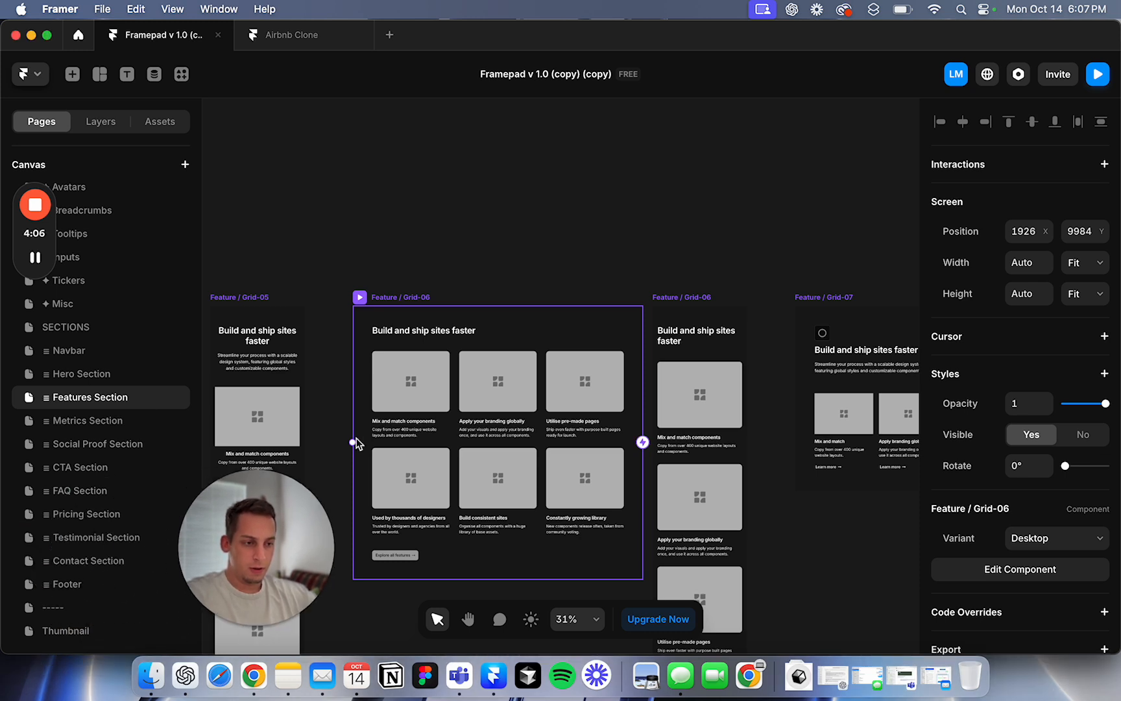
pyautogui.click(91, 585)
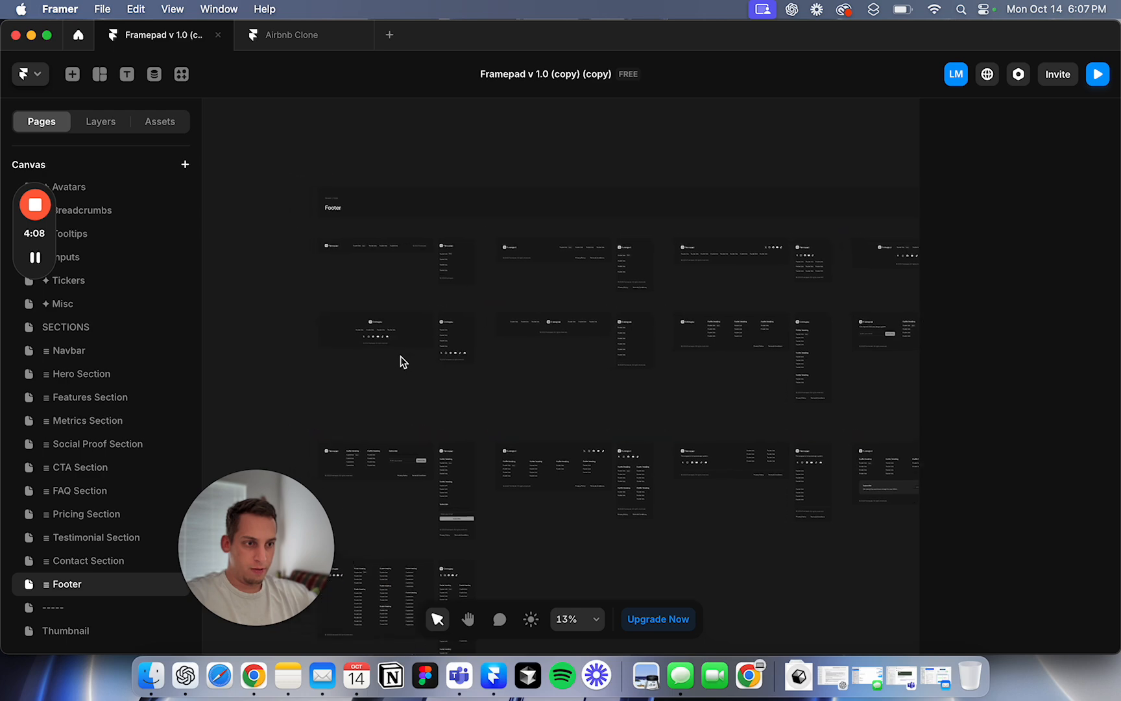
pyautogui.scroll(5, 359, 268)
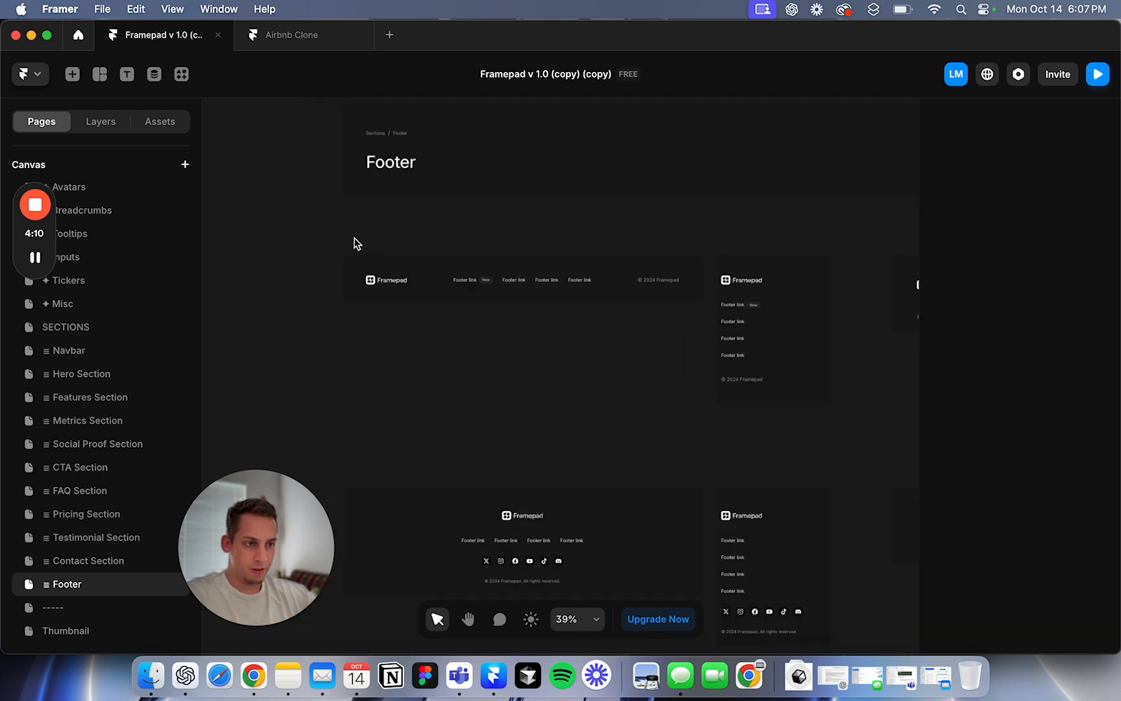
pyautogui.click(360, 266)
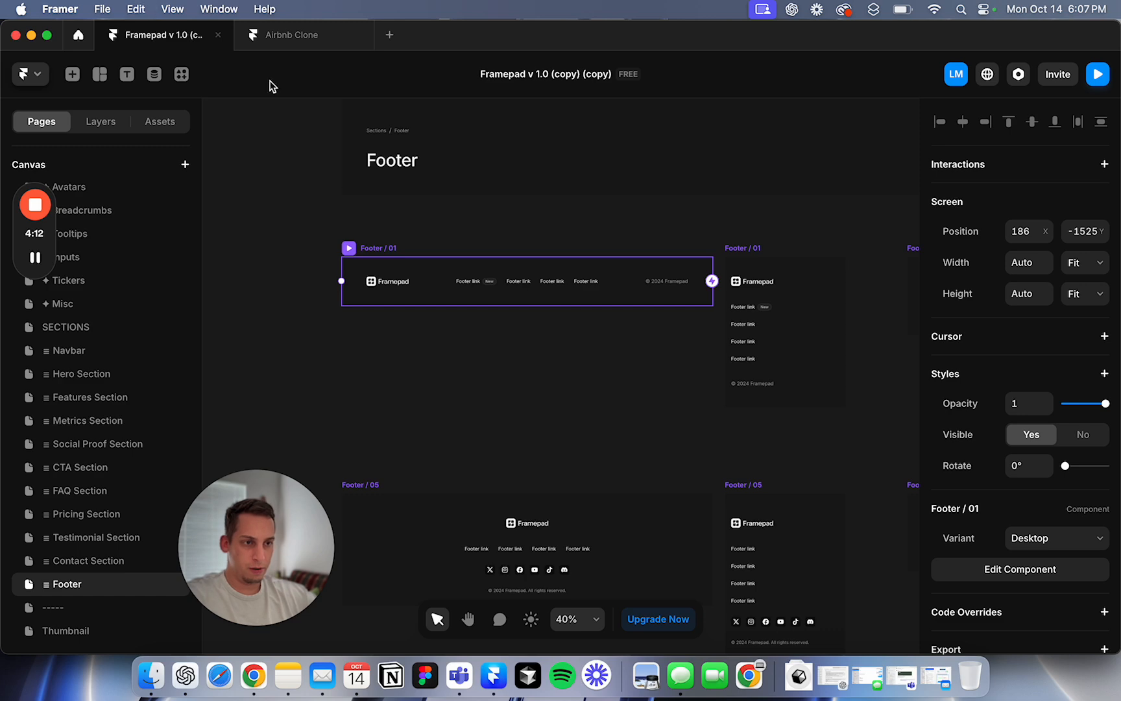
# Step: Return to the Airbnb Clone project, paste Footer / 01 below the feature grid in the Desktop breakpoint, and set its width to Fill
pyautogui.click(284, 44)
pyautogui.hscroll(6, 543, 349)
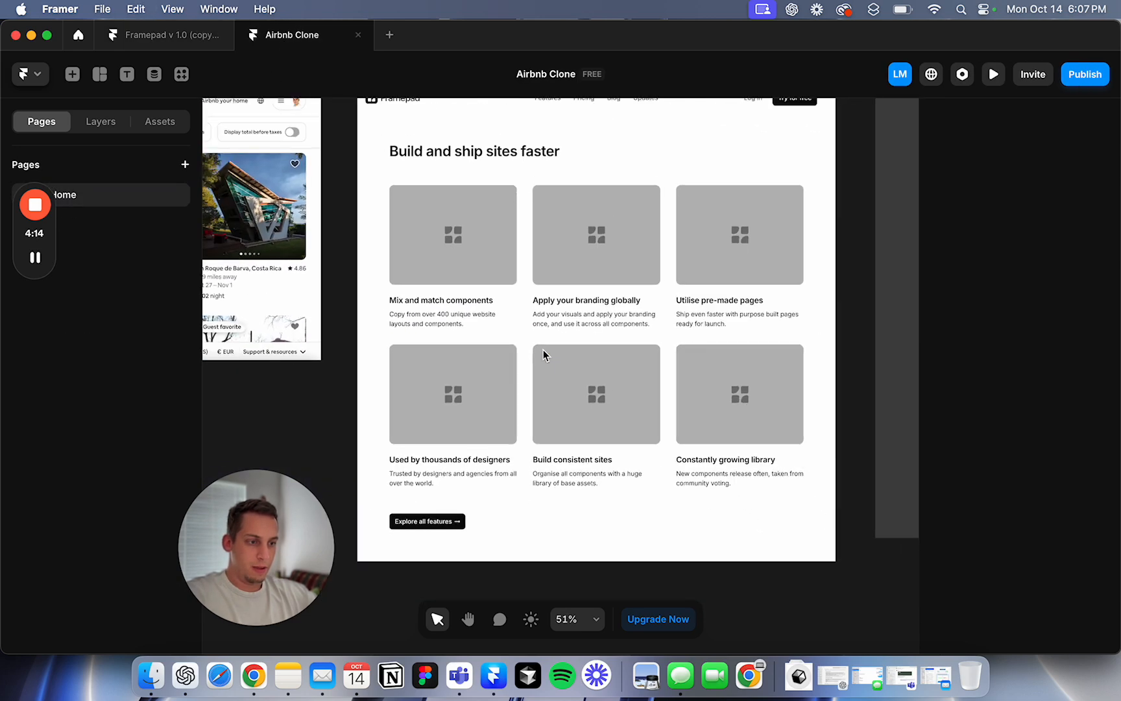
pyautogui.scroll(-4, 543, 347)
pyautogui.click(541, 269)
pyautogui.press('super+v')
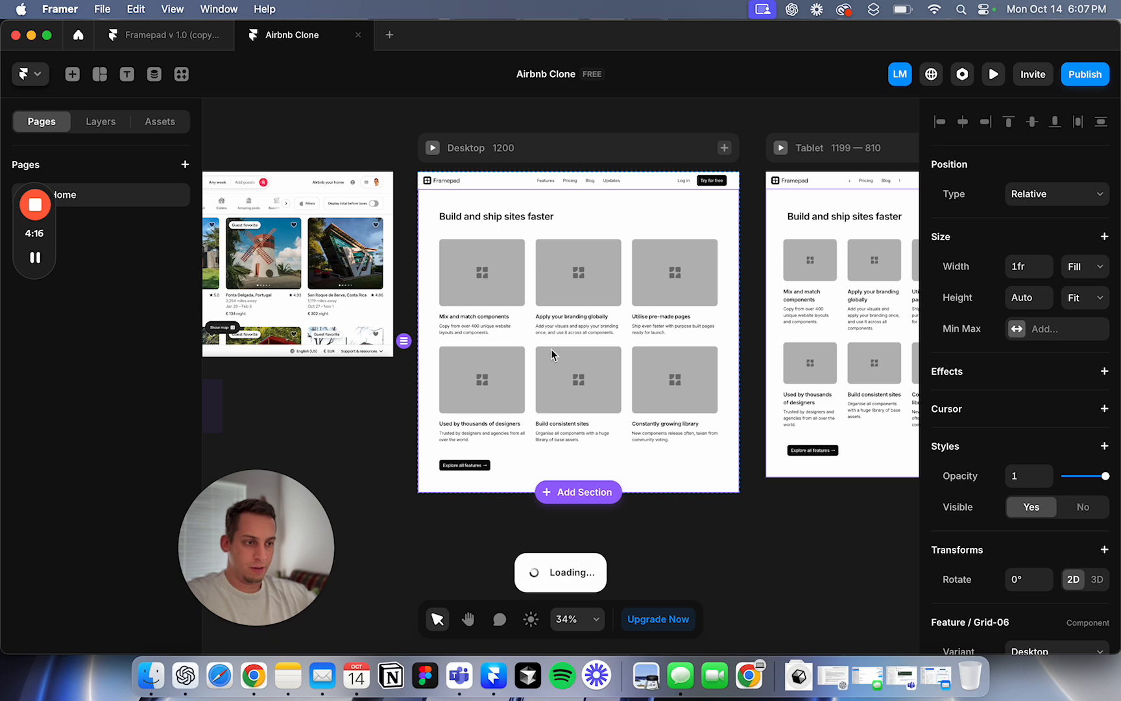
pyautogui.click(1084, 276)
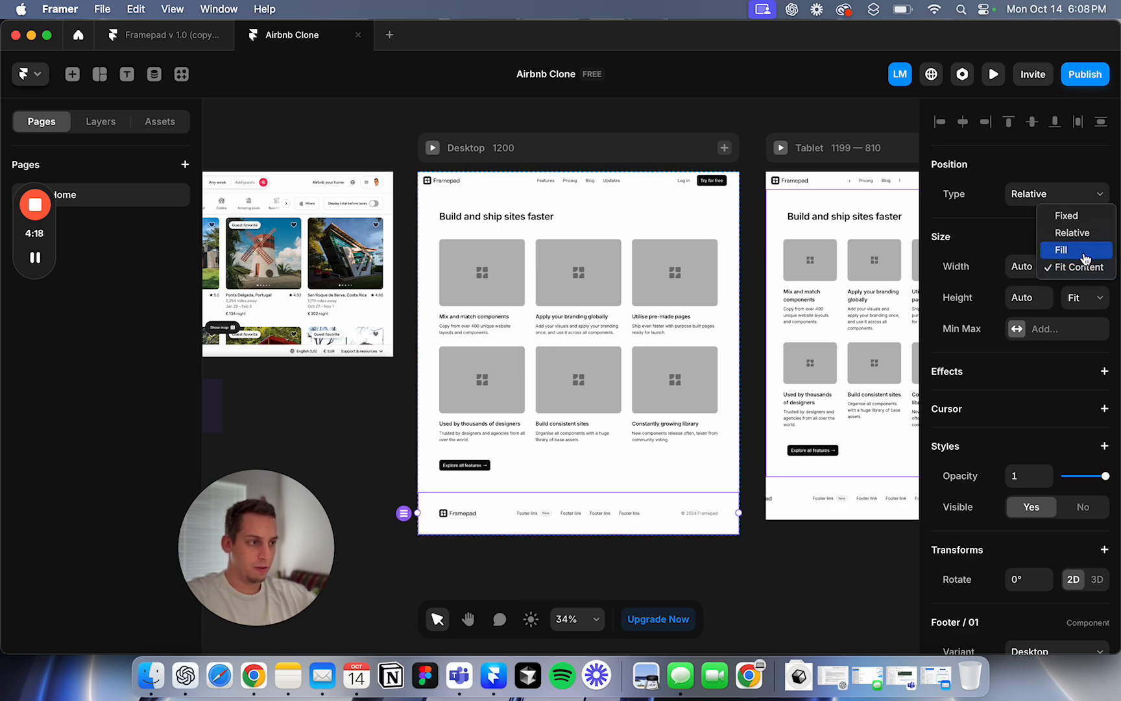
pyautogui.click(1084, 259)
# Step: Compare the assembled Desktop layout of navbar, feature grid and footer with the Airbnb reference screenshot
pyautogui.hscroll(2, 513, 519)
pyautogui.scroll(5, 521, 505)
pyautogui.scroll(-5, 520, 505)
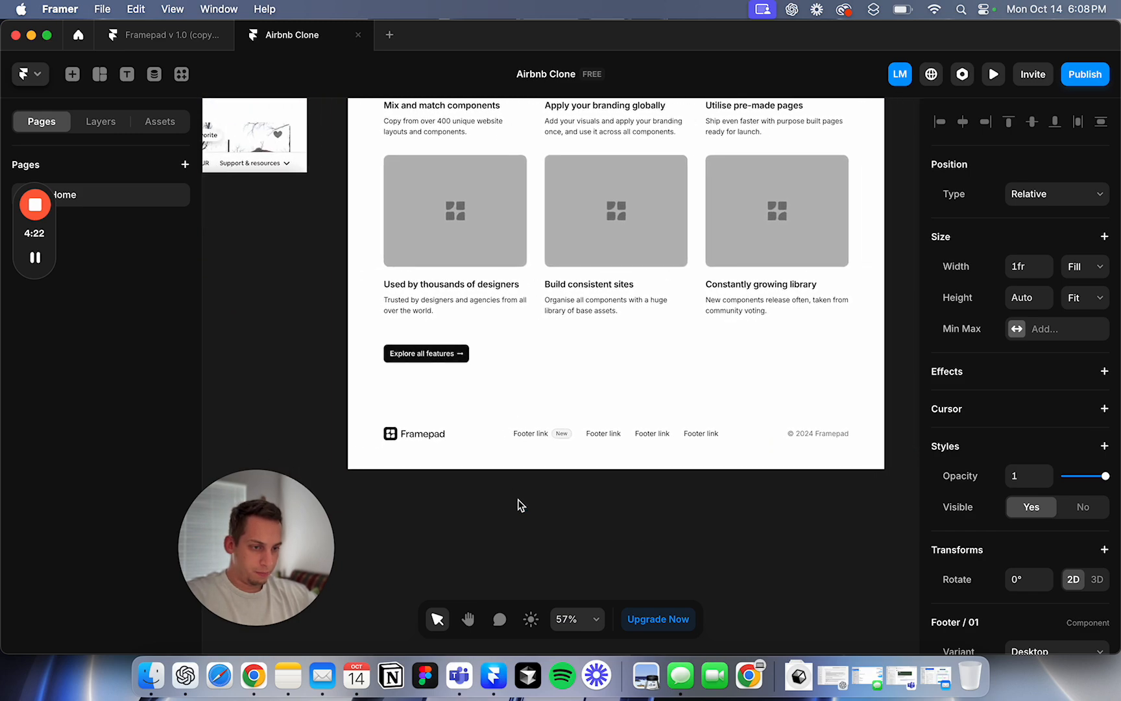
pyautogui.scroll(2, 481, 413)
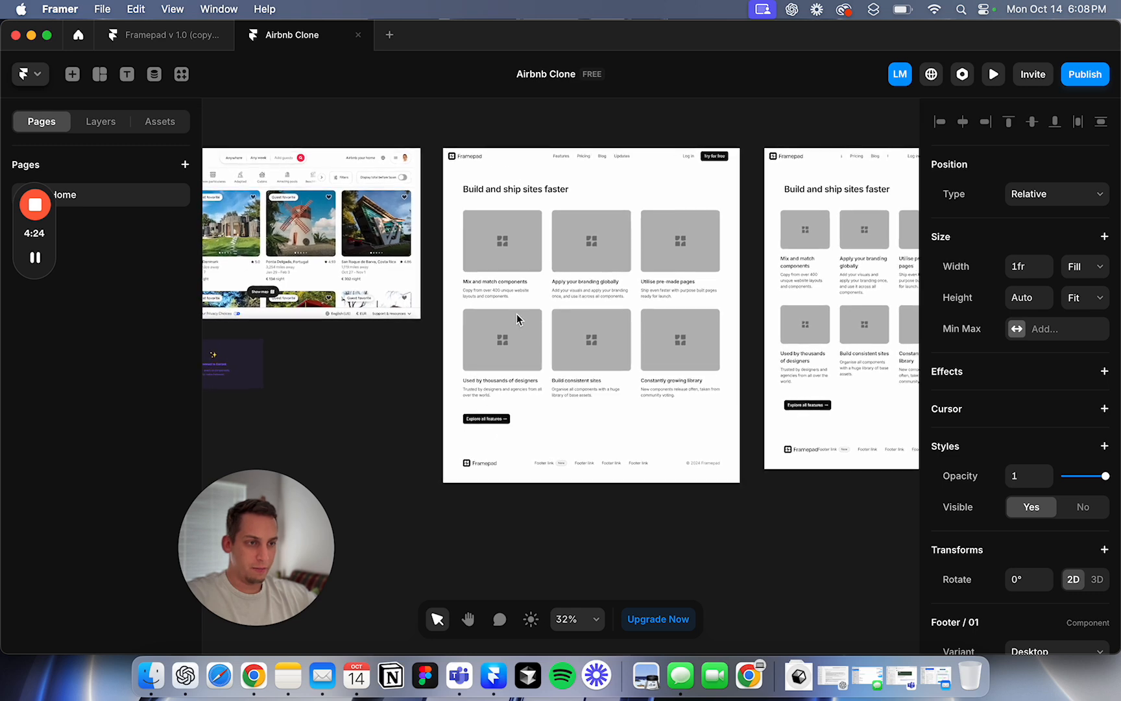
pyautogui.hscroll(-5, 481, 239)
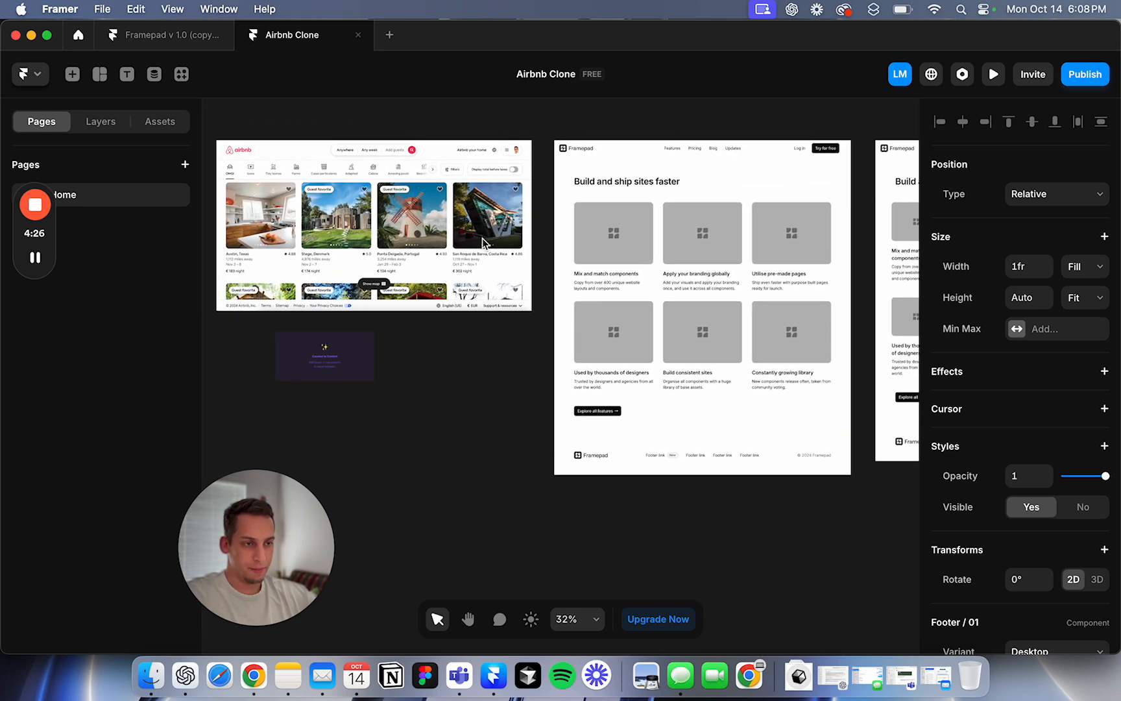
pyautogui.hscroll(2, 482, 238)
pyautogui.scroll(1, 481, 238)
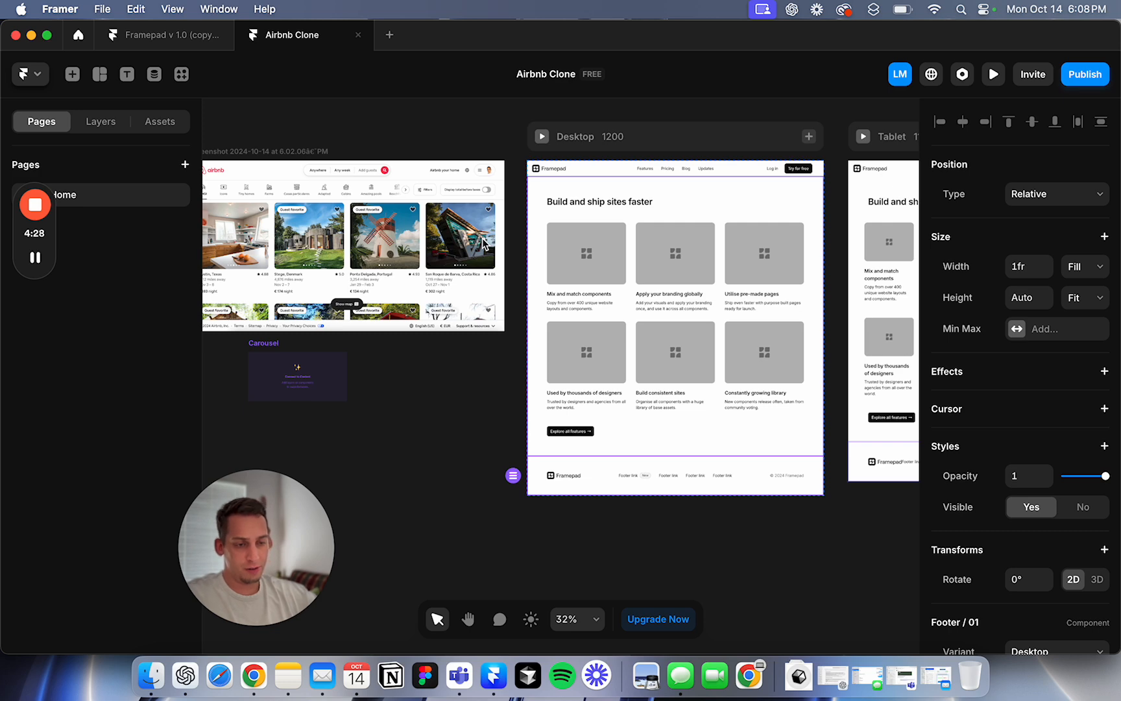
pyautogui.scroll(1, 482, 238)
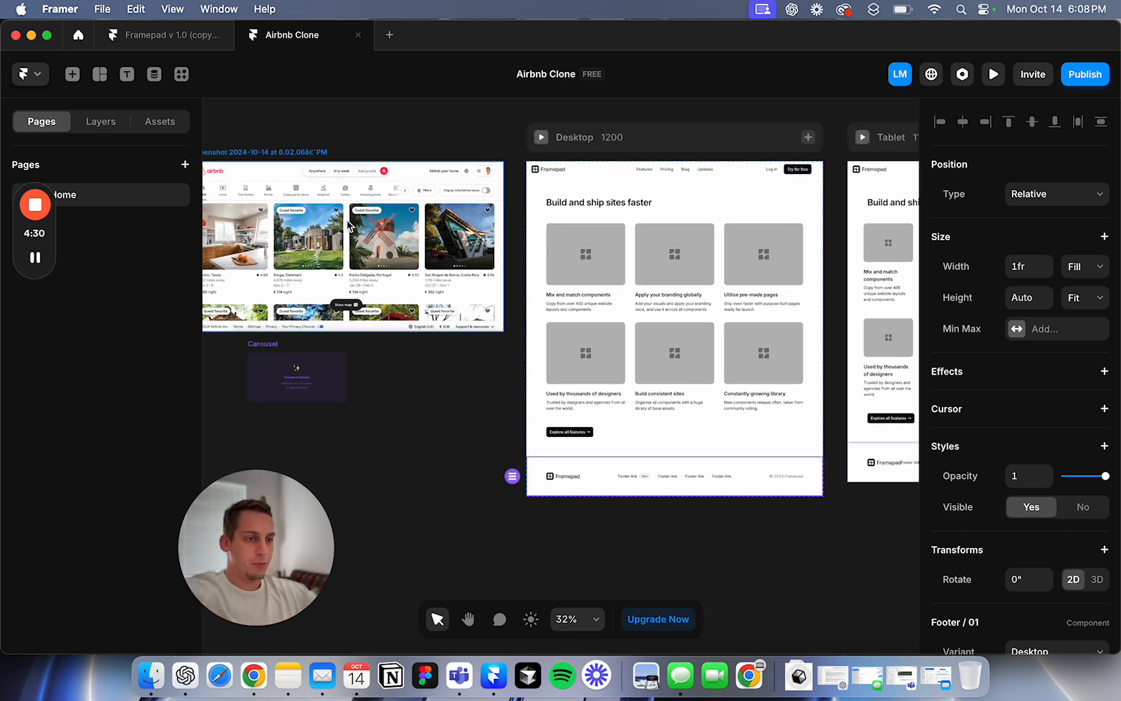
pyautogui.scroll(2, 345, 223)
pyautogui.hscroll(-4, 346, 224)
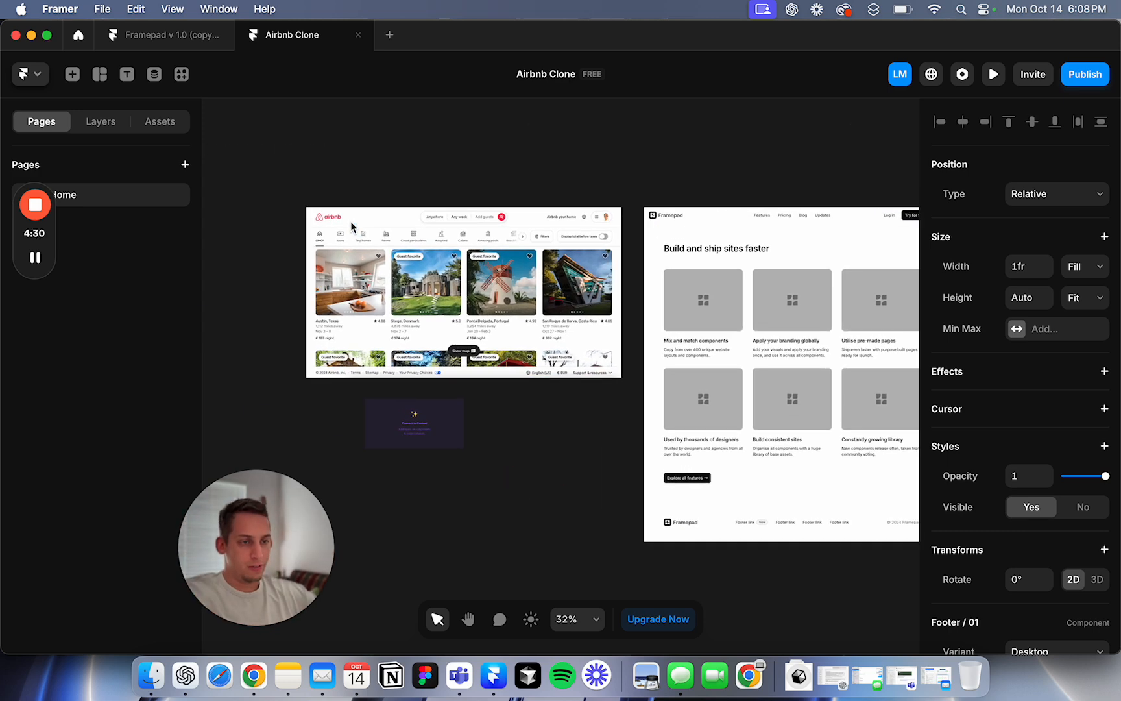
# Step: Copy the Airbnb reference screenshot and open the Desktop Navbar / Simple-03 for editing, unlinking it and replacing all instances
pyautogui.click(673, 213)
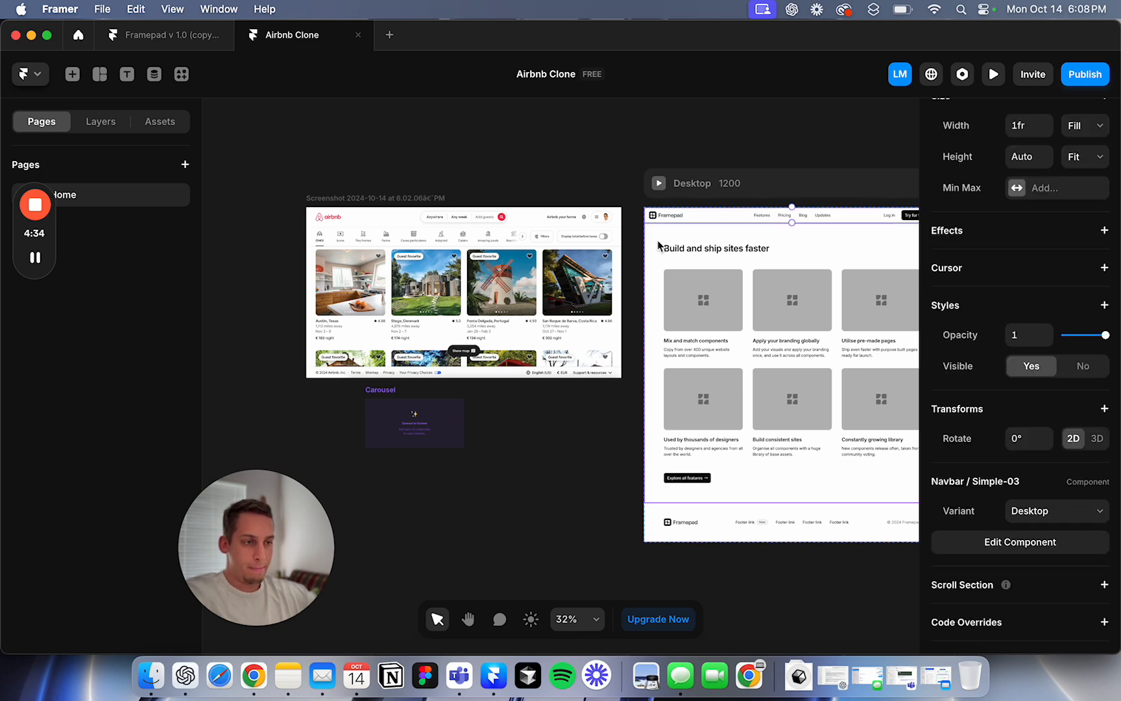
pyautogui.hscroll(2, 692, 228)
pyautogui.scroll(1, 691, 229)
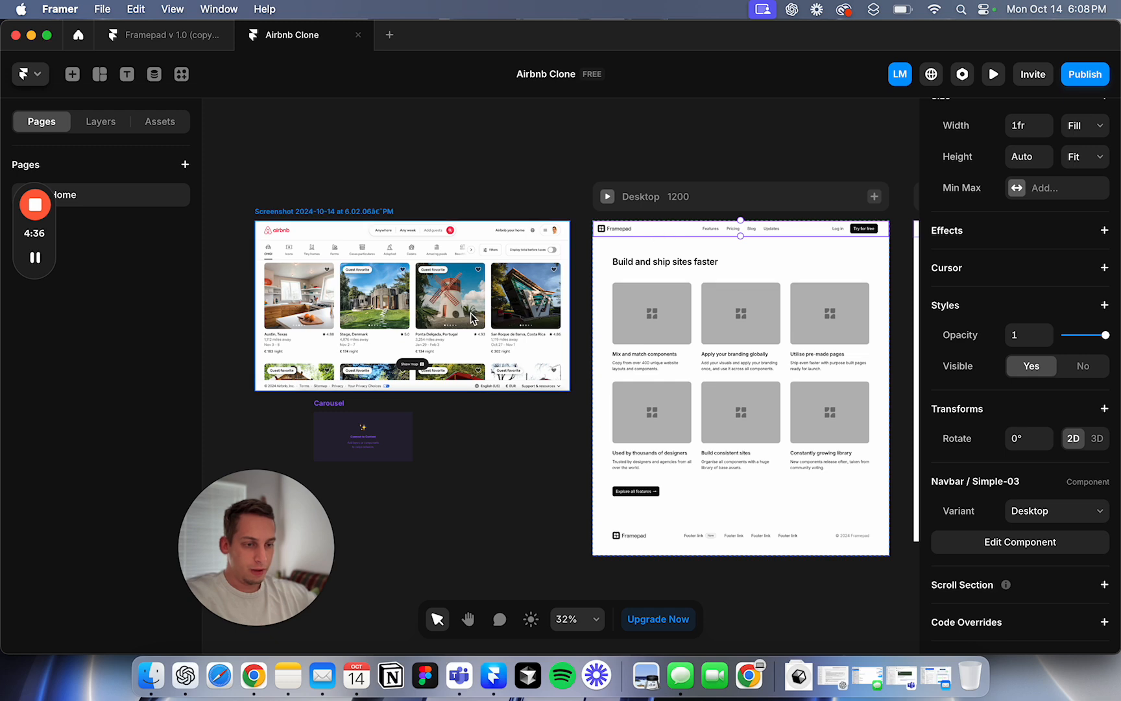
pyautogui.click(440, 303)
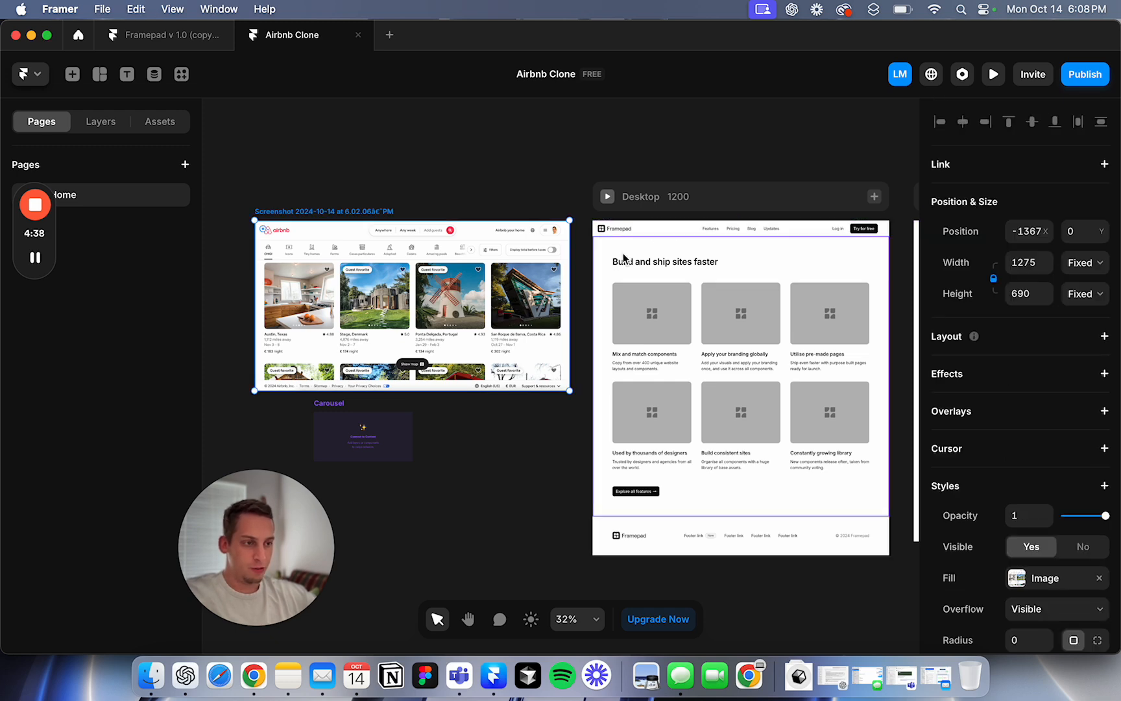
pyautogui.doubleClick(671, 233)
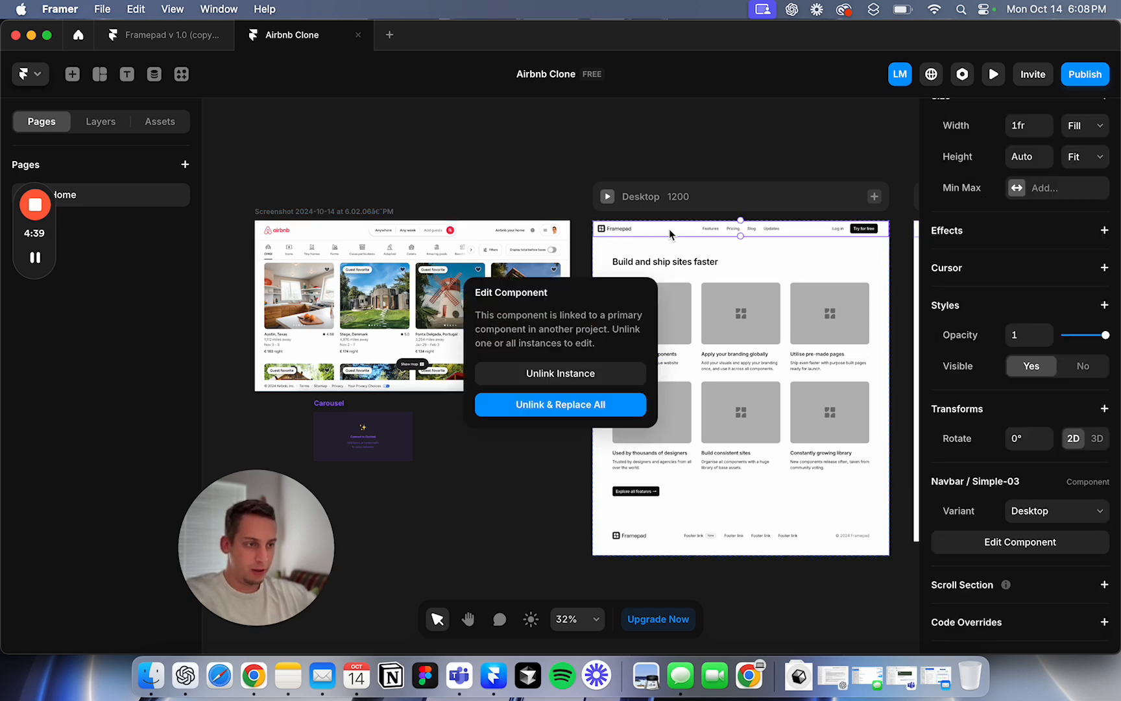
pyautogui.click(561, 417)
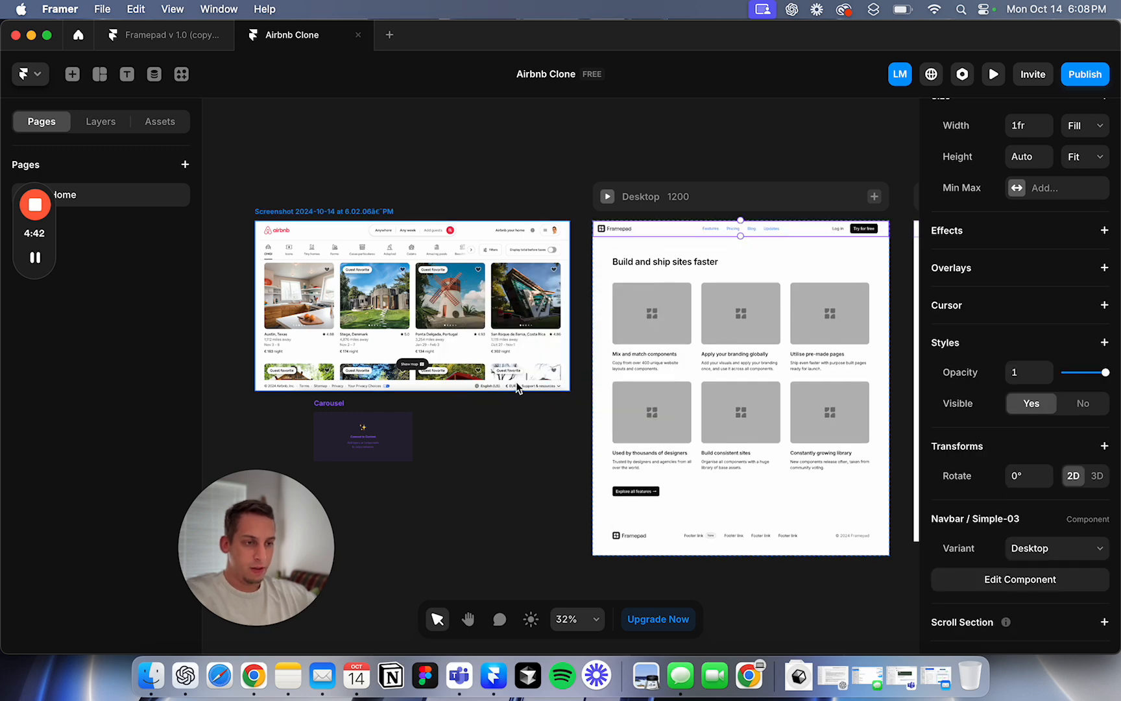
# Step: Paste the Airbnb reference screenshot into the Navbar / Simple-03 component beside the Desktop variant, at X -1323, Y 0
pyautogui.press('super+v')
pyautogui.moveTo(491, 369); pyautogui.dragTo(420, 478)
pyautogui.scroll(-3, 421, 473)
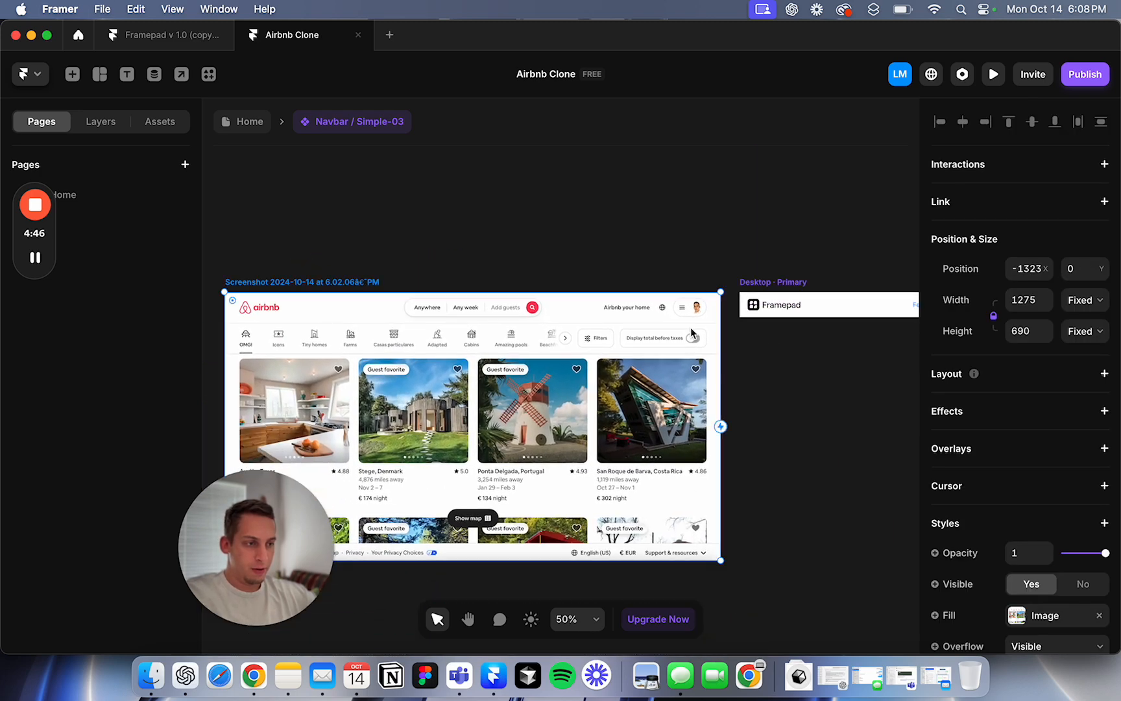
# Step: Switch to Chrome, capture a screenshot of the Airbnb logo in the site header, and return to Framer
pyautogui.click(252, 691)
pyautogui.rightClick(87, 154)
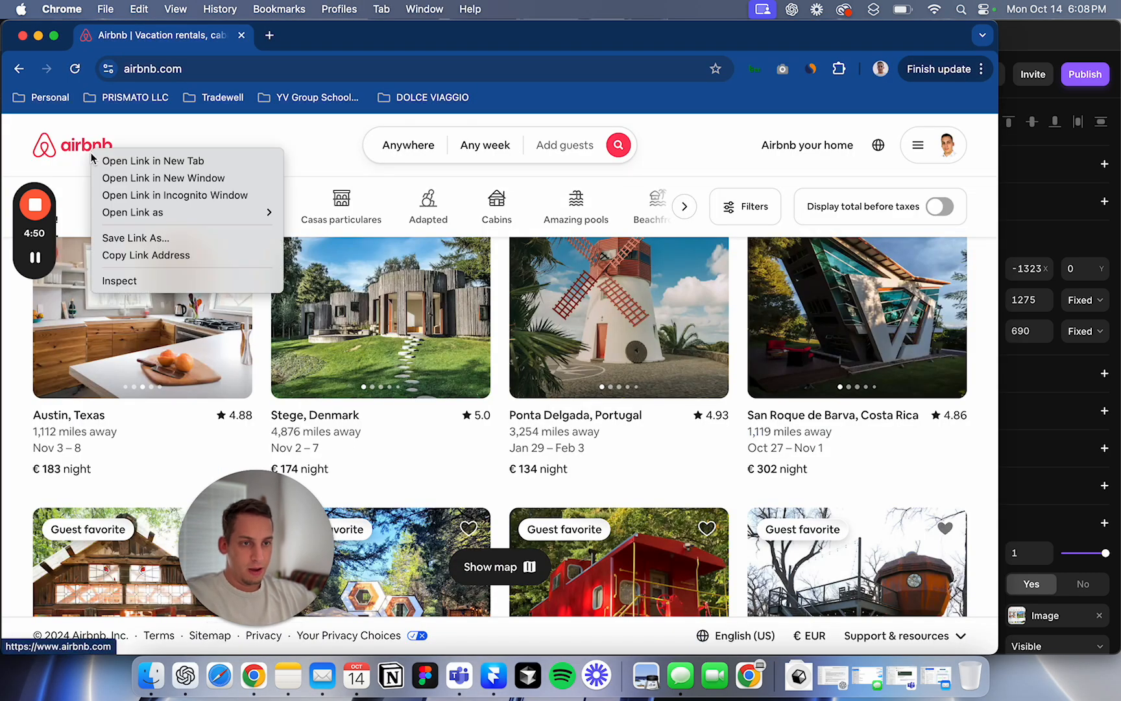
pyautogui.click(230, 128)
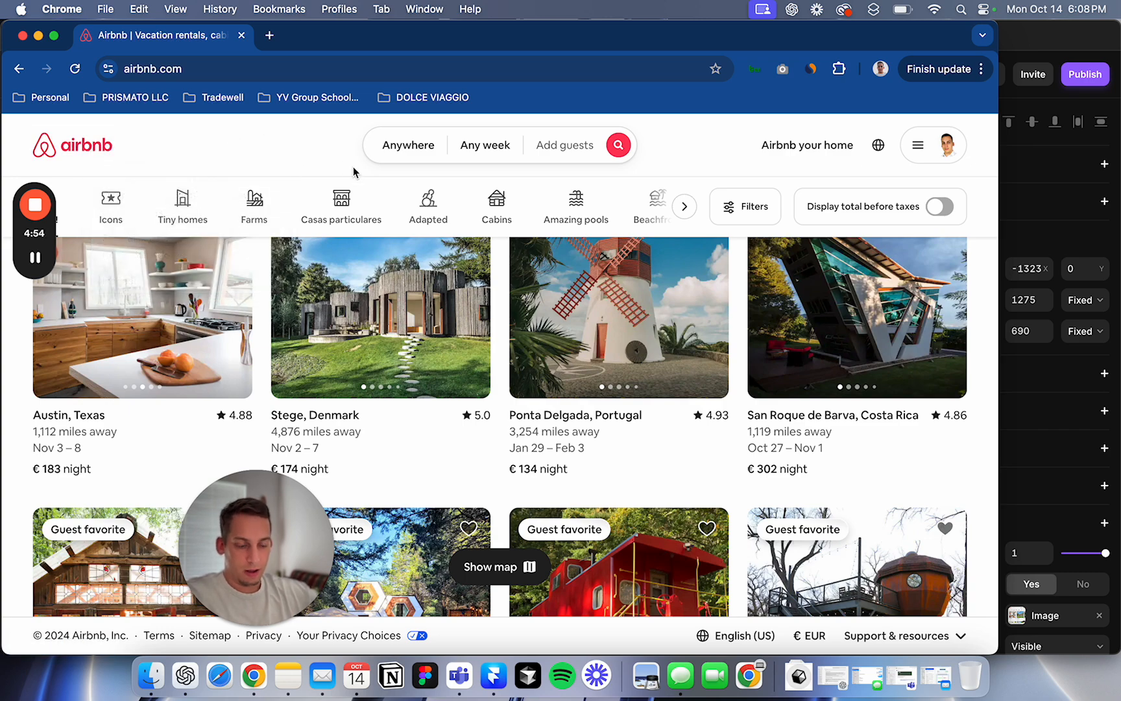
pyautogui.moveTo(26, 125); pyautogui.dragTo(116, 163)
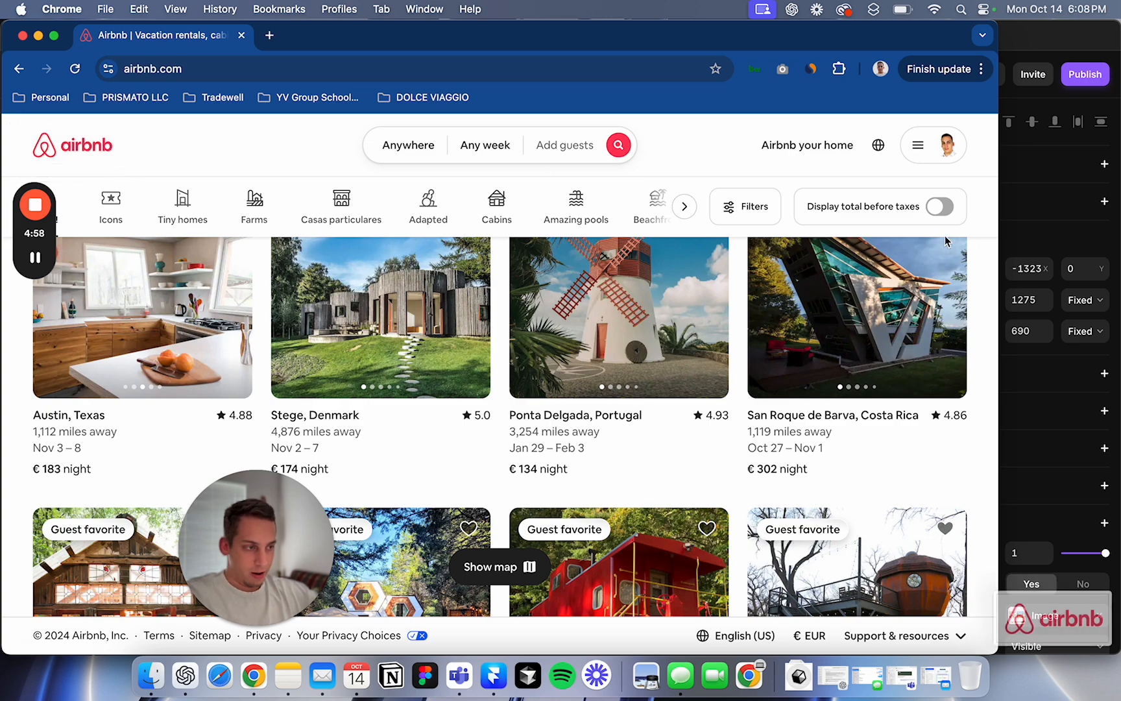
pyautogui.click(1020, 343)
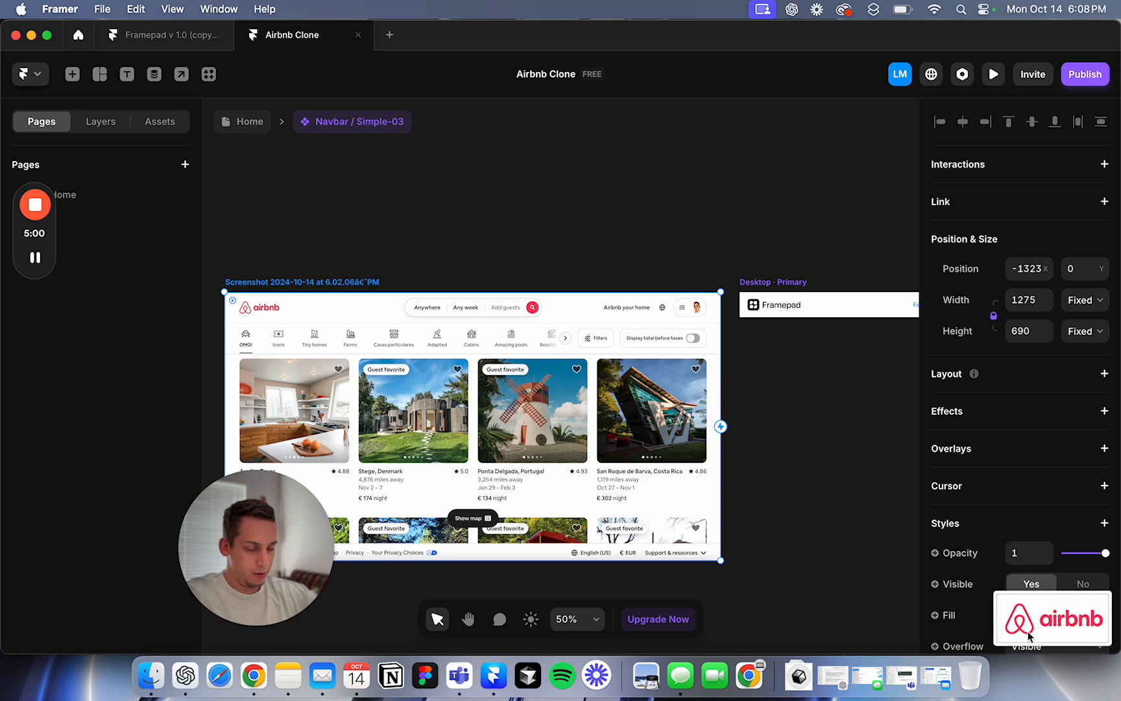
# Step: Open the Framepad logo in the Desktop navbar variant for editing, unlinking it and replacing all instances
pyautogui.hscroll(5, 490, 259)
pyautogui.scroll(-2, 490, 260)
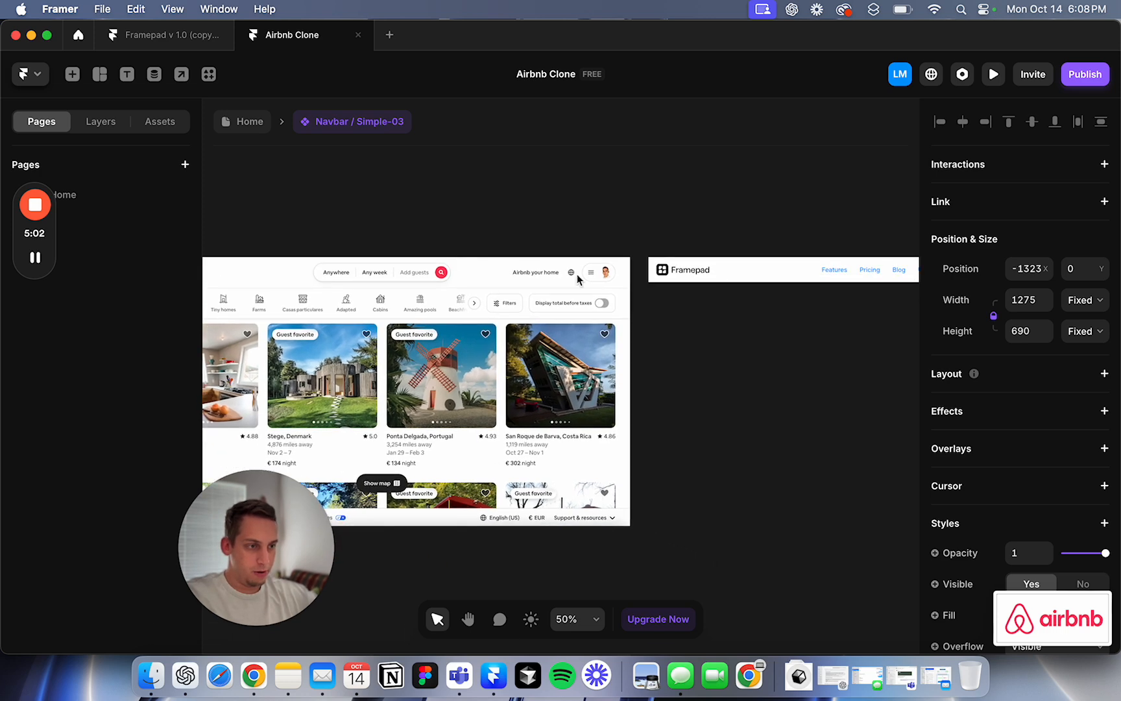
pyautogui.click(662, 274)
pyautogui.doubleClick(669, 273)
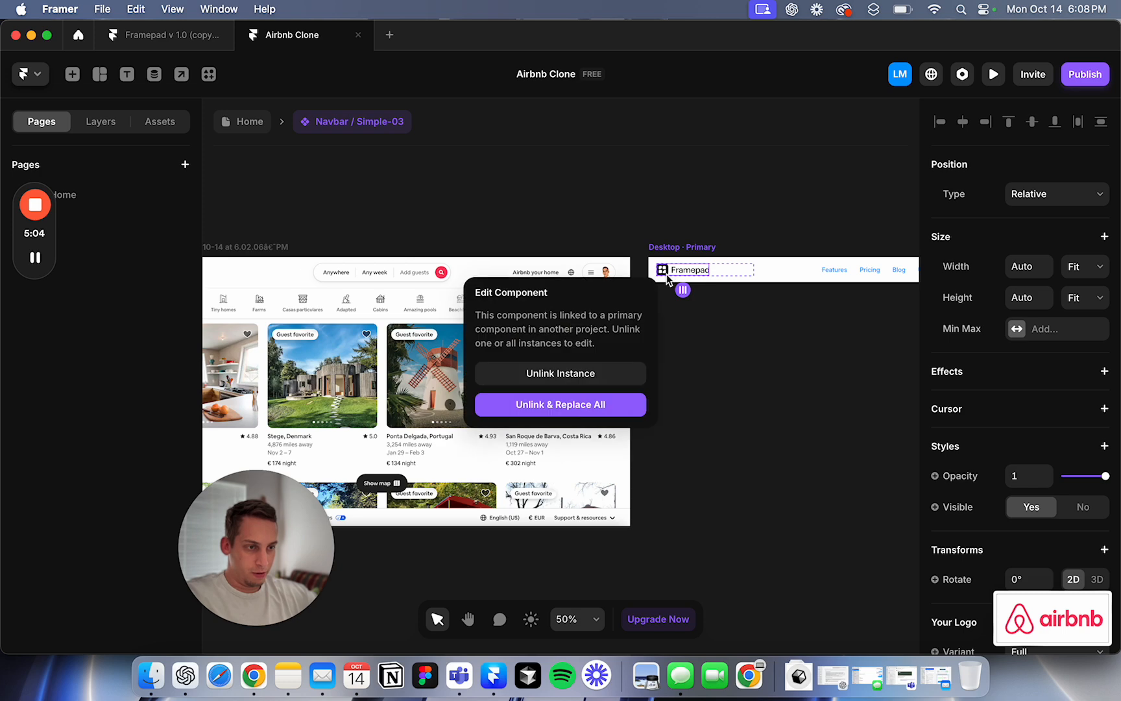
pyautogui.click(562, 405)
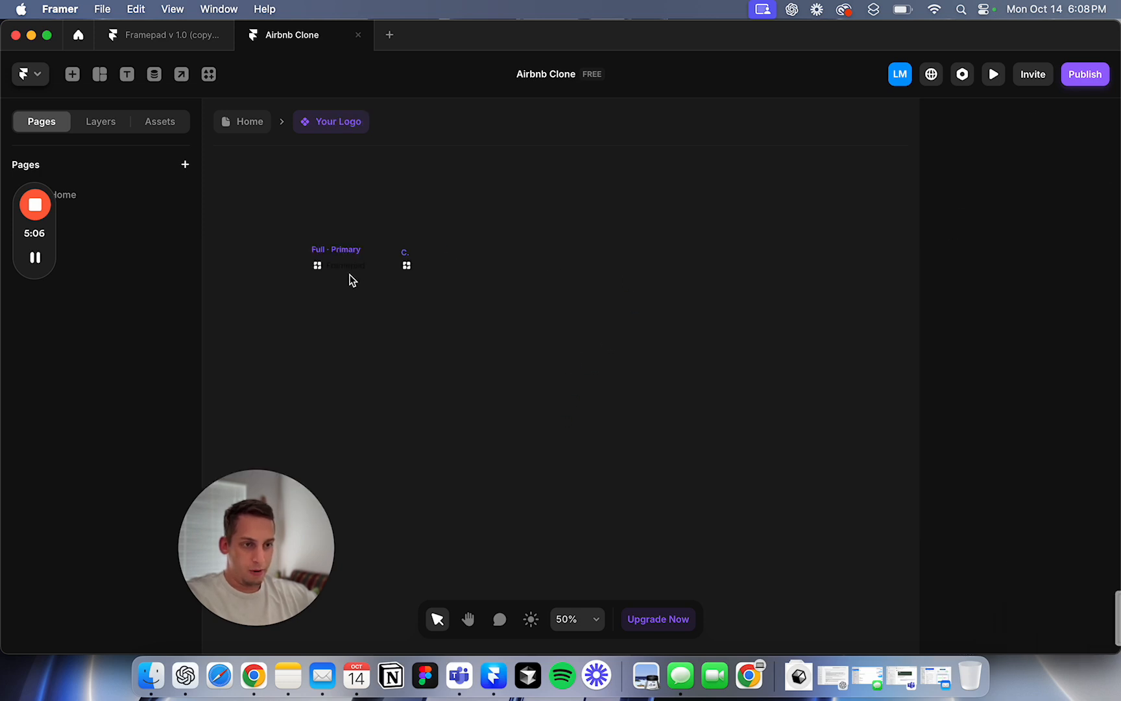
pyautogui.hotkey('shift', '1')
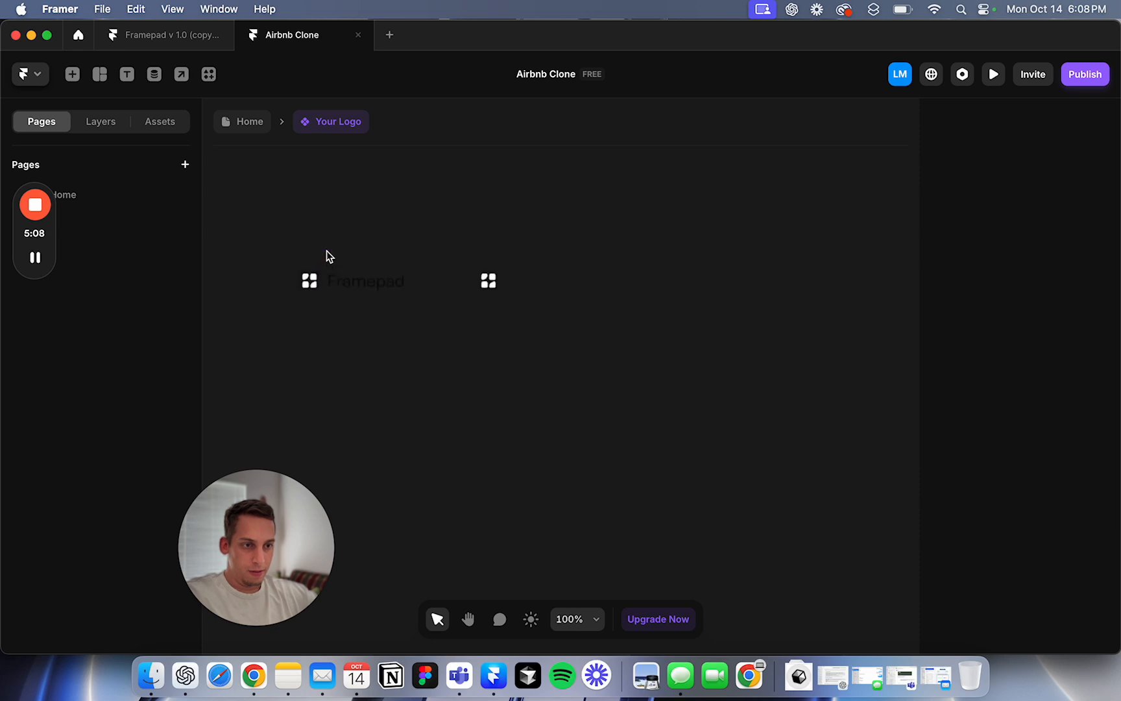
# Step: Add the captured Airbnb logo screenshot from Finder's Recents to the Your Logo canvas, below the Full variant
pyautogui.click(150, 680)
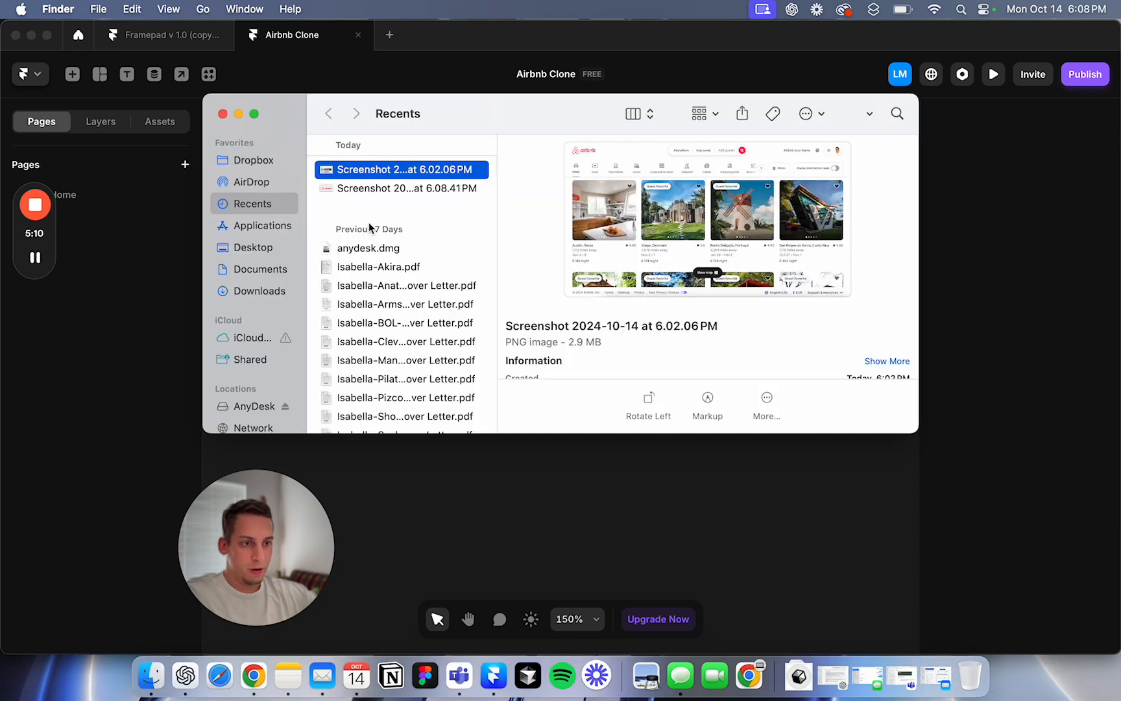
pyautogui.moveTo(361, 187); pyautogui.dragTo(473, 518)
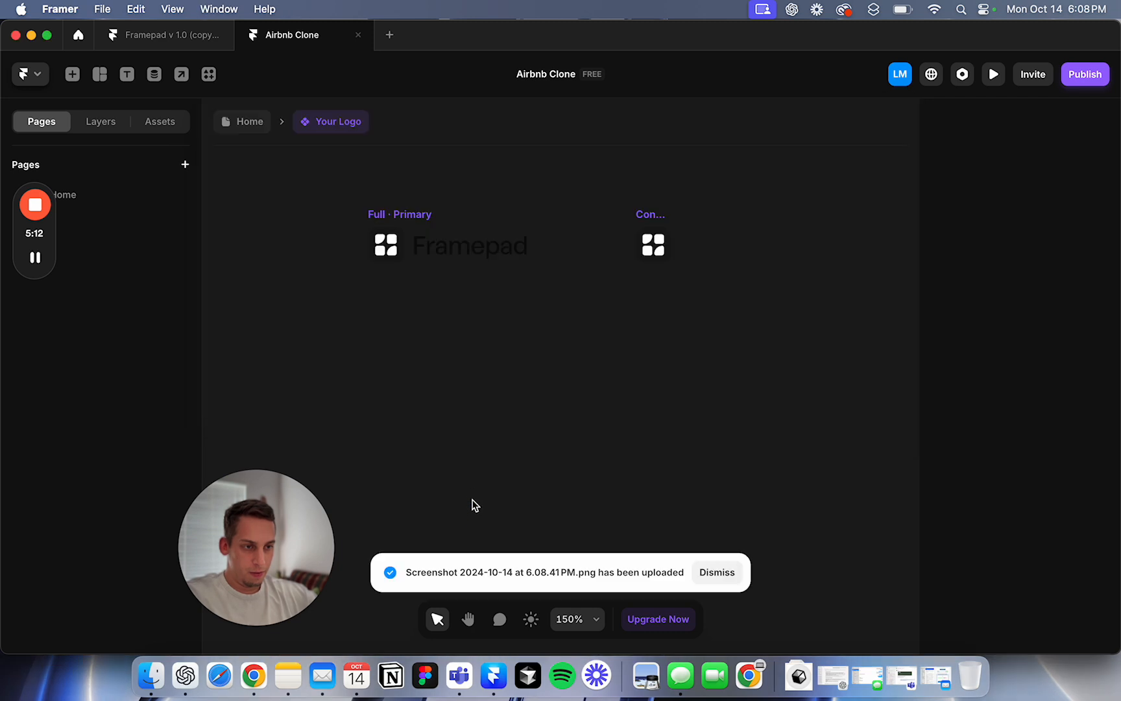
pyautogui.moveTo(450, 468); pyautogui.dragTo(400, 268)
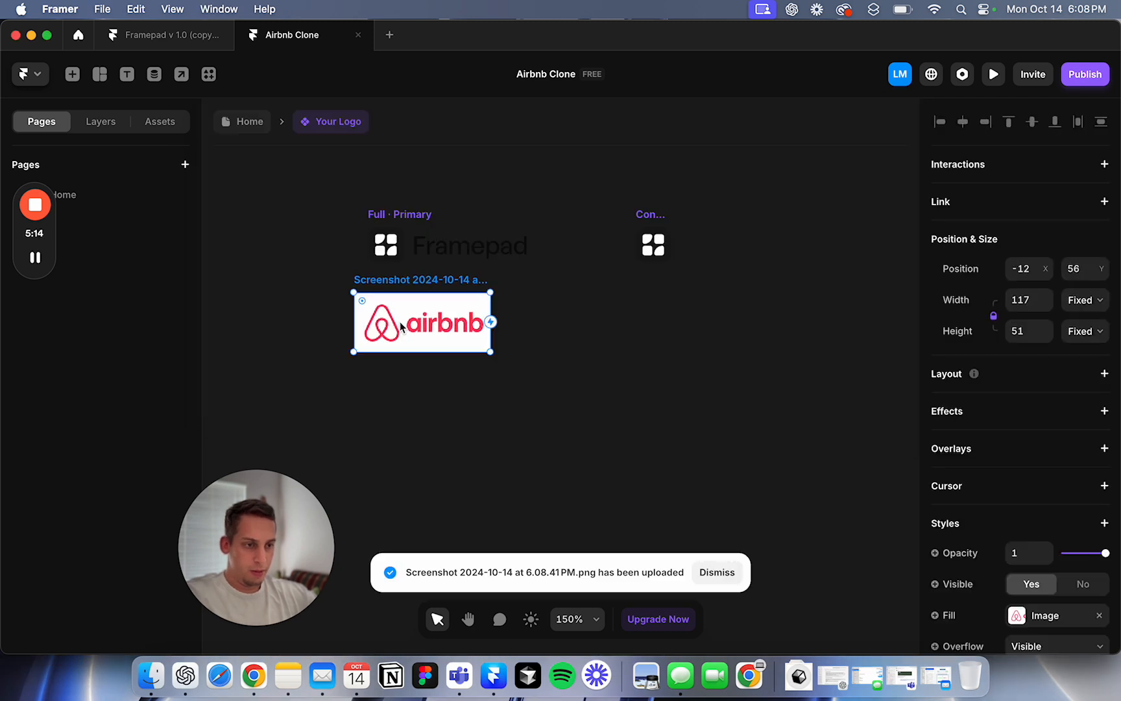
pyautogui.scroll(3, 401, 325)
pyautogui.moveTo(386, 337); pyautogui.dragTo(437, 365)
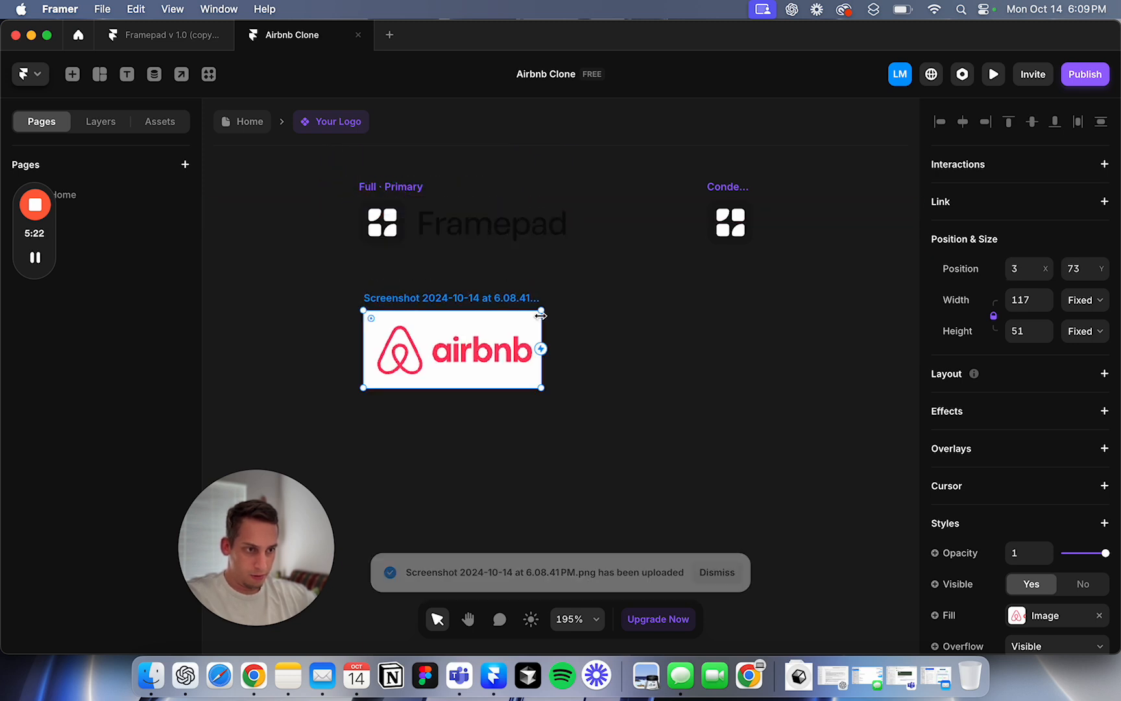
# Step: Scale the Airbnb logo down into the Full variant of Your Logo, delete the Framepad graphic, and enlarge the logo slightly
pyautogui.moveTo(541, 311); pyautogui.dragTo(382, 223)
pyautogui.click(472, 224)
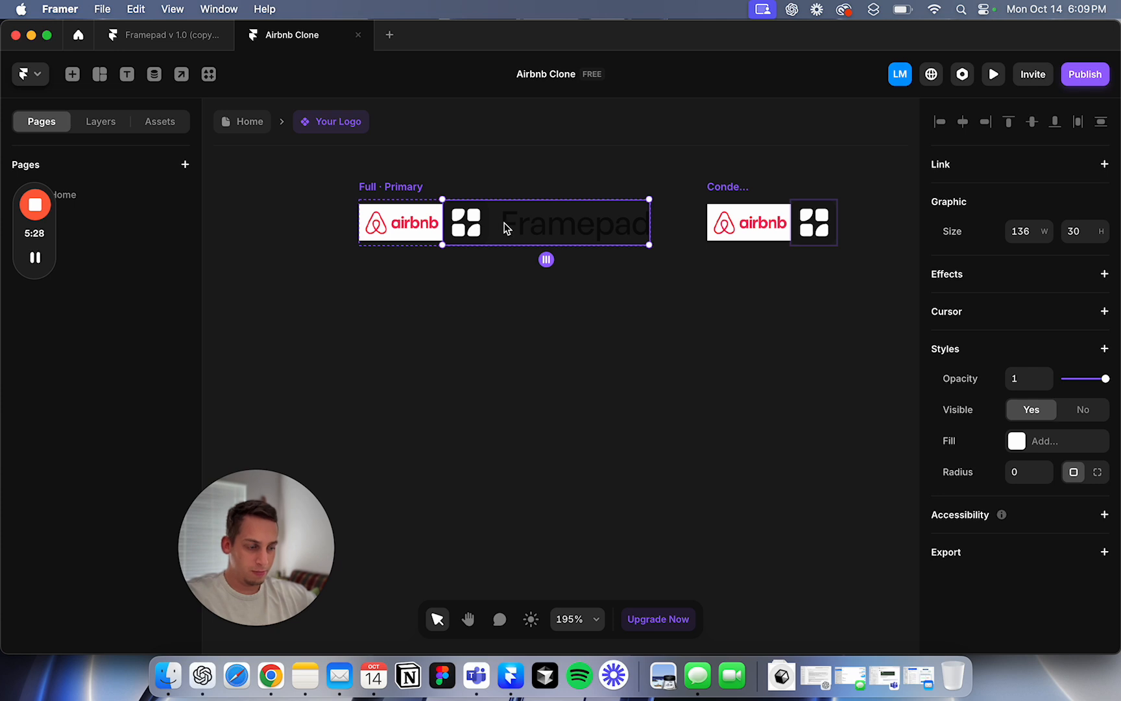
pyautogui.press('BackSpace')
pyautogui.click(440, 226)
pyautogui.moveTo(443, 233); pyautogui.dragTo(466, 248)
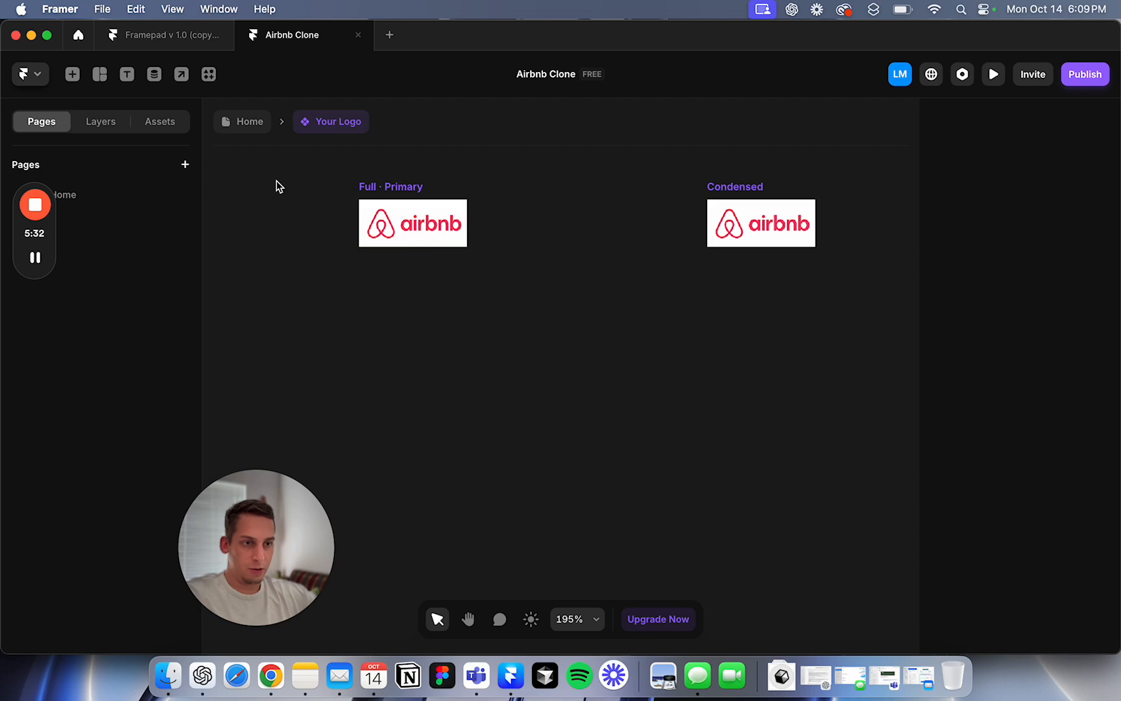
# Step: Return to the Home page to check the Airbnb logo in the Desktop navbar, and reopen Navbar / Simple-03 for editing
pyautogui.click(250, 121)
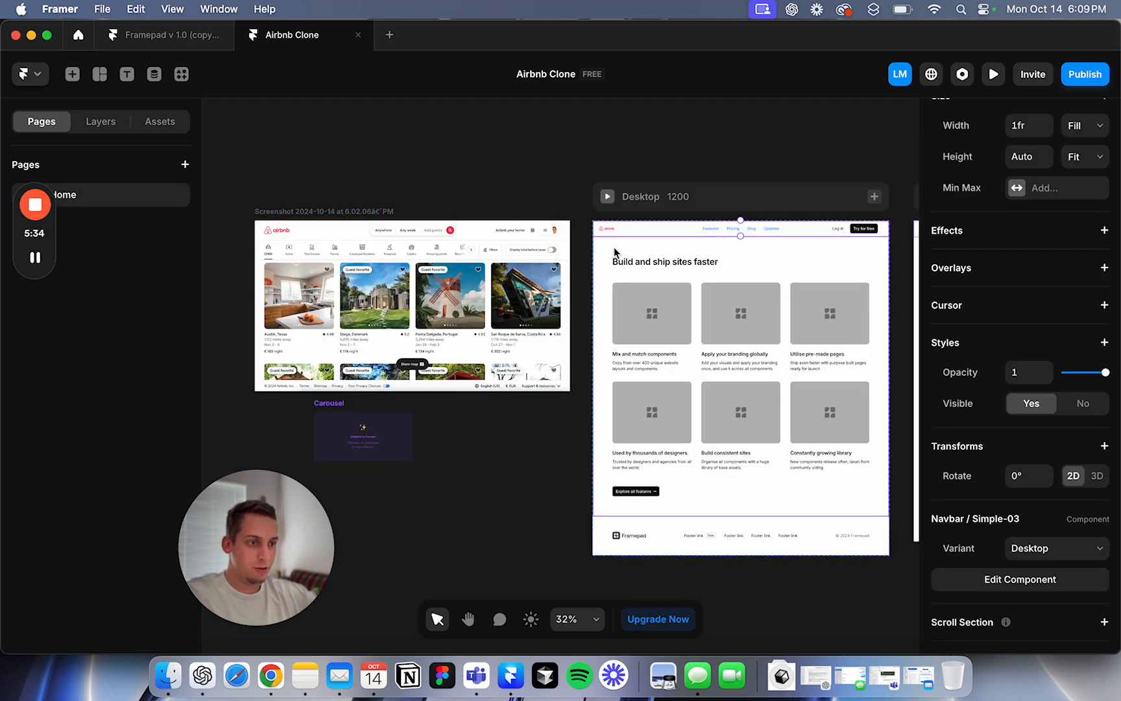
pyautogui.scroll(10, 613, 253)
pyautogui.scroll(-6, 641, 192)
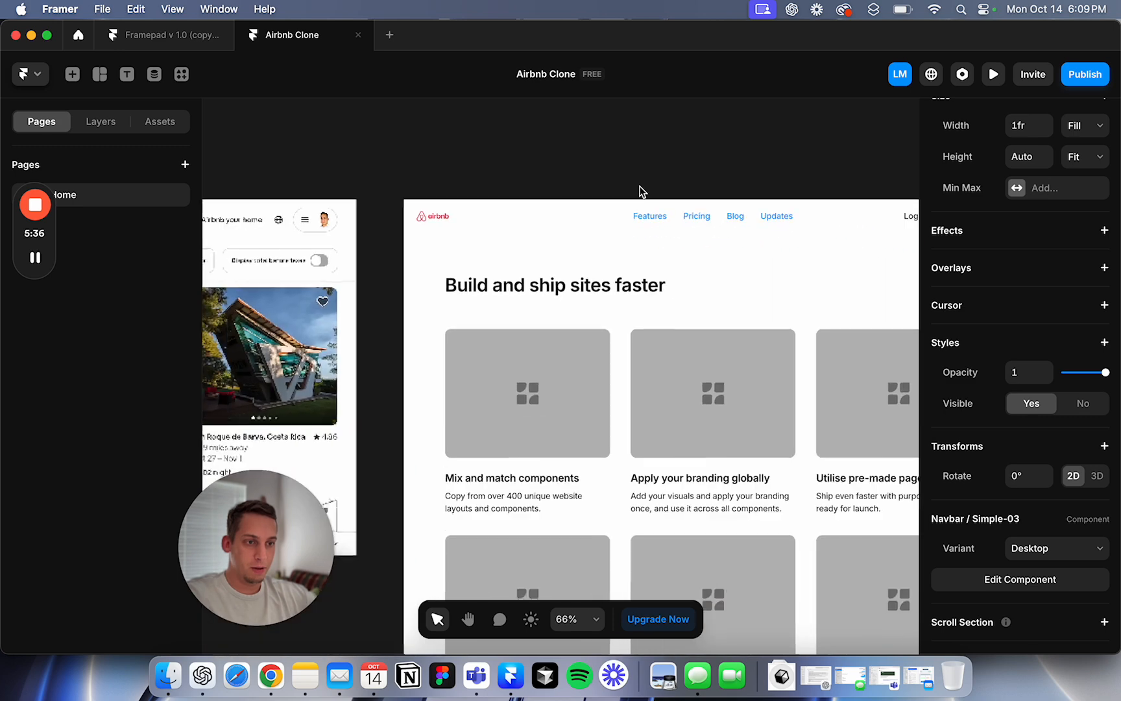
pyautogui.doubleClick(448, 220)
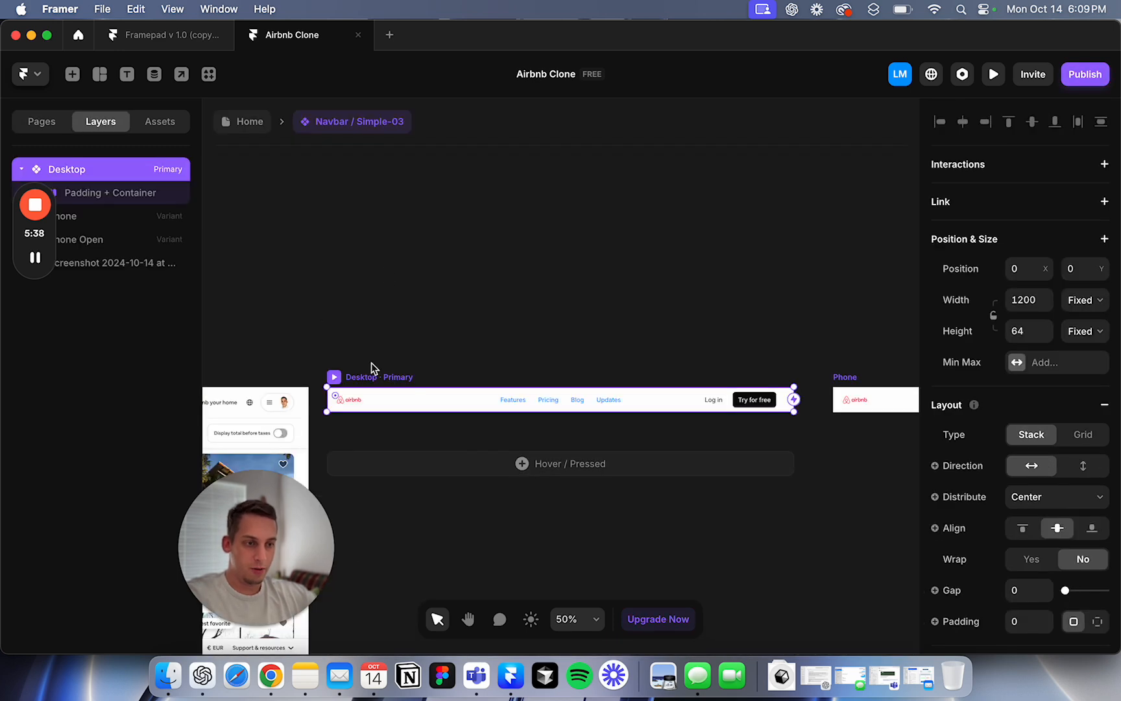
pyautogui.click(538, 374)
pyautogui.scroll(3, 520, 368)
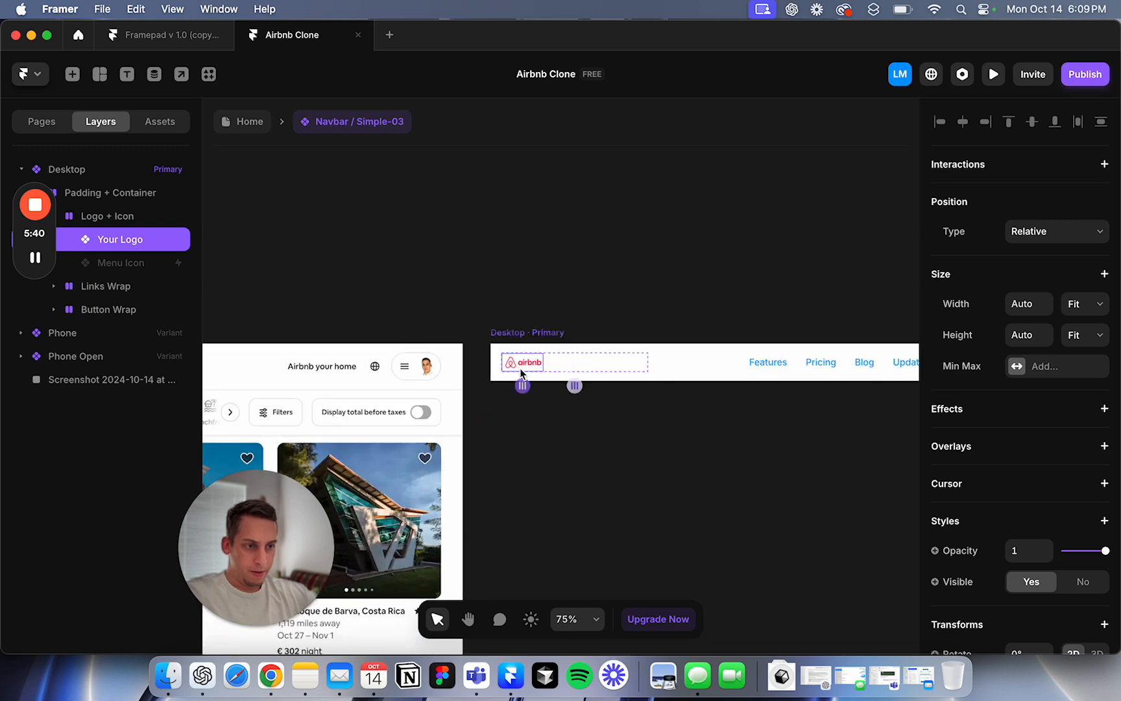
pyautogui.hscroll(-5, 520, 367)
pyautogui.hscroll(6, 577, 358)
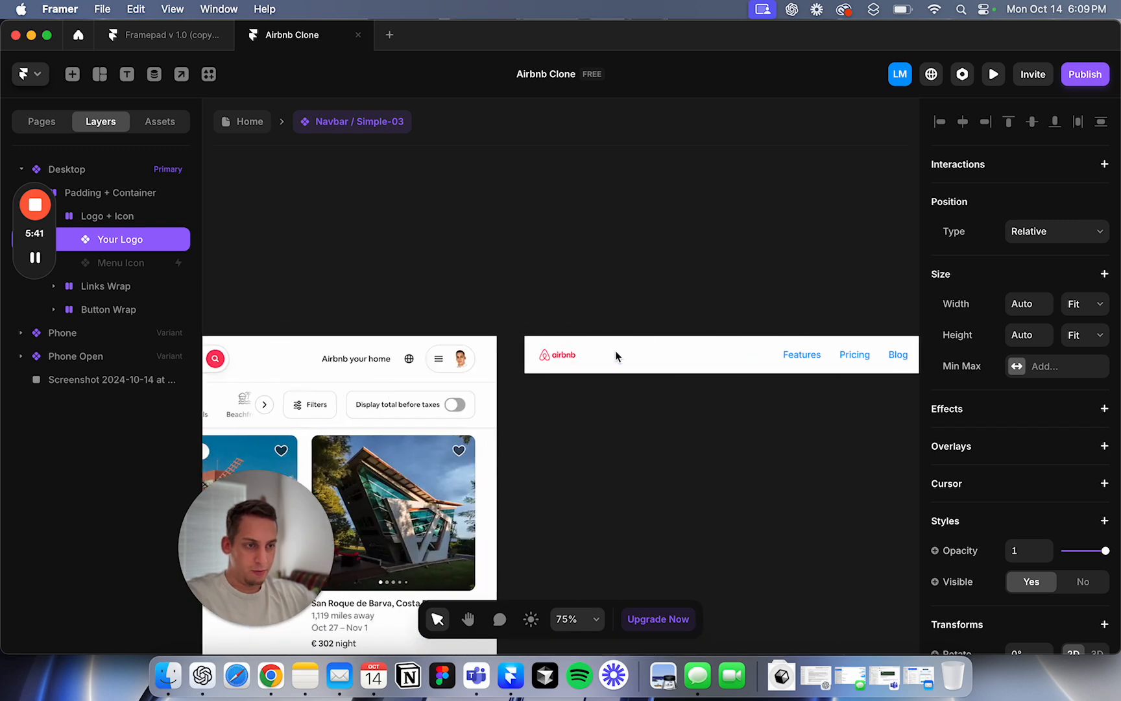
# Step: Open the Your Logo component, enlarge the Airbnb logo image in the Full variant, and return to Navbar / Simple-03
pyautogui.doubleClick(558, 356)
pyautogui.scroll(5, 589, 411)
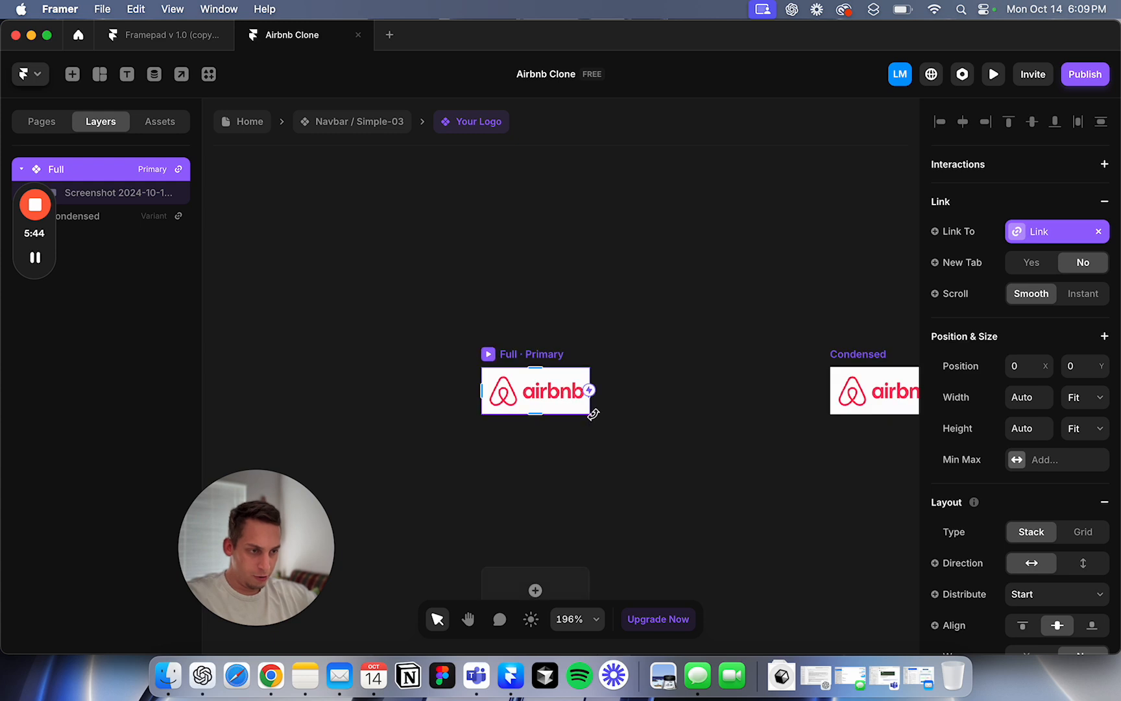
pyautogui.scroll(4, 590, 415)
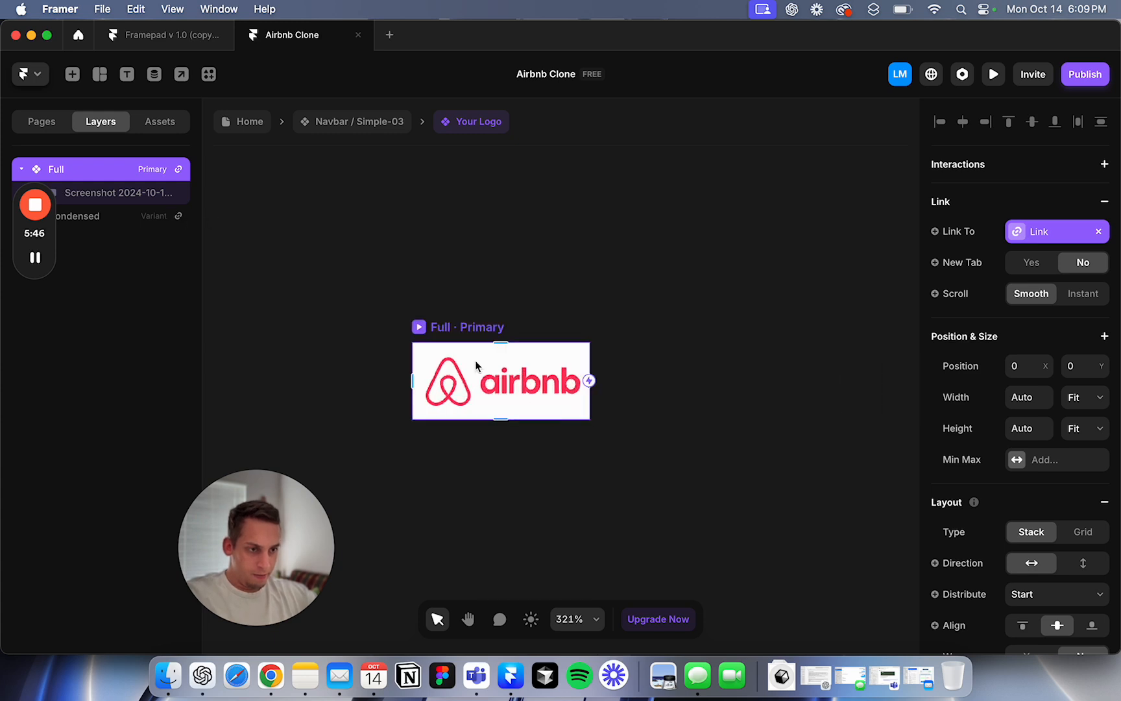
pyautogui.click(529, 412)
pyautogui.moveTo(589, 420); pyautogui.dragTo(687, 461)
pyautogui.click(323, 123)
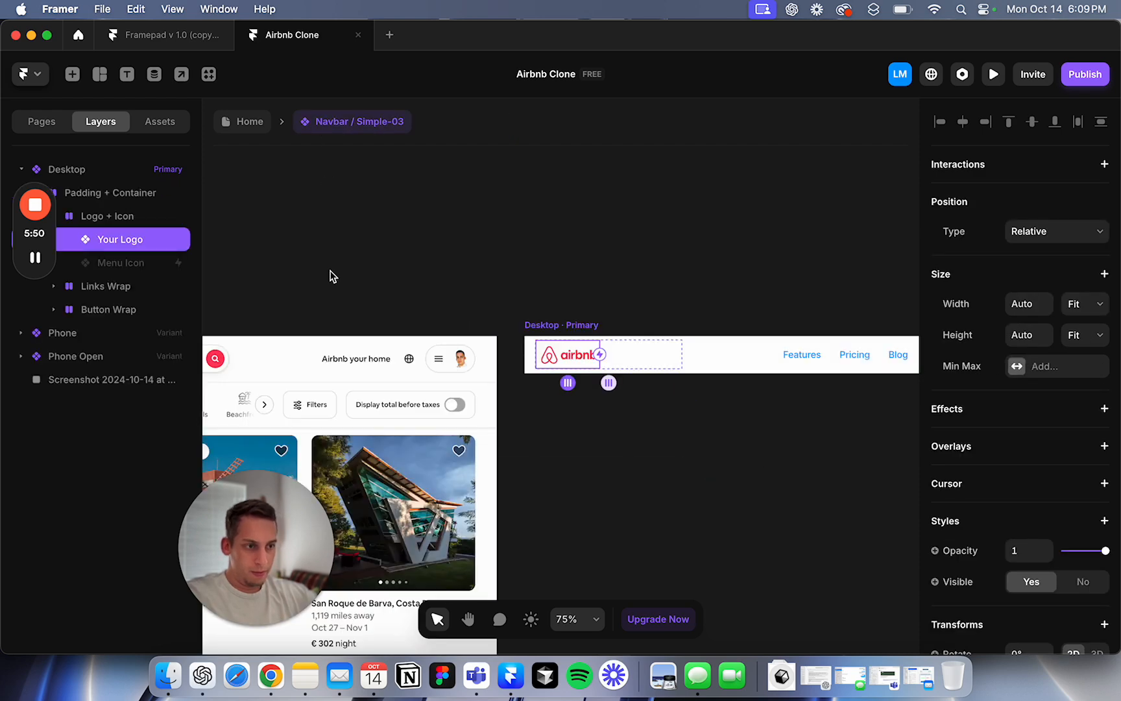
# Step: Move the Airbnb reference screenshot directly below the Desktop navbar variant, to X 0, Y 127
pyautogui.click(328, 276)
pyautogui.scroll(-4, 329, 276)
pyautogui.hscroll(6, 329, 275)
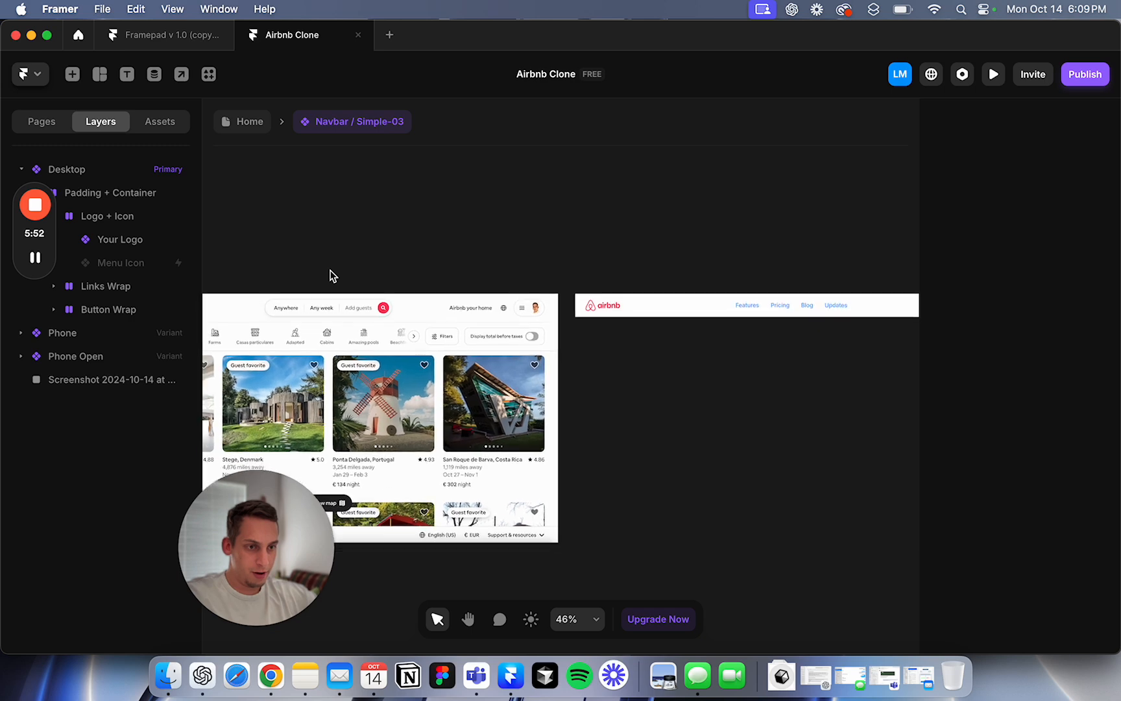
pyautogui.hscroll(-3, 689, 301)
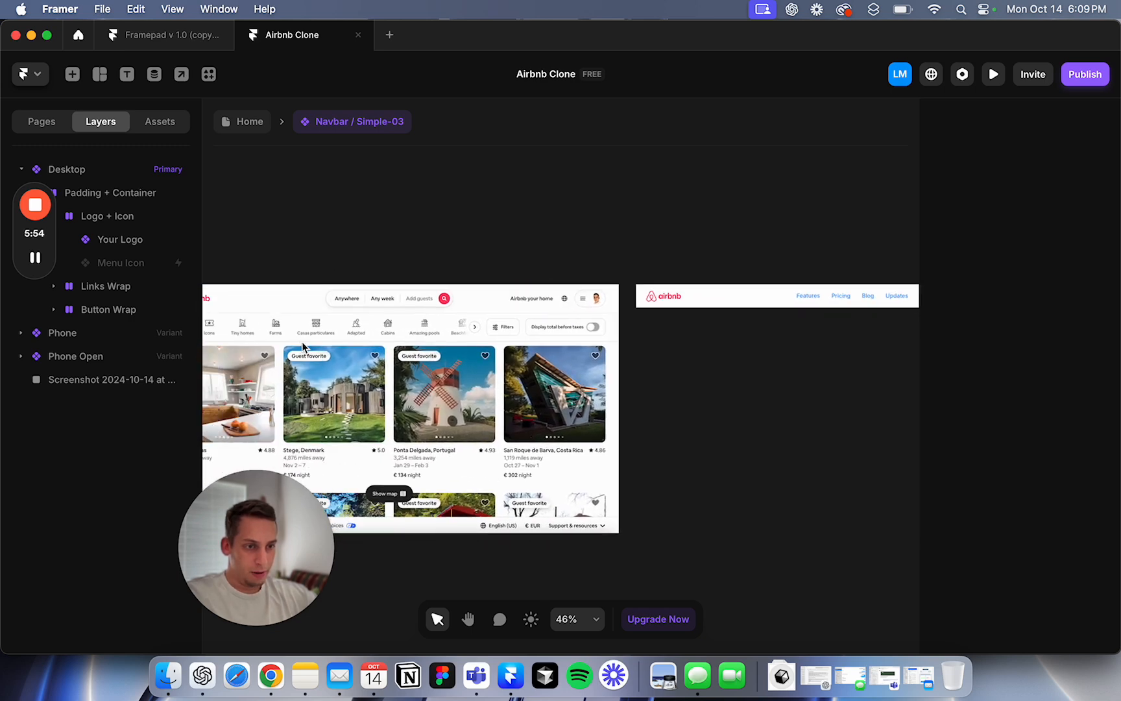
pyautogui.moveTo(380, 307); pyautogui.dragTo(825, 356)
pyautogui.hscroll(6, 687, 318)
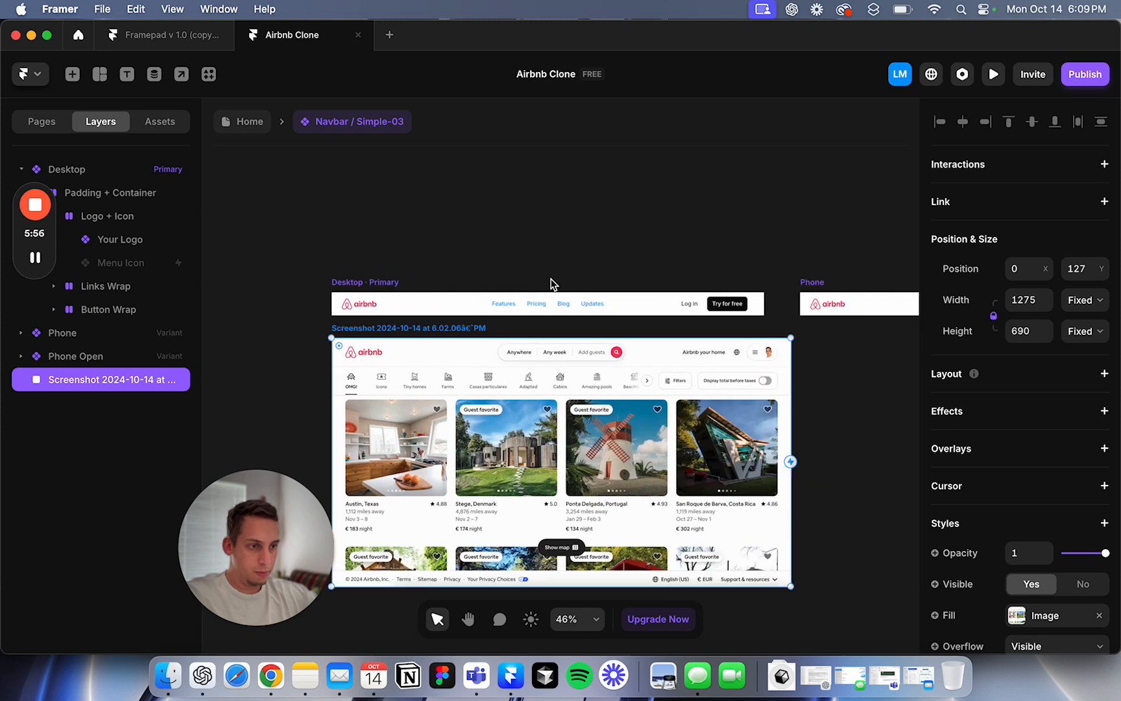
# Step: Delete the Pricing link from the Desktop navbar's Links Wrap
pyautogui.scroll(5, 490, 298)
pyautogui.click(544, 325)
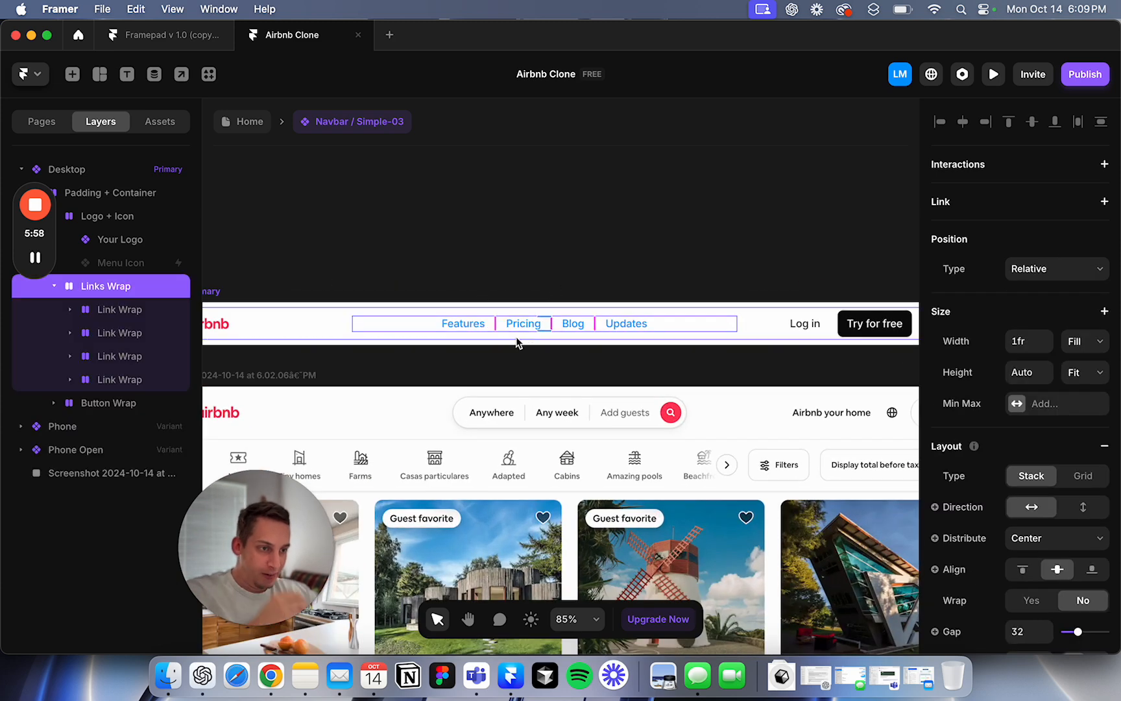
pyautogui.click(522, 324)
pyautogui.press('Delete')
pyautogui.press('Delete')
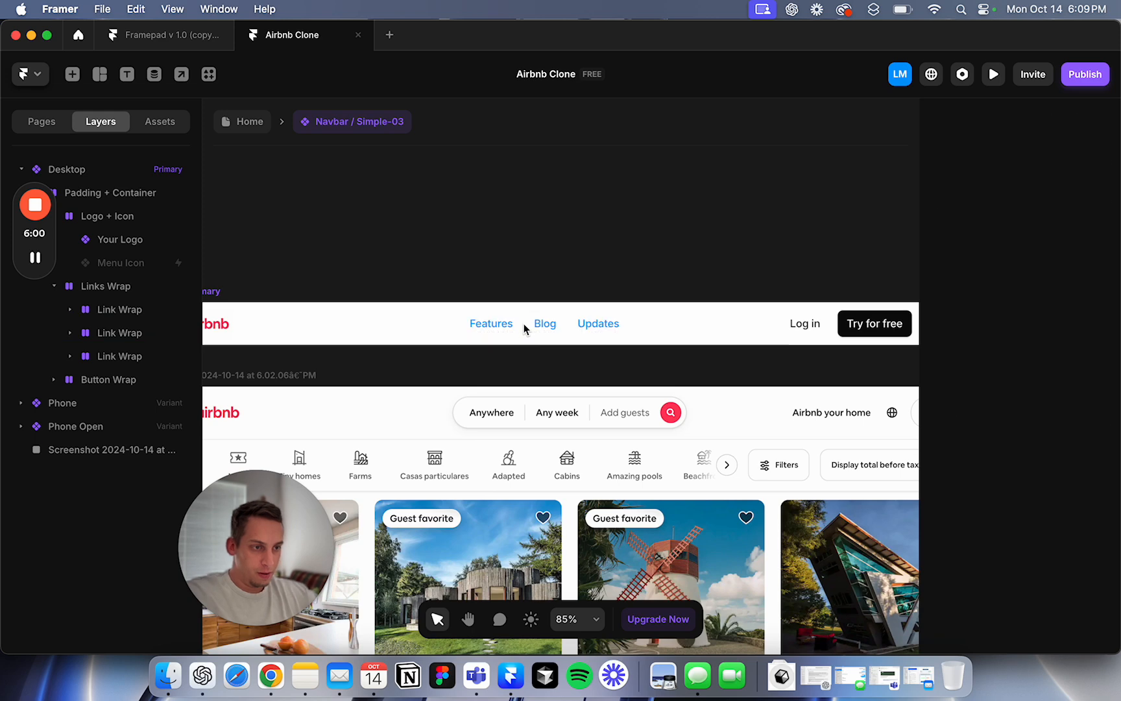
# Step: Set the default color of the Link style used by the Features link in the Desktop navbar to #111111
pyautogui.click(507, 328)
pyautogui.click(1012, 294)
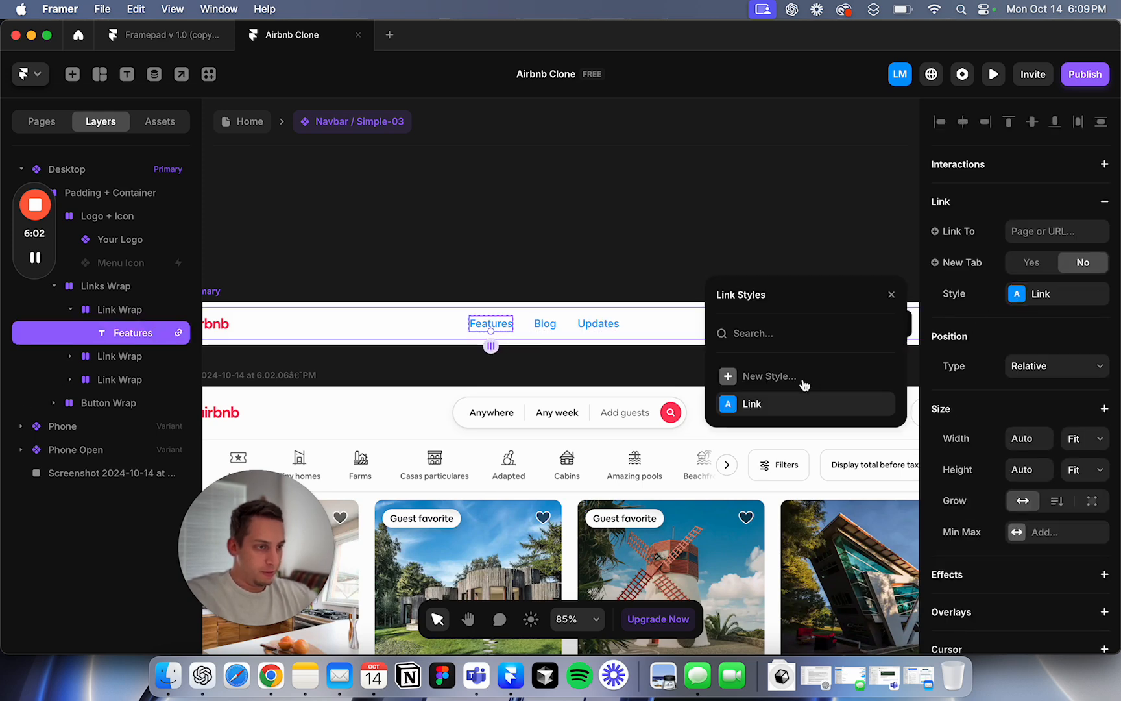
pyautogui.click(883, 405)
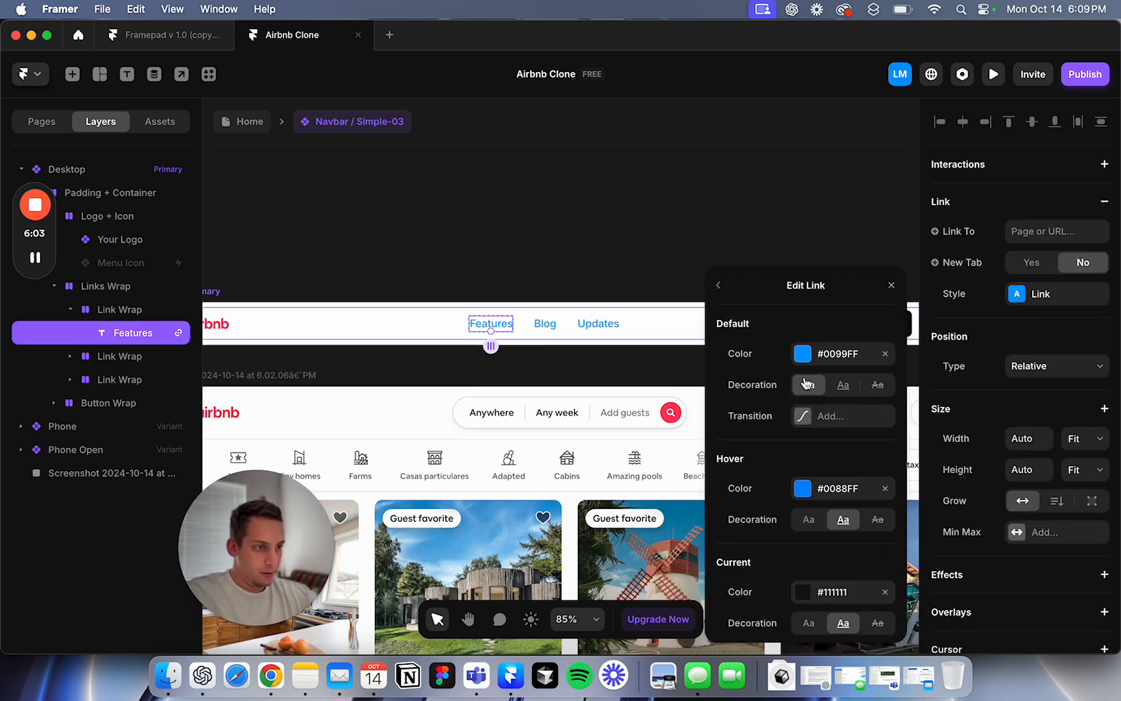
pyautogui.click(840, 355)
pyautogui.write('111111')
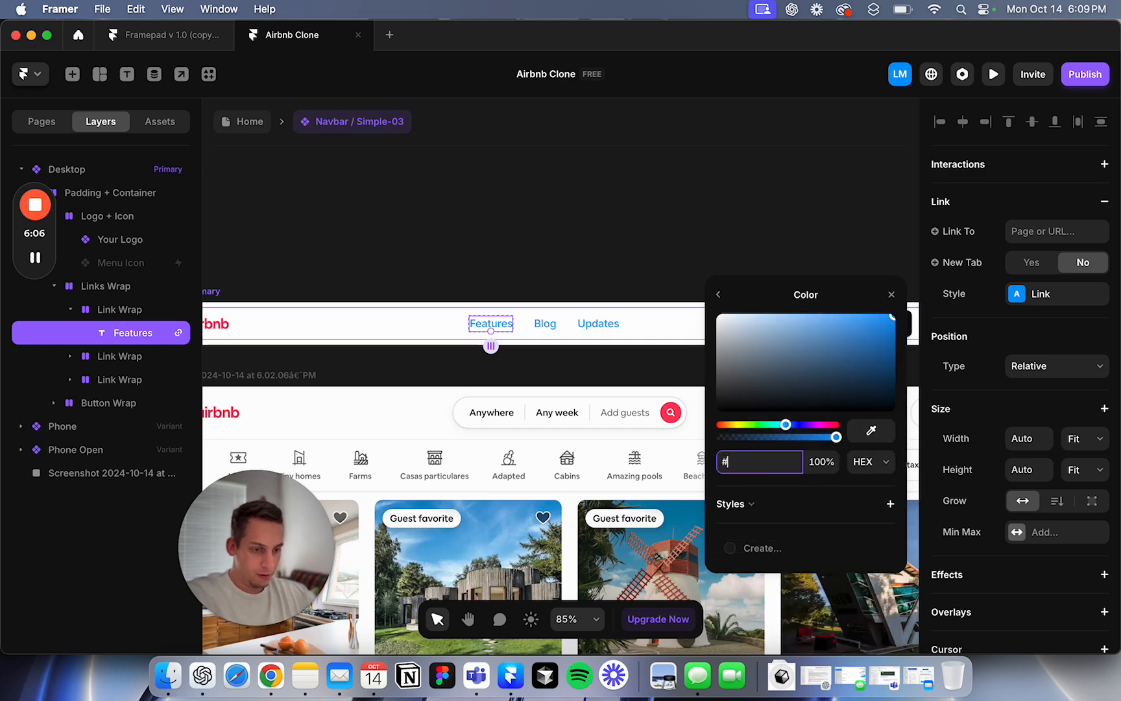
pyautogui.click(645, 248)
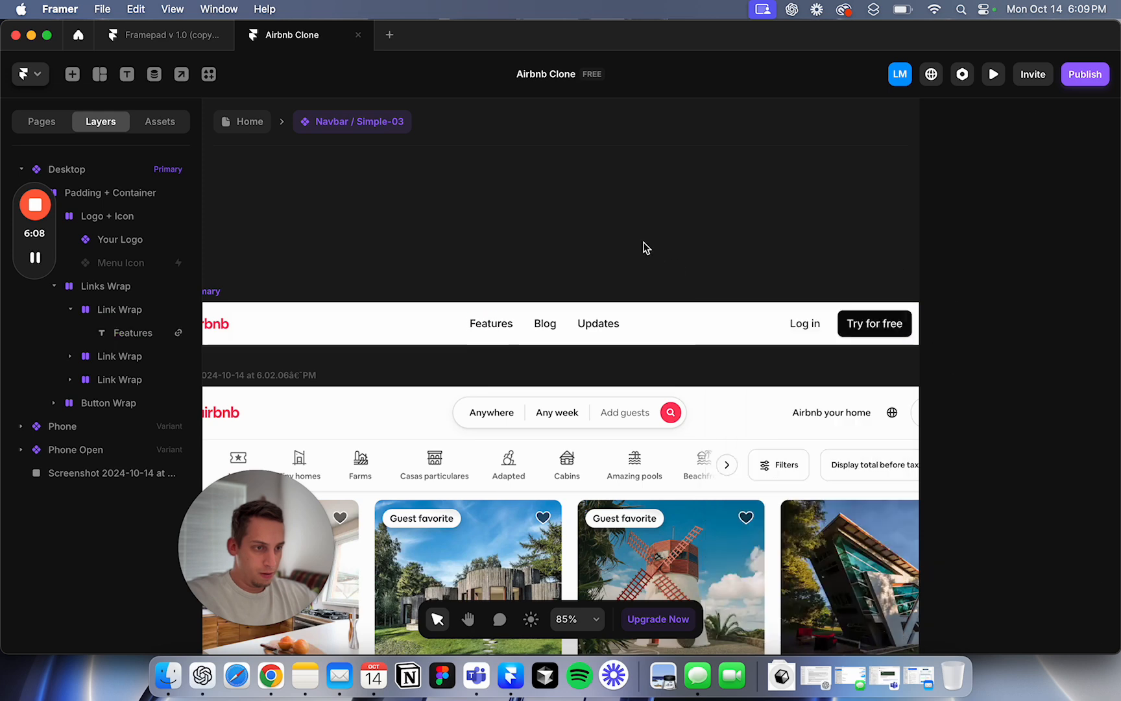
# Step: Change the Features link text in the Desktop navbar to "Anywhere"
pyautogui.click(491, 325)
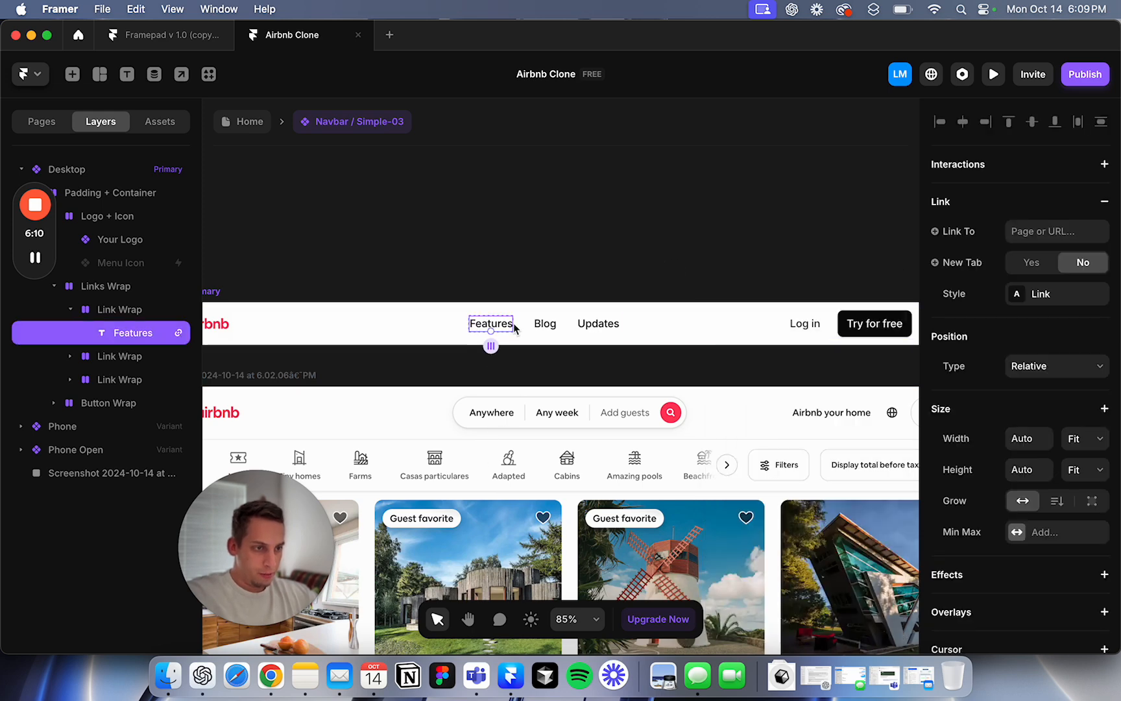
pyautogui.scroll(-5, 994, 496)
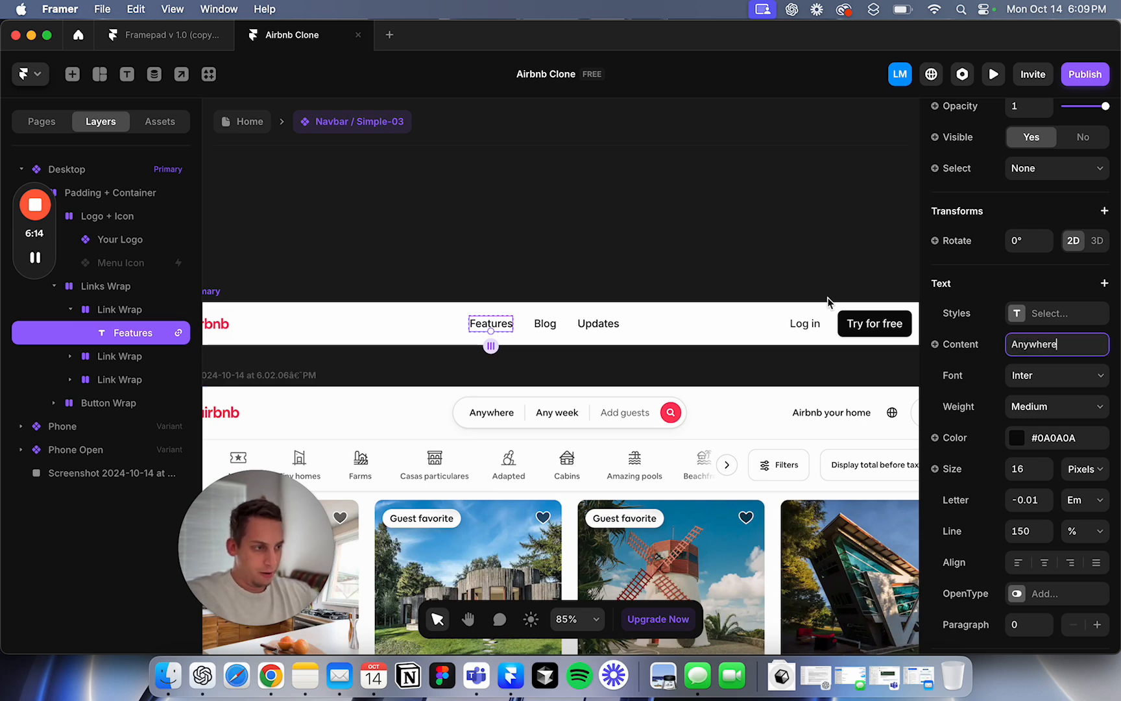
pyautogui.write('Anywhere')
pyautogui.click(746, 238)
# Step: Change the Blog link text in the Desktop navbar to "Any week"
pyautogui.click(548, 323)
pyautogui.scroll(-5, 934, 435)
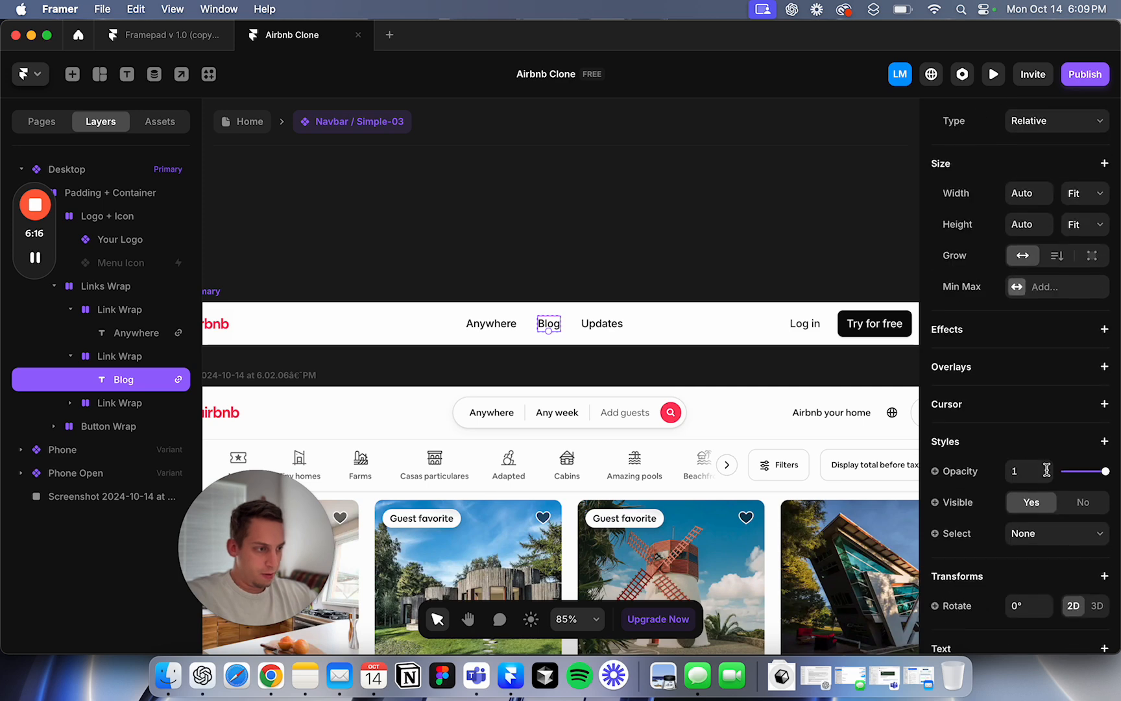
pyautogui.scroll(-6, 1042, 454)
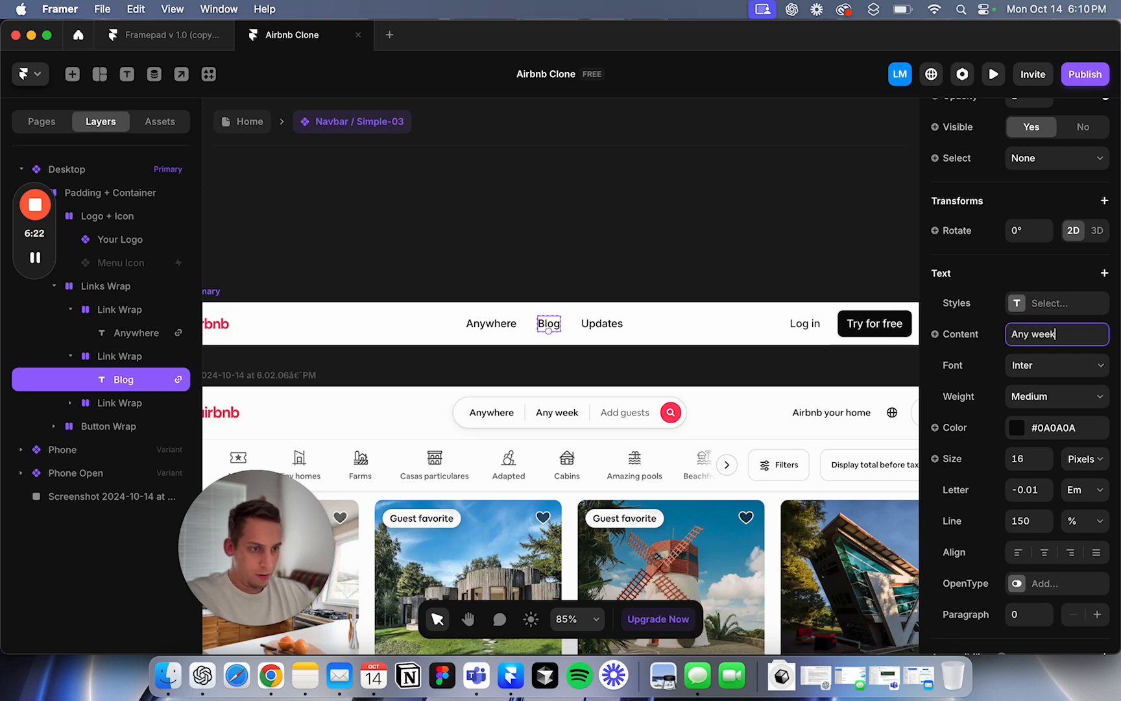
pyautogui.click(748, 176)
# Step: Change the Updates link text in the Desktop navbar to "Add guests"
pyautogui.click(615, 323)
pyautogui.scroll(-6, 1002, 367)
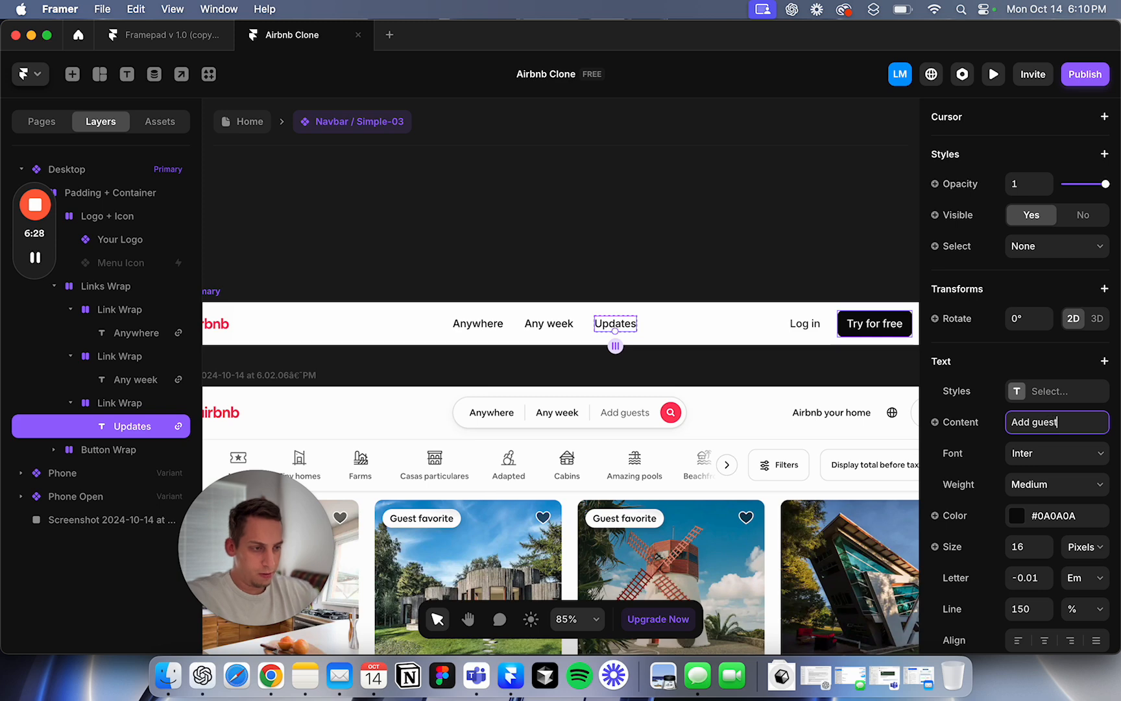
pyautogui.click(842, 242)
pyautogui.hscroll(-3, 620, 311)
pyautogui.scroll(-1, 621, 310)
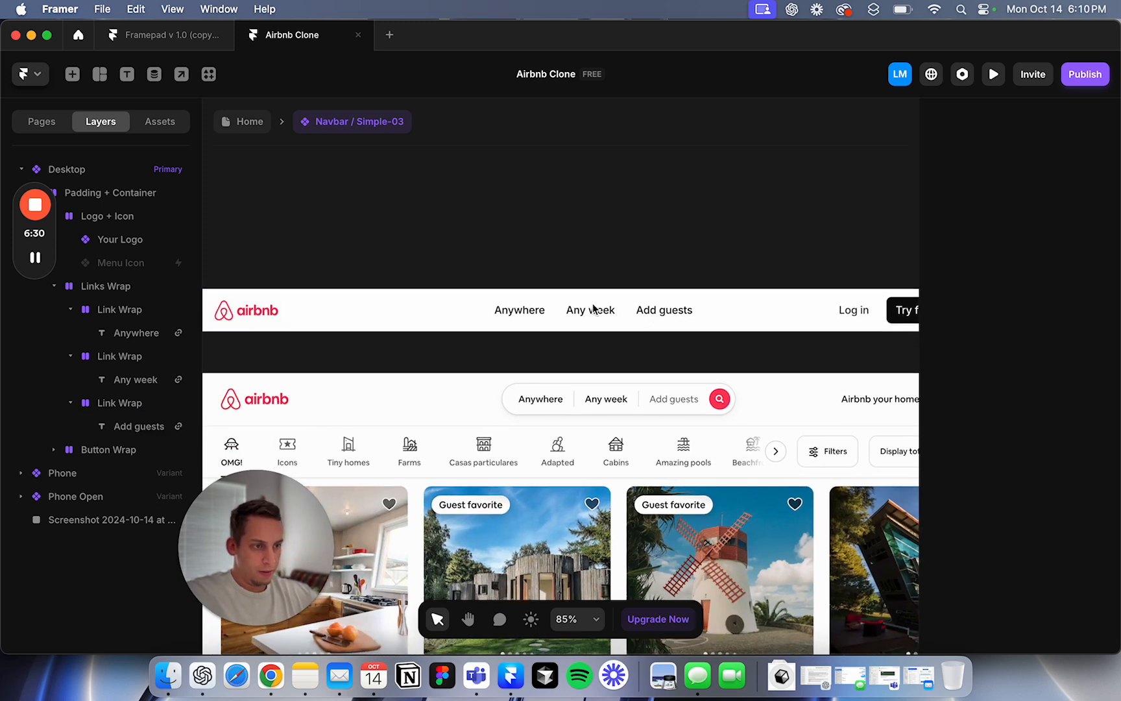
# Step: Select all three Link Wraps in the Desktop navbar's Links Wrap and set their padding to 10 on every side
pyautogui.click(501, 315)
pyautogui.click(101, 313)
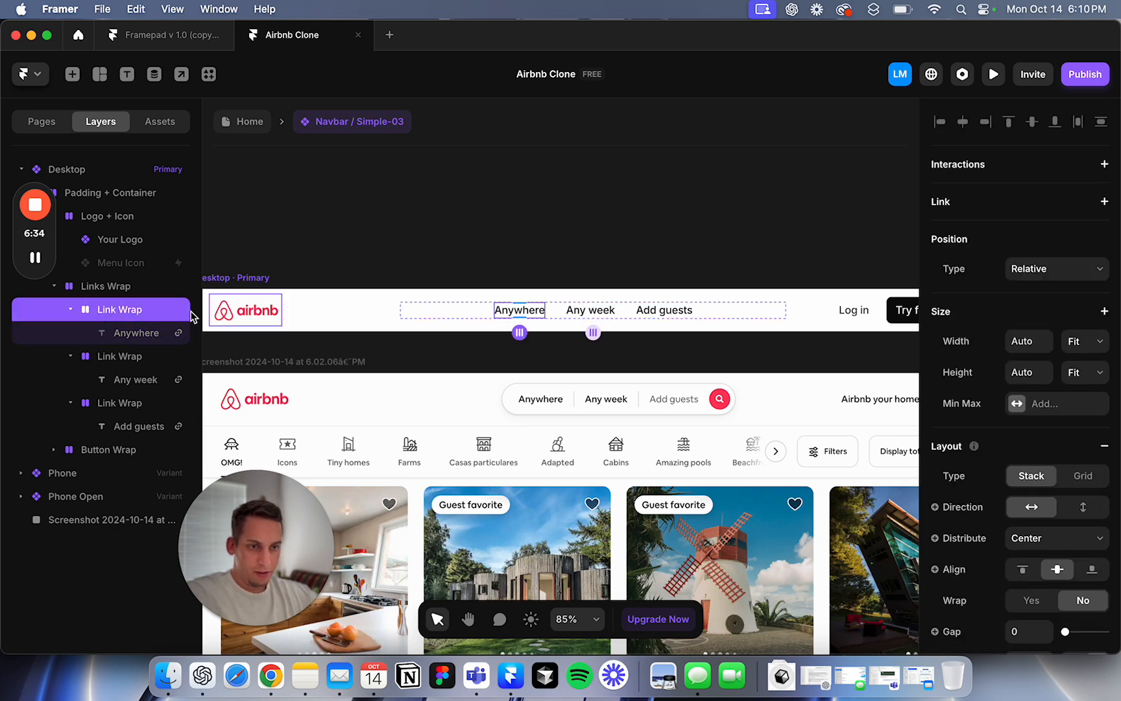
pyautogui.click(70, 310)
pyautogui.click(70, 332)
pyautogui.click(70, 356)
pyautogui.keyDown('shift'); pyautogui.click(124, 356); pyautogui.keyUp('shift')
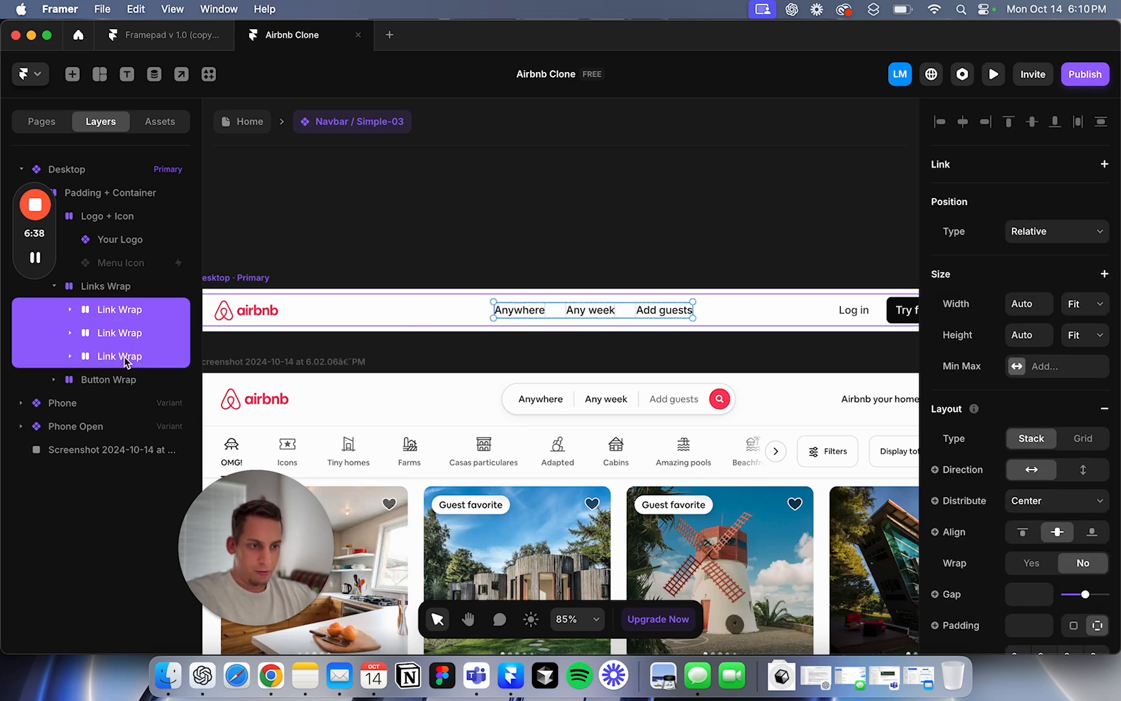
pyautogui.scroll(-5, 1001, 514)
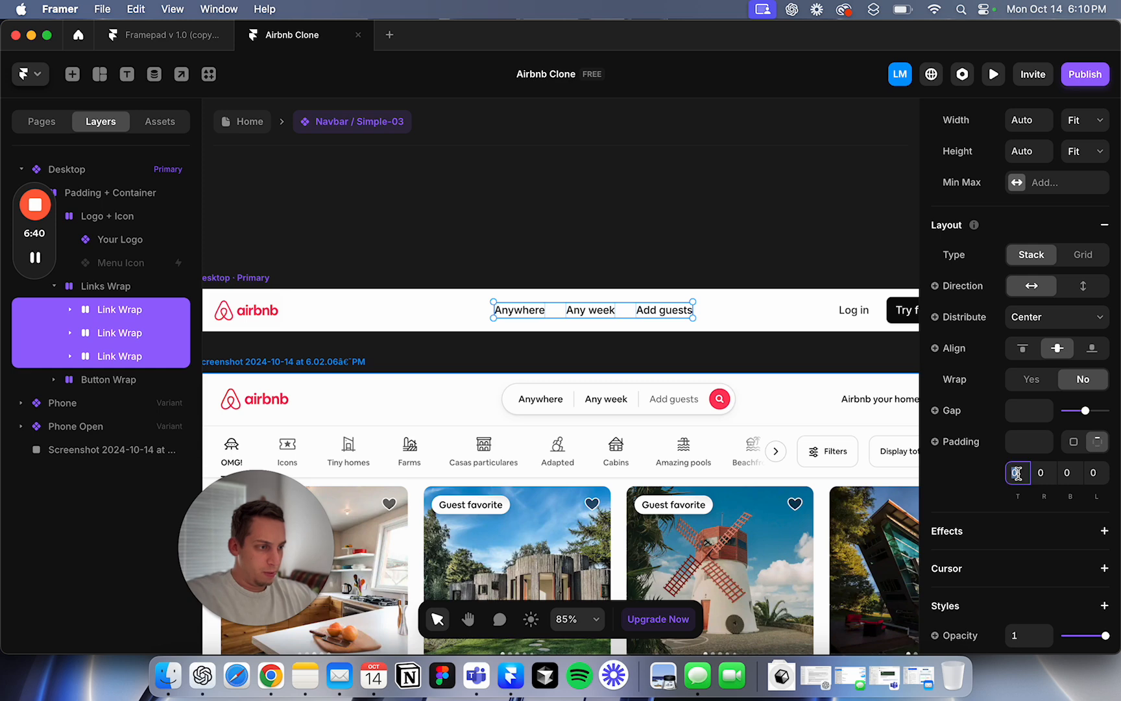
pyautogui.write('1010')
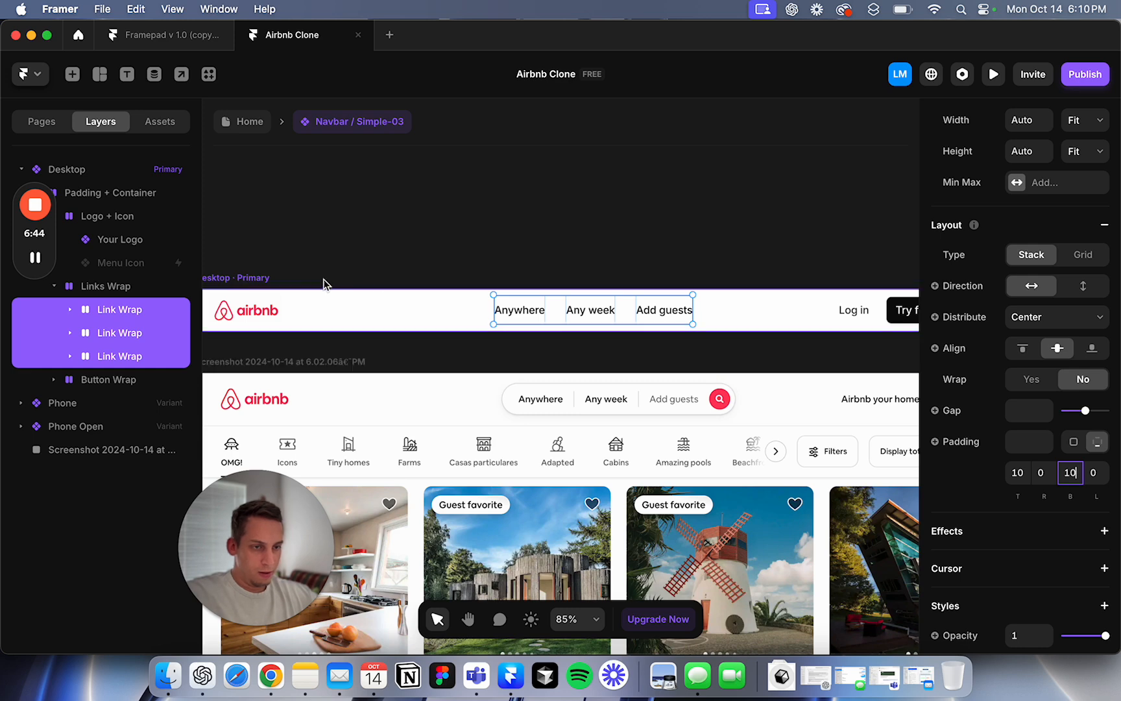
pyautogui.write('10')
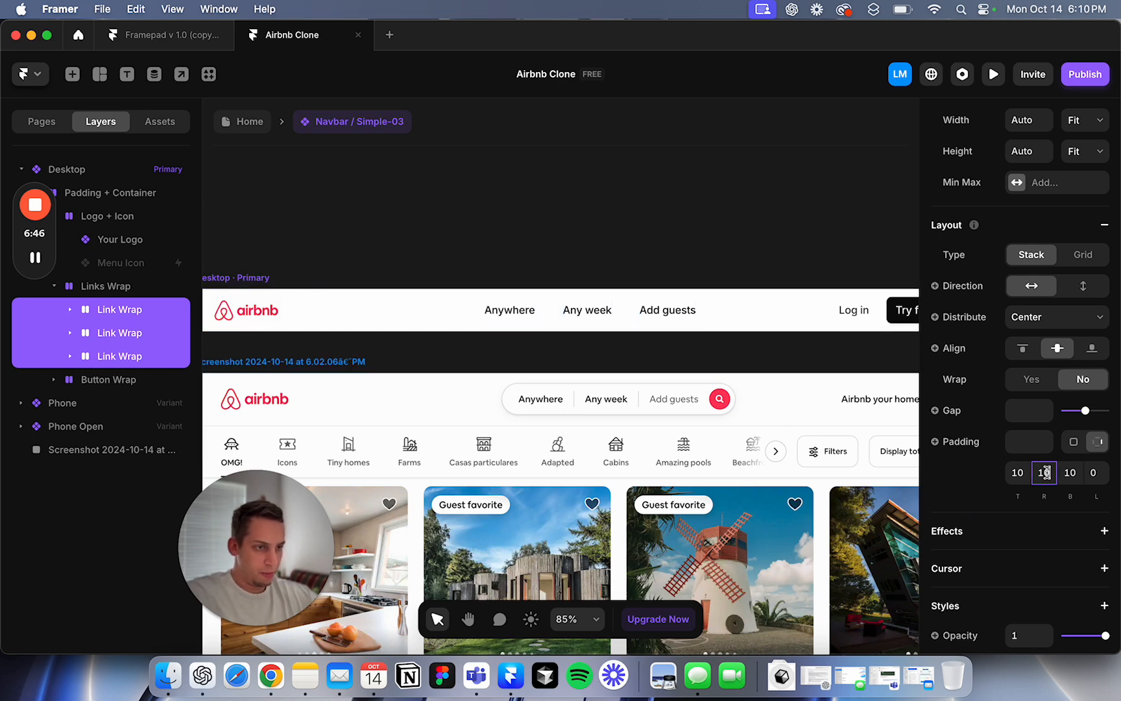
pyautogui.write('10')
# Step: Try setting the width of the Desktop navbar's Links Wrap to Fit Content
pyautogui.click(98, 291)
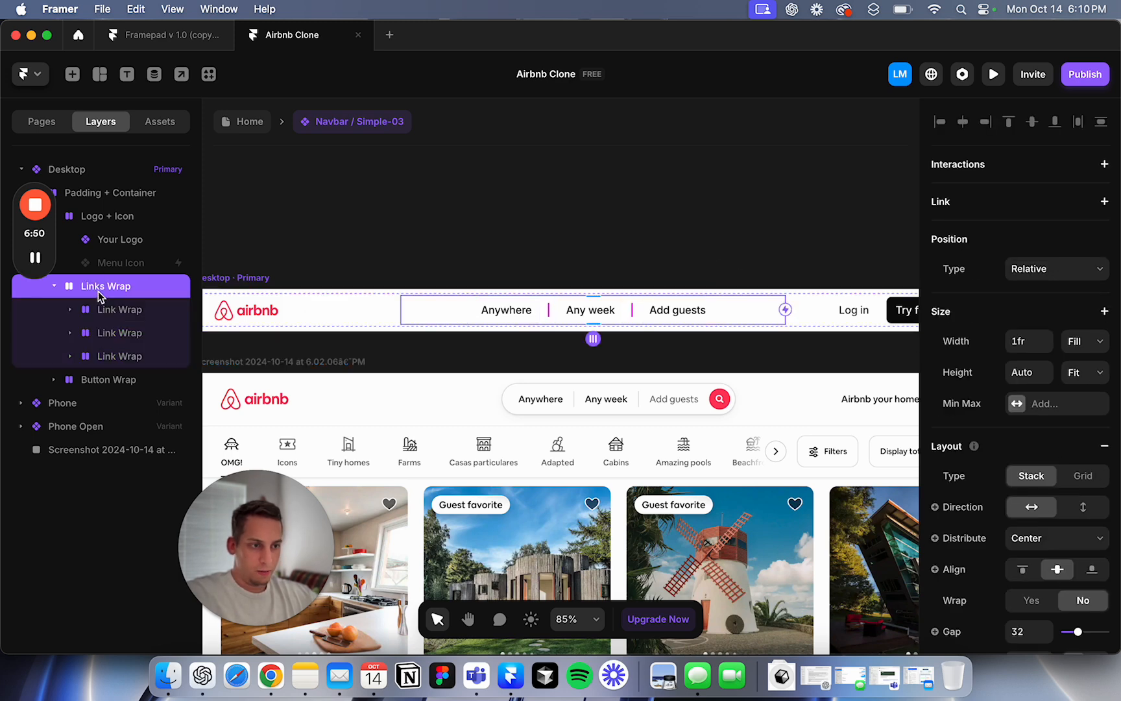
pyautogui.click(1093, 343)
pyautogui.click(1082, 359)
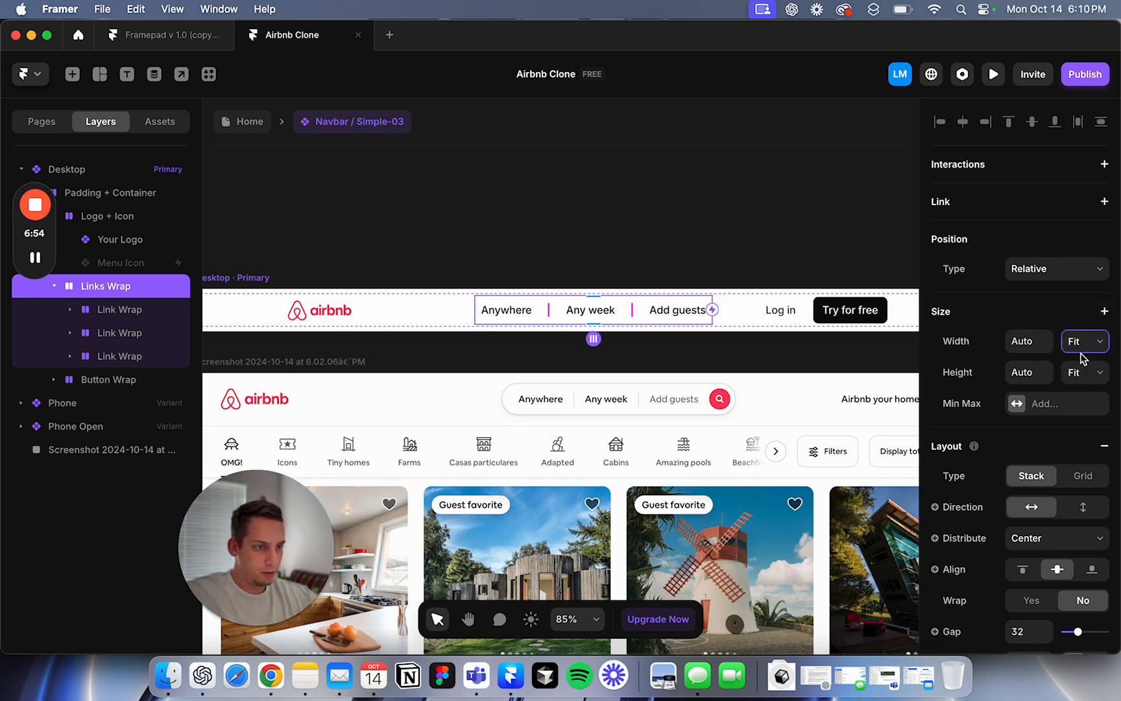
pyautogui.click(745, 229)
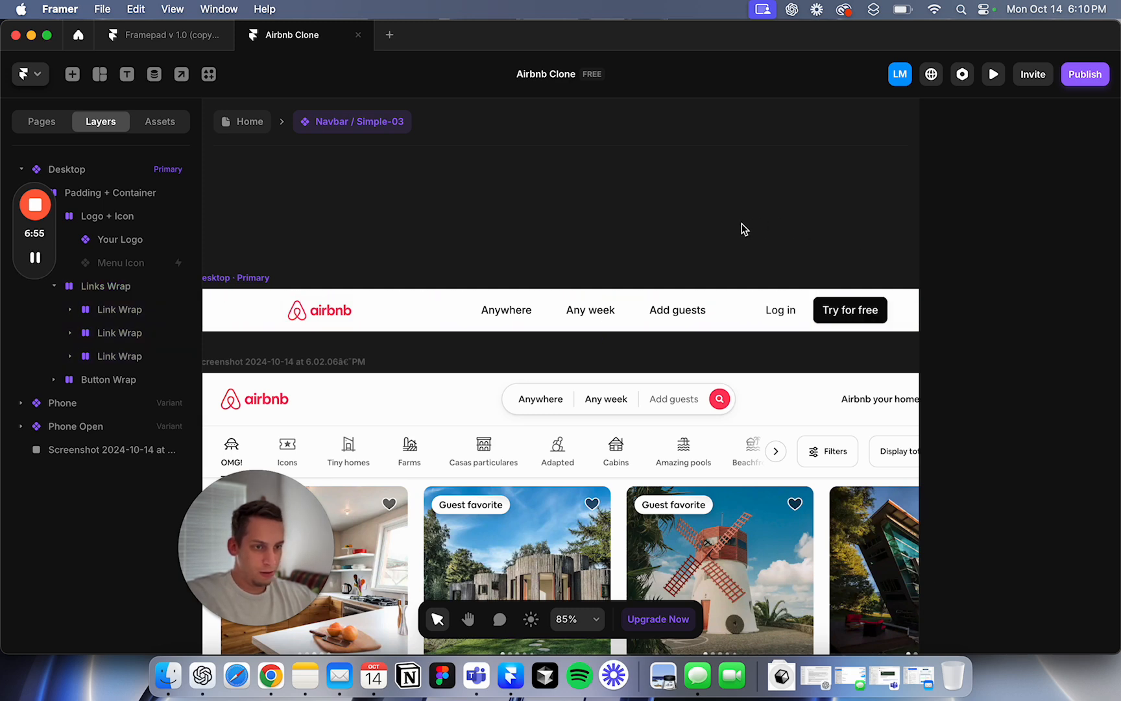
# Step: Try removing the max width from the Desktop navbar's Padding + Container, and undo the removal
pyautogui.click(260, 310)
pyautogui.click(295, 316)
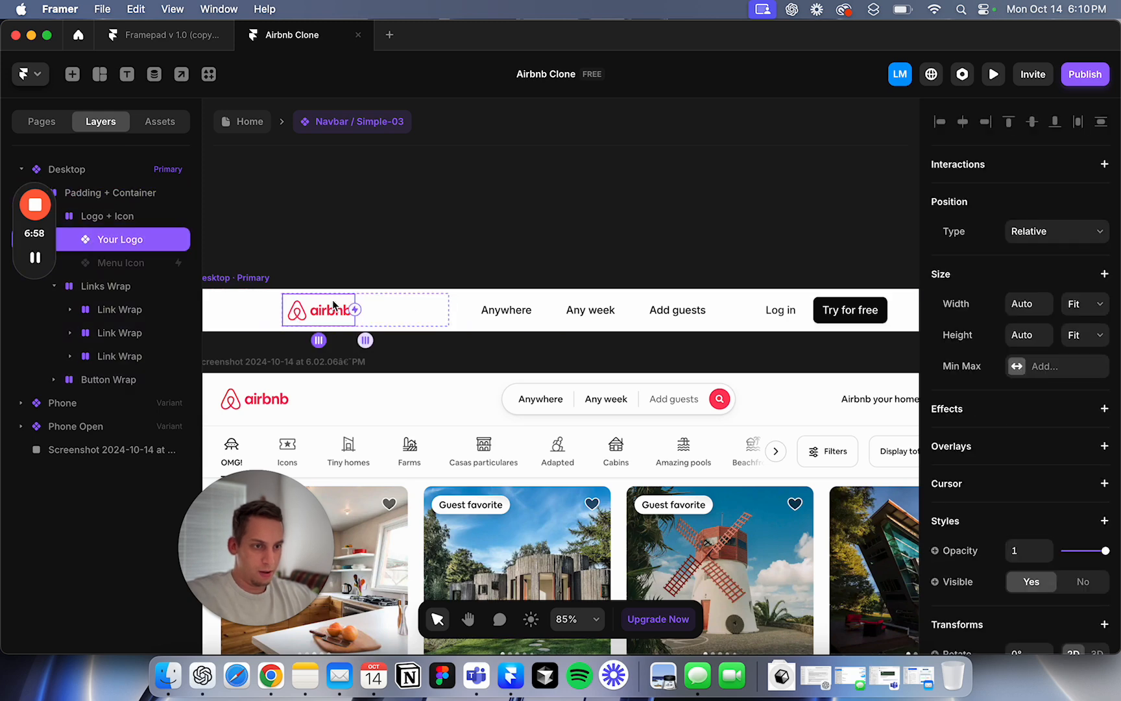
pyautogui.click(253, 308)
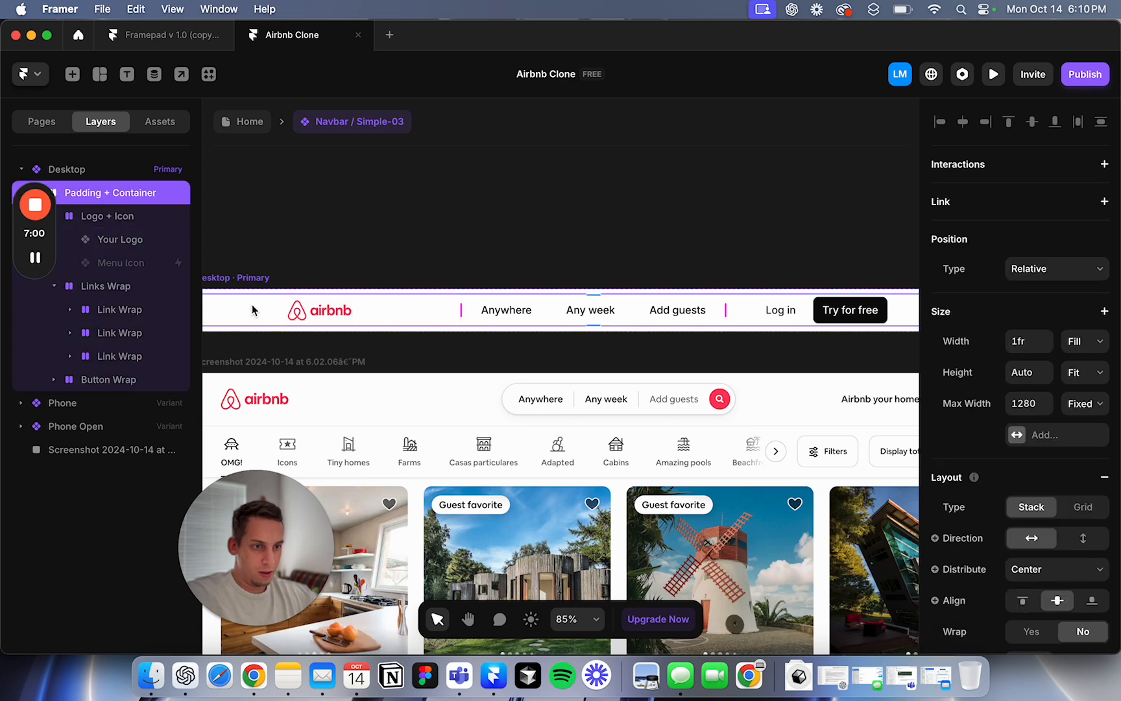
pyautogui.scroll(-5, 430, 271)
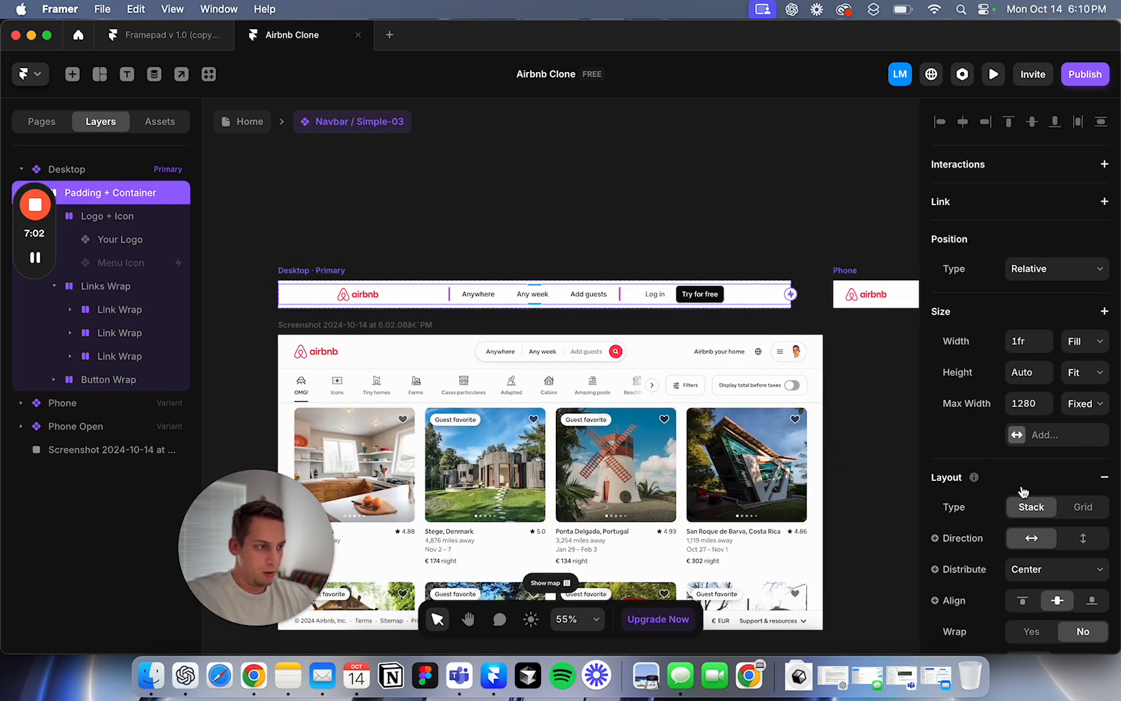
pyautogui.scroll(-2, 1036, 483)
pyautogui.click(954, 366)
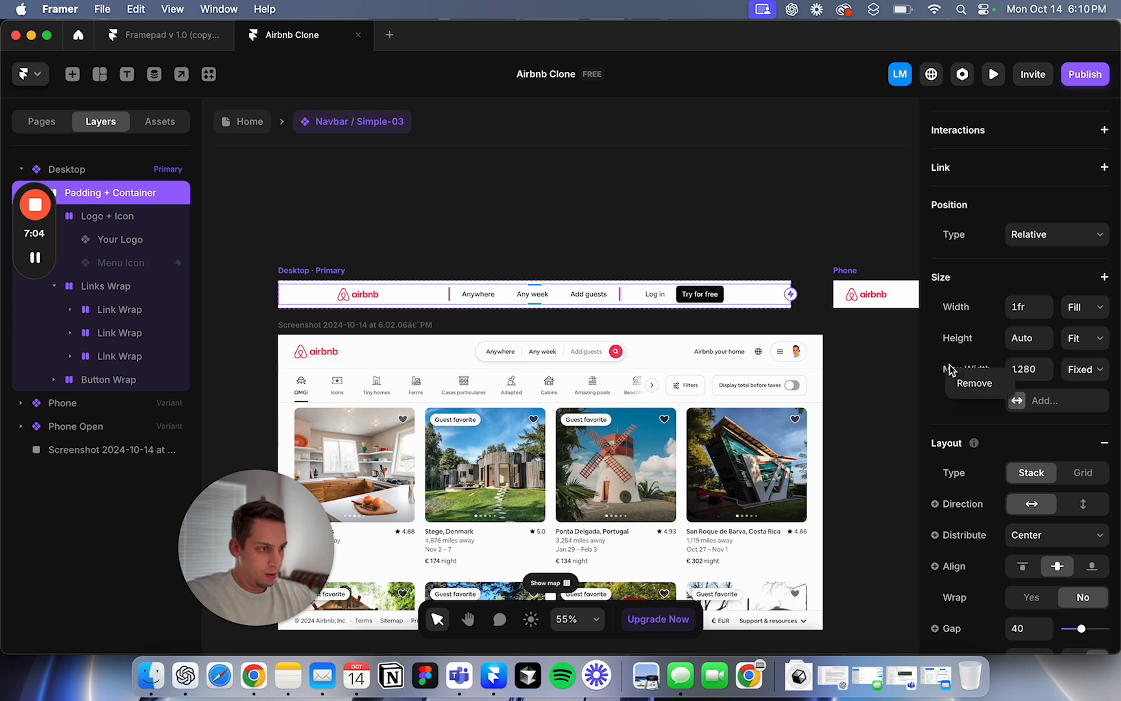
pyautogui.click(961, 383)
pyautogui.press('super+z')
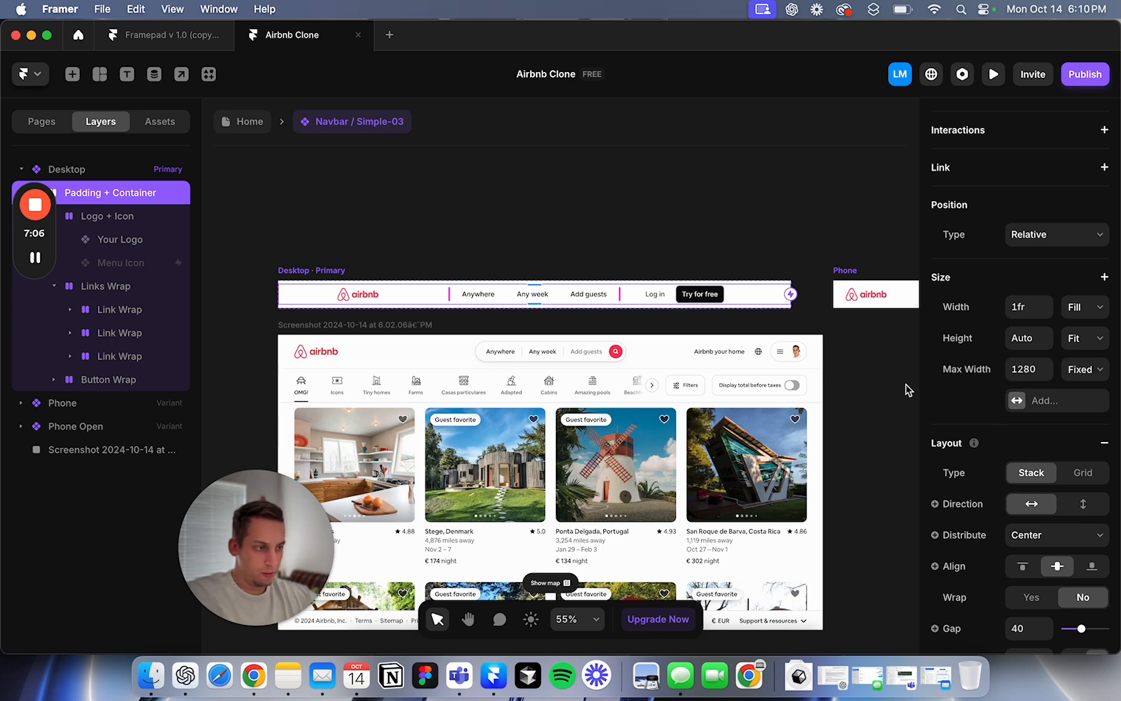
# Step: Try setting the Padding + Container's right and left padding to 0 and its max width to 1200
pyautogui.click(138, 217)
pyautogui.click(133, 193)
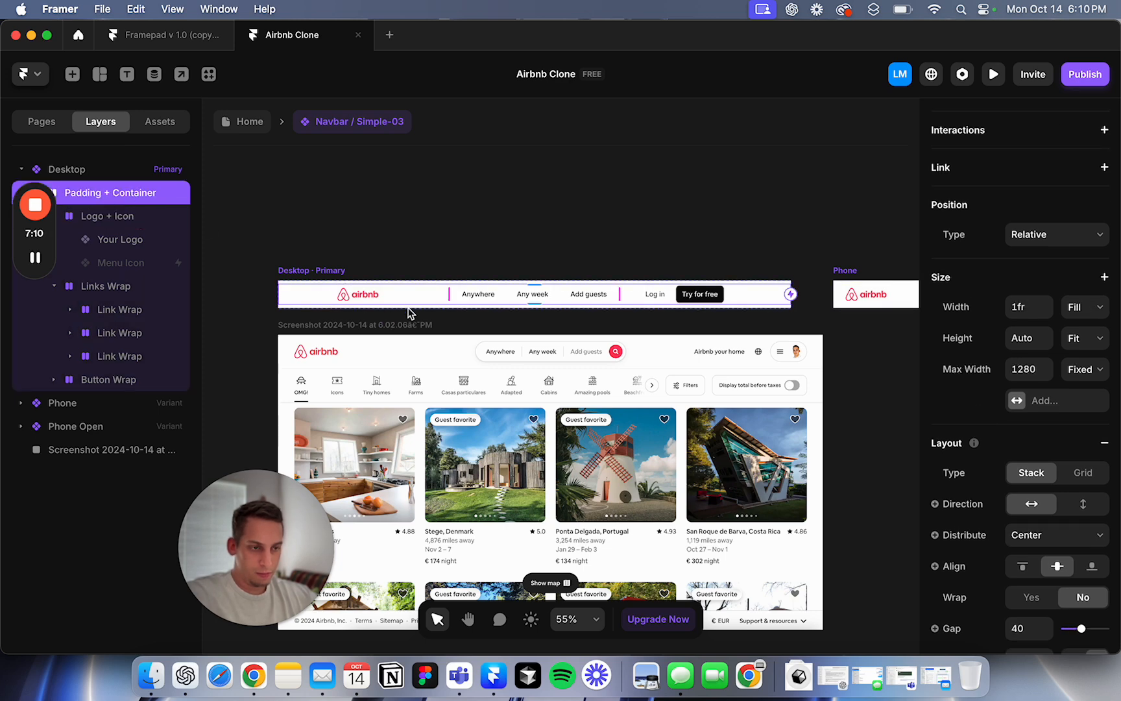
pyautogui.scroll(-3, 903, 451)
pyautogui.scroll(-4, 984, 502)
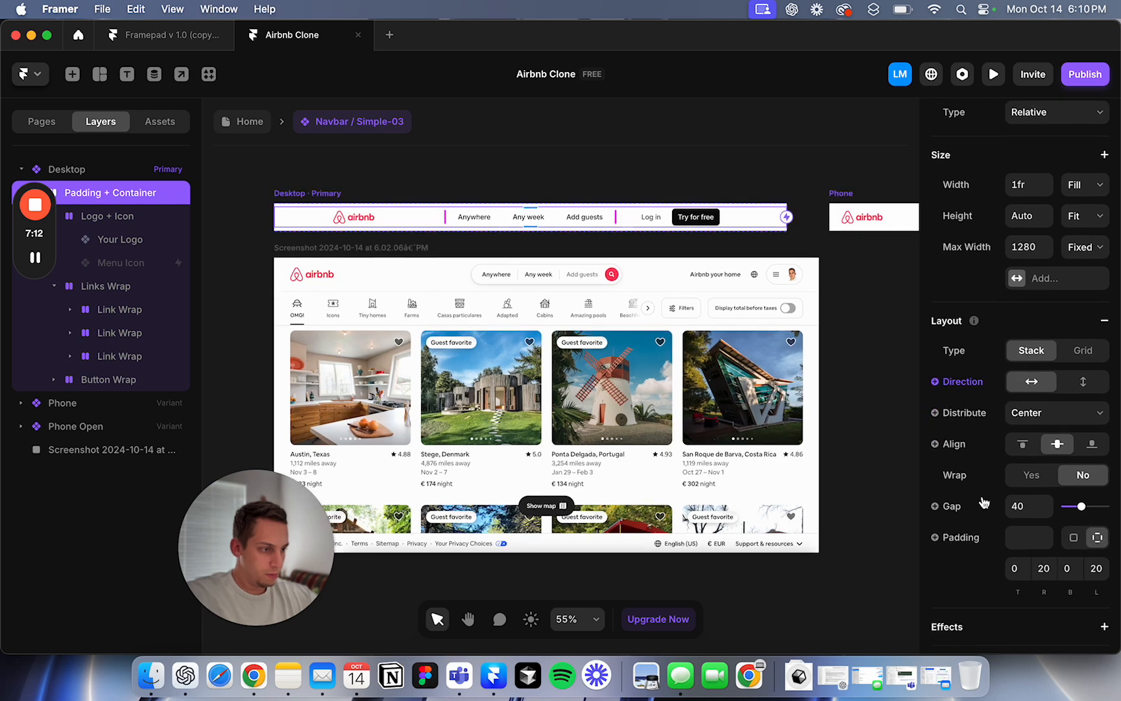
pyautogui.click(1043, 560)
pyautogui.write('0')
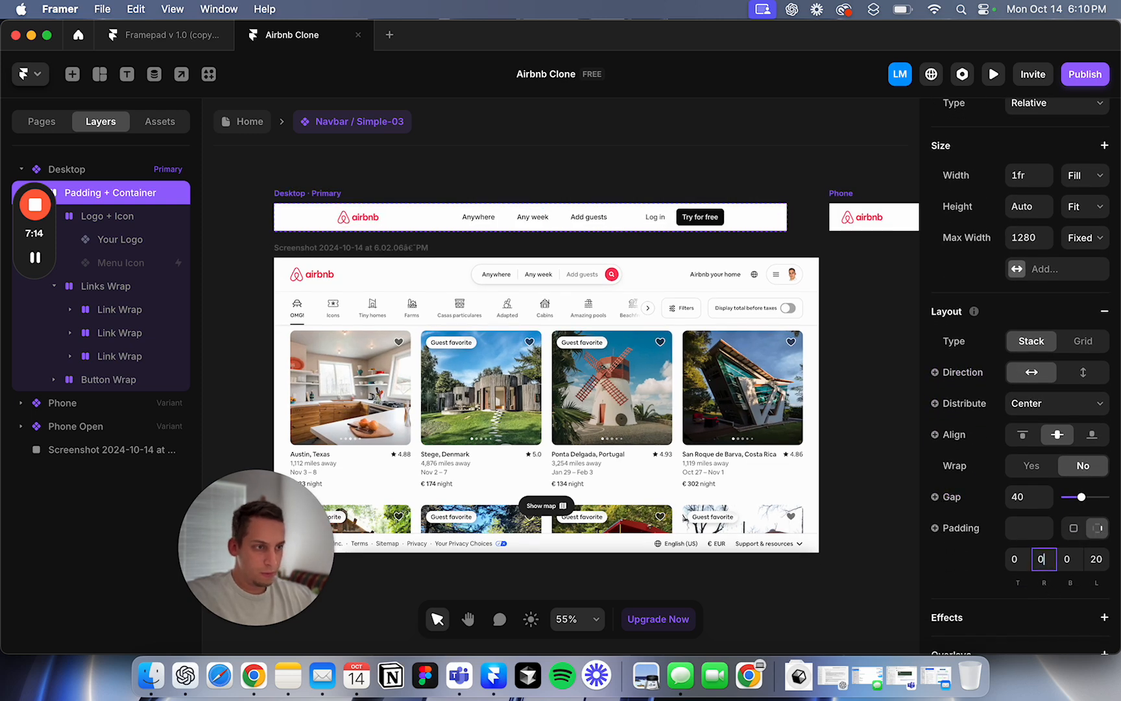
pyautogui.click(1097, 559)
pyautogui.write('0')
pyautogui.click(1030, 237)
pyautogui.write('1290')
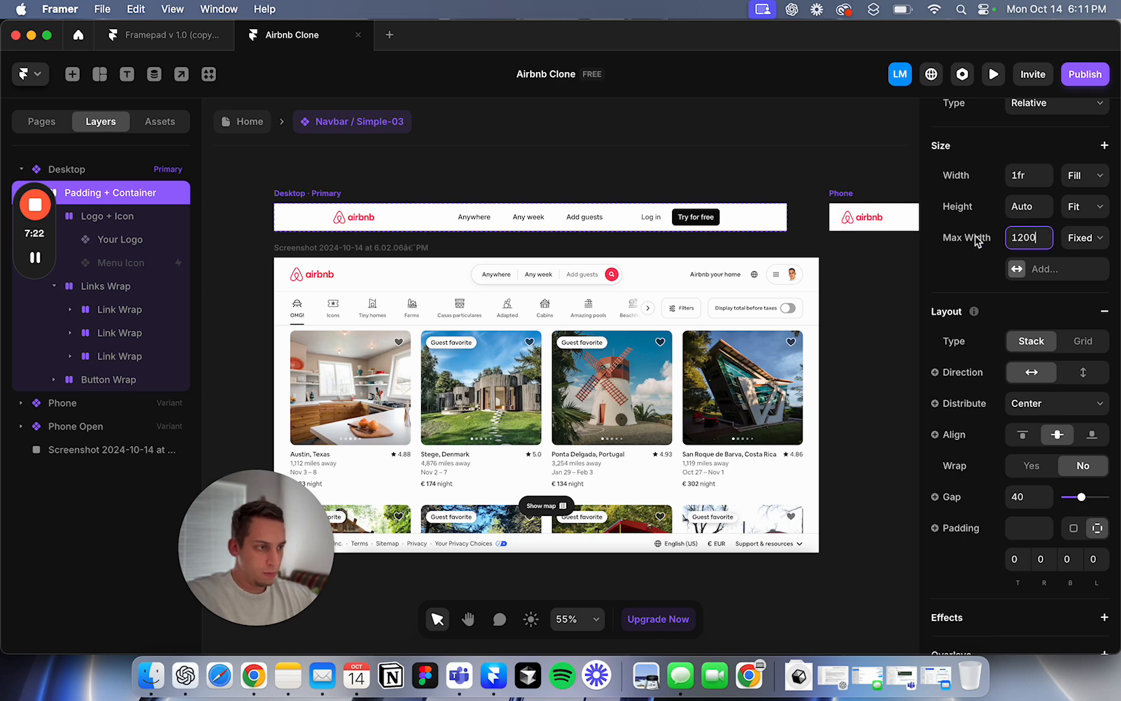
# Step: Undo the Padding + Container's padding and max width changes and the Links Wrap's width change
pyautogui.press('super+z')
pyautogui.press('super+z')
pyautogui.press('super+z')
pyautogui.press('super+z')
pyautogui.press('super+z')
pyautogui.press('super+z')
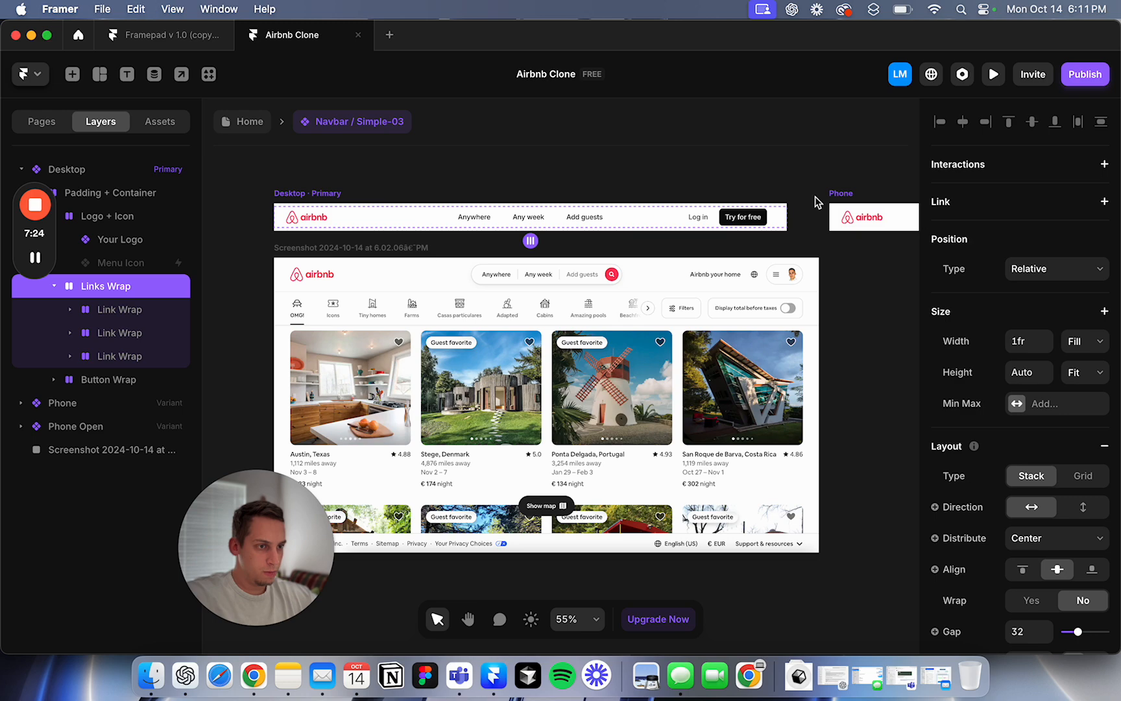
pyautogui.scroll(5, 571, 198)
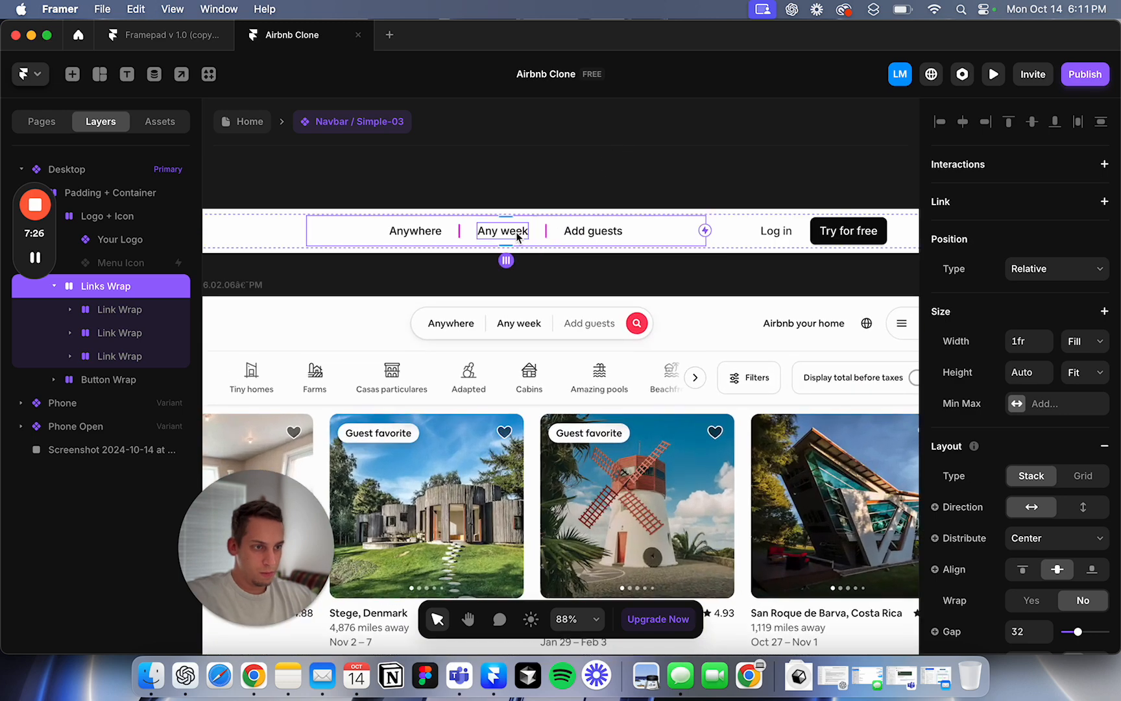
pyautogui.click(534, 241)
pyautogui.hscroll(-3, 508, 275)
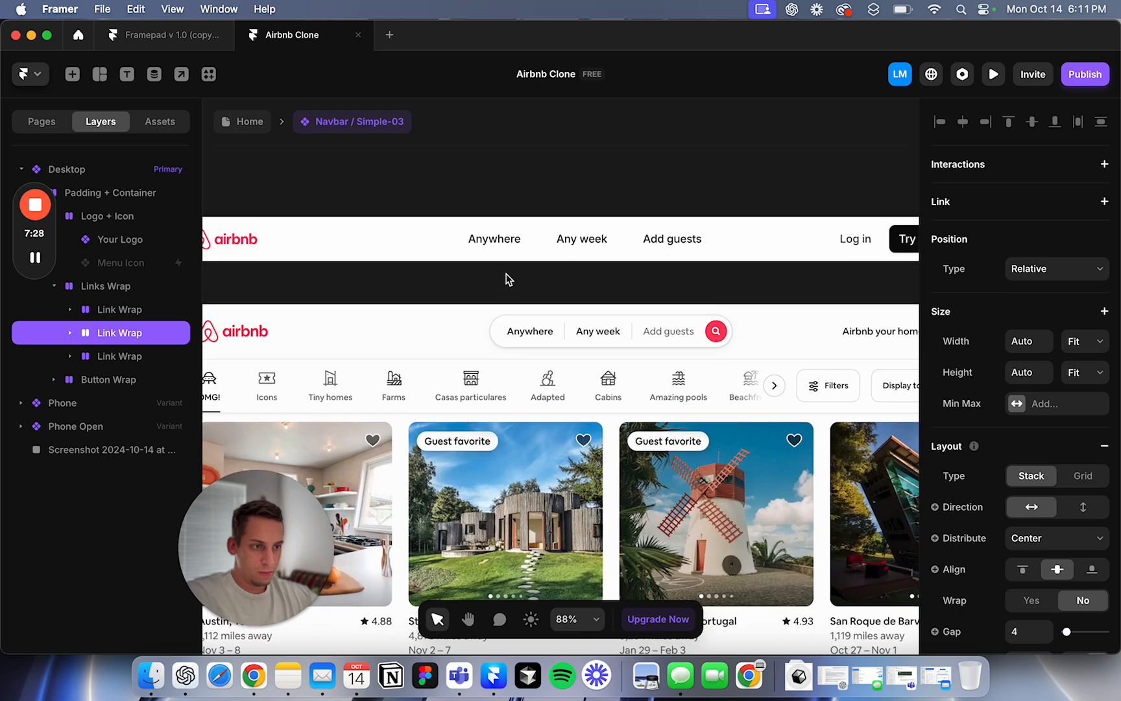
pyautogui.click(473, 246)
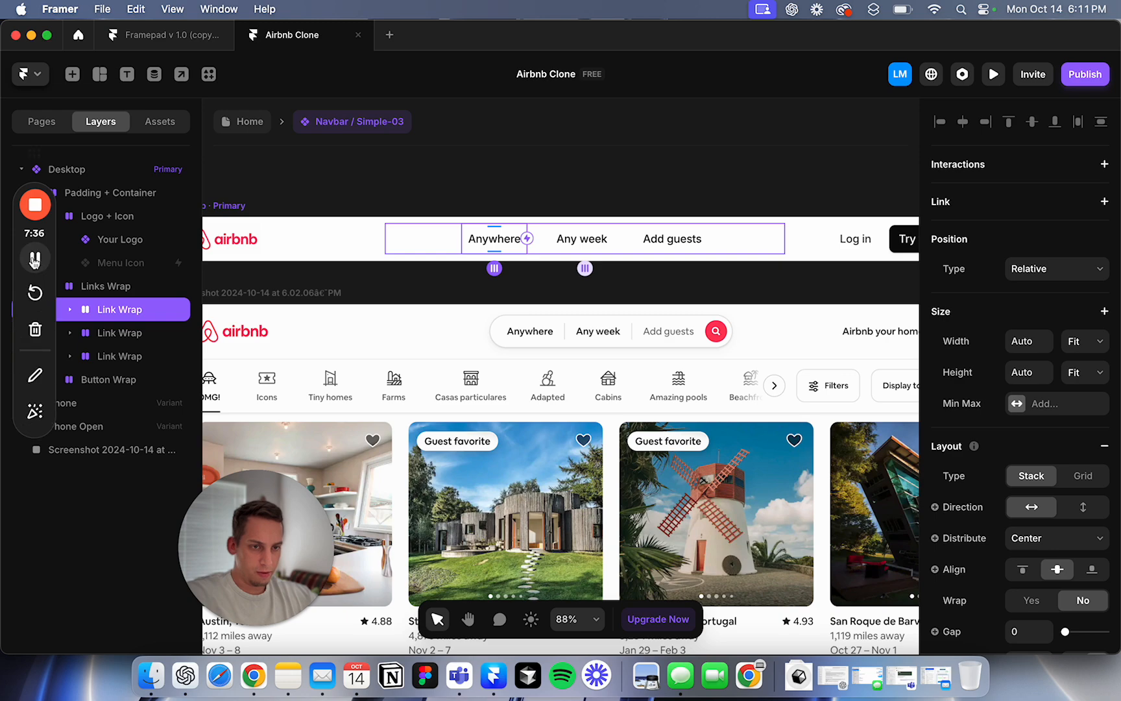
pyautogui.click(35, 260)
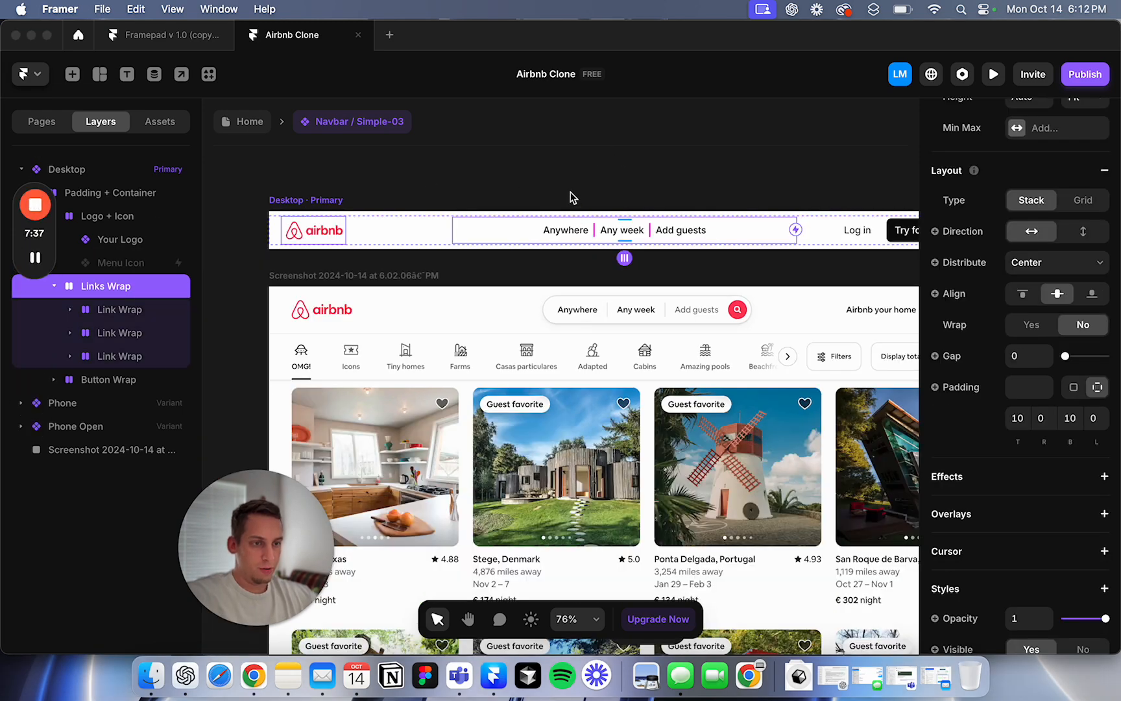
# Step: Set the width of the Desktop navbar's Links Wrap to Fit Content
pyautogui.scroll(4, 571, 201)
pyautogui.scroll(-3, 481, 250)
pyautogui.scroll(4, 975, 378)
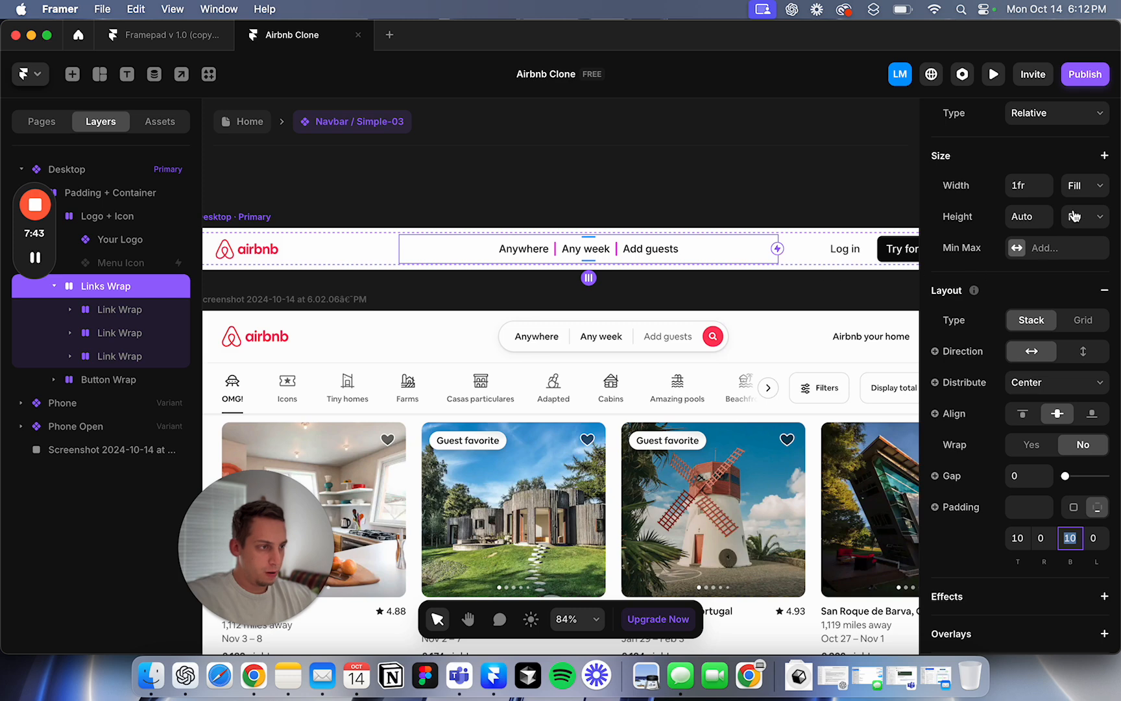
pyautogui.click(1098, 187)
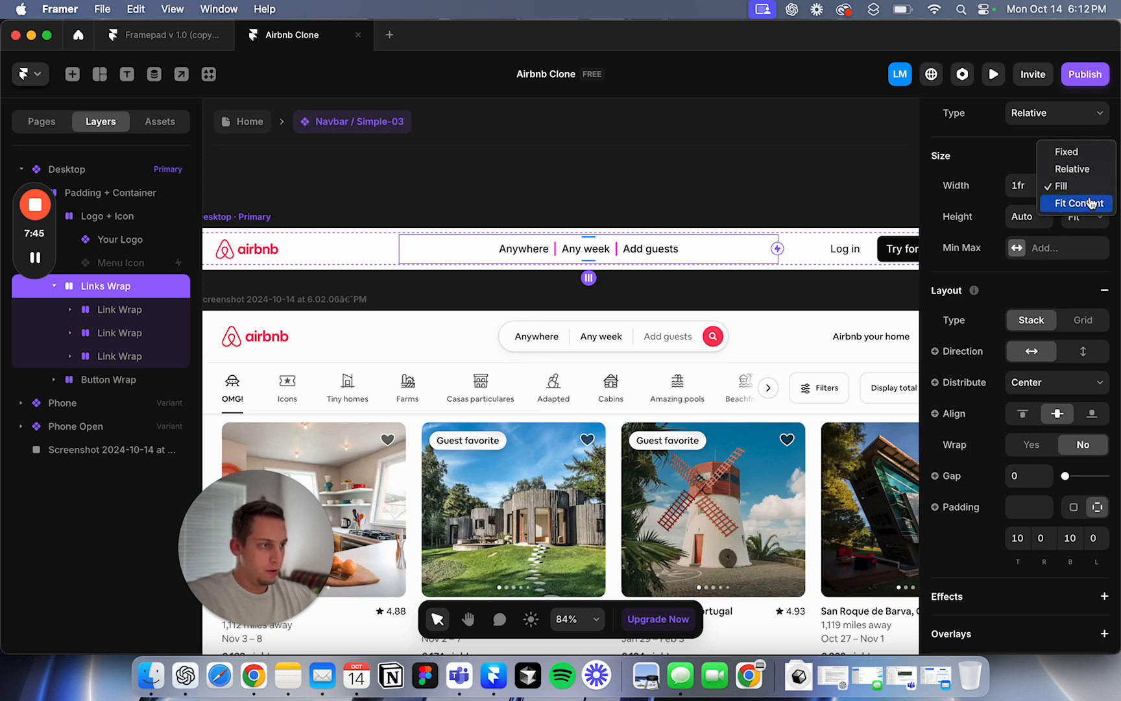
pyautogui.click(1082, 202)
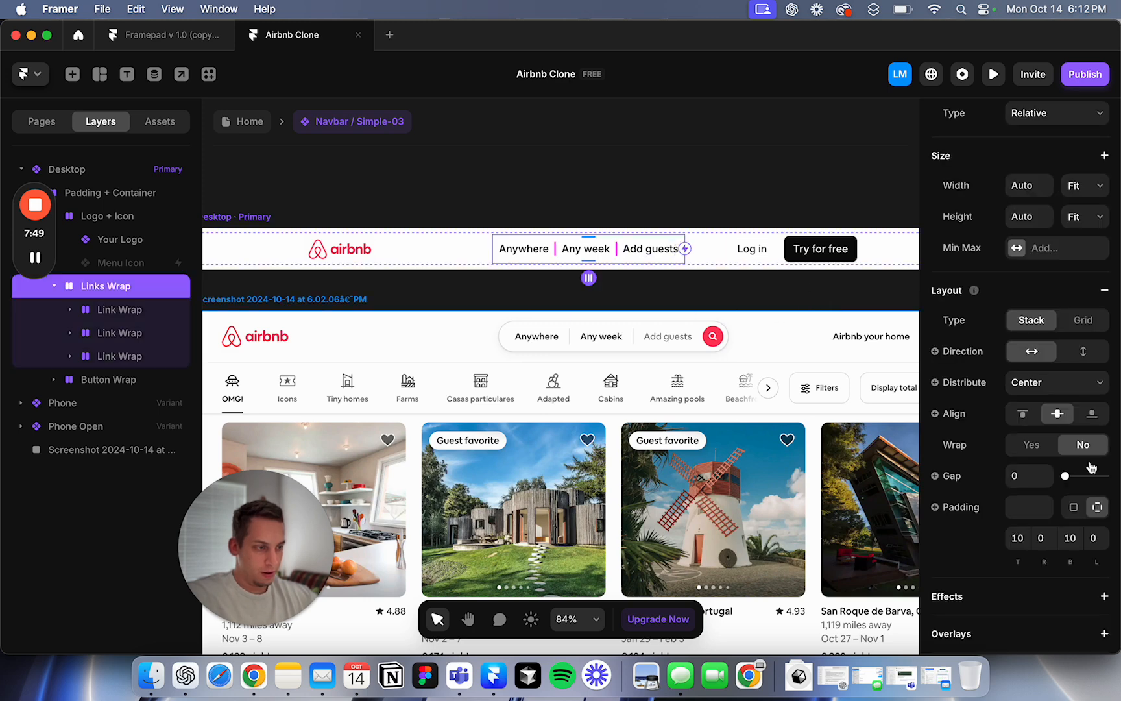
# Step: Set the right and left padding of the Desktop navbar's Links Wrap to 20
pyautogui.click(1049, 534)
pyautogui.write('20')
pyautogui.click(1092, 538)
pyautogui.write('20')
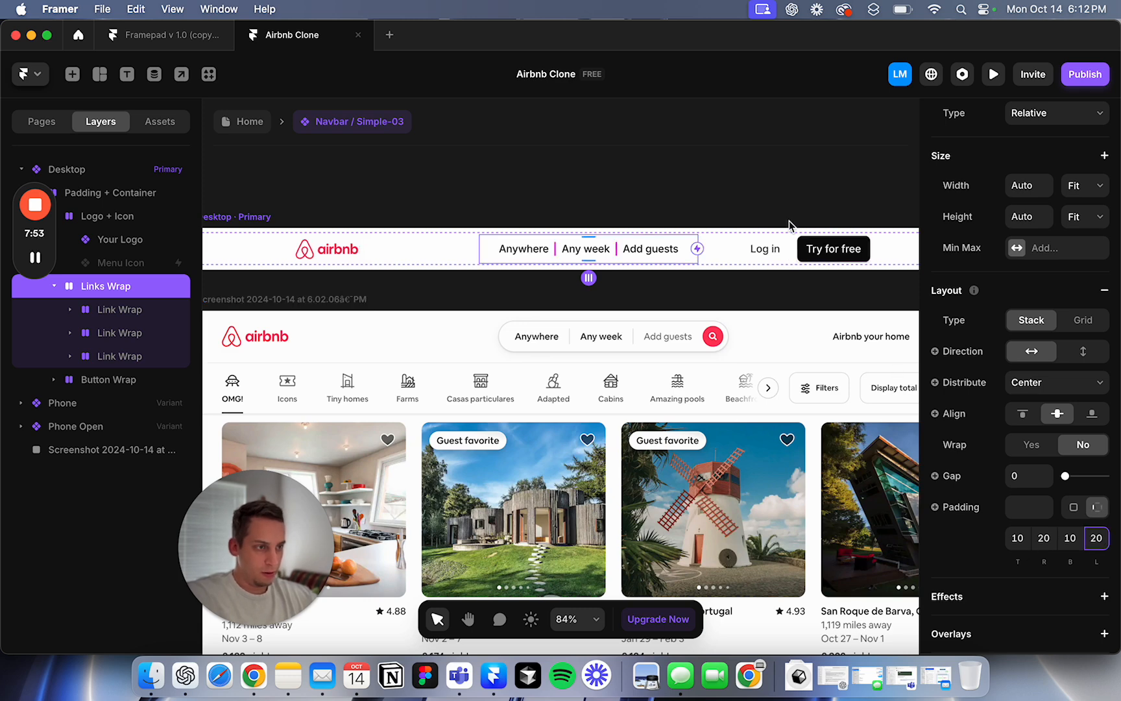
# Step: Set the distribution of the Desktop navbar's Padding + Container to Space Around
pyautogui.hscroll(2, 775, 193)
pyautogui.click(774, 261)
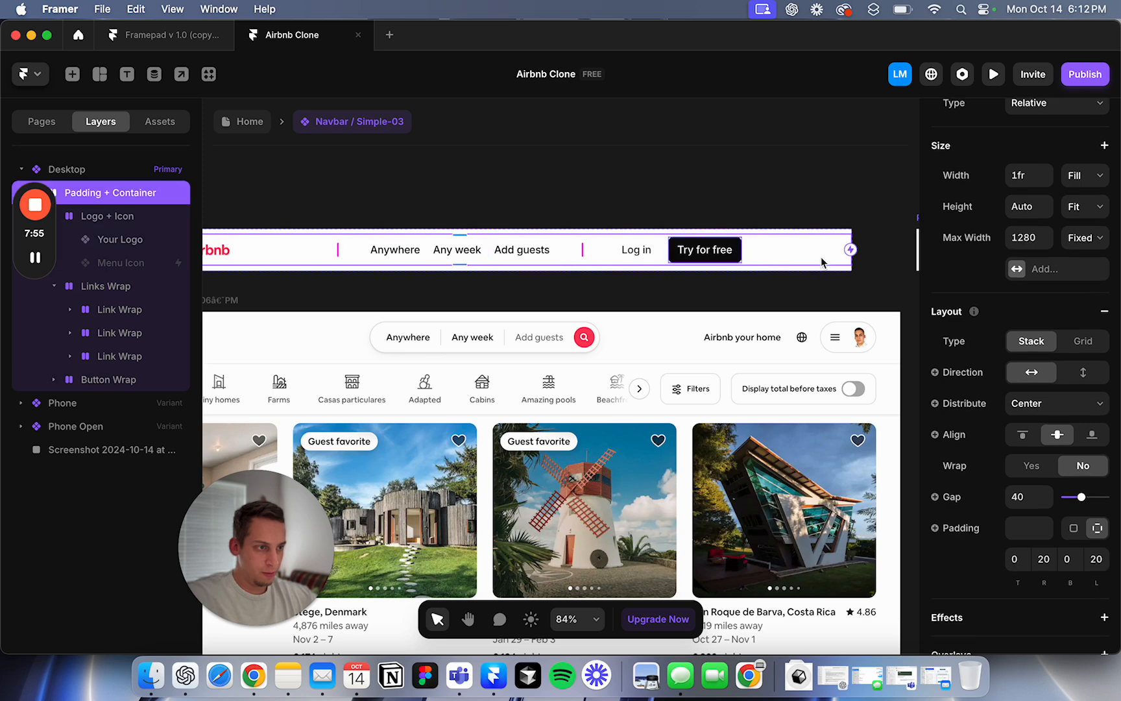
pyautogui.click(1091, 404)
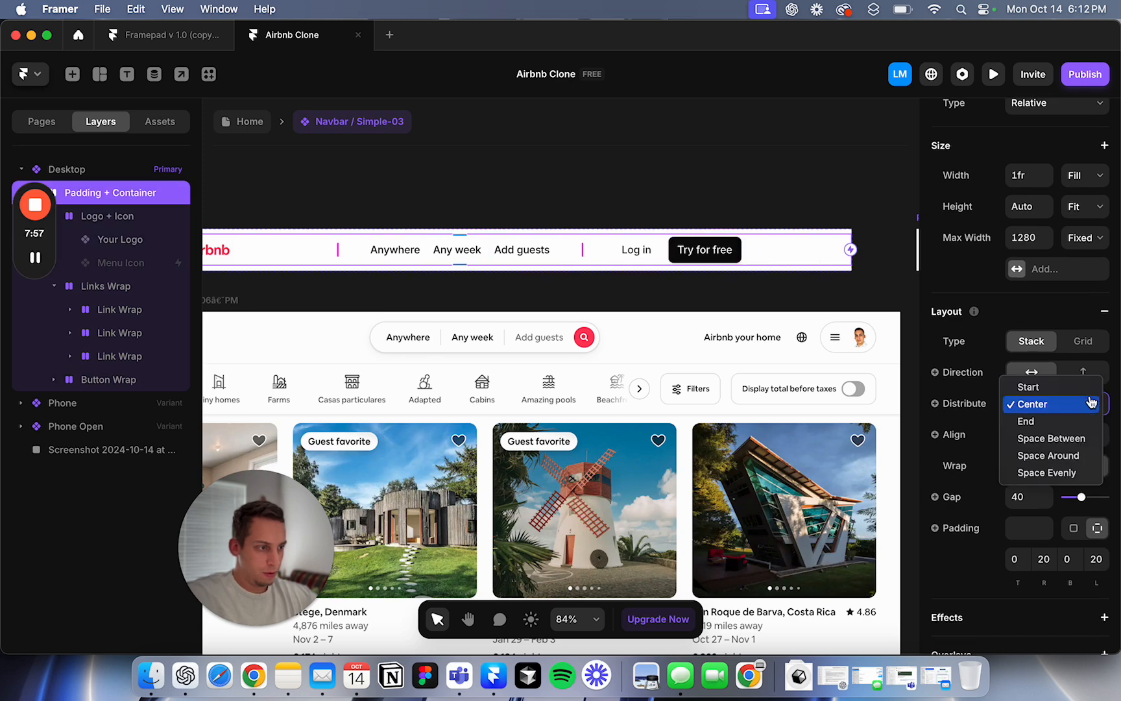
pyautogui.click(1069, 456)
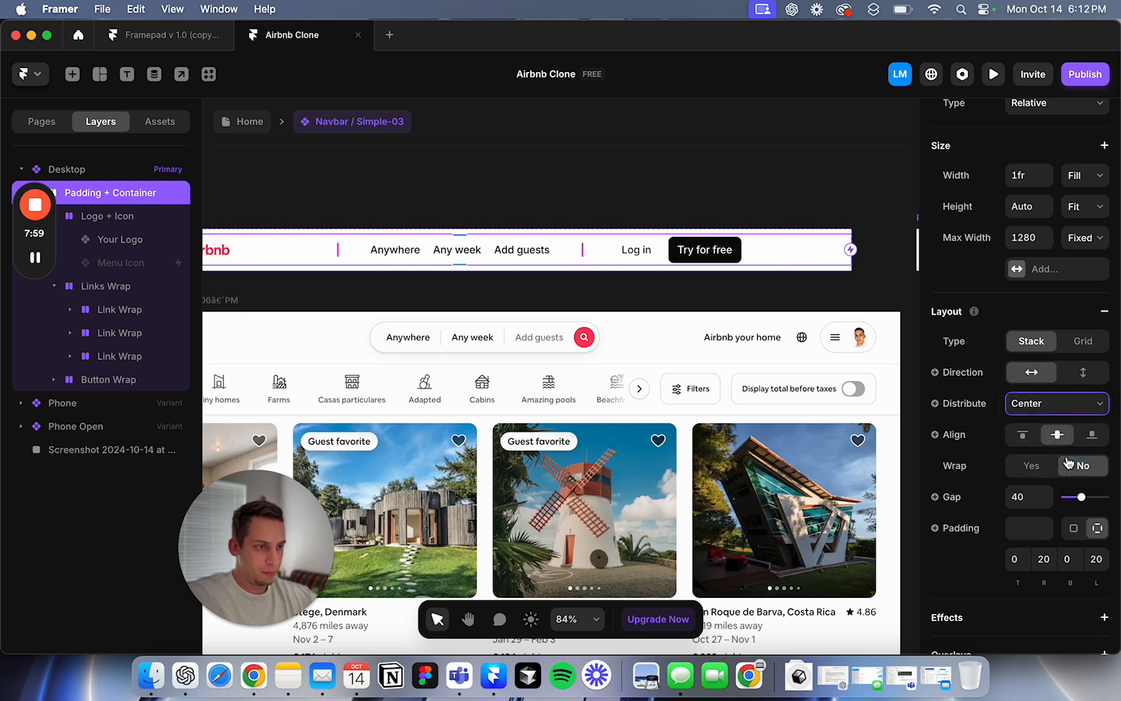
pyautogui.click(750, 200)
pyautogui.hscroll(-5, 752, 201)
pyautogui.hscroll(-3, 751, 200)
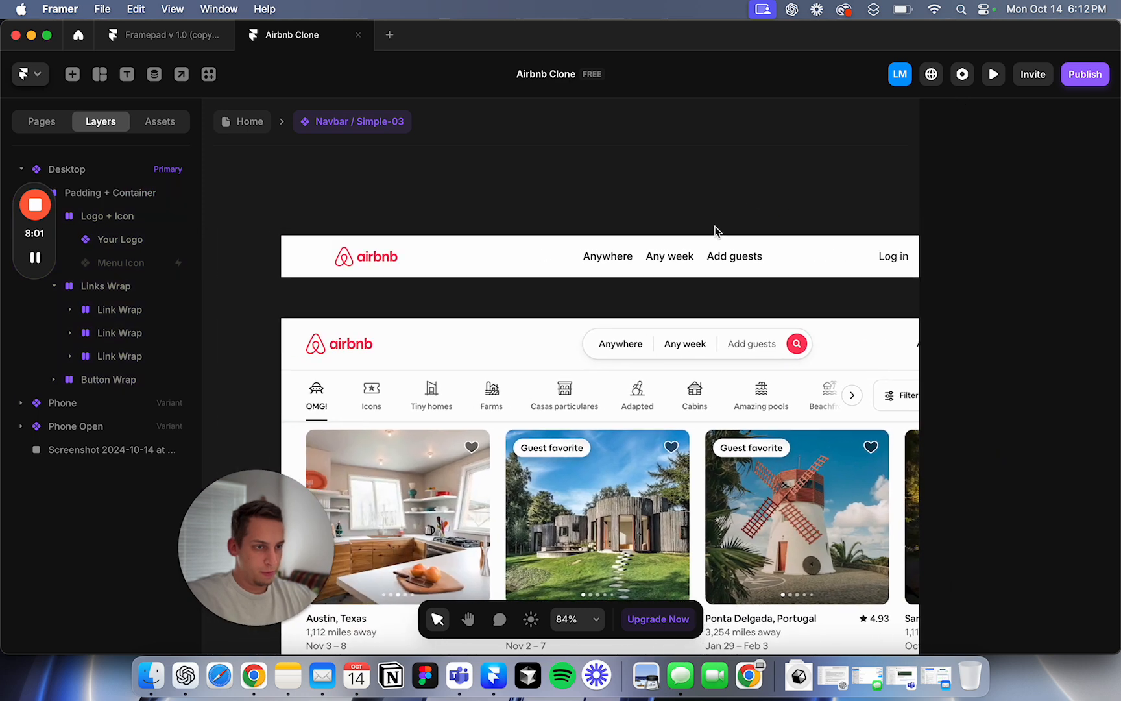
# Step: Add a shadow of the Realistic type to the Desktop navbar's Links Wrap
pyautogui.click(573, 257)
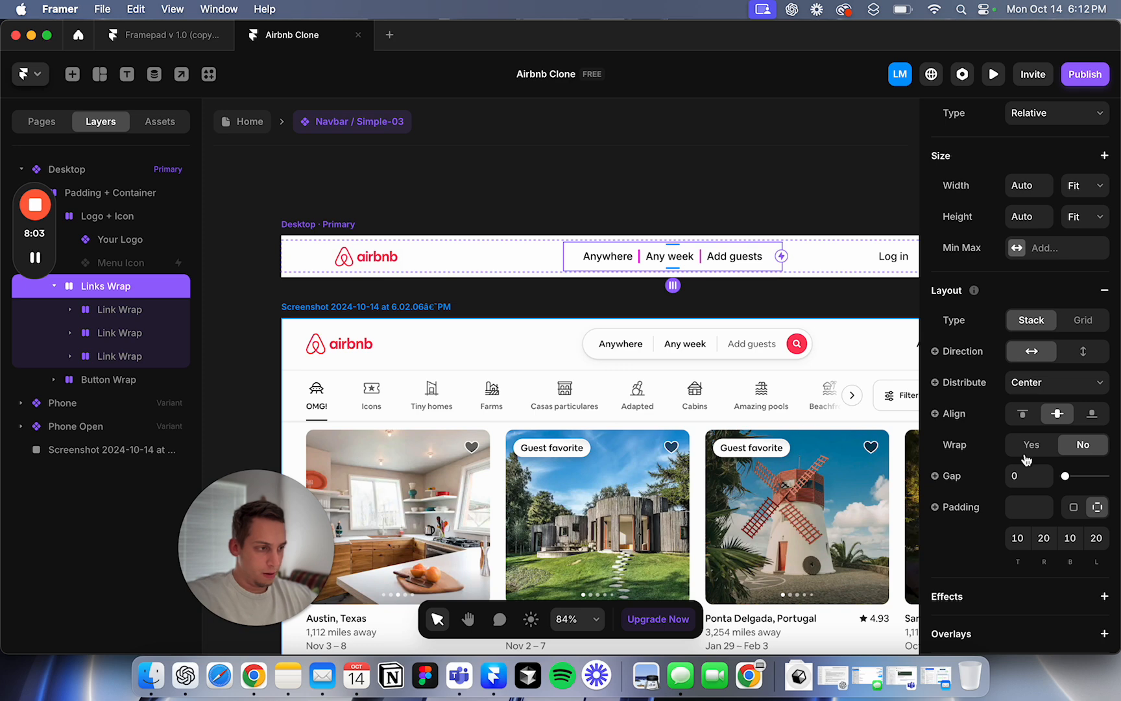
pyautogui.scroll(-3, 1038, 510)
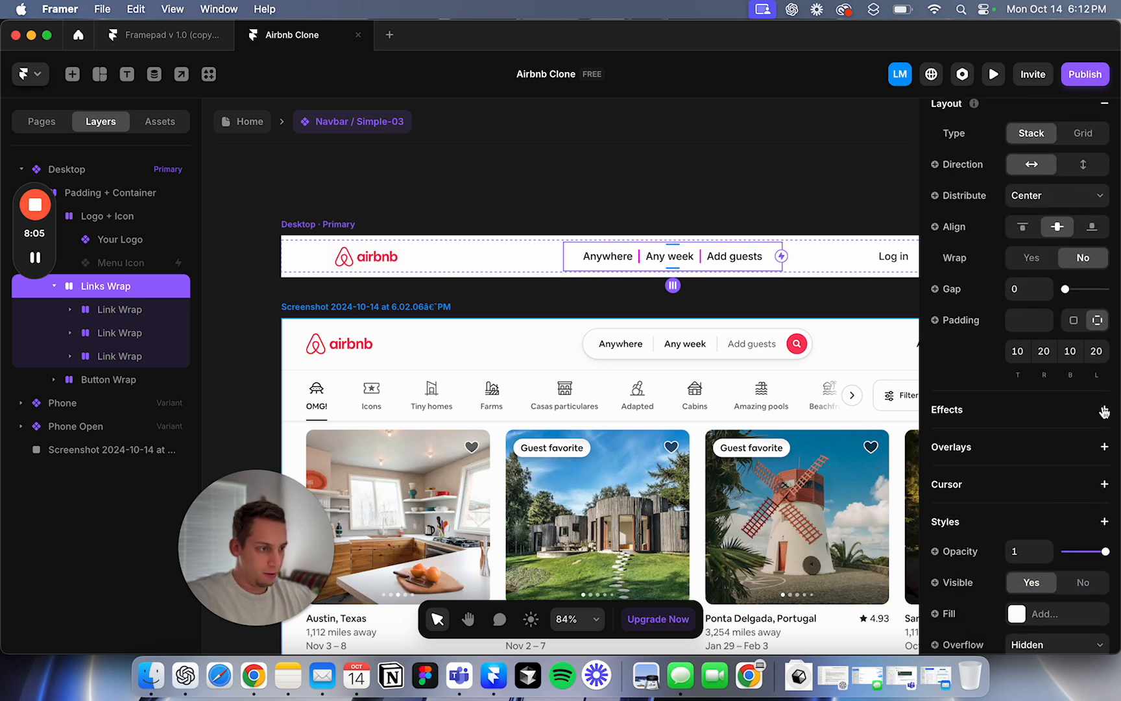
pyautogui.click(1104, 411)
pyautogui.scroll(-1, 986, 508)
pyautogui.scroll(-3, 986, 508)
pyautogui.click(1018, 587)
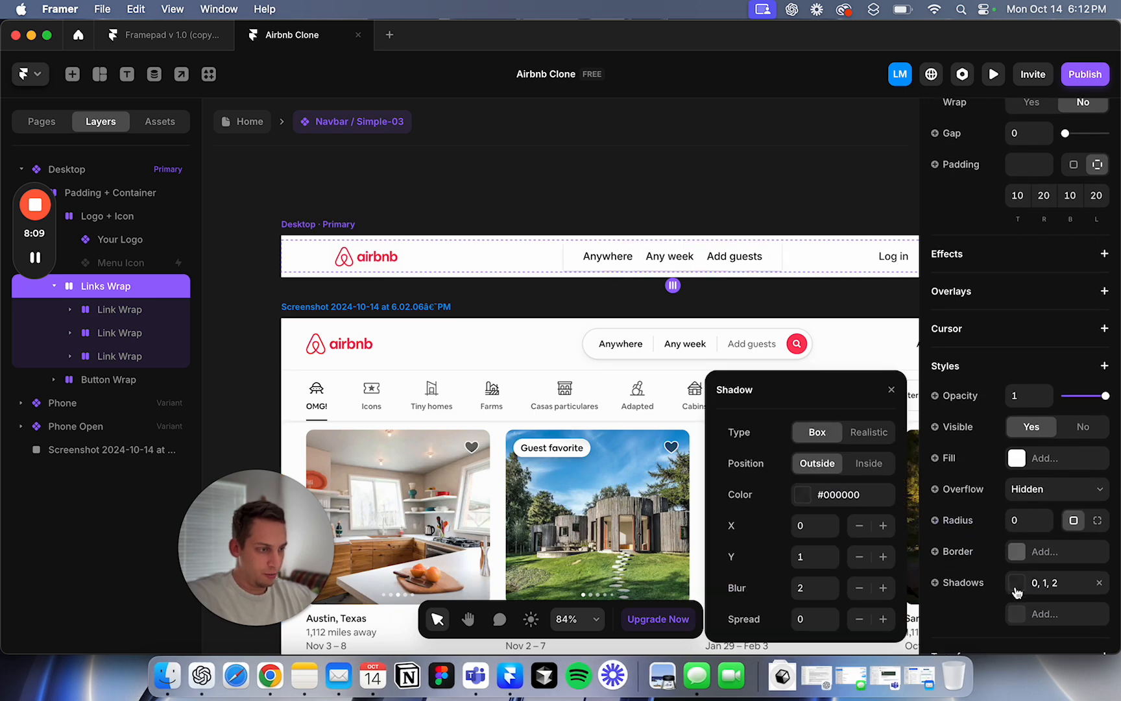
pyautogui.click(868, 432)
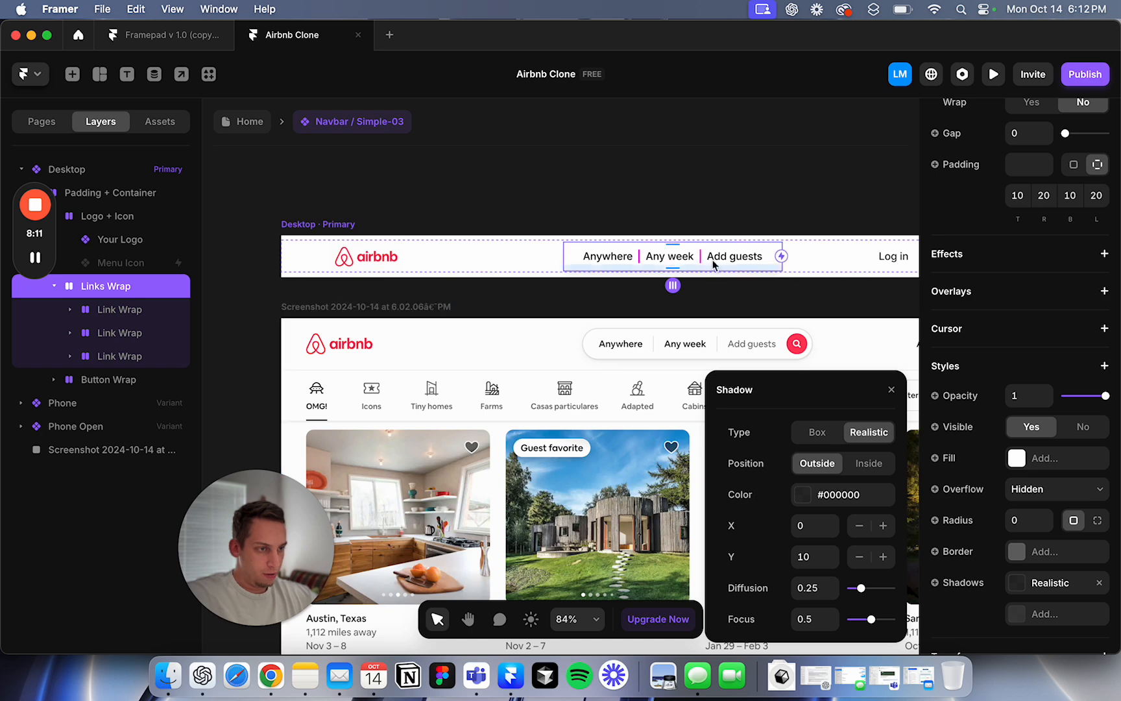
# Step: Set the opacity of the Links Wrap's shadow color to 35%
pyautogui.scroll(3, 619, 218)
pyautogui.hscroll(2, 619, 219)
pyautogui.scroll(4, 573, 227)
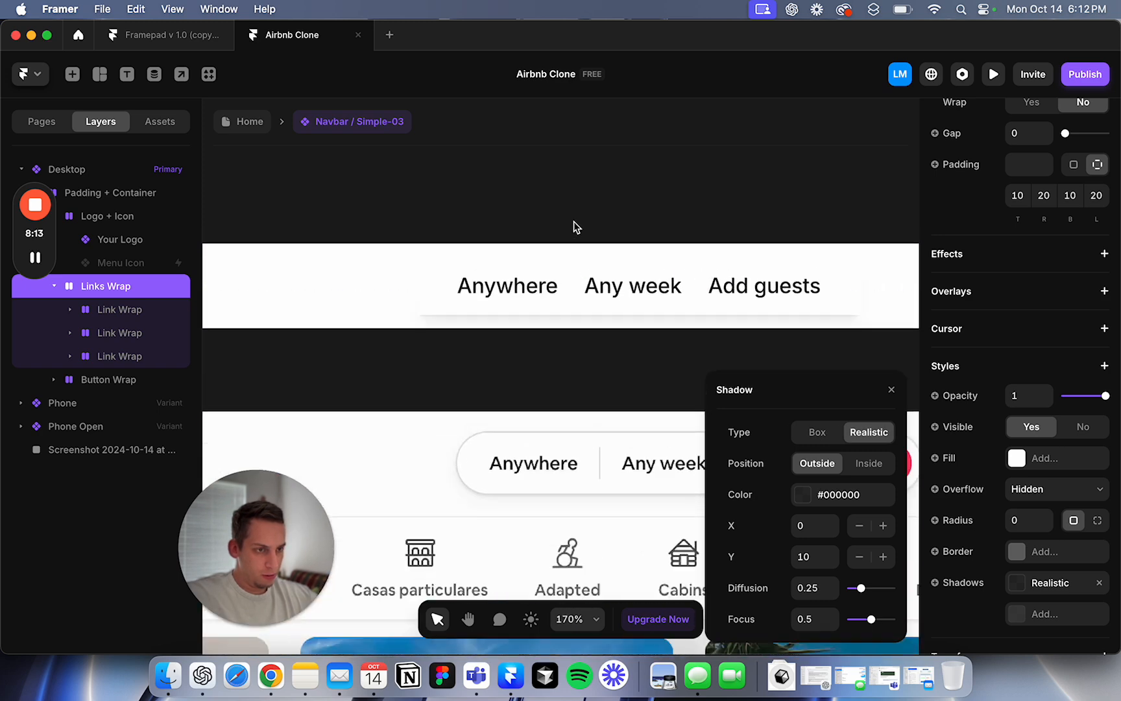
pyautogui.scroll(-1, 574, 227)
pyautogui.scroll(-1, 574, 227)
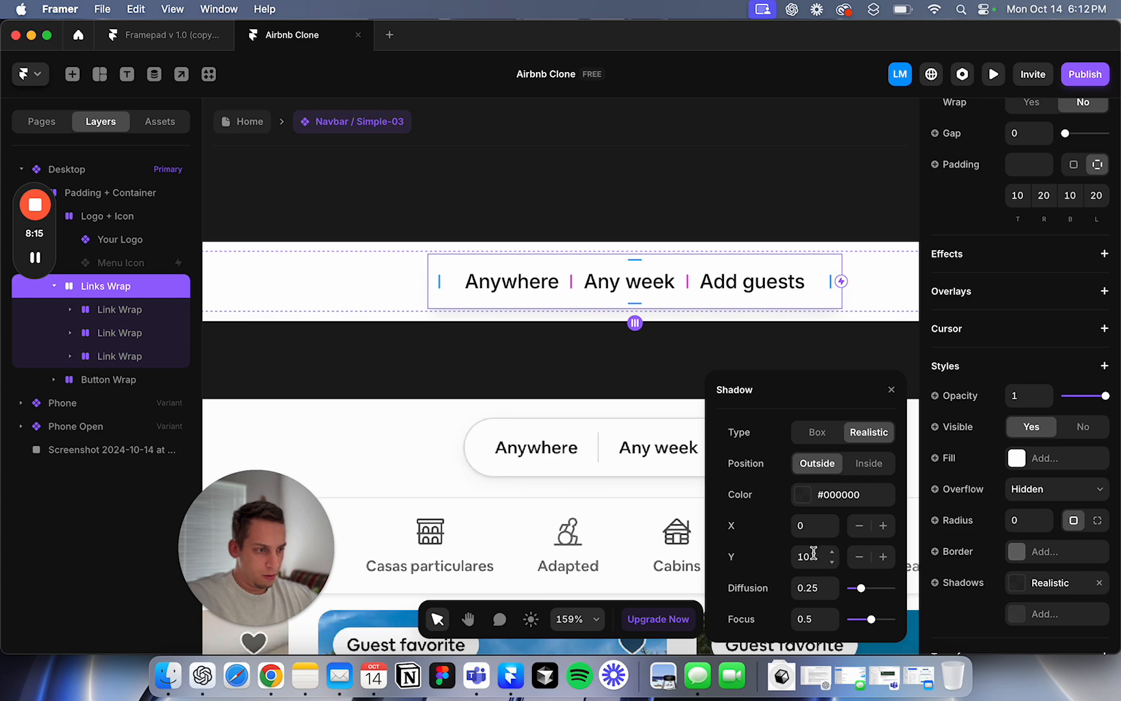
pyautogui.click(806, 496)
pyautogui.click(819, 556)
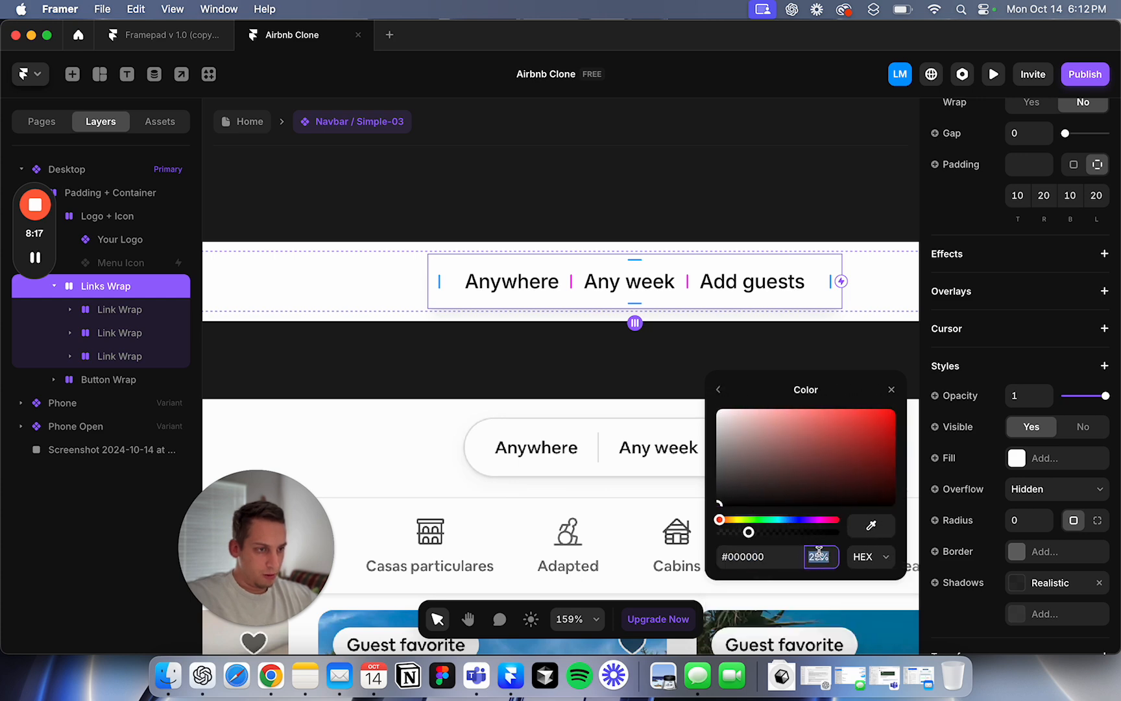
pyautogui.write('35%')
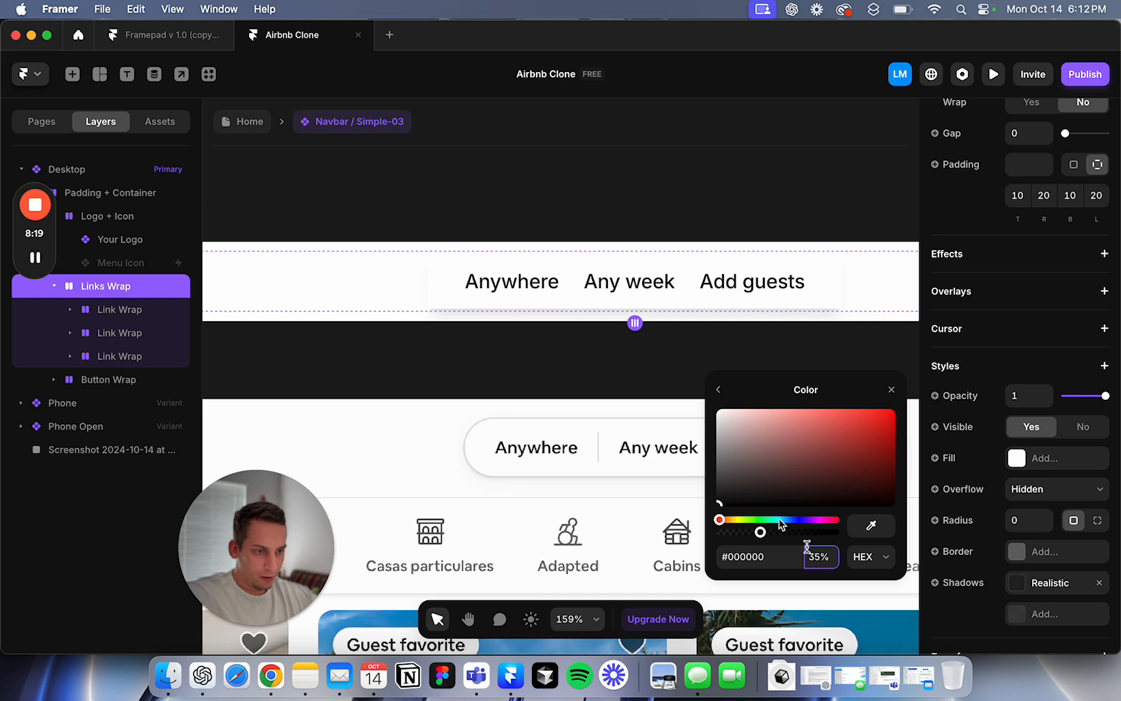
pyautogui.click(734, 157)
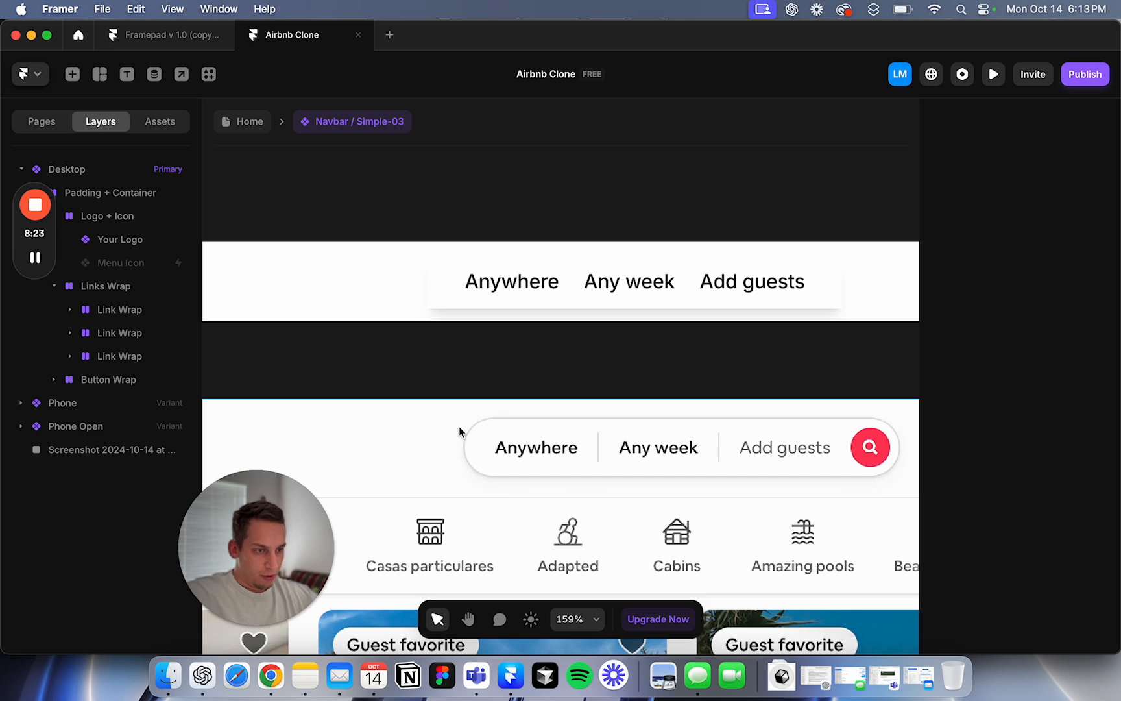
# Step: Add a solid border with a width of 0.8 to the Links Wrap
pyautogui.click(455, 284)
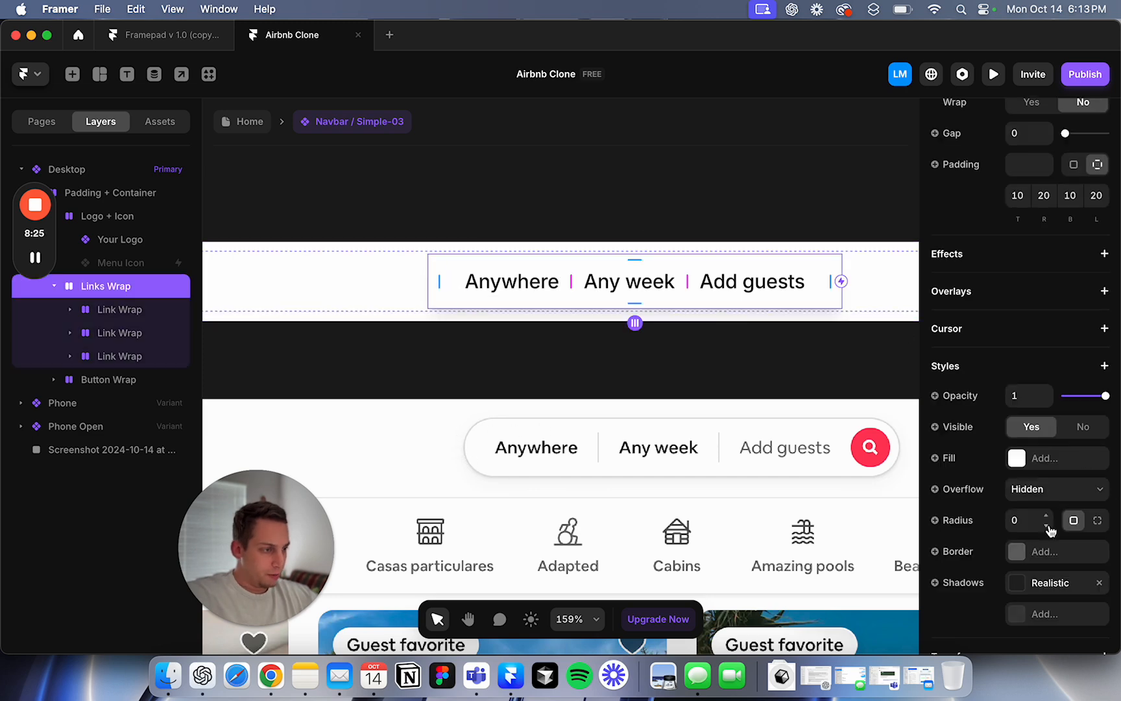
pyautogui.scroll(-2, 1038, 519)
pyautogui.click(1016, 495)
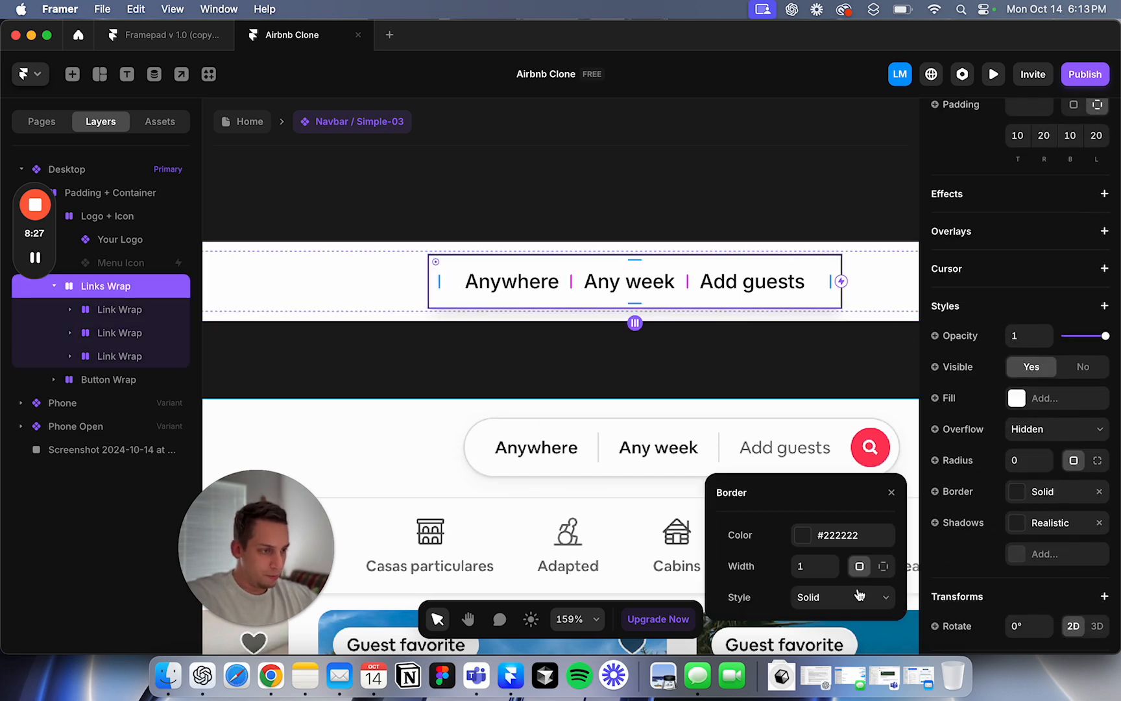
pyautogui.click(809, 573)
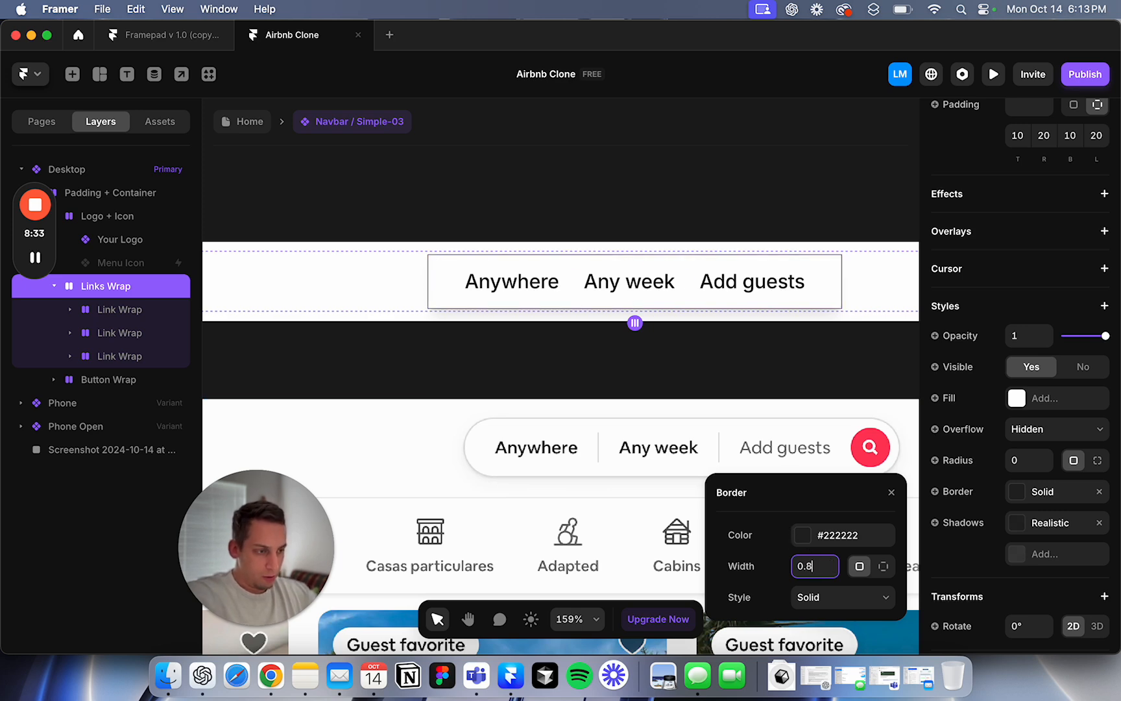
# Step: Lower the opacity of the Links Wrap's border color to 30%
pyautogui.click(801, 535)
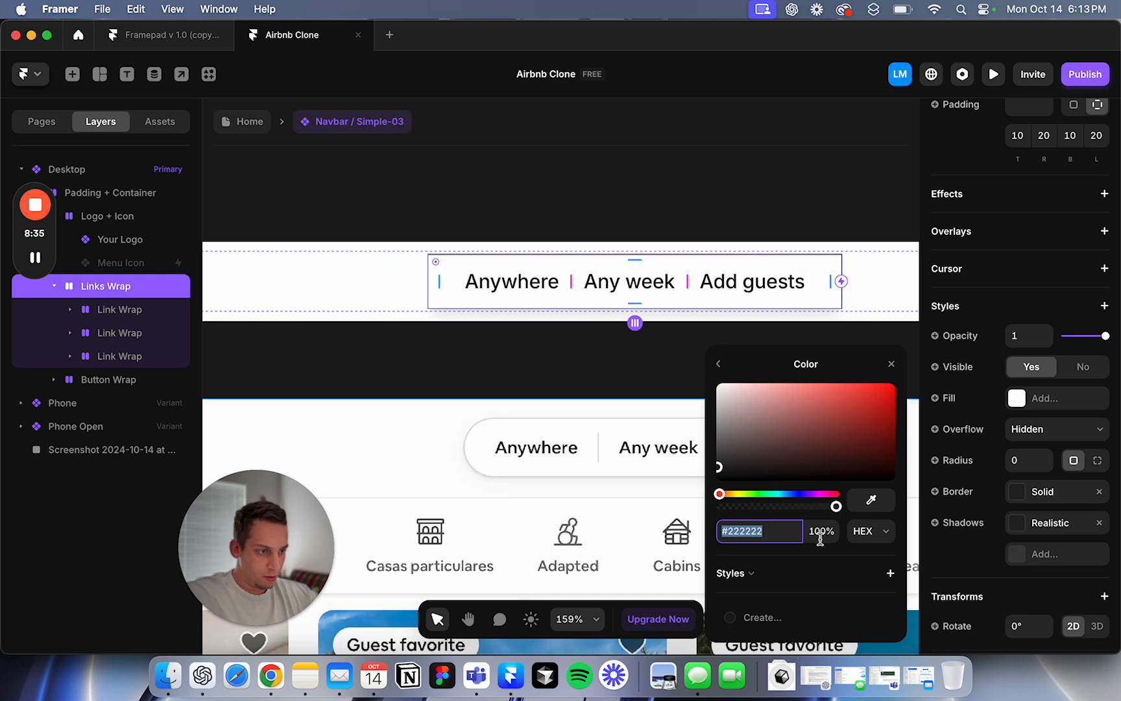
pyautogui.click(820, 540)
pyautogui.hotkey('shift', 'Down')
pyautogui.hotkey('shift', 'Down')
pyautogui.hotkey('shift', 'Down')
pyautogui.hotkey('shift', 'Down')
pyautogui.hotkey('shift', 'Down')
pyautogui.hotkey('shift', 'Down')
pyautogui.hotkey('shift', 'Down')
pyautogui.hotkey('shift', 'Down')
pyautogui.hotkey('shift', 'Up')
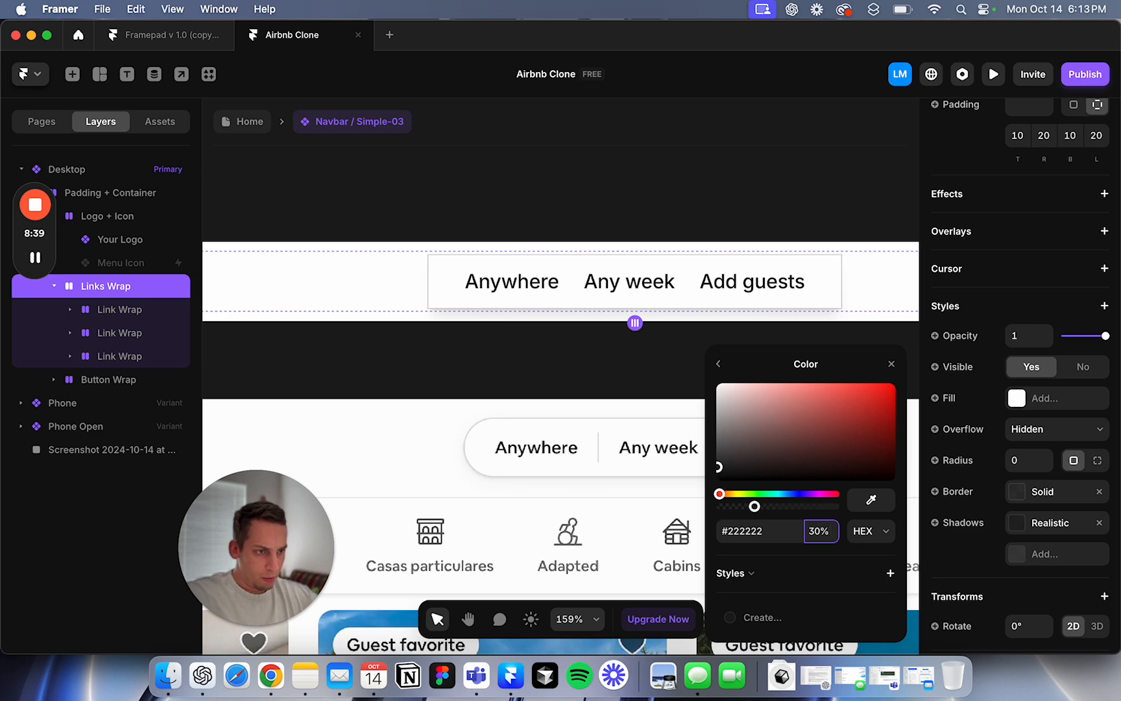
# Step: Try a border width of 2 on the Links Wrap, and settle on 1
pyautogui.click(719, 367)
pyautogui.click(816, 566)
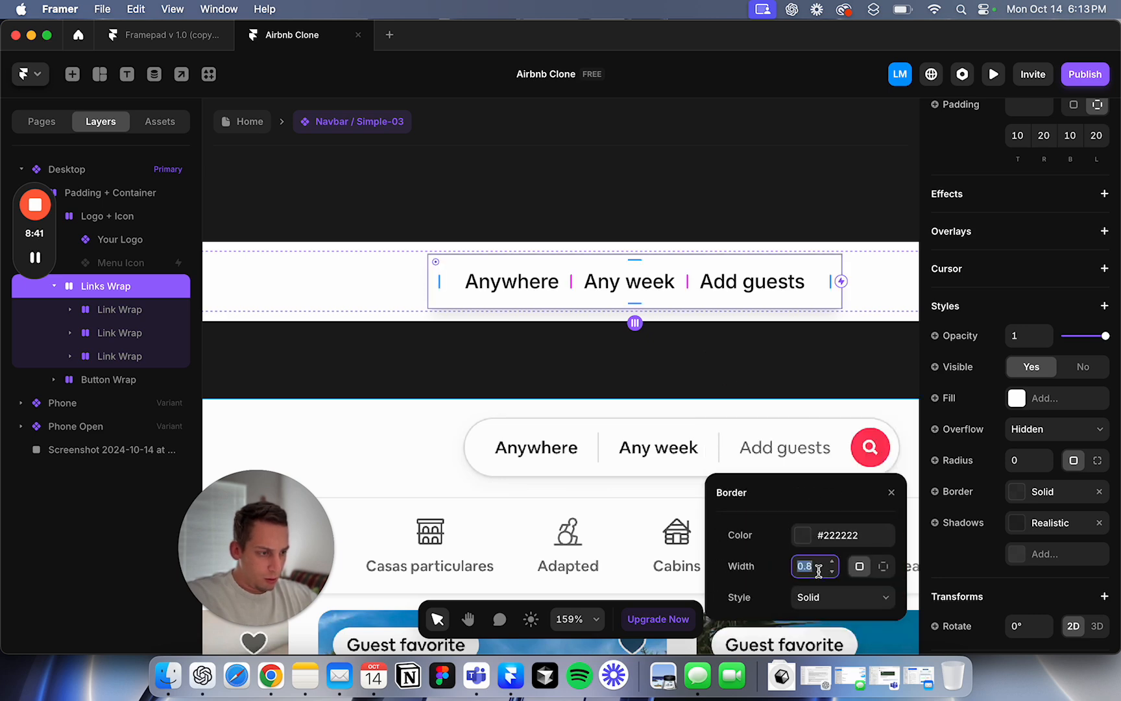
pyautogui.write('2')
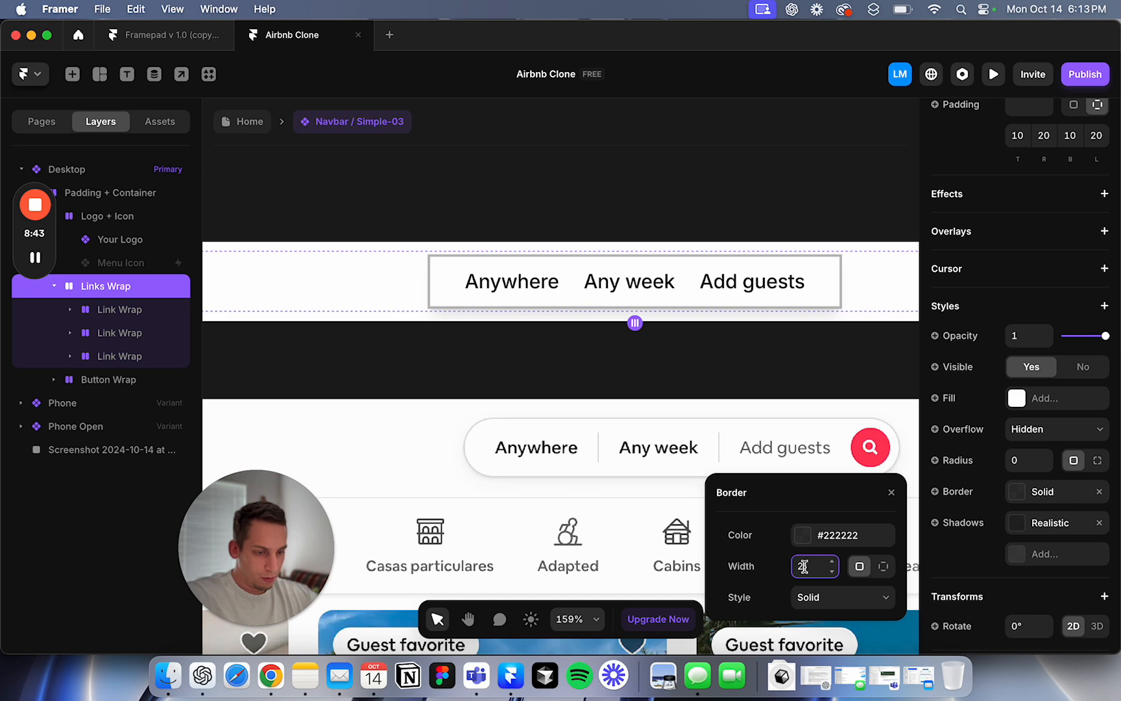
pyautogui.click(627, 195)
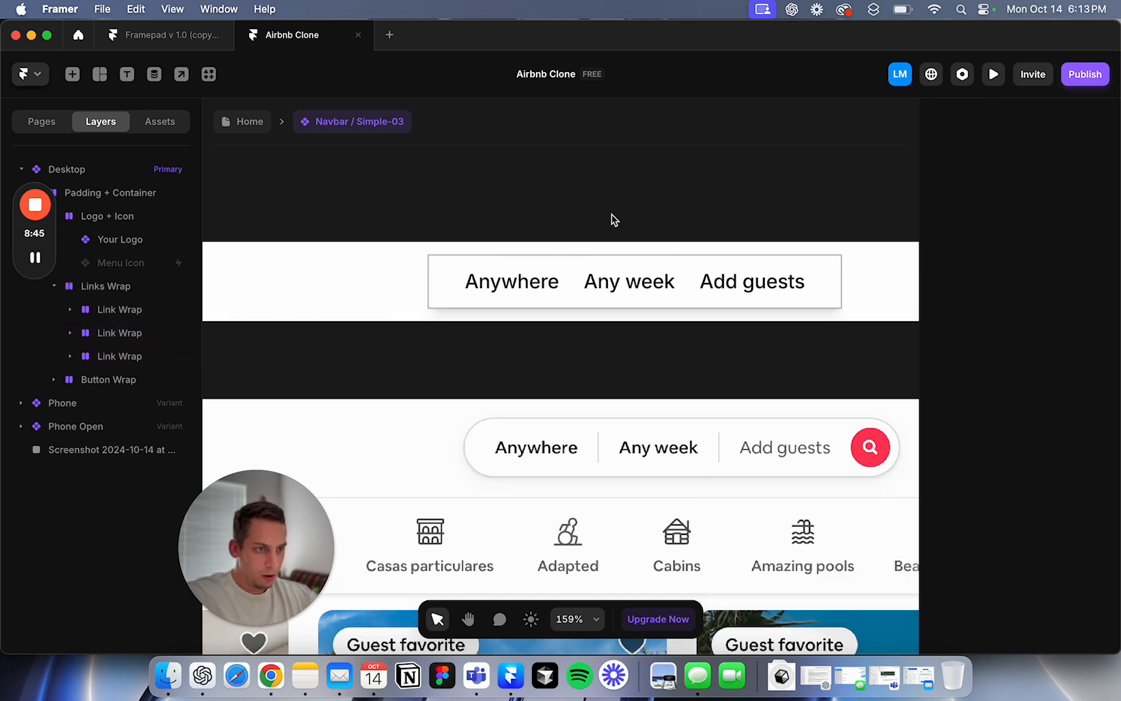
# Step: Round the Links Wrap into a pill shape with a radius of 40
pyautogui.click(491, 262)
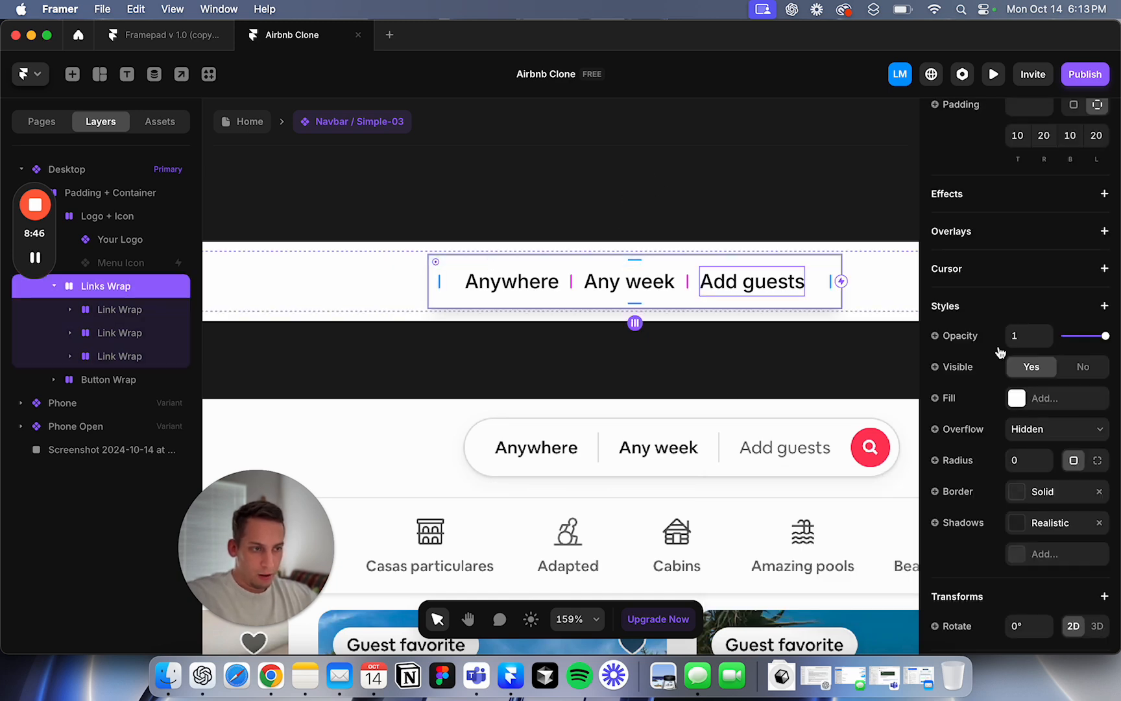
pyautogui.click(1023, 460)
pyautogui.write('30')
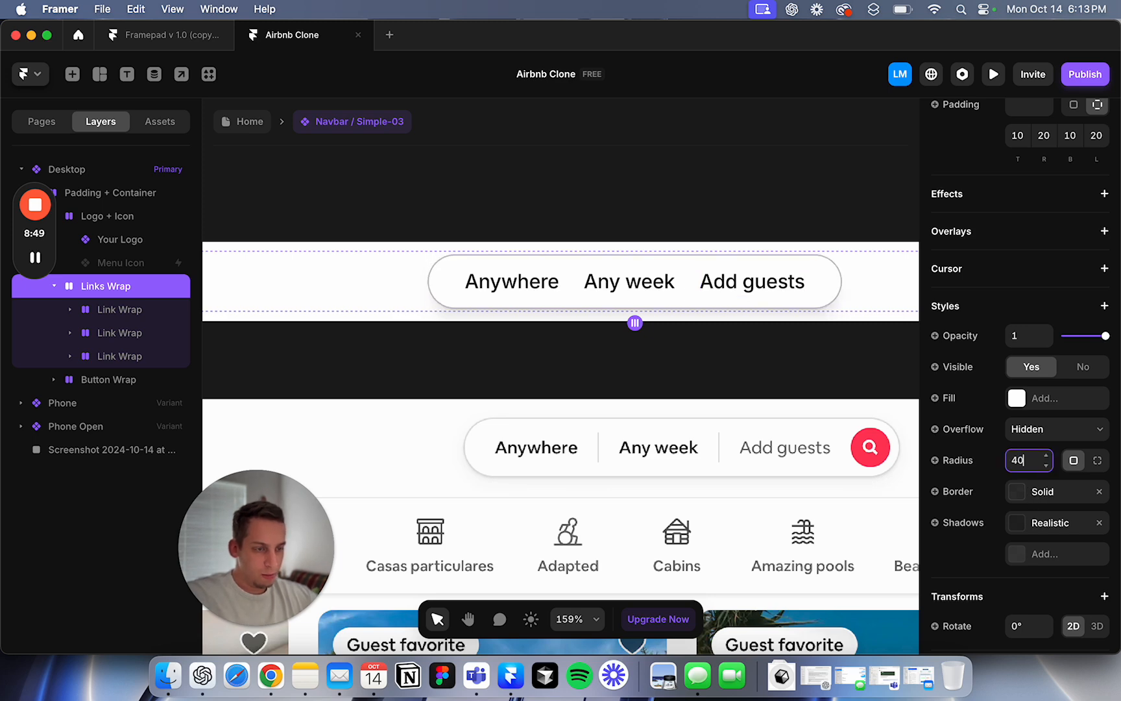
# Step: Set the opacity of the Links Wrap's border color to 20%
pyautogui.click(1040, 492)
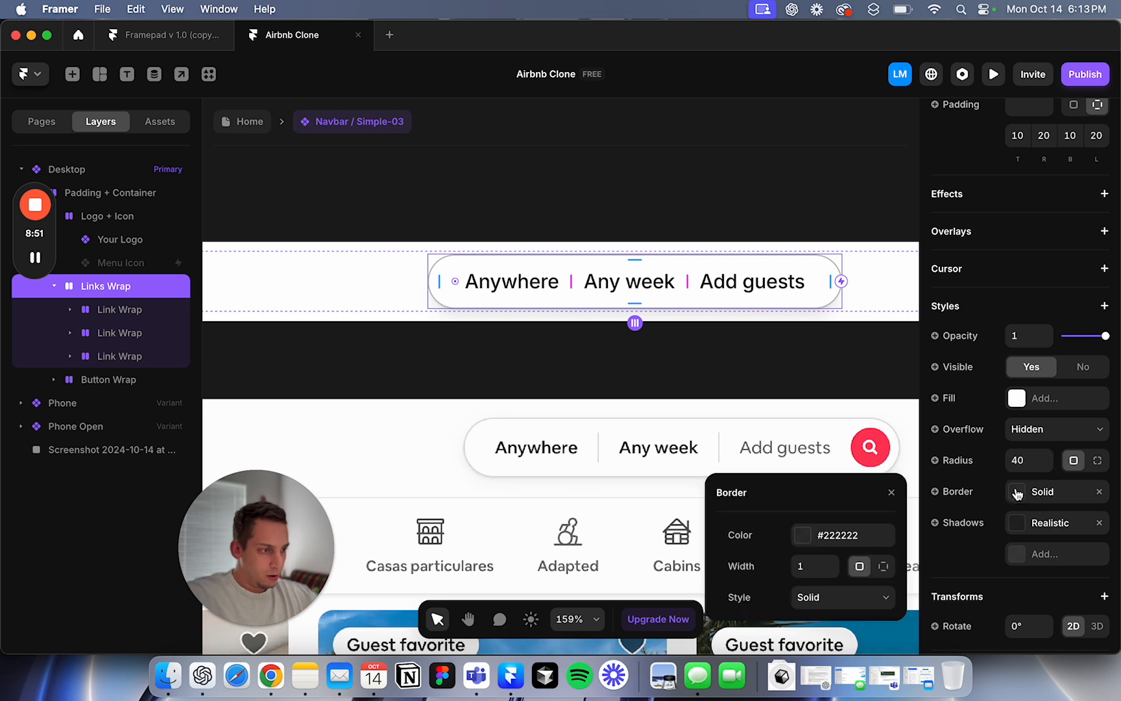
pyautogui.click(805, 535)
pyautogui.click(817, 538)
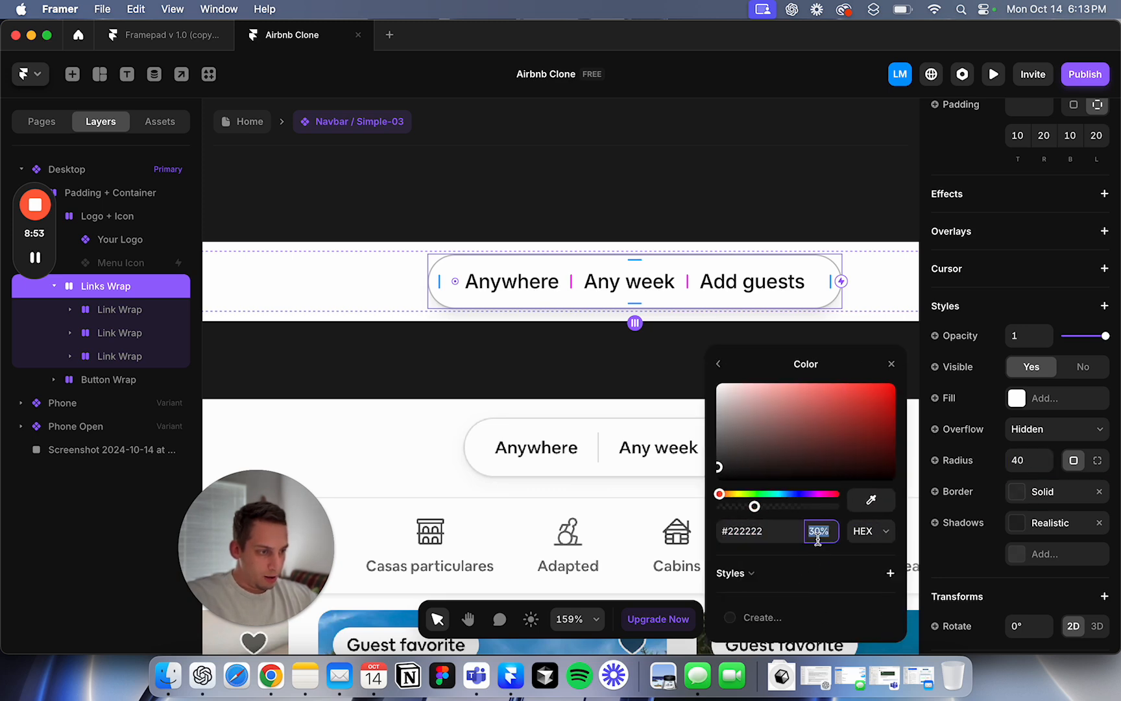
pyautogui.write('20%')
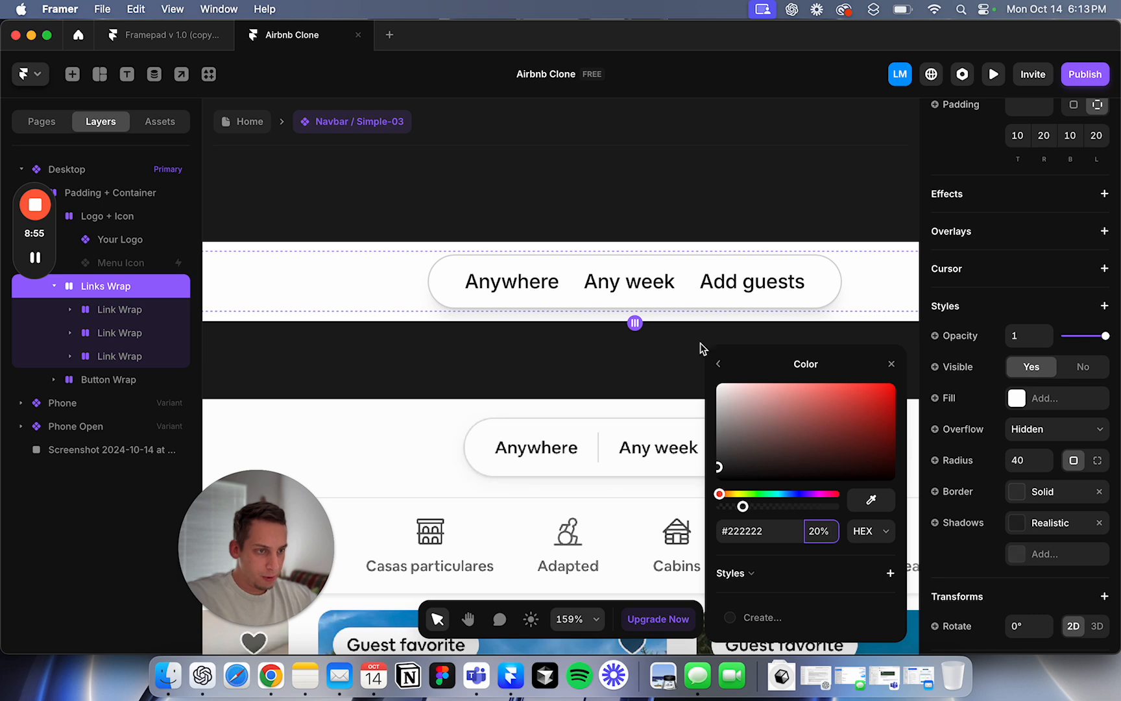
pyautogui.click(663, 198)
pyautogui.scroll(-5, 663, 197)
pyautogui.hscroll(2, 663, 197)
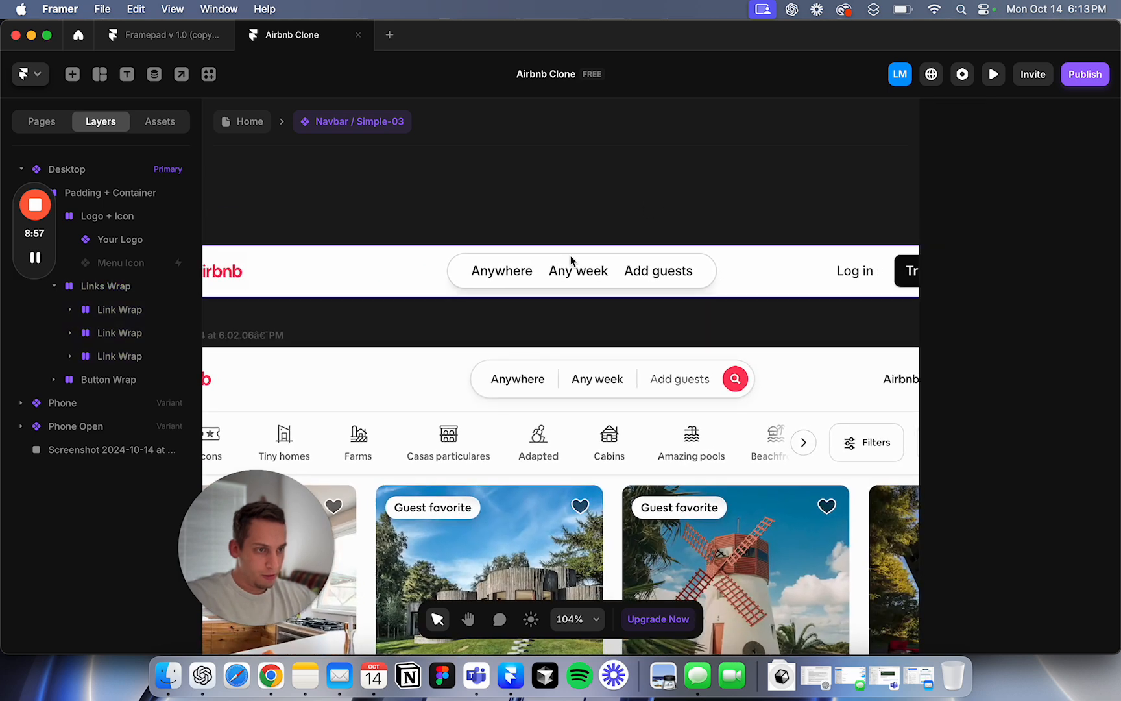
# Step: Add a solid border to both the Anywhere and Any week Link Wraps
pyautogui.click(537, 275)
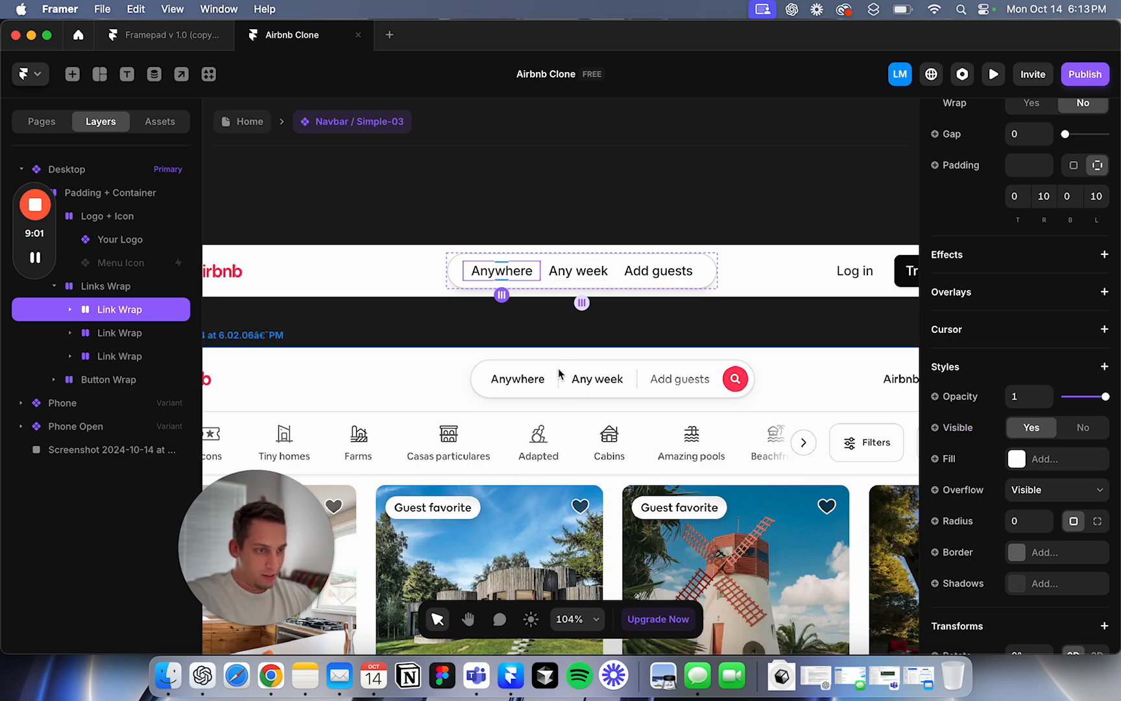
pyautogui.scroll(4, 1012, 350)
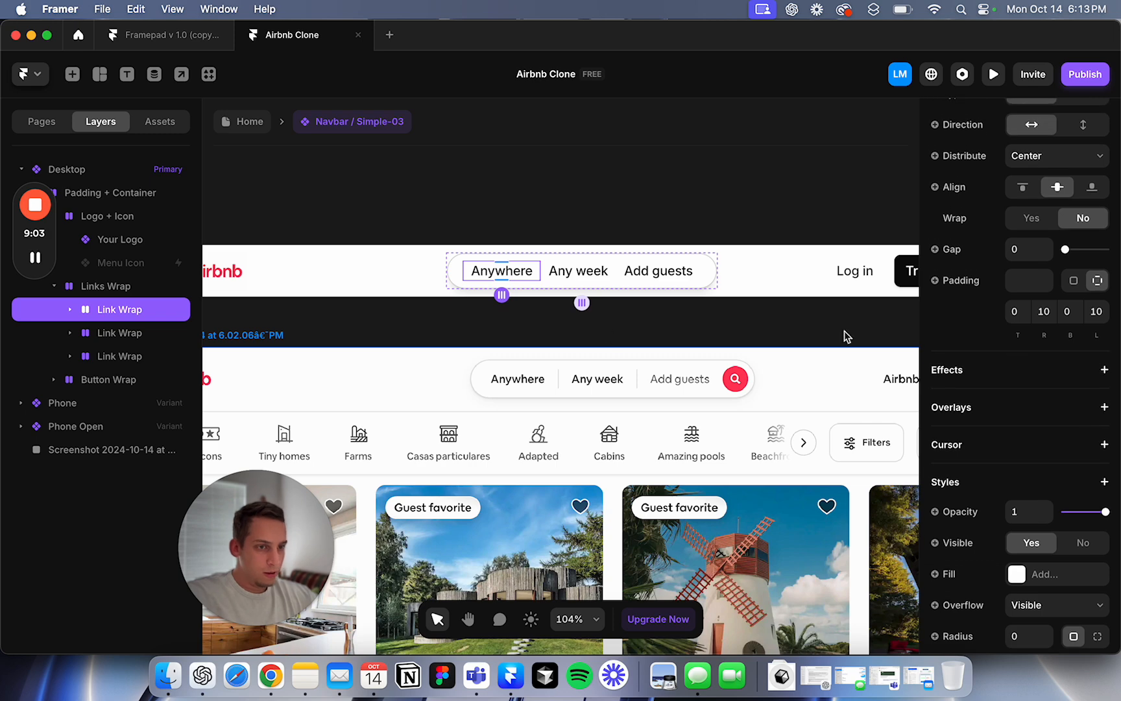
pyautogui.keyDown('shift'); pyautogui.click(122, 332); pyautogui.keyUp('shift')
pyautogui.scroll(-10, 1041, 466)
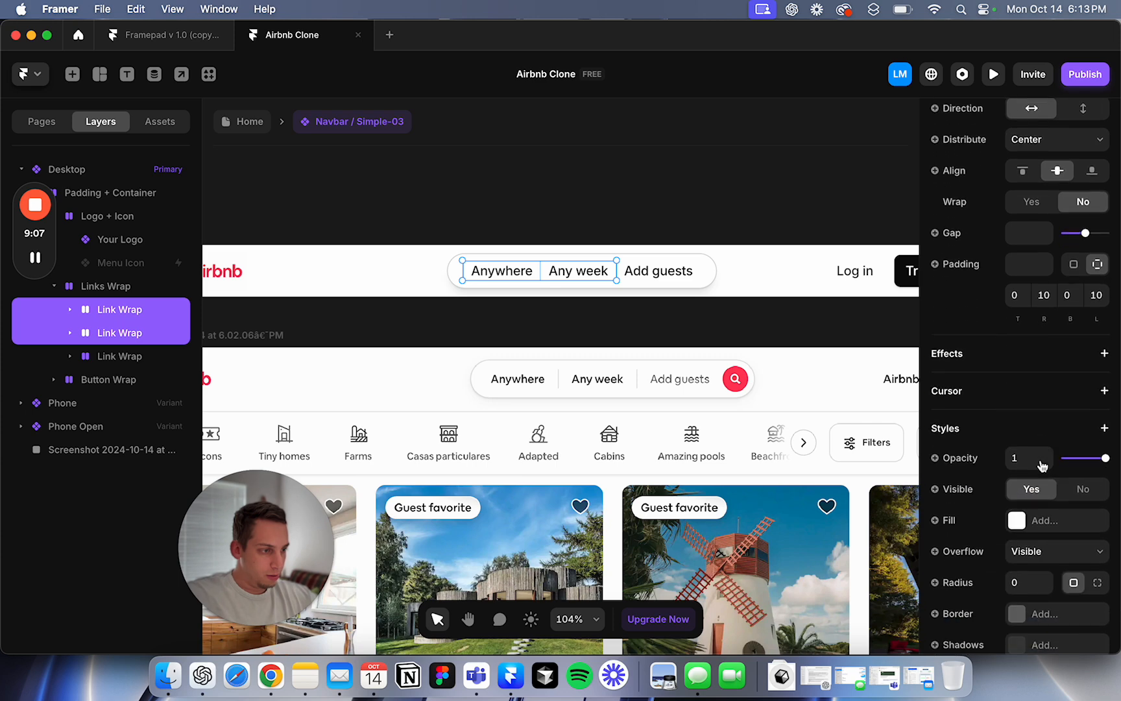
pyautogui.click(1019, 515)
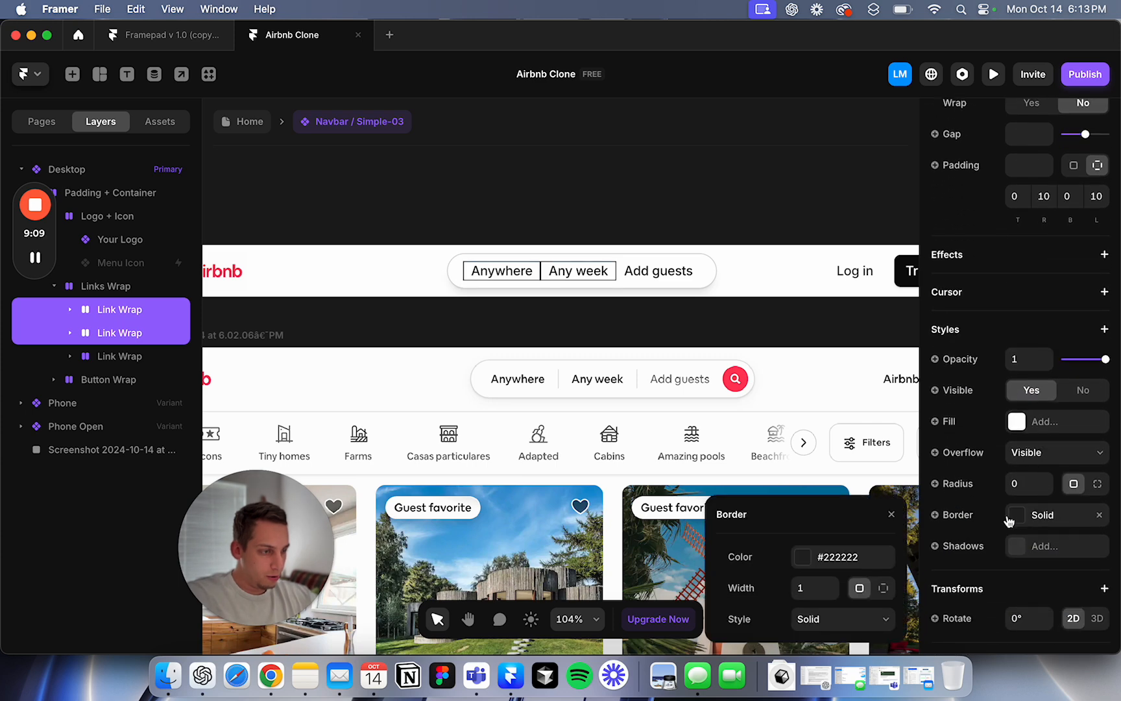
# Step: Set the top, bottom and left border widths of the two Link Wraps to 0, keeping only the right-side divider
pyautogui.click(882, 587)
pyautogui.write('0')
pyautogui.click(853, 571)
pyautogui.write('0')
pyautogui.press('Tab')
# Step: Reduce the opacity of the two Link Wraps' divider border color to 10%
pyautogui.click(803, 513)
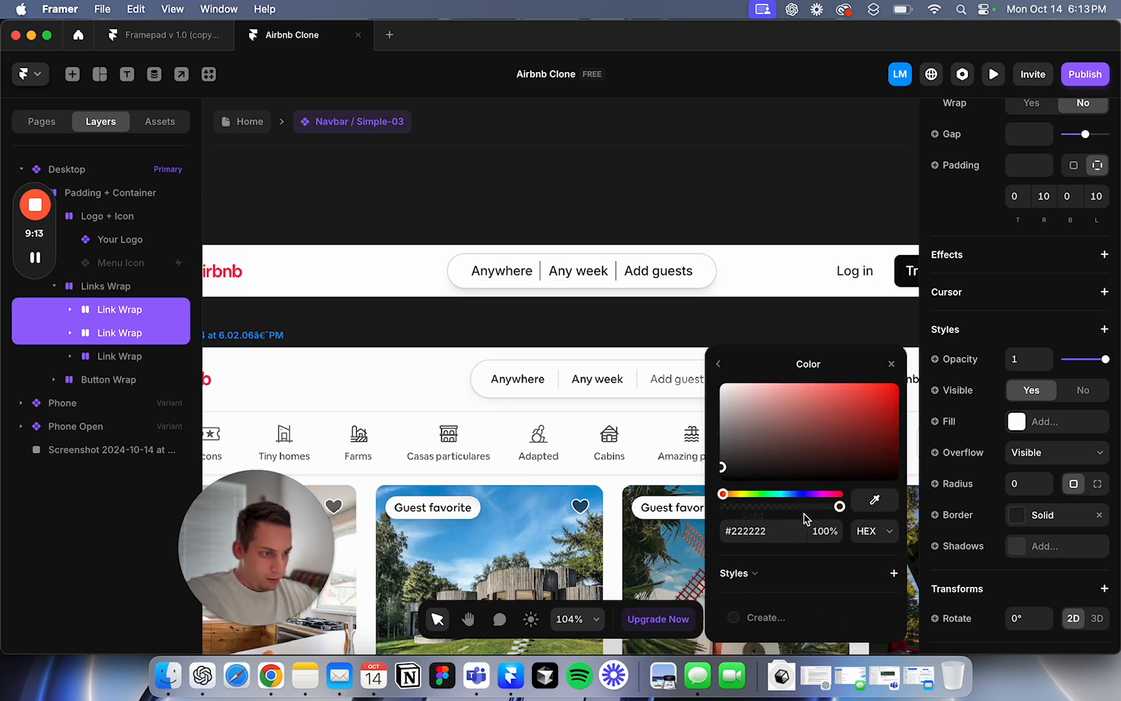
pyautogui.press('Tab')
pyautogui.write('80')
pyautogui.hotkey('shift', 'Down')
pyautogui.hotkey('shift', 'Down')
pyautogui.hotkey('shift', 'Down')
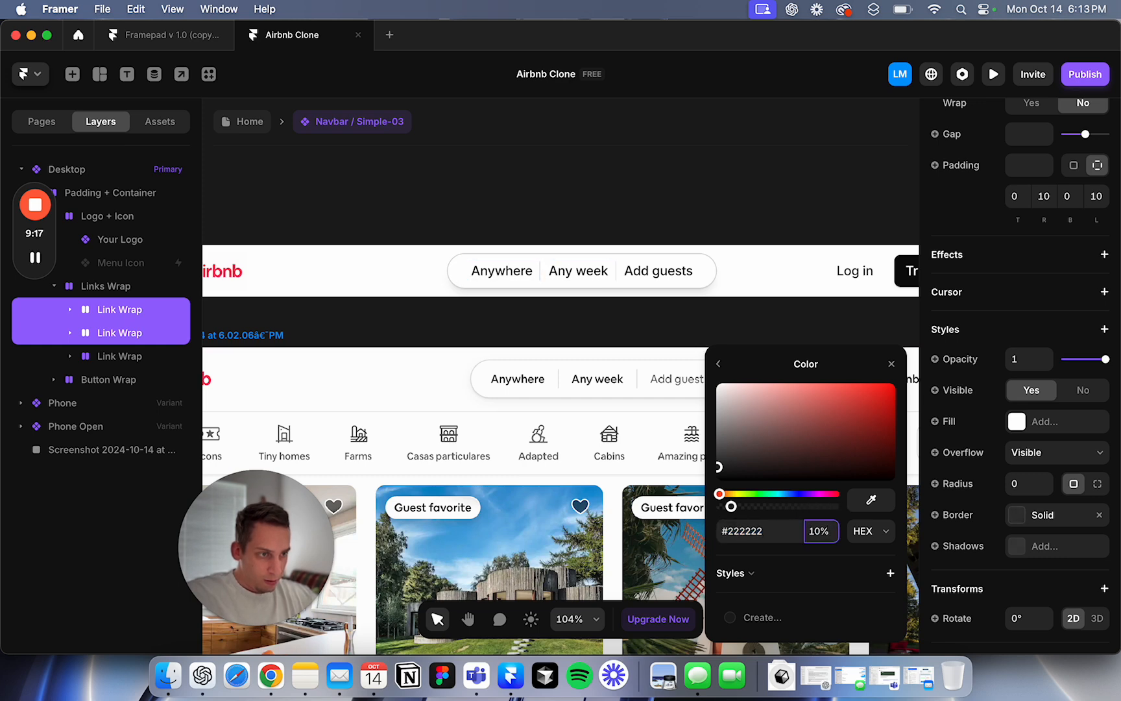
pyautogui.click(688, 161)
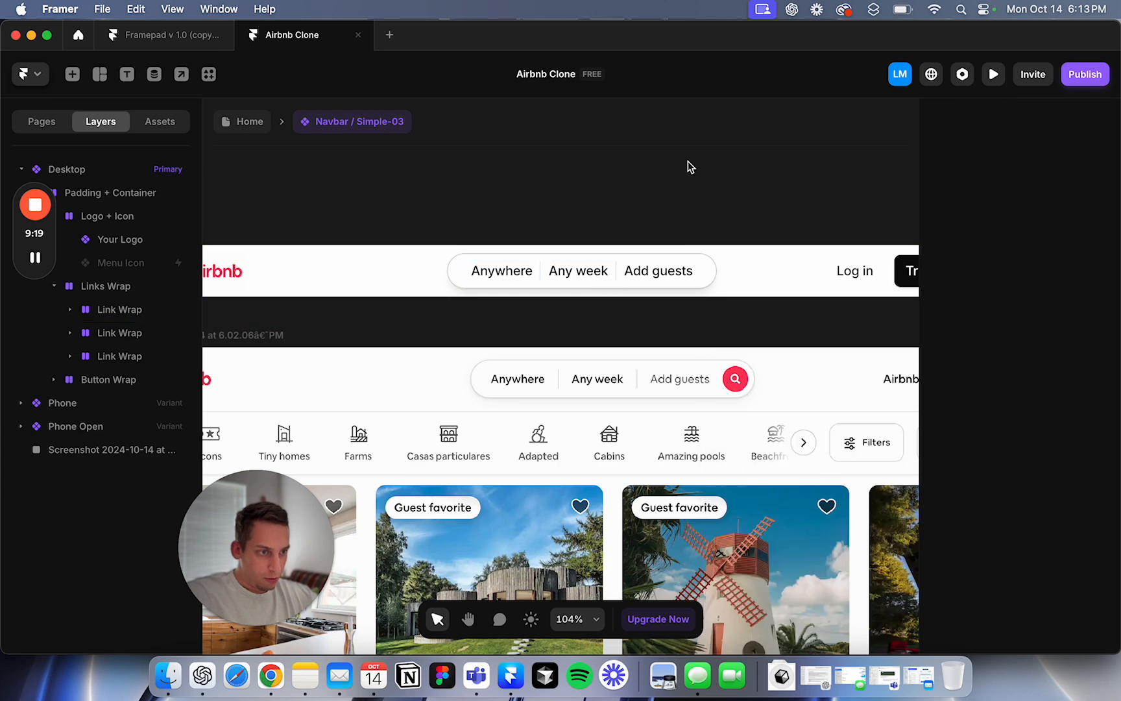
# Step: Place a copy of the Add guests Link Wrap as the first item inside the desktop navbar's Button Wrap
pyautogui.scroll(3, 635, 202)
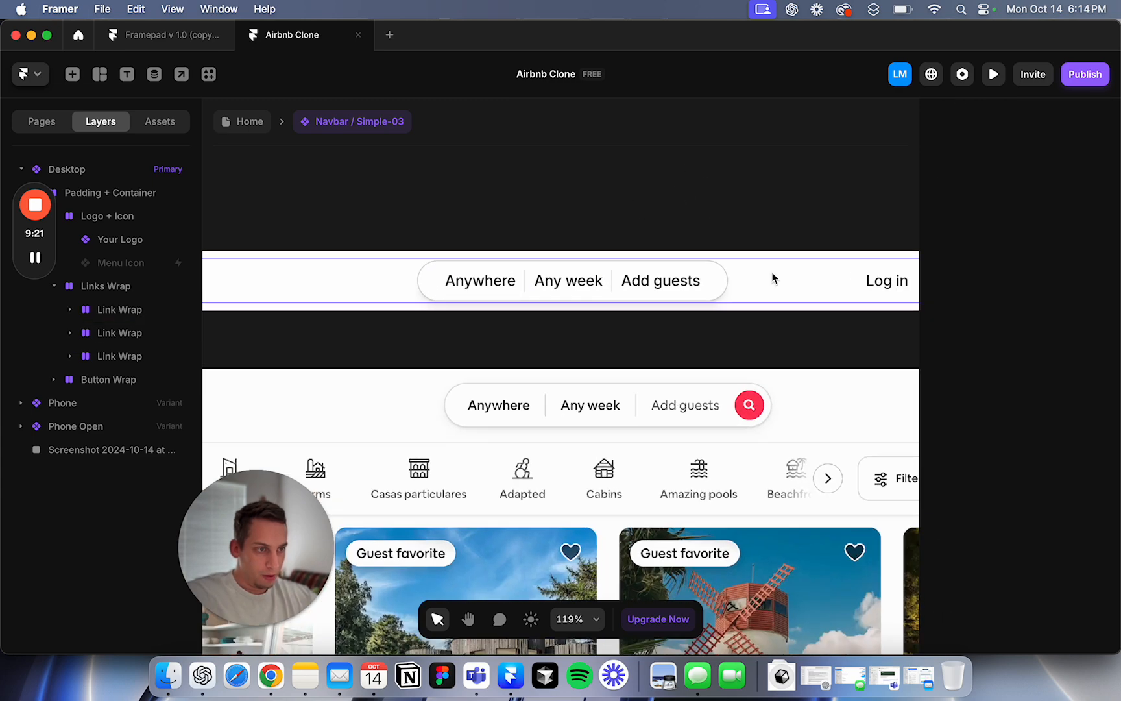
pyautogui.scroll(-5, 720, 250)
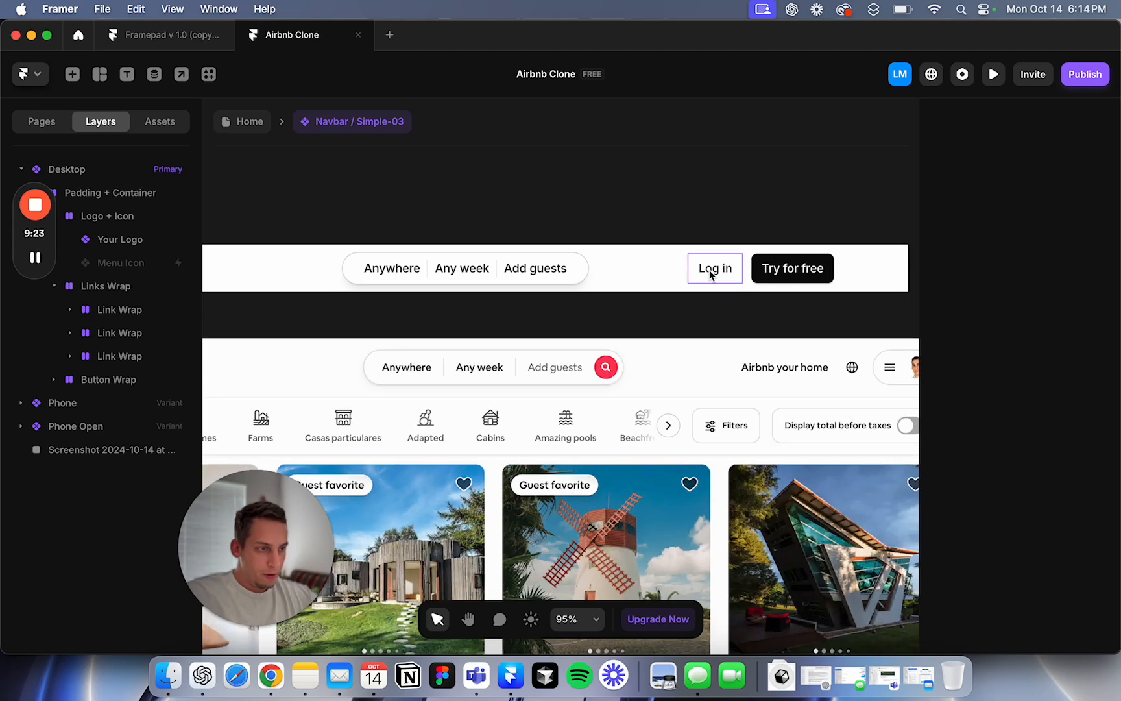
pyautogui.click(712, 271)
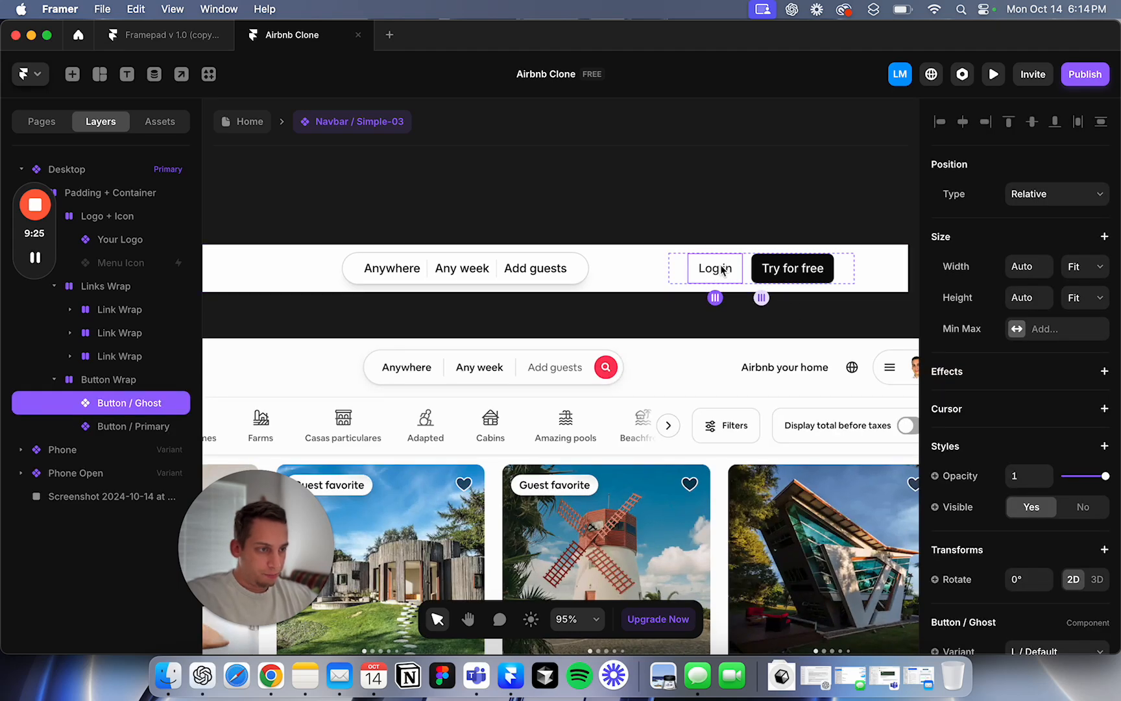
pyautogui.hscroll(4, 722, 272)
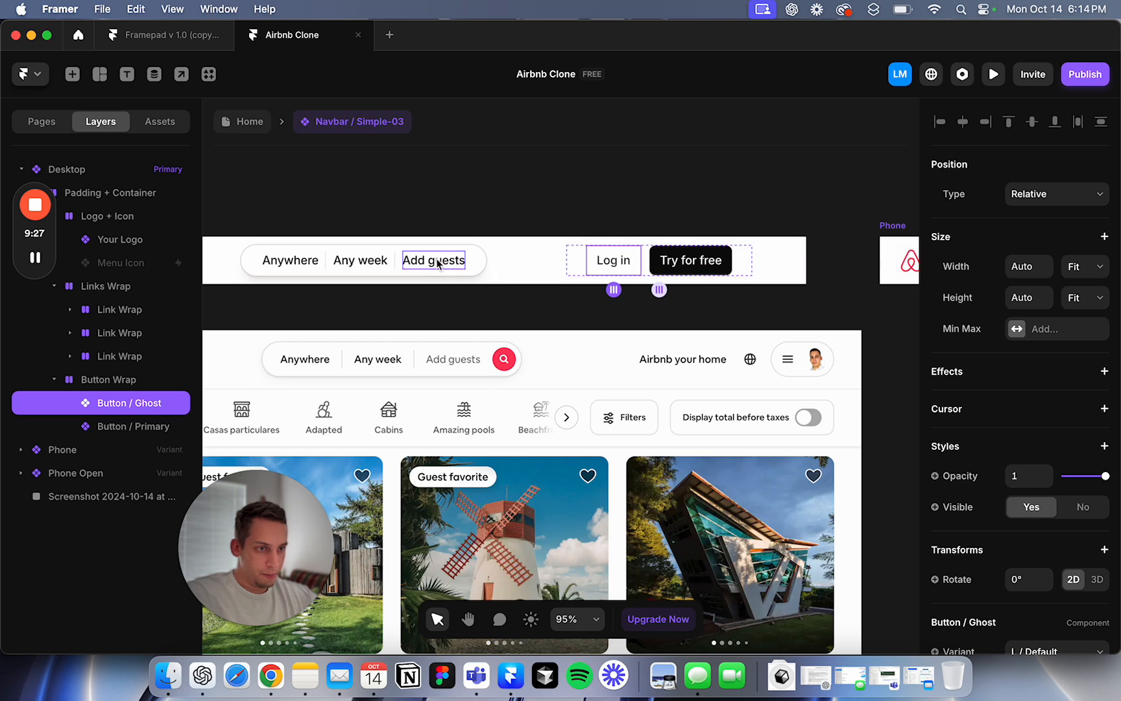
pyautogui.click(437, 263)
pyautogui.moveTo(111, 355); pyautogui.dragTo(114, 425)
# Step: Delete the Log in and Try for free buttons from the Button Wrap
pyautogui.click(662, 262)
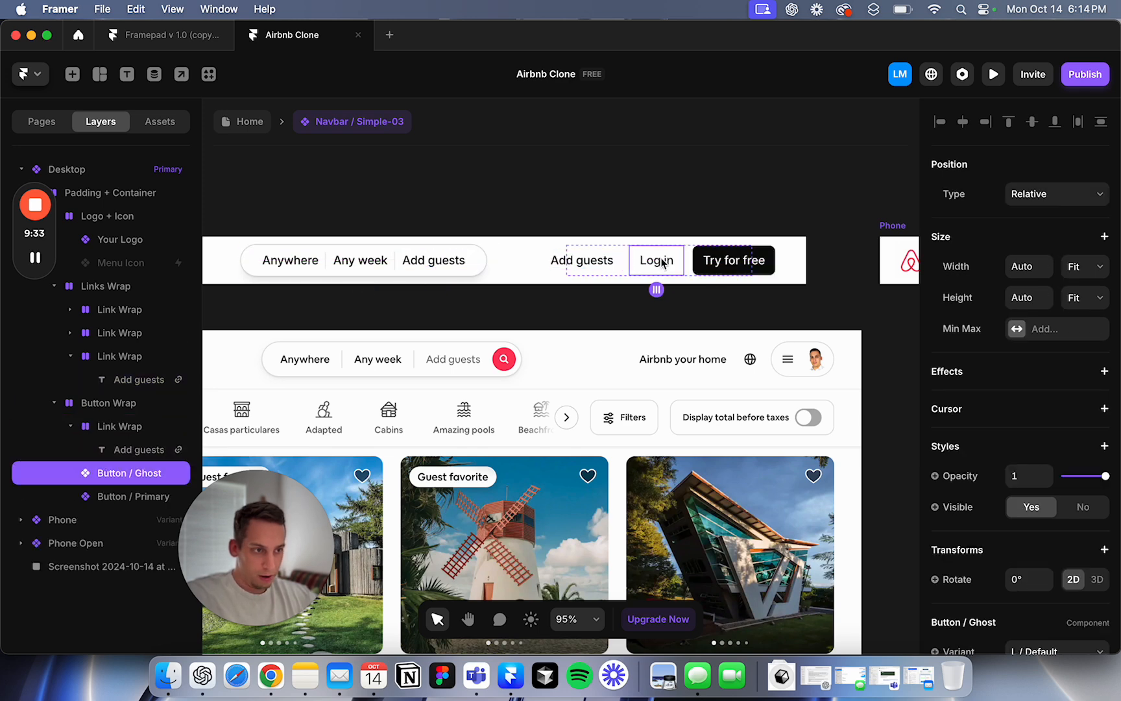
pyautogui.press('Delete')
pyautogui.click(693, 260)
pyautogui.press('Delete')
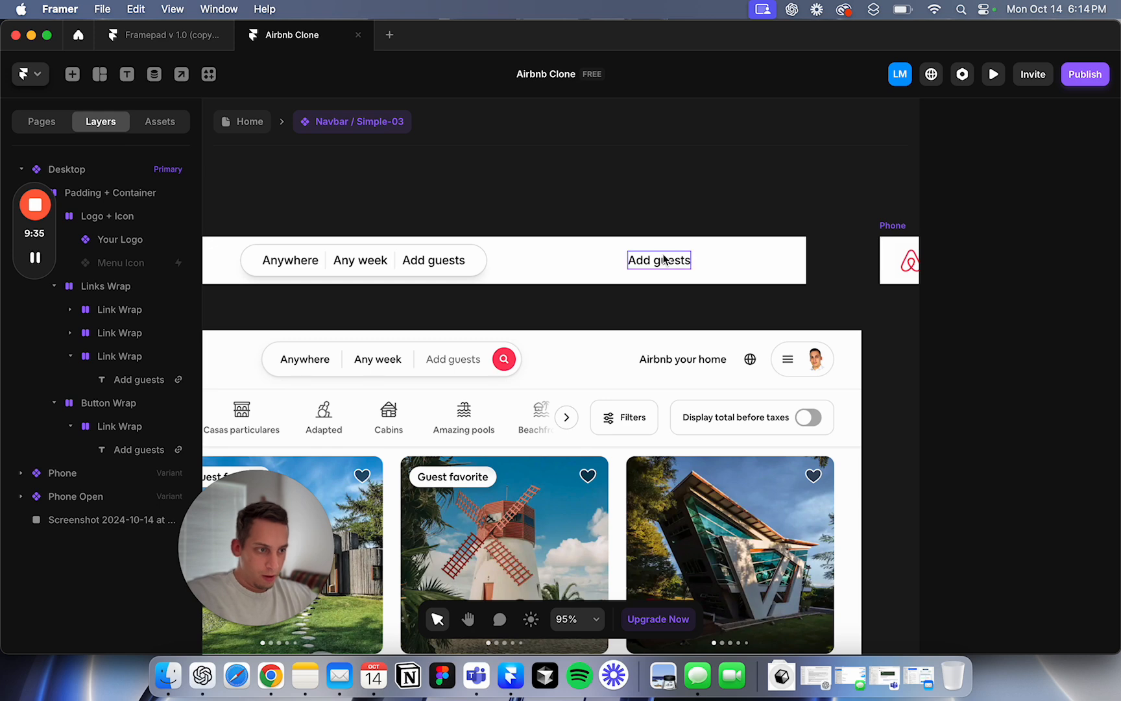
# Step: Change the text of the copied link in the Button Wrap to "Airbnb your home"
pyautogui.click(665, 261)
pyautogui.scroll(-10, 1031, 493)
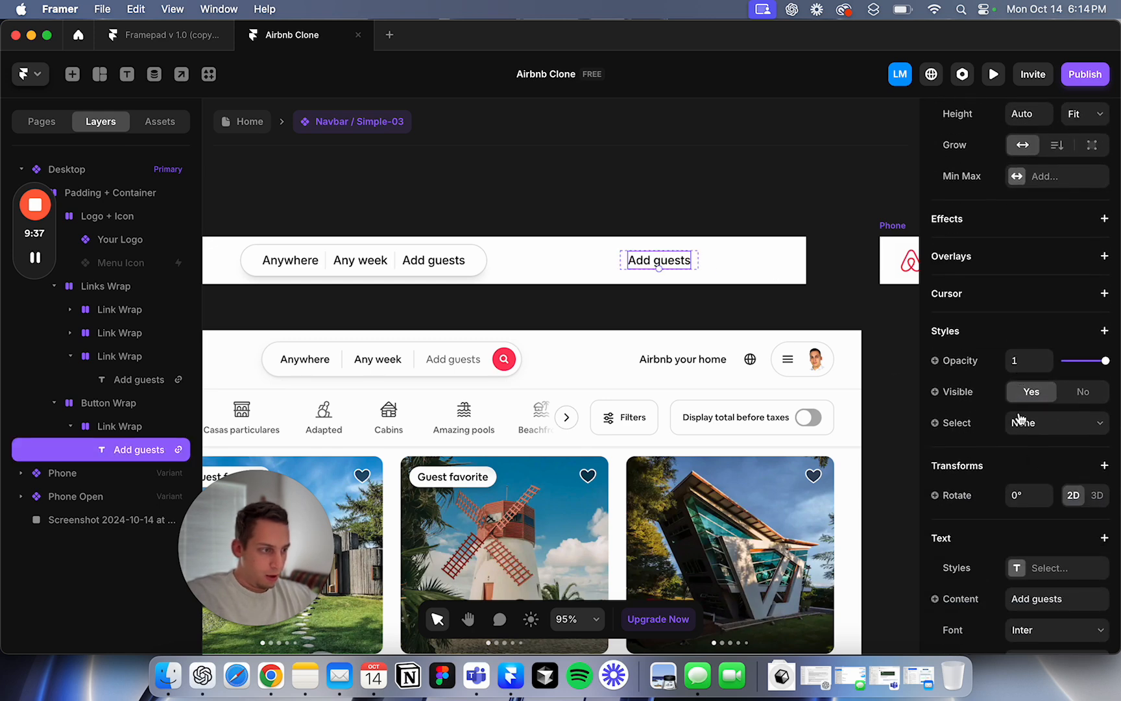
pyautogui.click(1039, 551)
pyautogui.write('Airbnb your home')
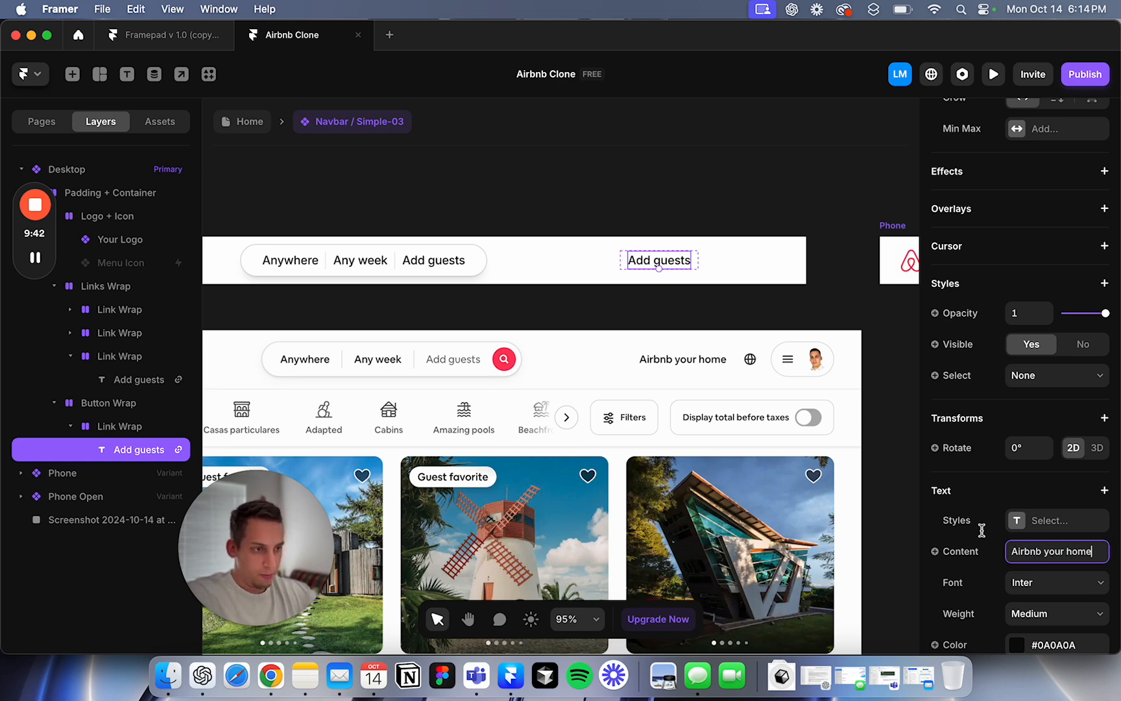
pyautogui.click(788, 158)
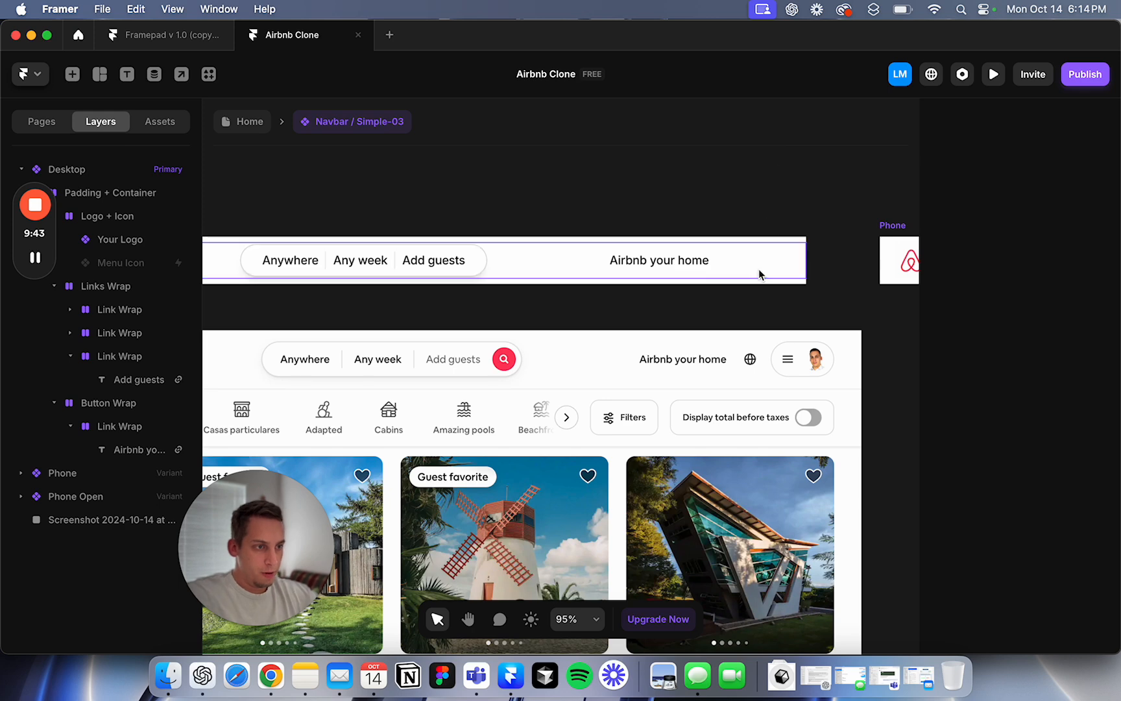
# Step: Set the fixed width of the Button Wrap to 300
pyautogui.click(727, 263)
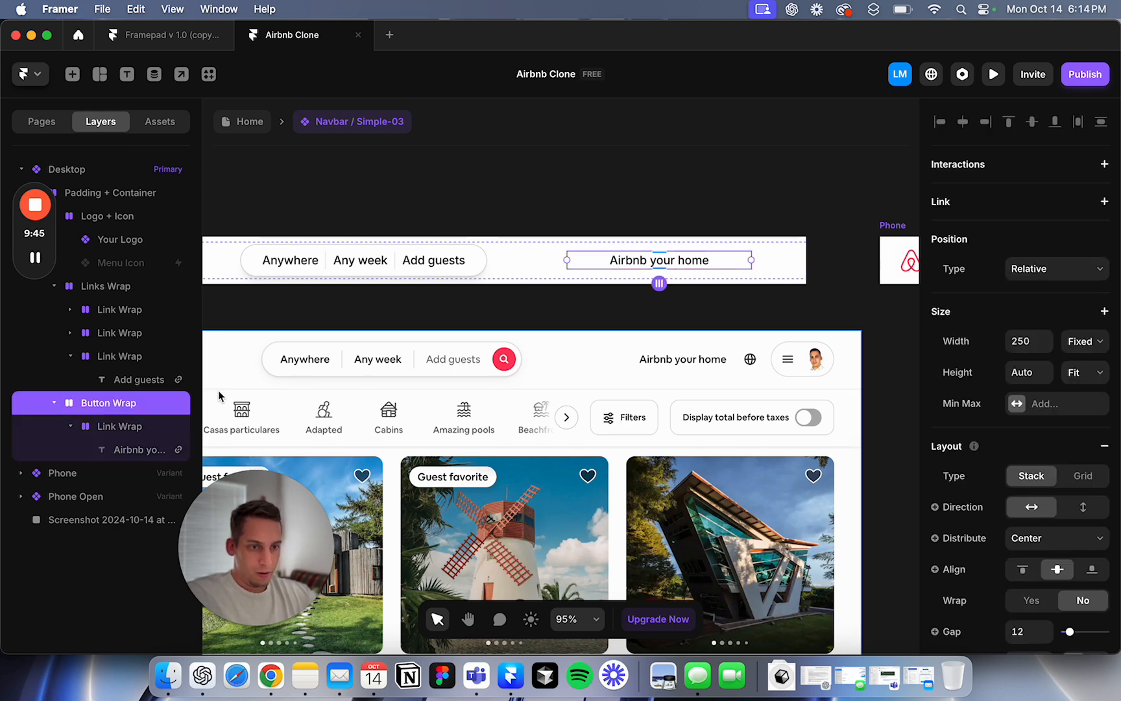
pyautogui.click(137, 423)
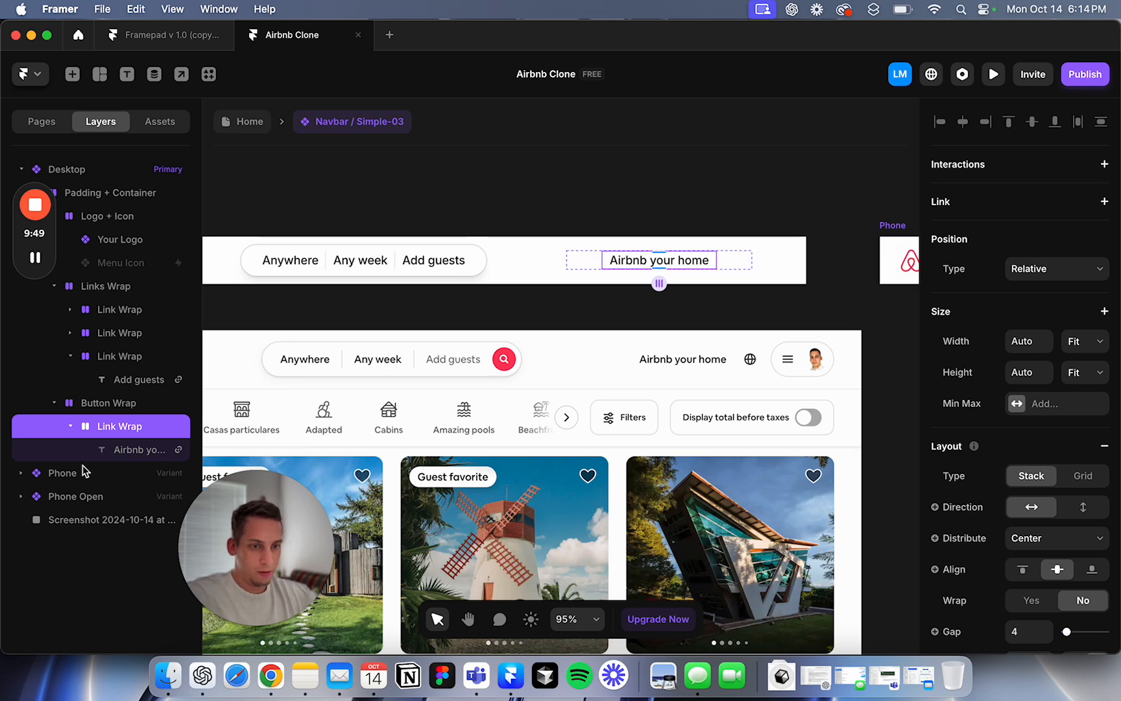
pyautogui.click(105, 405)
pyautogui.click(1021, 342)
pyautogui.hotkey('shift', 'Up')
pyautogui.hotkey('shift', 'Up')
pyautogui.hotkey('shift', 'Up')
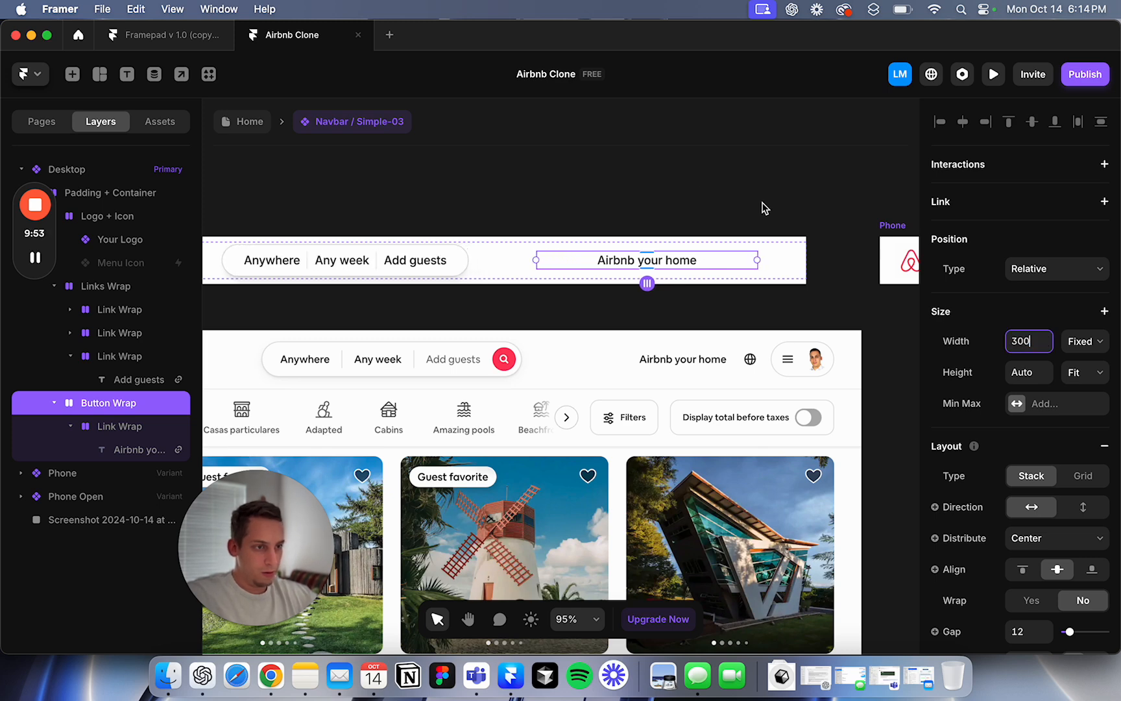
pyautogui.click(680, 173)
pyautogui.scroll(-1, 680, 173)
pyautogui.hscroll(2, 680, 173)
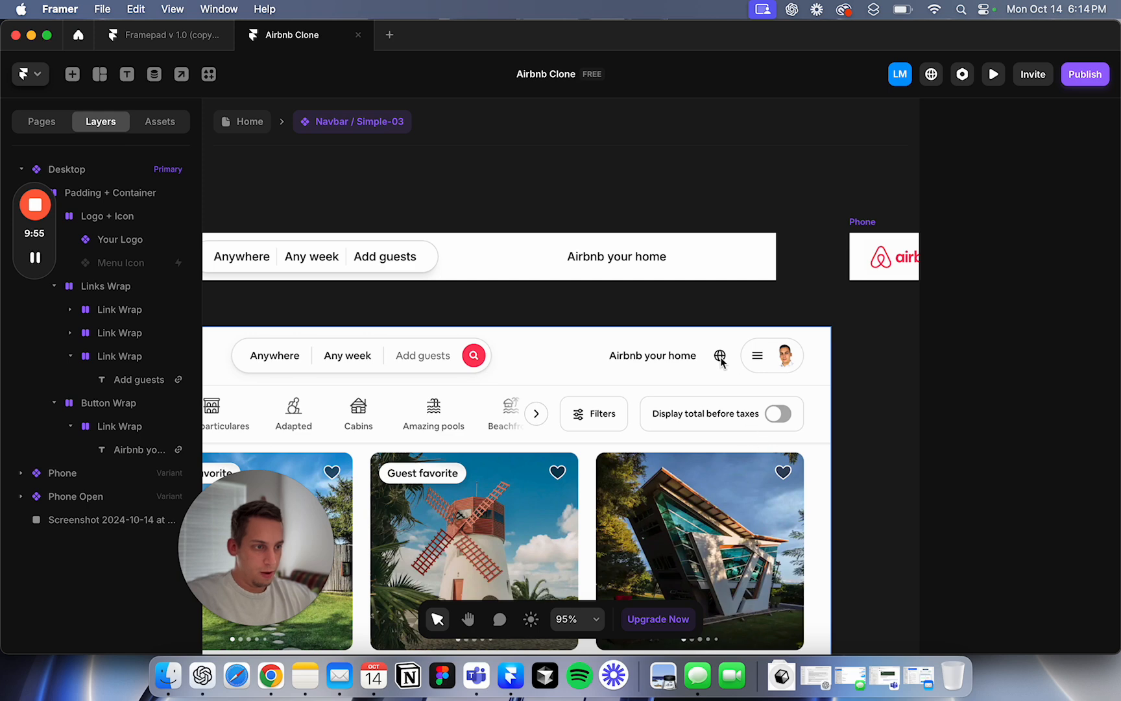
# Step: Switch to the Framepad project and look through its element pages, including Tickers, Misc and Inputs, for icons
pyautogui.hscroll(-5, 700, 267)
pyautogui.click(157, 38)
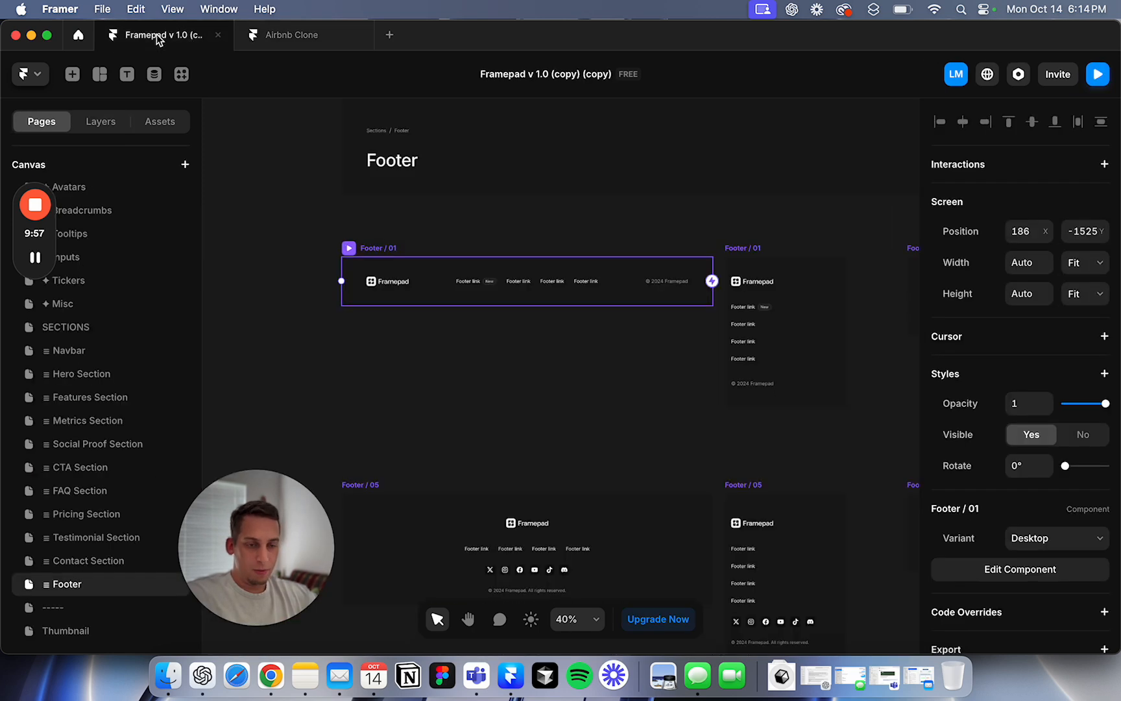
pyautogui.scroll(10, 127, 374)
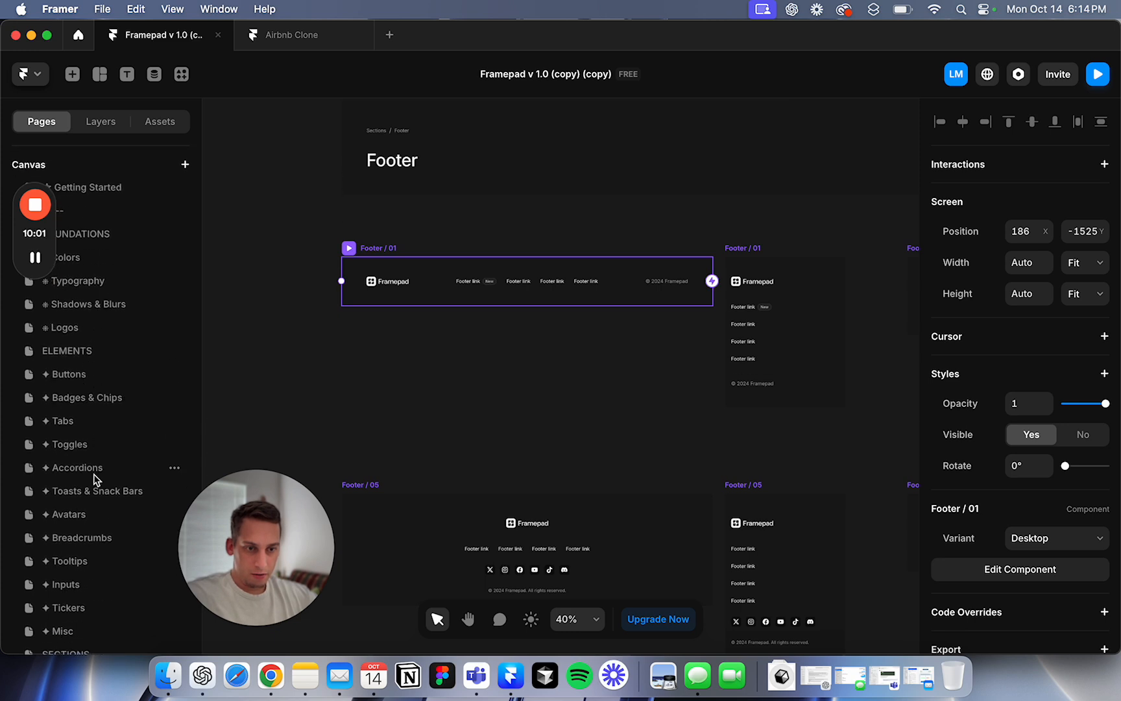
pyautogui.scroll(-3, 95, 479)
pyautogui.scroll(2, 107, 190)
pyautogui.press('super+space')
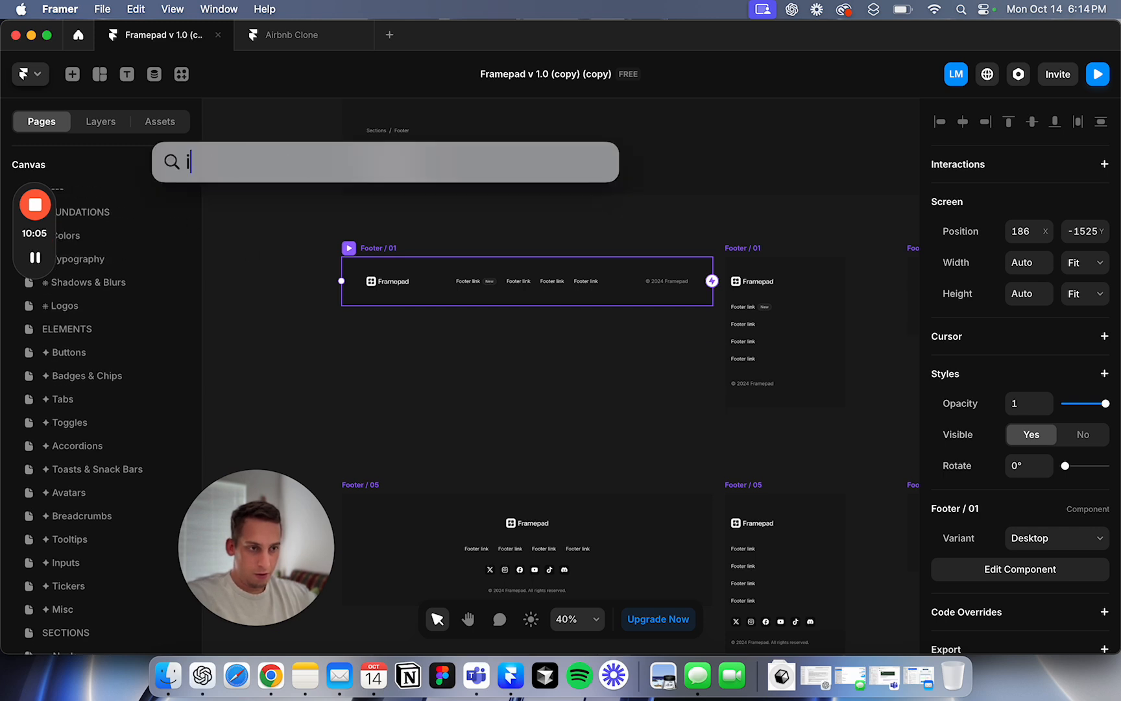
pyautogui.press('Escape')
pyautogui.scroll(-2, 123, 486)
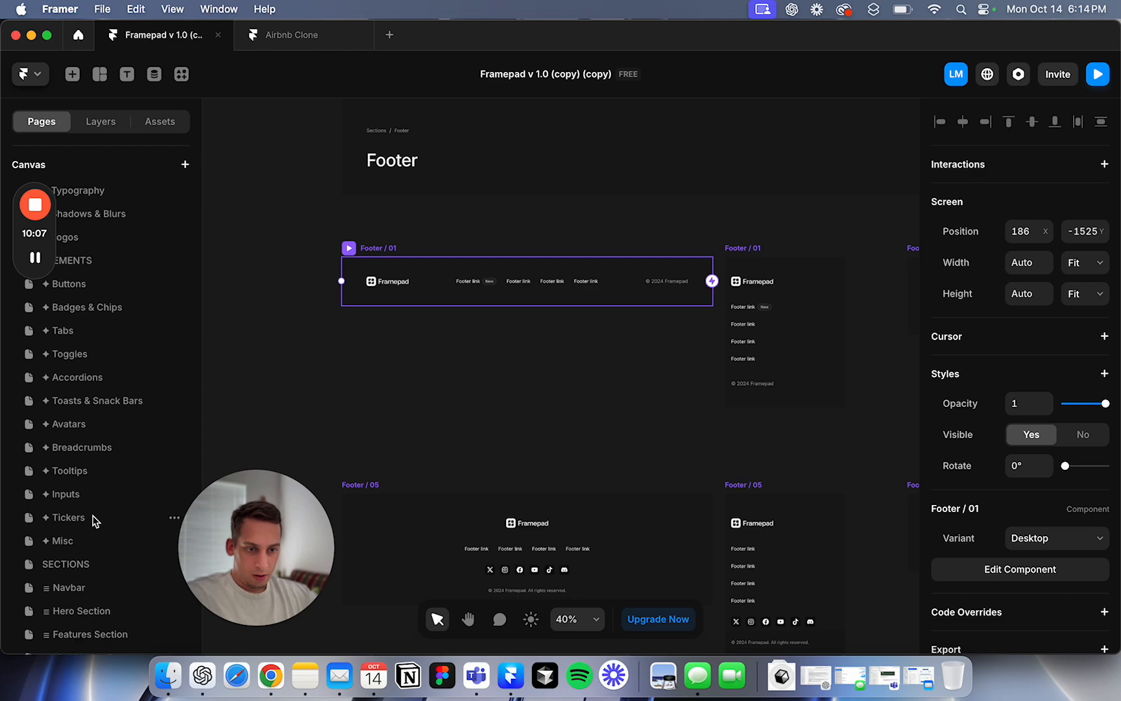
pyautogui.click(97, 517)
pyautogui.click(91, 540)
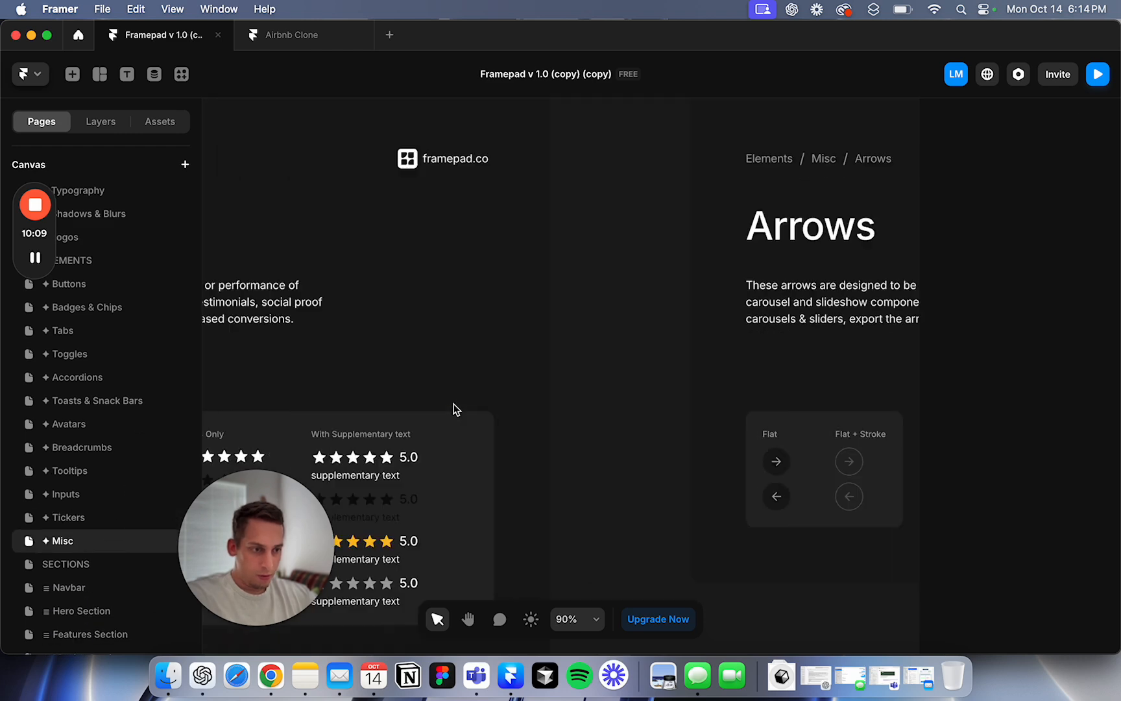
pyautogui.click(127, 516)
pyautogui.click(116, 495)
# Step: Return to the Airbnb Clone project, search the insertable elements for "icon" and insert a Material icon
pyautogui.click(303, 43)
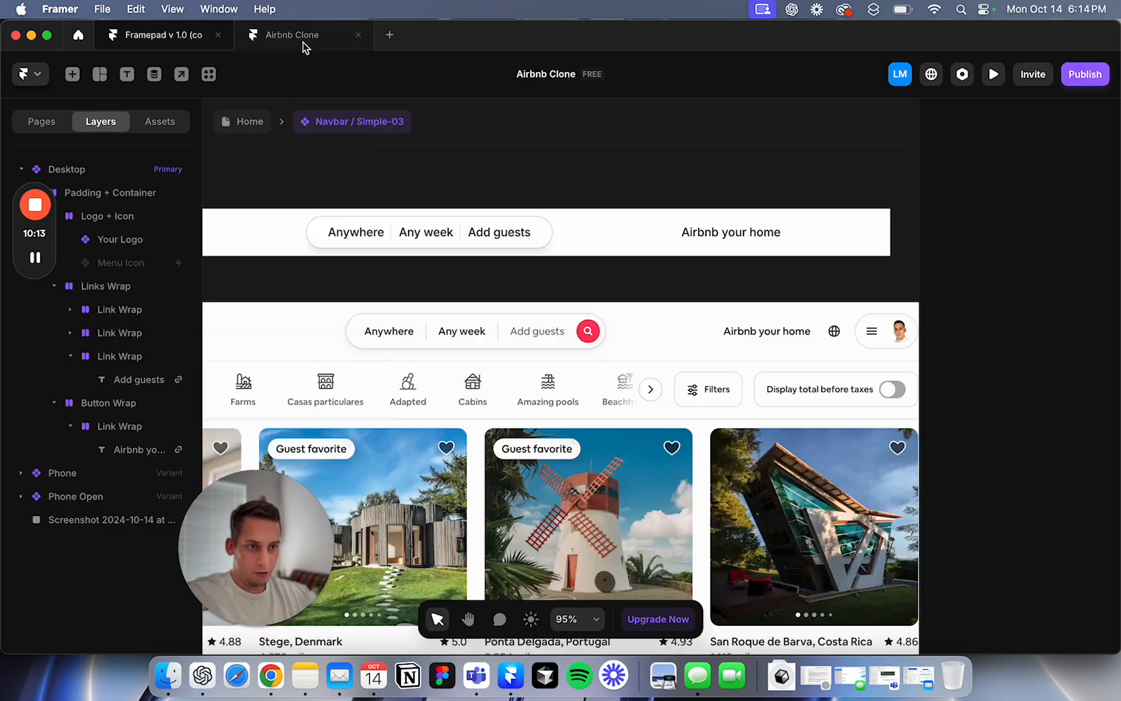
pyautogui.click(73, 75)
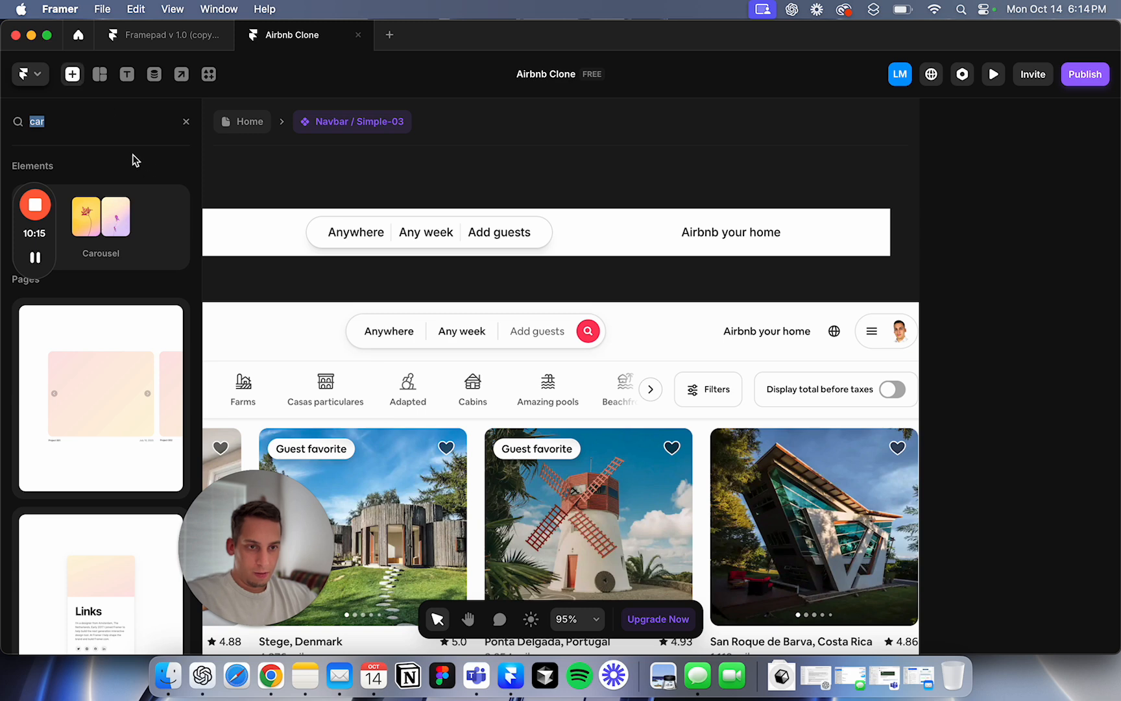
pyautogui.write('icon')
pyautogui.scroll(-6, 172, 279)
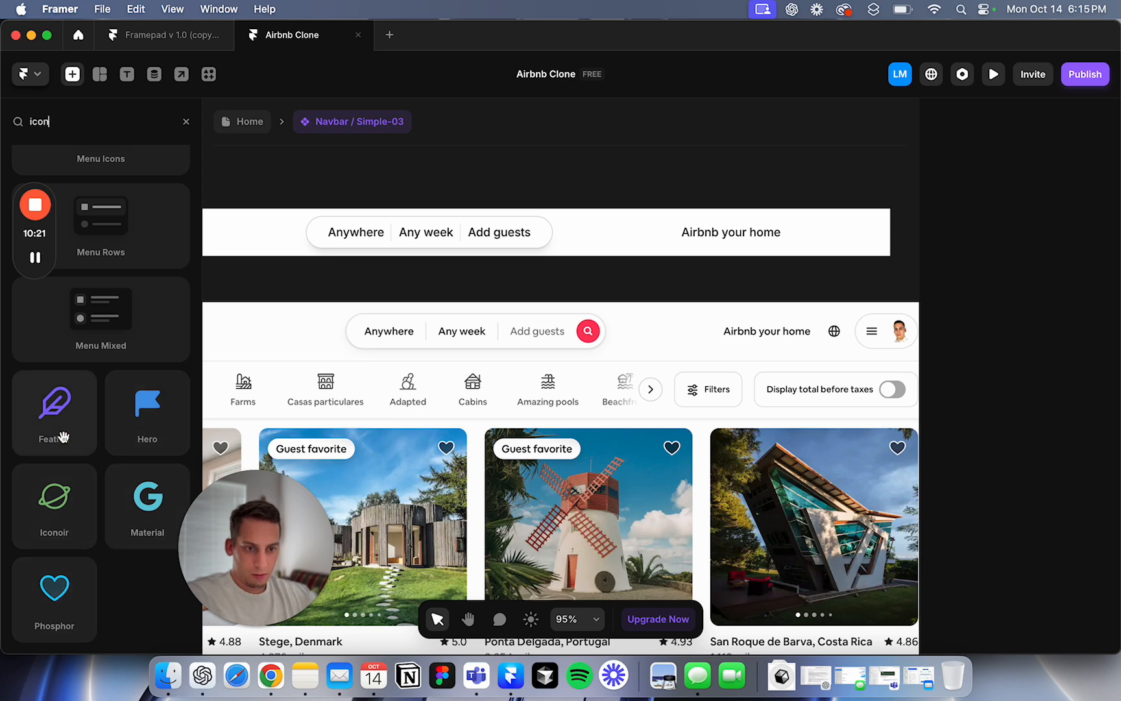
pyautogui.click(112, 528)
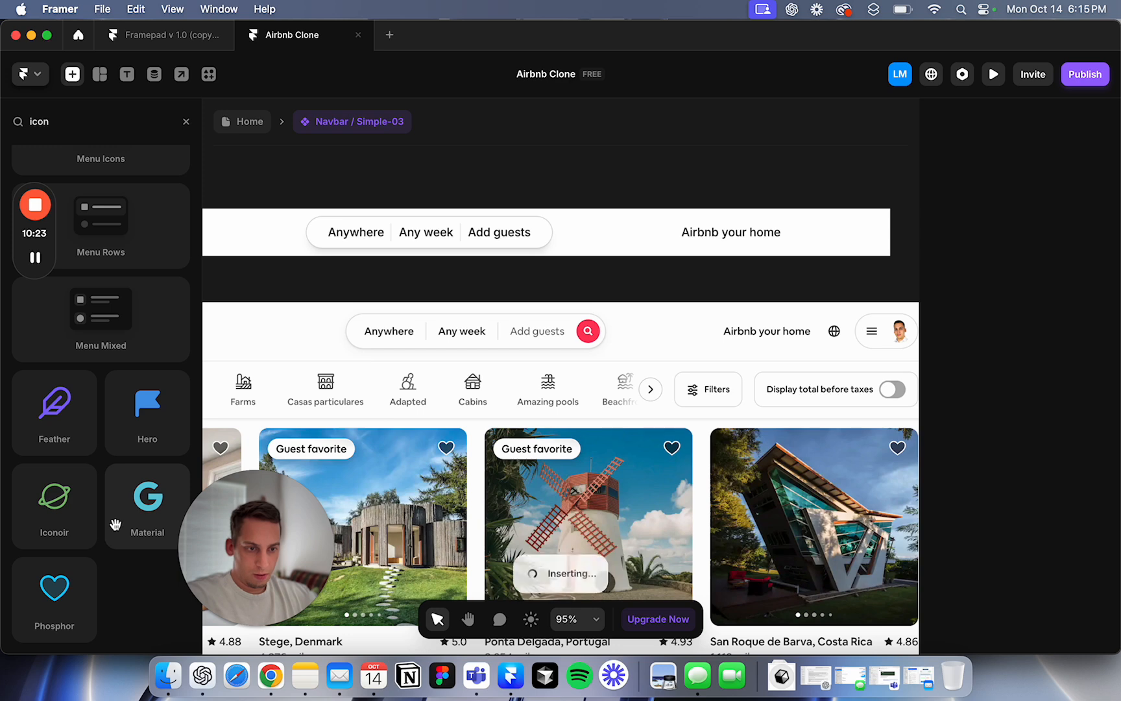
# Step: Change the inserted Material icon to the Language globe
pyautogui.hscroll(5, 429, 436)
pyautogui.scroll(-4, 1038, 532)
pyautogui.click(1040, 406)
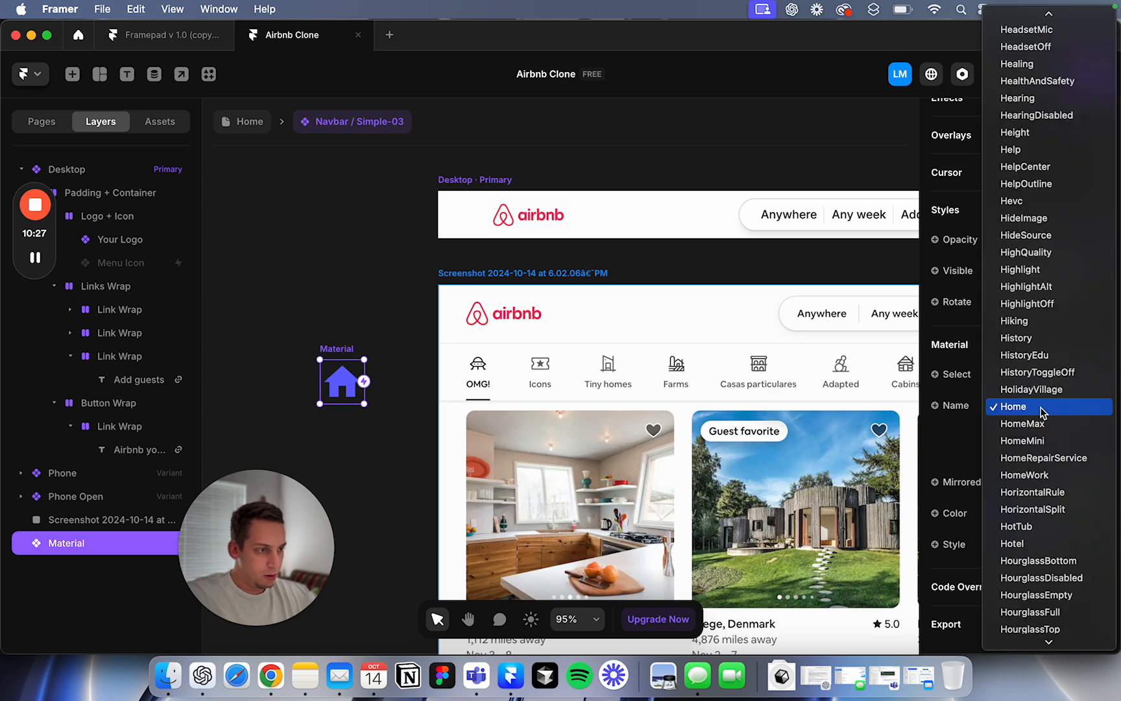
pyautogui.press('g')
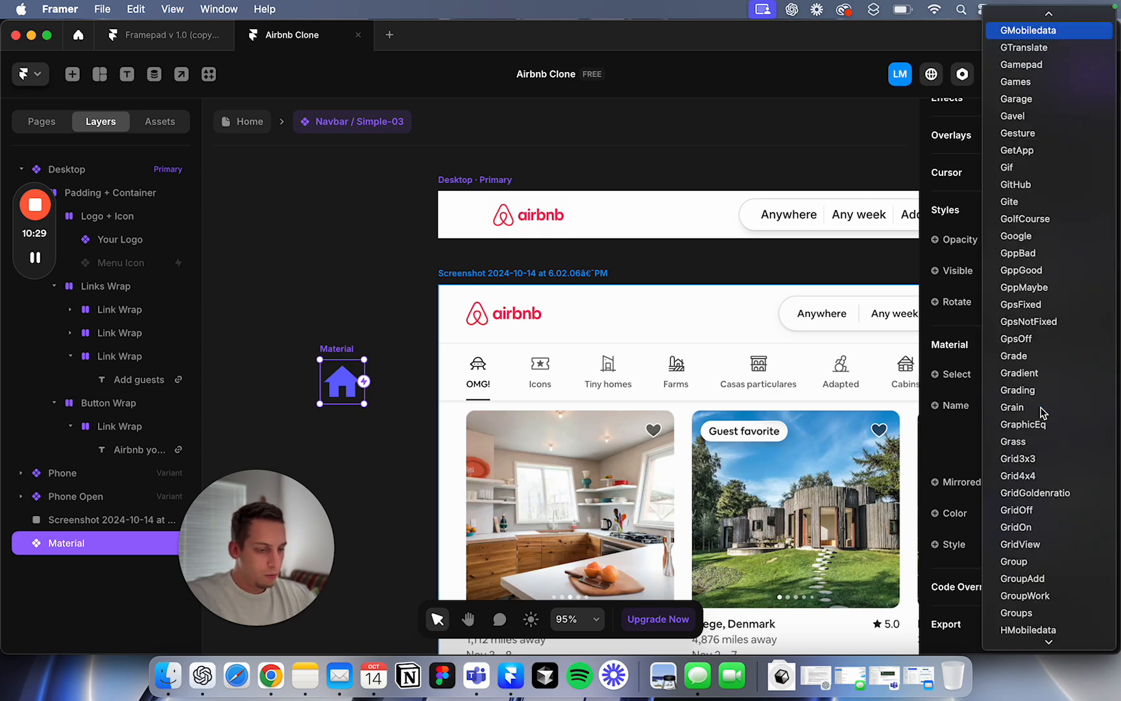
pyautogui.write('world')
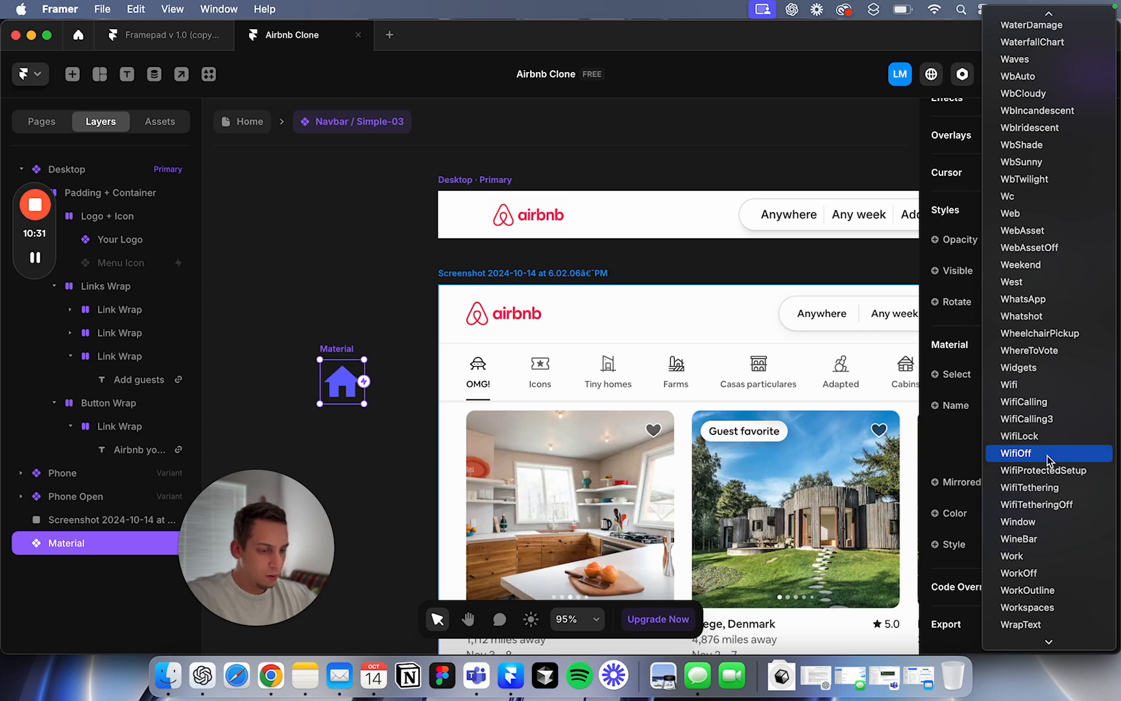
pyautogui.write('g')
pyautogui.scroll(2, 1019, 266)
pyautogui.write('lang')
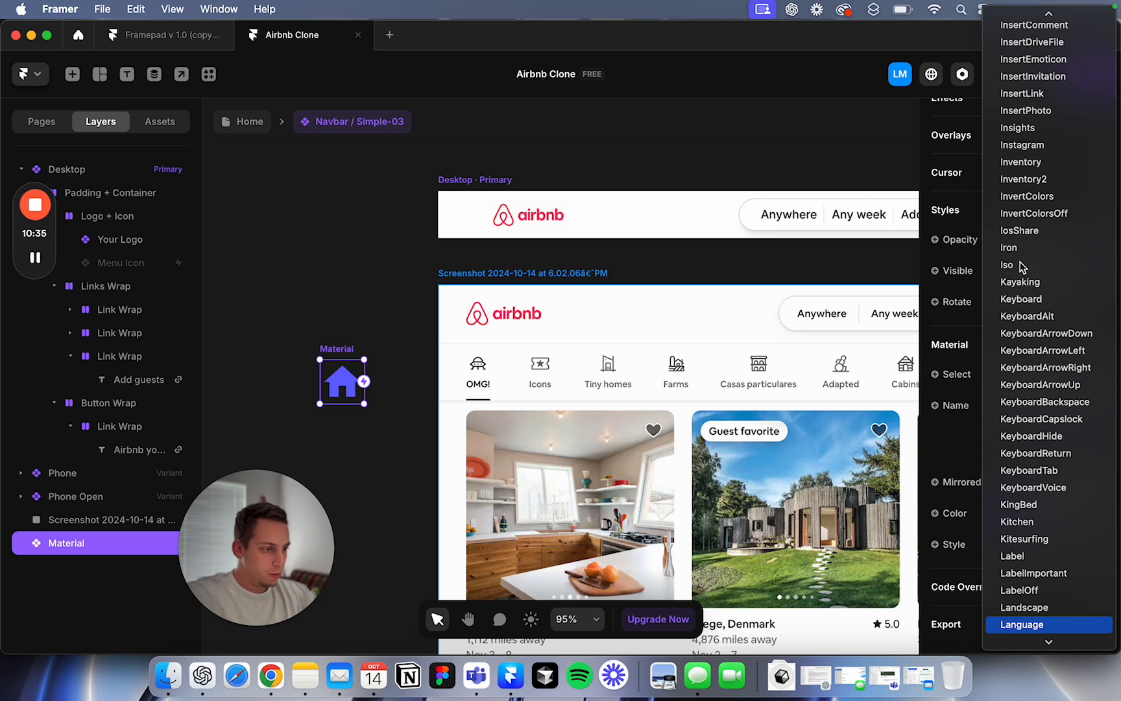
pyautogui.scroll(-1, 1061, 564)
pyautogui.click(1042, 592)
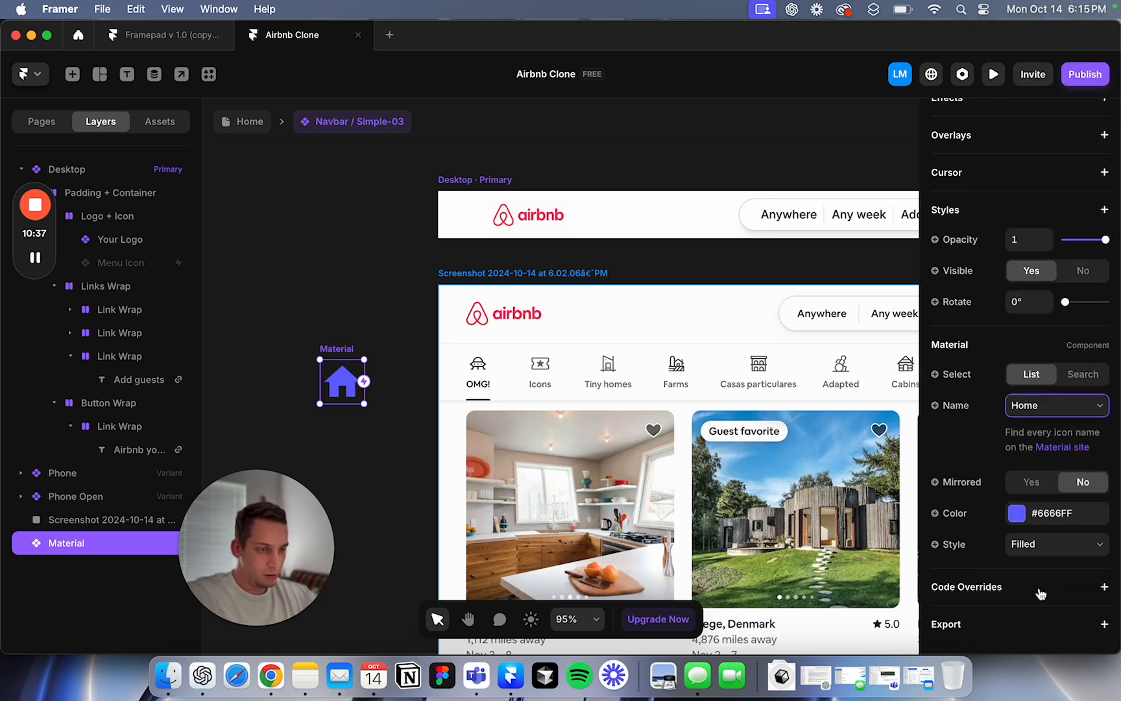
pyautogui.scroll(-5, 379, 367)
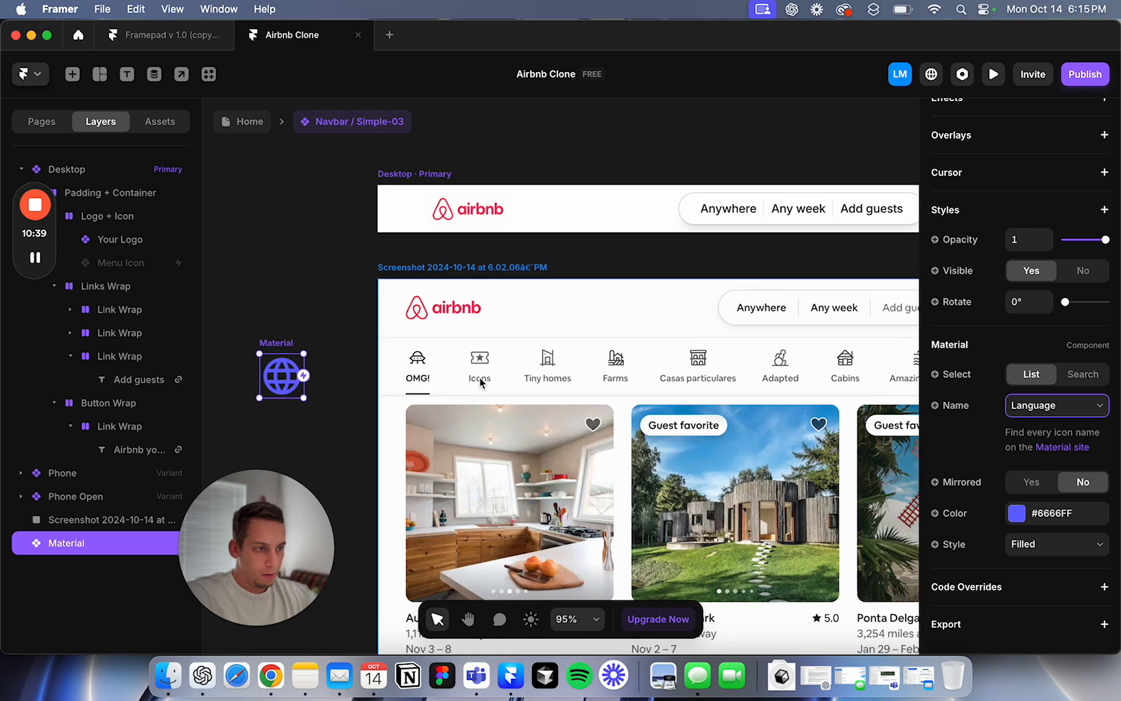
# Step: Move the globe icon into the Button Wrap after "Airbnb your home" and shrink it to about the text's height
pyautogui.moveTo(349, 356)
pyautogui.mouseDown()
pyautogui.moveTo(479, 344)
pyautogui.moveTo(902, 254)
pyautogui.moveTo(913, 233)
pyautogui.moveTo(895, 259)
pyautogui.moveTo(795, 279)
pyautogui.moveTo(796, 268)
pyautogui.mouseUp()
pyautogui.scroll(3, 816, 218)
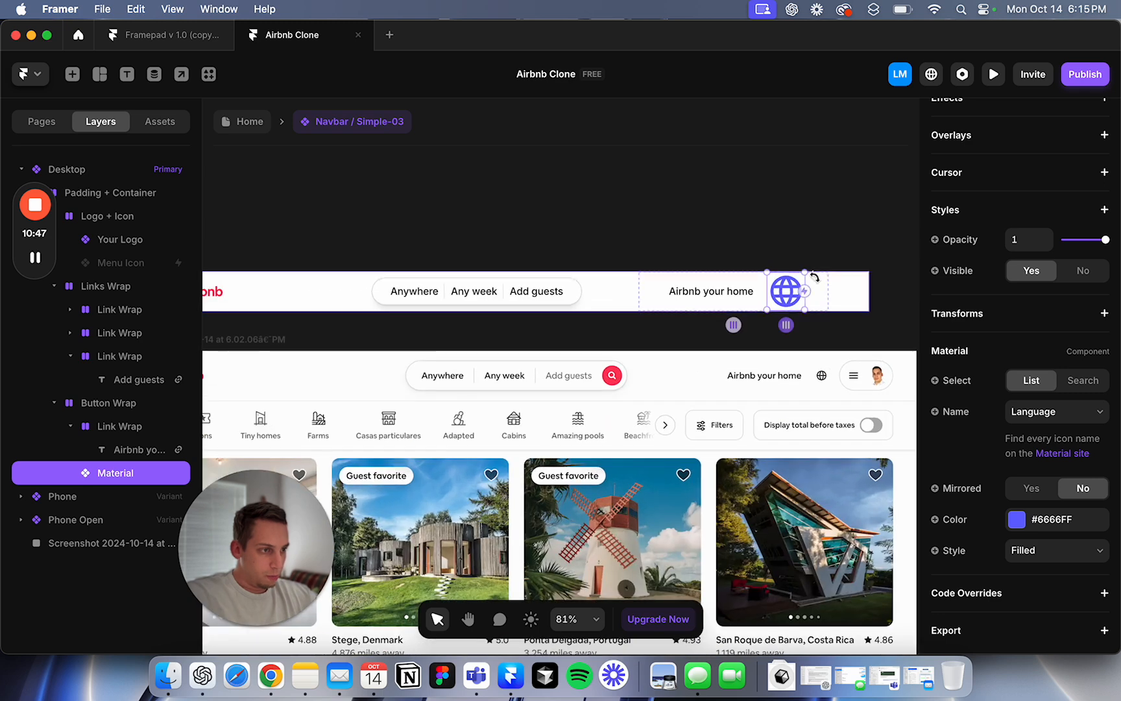
pyautogui.moveTo(789, 271); pyautogui.dragTo(788, 284)
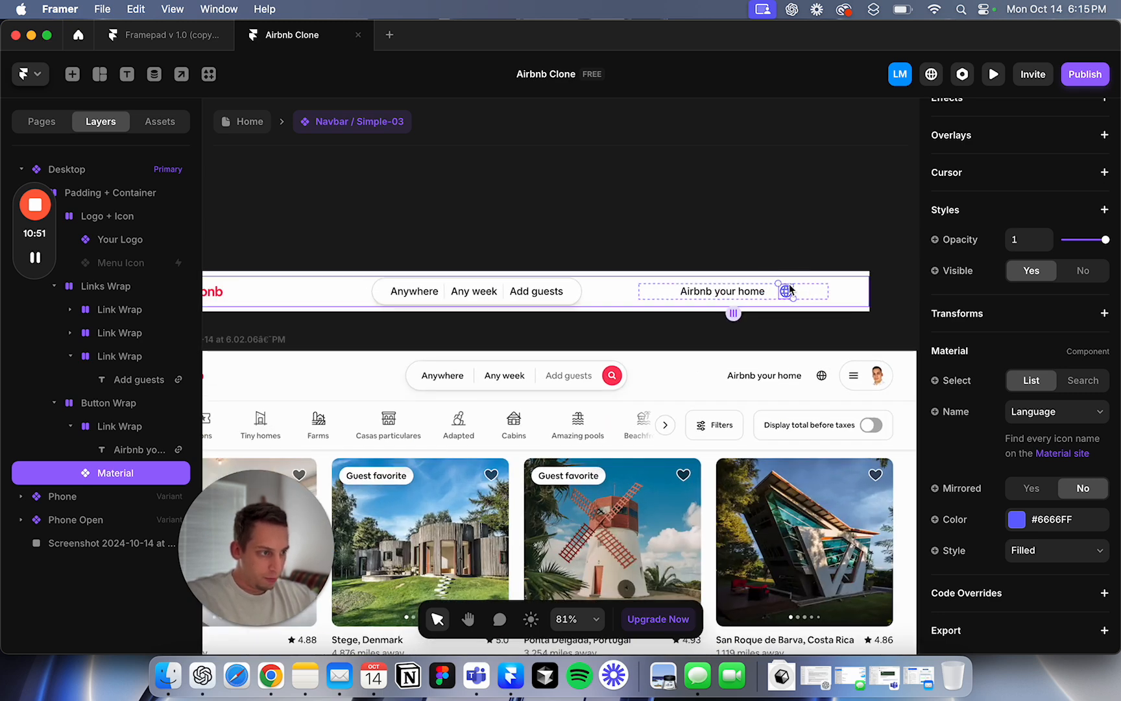
# Step: Set the globe icon's color to dark gray #474747
pyautogui.click(1016, 521)
pyautogui.write('#111111')
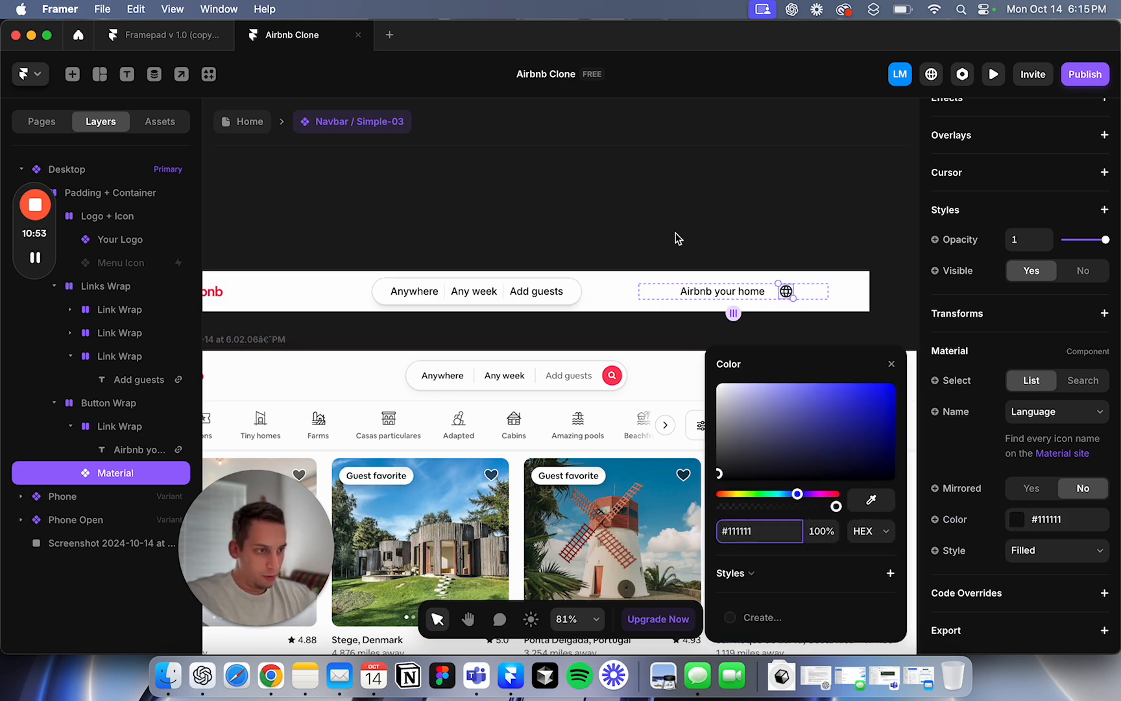
pyautogui.scroll(5, 586, 364)
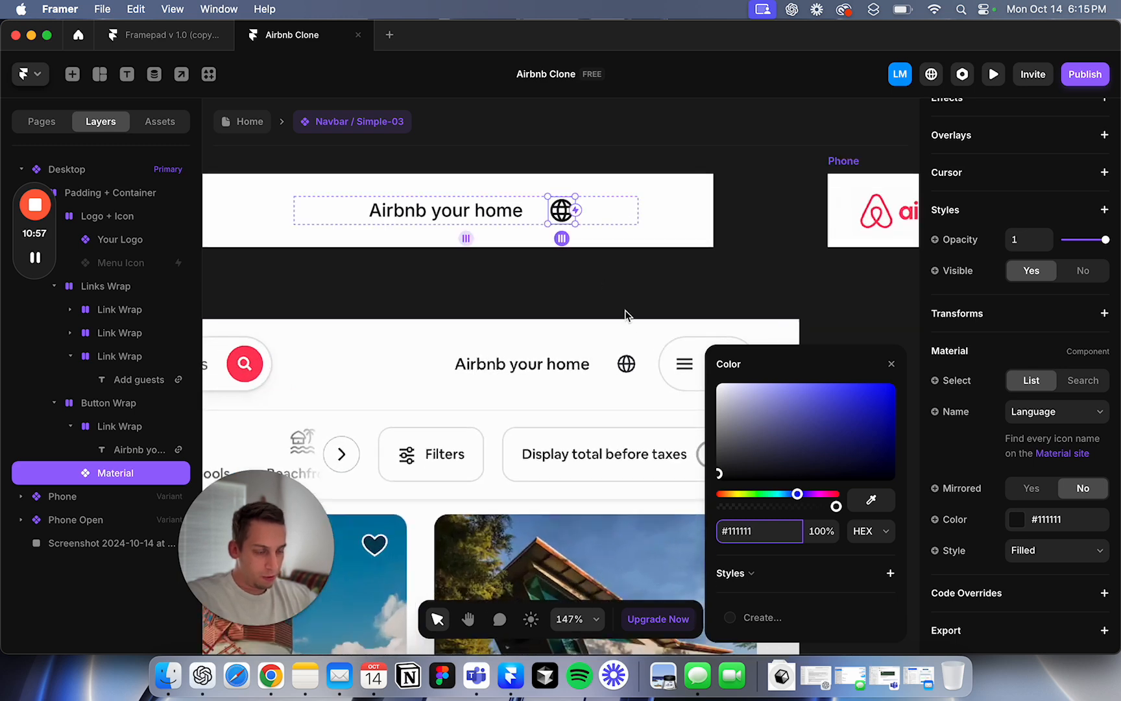
pyautogui.moveTo(742, 472); pyautogui.dragTo(710, 451)
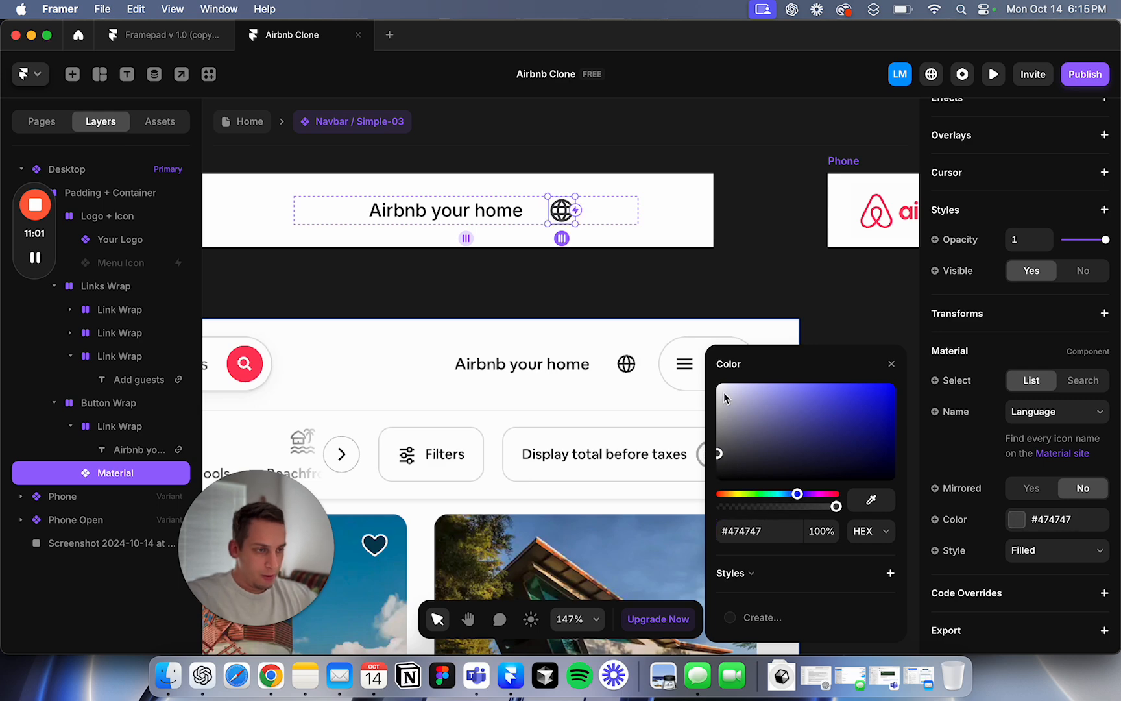
pyautogui.click(764, 223)
pyautogui.click(595, 219)
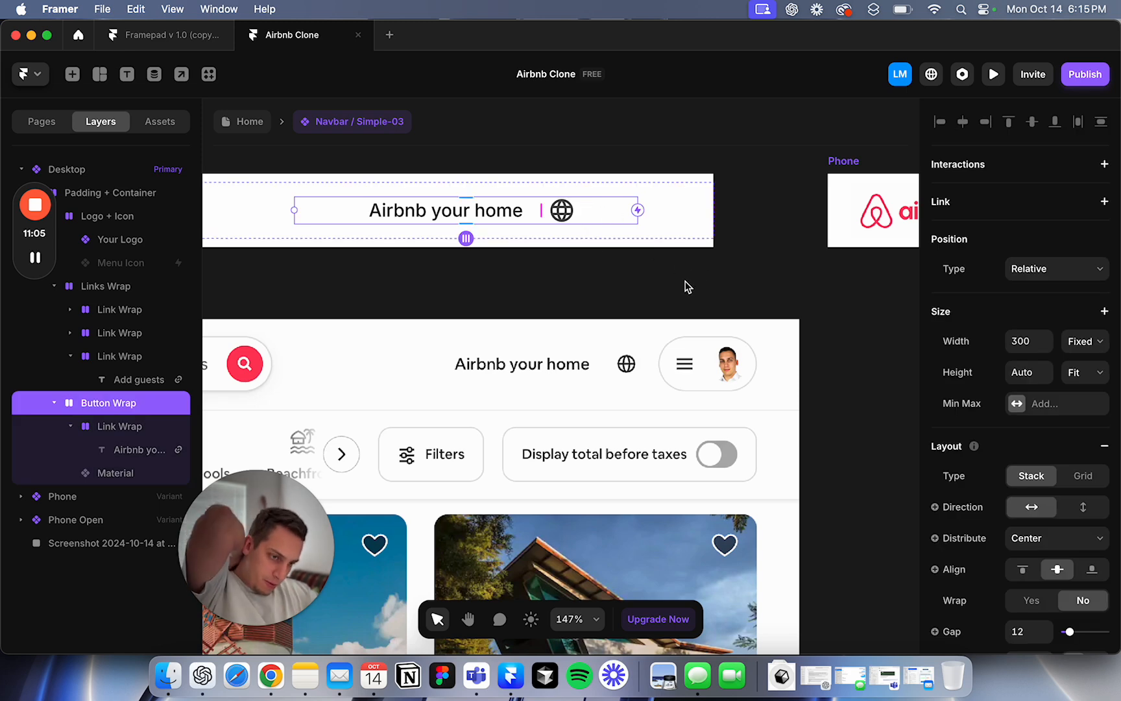
pyautogui.click(676, 321)
pyautogui.scroll(-5, 661, 275)
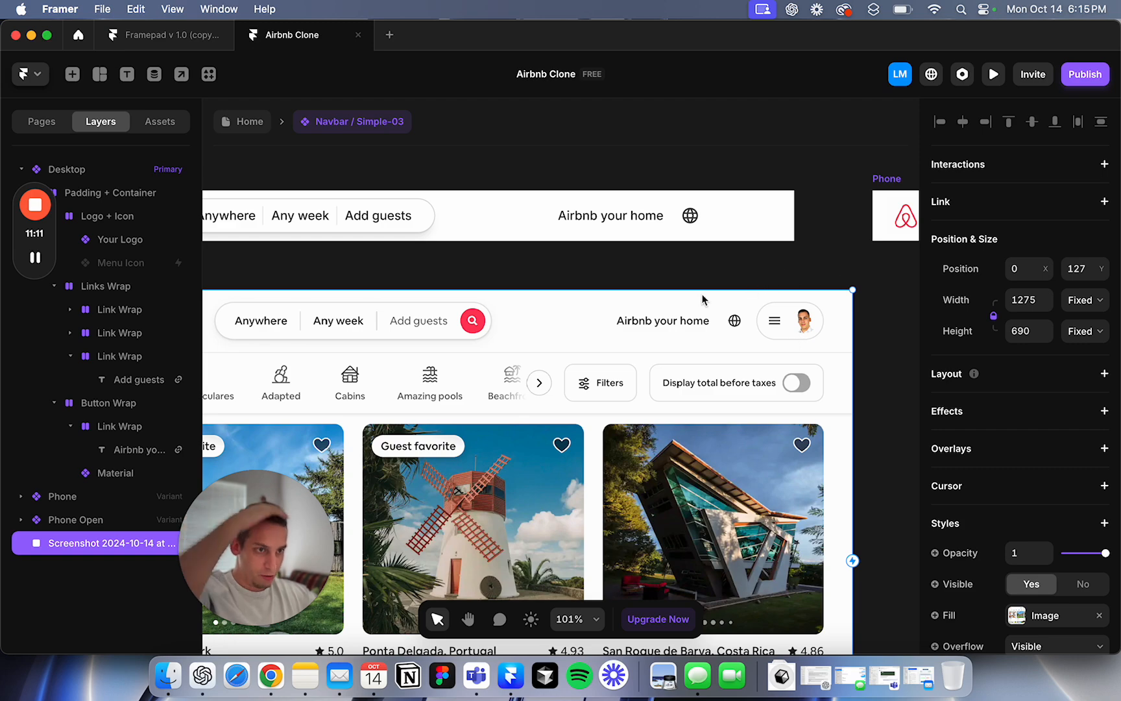
# Step: Duplicate the pill-shaped Links Wrap into the Button Wrap, placing the copy after the globe icon
pyautogui.click(427, 224)
pyautogui.hscroll(-5, 425, 225)
pyautogui.hscroll(3, 430, 225)
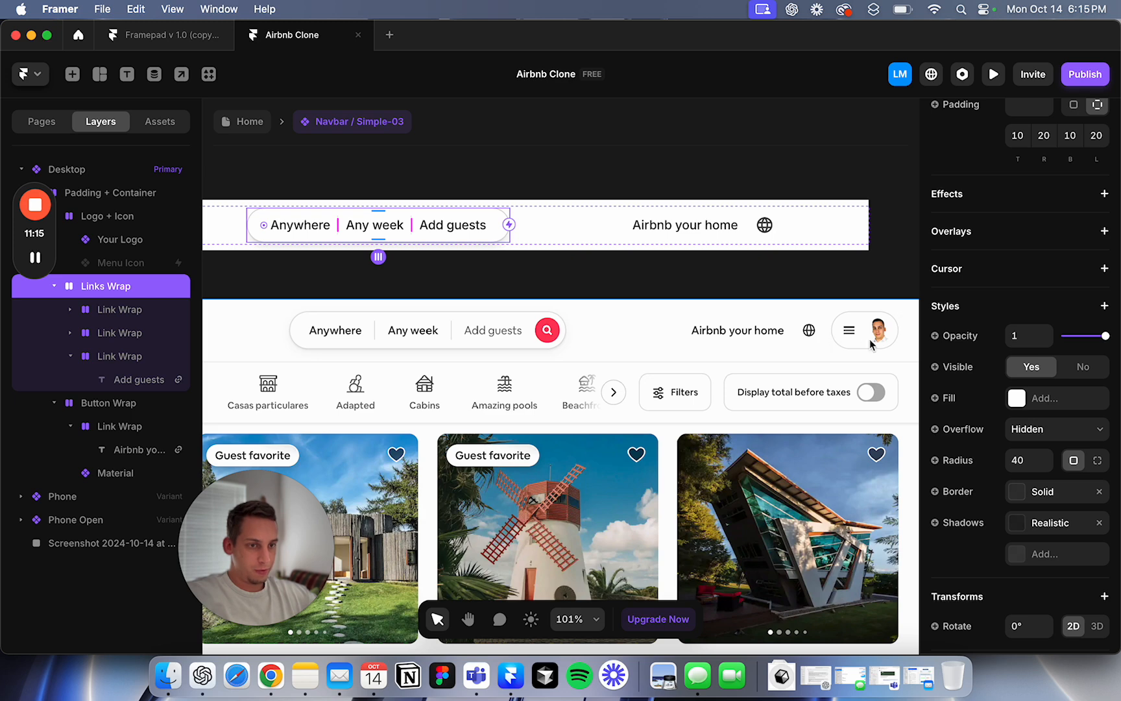
pyautogui.moveTo(99, 292); pyautogui.dragTo(110, 422)
pyautogui.click(70, 426)
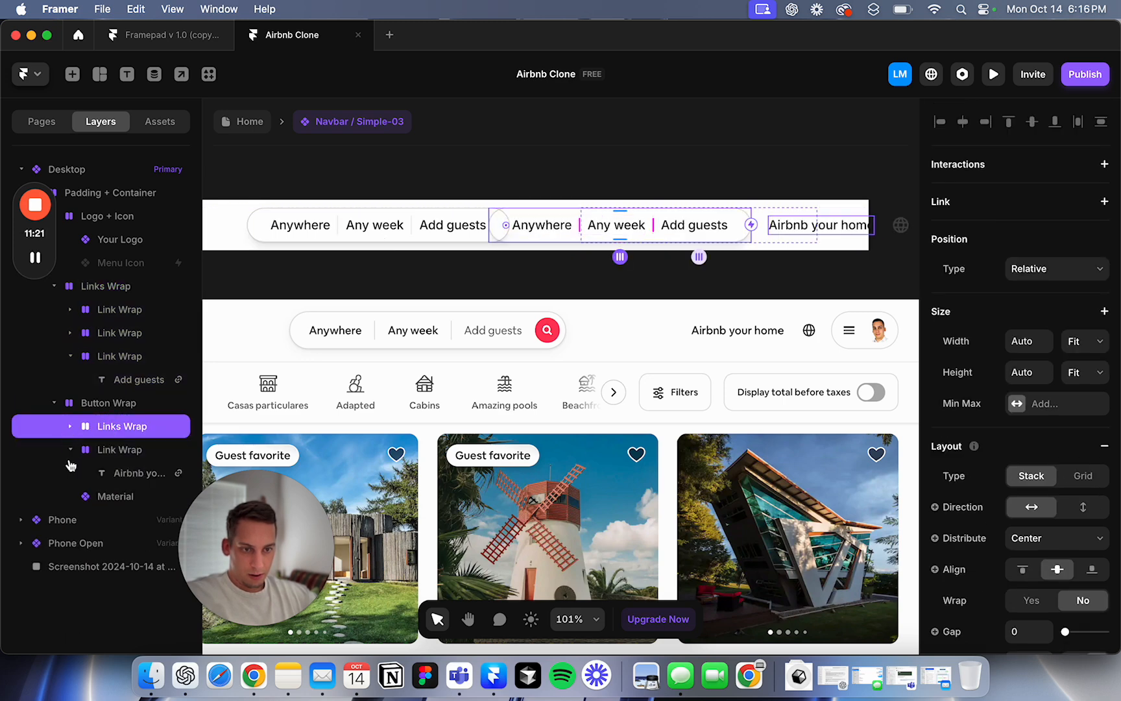
pyautogui.click(70, 450)
pyautogui.moveTo(118, 426); pyautogui.dragTo(118, 482)
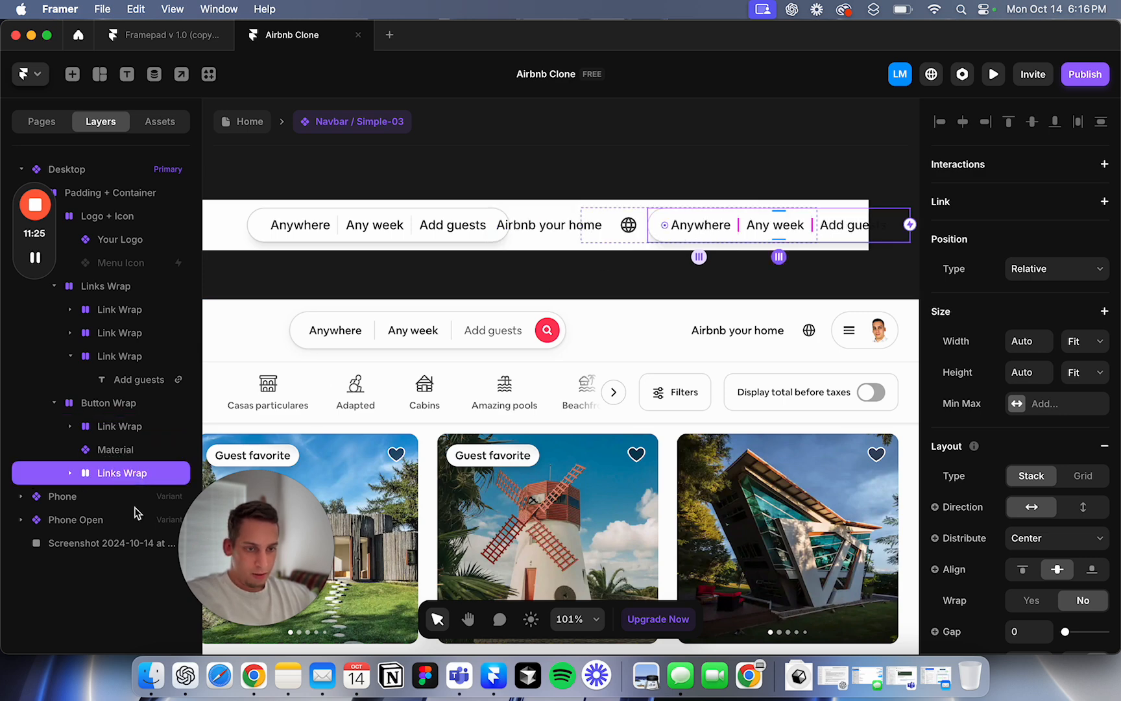
# Step: Delete the "Any week" and "Add guests" links from the copied Links Wrap
pyautogui.click(70, 473)
pyautogui.click(133, 520)
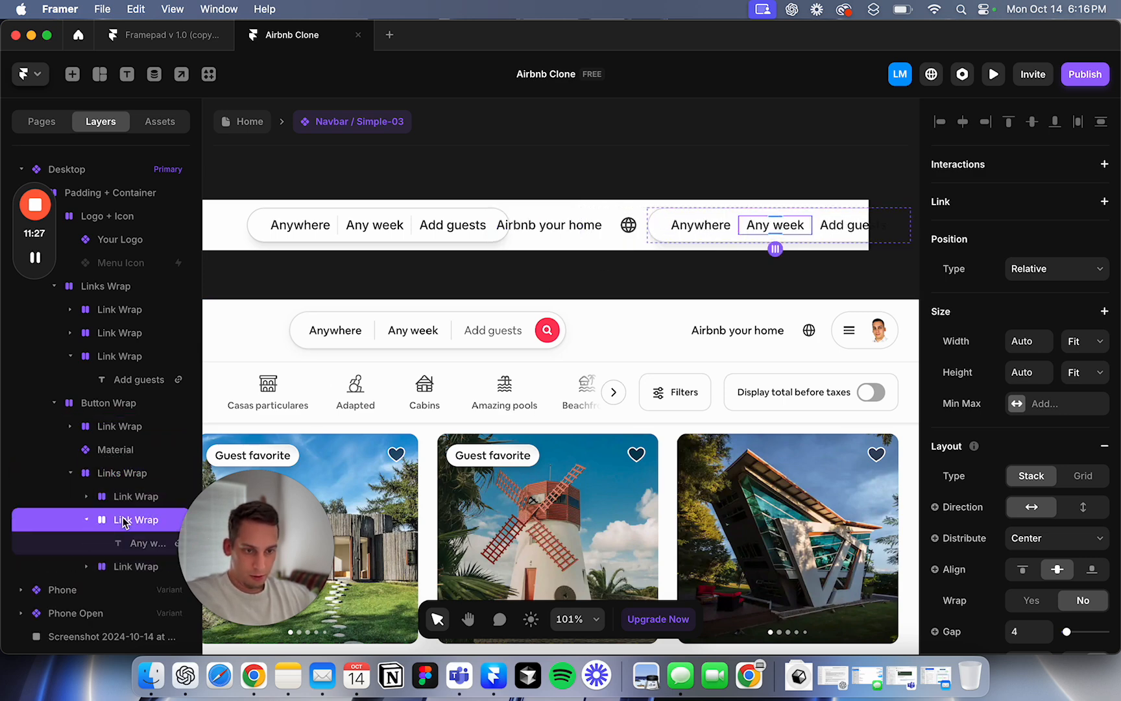
pyautogui.keyDown('shift'); pyautogui.click(129, 564); pyautogui.keyUp('shift')
pyautogui.press('Delete')
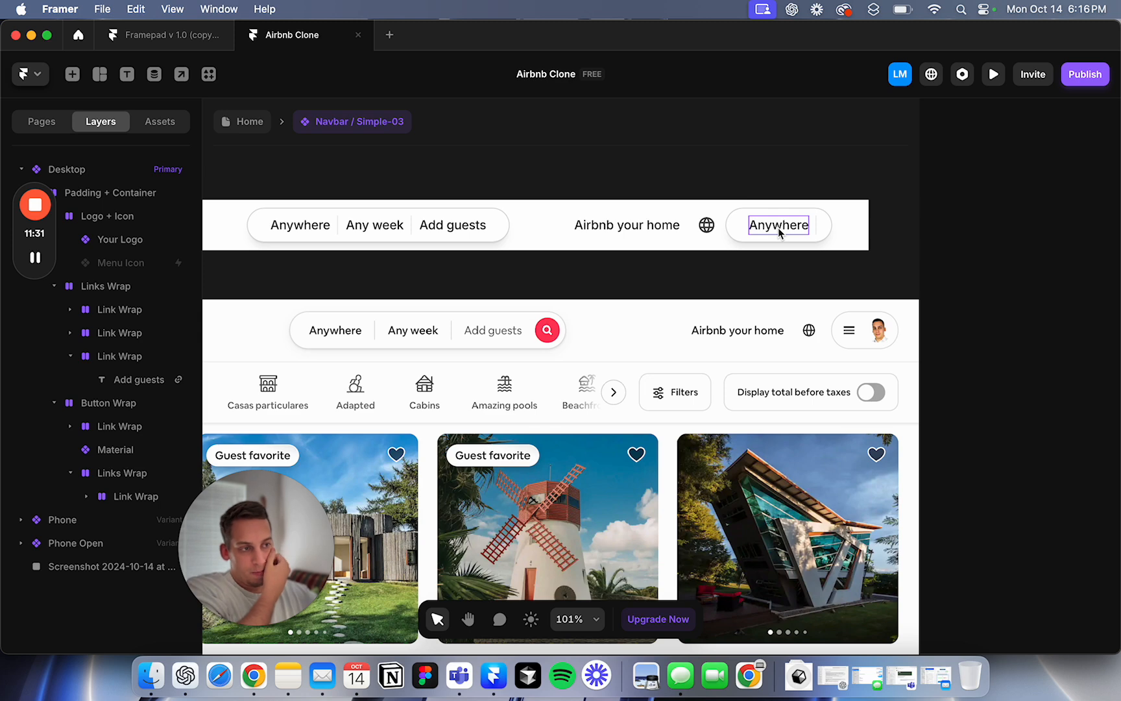
# Step: Copy the globe icon into the duplicated Links Wrap and delete its remaining "Anywhere" link
pyautogui.click(823, 229)
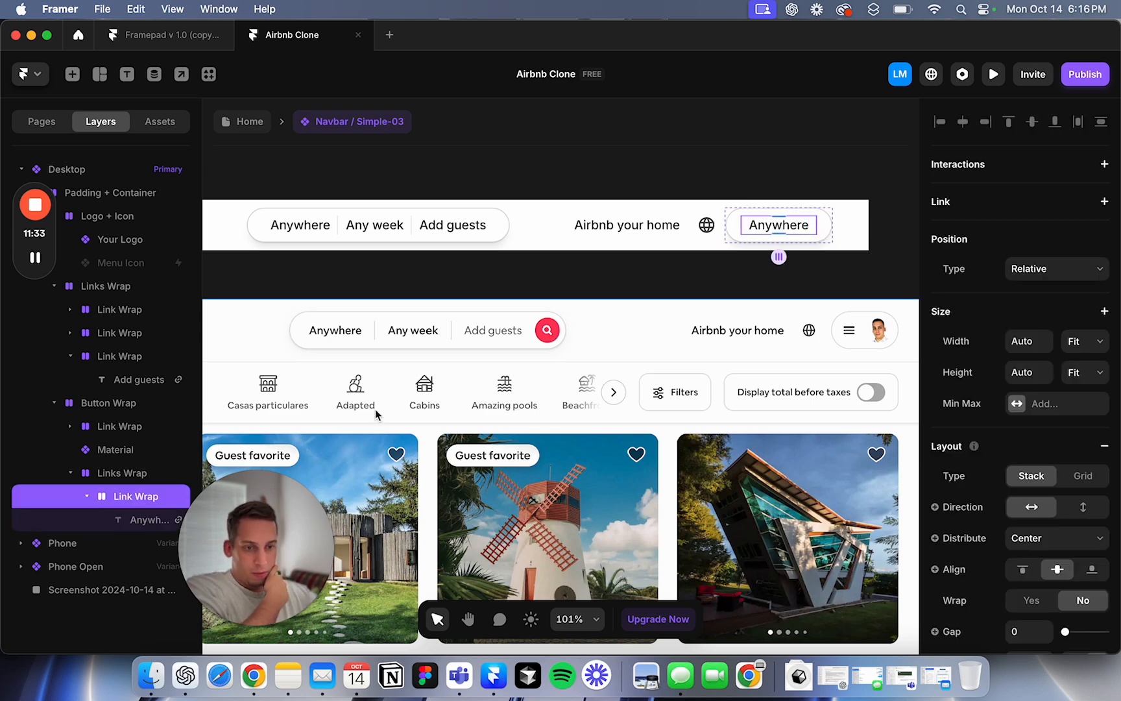
pyautogui.click(85, 497)
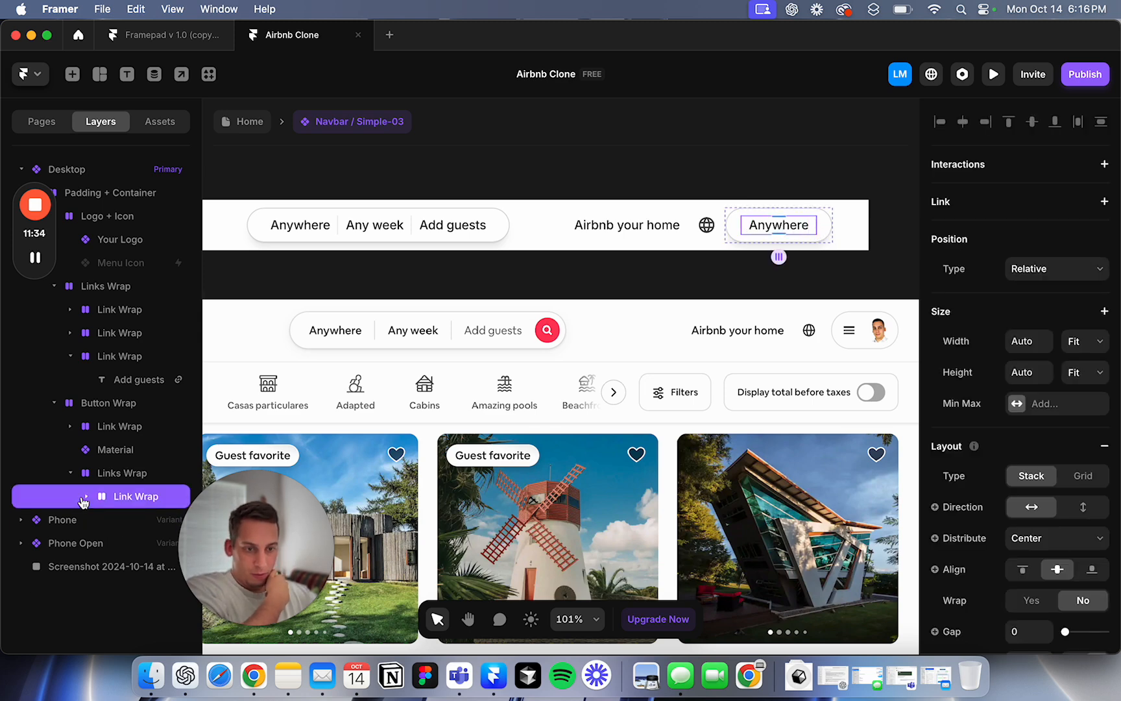
pyautogui.click(128, 453)
pyautogui.moveTo(131, 456); pyautogui.dragTo(130, 492)
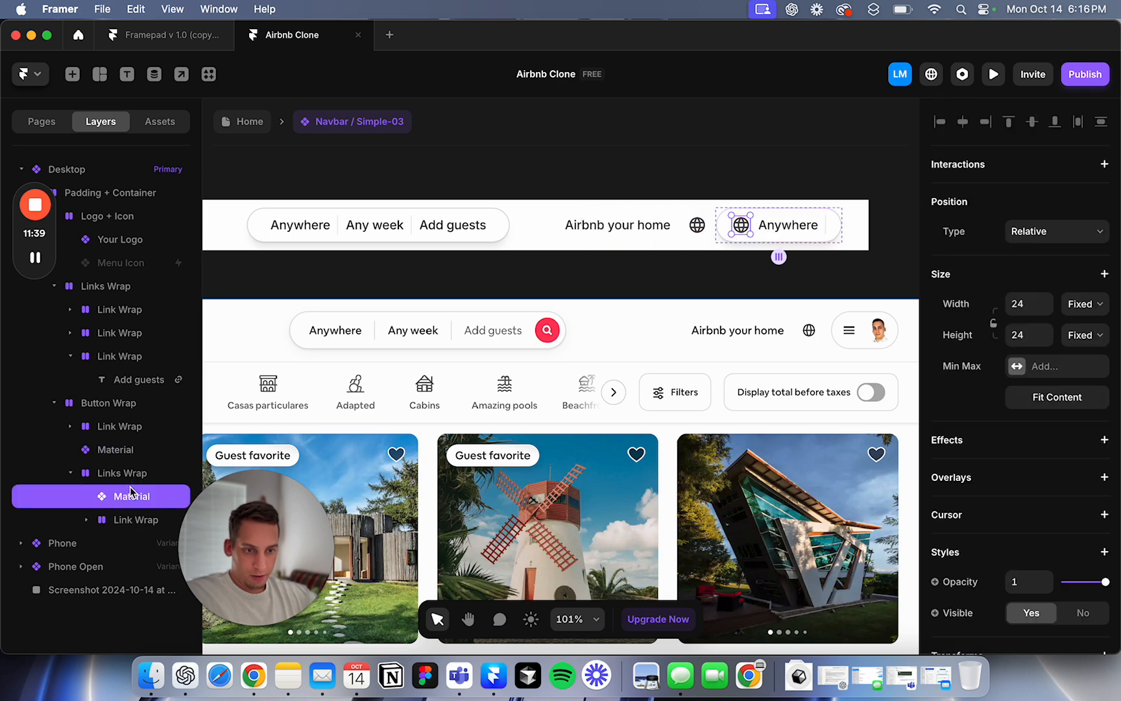
pyautogui.click(133, 519)
pyautogui.press('Delete')
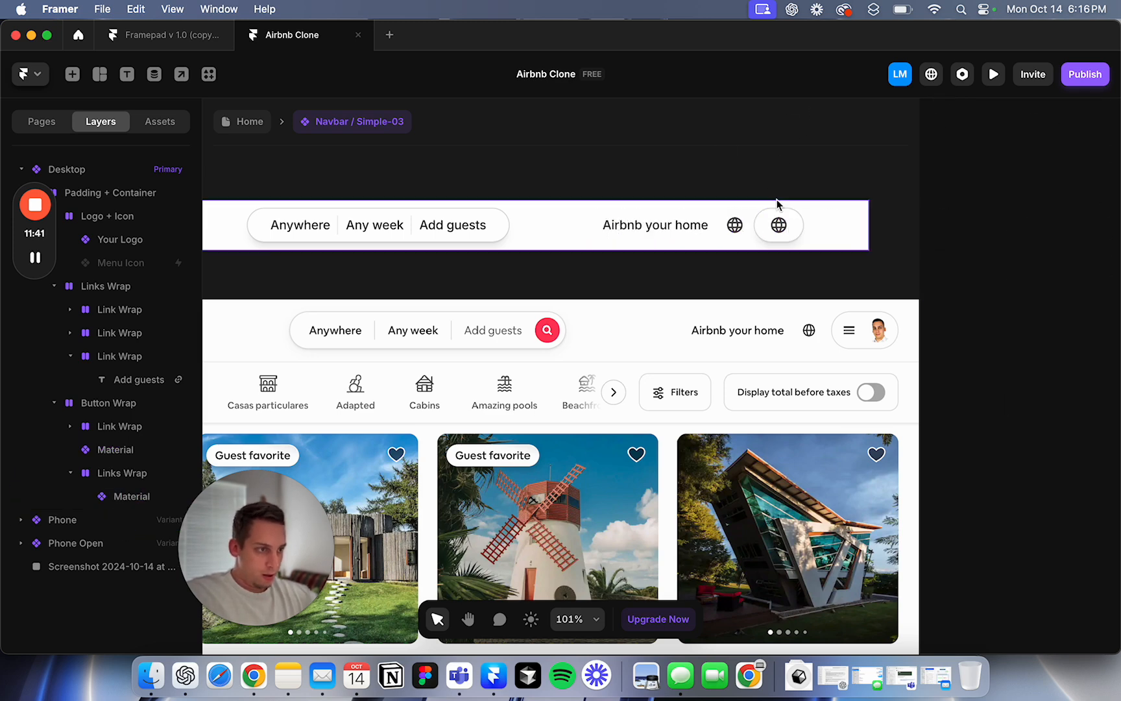
pyautogui.click(778, 225)
pyautogui.click(758, 165)
pyautogui.hscroll(2, 760, 165)
pyautogui.hscroll(3, 759, 164)
pyautogui.click(72, 74)
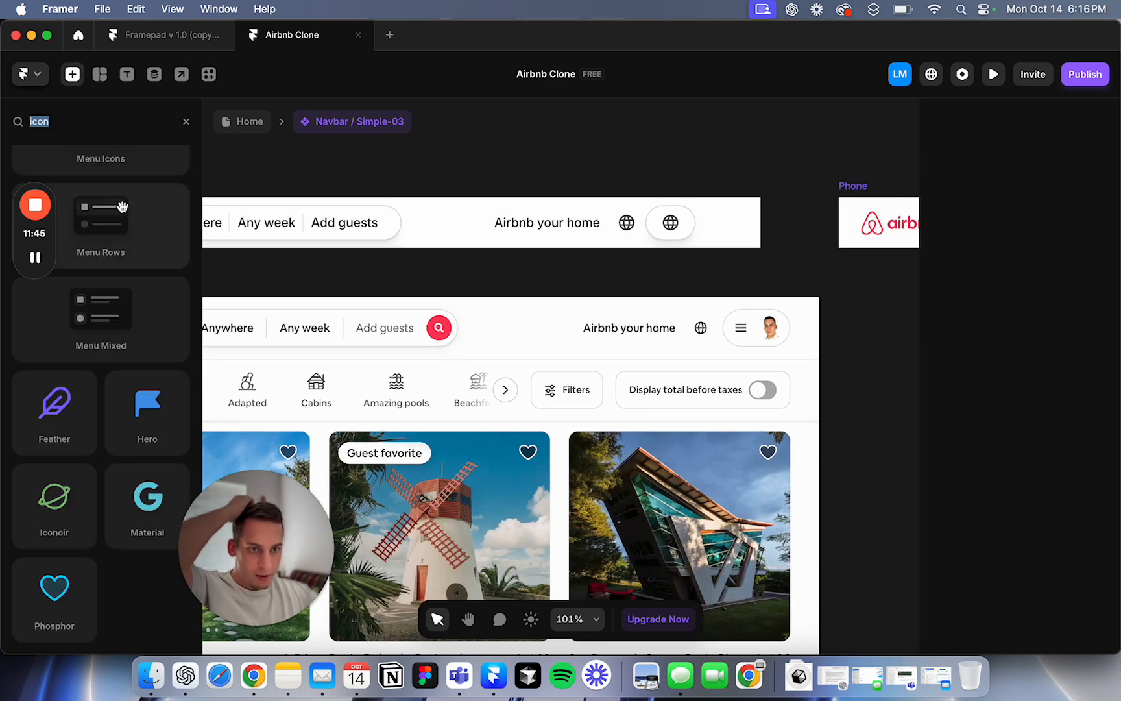
pyautogui.write('frame')
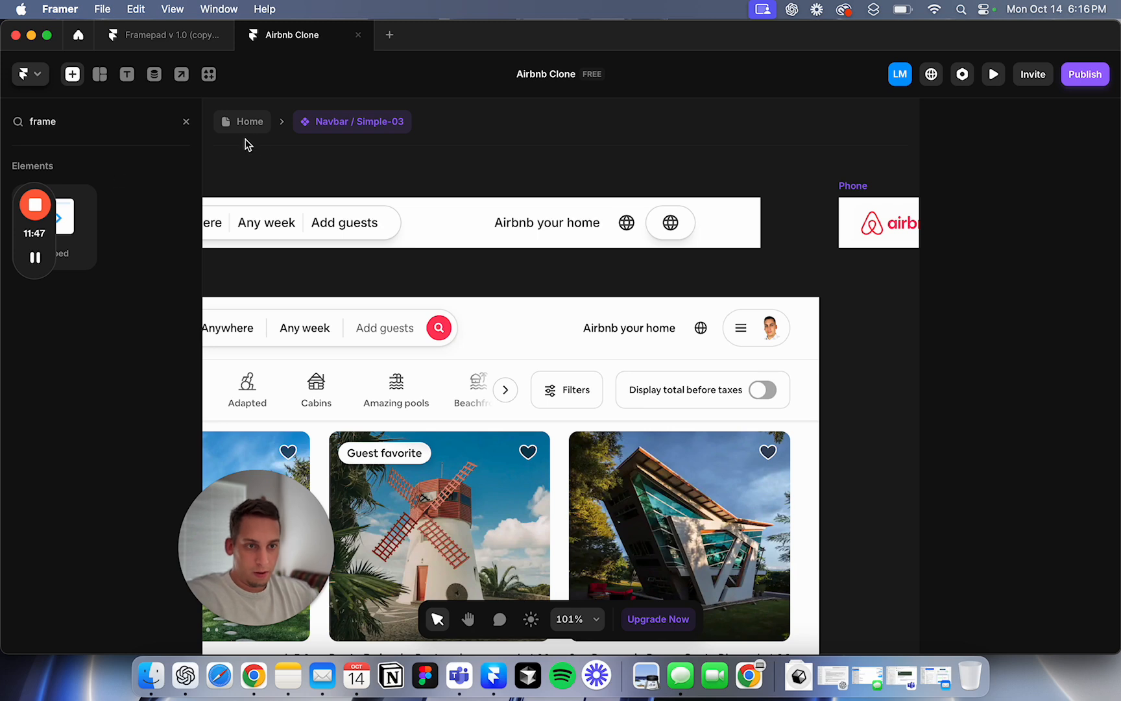
pyautogui.click(261, 188)
# Step: Draw a square frame about 32 by 32 on the empty canvas just above the desktop navbar
pyautogui.click(99, 74)
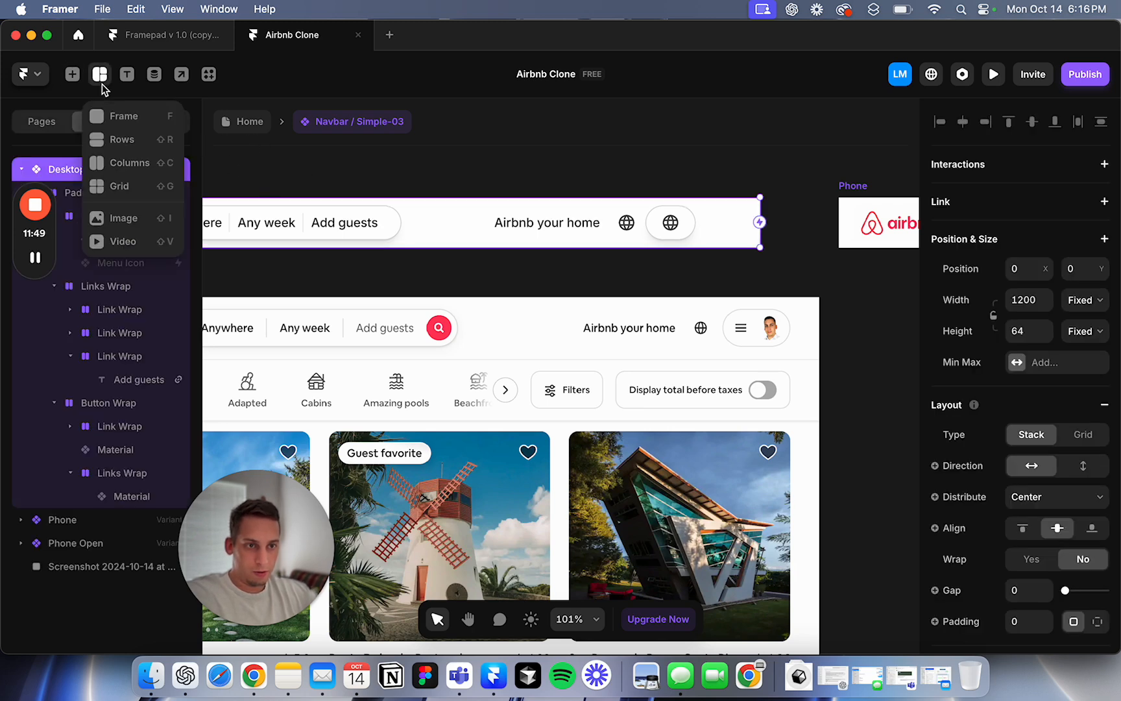
pyautogui.click(127, 123)
pyautogui.moveTo(606, 164); pyautogui.dragTo(632, 194)
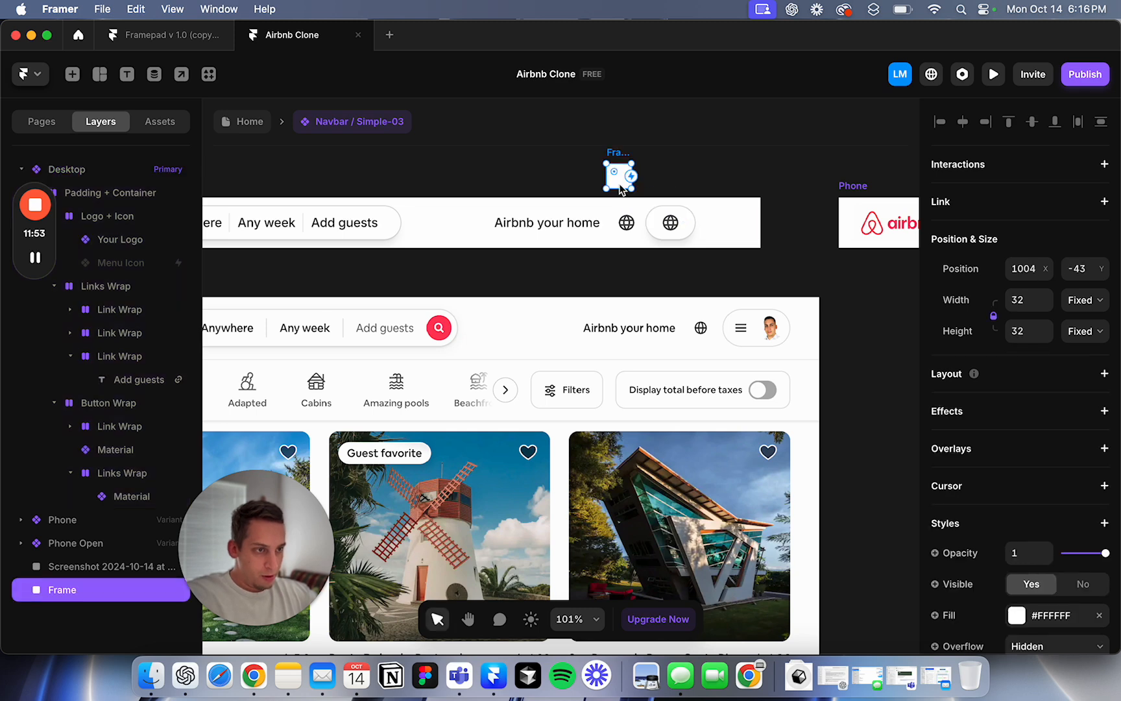
# Step: Fill the new frame with a black-and-white portrait of a curly-haired, bearded man, found by searching Unsplash for "profile"
pyautogui.scroll(-3, 1015, 395)
pyautogui.click(1022, 470)
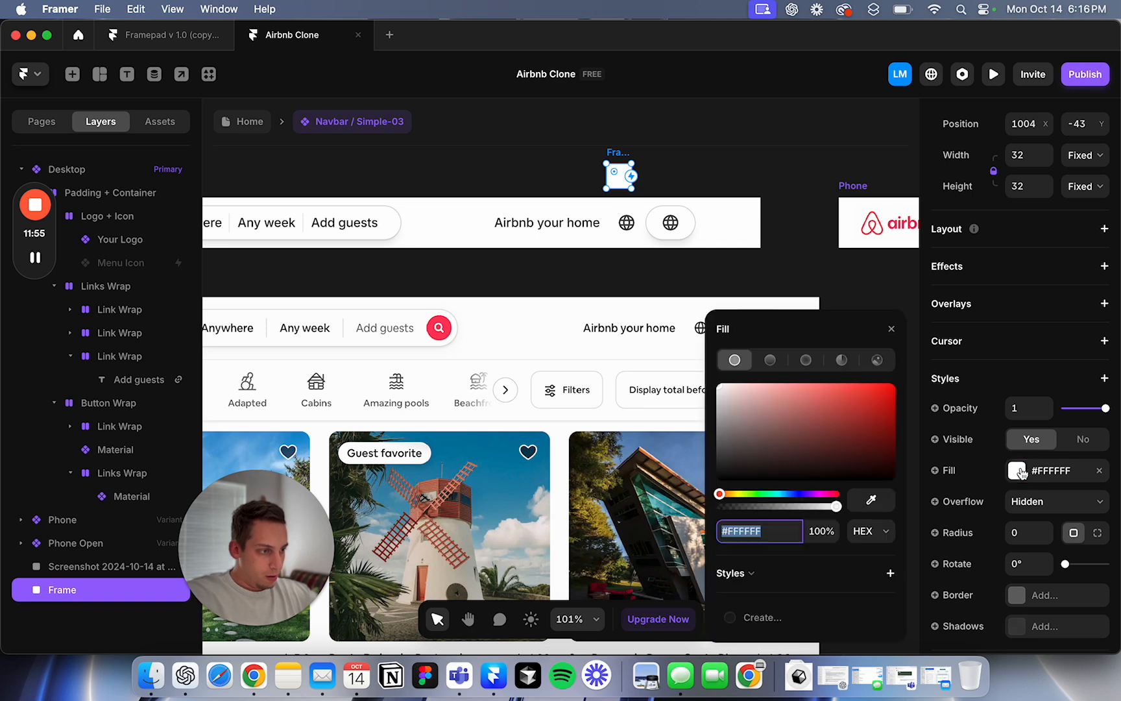
pyautogui.click(876, 360)
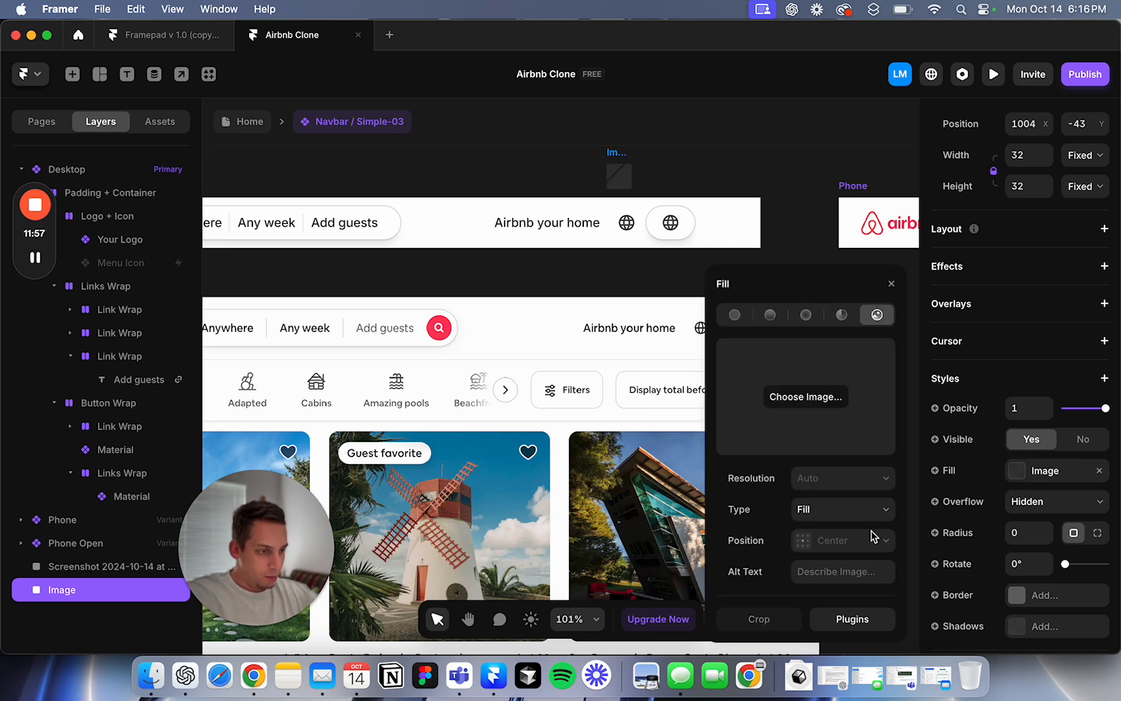
pyautogui.click(843, 618)
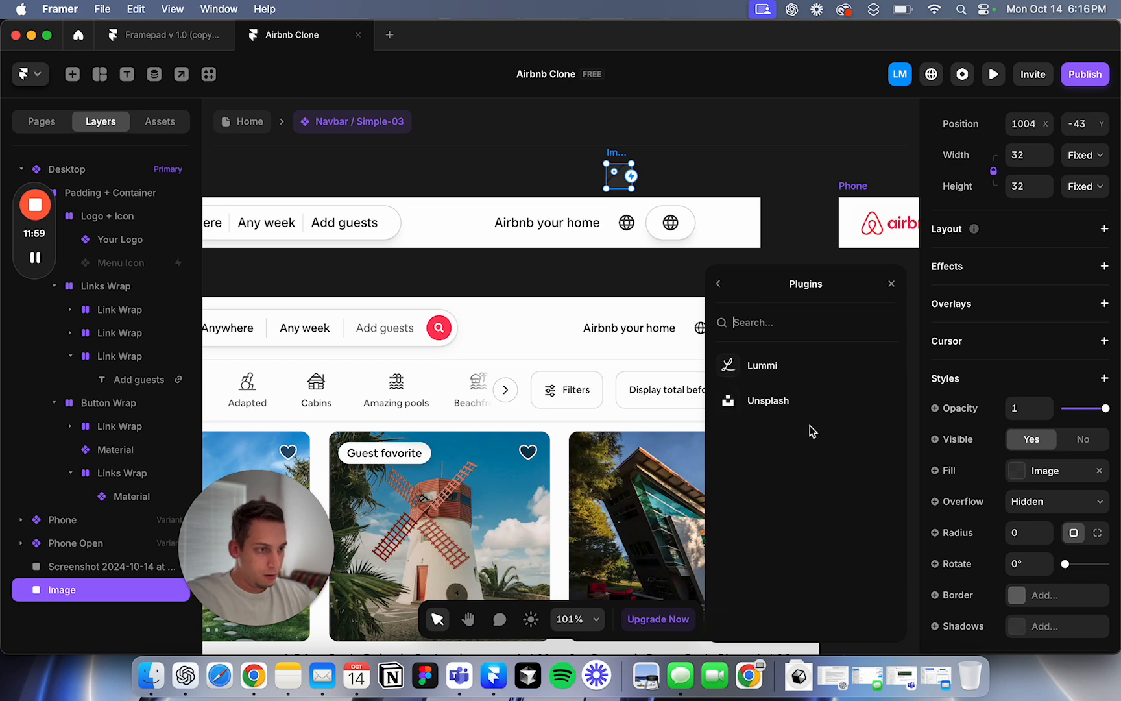
pyautogui.click(771, 399)
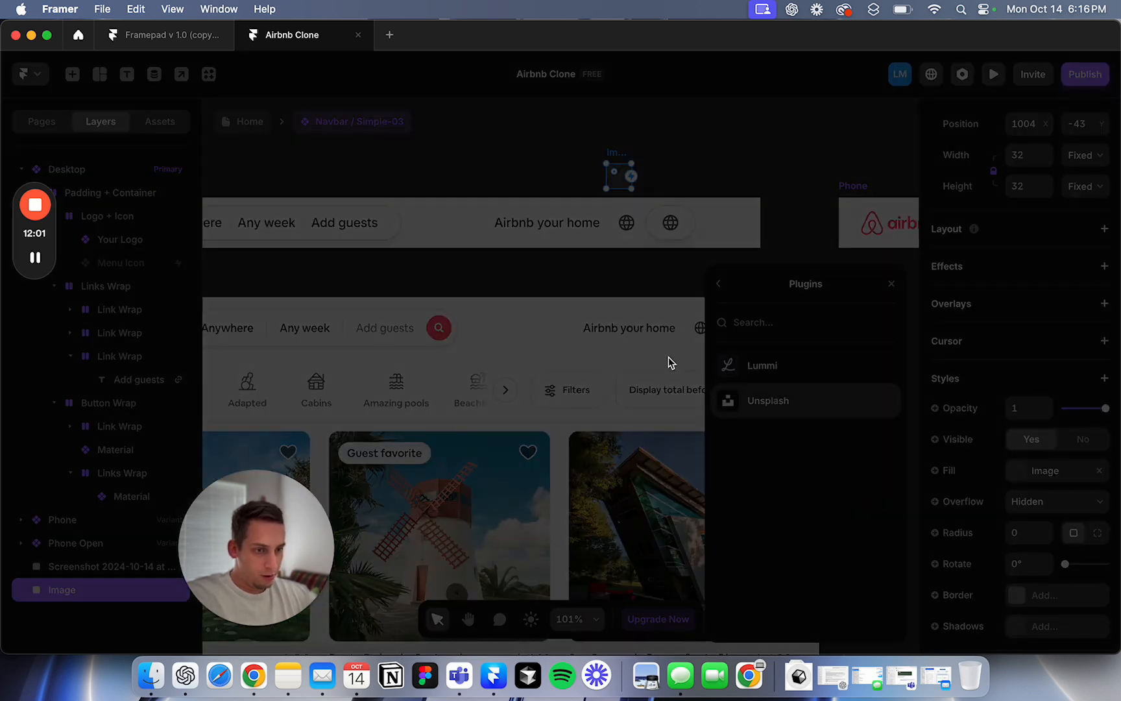
pyautogui.scroll(-3, 596, 428)
pyautogui.scroll(3, 597, 429)
pyautogui.write('profile')
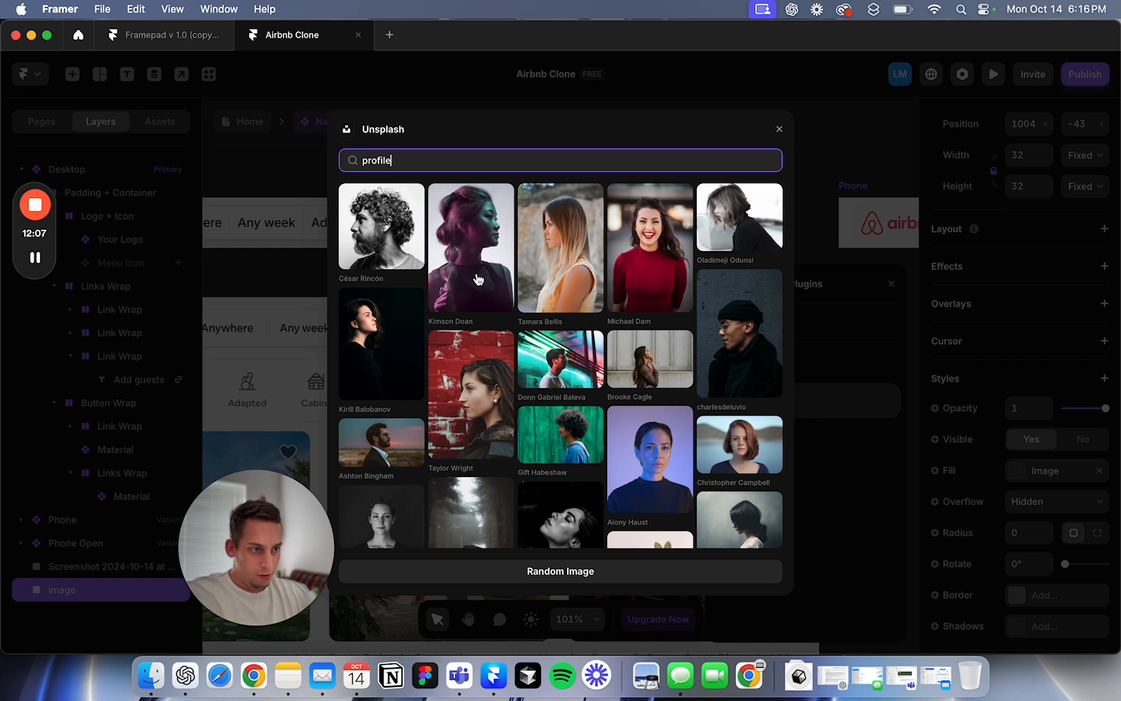
pyautogui.scroll(-5, 403, 256)
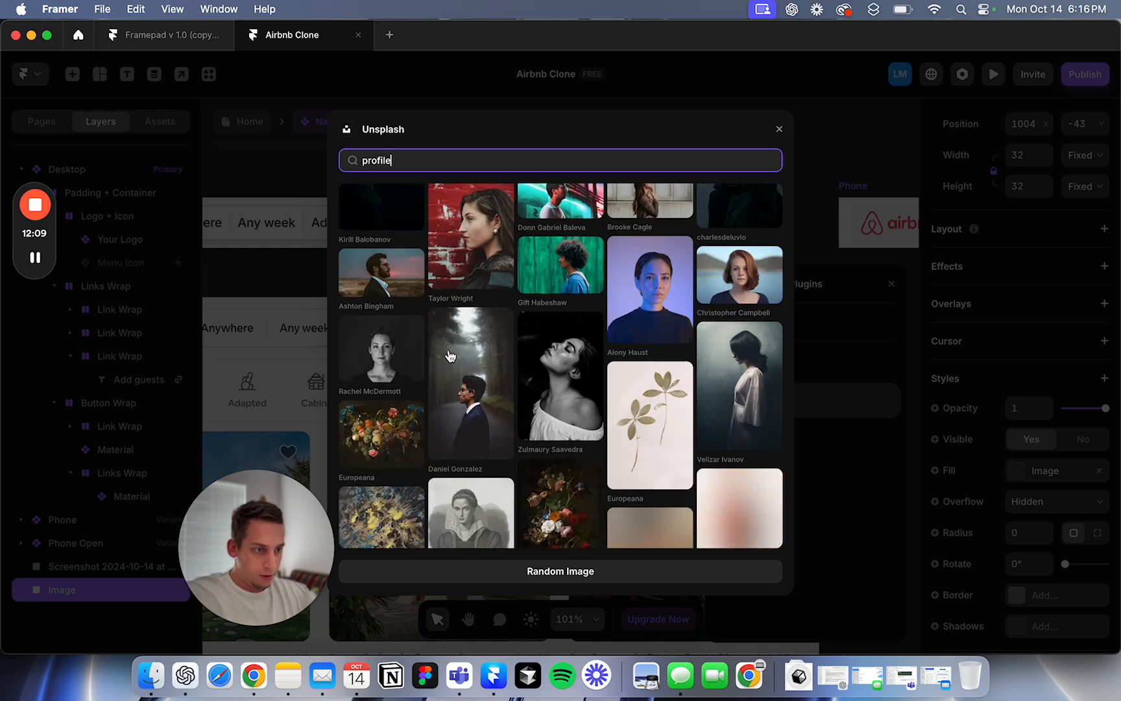
pyautogui.scroll(5, 397, 257)
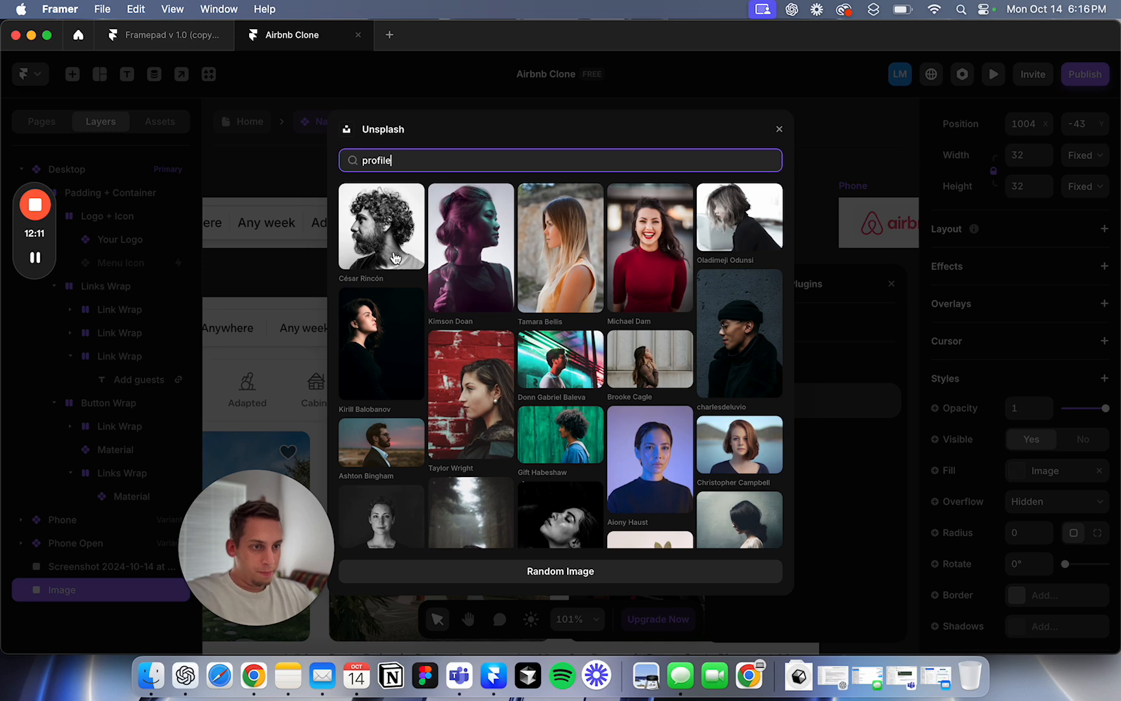
pyautogui.click(390, 233)
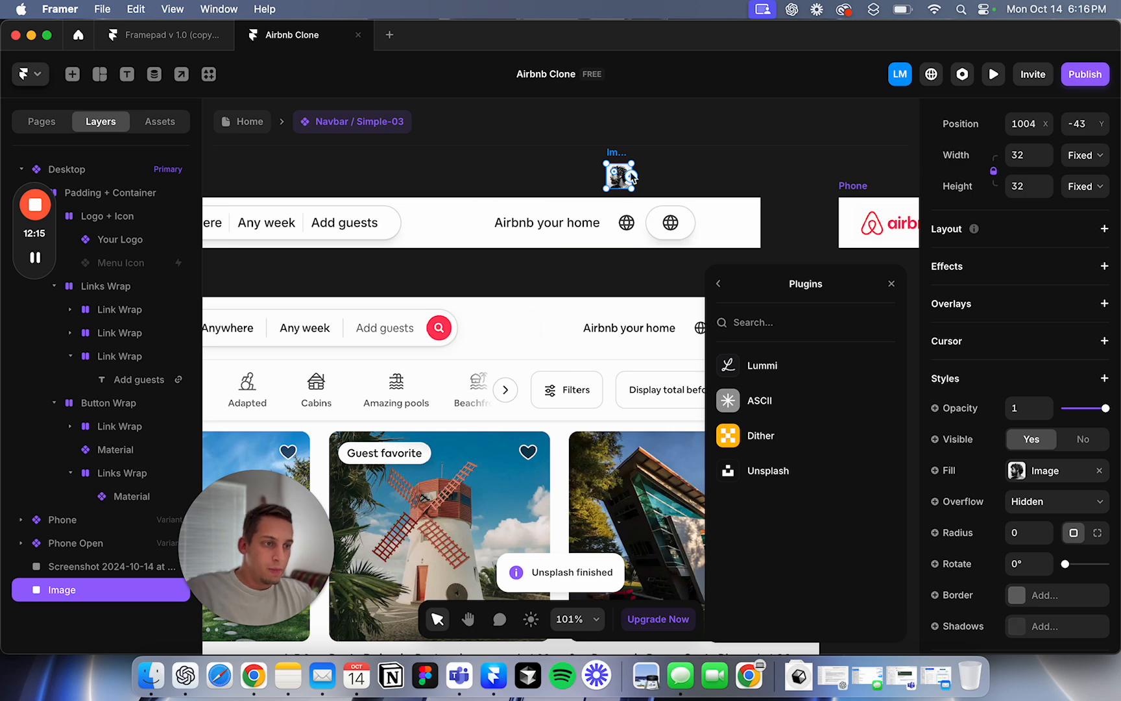
# Step: Round the portrait image into a circle with a corner radius of 40
pyautogui.scroll(2, 983, 366)
pyautogui.scroll(-4, 993, 390)
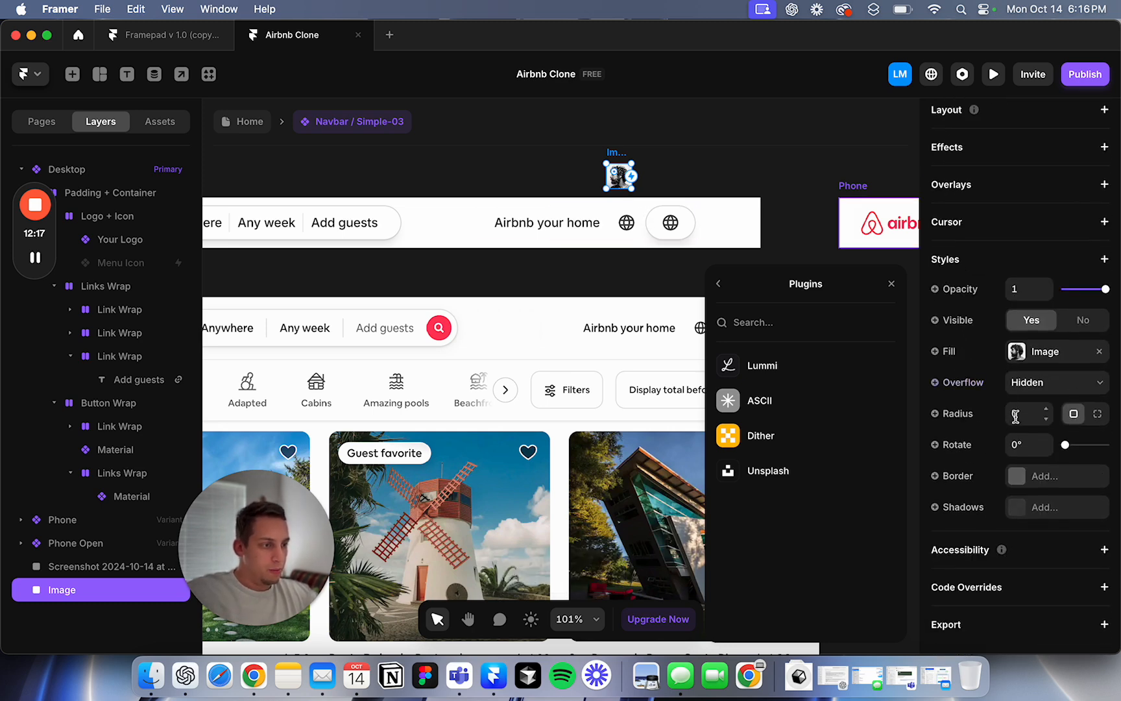
pyautogui.click(1015, 414)
pyautogui.write('20')
pyautogui.click(807, 230)
# Step: Move the portrait image into the duplicated Links Wrap, directly after the globe icon
pyautogui.moveTo(620, 175); pyautogui.dragTo(671, 222)
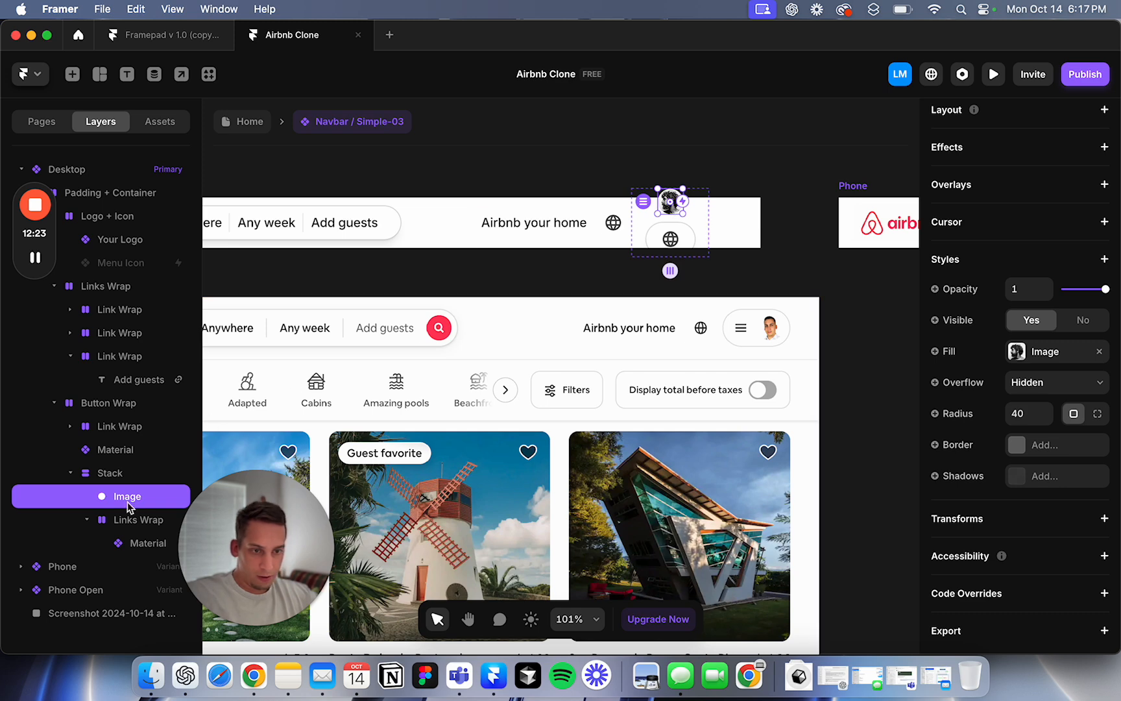
pyautogui.moveTo(112, 501); pyautogui.dragTo(116, 526)
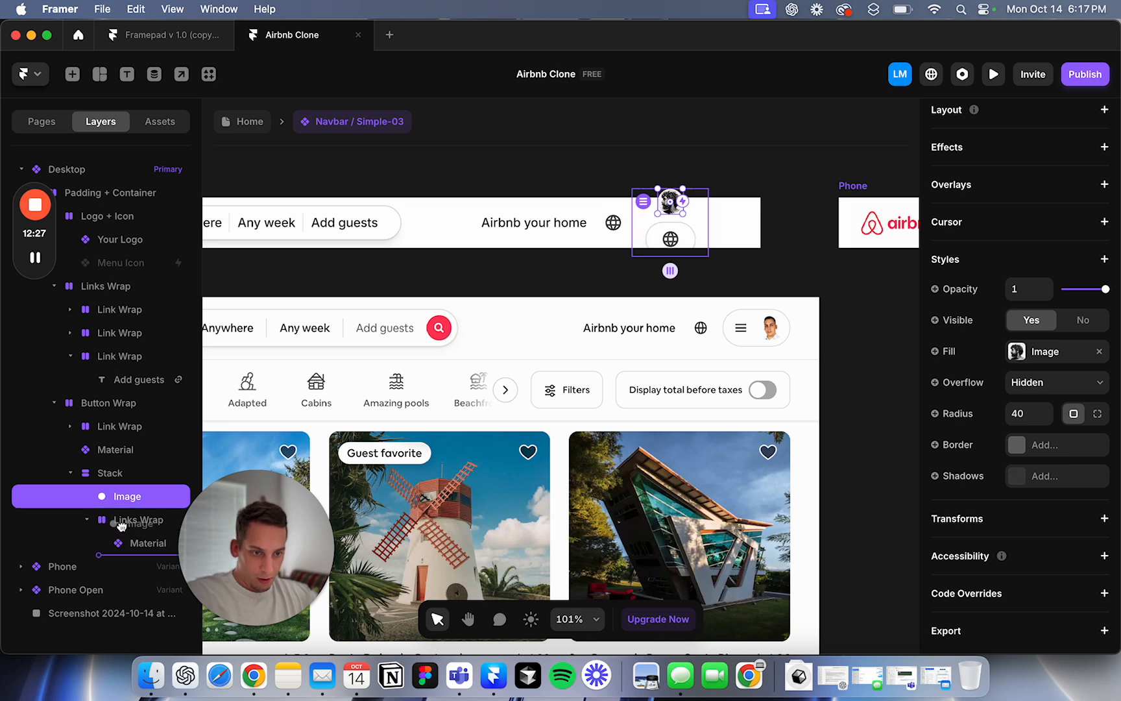
pyautogui.moveTo(122, 527)
pyautogui.mouseDown()
pyautogui.moveTo(134, 541)
pyautogui.moveTo(136, 517)
pyautogui.mouseUp()
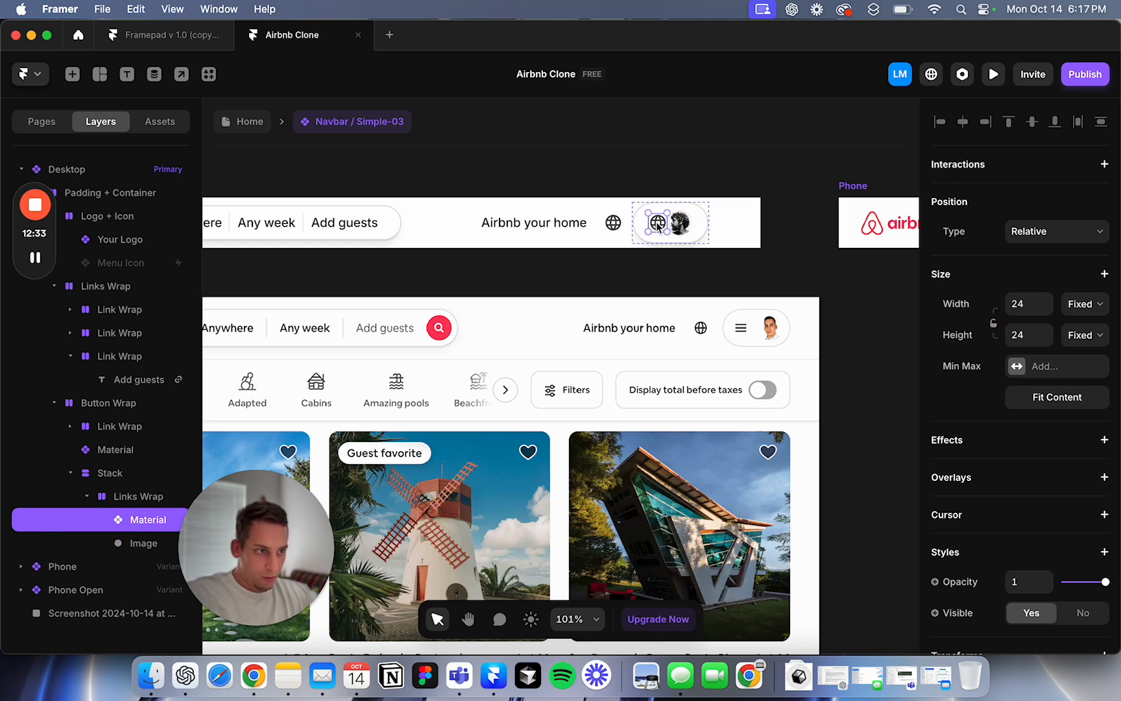
# Step: Change the Material icon beside the portrait from the globe to the Menu icon
pyautogui.scroll(-6, 1026, 464)
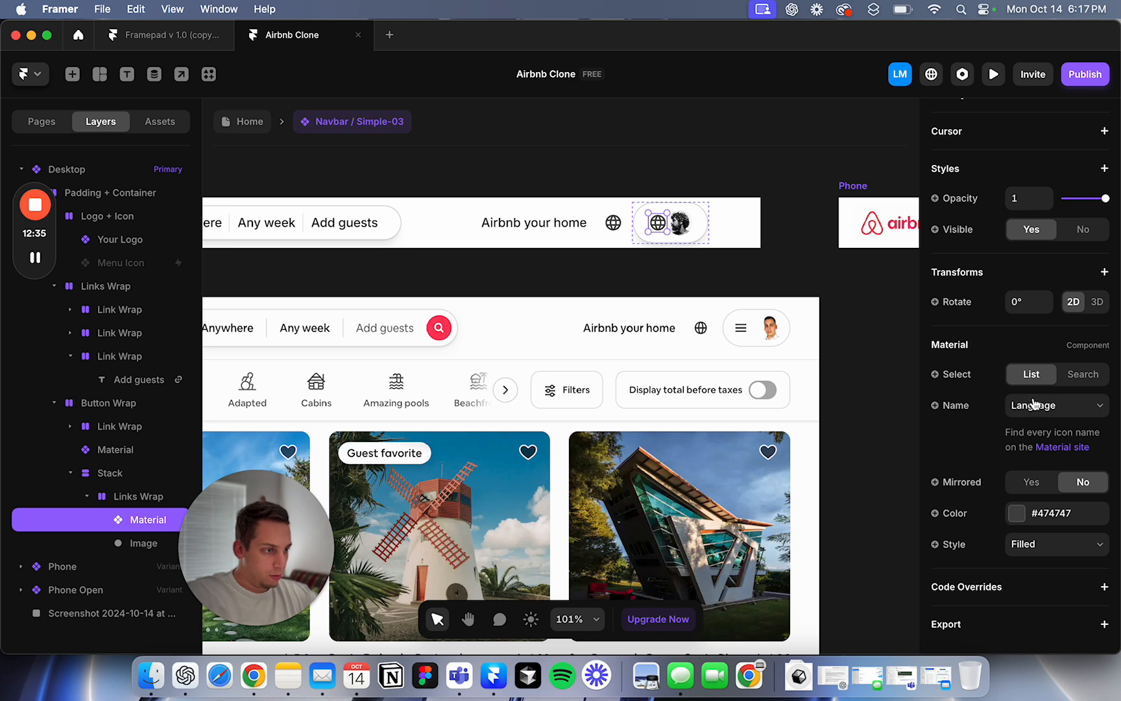
pyautogui.click(1034, 404)
pyautogui.write('hand')
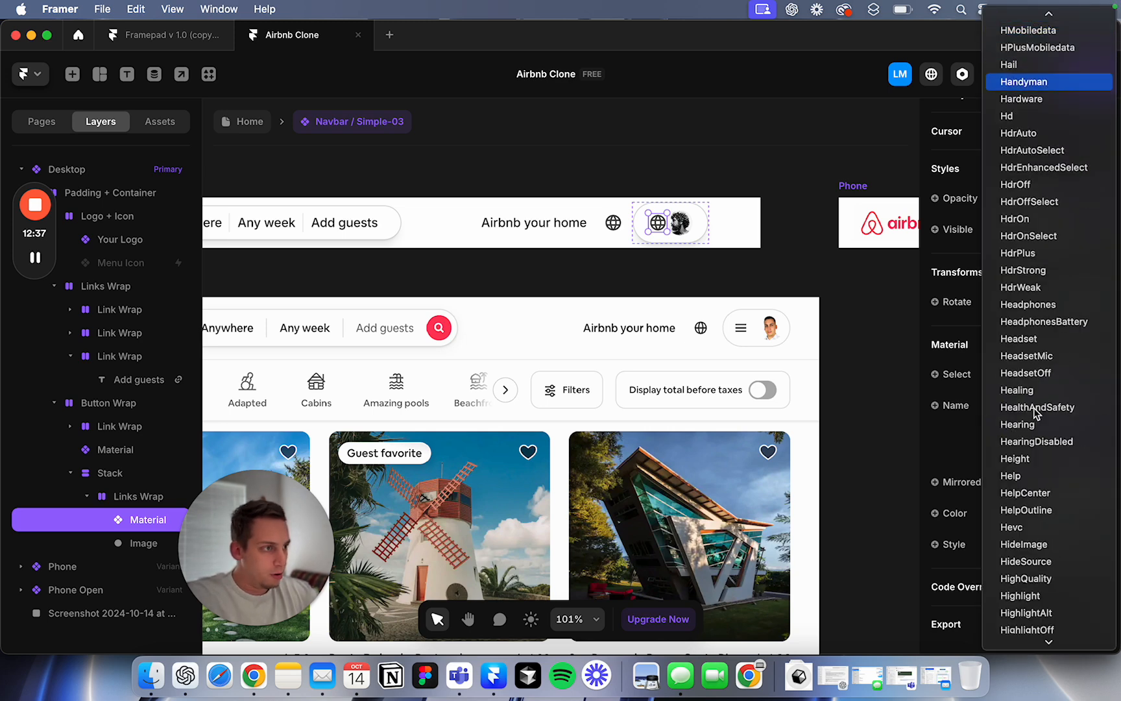
pyautogui.write('lin')
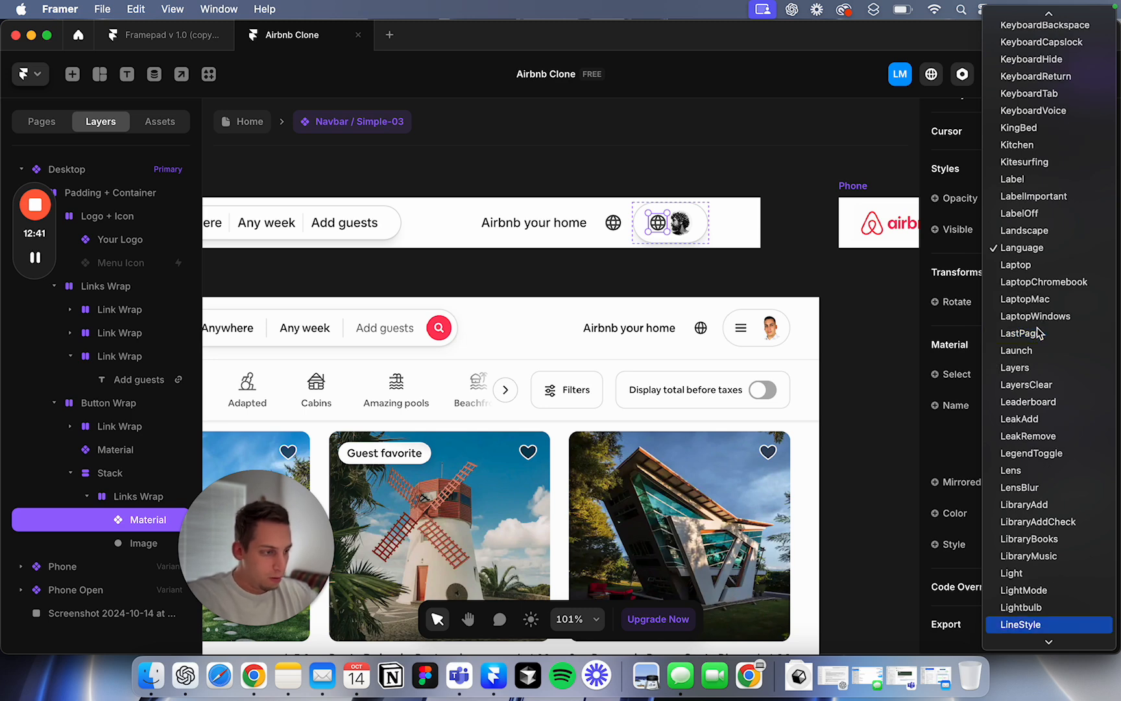
pyautogui.scroll(-3, 1043, 542)
pyautogui.scroll(-20, 1042, 543)
pyautogui.scroll(-7, 1042, 543)
pyautogui.click(34, 262)
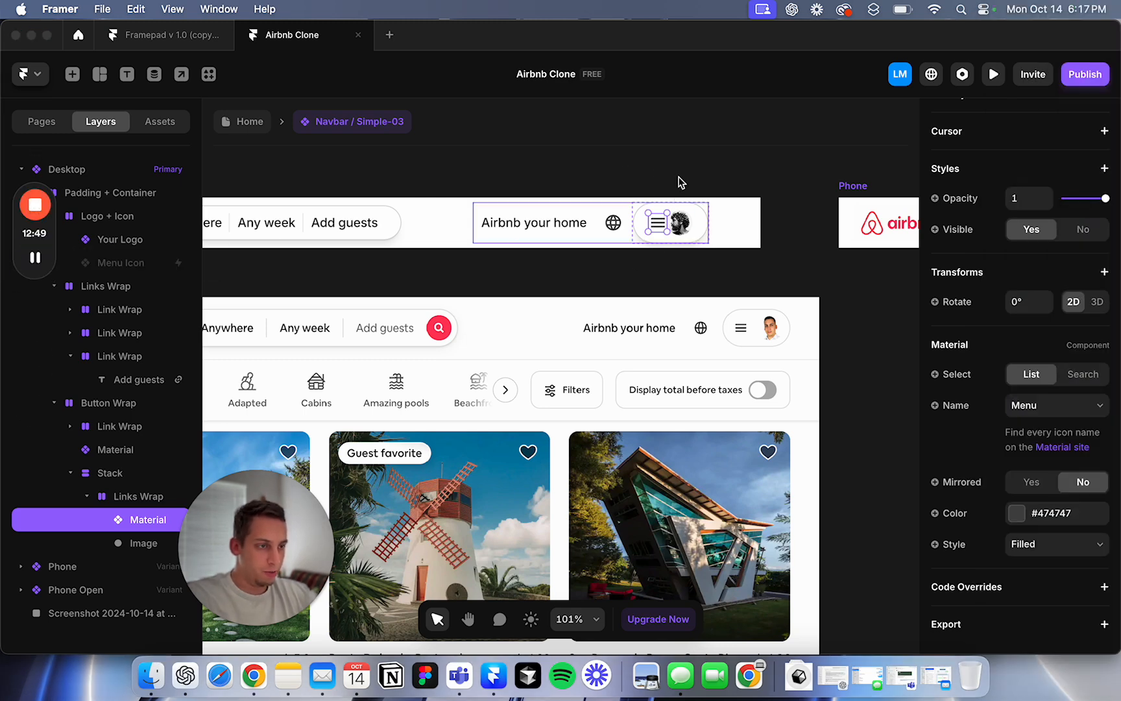
# Step: Set the gap between the menu icon and the portrait in their Links Wrap to 10
pyautogui.click(700, 221)
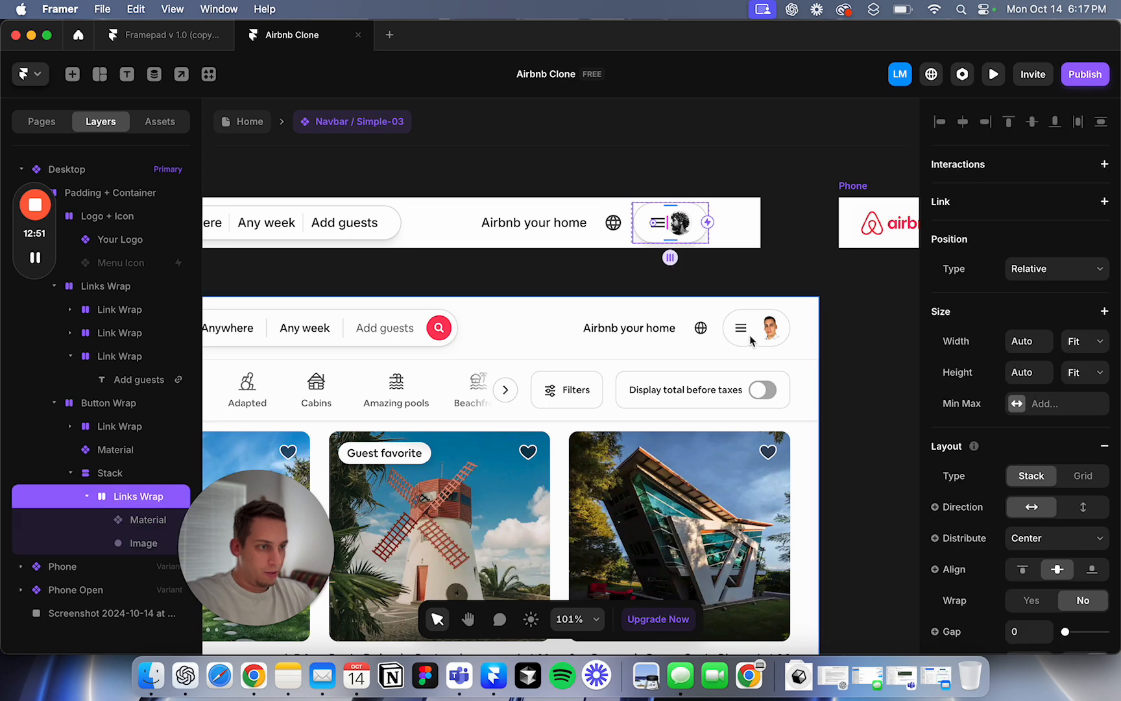
pyautogui.scroll(-4, 985, 416)
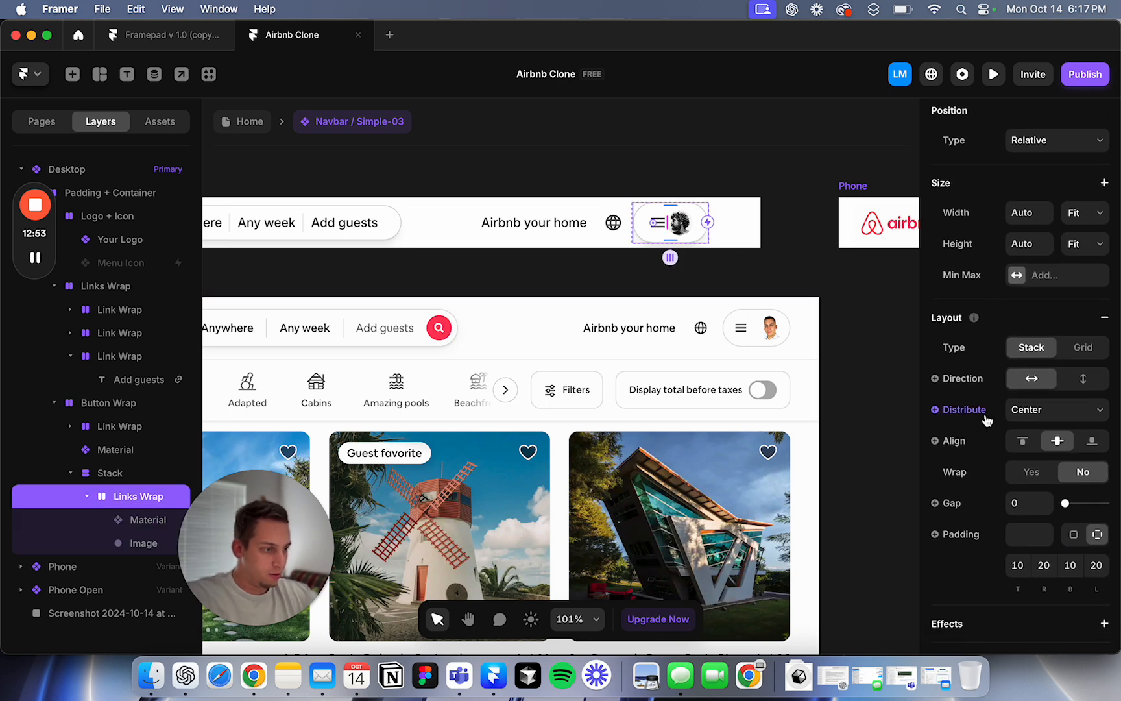
pyautogui.write('10')
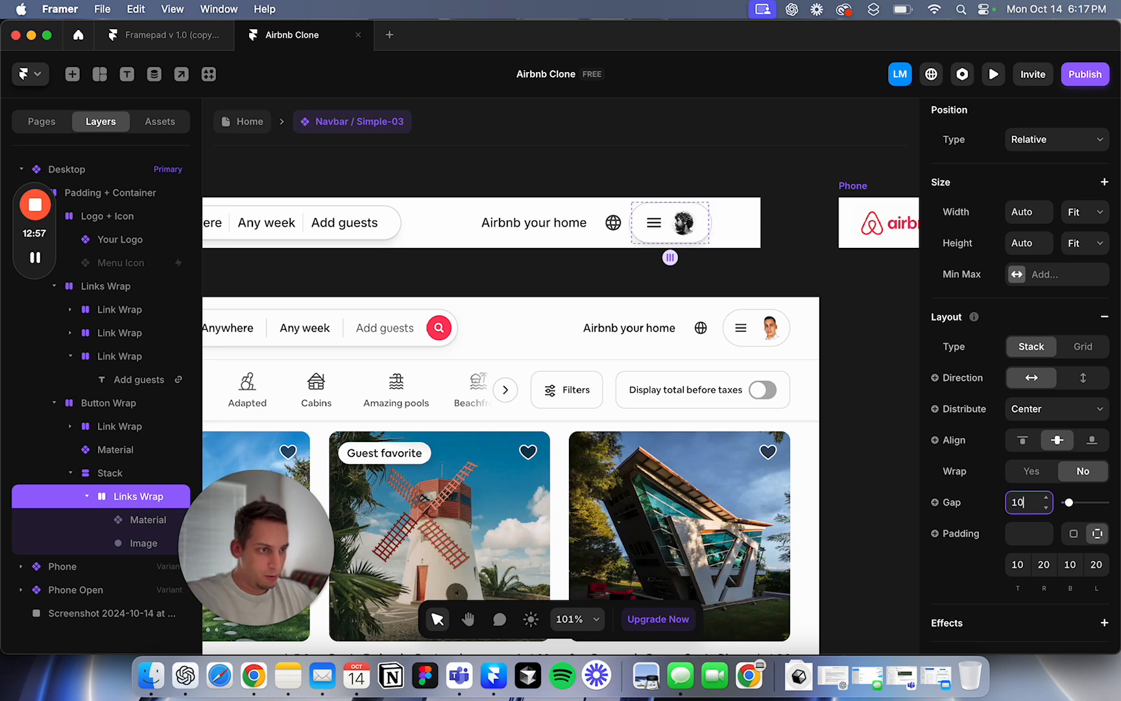
pyautogui.click(728, 160)
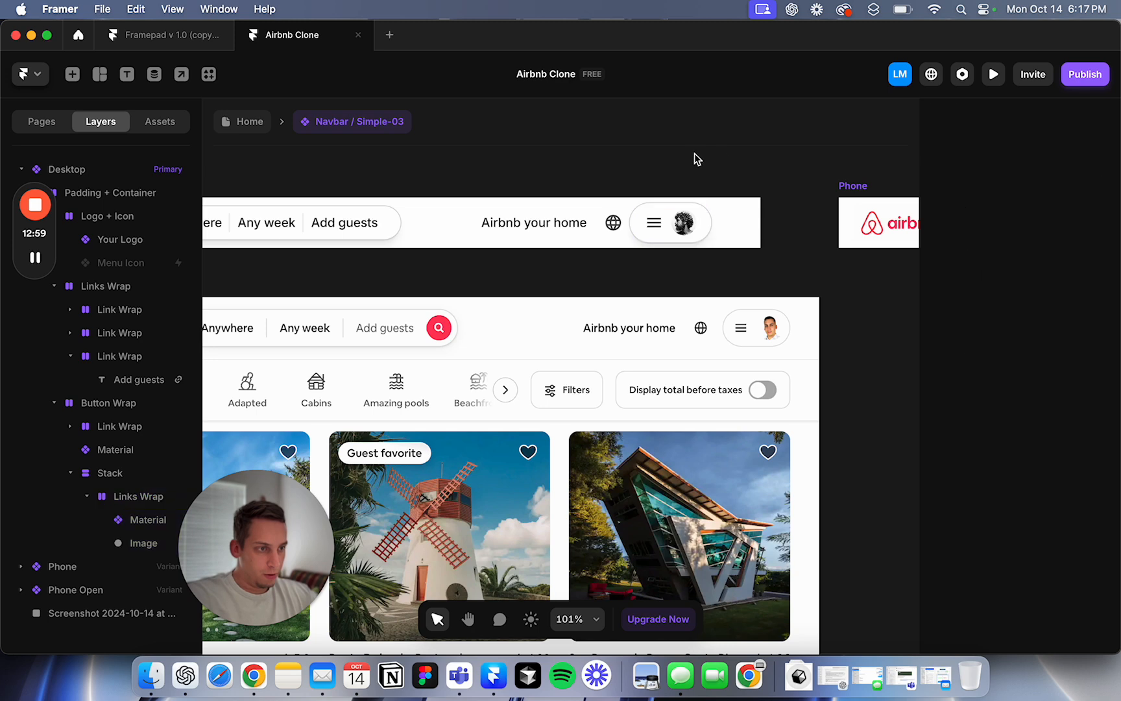
# Step: Try a gap of 22 between the items of the Desktop navbar's Button Wrap
pyautogui.hscroll(-3, 697, 156)
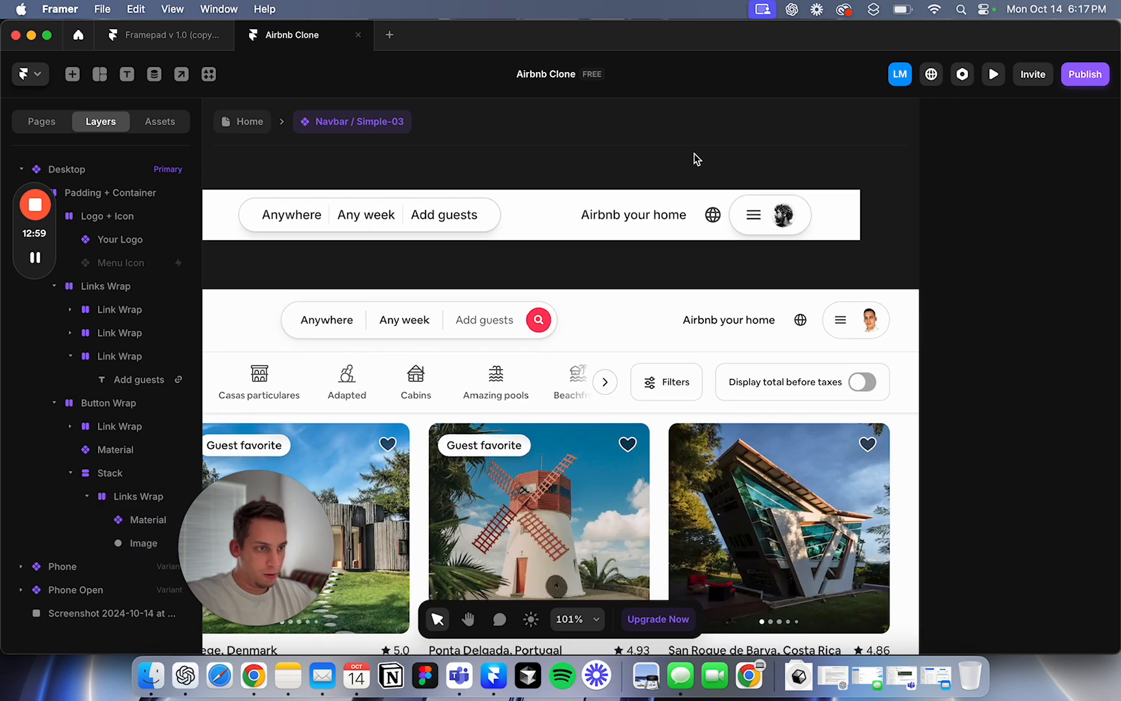
pyautogui.click(724, 227)
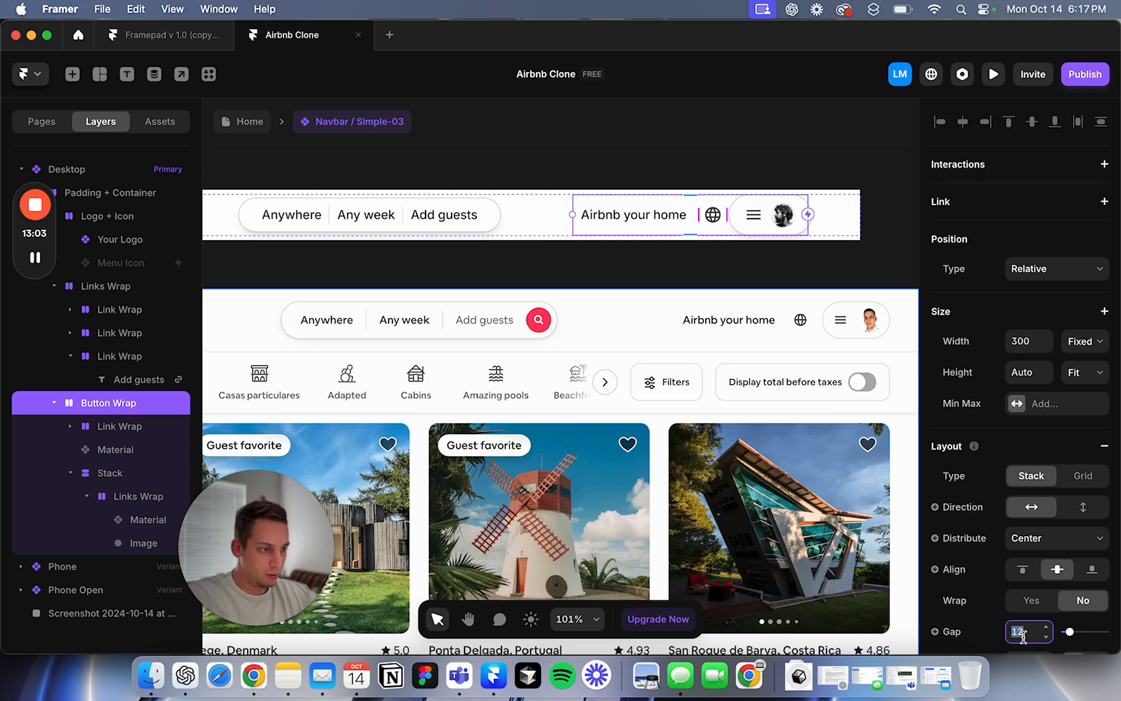
pyautogui.write('22')
pyautogui.hotkey('shift', 'Down')
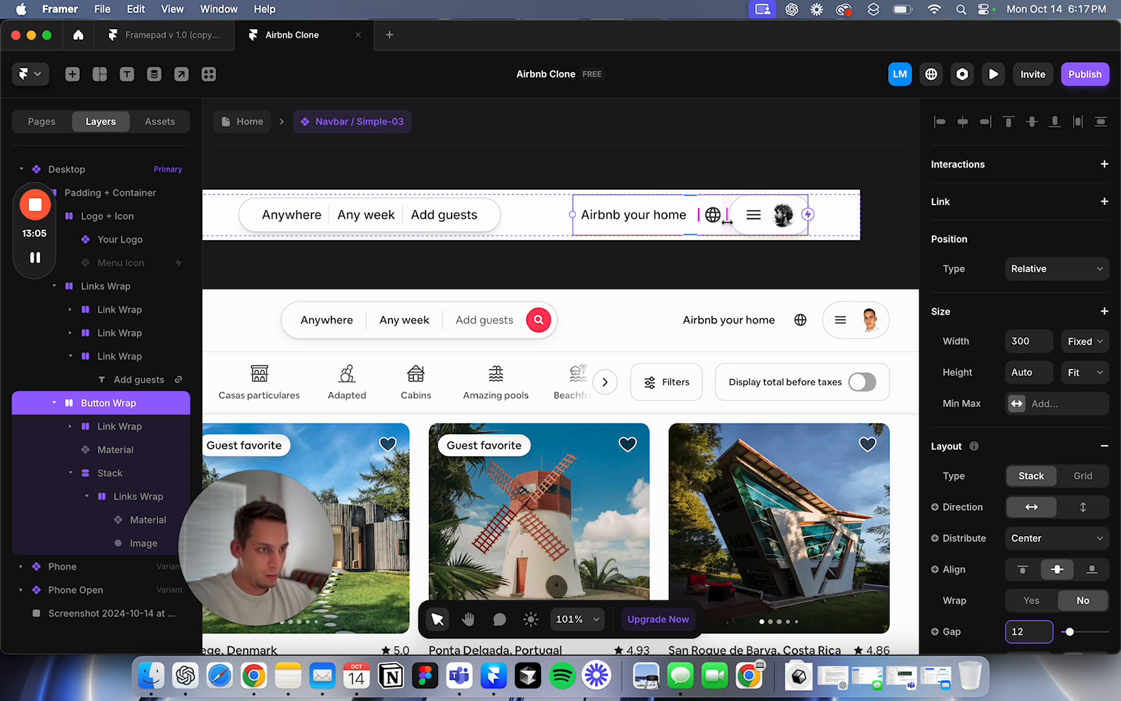
pyautogui.moveTo(726, 214); pyautogui.dragTo(758, 226)
pyautogui.press('super+z')
pyautogui.click(702, 170)
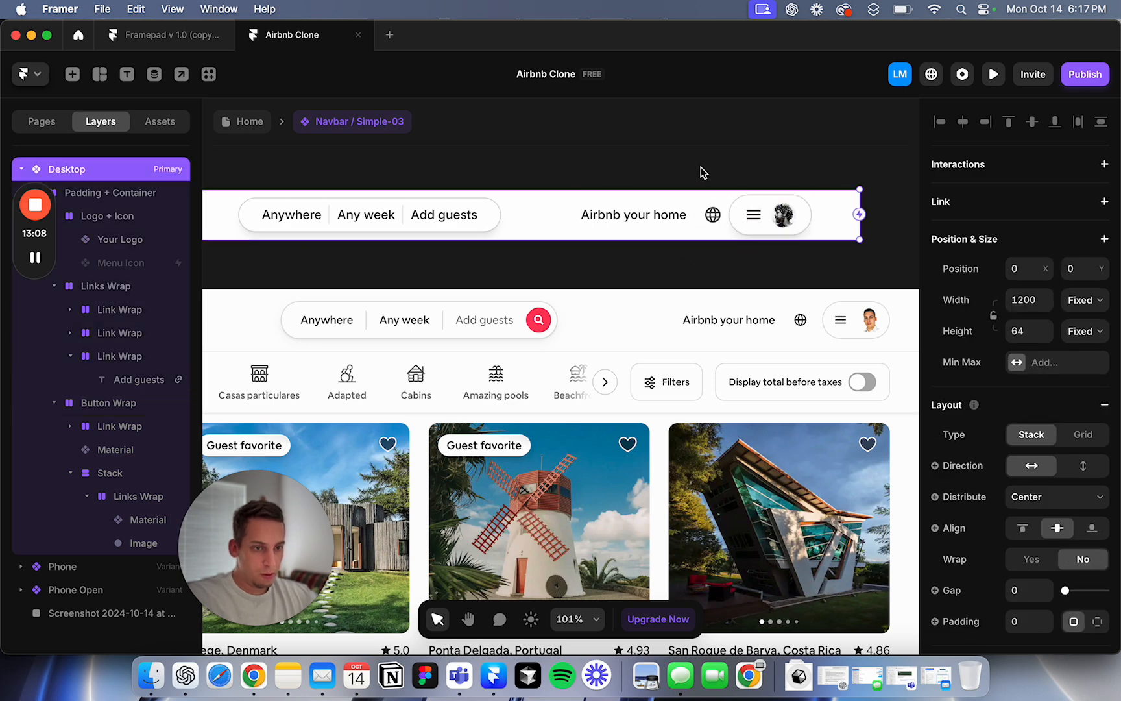
# Step: Check the Button Wrap layers and compare the Desktop, Phone and Phone Open navbar variants with the reference screenshot
pyautogui.click(73, 474)
pyautogui.click(109, 454)
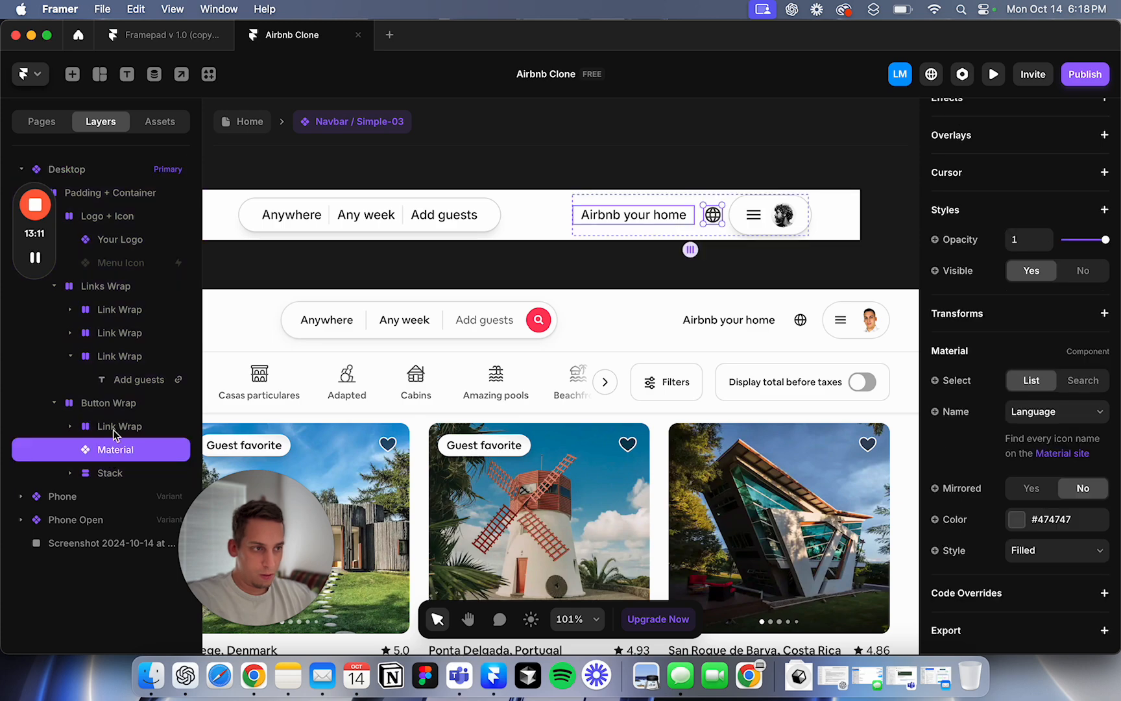
pyautogui.click(113, 429)
pyautogui.click(117, 473)
pyautogui.click(740, 155)
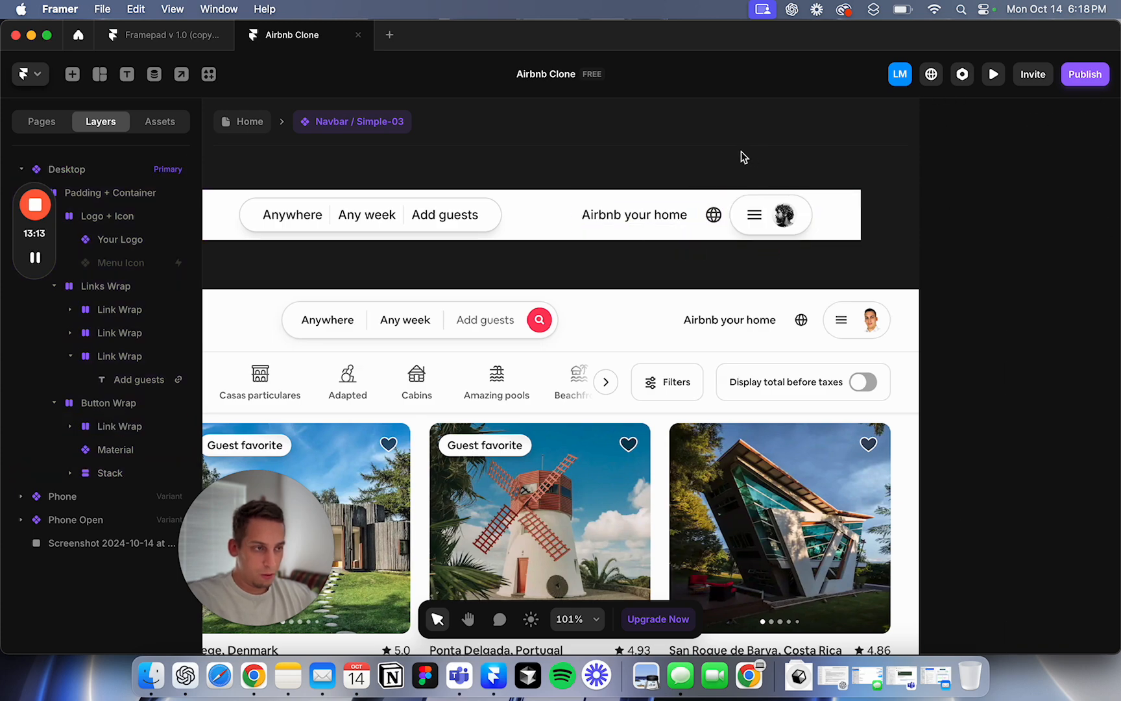
pyautogui.scroll(-5, 741, 156)
pyautogui.scroll(-3, 741, 152)
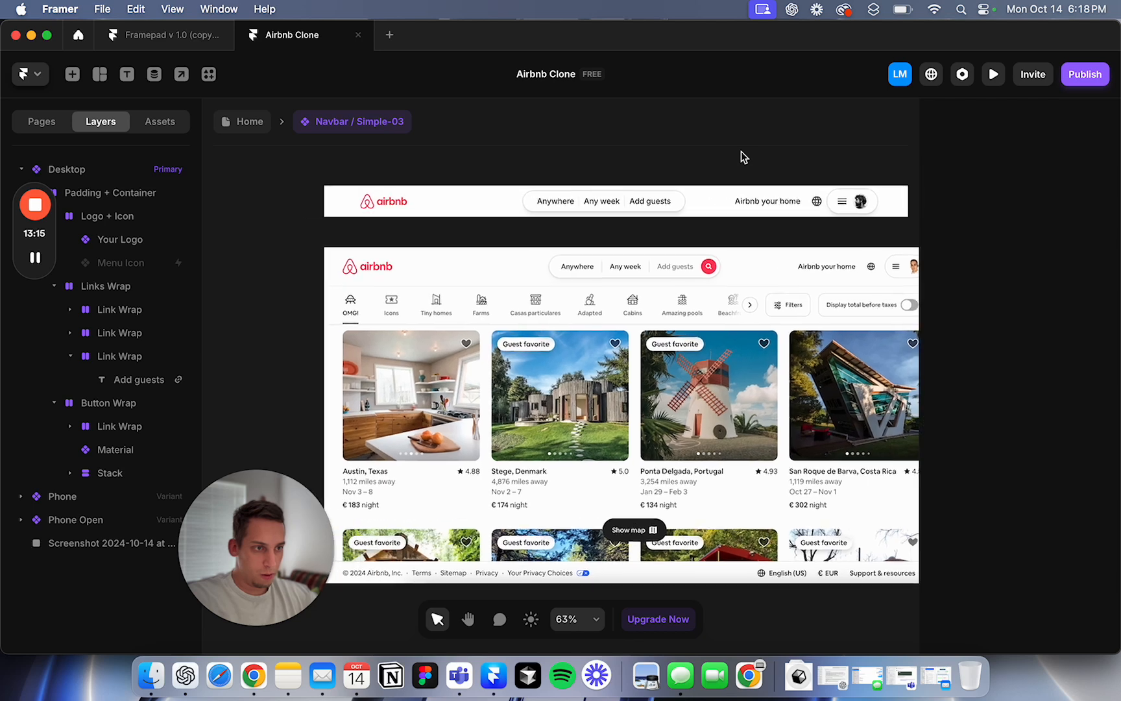
pyautogui.scroll(-4, 447, 179)
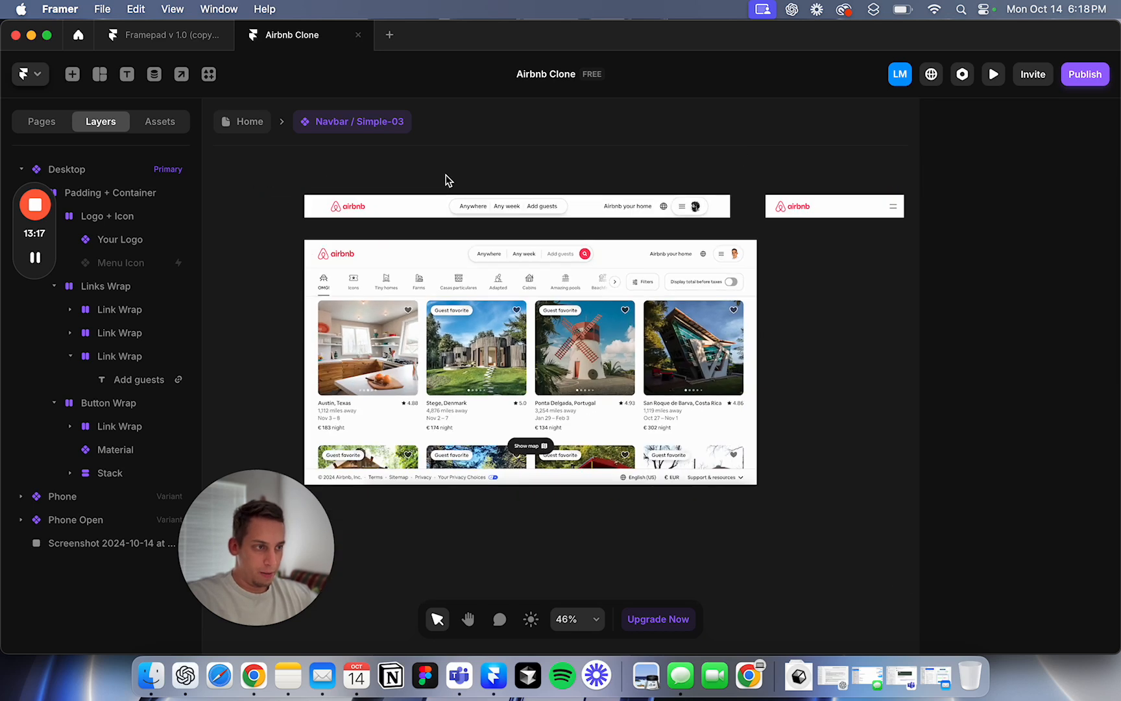
pyautogui.scroll(-2, 447, 180)
pyautogui.hscroll(3, 446, 180)
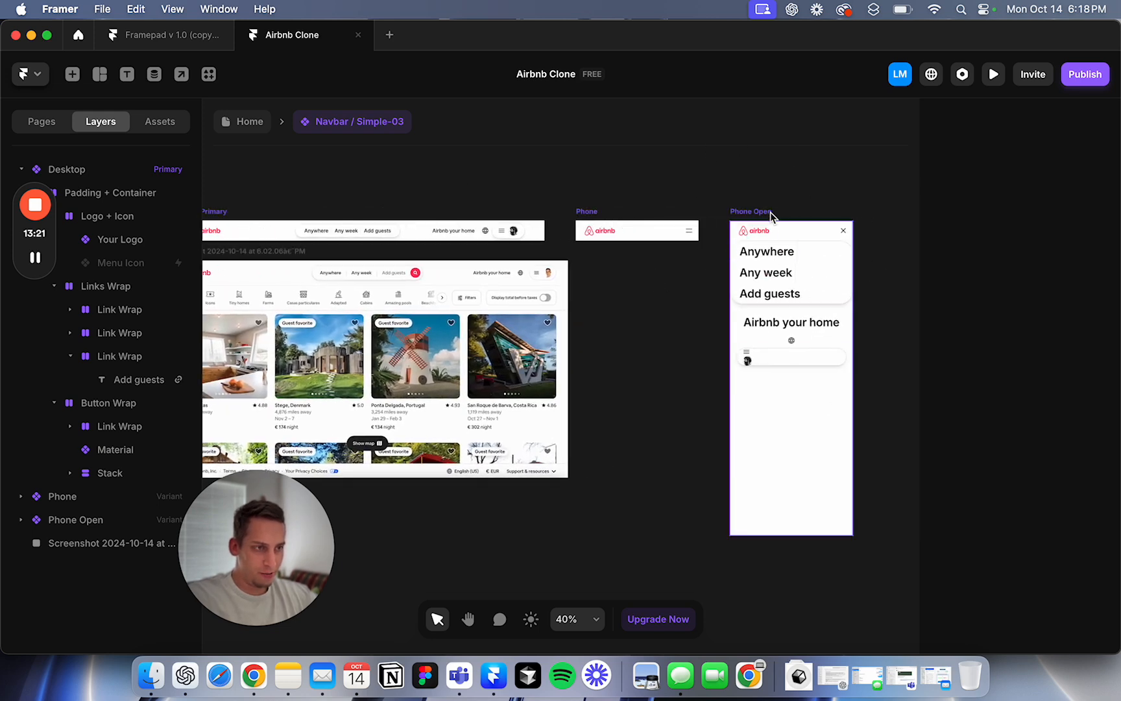
pyautogui.scroll(3, 520, 195)
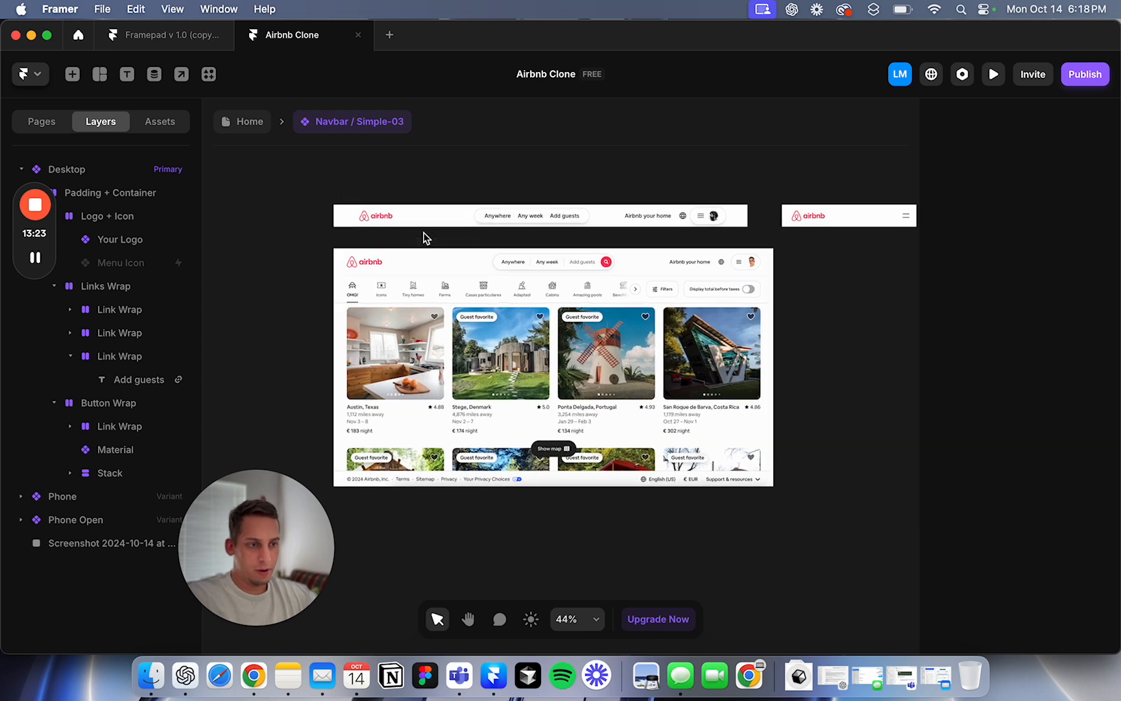
# Step: Return to the Home page and move the reference screenshot up, above and beside the Desktop frame
pyautogui.click(358, 274)
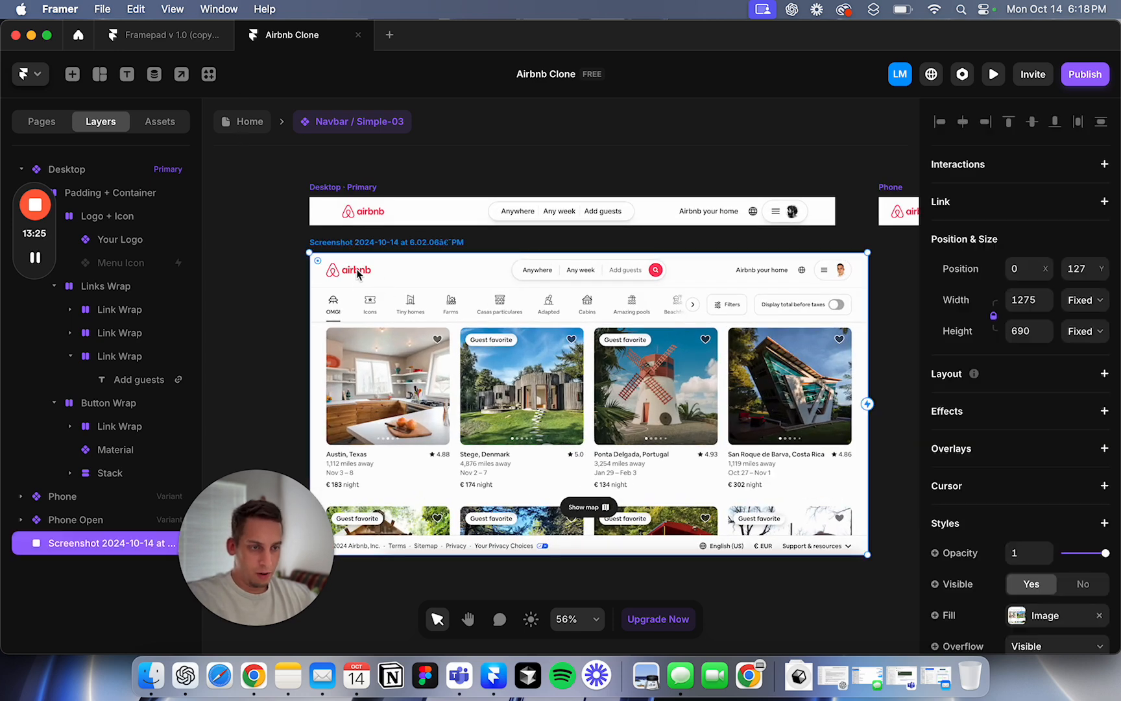
pyautogui.click(241, 121)
pyautogui.scroll(-5, 356, 309)
pyautogui.click(355, 309)
pyautogui.moveTo(403, 175); pyautogui.dragTo(401, 165)
pyautogui.hscroll(-3, 370, 211)
pyautogui.moveTo(391, 208); pyautogui.dragTo(391, 193)
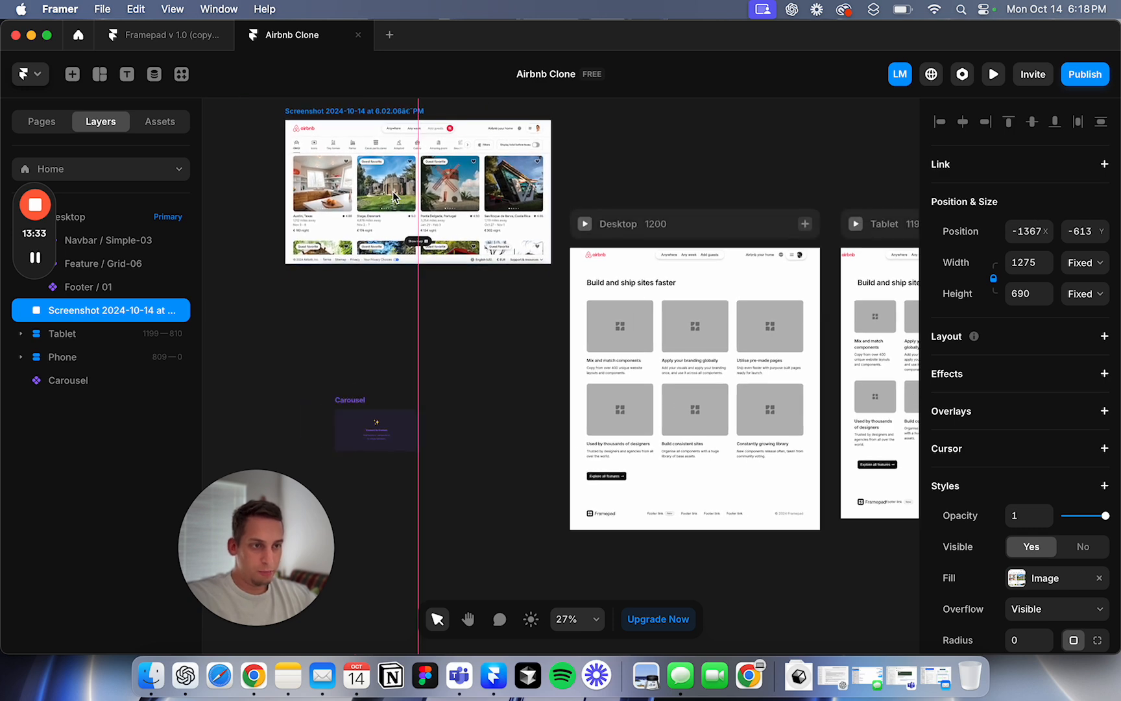
pyautogui.scroll(5, 352, 165)
pyautogui.scroll(-3, 352, 168)
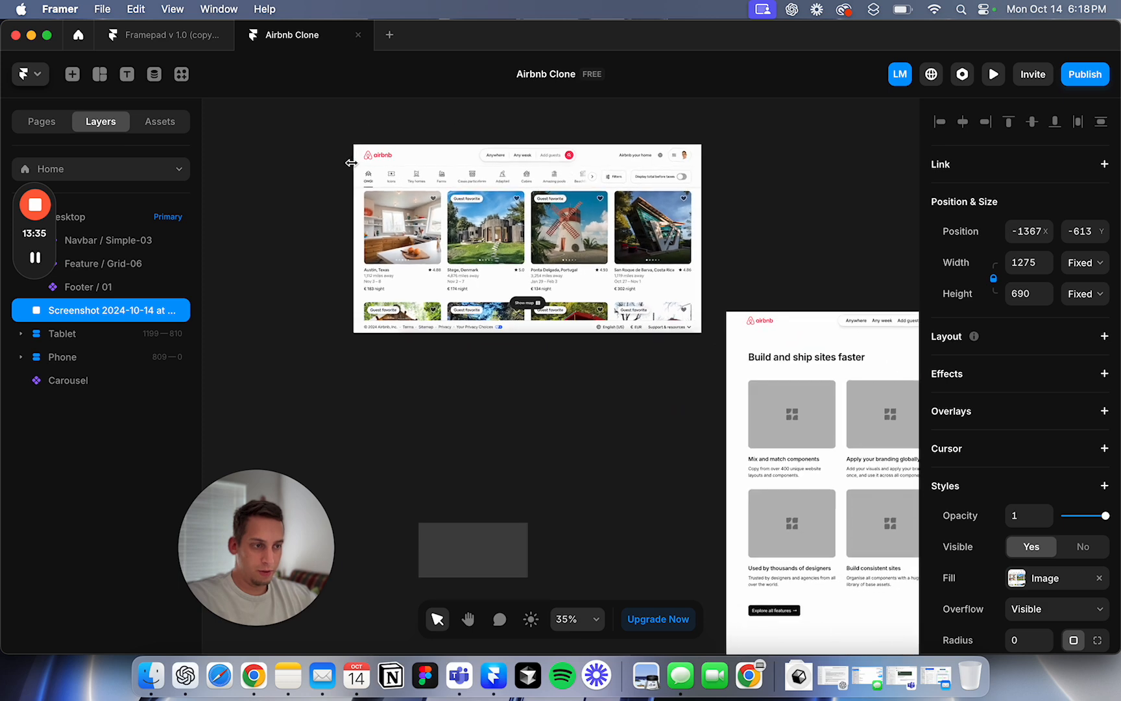
# Step: Move the Carousel component up so it sits closer beneath the reference screenshot
pyautogui.moveTo(501, 545); pyautogui.dragTo(499, 442)
pyautogui.hscroll(5, 619, 409)
pyautogui.hscroll(-4, 619, 409)
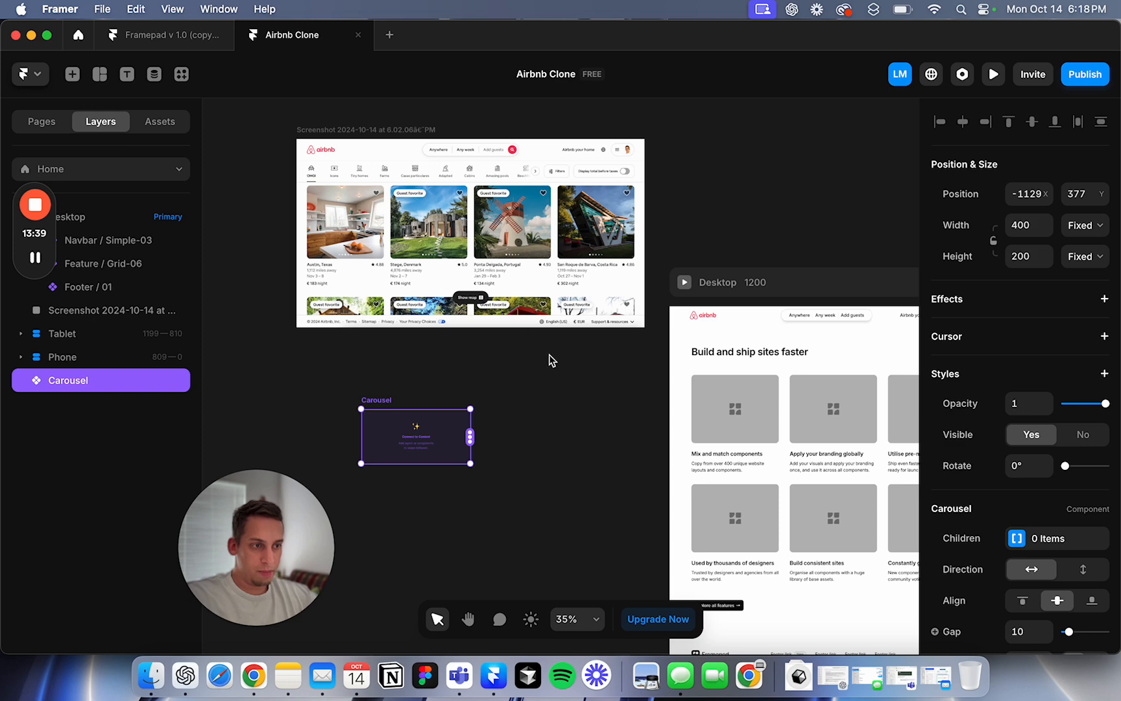
# Step: Switch to the Framepad project, browse the simple navbars on its Navbar page and copy Navbar / Simple-03
pyautogui.click(128, 43)
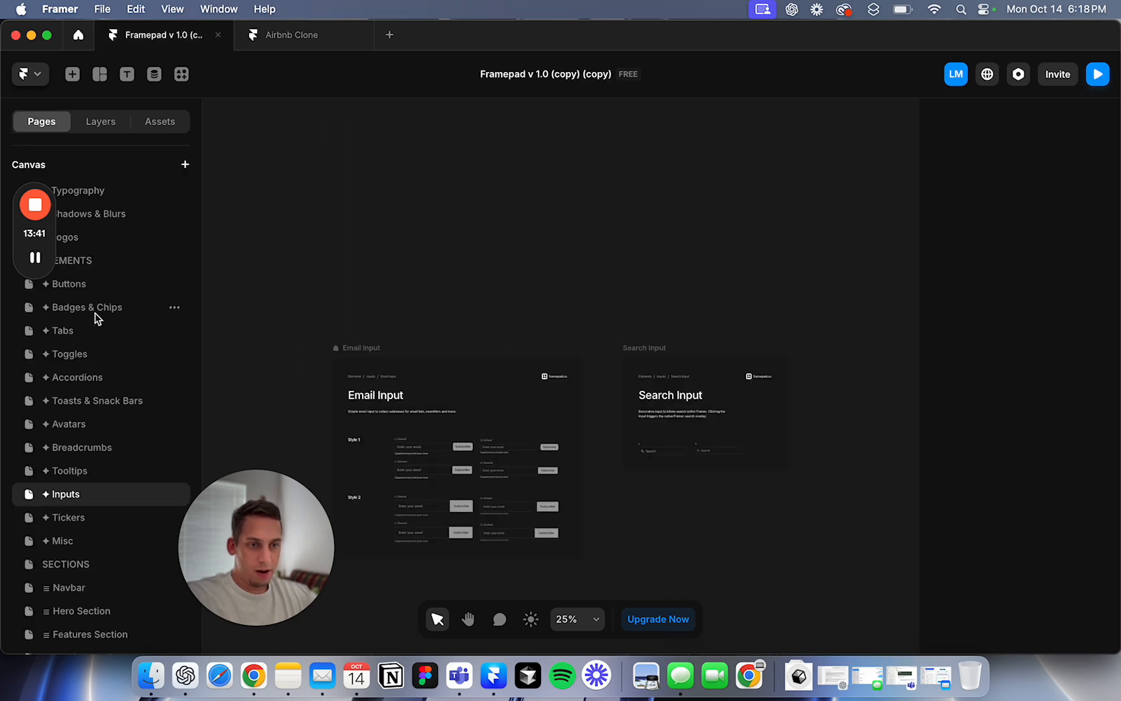
pyautogui.scroll(-5, 96, 469)
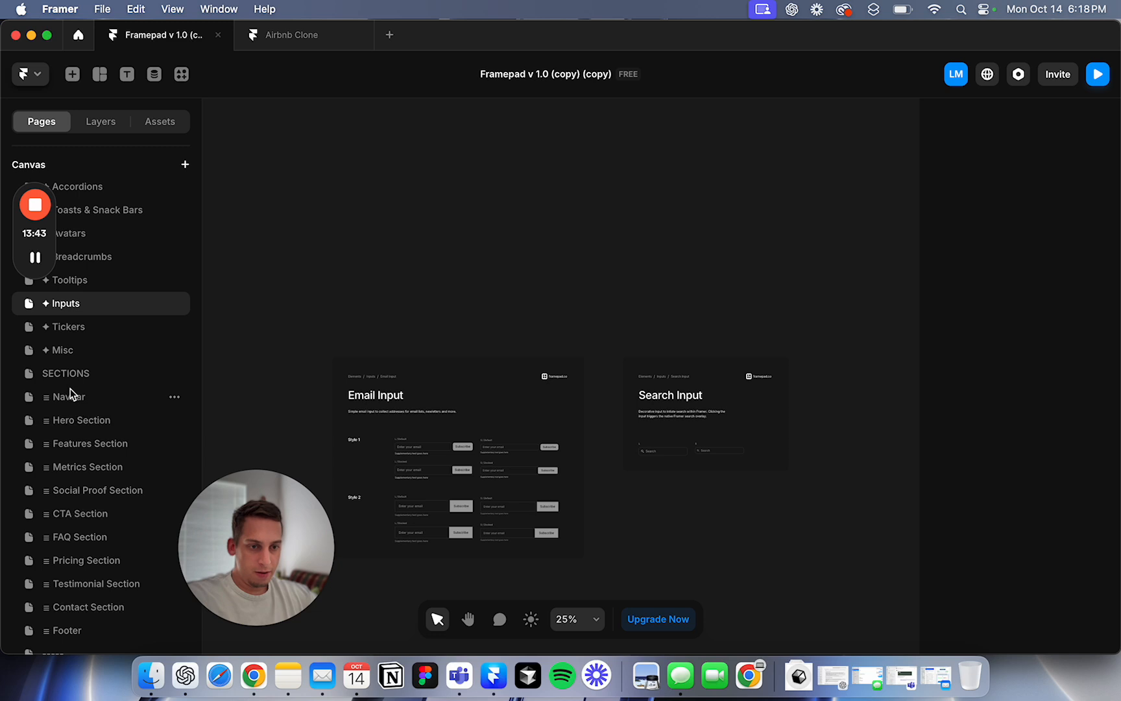
pyautogui.click(69, 395)
pyautogui.scroll(-3, 532, 263)
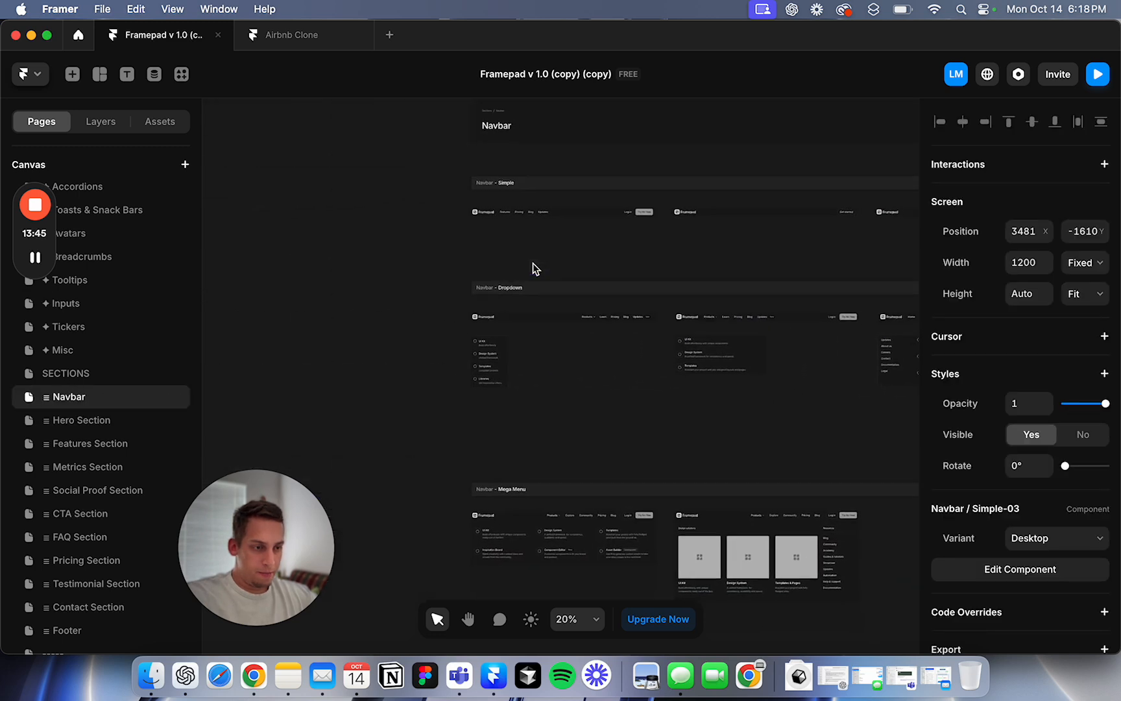
pyautogui.hscroll(2, 534, 268)
pyautogui.scroll(-1, 535, 268)
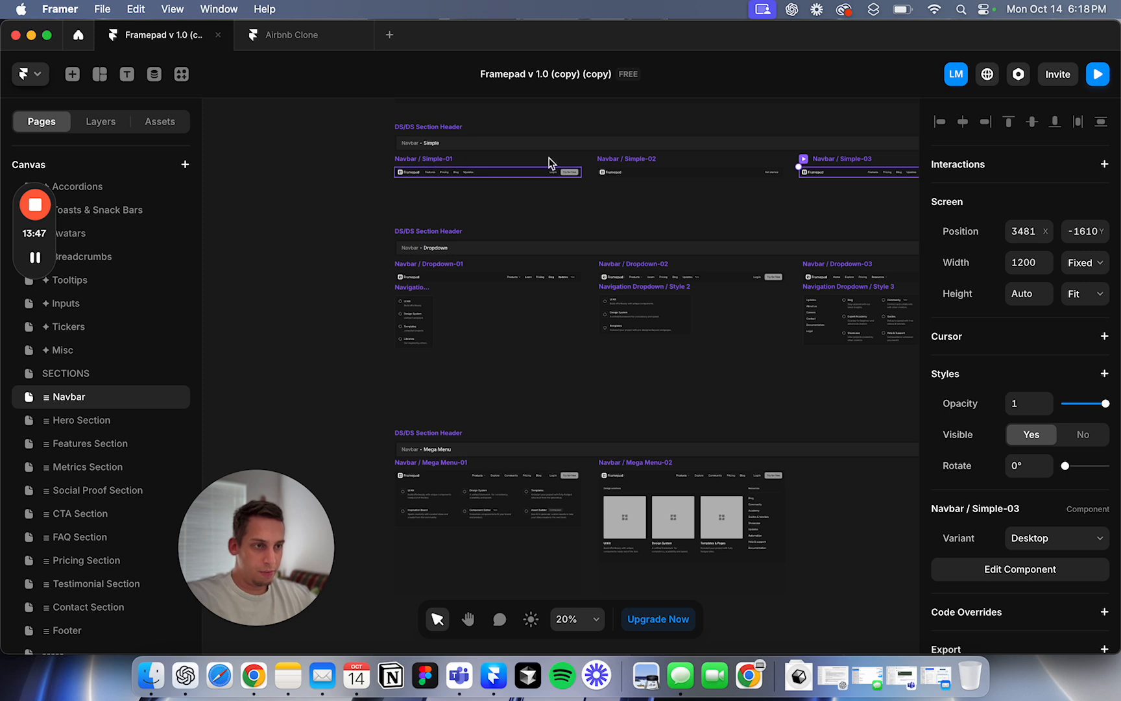
pyautogui.click(638, 162)
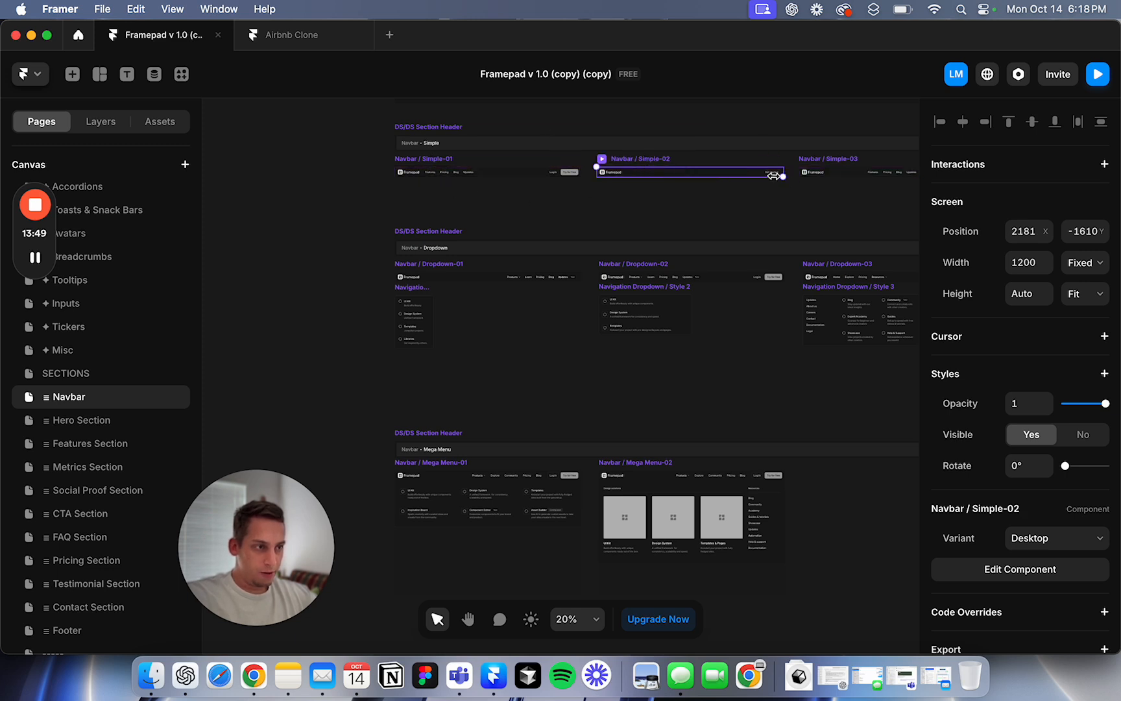
pyautogui.hscroll(5, 704, 176)
pyautogui.click(674, 173)
pyautogui.hscroll(3, 709, 175)
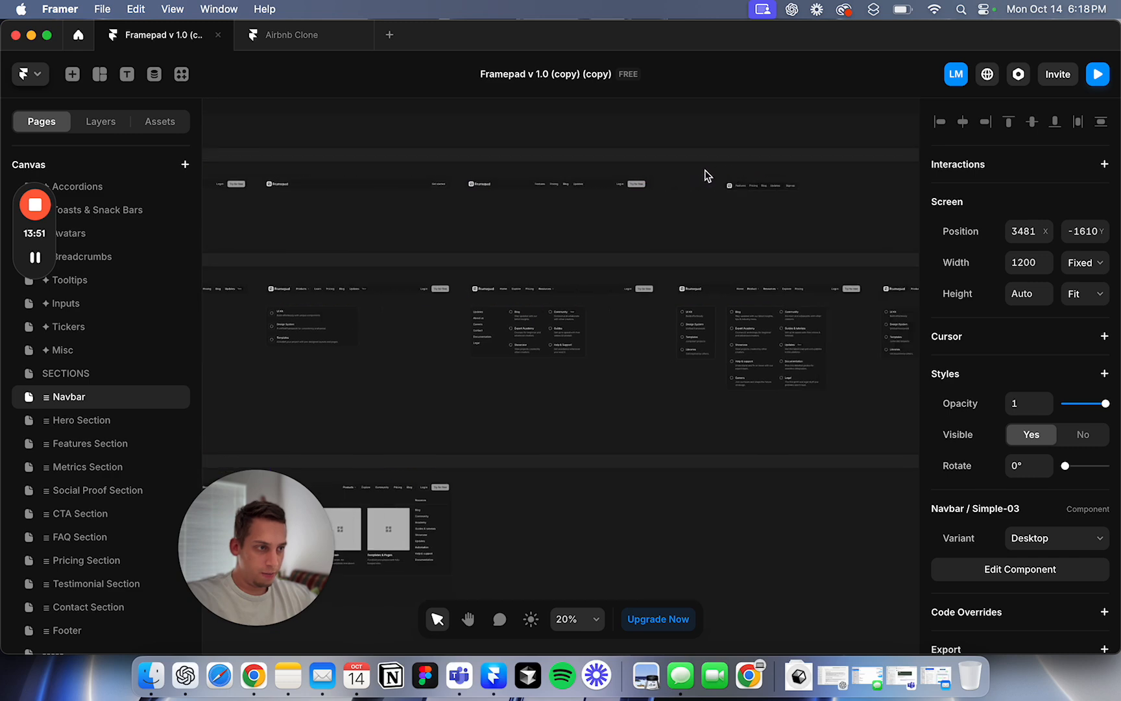
pyautogui.scroll(2, 604, 200)
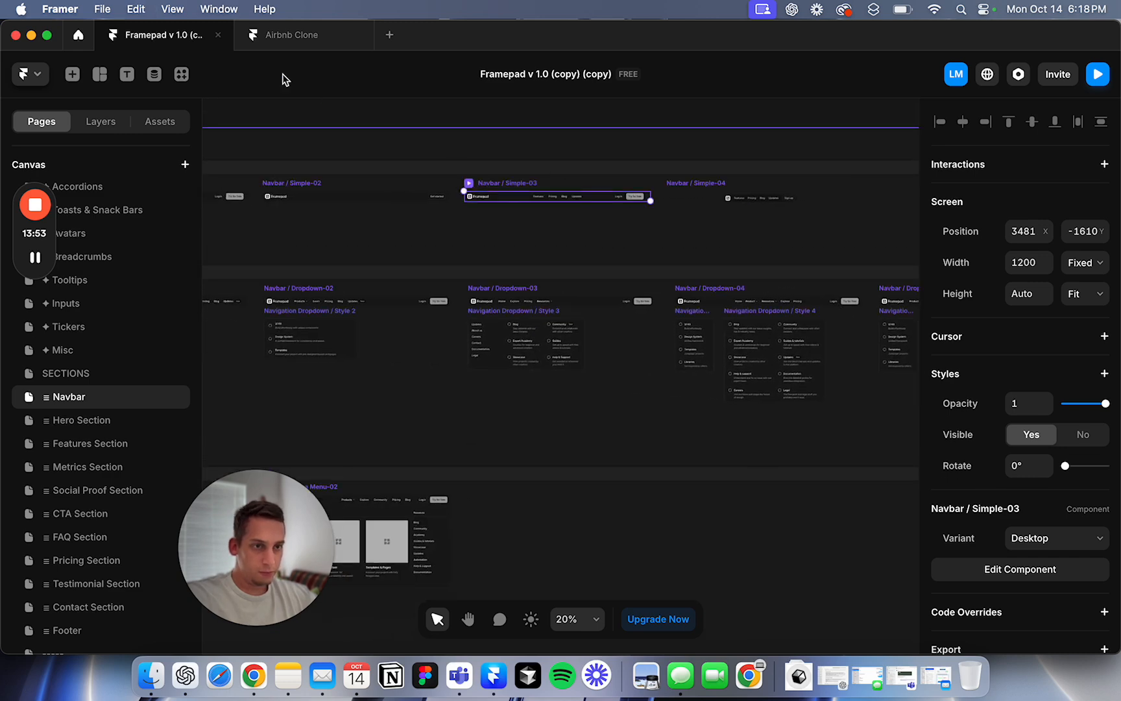
# Step: Paste the copied navbar beneath the existing one in the Airbnb Clone's Desktop frame, then unlink and replace all its instances for editing
pyautogui.click(270, 35)
pyautogui.hscroll(3, 593, 275)
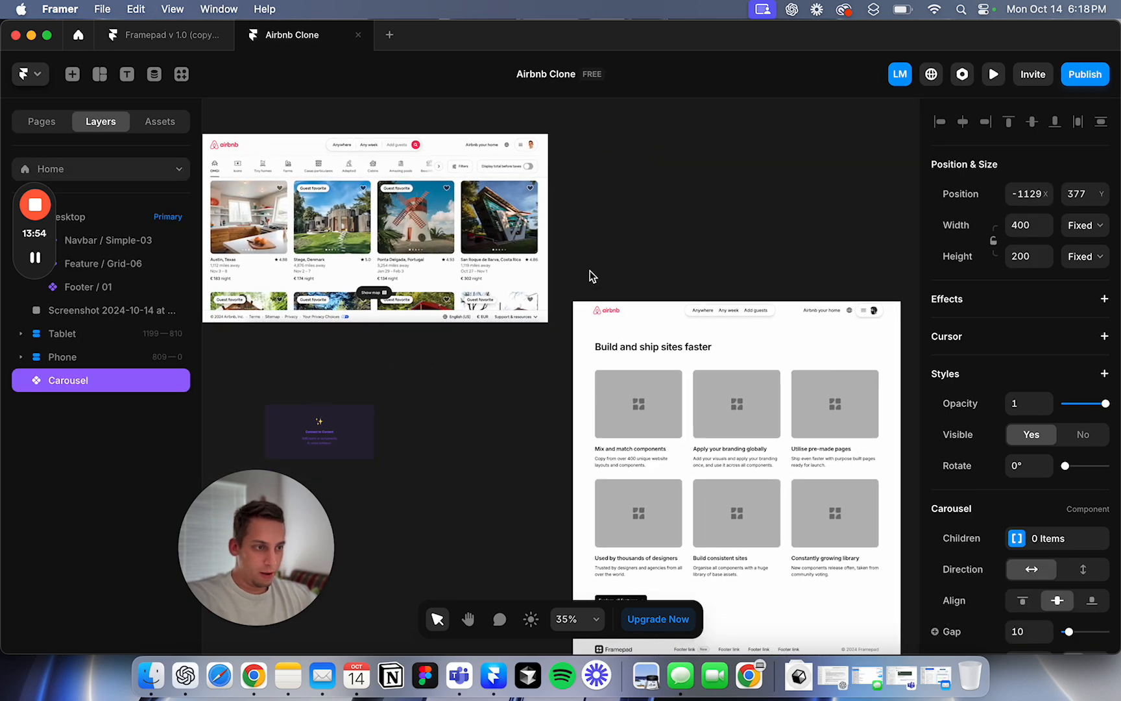
pyautogui.click(619, 311)
pyautogui.press('super+v')
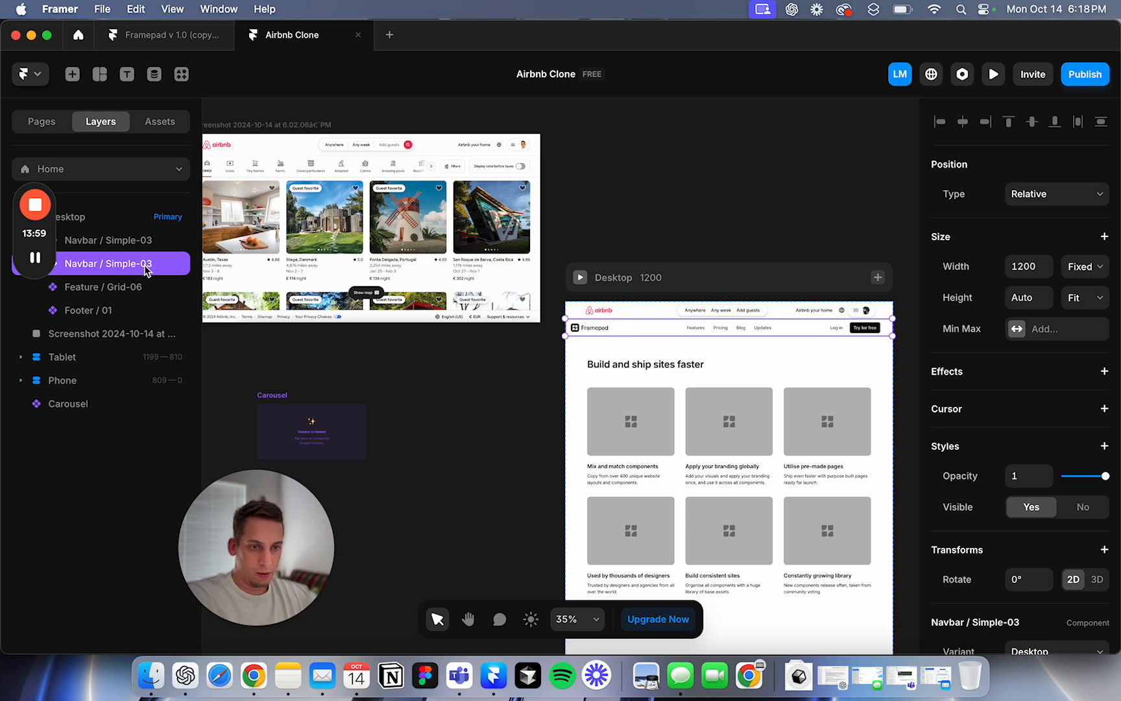
pyautogui.doubleClick(678, 334)
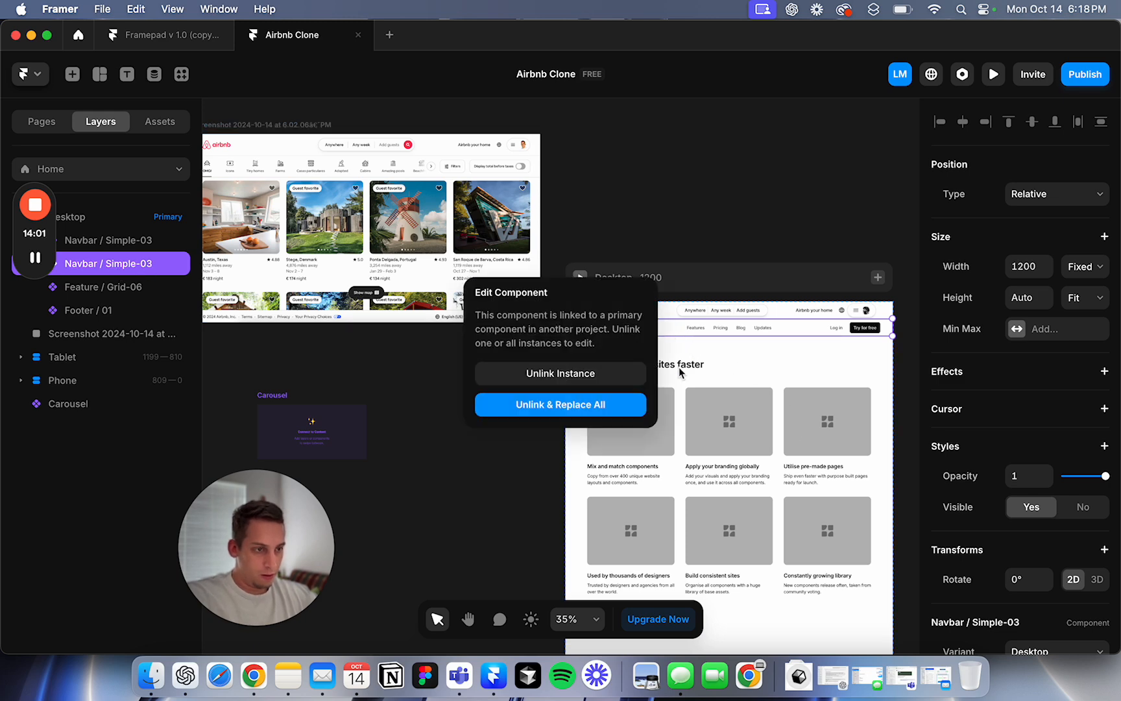
pyautogui.click(608, 414)
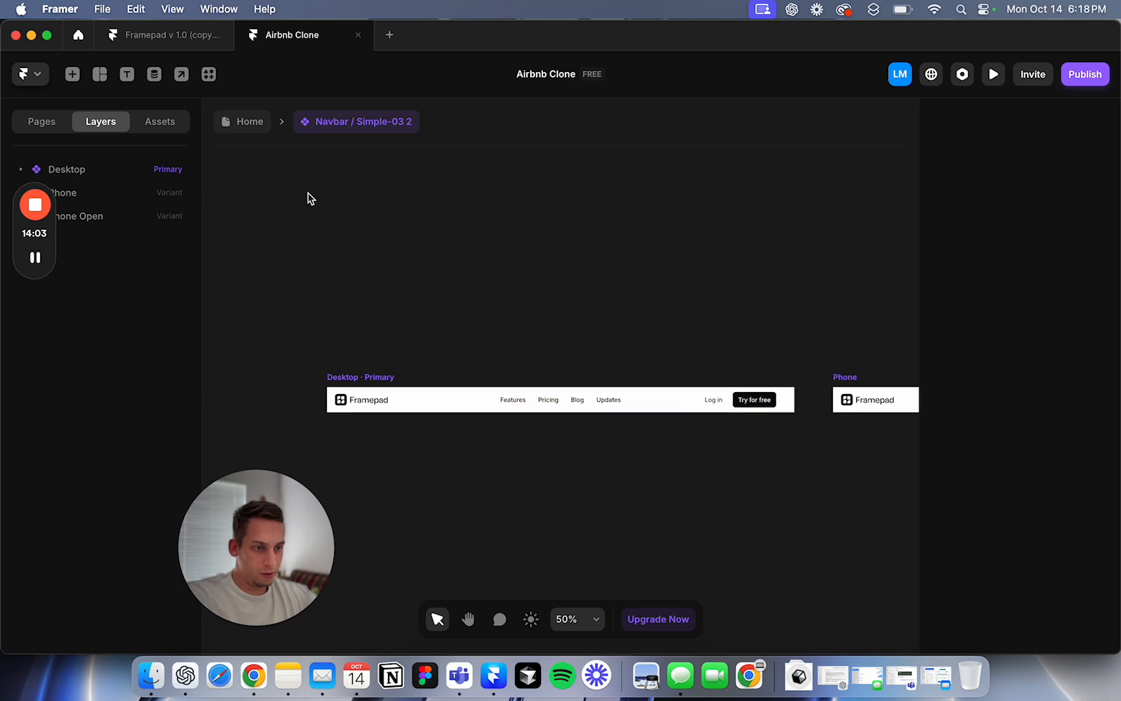
# Step: Copy the Carousel and the reference screenshot from Home onto the Navbar / Simple-03 2 component canvas
pyautogui.click(250, 122)
pyautogui.click(325, 433)
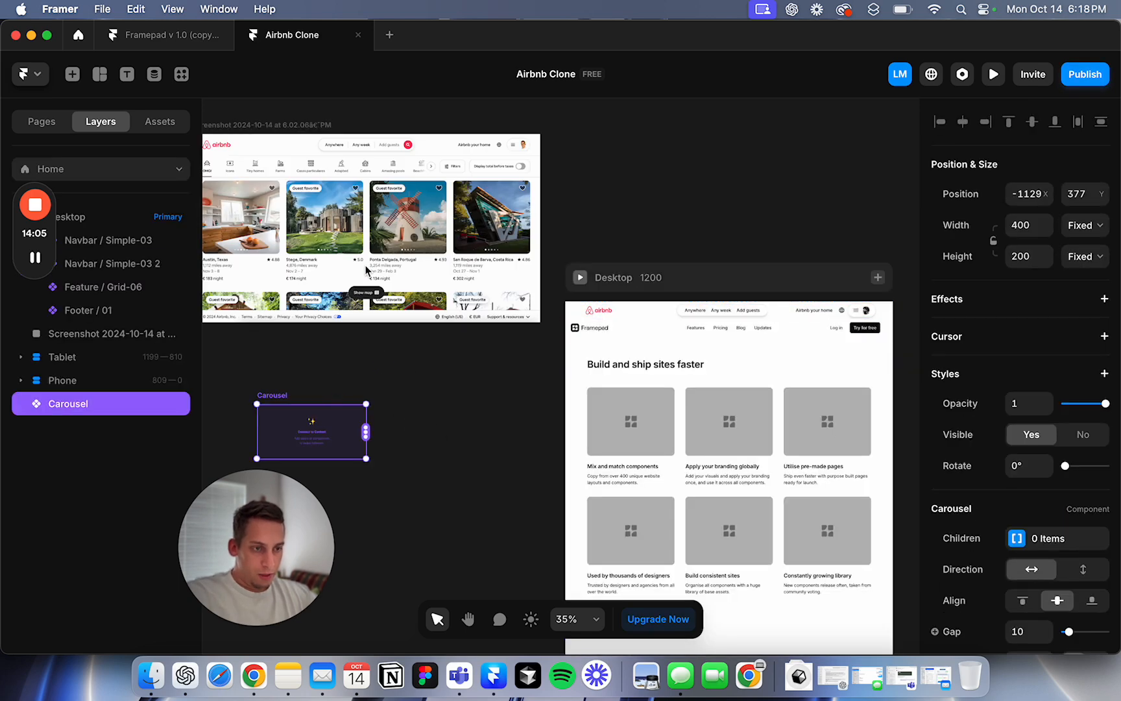
pyautogui.keyDown('shift'); pyautogui.click(367, 241); pyautogui.keyUp('shift')
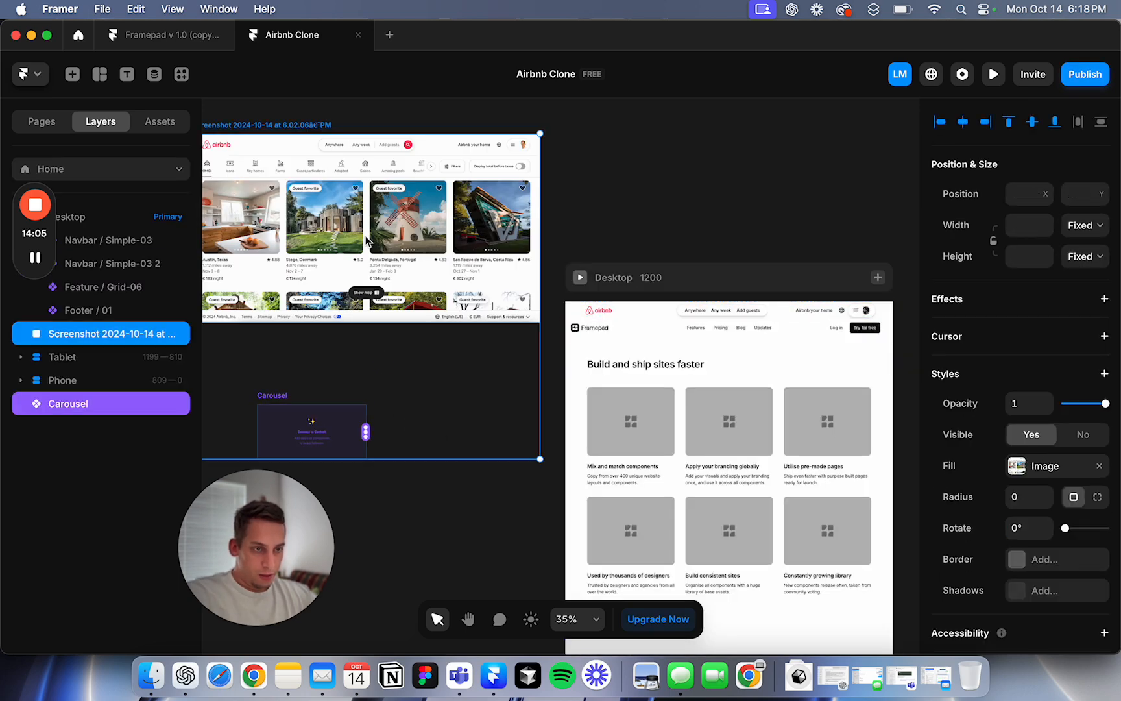
pyautogui.doubleClick(628, 327)
pyautogui.press('super+v')
pyautogui.moveTo(473, 384); pyautogui.dragTo(239, 439)
pyautogui.press('super+z')
pyautogui.click(473, 259)
pyautogui.scroll(-4, 472, 259)
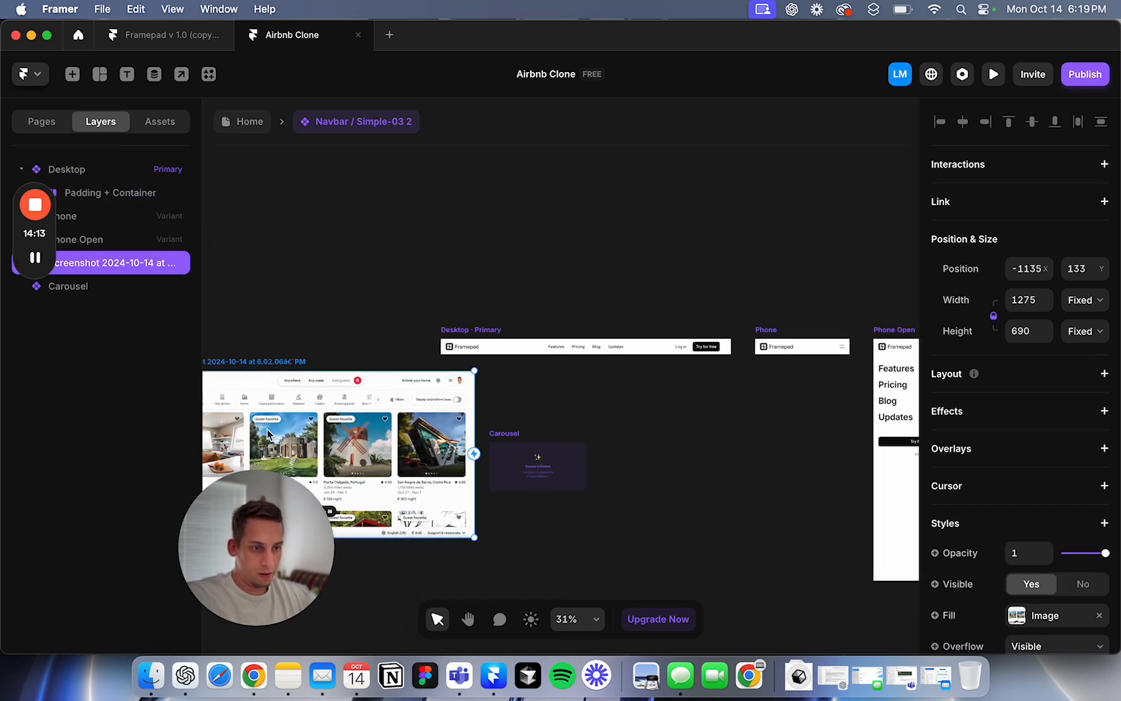
pyautogui.scroll(4, 569, 342)
pyautogui.hscroll(-5, 642, 371)
pyautogui.scroll(-2, 643, 370)
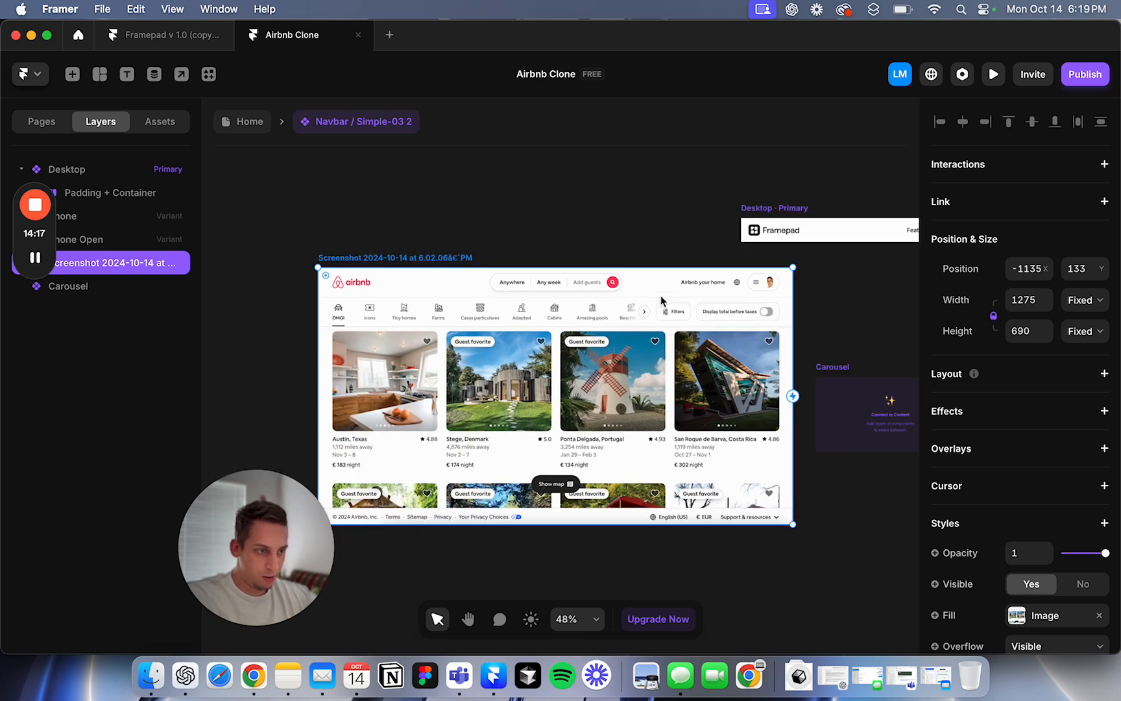
# Step: Delete the Features, Pricing, Blog and Updates links together with their Links Wrap from the second navbar's Desktop variant
pyautogui.hscroll(8, 798, 331)
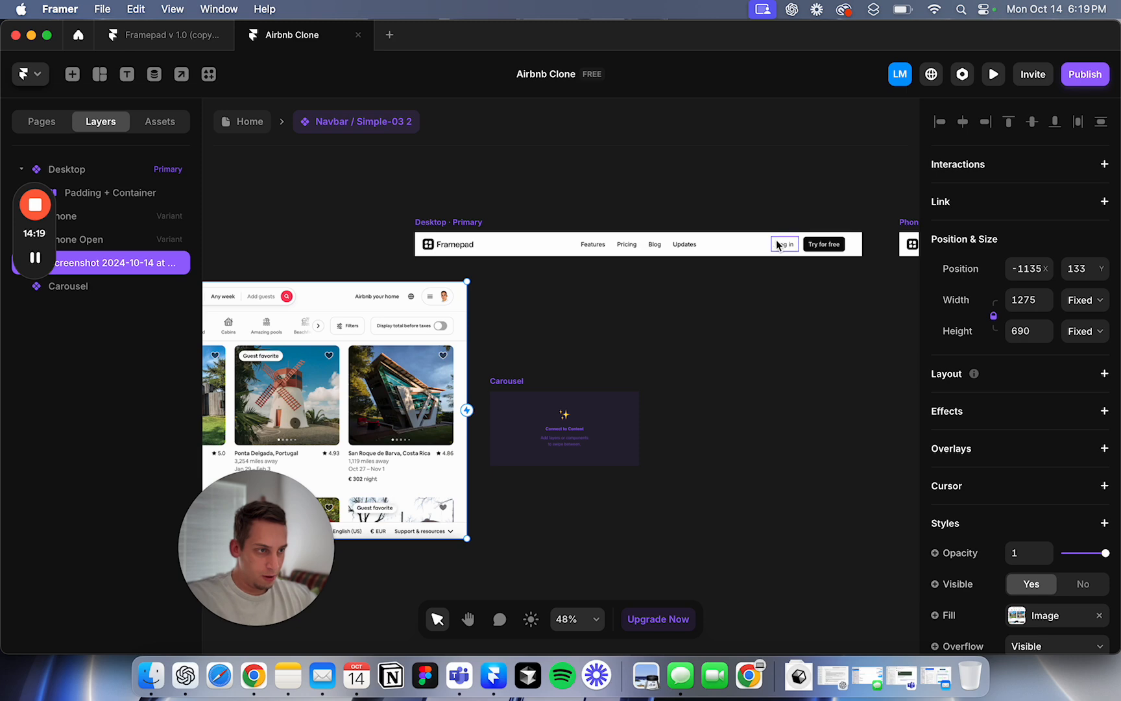
pyautogui.click(716, 248)
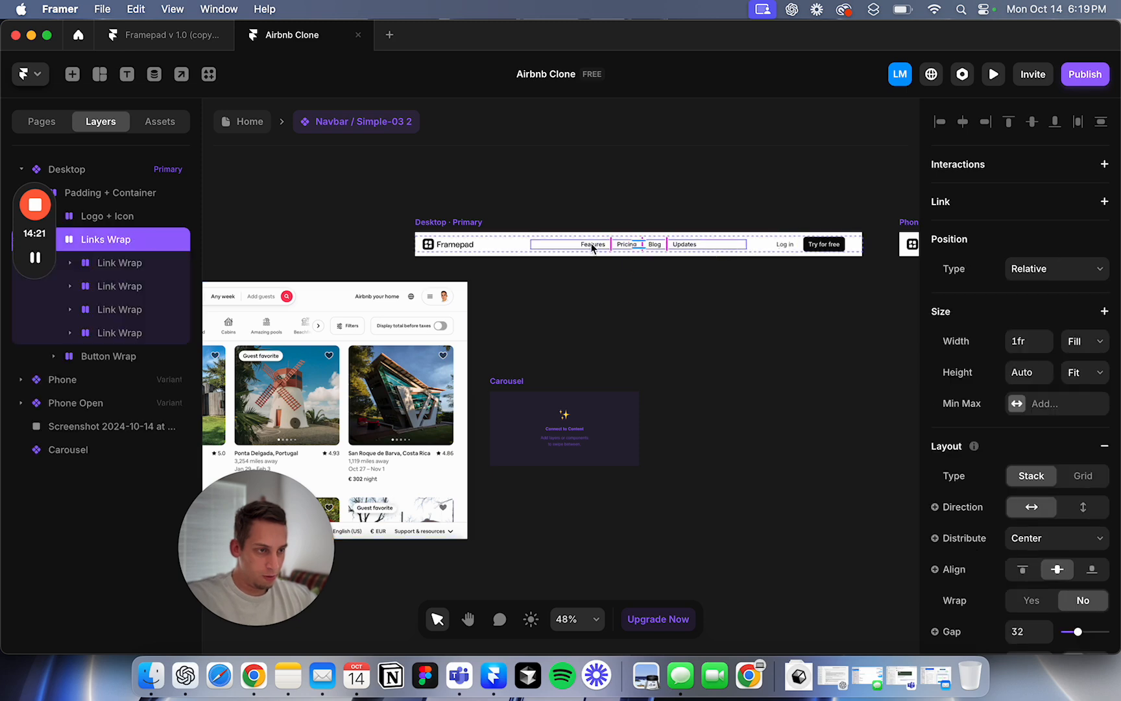
pyautogui.press('Return')
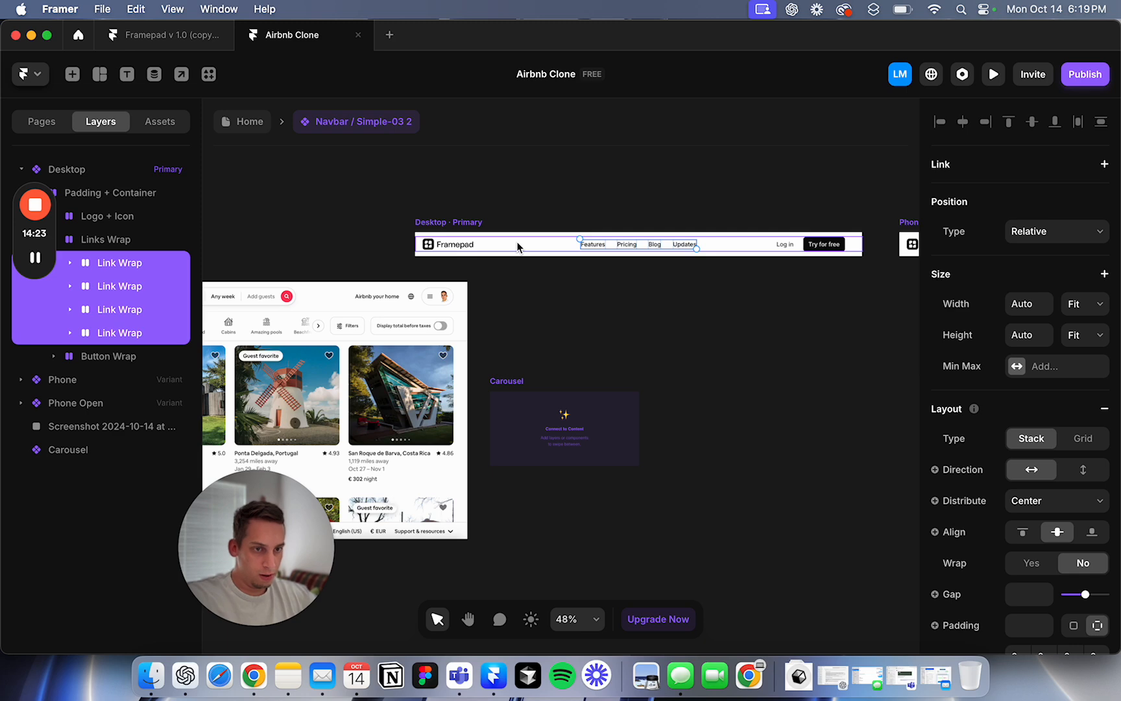
pyautogui.press('Delete')
pyautogui.keyDown('super'); pyautogui.click(598, 244); pyautogui.keyUp('super')
pyautogui.press('Right')
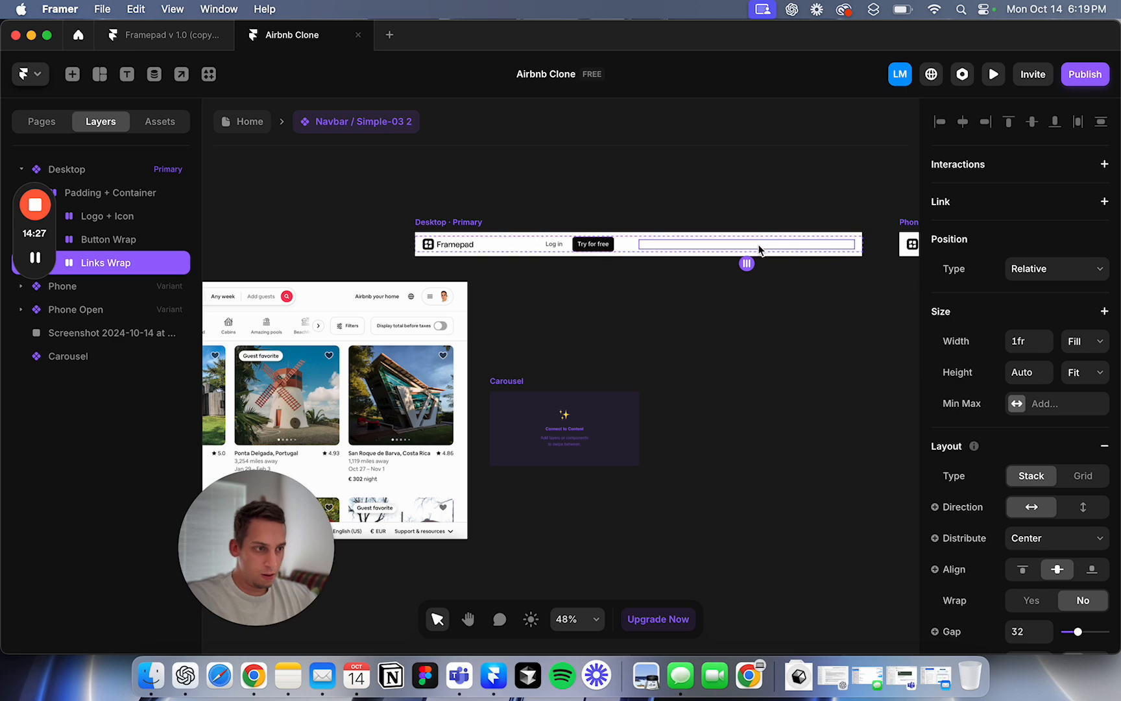
pyautogui.press('Delete')
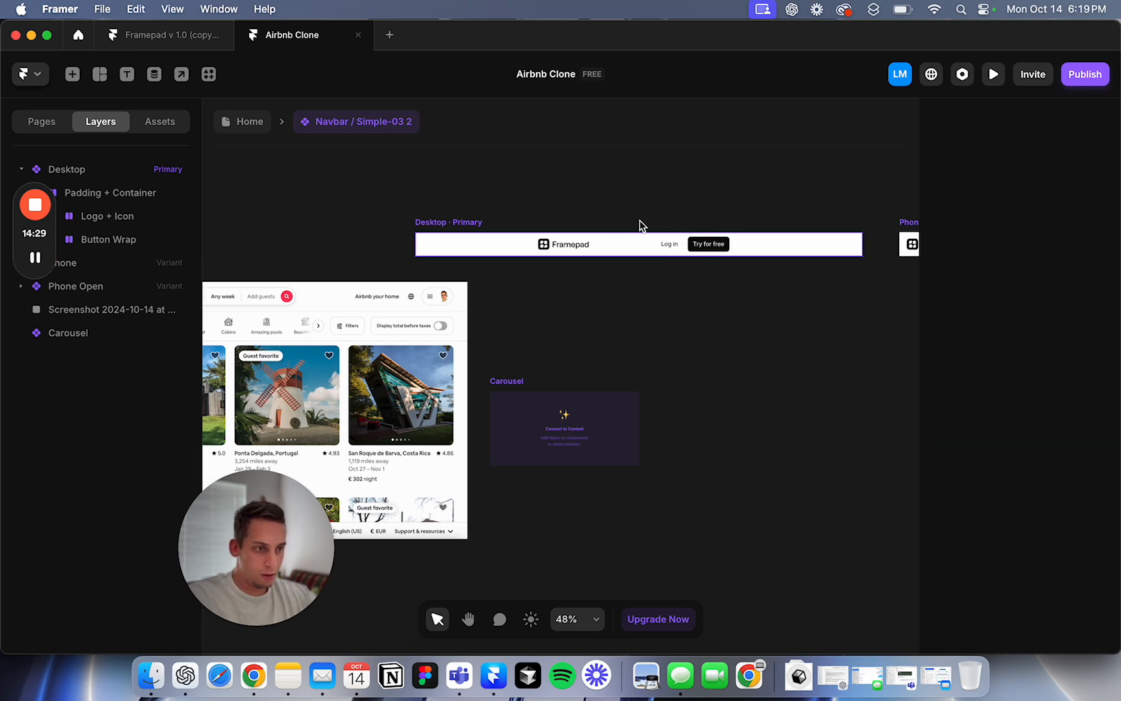
# Step: Set the distribution of the Desktop variant's Padding + Container stack to Space Between
pyautogui.click(635, 252)
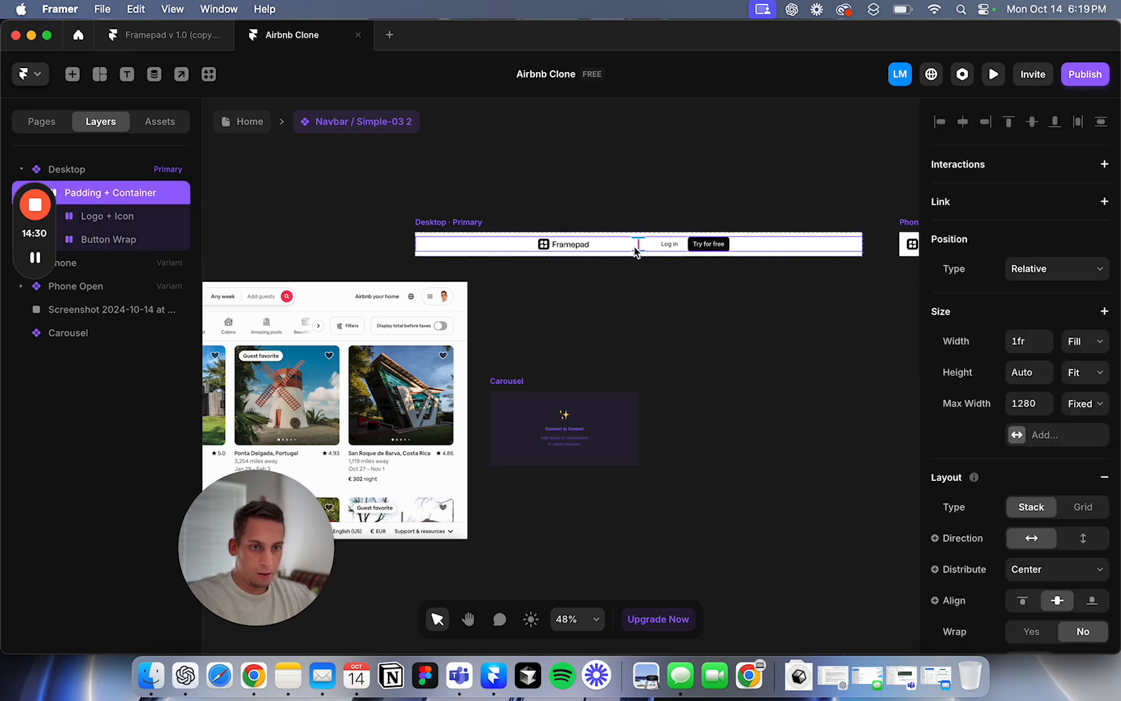
pyautogui.click(1080, 576)
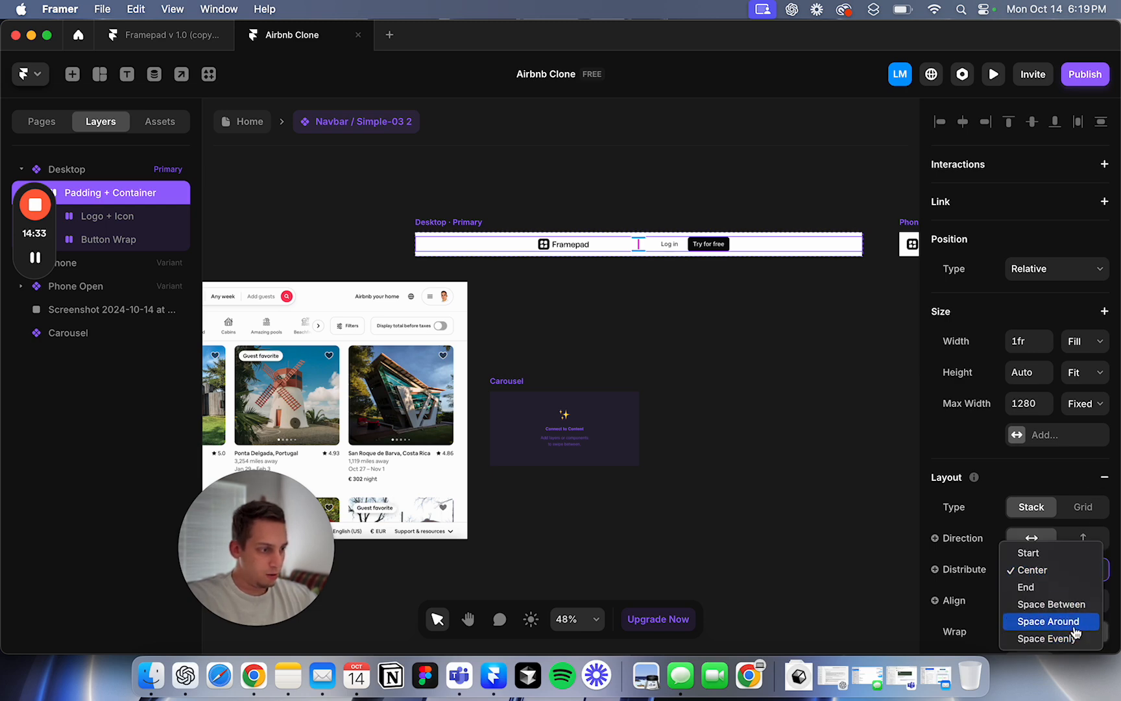
pyautogui.click(1073, 624)
pyautogui.click(1094, 574)
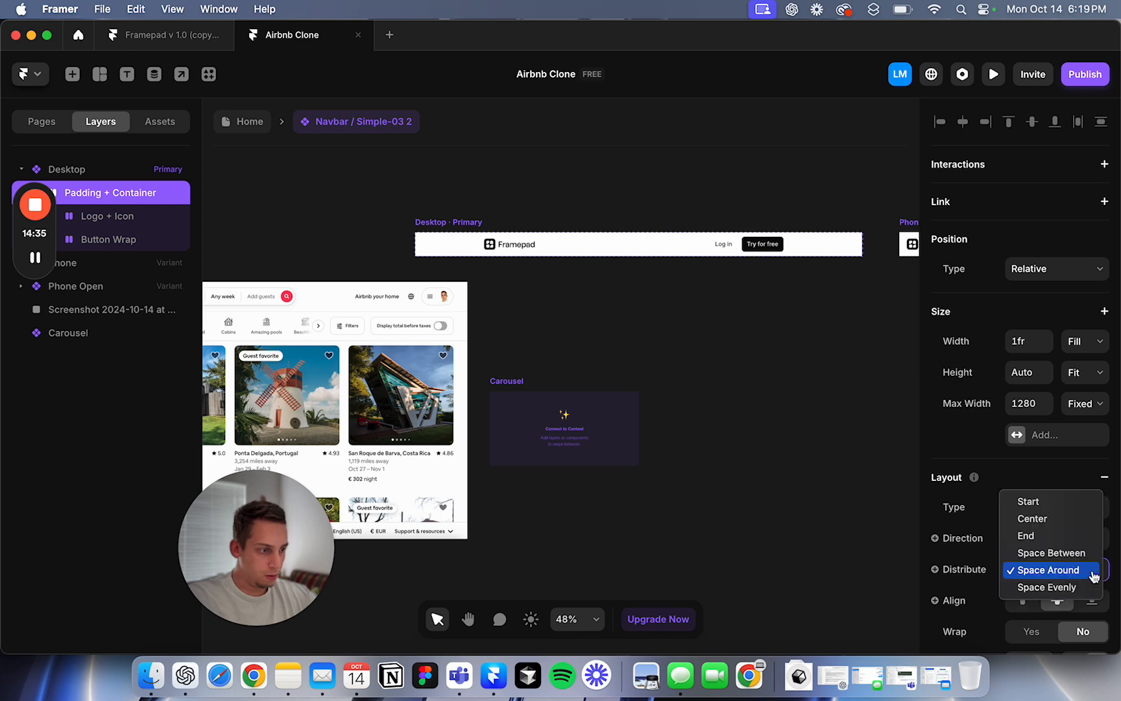
pyautogui.click(1094, 562)
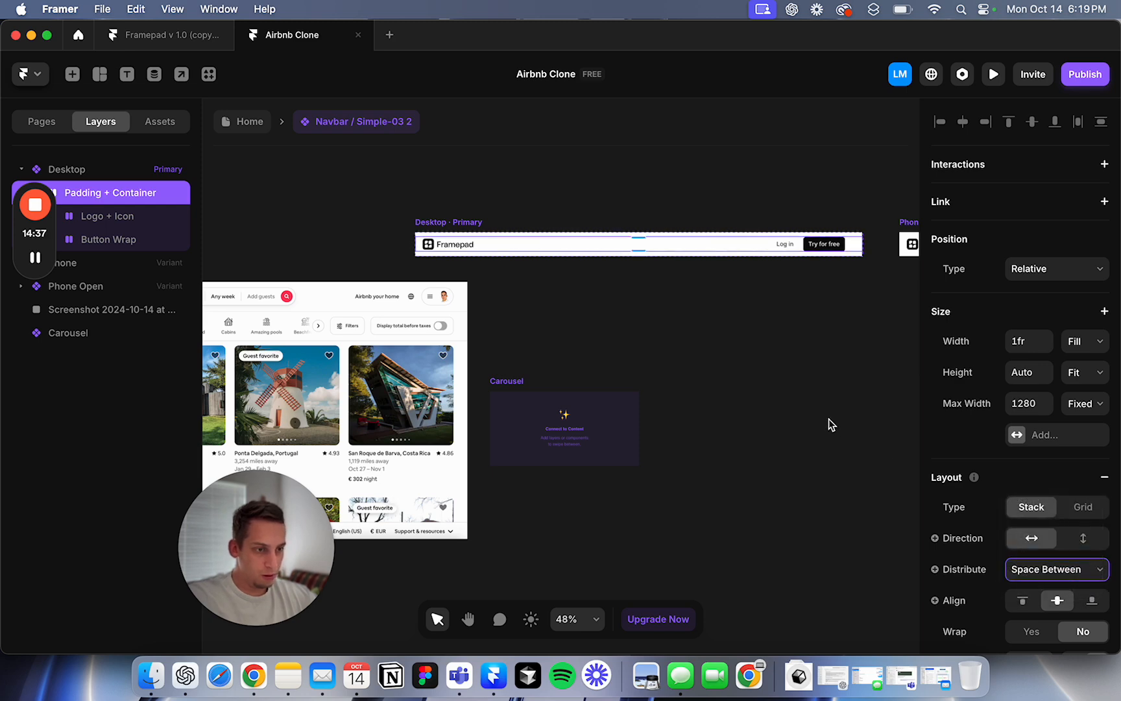
# Step: Set the Logo + Icon stack's width to Relative at 65% in the Desktop variant
pyautogui.doubleClick(459, 243)
pyautogui.hscroll(-3, 467, 250)
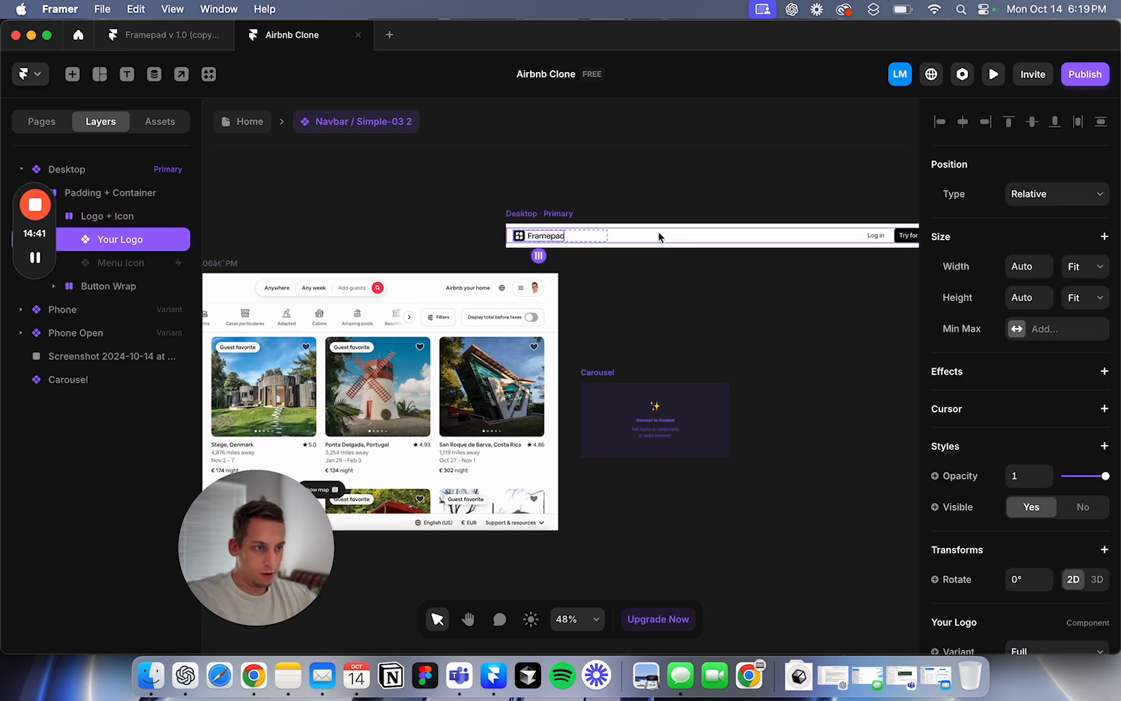
pyautogui.click(589, 241)
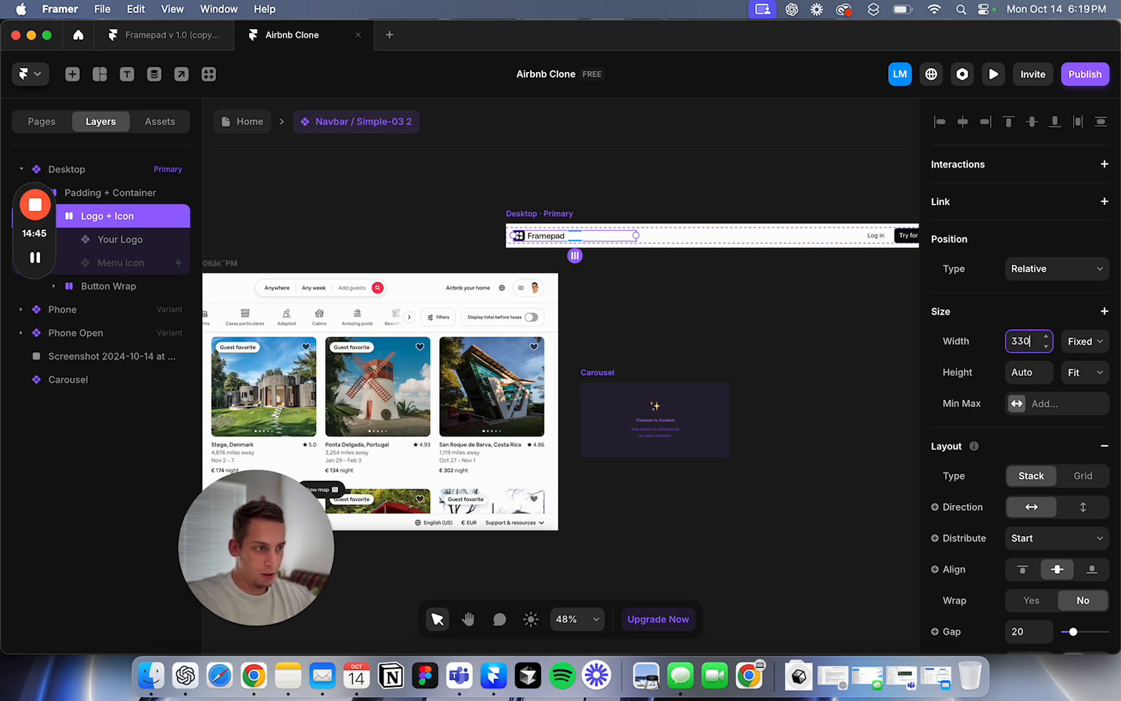
pyautogui.click(1080, 341)
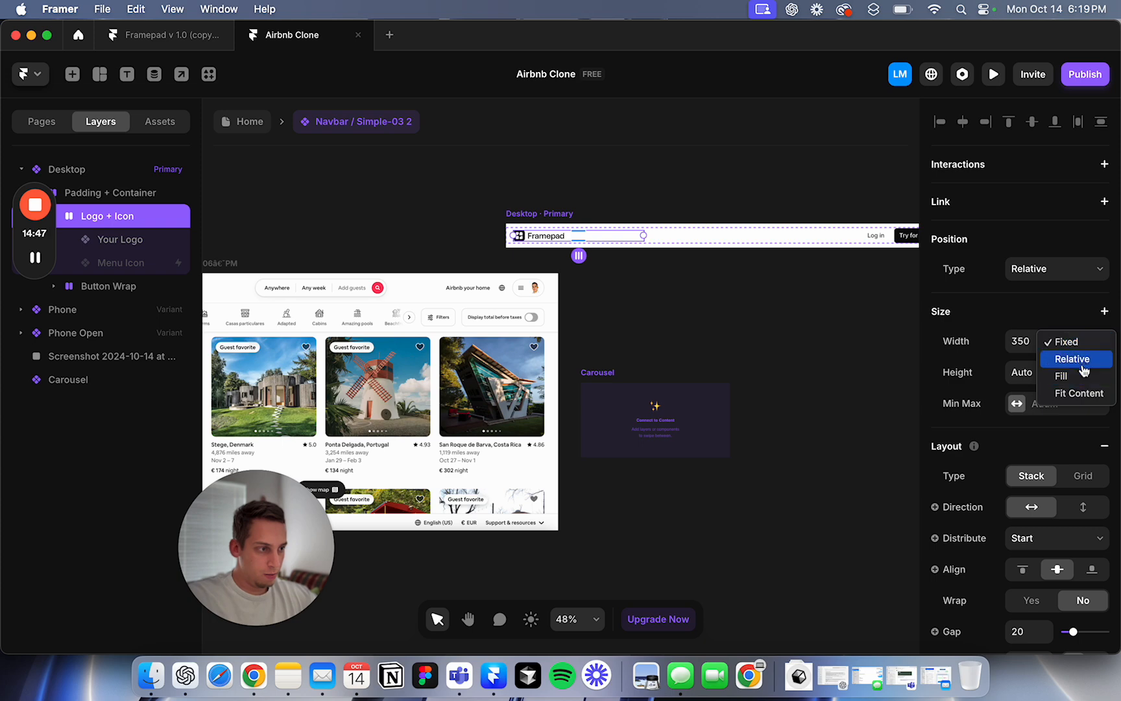
pyautogui.click(1082, 359)
pyautogui.write('80%')
pyautogui.hotkey('shift', 'Down')
pyautogui.hotkey('shift', 'Down')
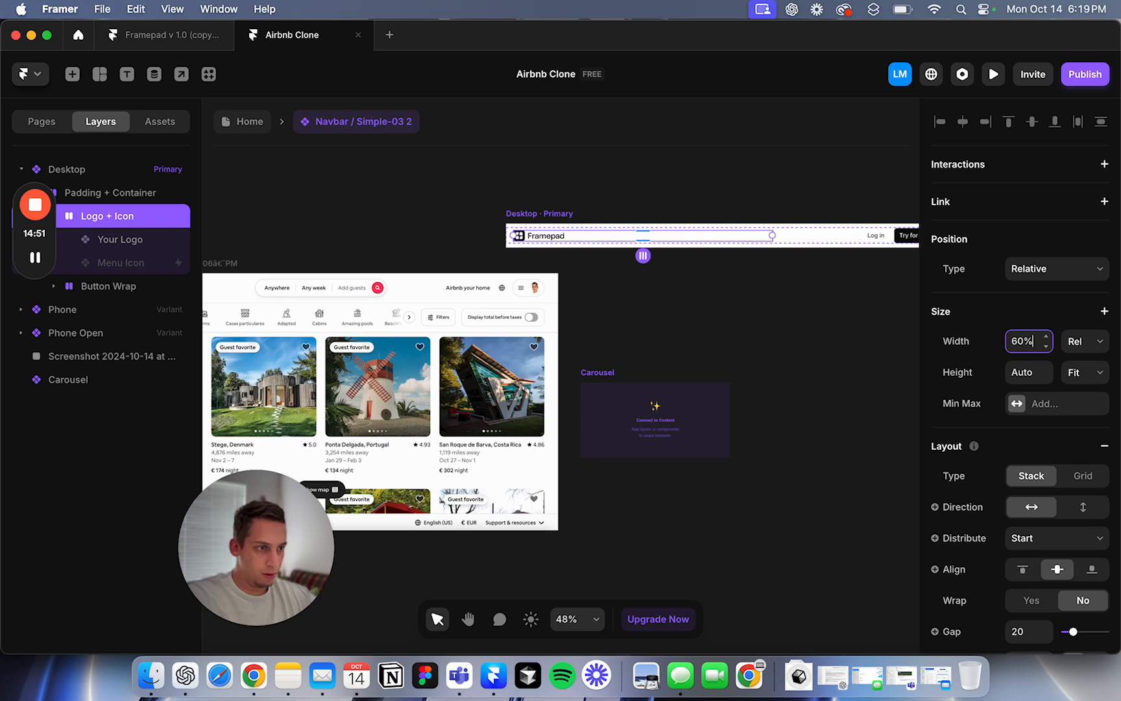
pyautogui.hscroll(5, 523, 300)
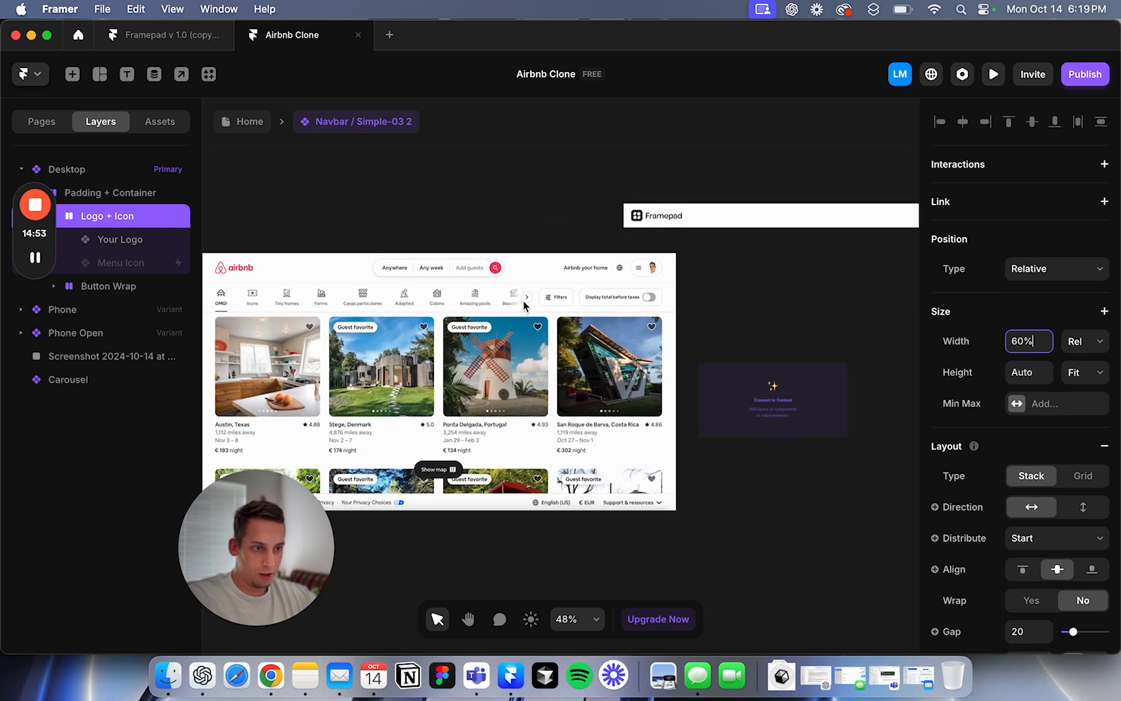
pyautogui.hscroll(2, 523, 300)
pyautogui.hotkey('shift', 'Up')
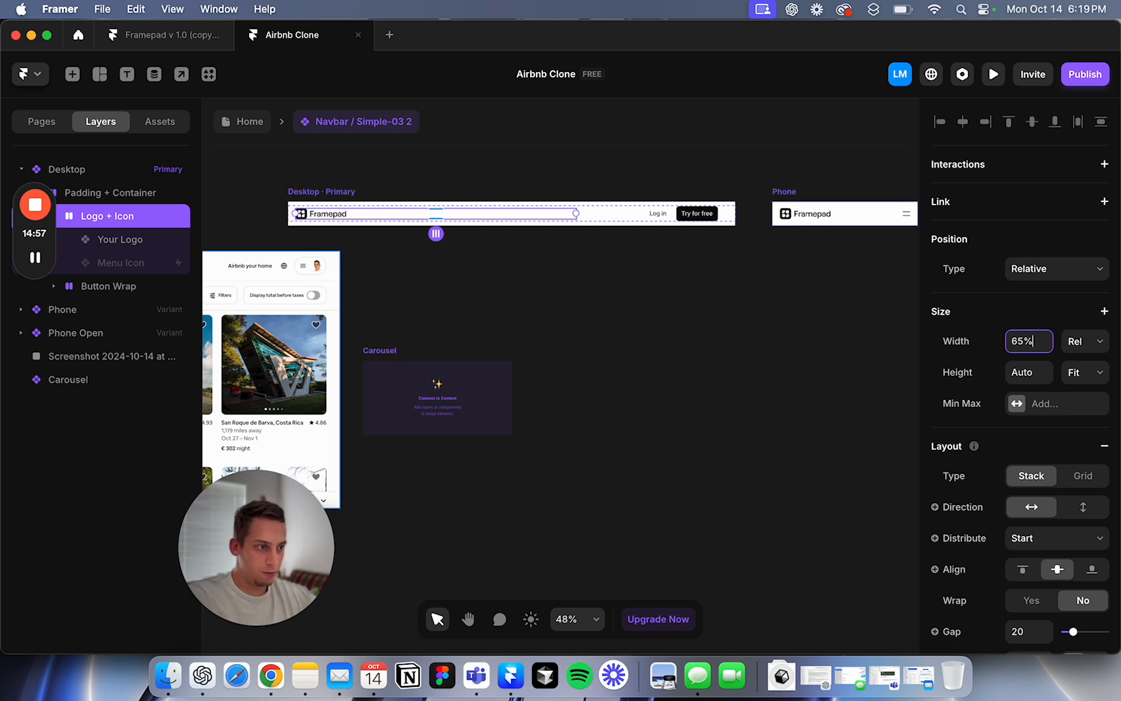
pyautogui.press('Up')
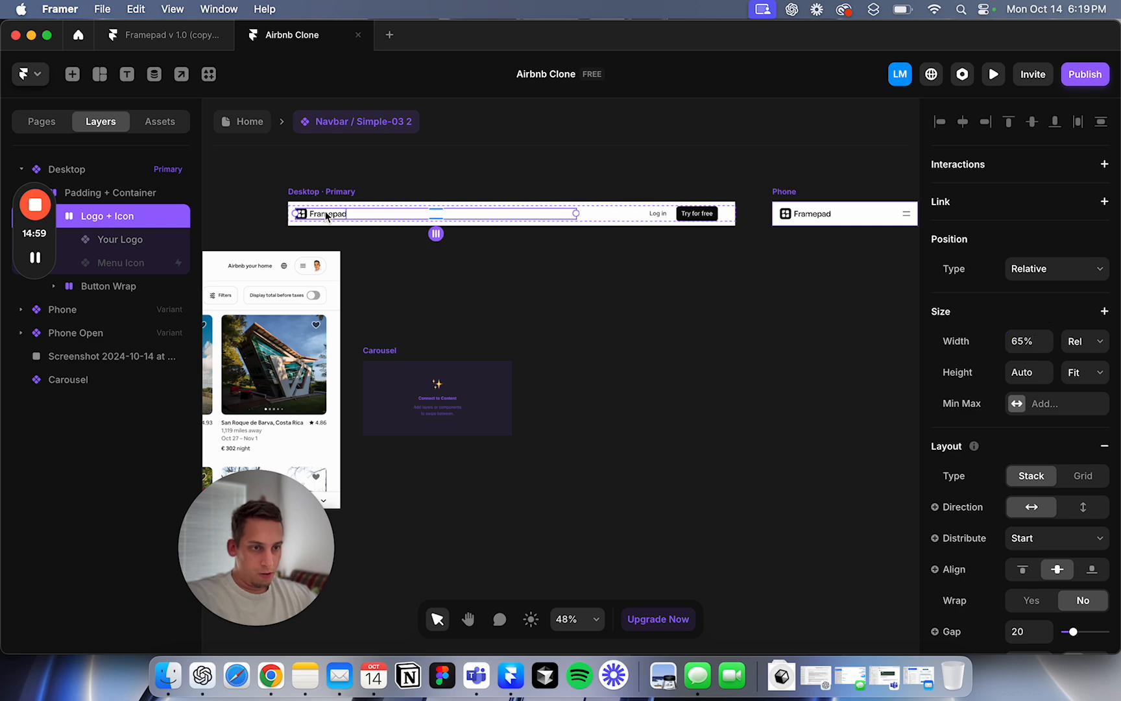
# Step: Delete the Framepad logo and the Menu Icon from the Logo + Icon stack
pyautogui.click(325, 216)
pyautogui.press('Delete')
pyautogui.click(142, 240)
pyautogui.press('Delete')
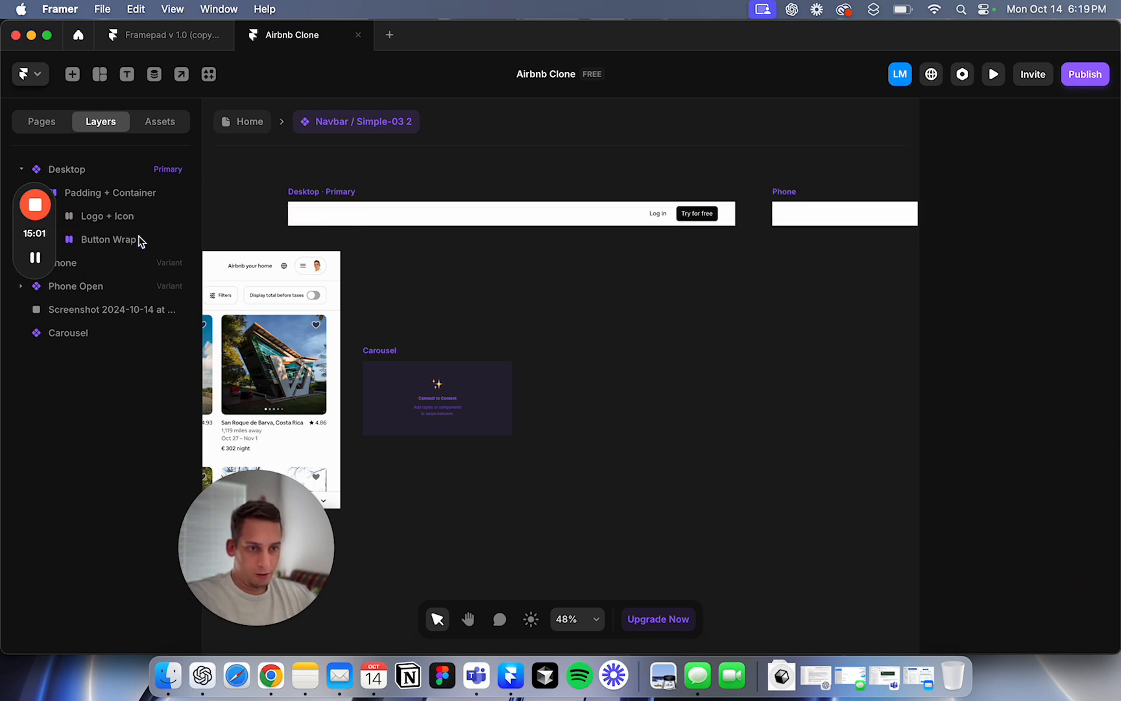
# Step: Move the Carousel into the emptied Logo + Icon stack and set its width and height to Fill
pyautogui.moveTo(397, 380); pyautogui.dragTo(360, 214)
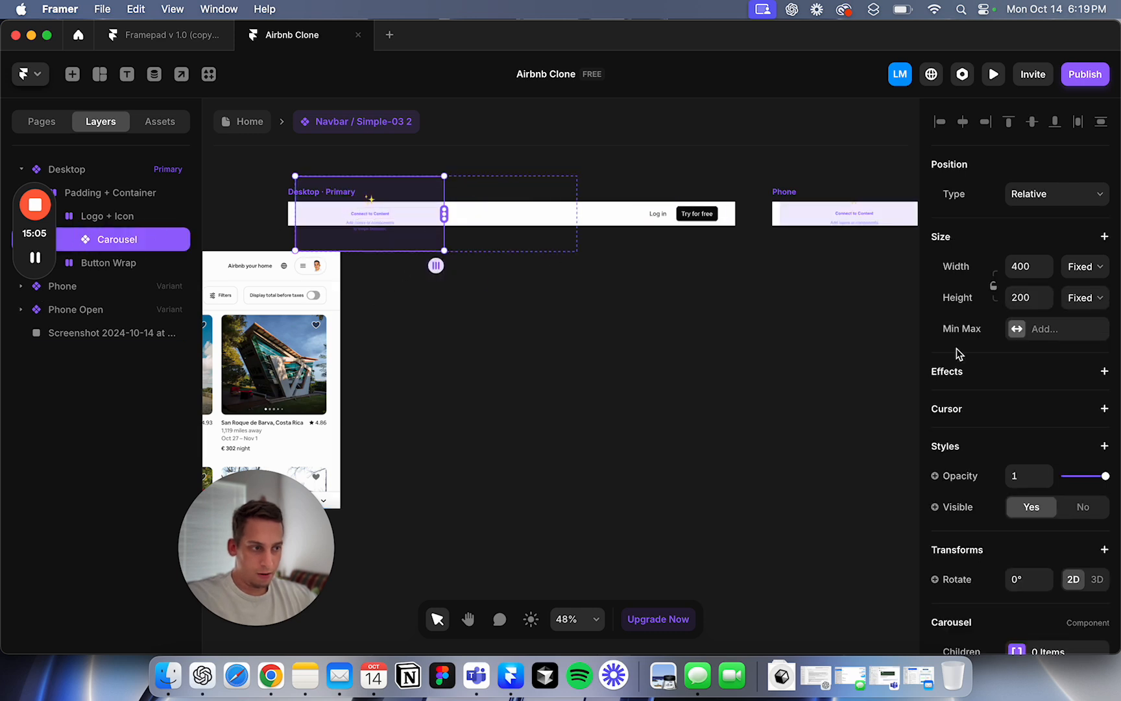
pyautogui.click(1088, 298)
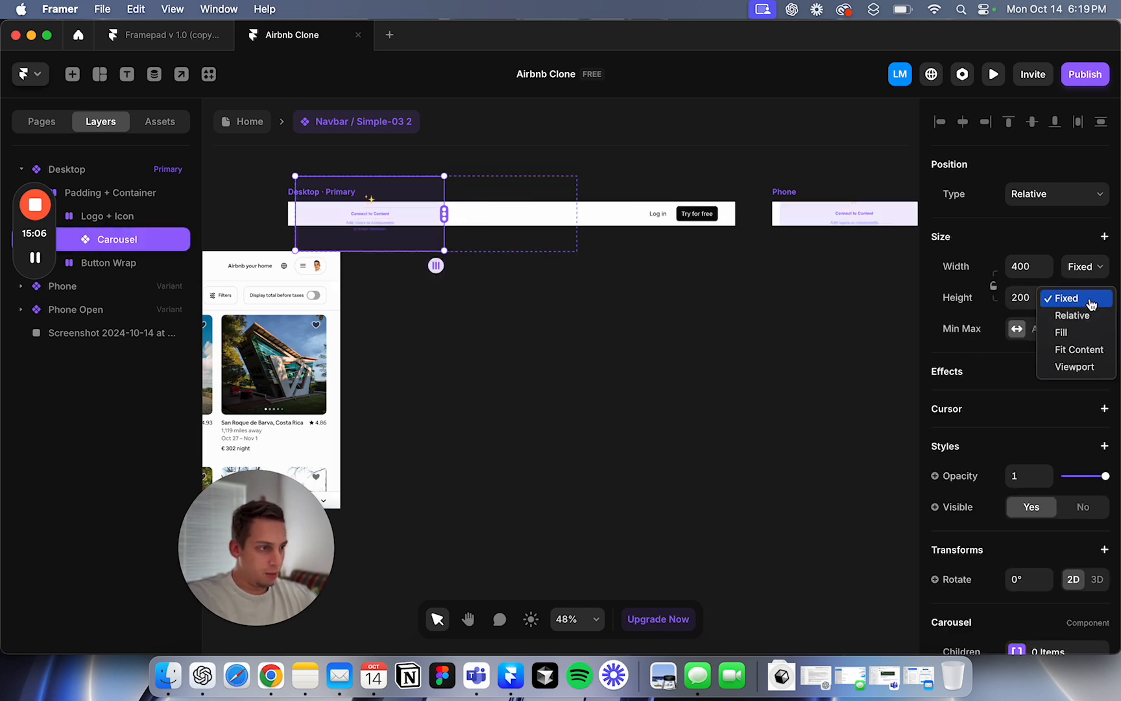
pyautogui.click(1094, 351)
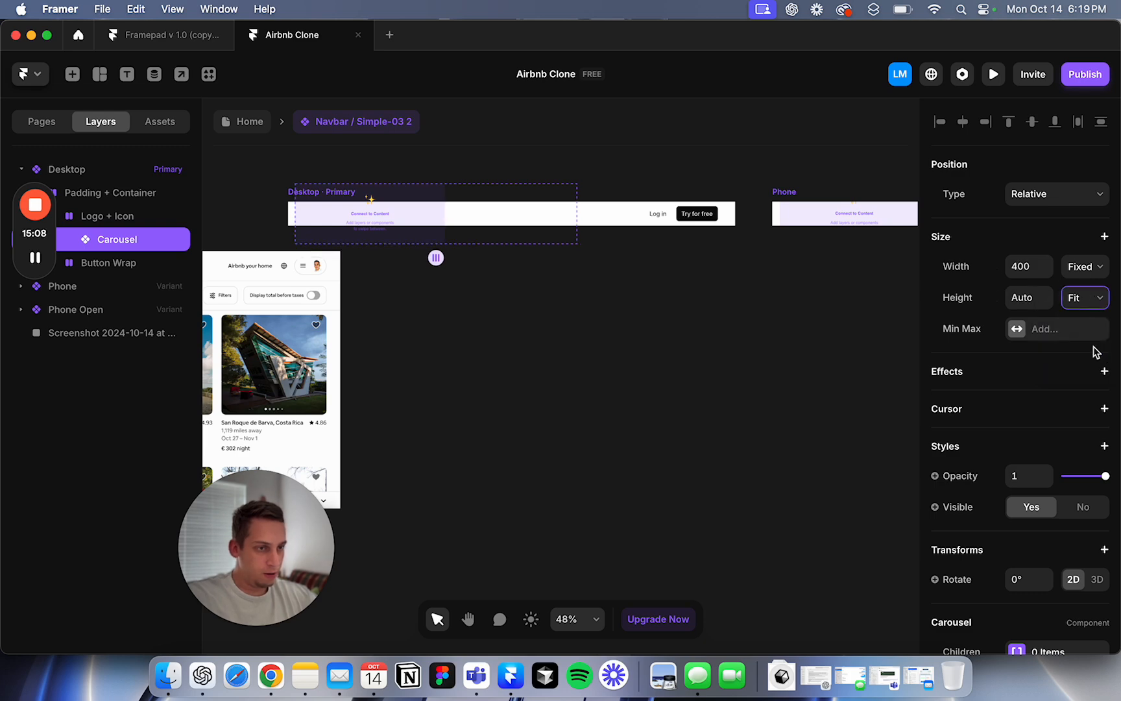
pyautogui.click(1102, 298)
pyautogui.click(1061, 329)
pyautogui.click(1088, 269)
pyautogui.click(1079, 303)
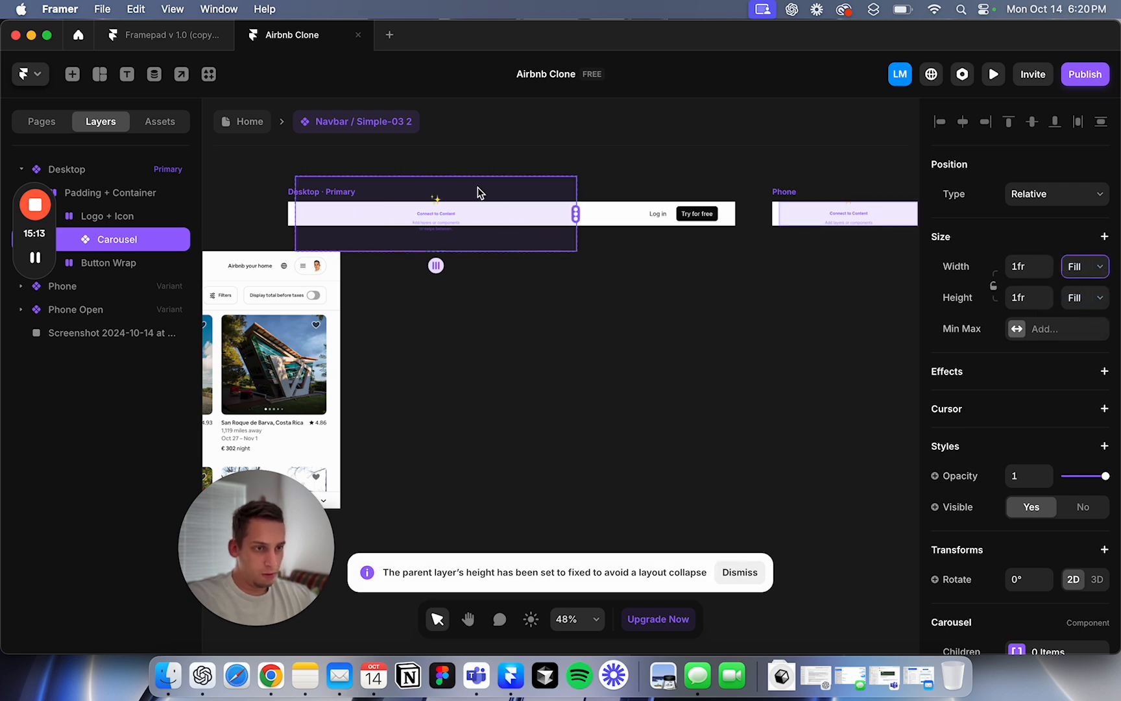
# Step: Change the Carousel to a relative width of 100% and a relative height, and shrink it to roughly the navbar's height
pyautogui.click(1080, 267)
pyautogui.click(1031, 275)
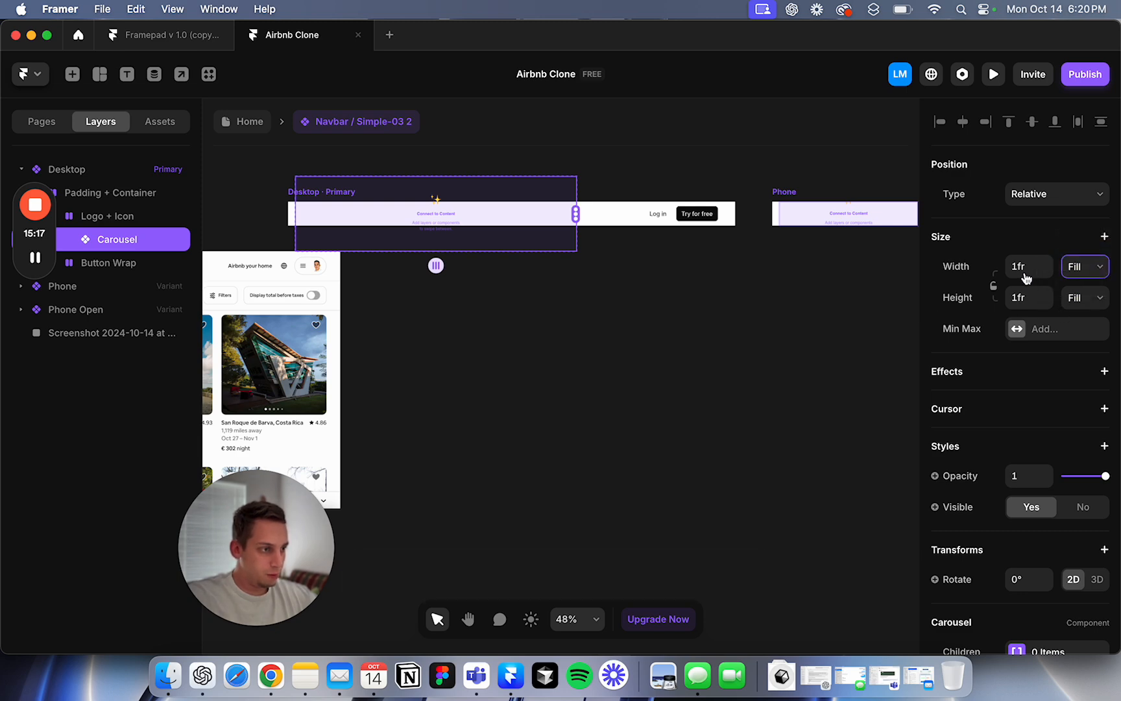
pyautogui.click(1099, 297)
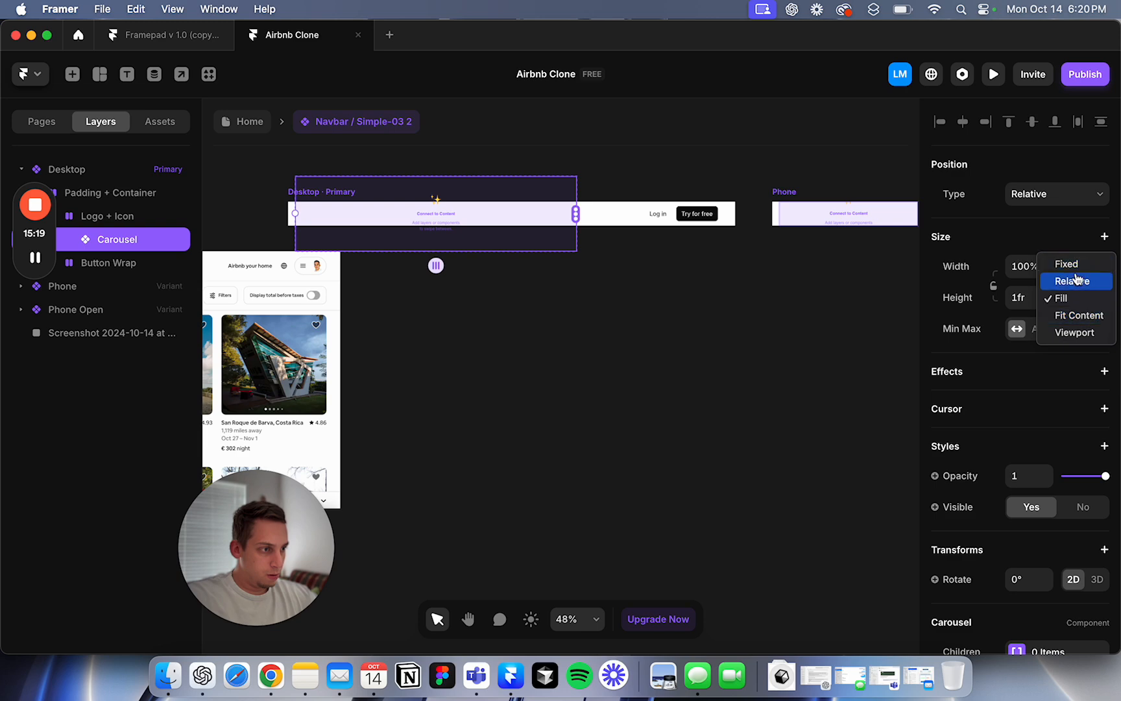
pyautogui.click(1075, 280)
pyautogui.moveTo(448, 174); pyautogui.dragTo(445, 227)
# Step: Set both the width and the height of the Logo + Icon stack to Fill
pyautogui.click(122, 214)
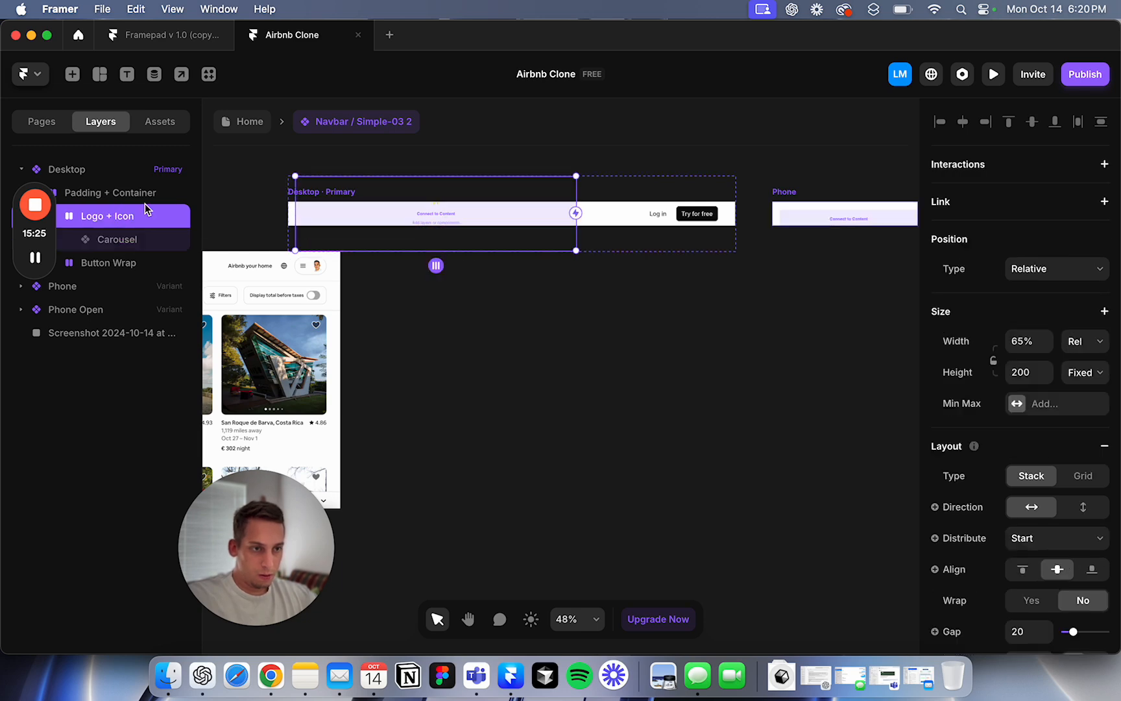
pyautogui.moveTo(435, 176); pyautogui.dragTo(431, 227)
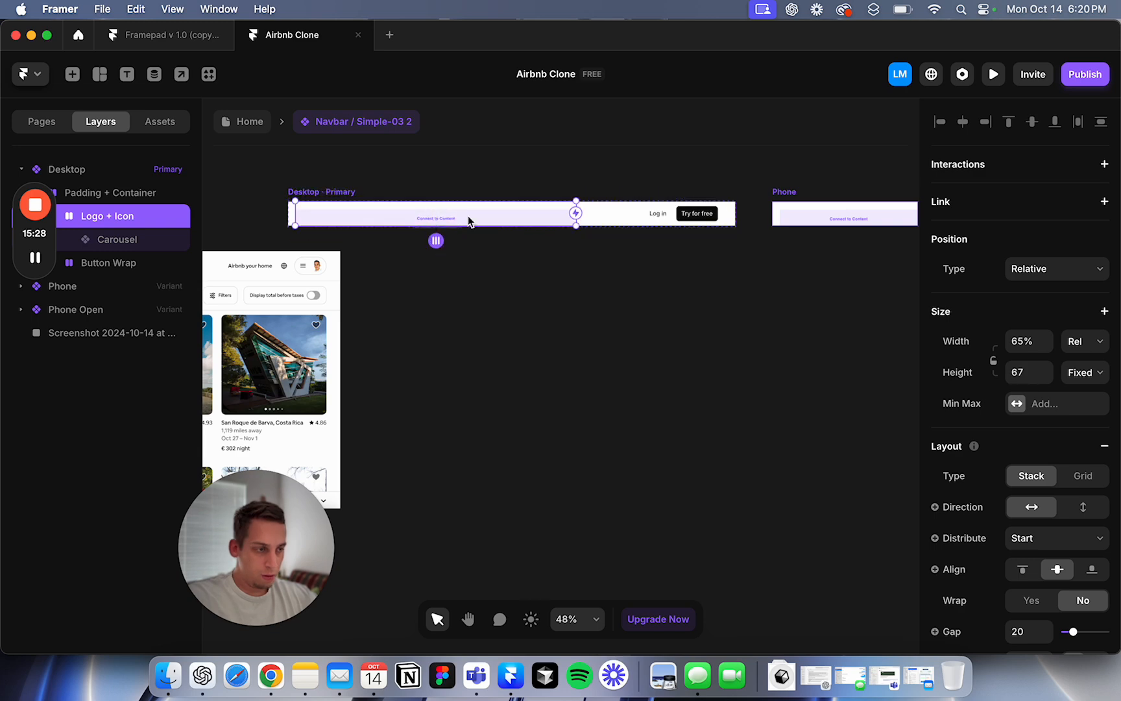
pyautogui.click(1082, 340)
pyautogui.click(1081, 359)
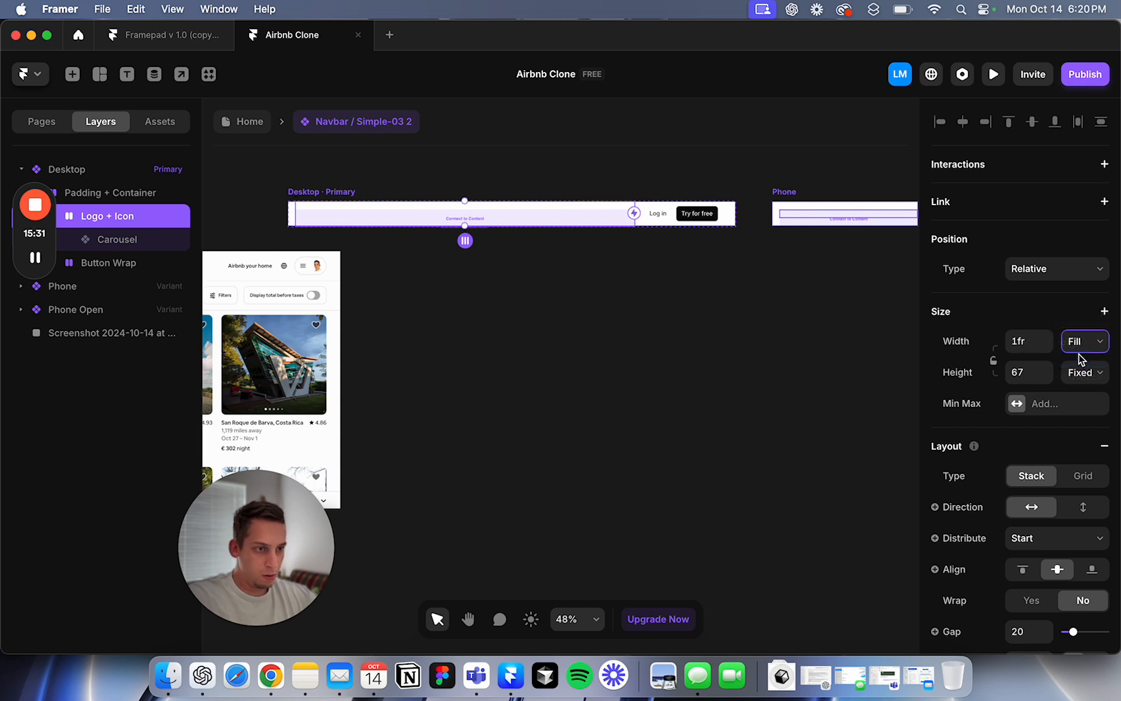
pyautogui.click(1079, 373)
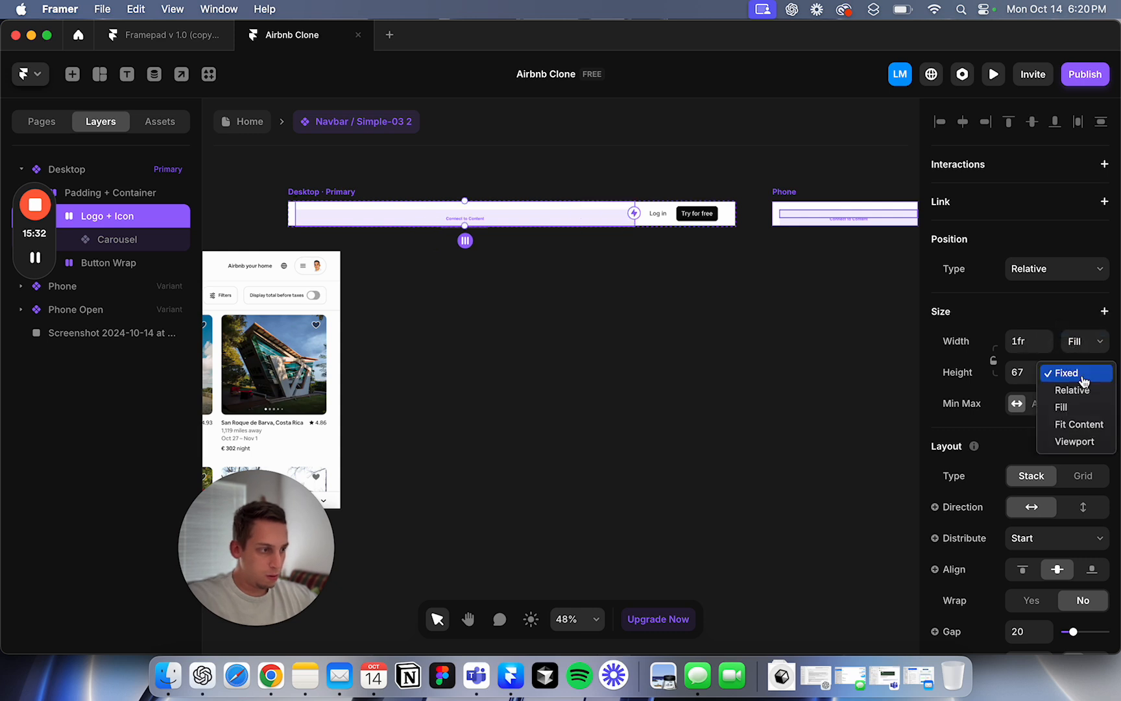
pyautogui.click(1080, 407)
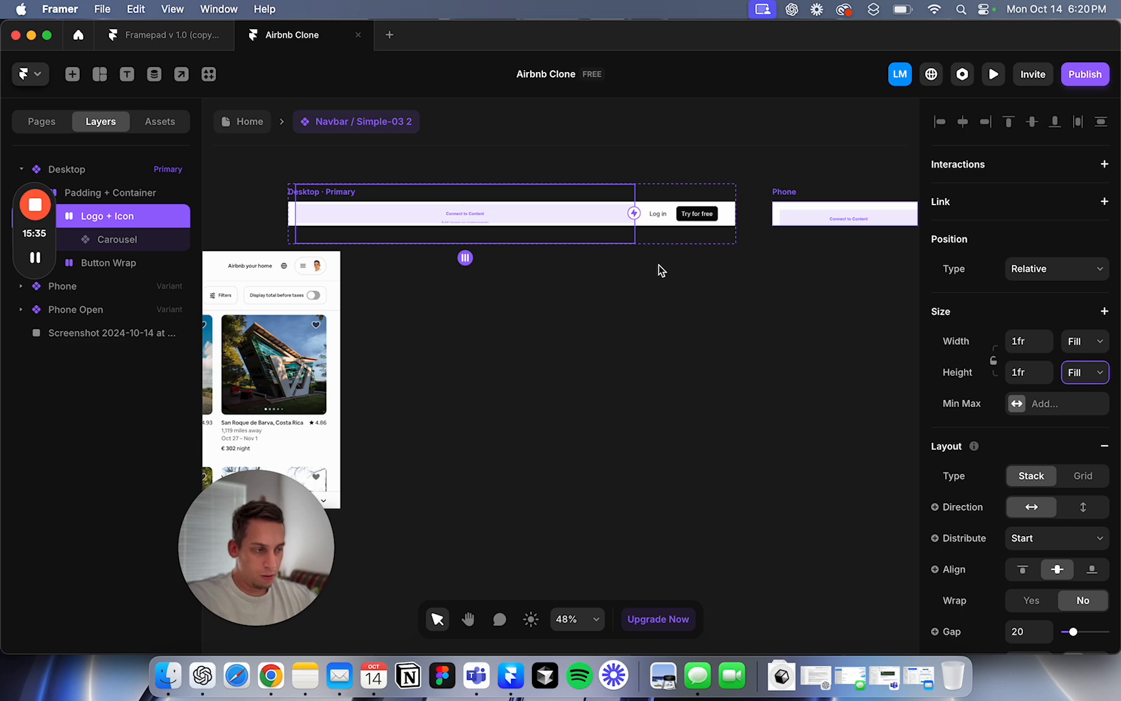
# Step: Set the height of the Desktop variant's Padding + Container stack to Fill
pyautogui.click(627, 201)
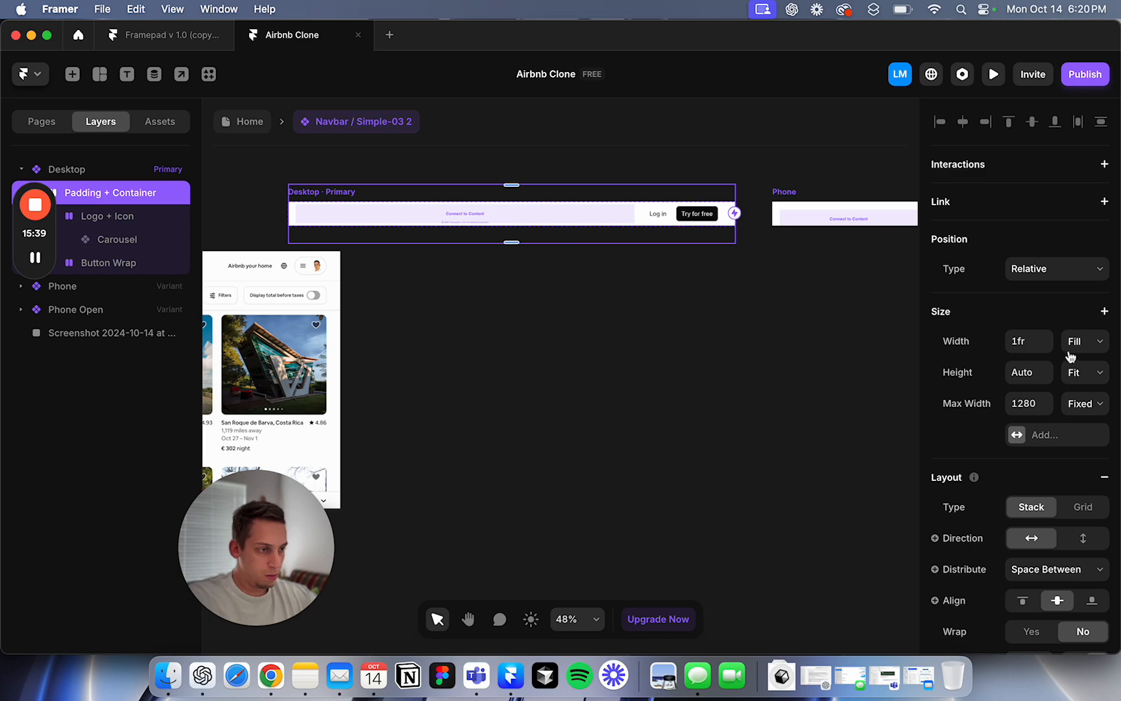
pyautogui.click(1091, 372)
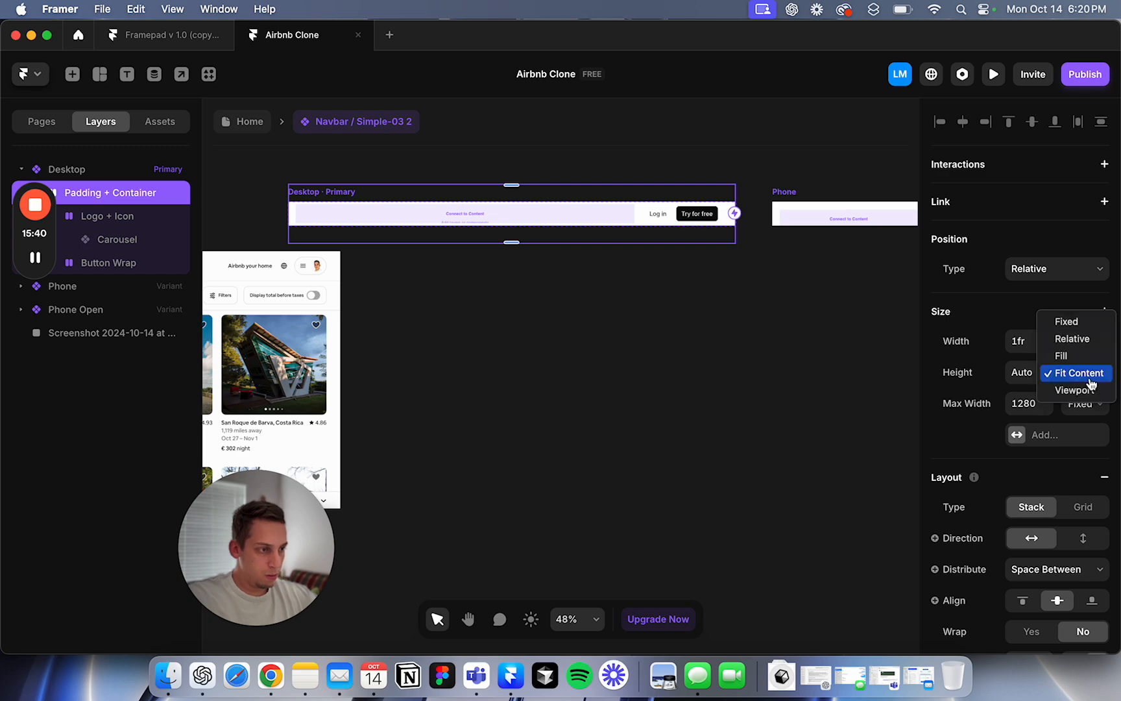
pyautogui.click(1064, 355)
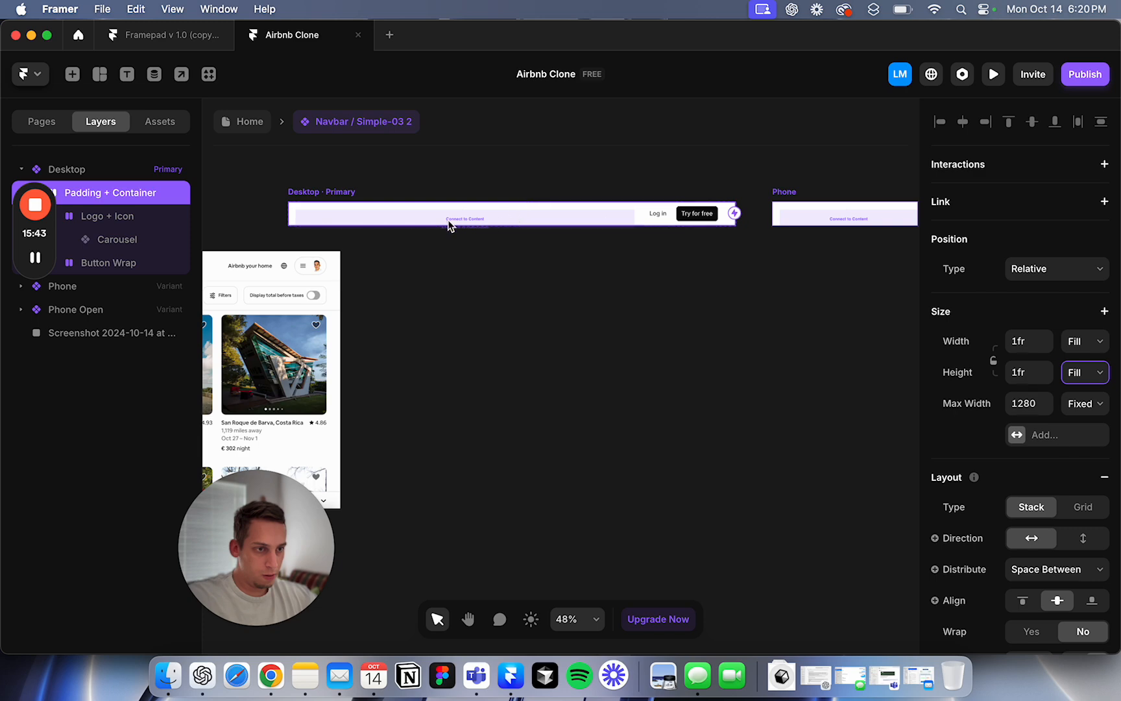
# Step: Set the Carousel's relative height to 100% inside the Logo + Icon stack
pyautogui.click(134, 221)
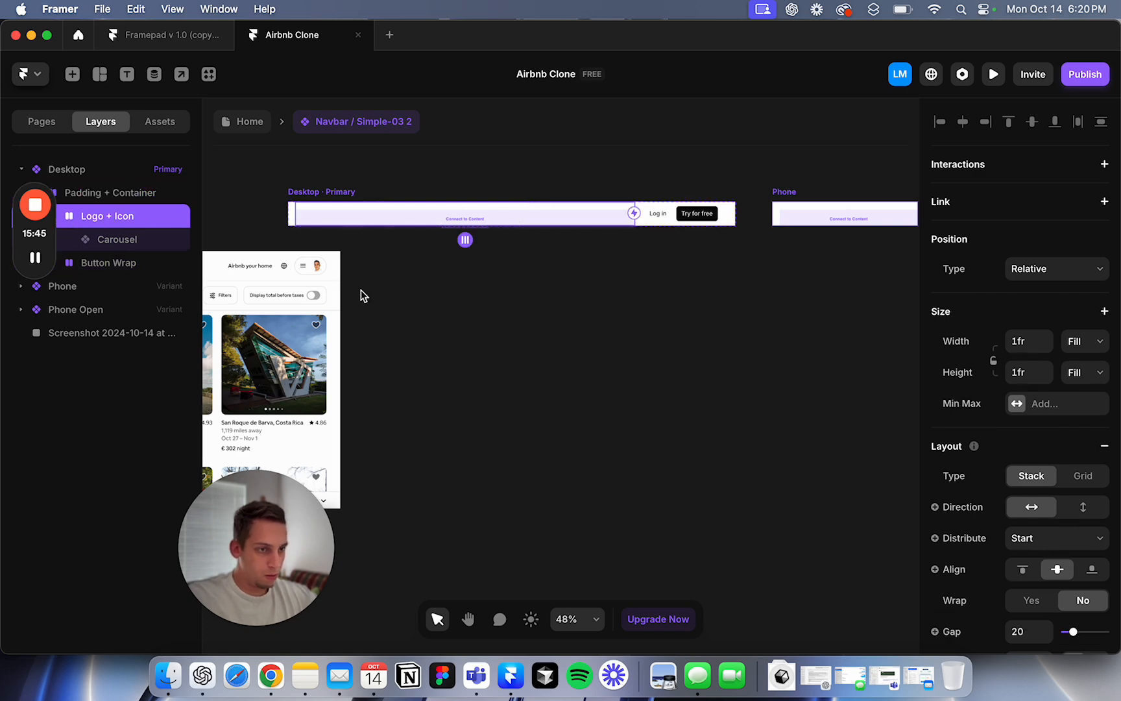
pyautogui.click(122, 239)
pyautogui.scroll(5, 400, 220)
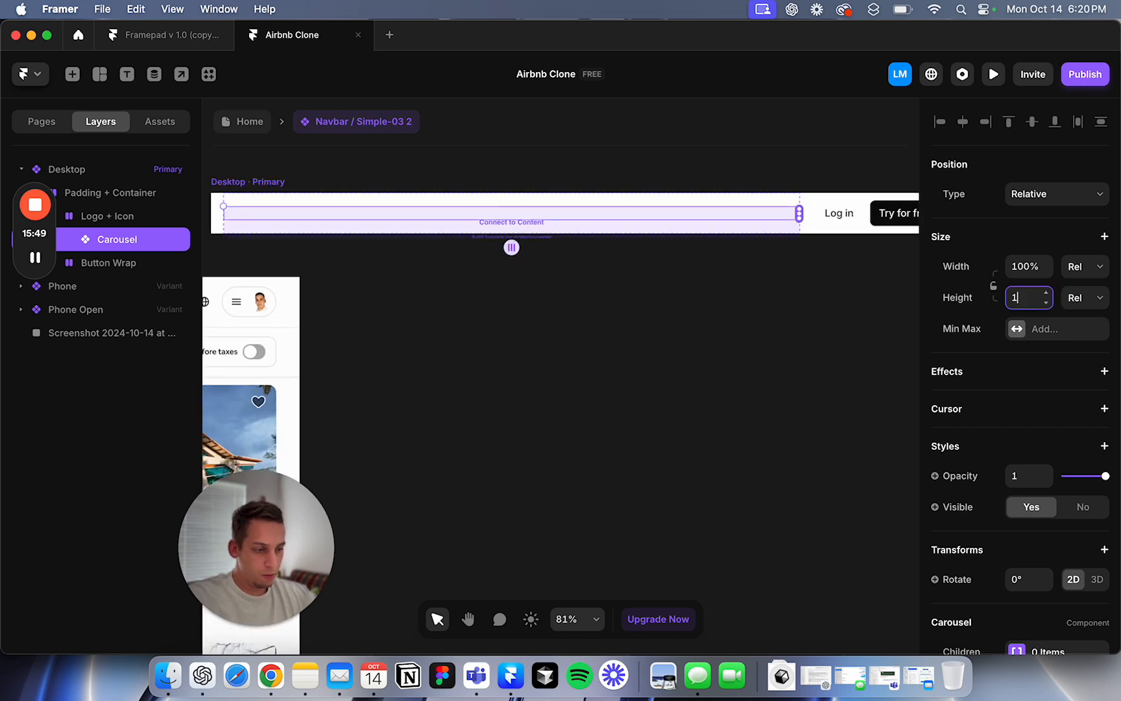
pyautogui.press('Return')
# Step: Move the reference screenshot directly beneath the Desktop navbar variant for comparison
pyautogui.hscroll(-5, 621, 260)
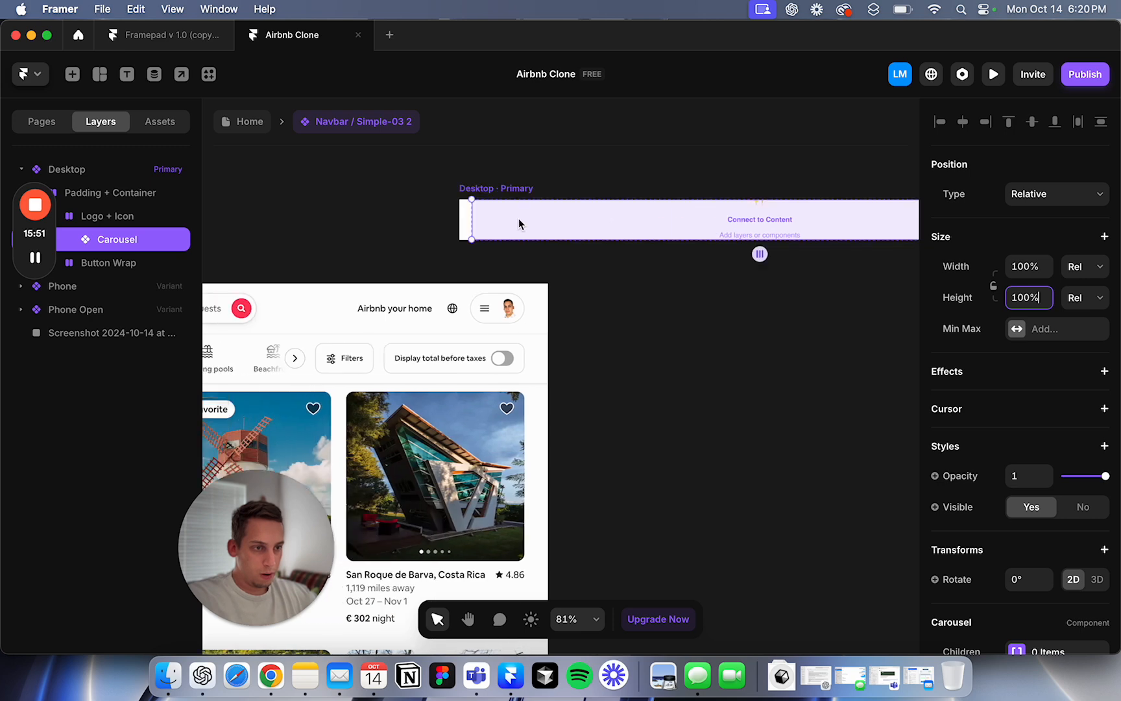
pyautogui.scroll(-5, 478, 230)
pyautogui.hscroll(-5, 480, 233)
pyautogui.moveTo(435, 287); pyautogui.dragTo(690, 361)
pyautogui.hscroll(4, 610, 299)
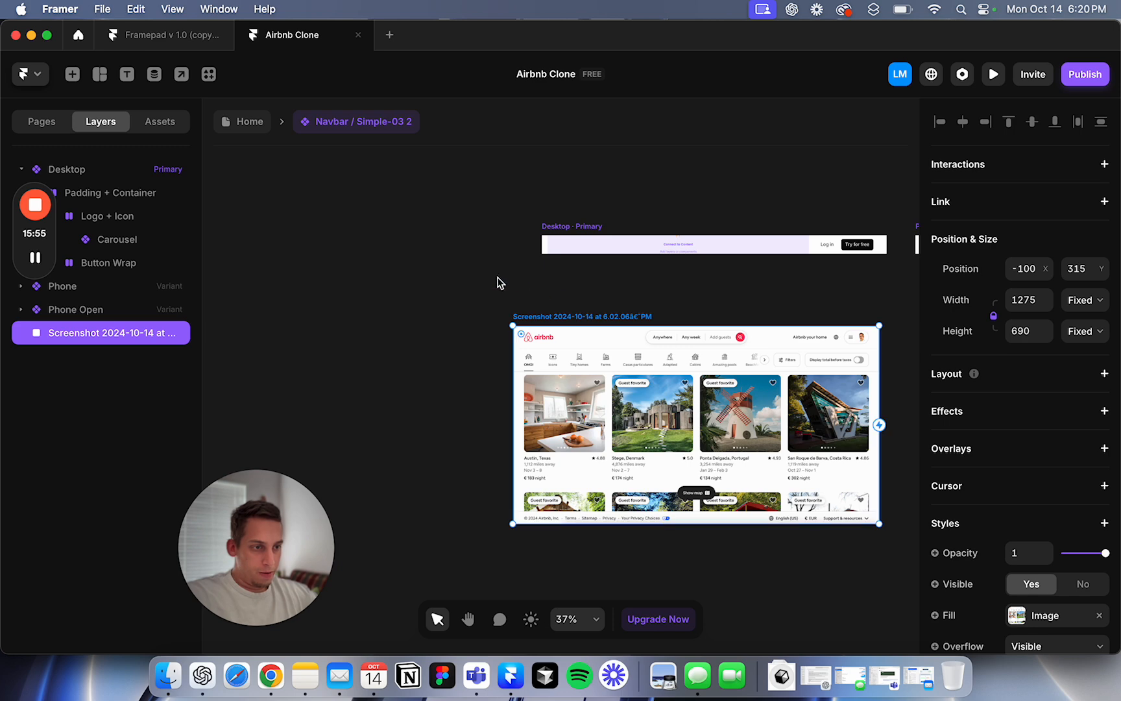
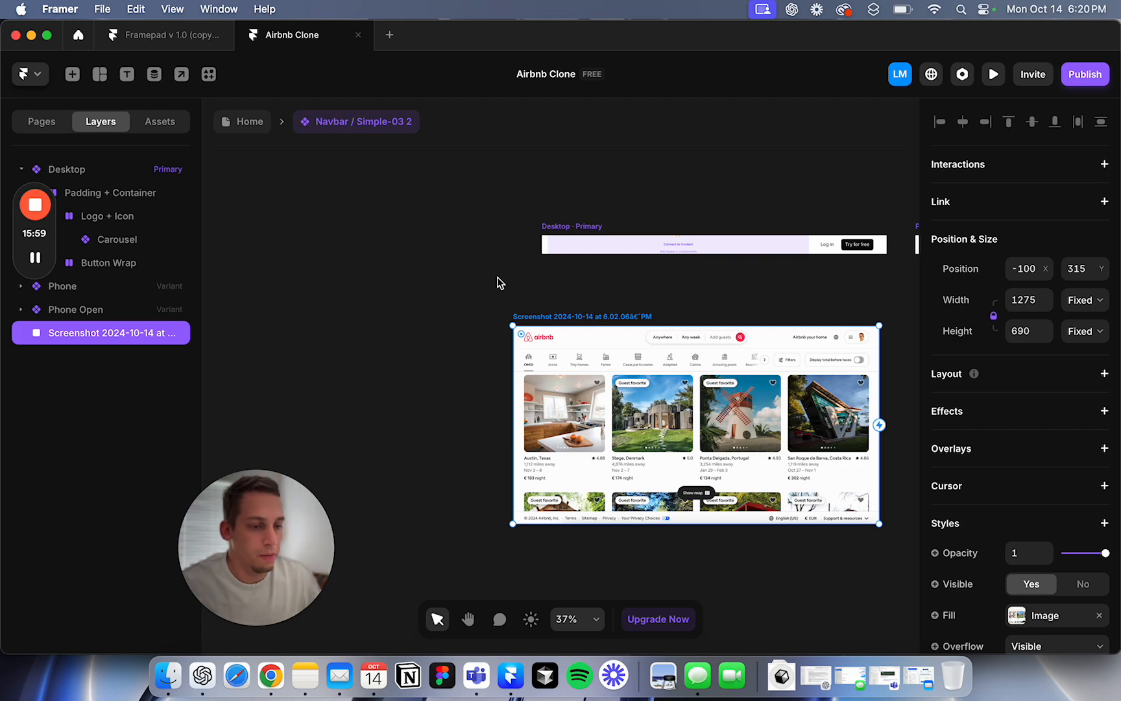
# Step: Examine the category icons and labels in the reference screenshot's category row, including the OMG! item's underline
pyautogui.scroll(6, 522, 353)
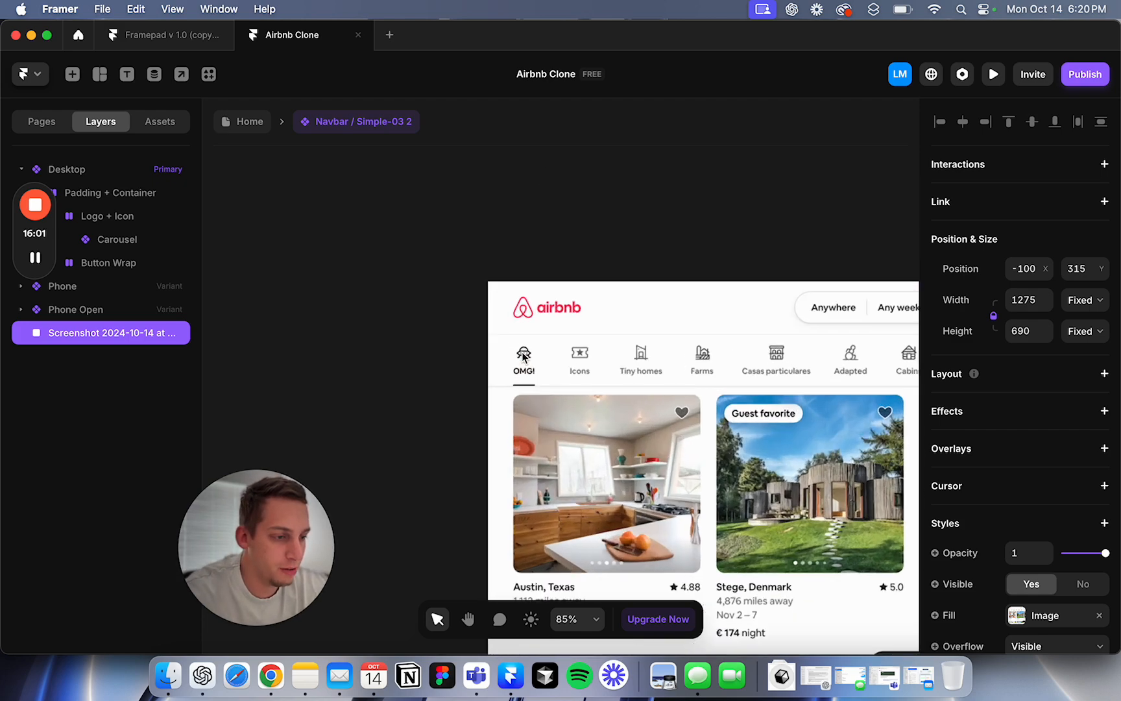
pyautogui.scroll(-6, 522, 351)
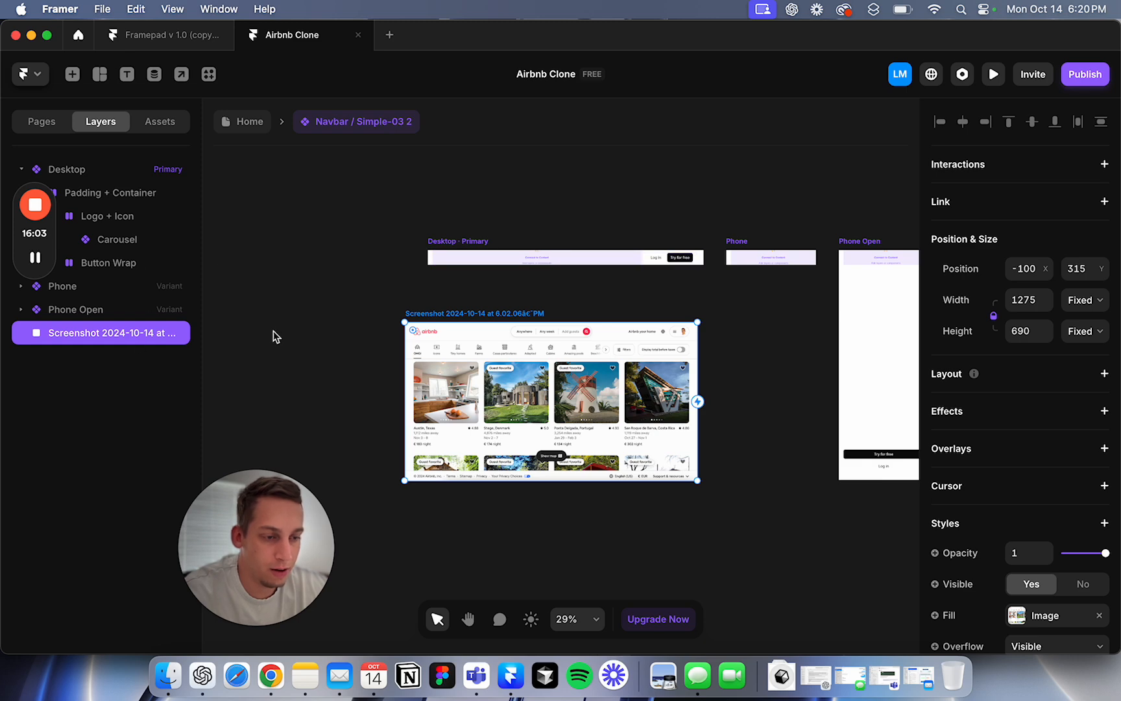
pyautogui.scroll(10, 415, 349)
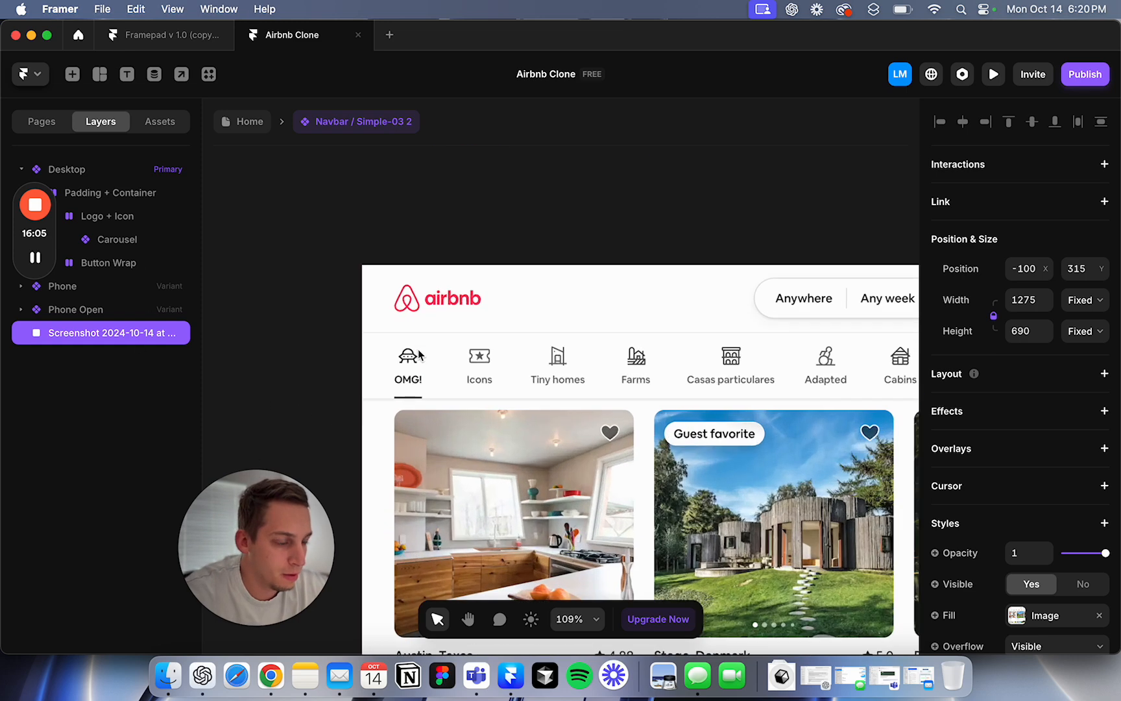
pyautogui.scroll(-1, 370, 383)
pyautogui.hscroll(-1, 370, 384)
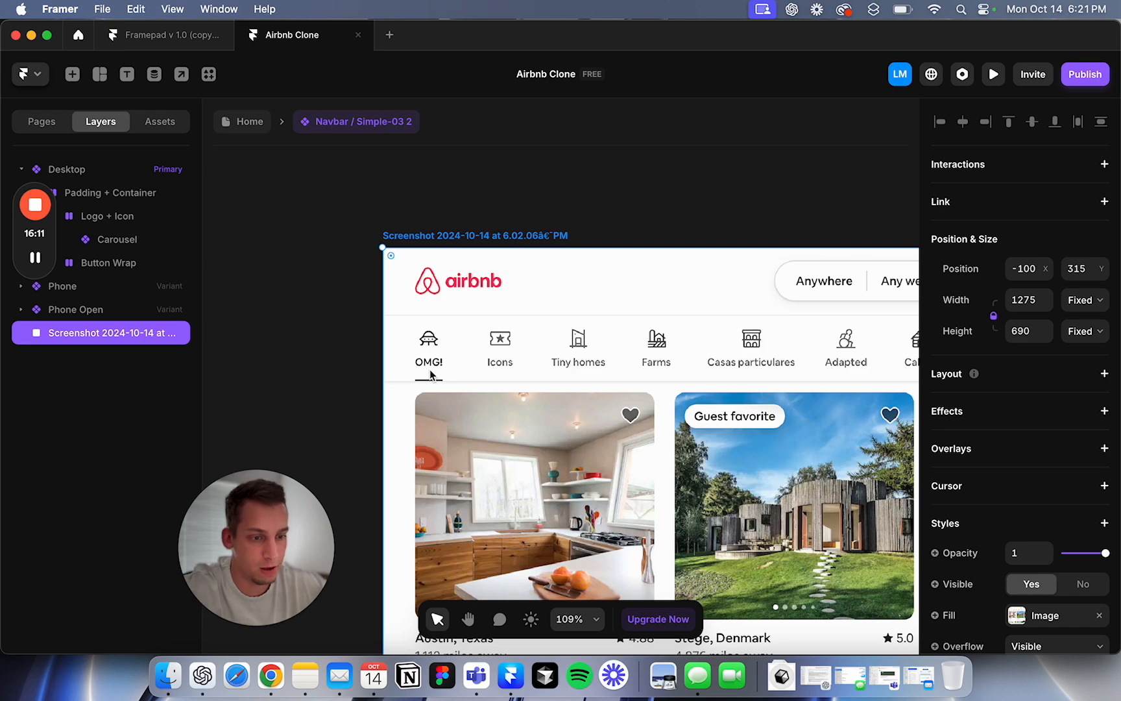
# Step: Compare the category row and its empty Button Wrap with the Filters and Display total before taxes controls in the reference screenshot
pyautogui.scroll(-5, 455, 370)
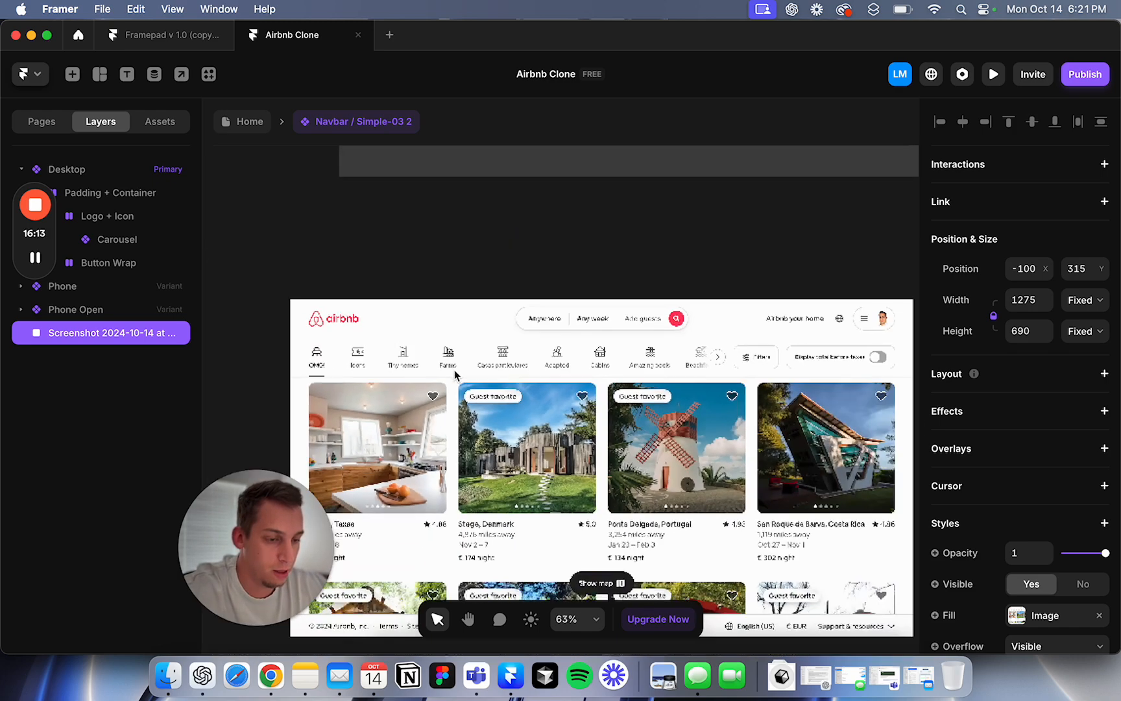
pyautogui.click(35, 258)
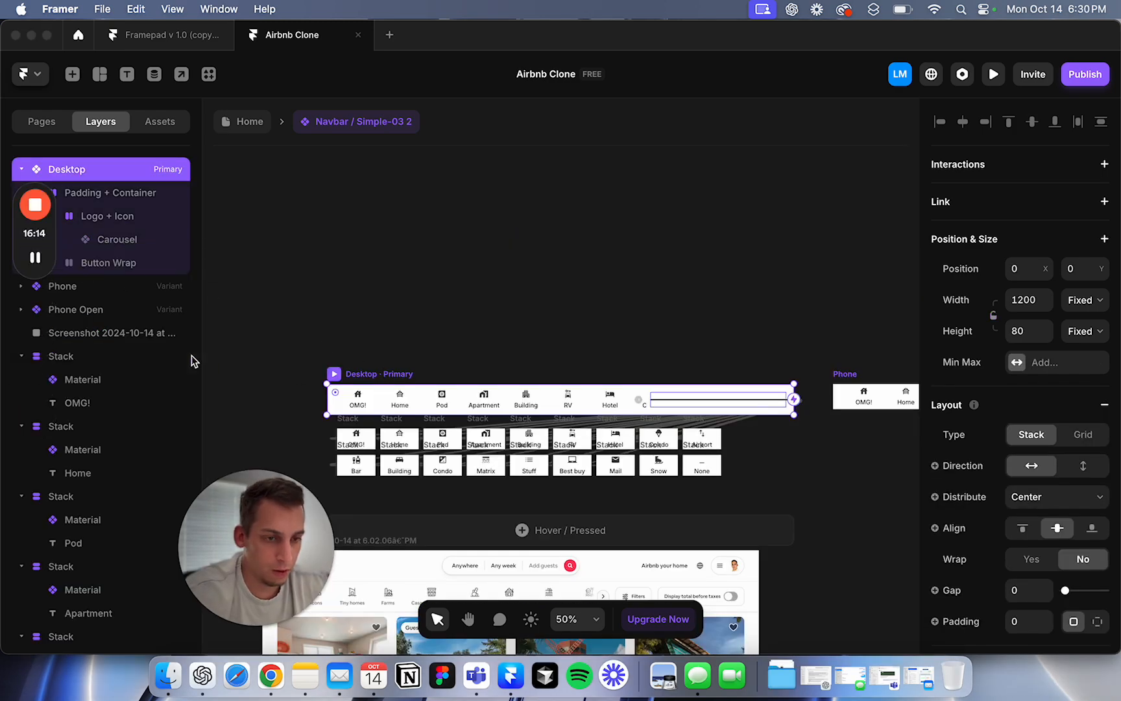
pyautogui.scroll(-4, 301, 321)
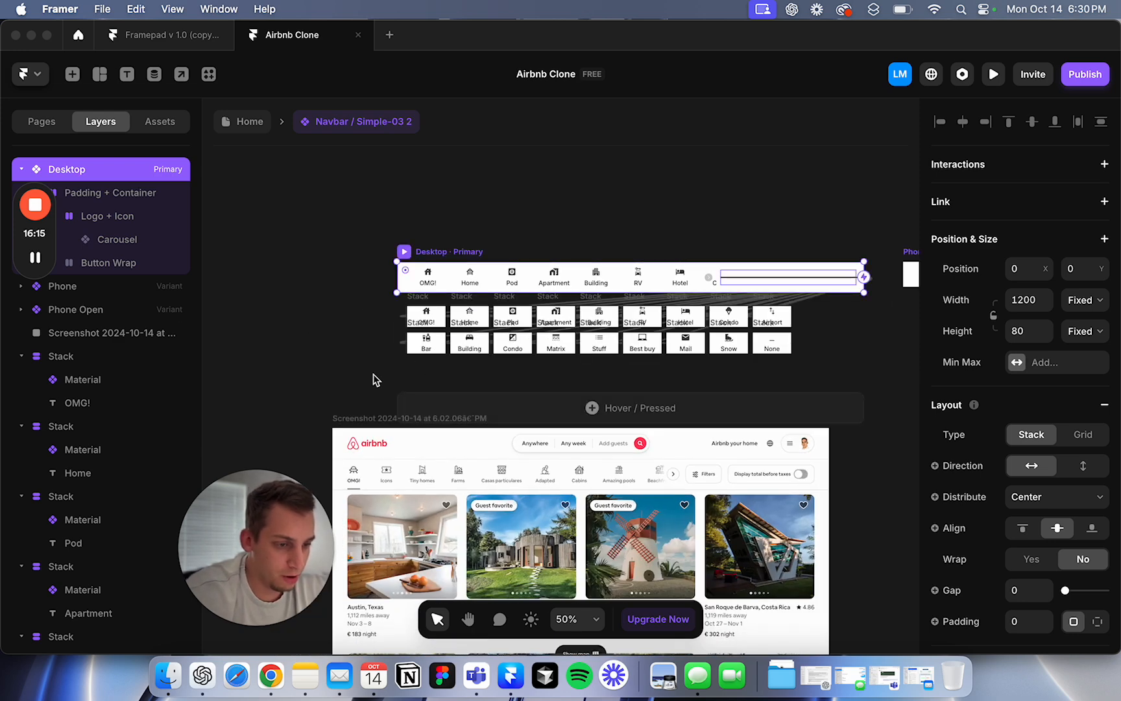
pyautogui.scroll(5, 513, 374)
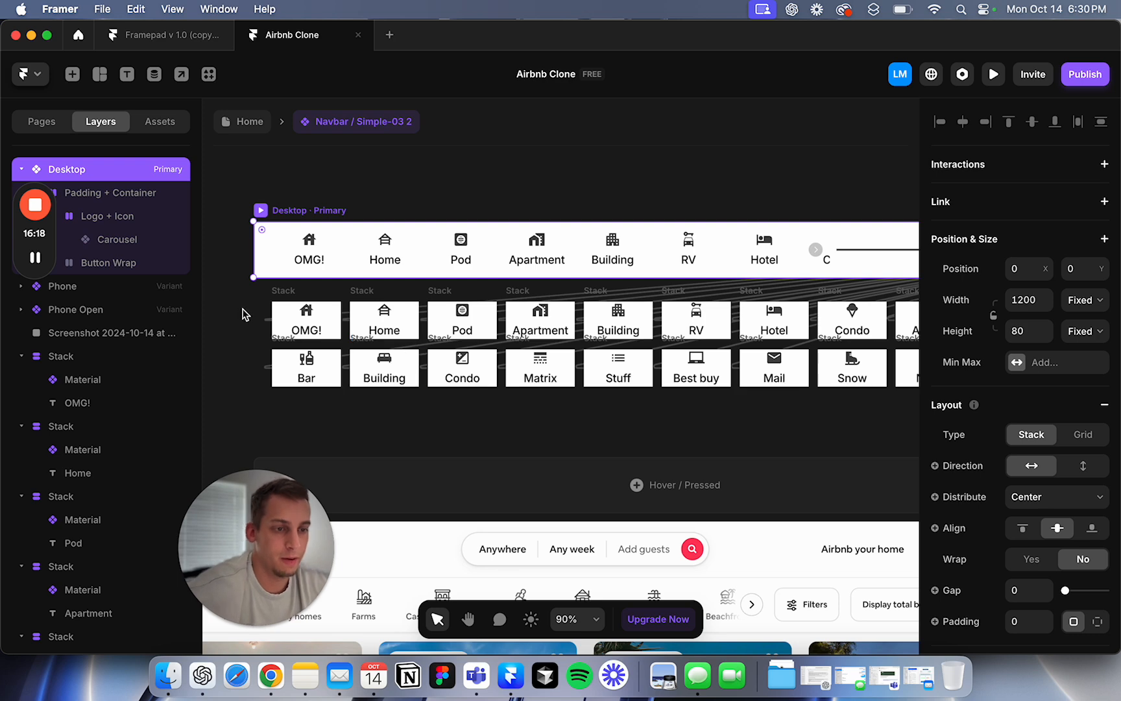
pyautogui.click(242, 315)
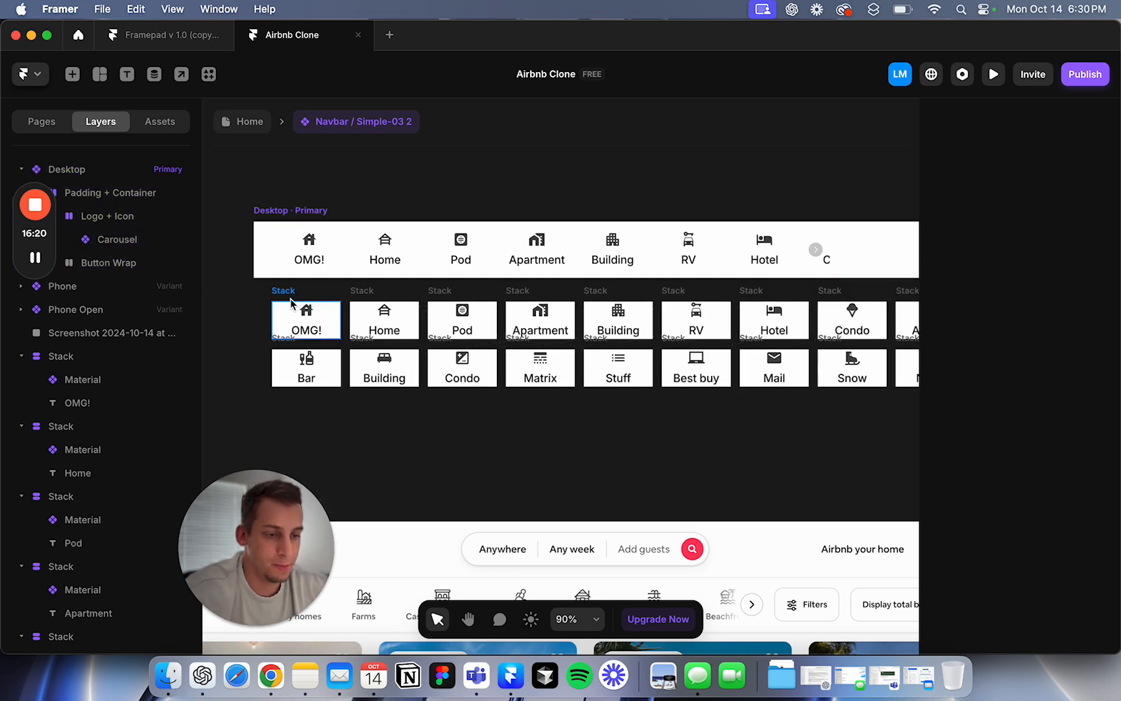
pyautogui.scroll(-3, 514, 324)
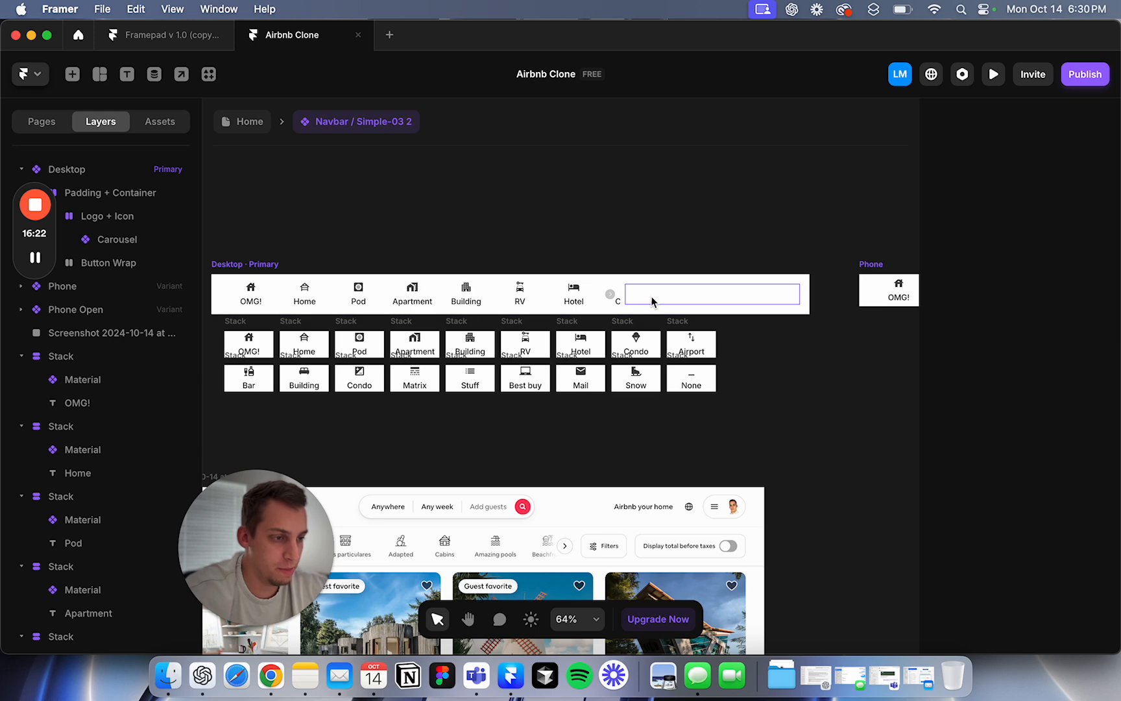
pyautogui.click(651, 296)
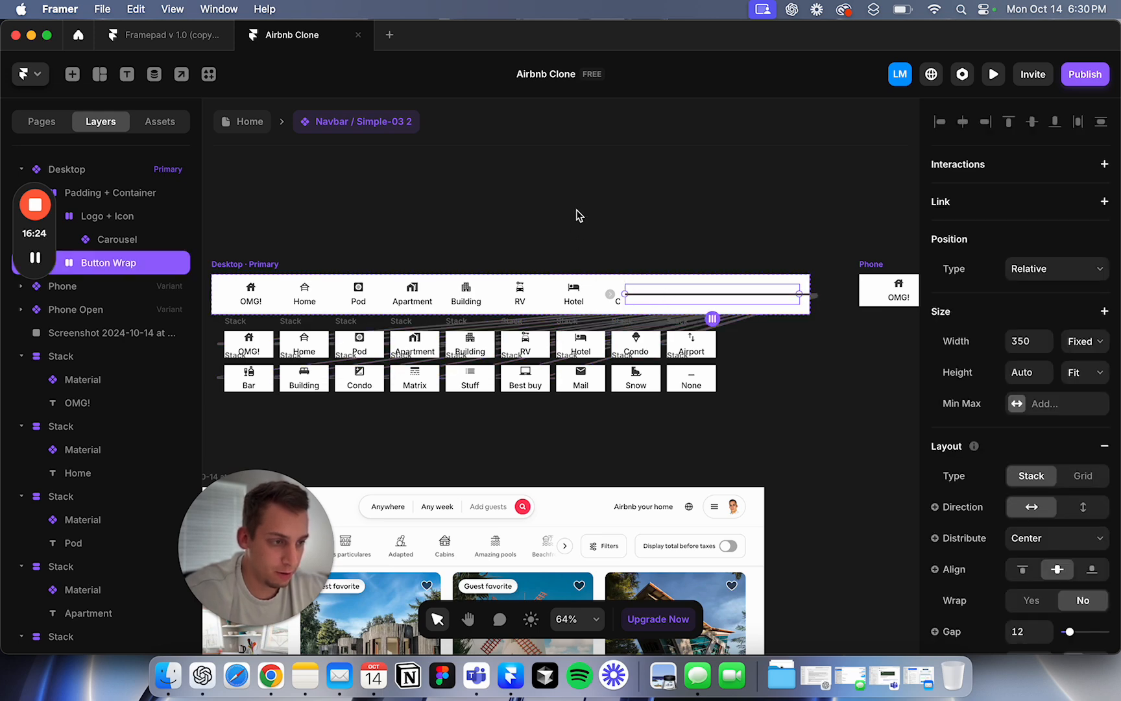
pyautogui.click(536, 232)
pyautogui.scroll(-3, 583, 454)
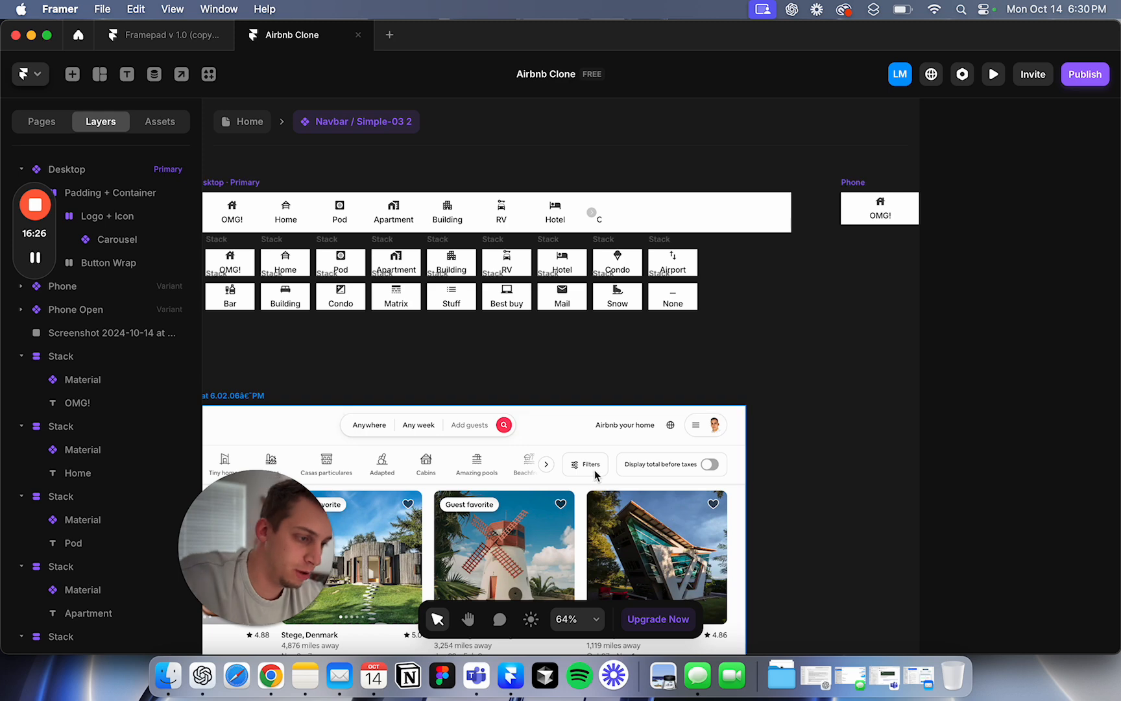
# Step: Copy the menu-and-avatar stack from the first navbar component into the category row's Button Wrap
pyautogui.click(257, 128)
pyautogui.doubleClick(712, 264)
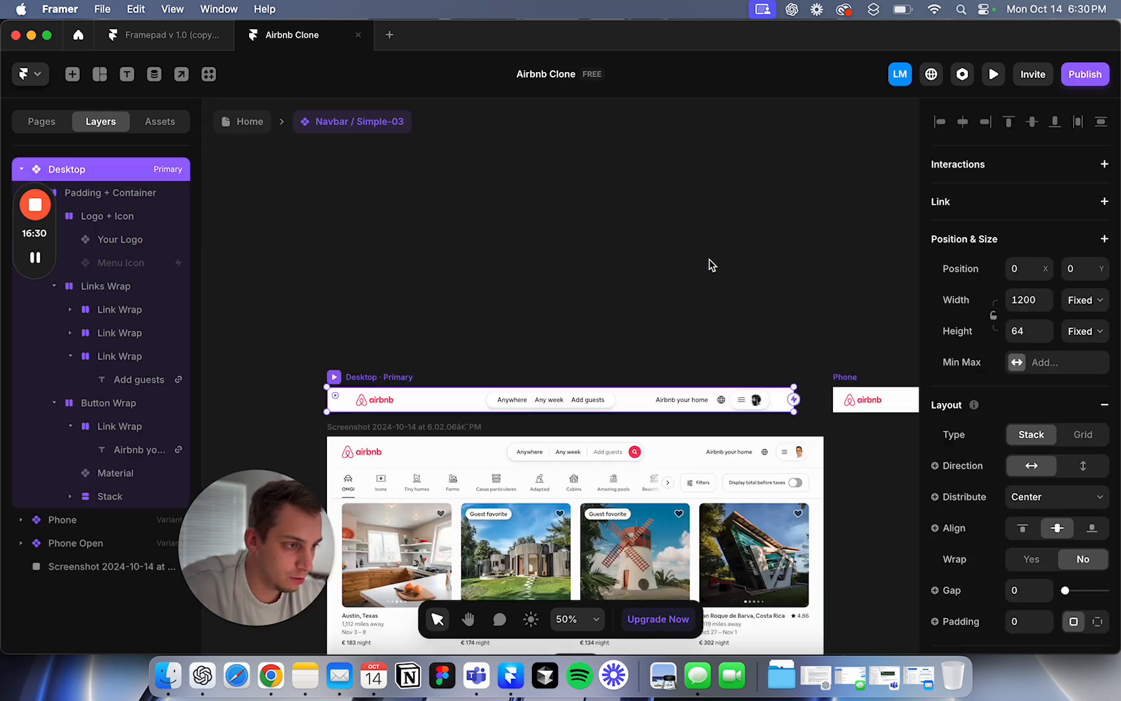
pyautogui.click(750, 407)
pyautogui.click(134, 498)
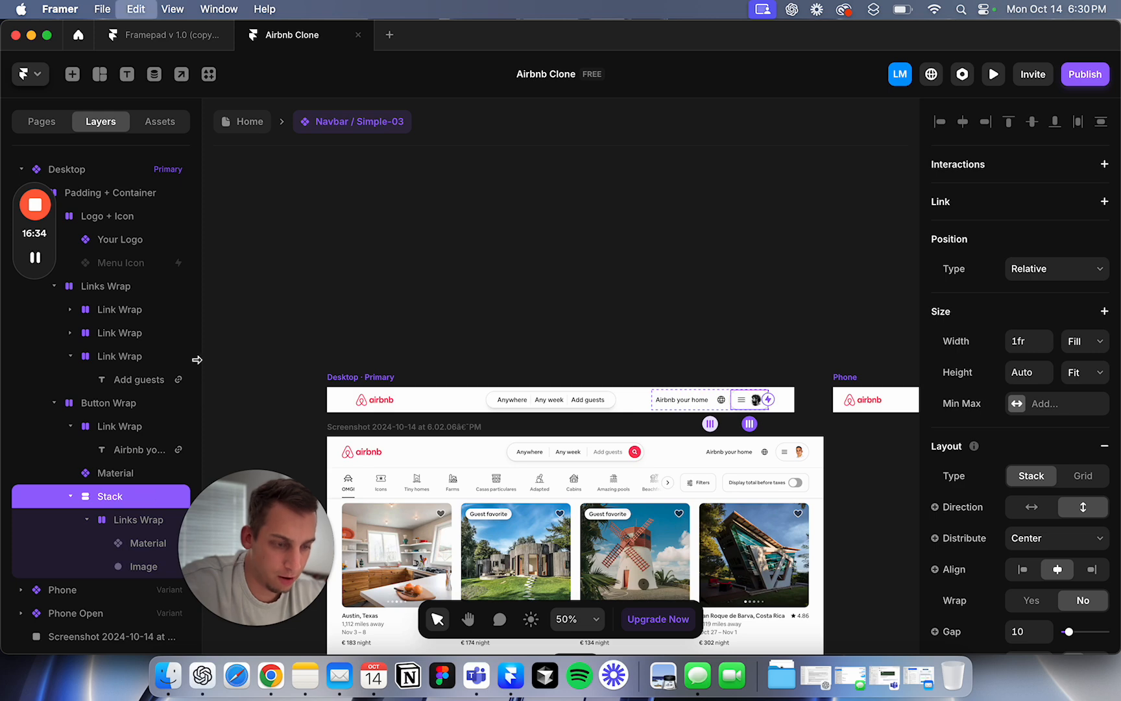
pyautogui.click(235, 122)
pyautogui.doubleClick(543, 293)
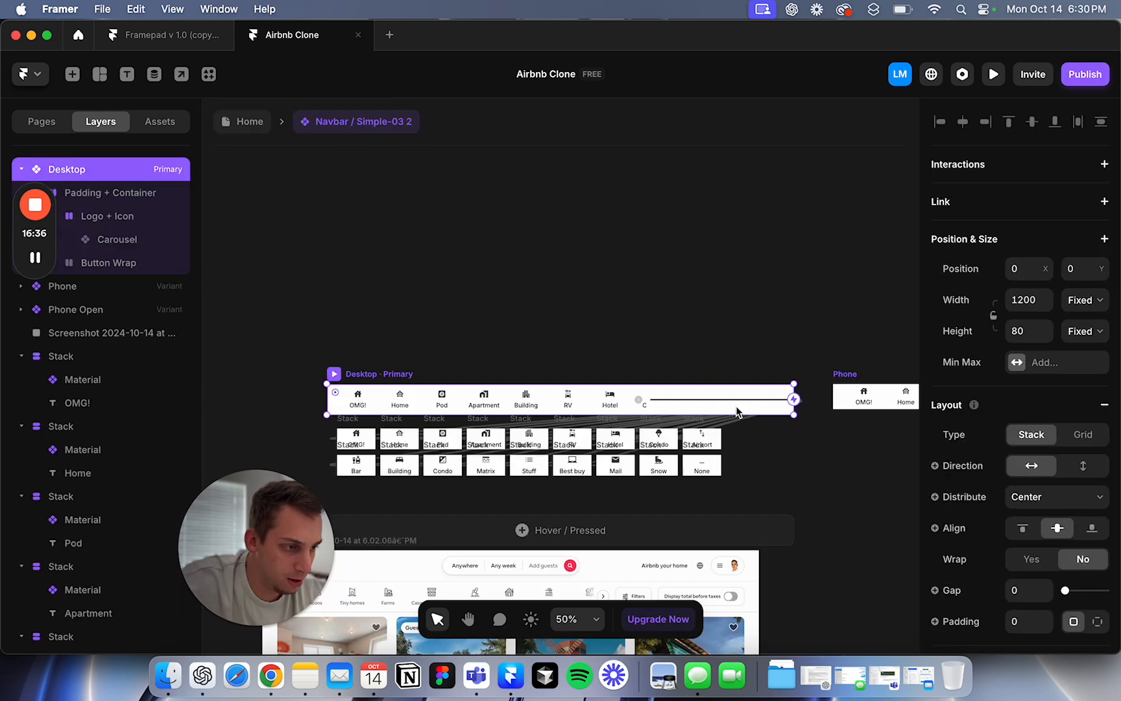
pyautogui.click(716, 407)
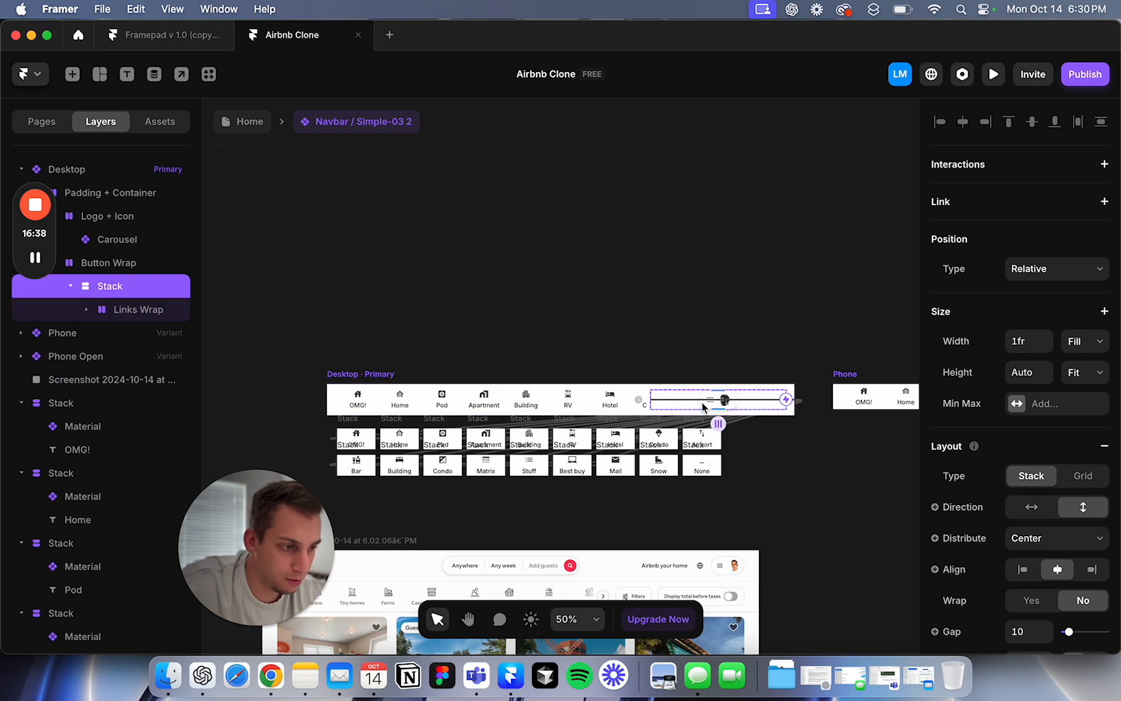
pyautogui.moveTo(111, 288); pyautogui.dragTo(116, 260)
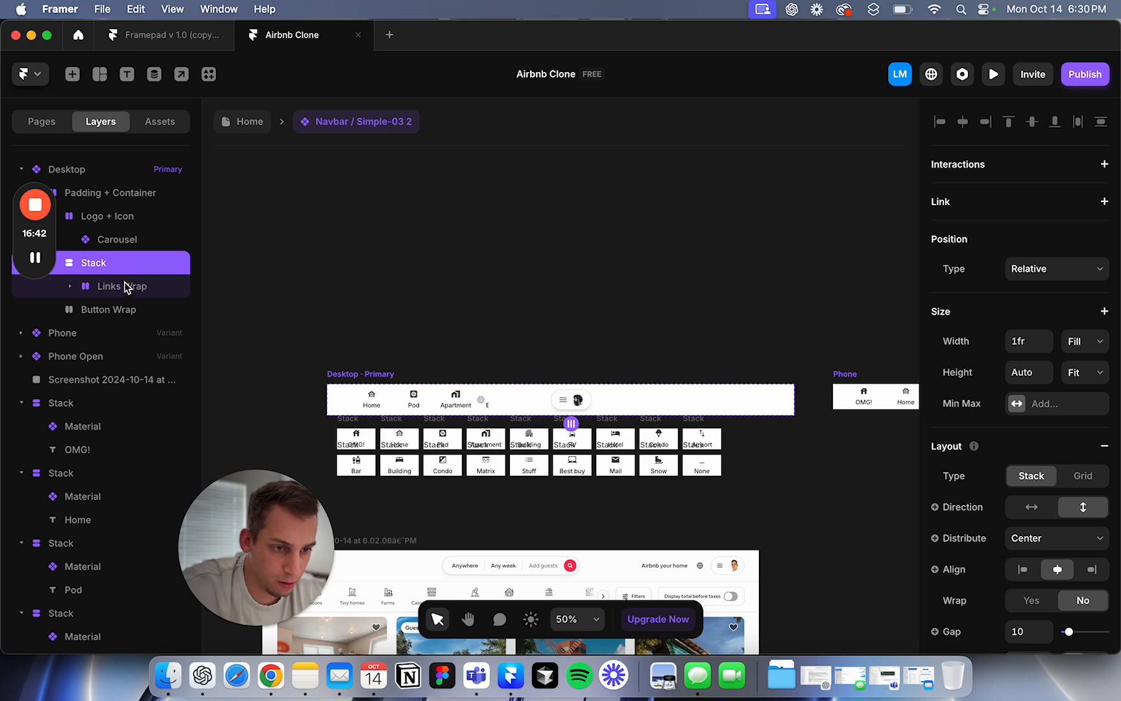
pyautogui.press('super+z')
pyautogui.press('super+x')
pyautogui.click(359, 278)
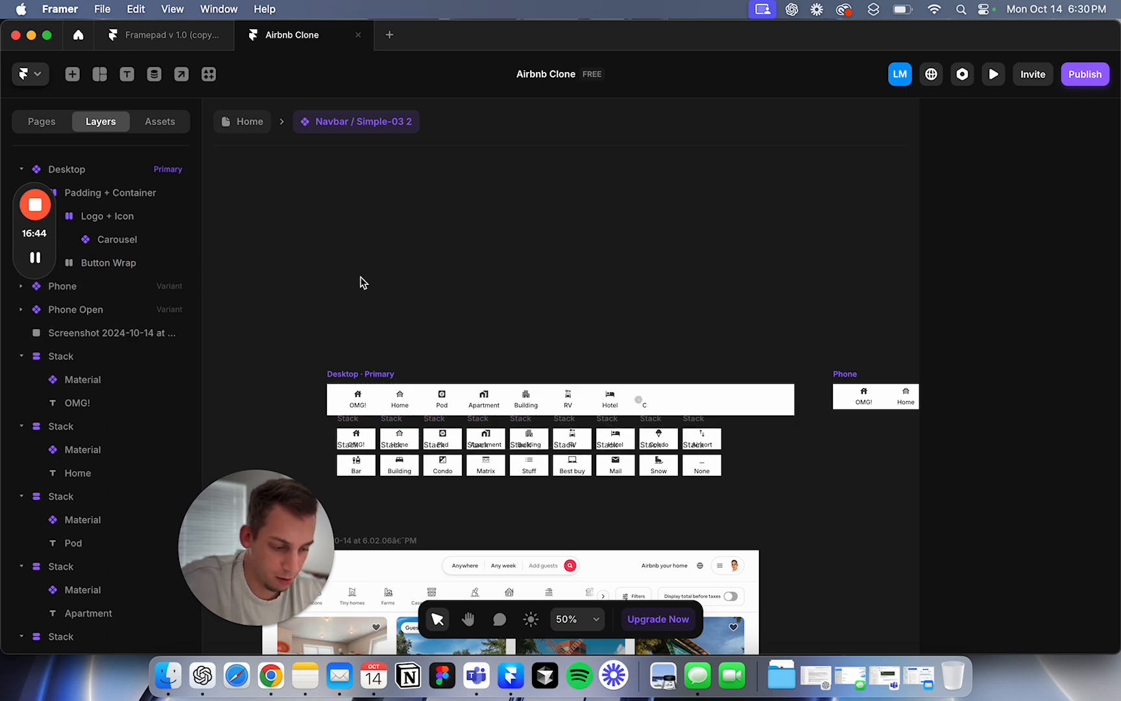
pyautogui.press('super+v')
pyautogui.moveTo(548, 381); pyautogui.dragTo(574, 341)
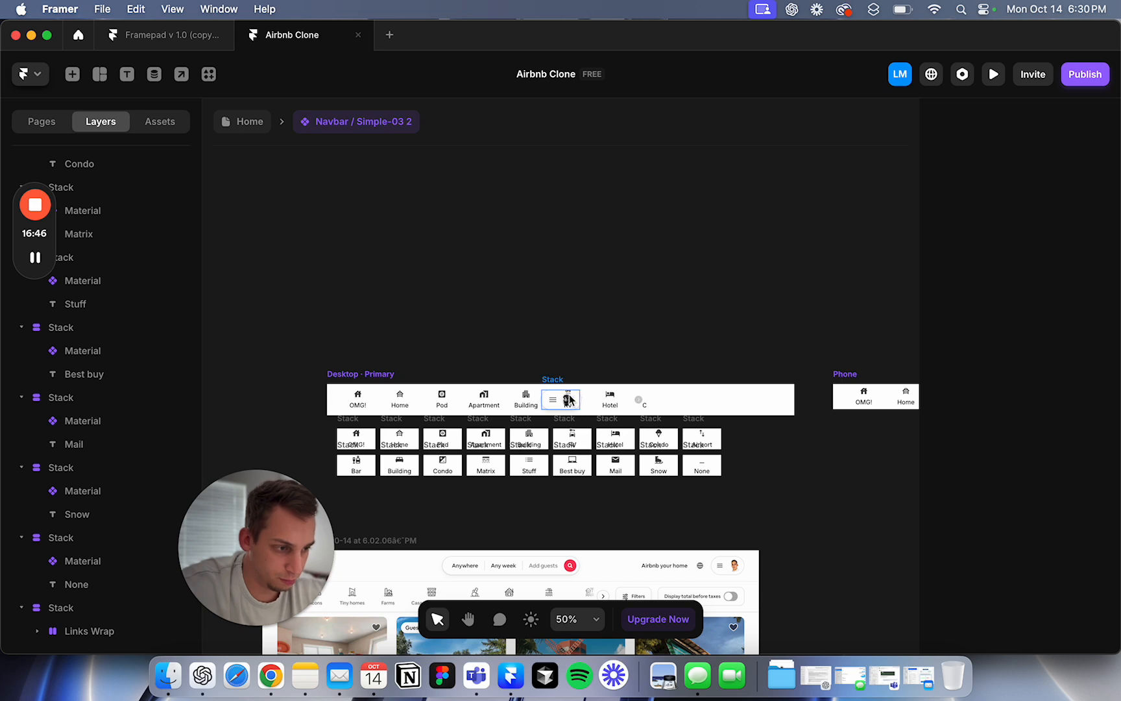
pyautogui.moveTo(556, 396); pyautogui.dragTo(658, 321)
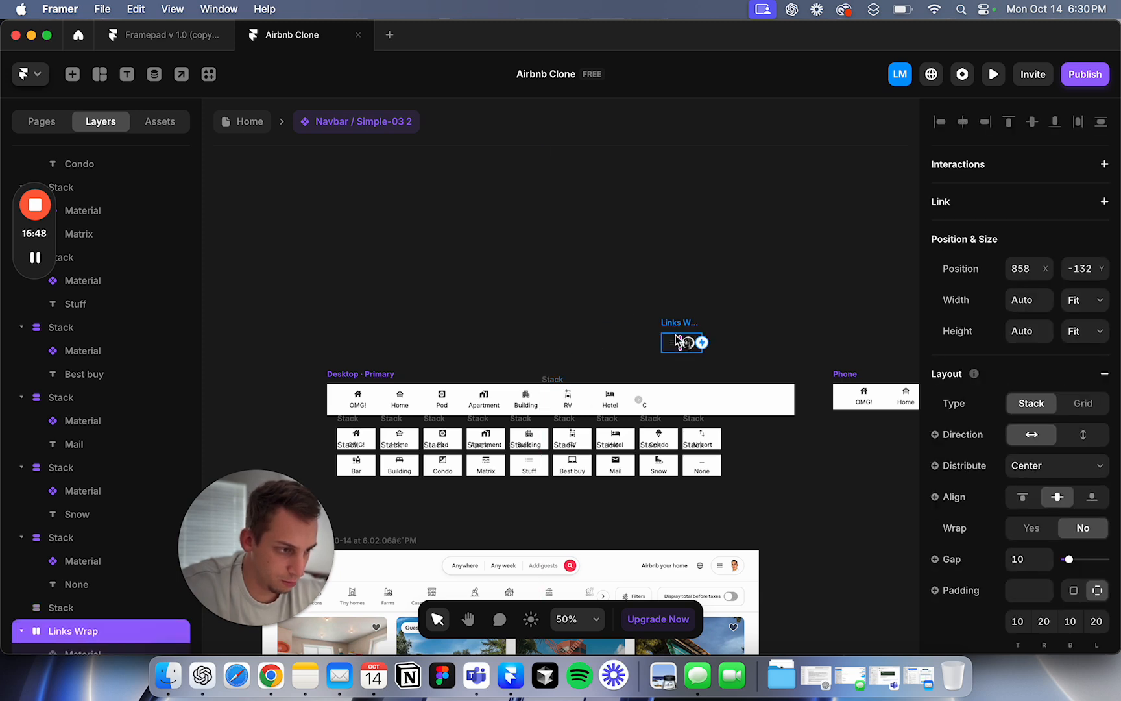
pyautogui.moveTo(676, 327); pyautogui.dragTo(541, 379)
pyautogui.press('super+Return')
pyautogui.press('super+x')
pyautogui.click(120, 266)
pyautogui.press('super+v')
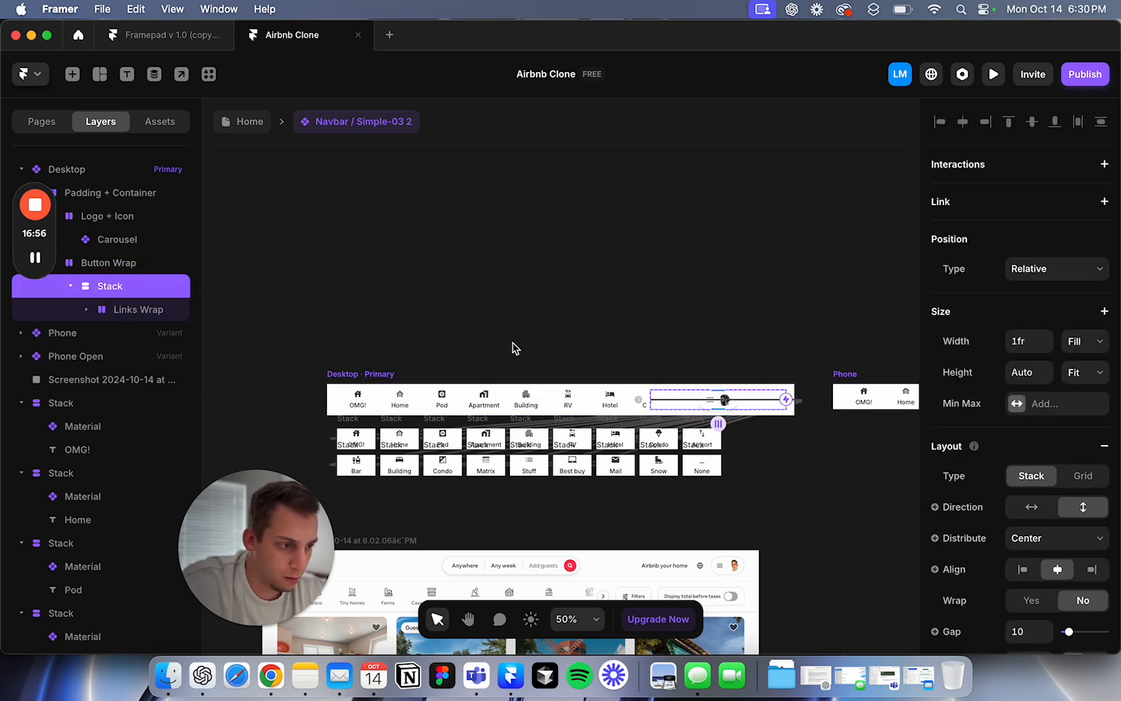
# Step: Duplicate the menu-and-avatar stack inside Button Wrap and distribute Button Wrap's contents with Space Around
pyautogui.press('super+d')
pyautogui.click(543, 271)
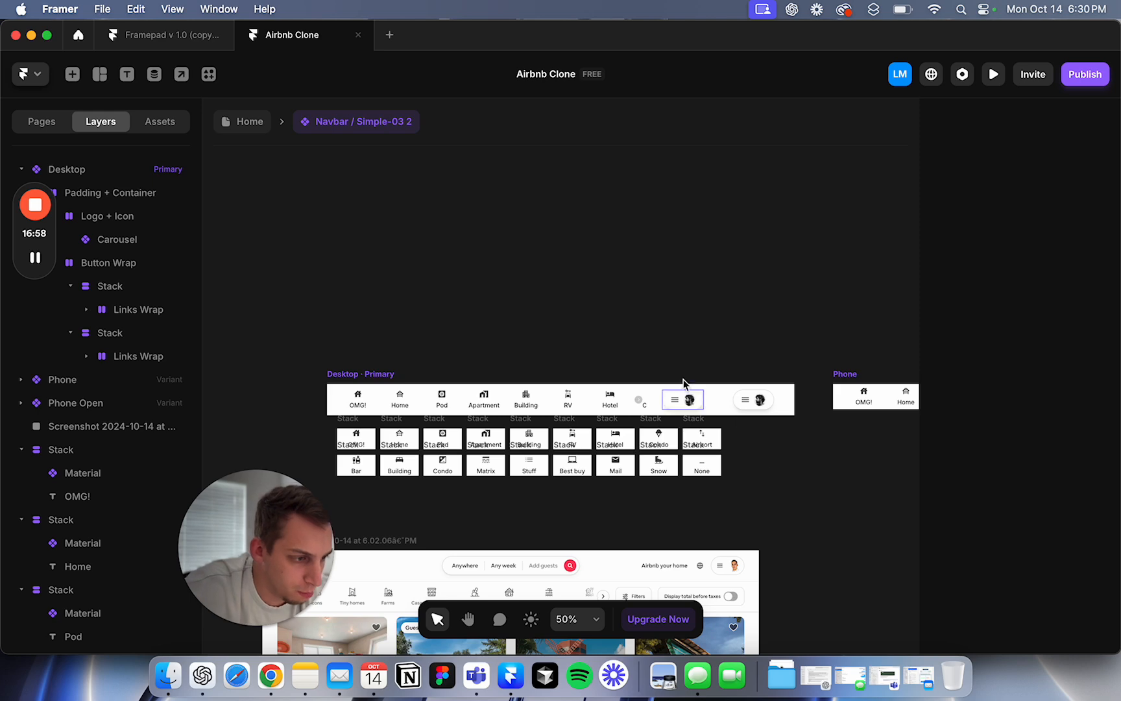
pyautogui.scroll(5, 698, 394)
pyautogui.click(746, 416)
pyautogui.scroll(-2, 1036, 483)
pyautogui.click(1038, 456)
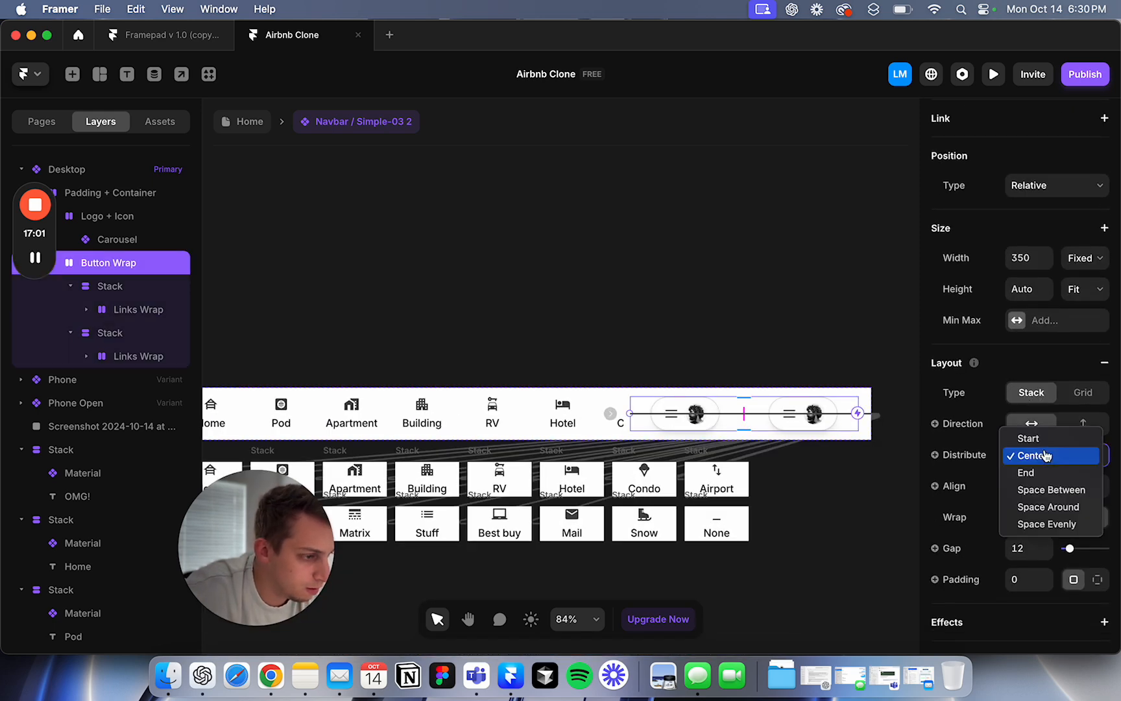
pyautogui.click(1042, 491)
pyautogui.click(1045, 462)
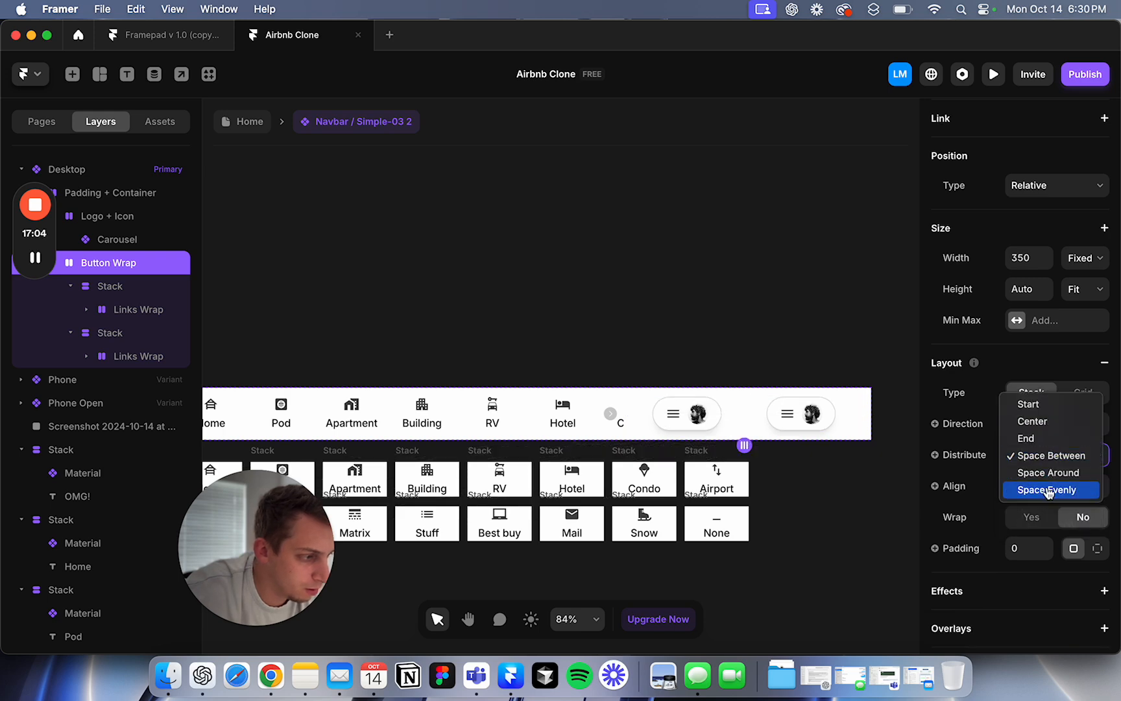
pyautogui.click(1047, 490)
pyautogui.click(1048, 463)
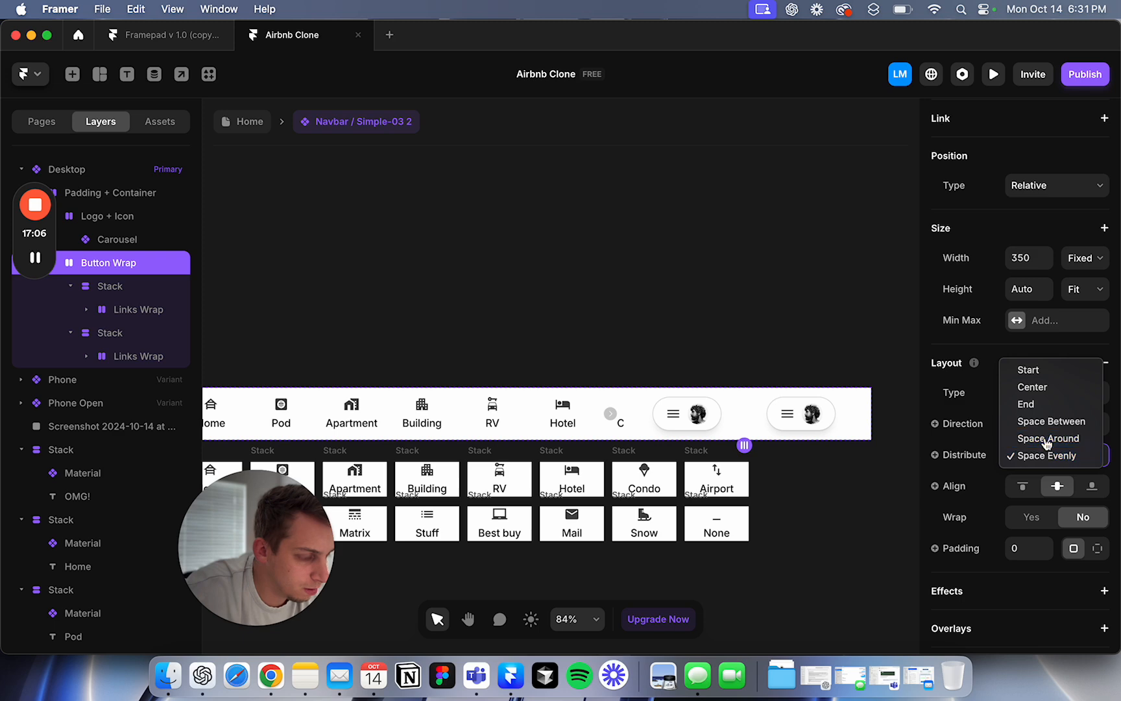
pyautogui.click(1046, 442)
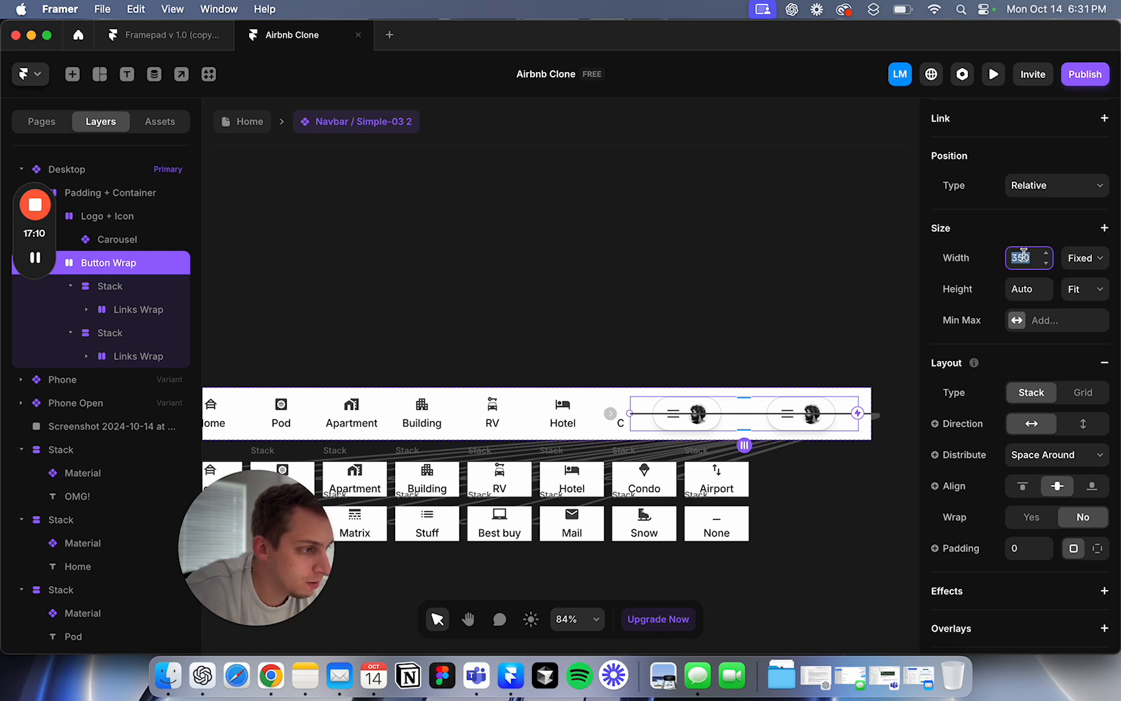
# Step: Widen Button Wrap so its two pill-shaped stacks sit further apart beside the carousel
pyautogui.hotkey('shift', 'Up')
pyautogui.hotkey('shift', 'Up')
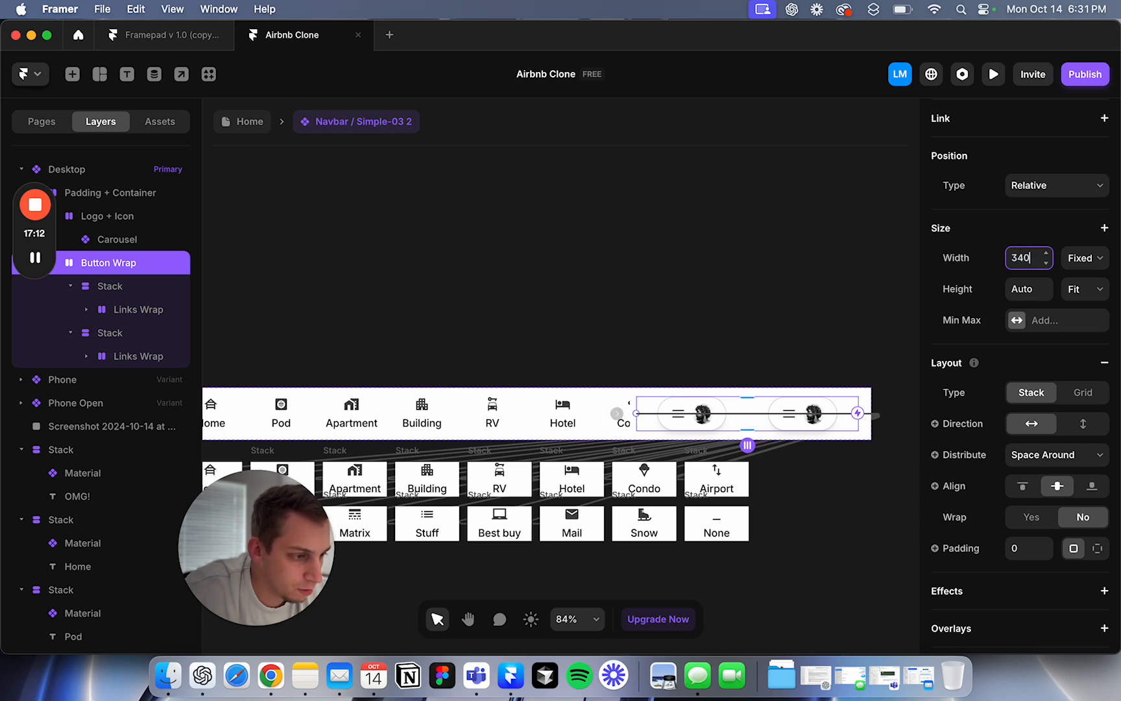
pyautogui.hotkey('shift', 'Up')
pyautogui.hotkey('shift', 'Up')
pyautogui.hotkey('shift', 'Up')
pyautogui.click(687, 270)
pyautogui.scroll(-3, 673, 279)
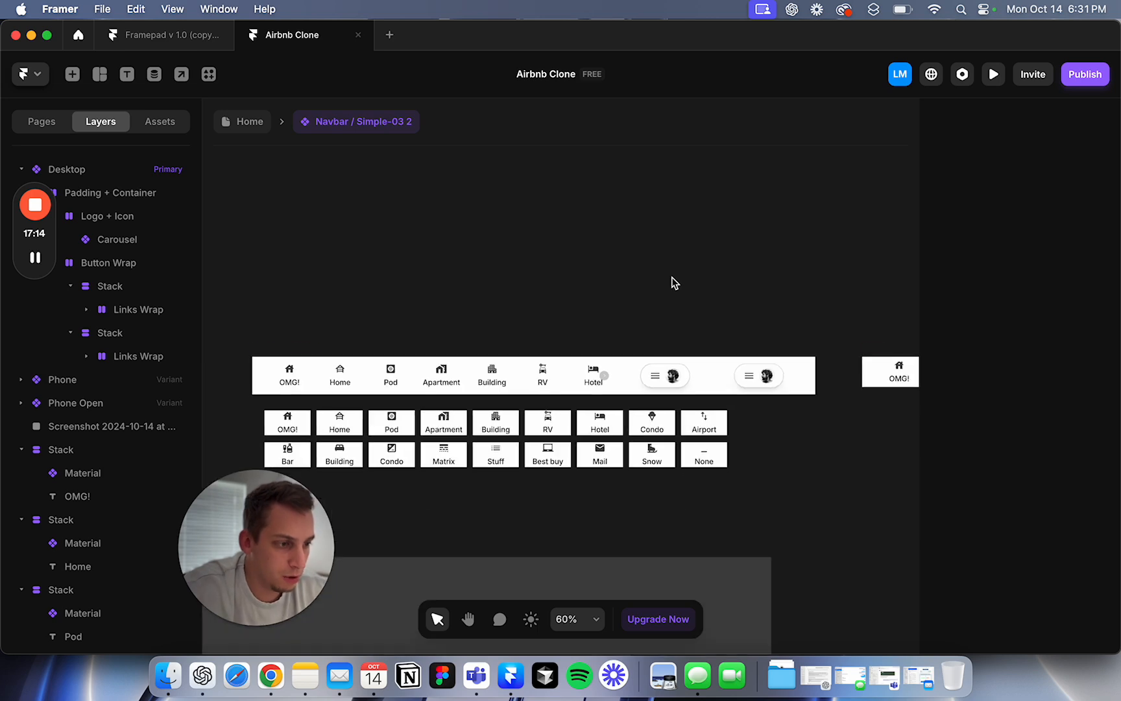
pyautogui.scroll(-2, 672, 279)
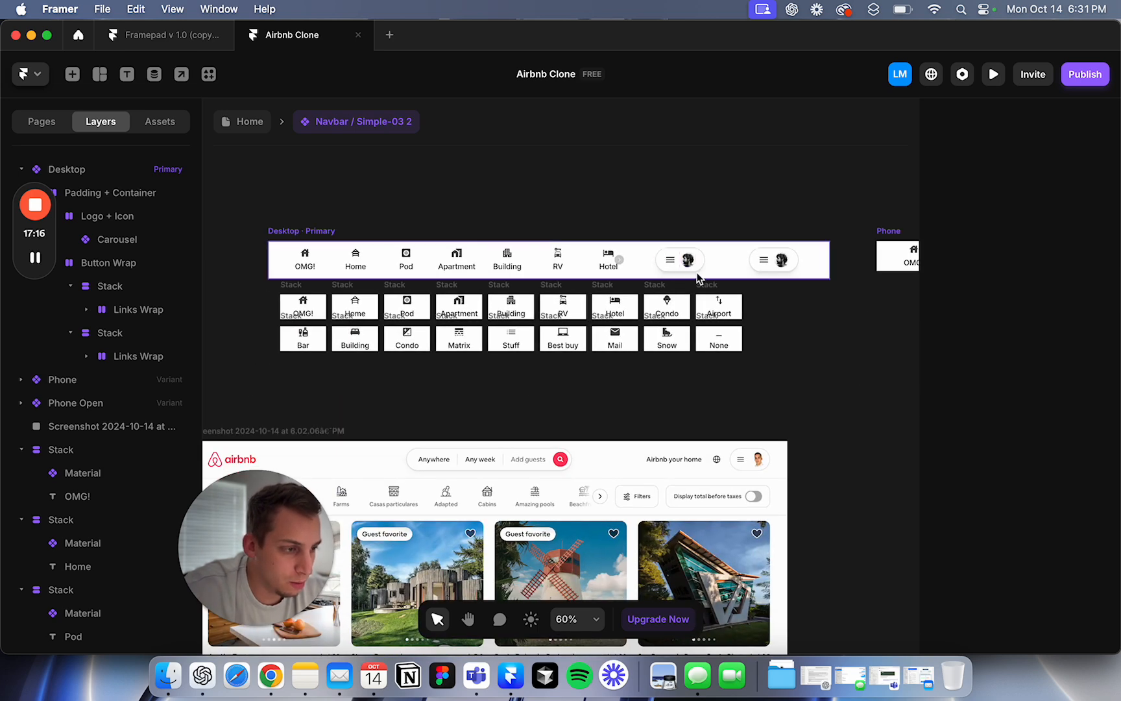
# Step: Copy the Best buy label into the first pill's Links Wrap after the menu icon and delete that pill's avatar image
pyautogui.click(689, 262)
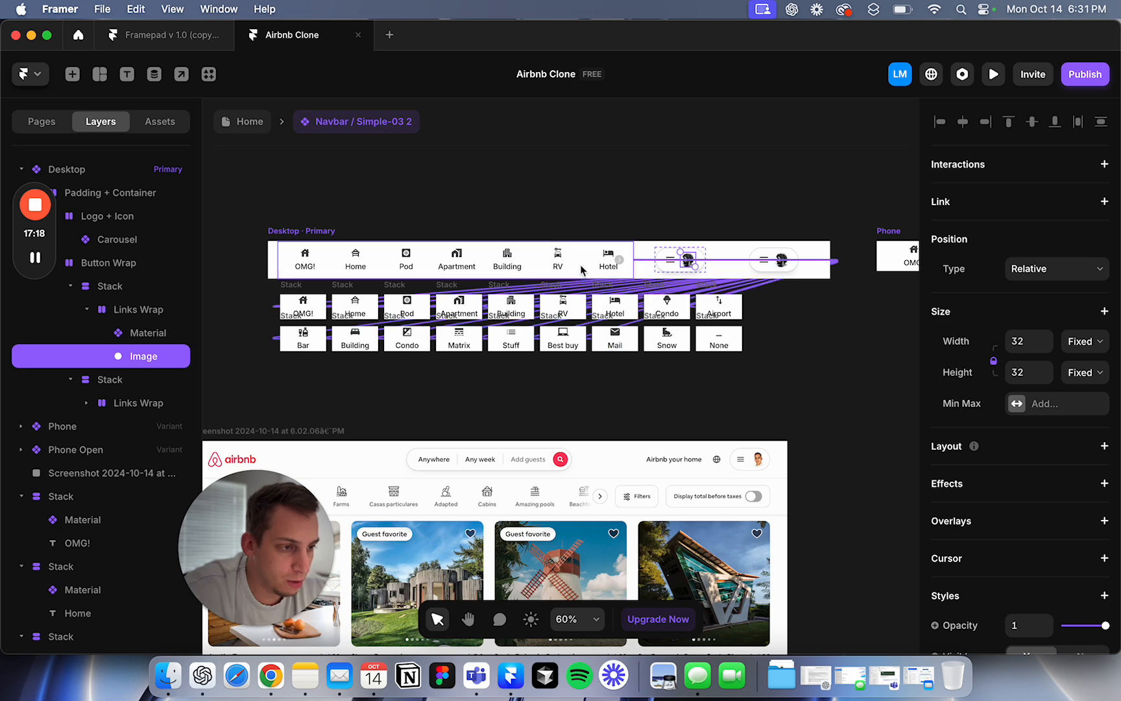
pyautogui.click(562, 345)
pyautogui.moveTo(561, 351); pyautogui.dragTo(684, 259)
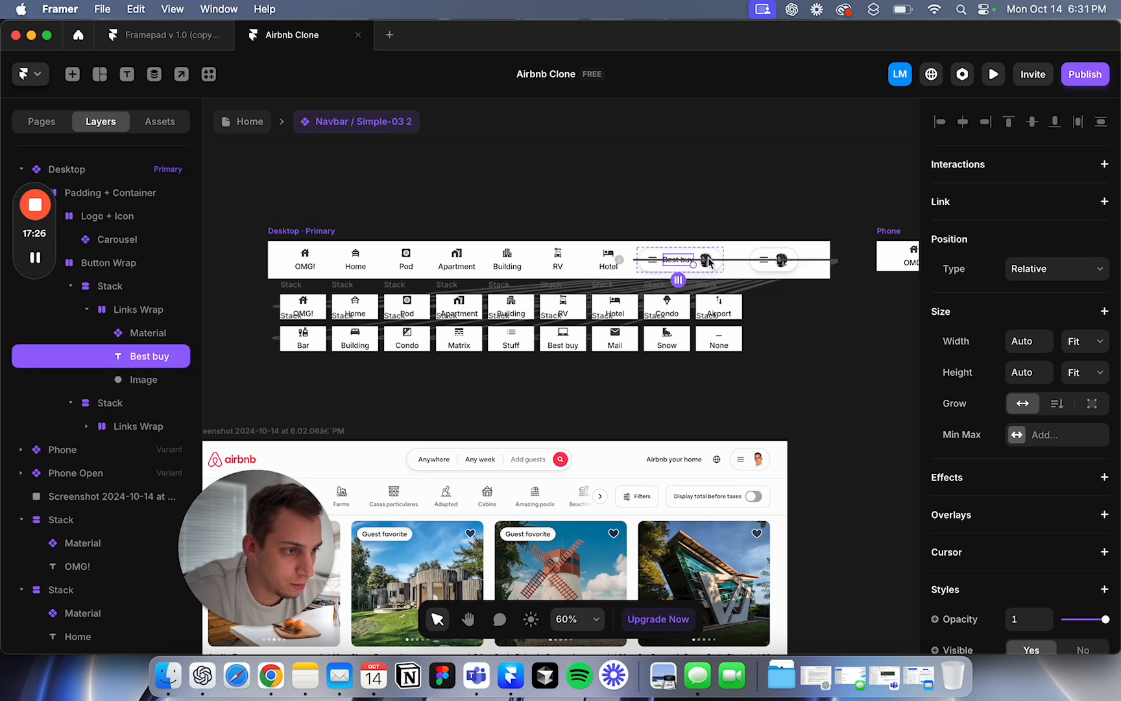
pyautogui.click(706, 262)
pyautogui.press('Delete')
# Step: Change the text content of the first pill's label to "Filters"
pyautogui.click(691, 264)
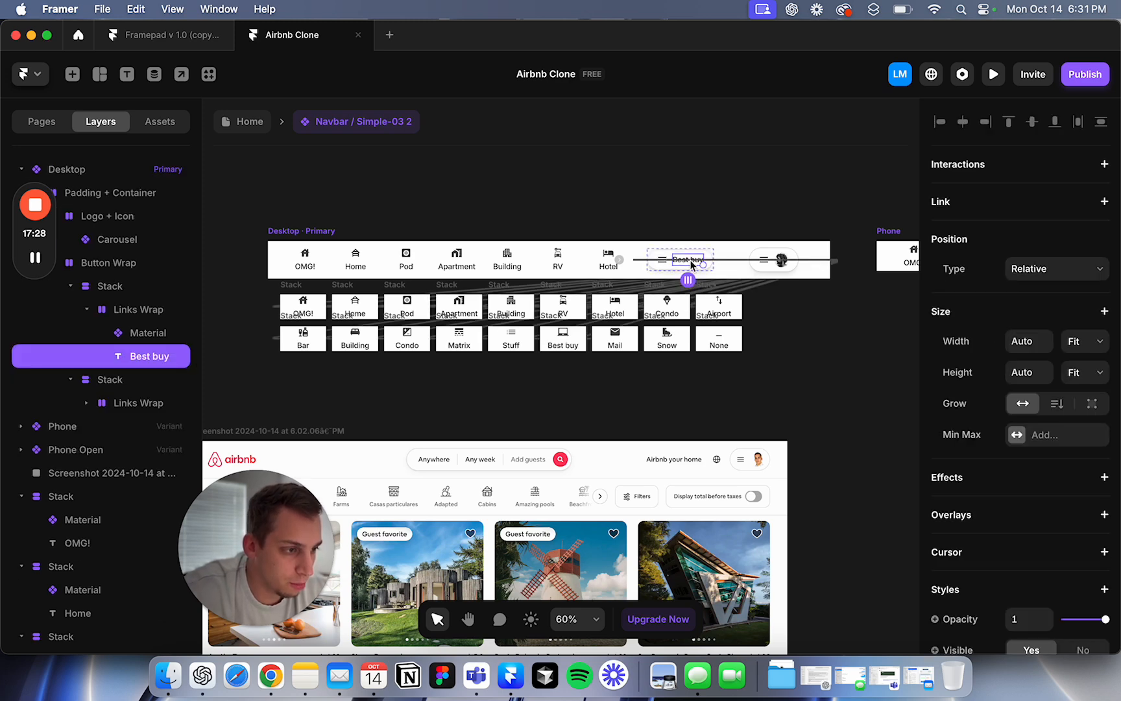
pyautogui.scroll(-10, 1074, 519)
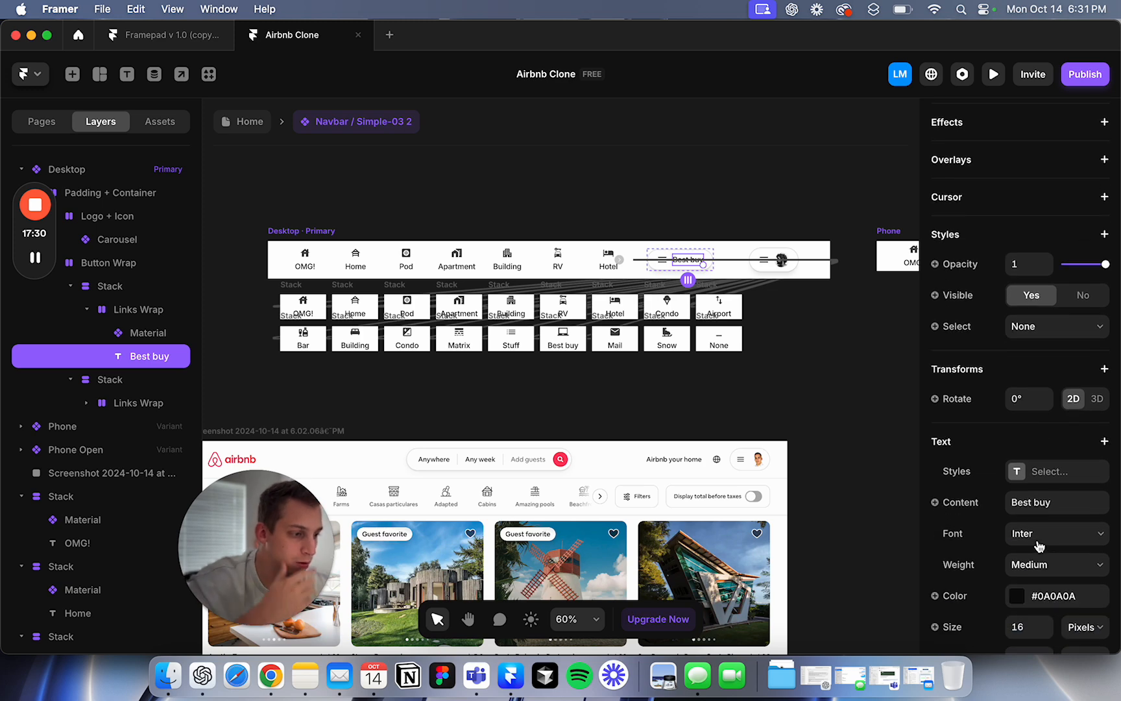
pyautogui.click(1036, 478)
pyautogui.write('Filters')
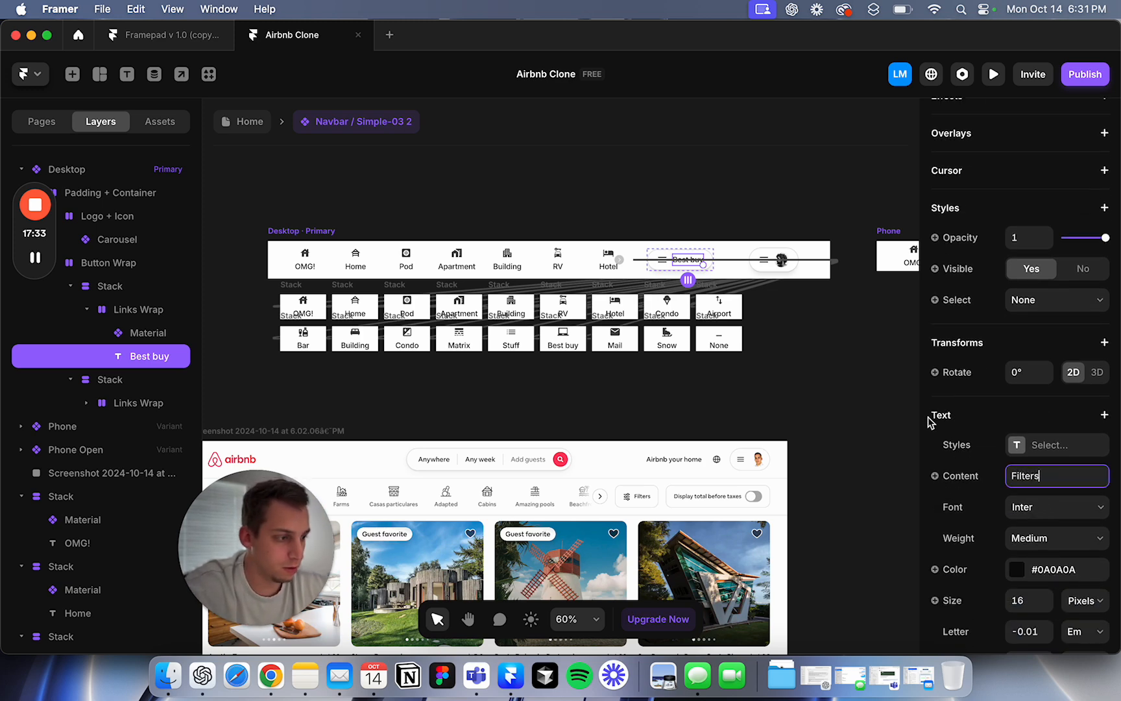
# Step: Move the second pill's menu icon behind the avatar image and delete the image
pyautogui.click(766, 264)
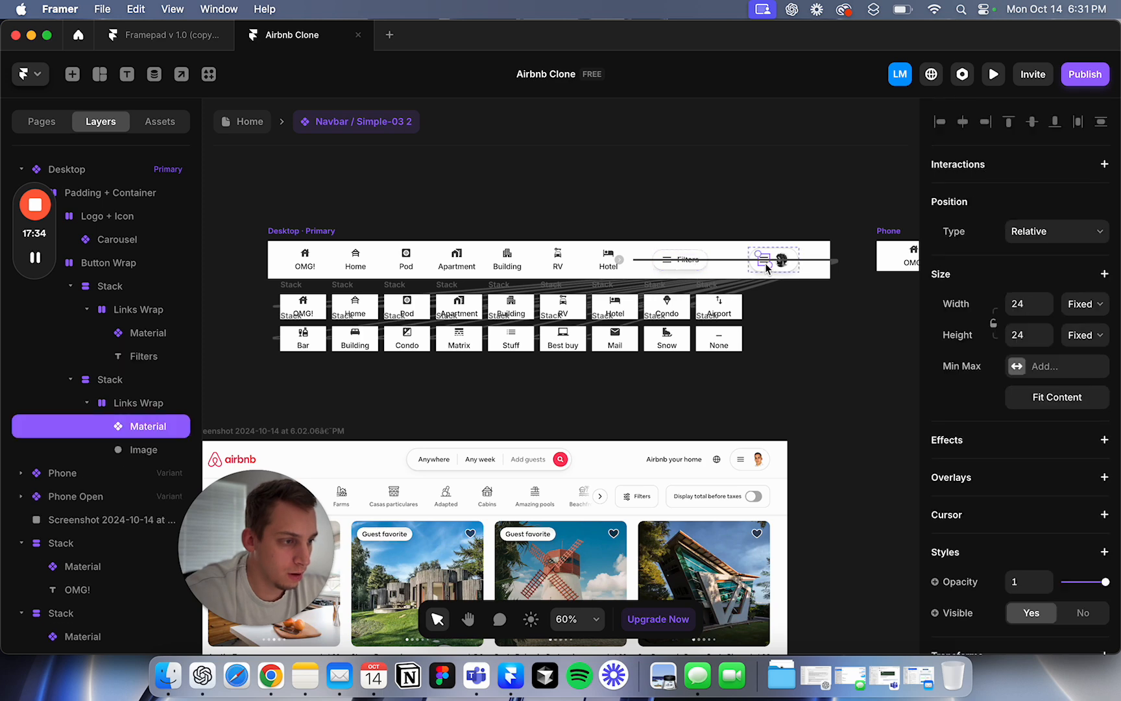
pyautogui.scroll(3, 765, 265)
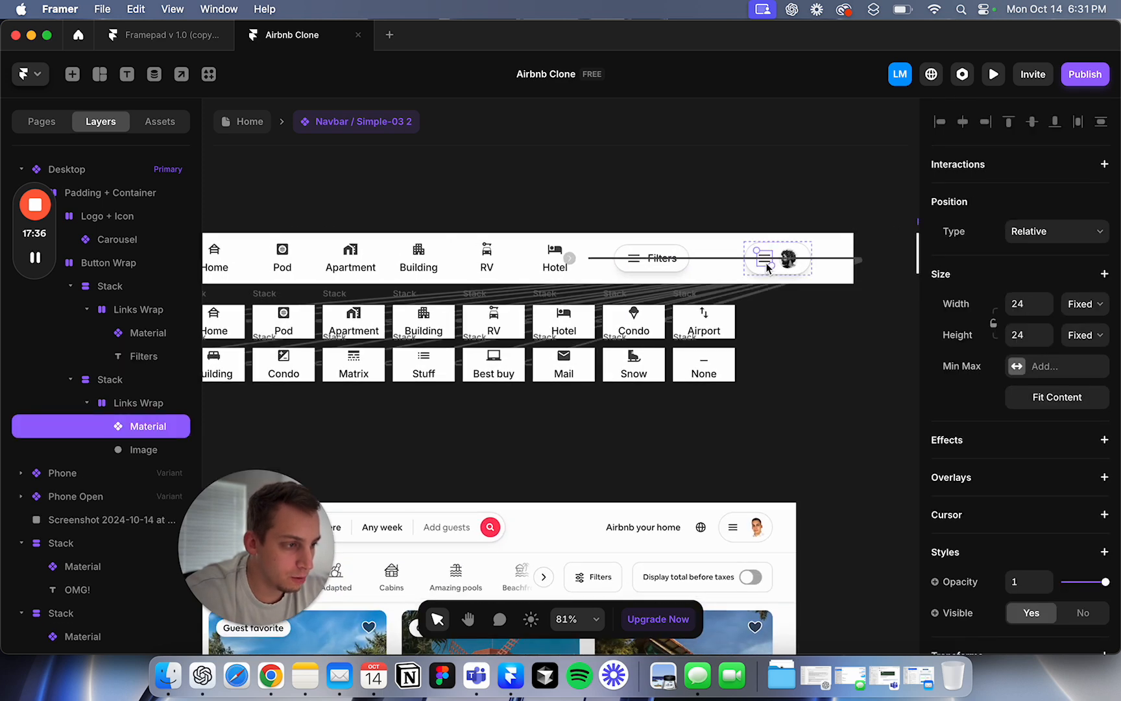
pyautogui.moveTo(765, 265); pyautogui.dragTo(788, 265)
pyautogui.click(770, 262)
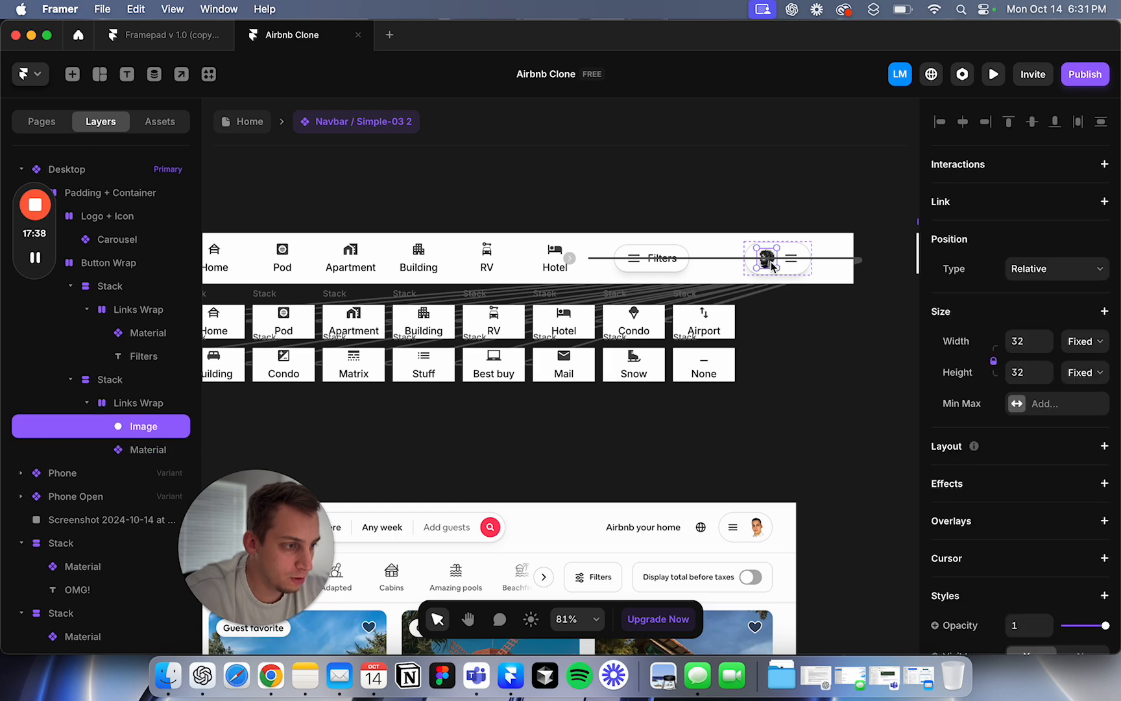
pyautogui.press('BackSpace')
# Step: Copy the Filters label into the second pill, placing it before the menu icon
pyautogui.click(662, 259)
pyautogui.moveTo(662, 258); pyautogui.dragTo(775, 258)
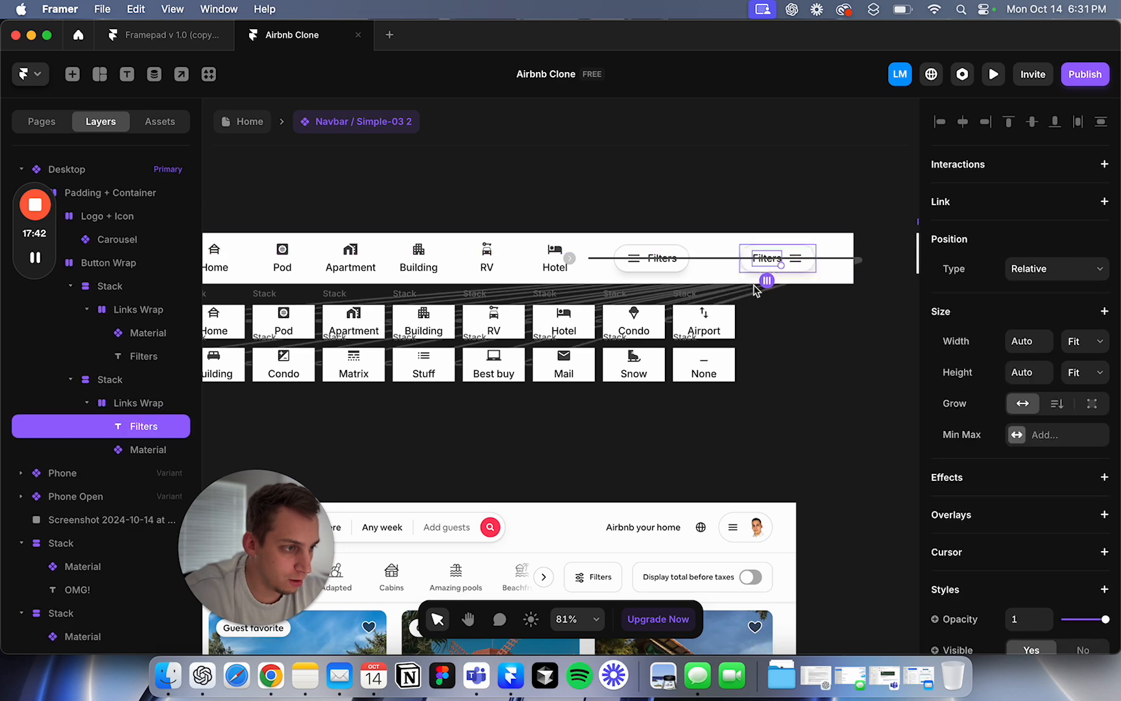
pyautogui.scroll(-2, 819, 461)
pyautogui.scroll(-10, 1025, 528)
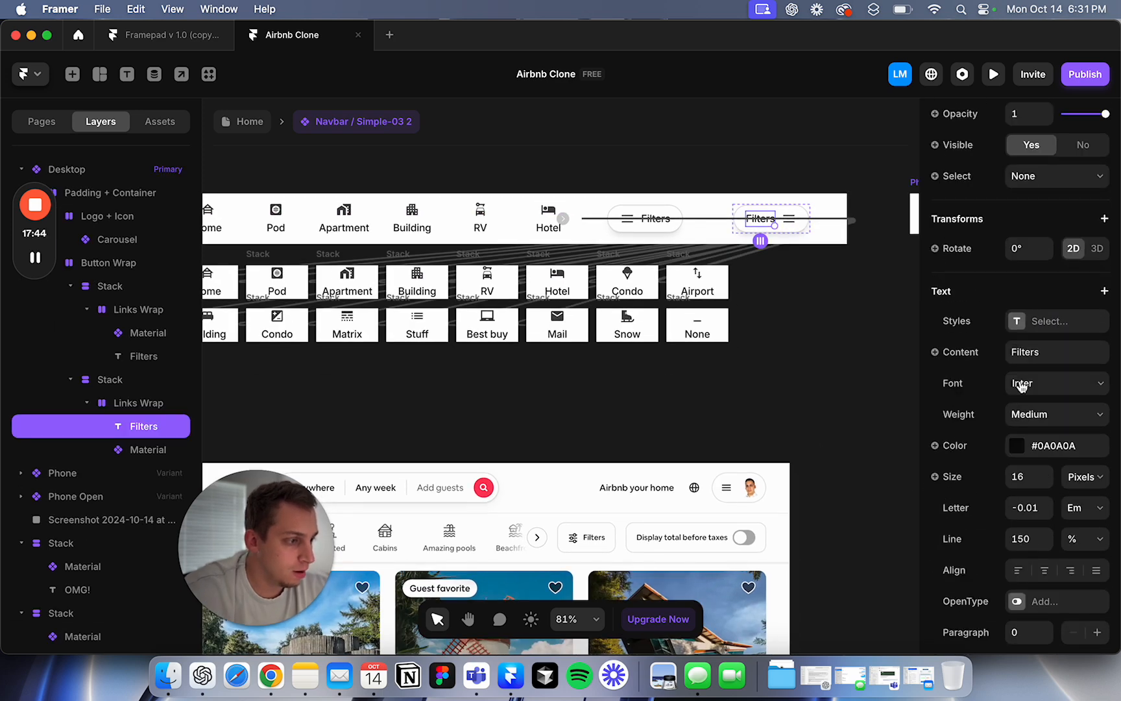
# Step: Change the text content of the second pill's label to "Display total before taxes"
pyautogui.click(1023, 346)
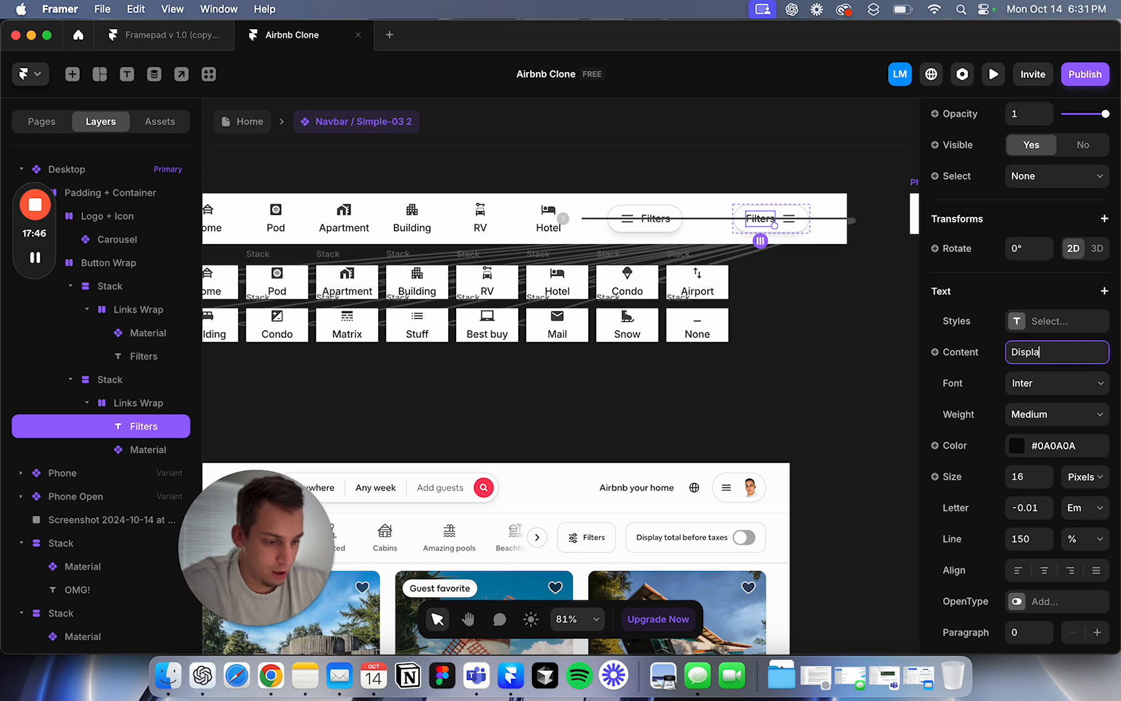
pyautogui.write('Display total before taxes')
pyautogui.click(849, 311)
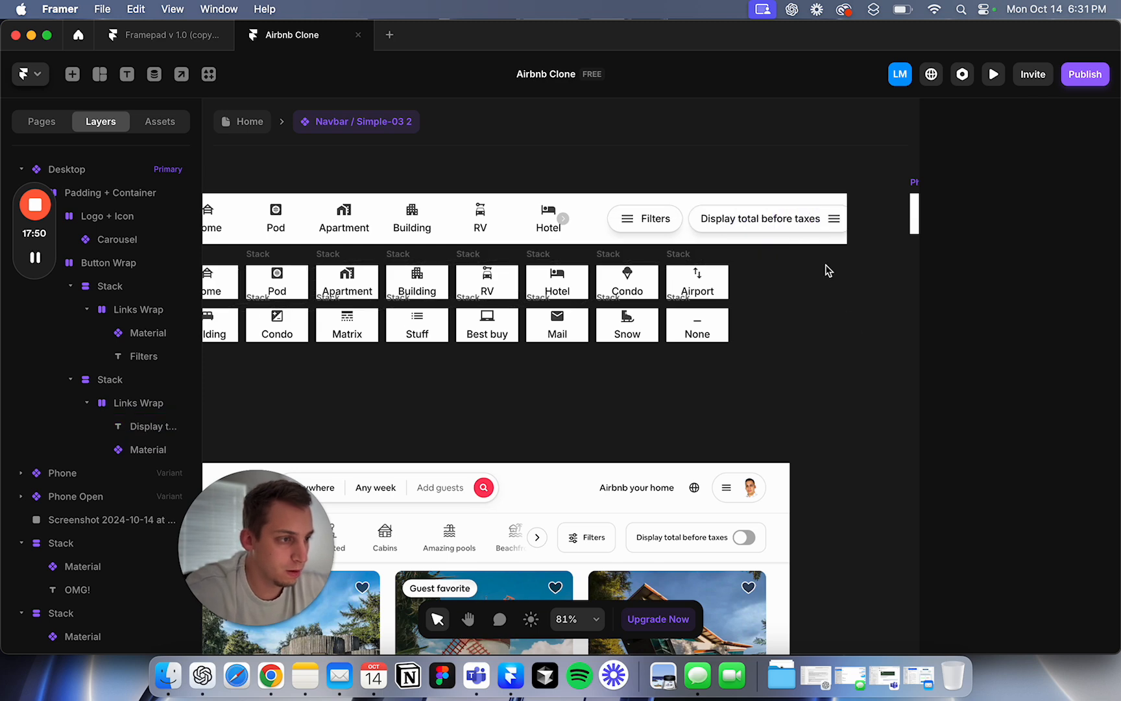
# Step: Widen the Button Wrap that holds both pills to a fixed width of 532
pyautogui.click(692, 233)
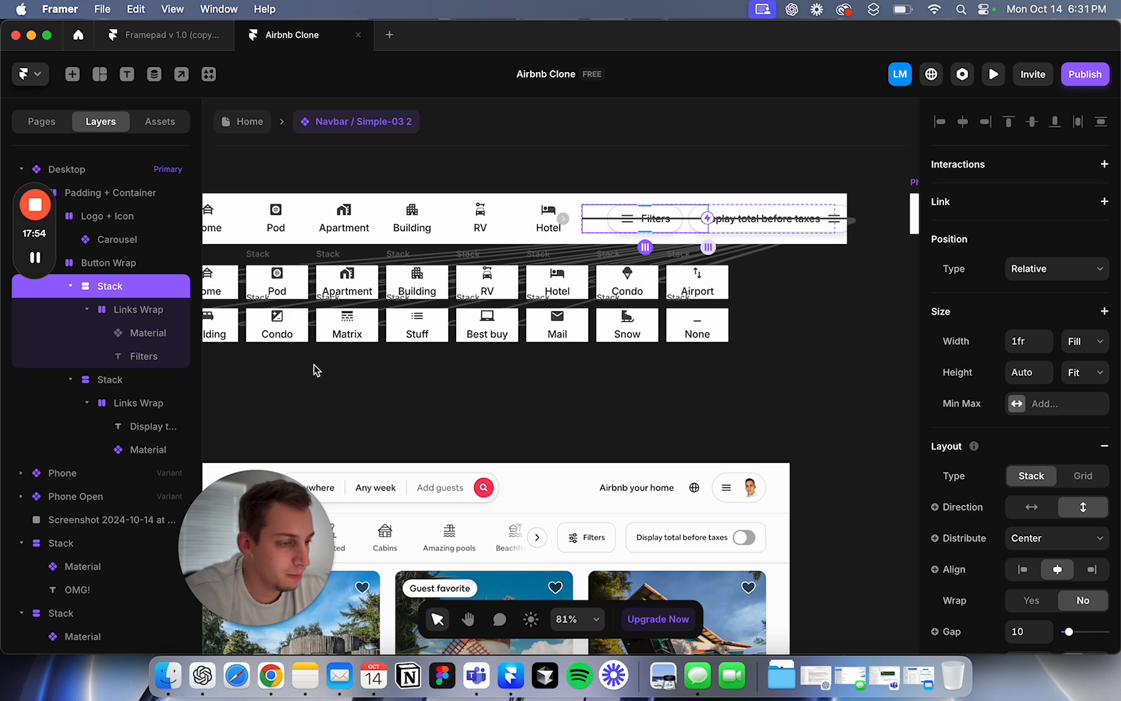
pyautogui.click(133, 309)
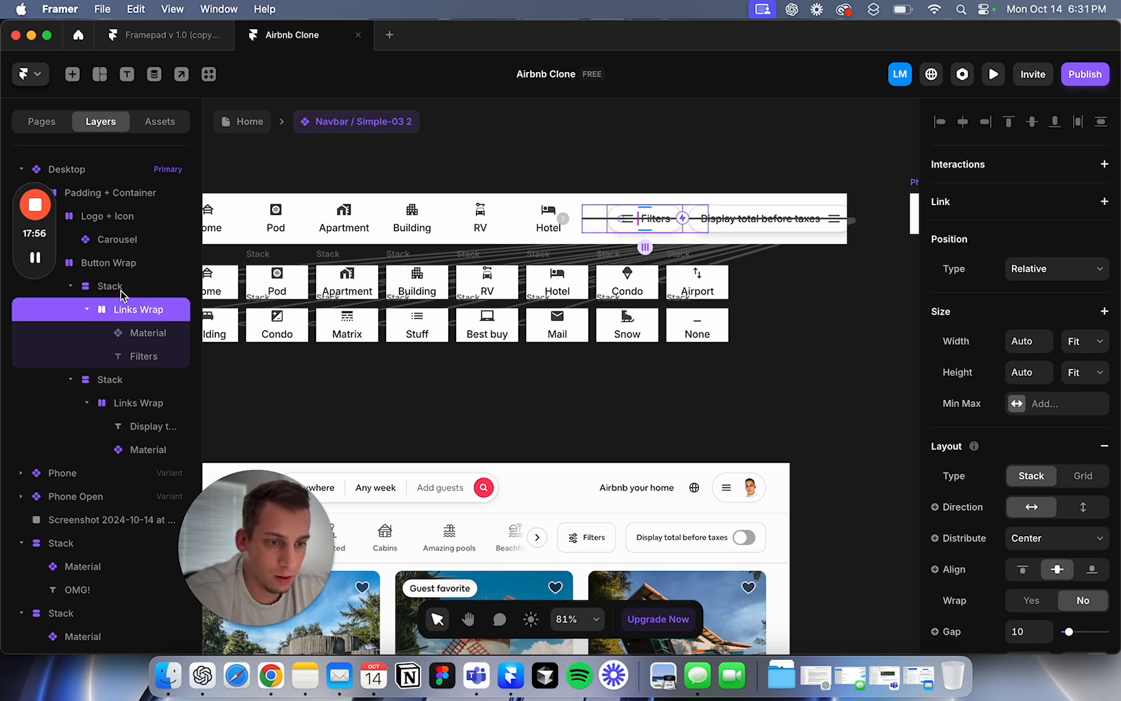
pyautogui.click(81, 264)
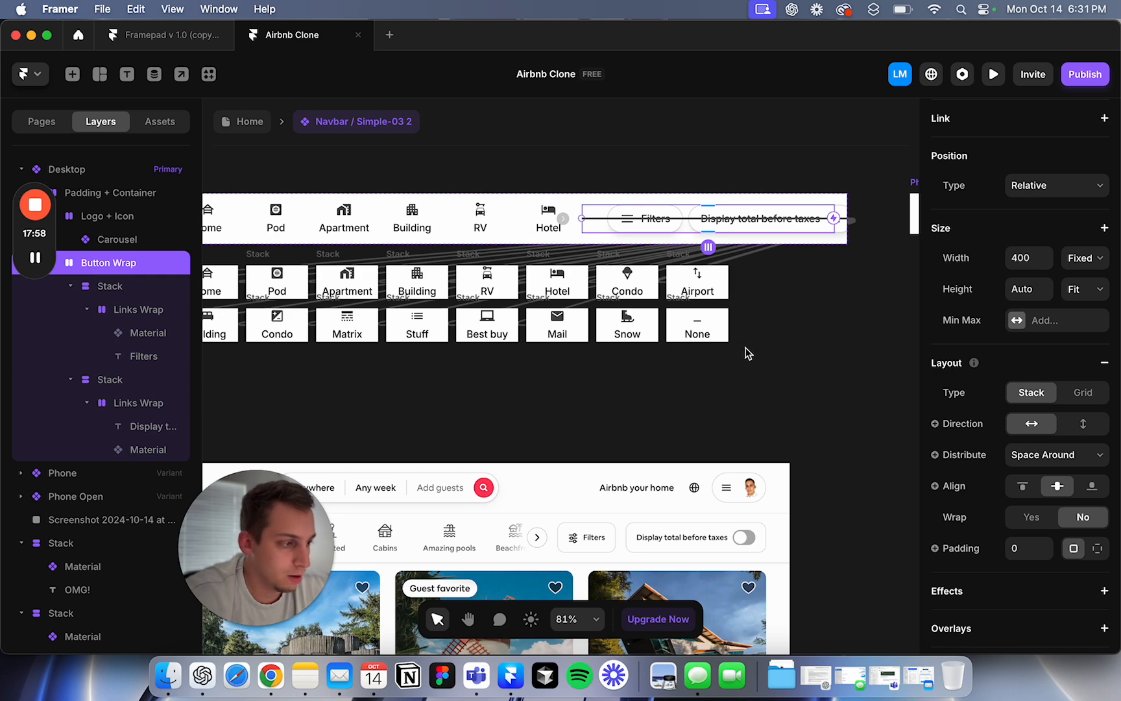
pyautogui.click(1023, 261)
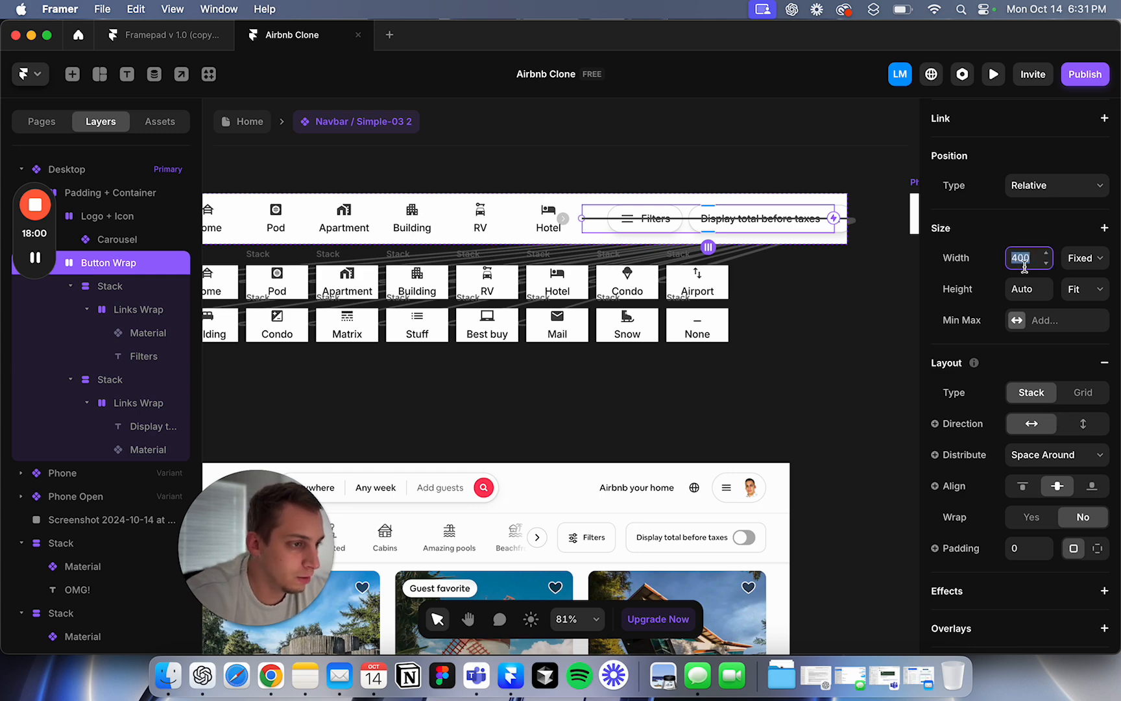
pyautogui.hotkey('shift', 'Up')
pyautogui.hotkey('shift', 'Up')
pyautogui.hotkey('shift', 'Up')
pyautogui.hotkey('shift', 'Up')
pyautogui.hotkey('shift', 'Up')
pyautogui.hotkey('shift', 'Up')
pyautogui.hotkey('shift', 'Up')
pyautogui.hotkey('shift', 'Up')
pyautogui.hotkey('shift', 'Up')
pyautogui.hotkey('shift', 'Up')
pyautogui.hotkey('shift', 'Up')
pyautogui.hotkey('shift', 'Up')
pyautogui.hotkey('shift', 'Up')
pyautogui.hotkey('shift', 'Up')
pyautogui.hotkey('shift', 'Up')
pyautogui.hotkey('shift', 'Up')
pyautogui.hotkey('shift', 'Up')
pyautogui.hotkey('shift', 'Up')
pyautogui.hotkey('shift', 'Up')
pyautogui.hotkey('shift', 'Up')
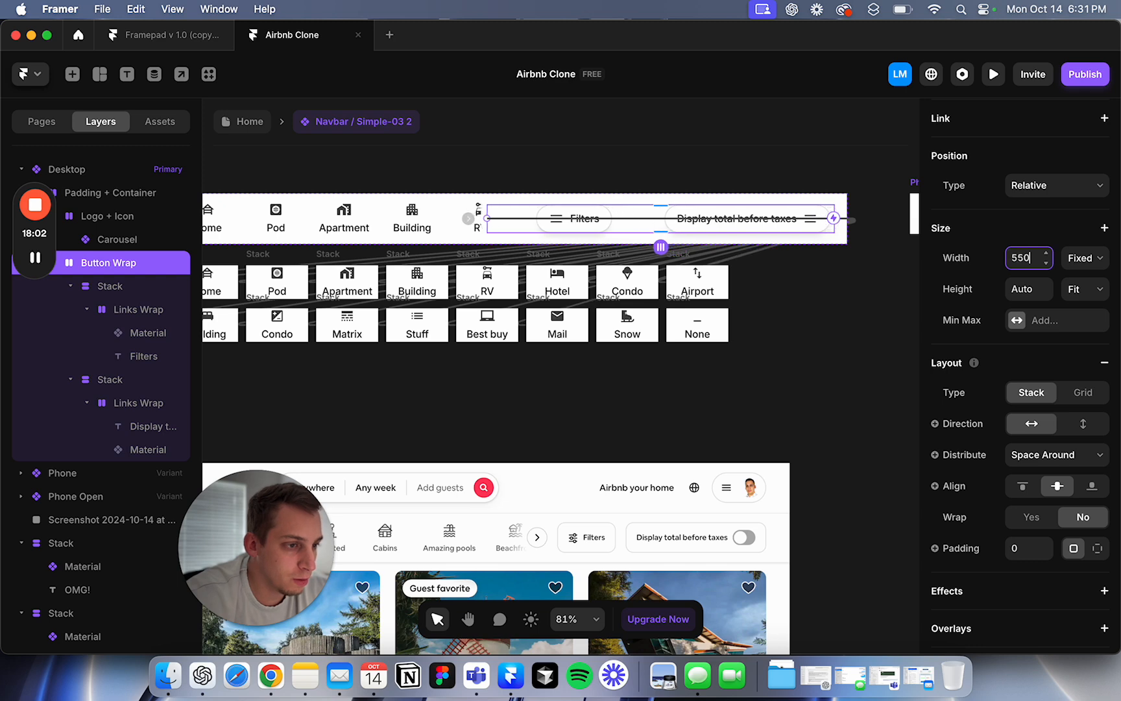
pyautogui.hotkey('shift', 'Down')
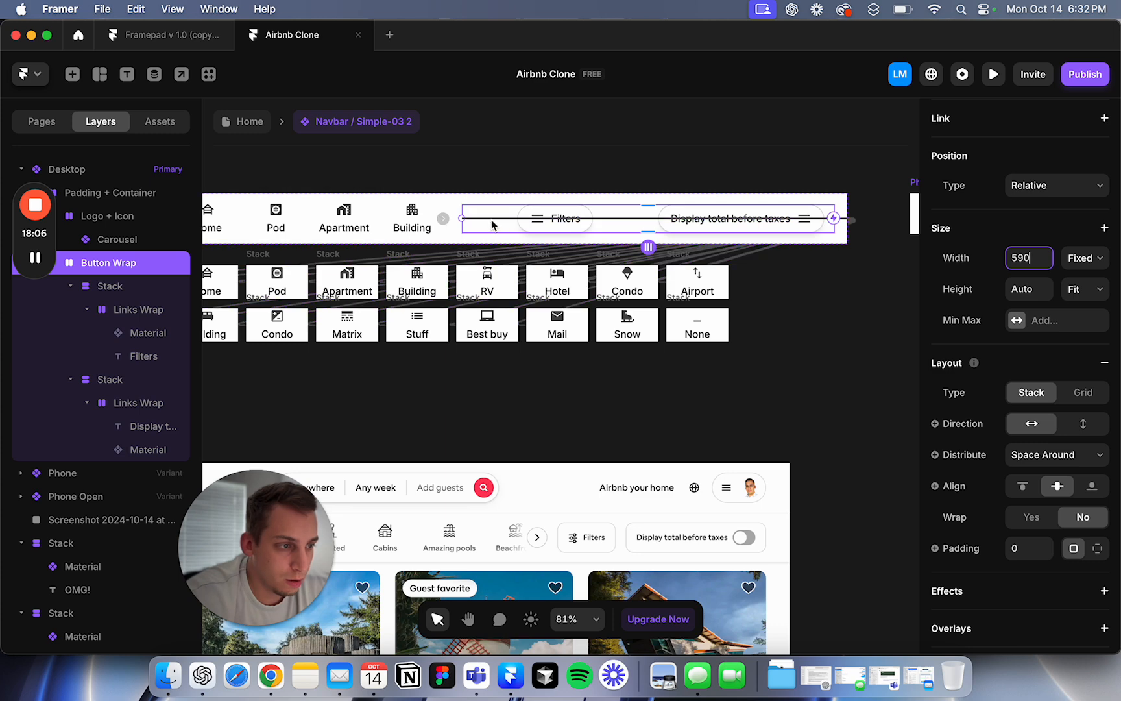
pyautogui.moveTo(464, 218); pyautogui.dragTo(500, 221)
# Step: Examine the size and layout settings of the two pill stacks inside the Button Wrap
pyautogui.click(137, 402)
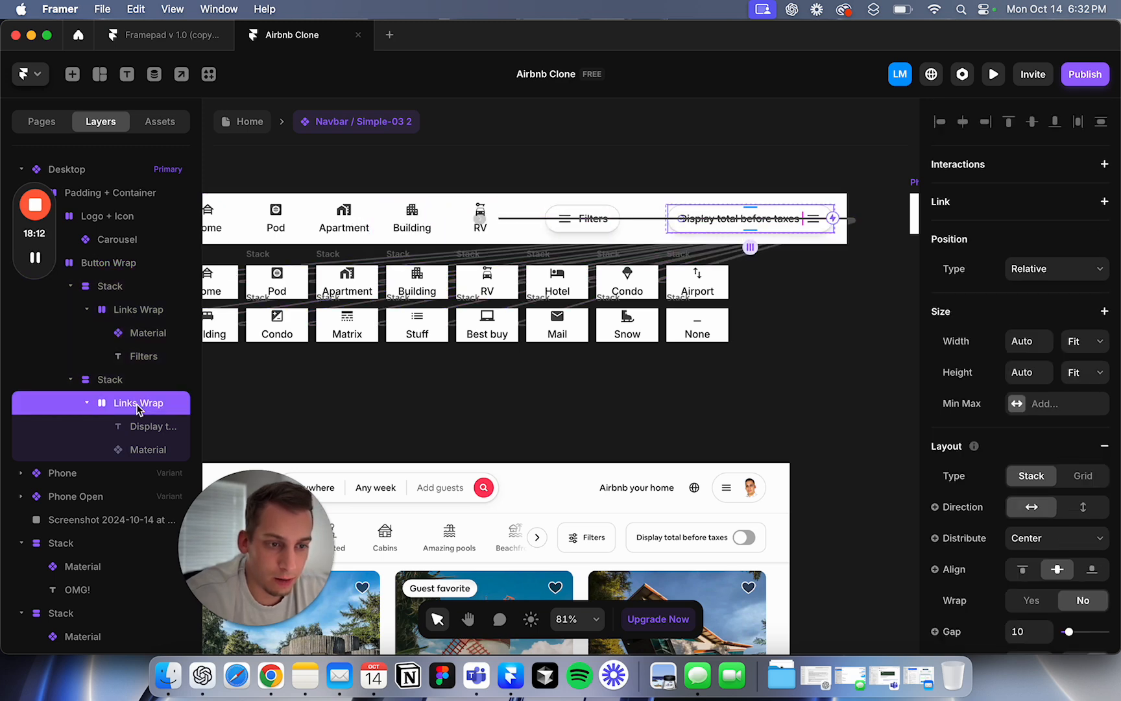
pyautogui.click(71, 382)
pyautogui.click(71, 289)
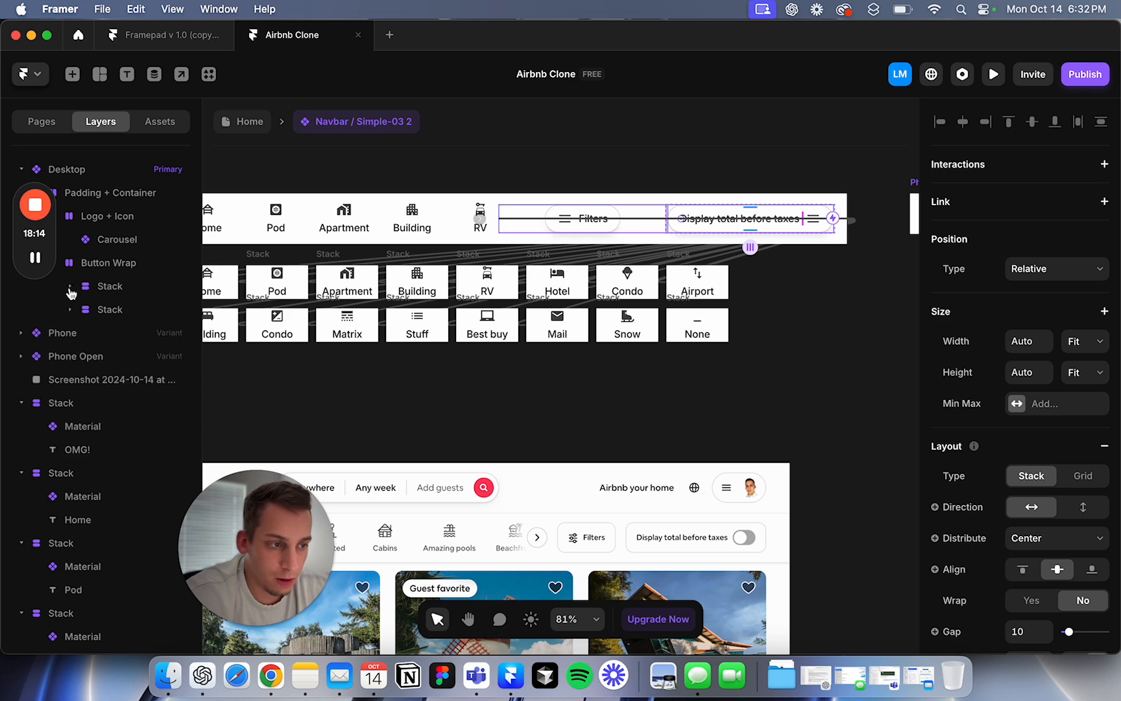
pyautogui.click(94, 286)
pyautogui.click(100, 297)
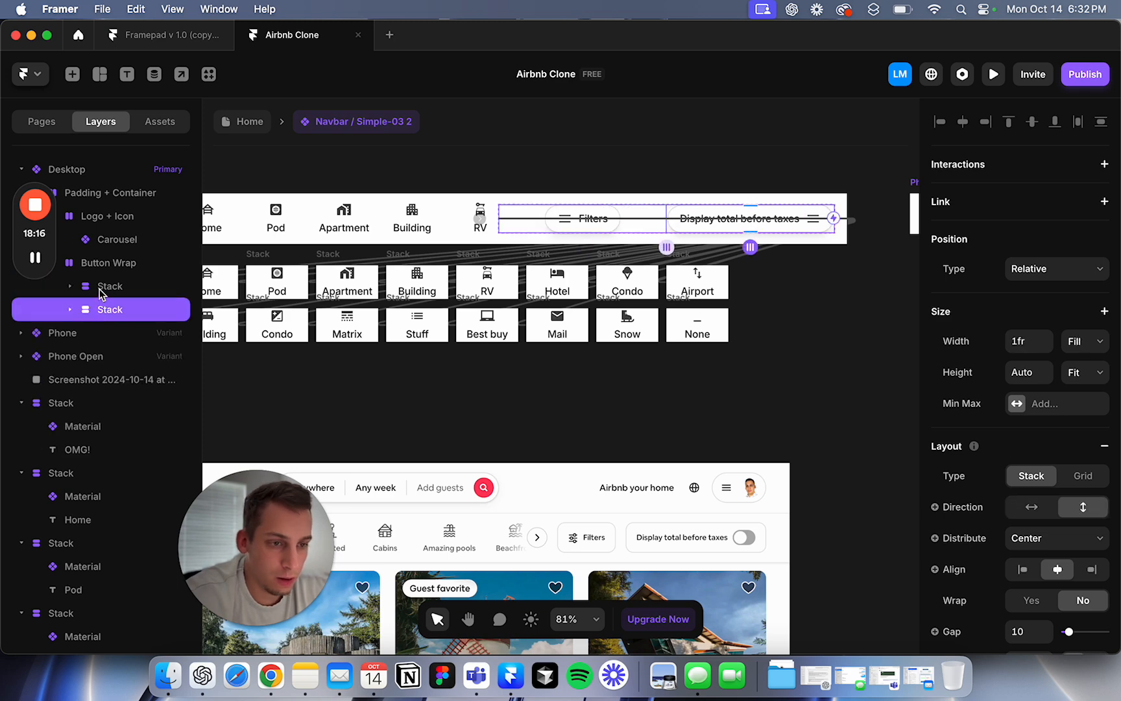
pyautogui.click(99, 289)
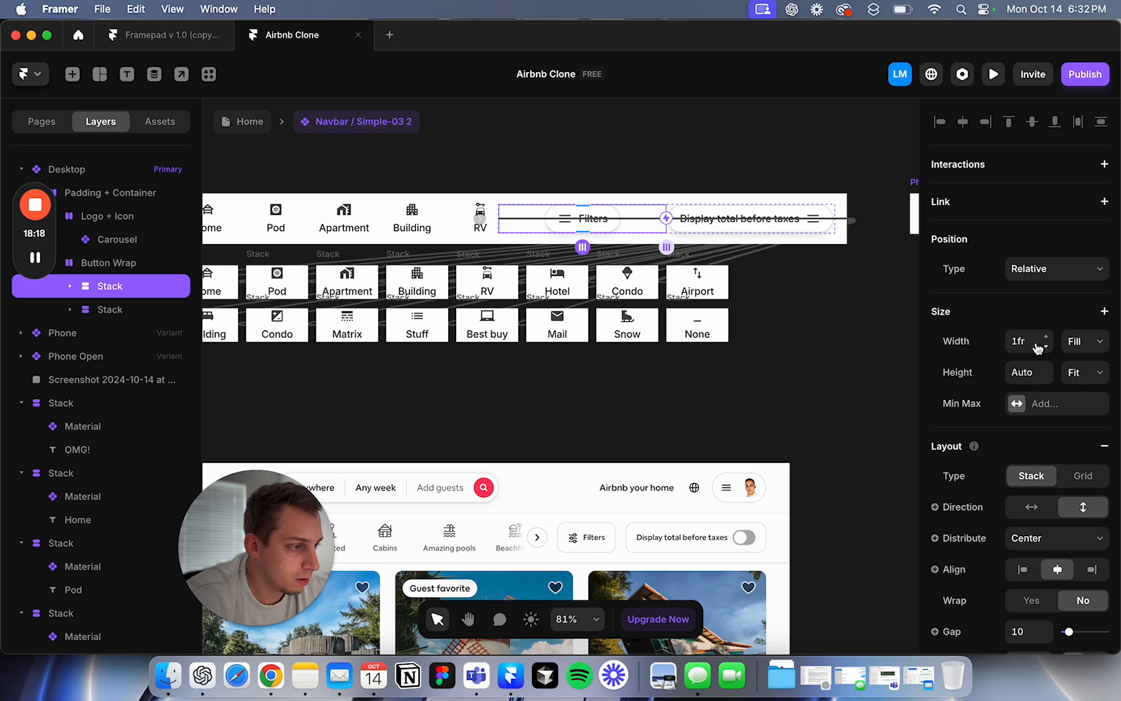
pyautogui.click(137, 309)
pyautogui.click(120, 286)
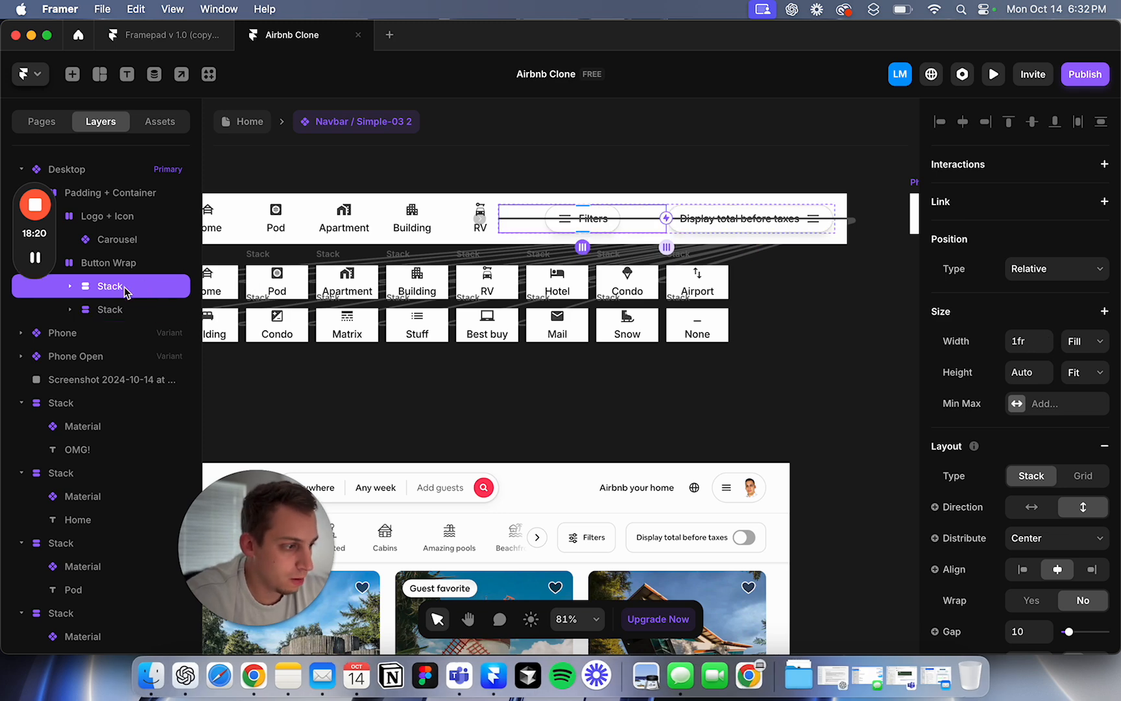
pyautogui.click(125, 309)
# Step: Change the Button Wrap's distribution to Start
pyautogui.click(109, 263)
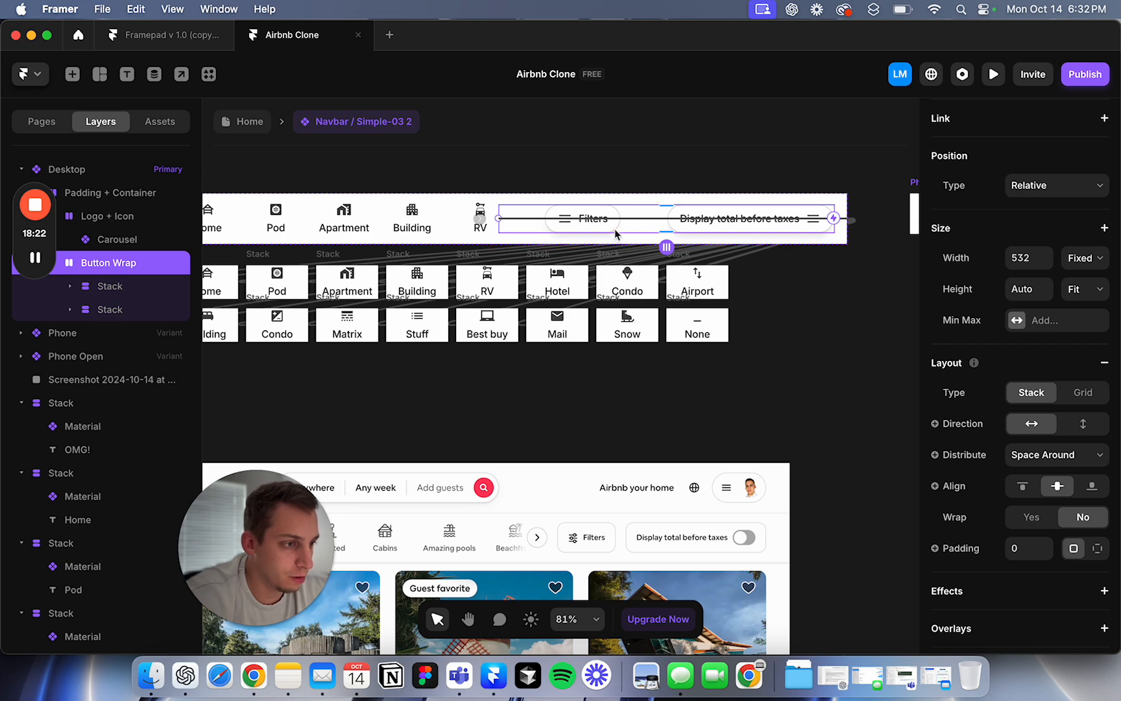
pyautogui.click(1092, 456)
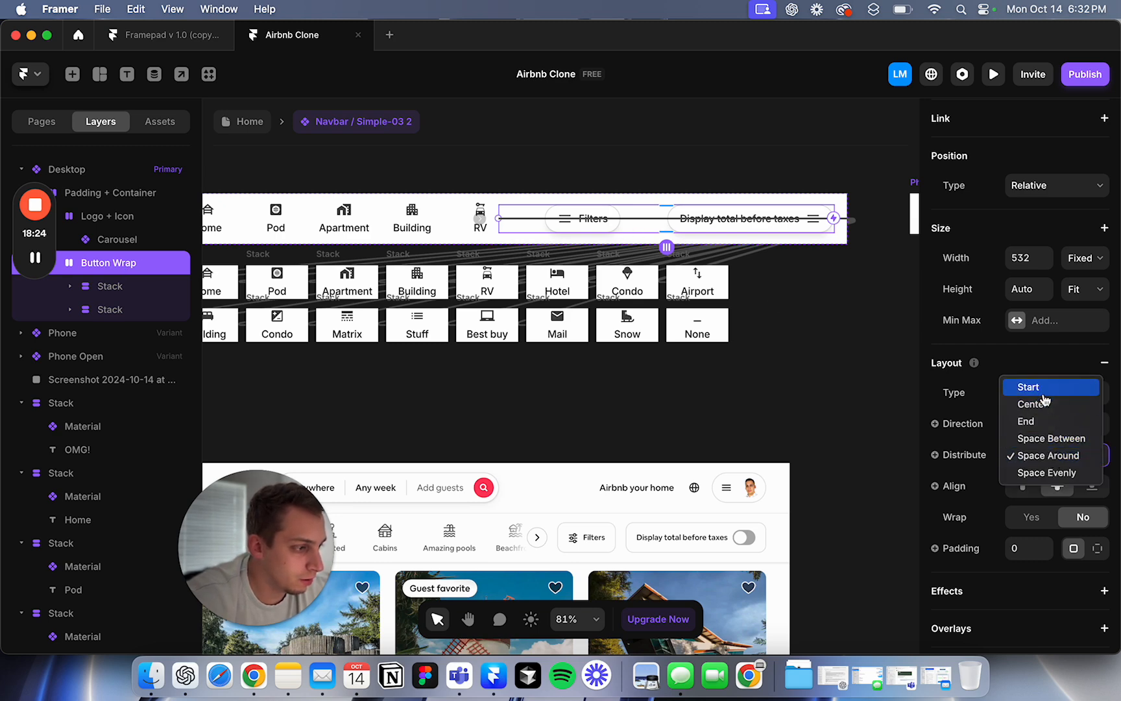
pyautogui.click(1044, 404)
pyautogui.click(1045, 456)
pyautogui.click(1040, 436)
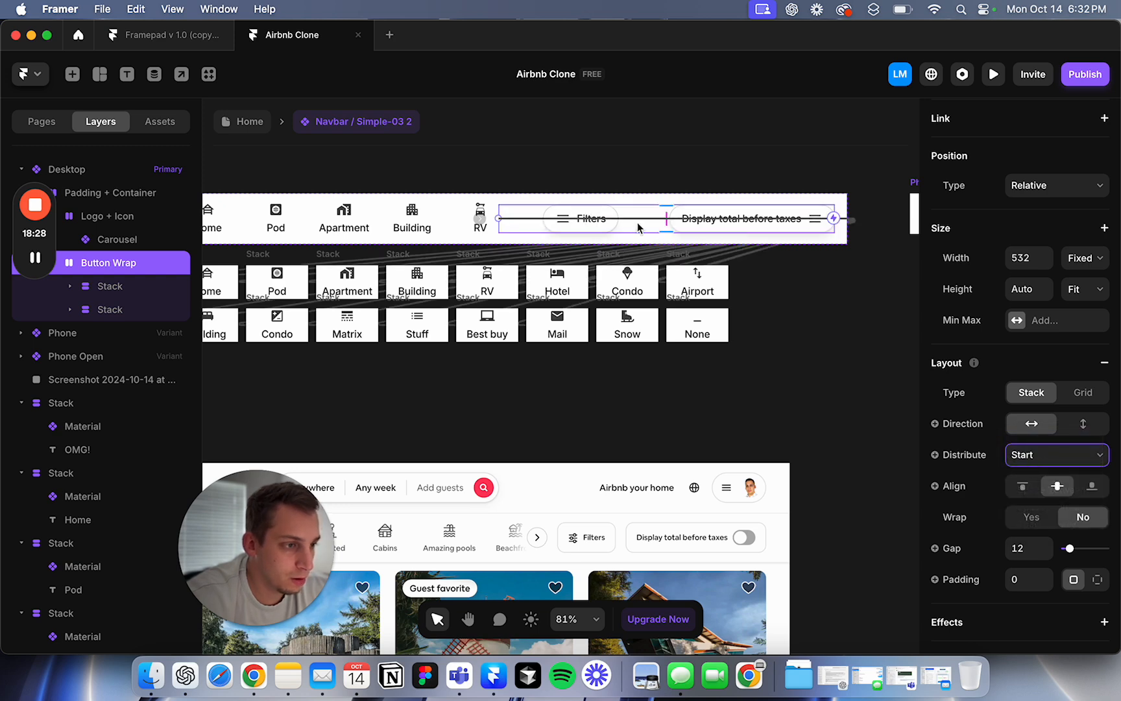
# Step: Check the Links Wrap in each pill stack and set the Button Wrap's gap to 0
pyautogui.click(127, 285)
pyautogui.click(70, 286)
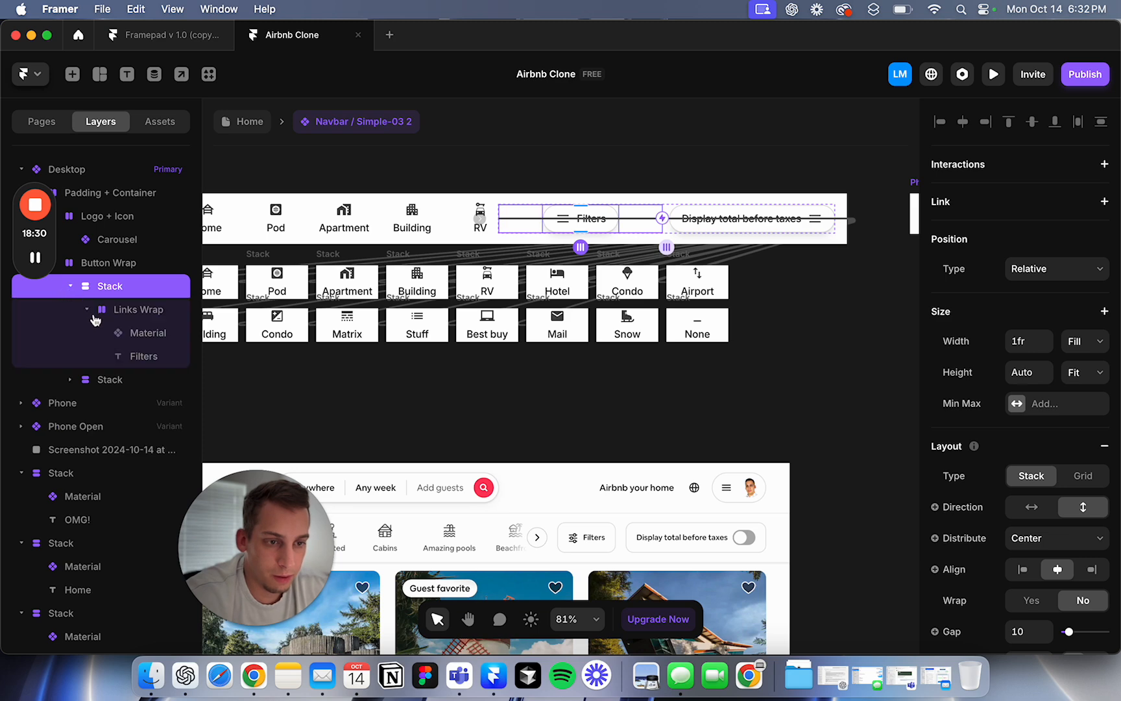
pyautogui.click(125, 311)
pyautogui.click(70, 380)
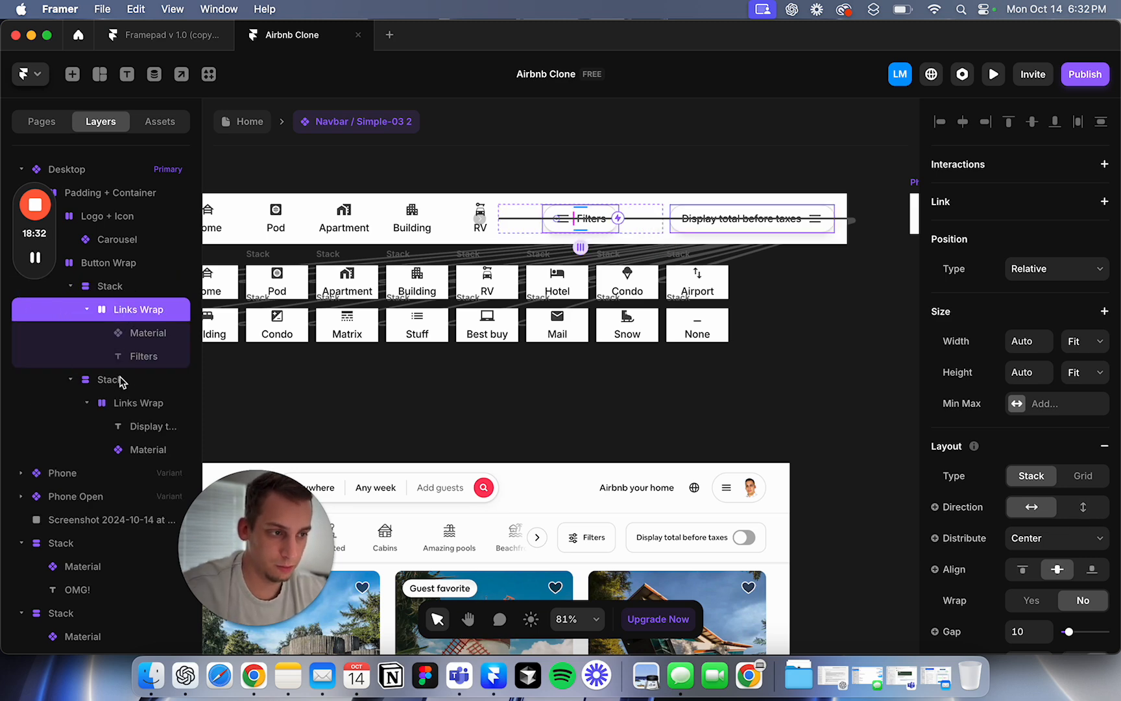
pyautogui.click(142, 402)
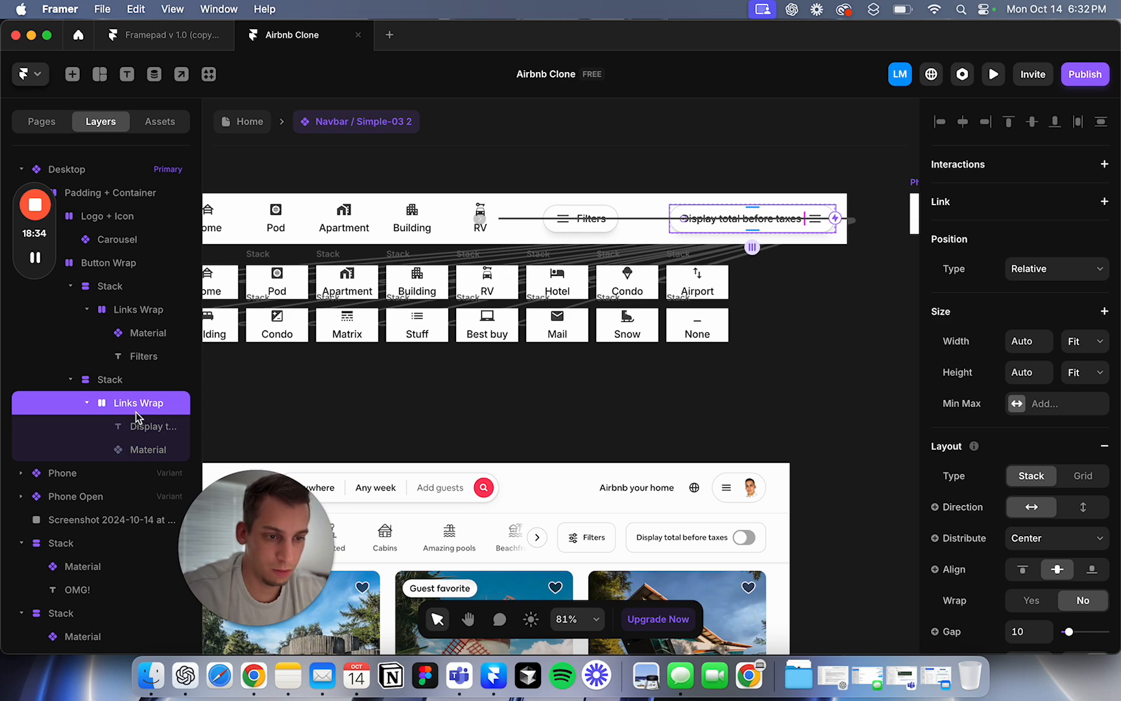
pyautogui.click(123, 314)
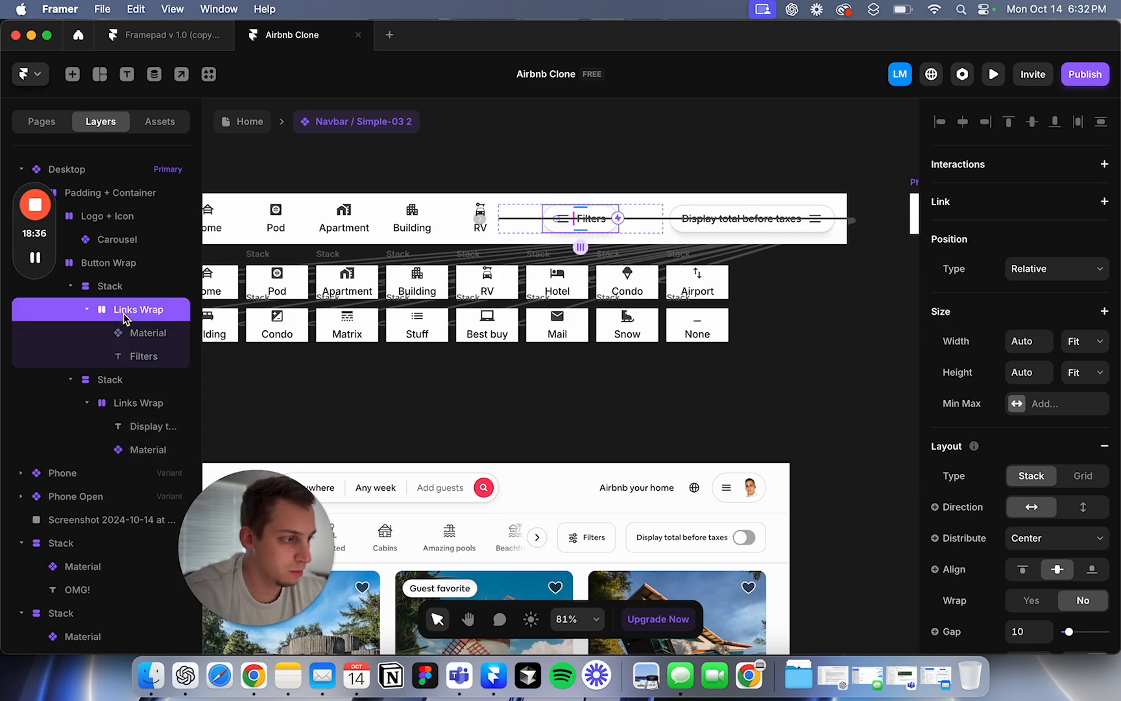
pyautogui.click(141, 404)
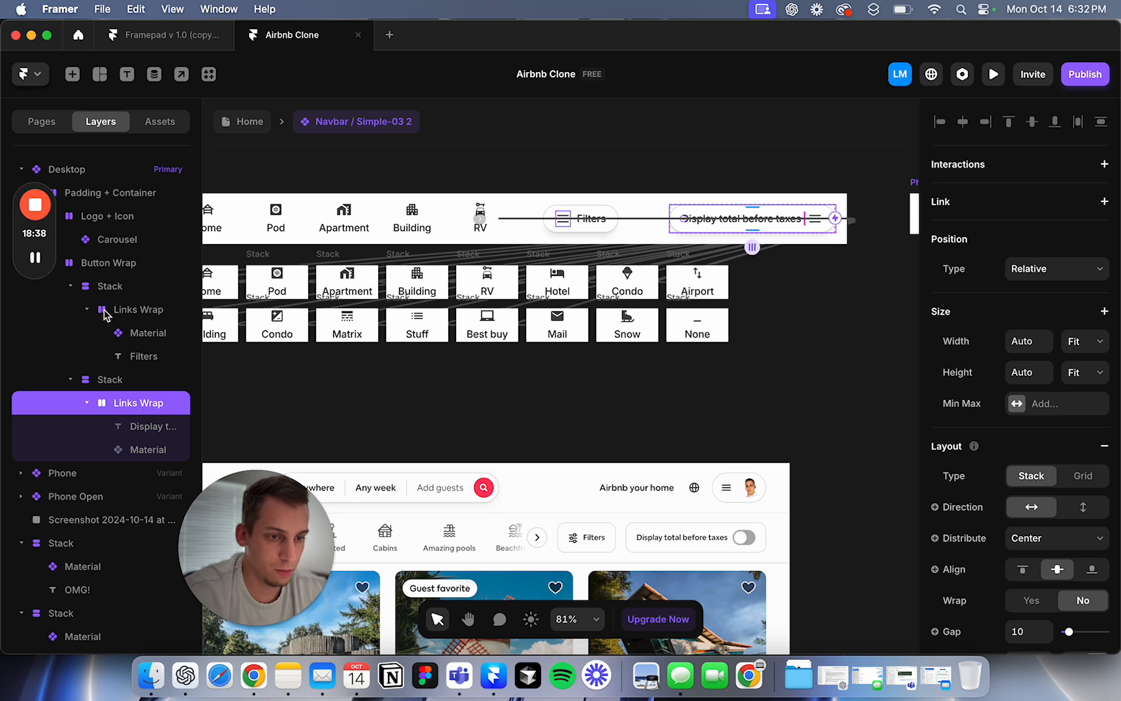
pyautogui.click(89, 266)
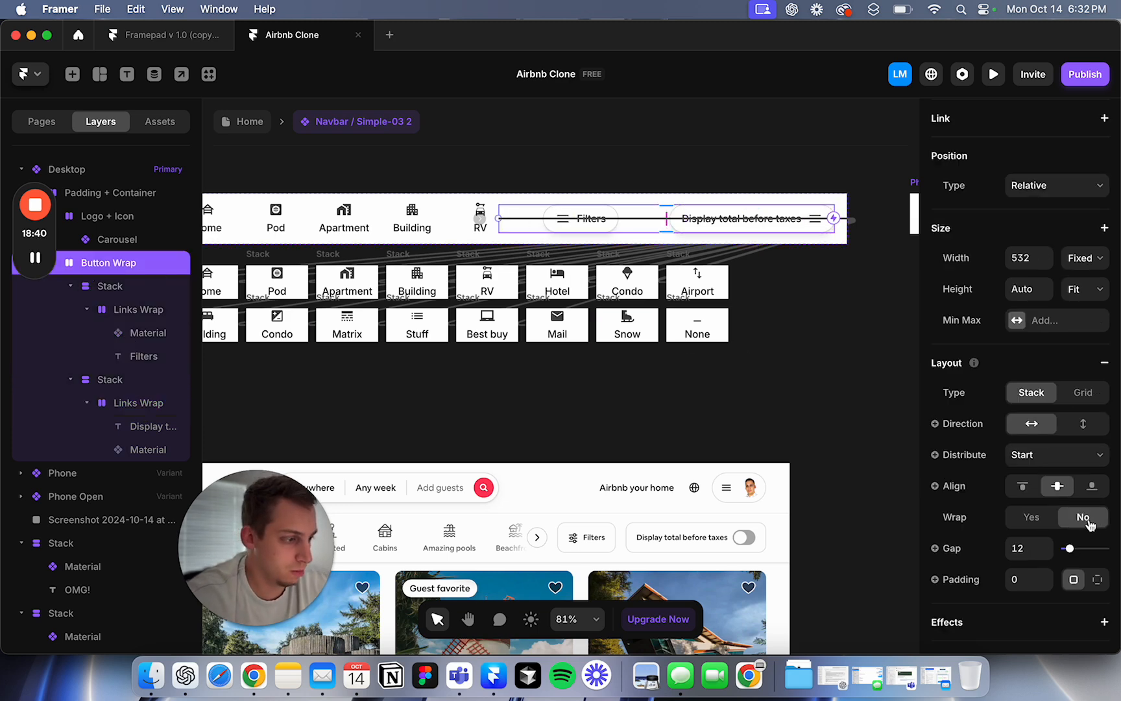
pyautogui.write('0')
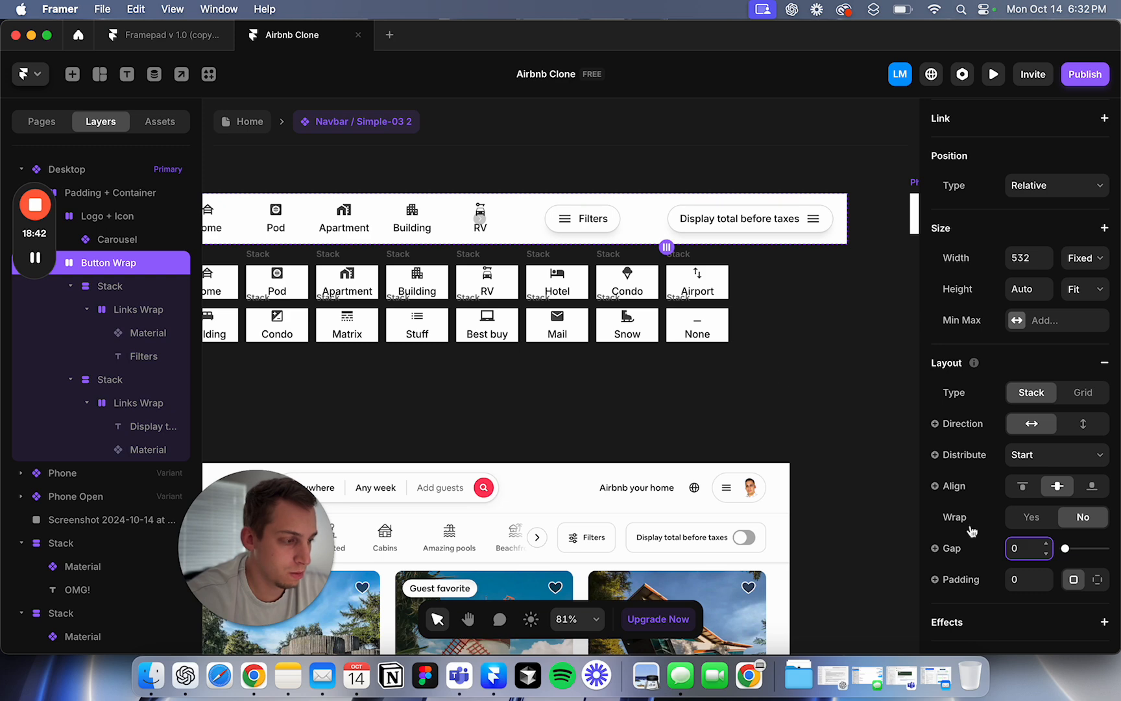
# Step: Set the widths of the Filters stack and the "Display total before taxes" stack to Fit Content
pyautogui.click(153, 286)
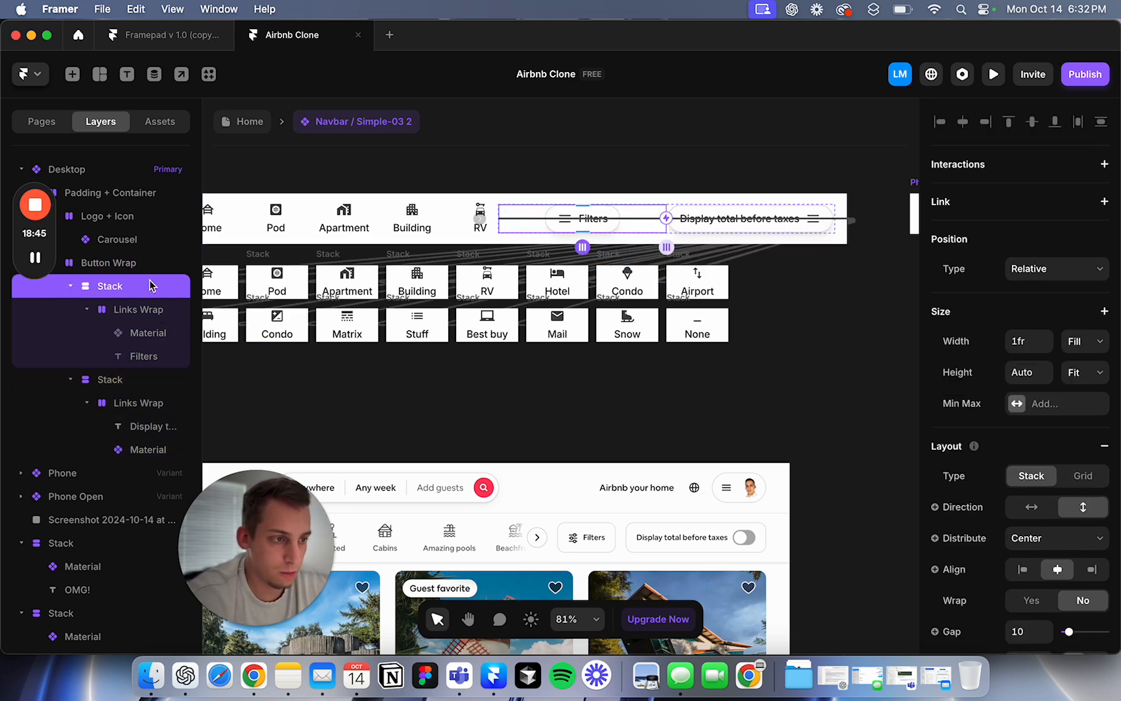
pyautogui.click(1082, 346)
pyautogui.click(1080, 359)
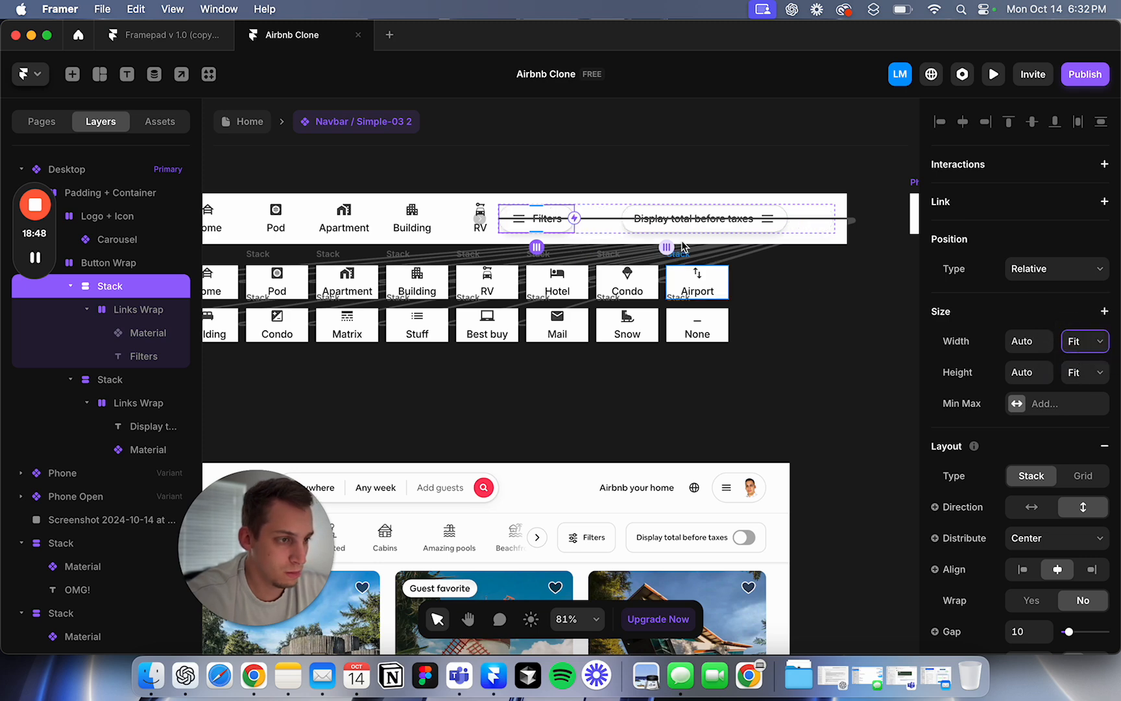
pyautogui.click(720, 219)
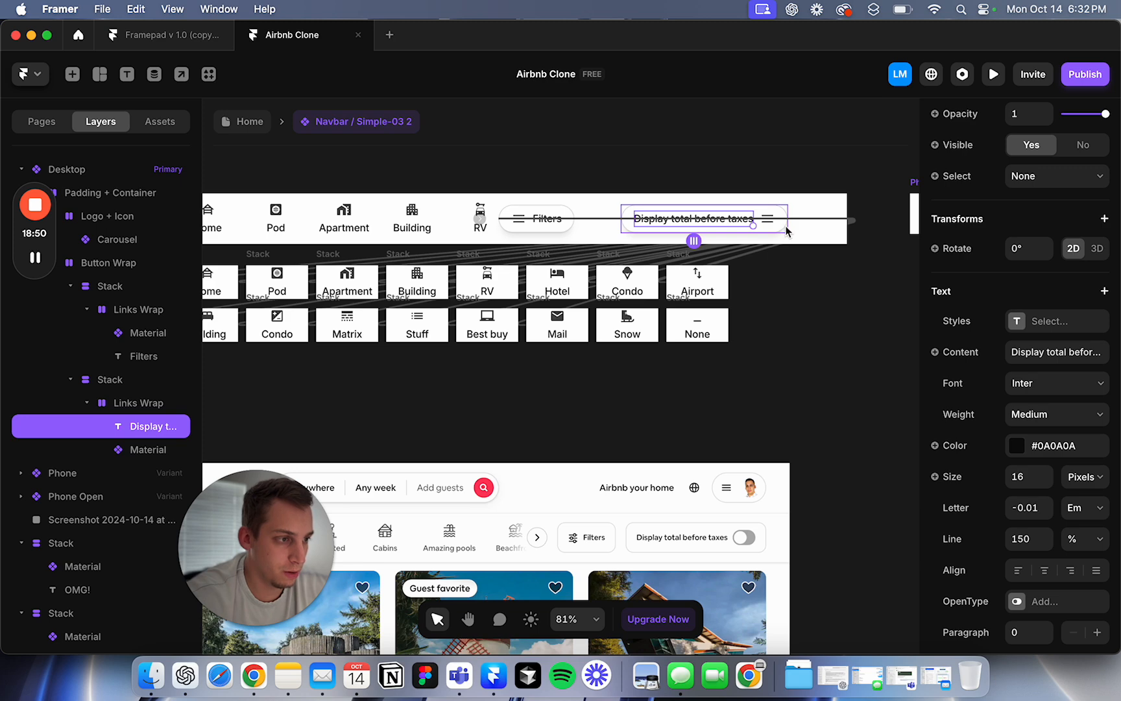
pyautogui.click(786, 231)
pyautogui.click(140, 379)
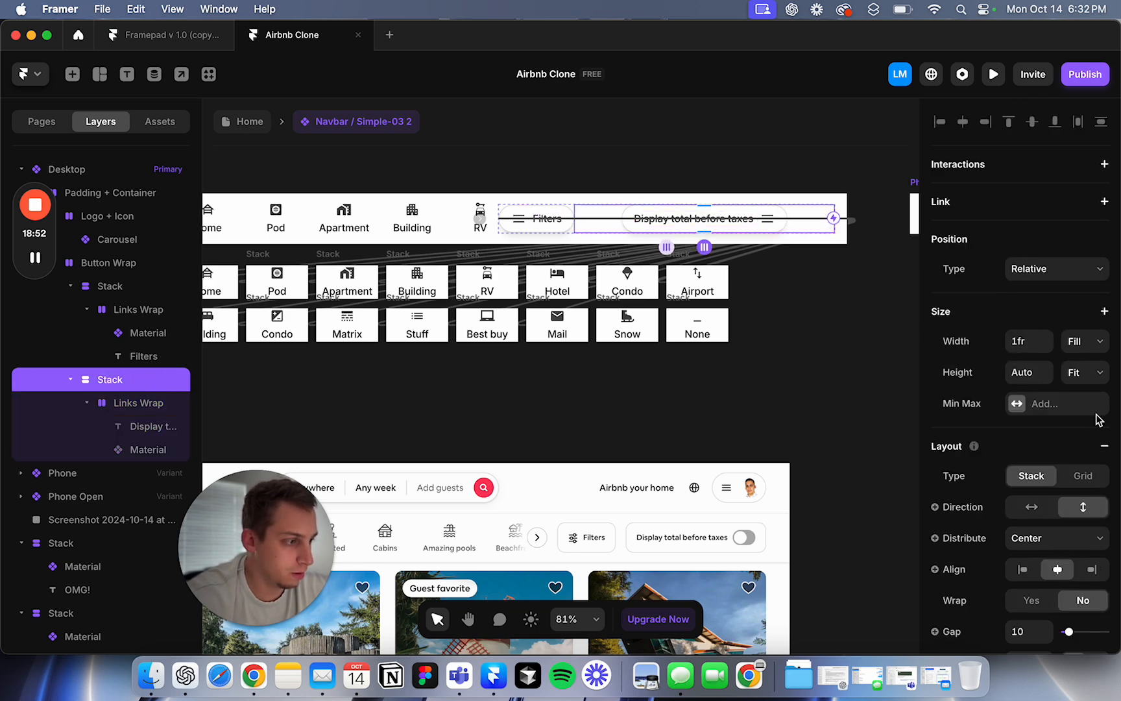
pyautogui.click(1083, 344)
pyautogui.click(1080, 359)
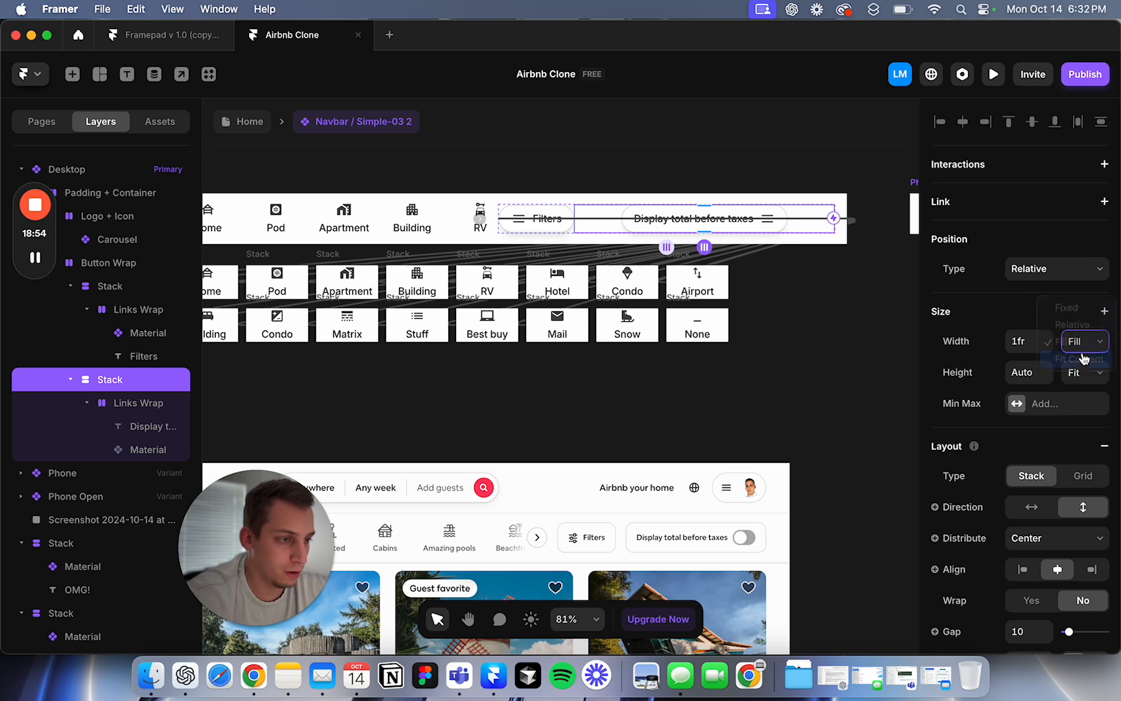
# Step: Set the Button Wrap stack's distribution to Space Evenly
pyautogui.click(787, 223)
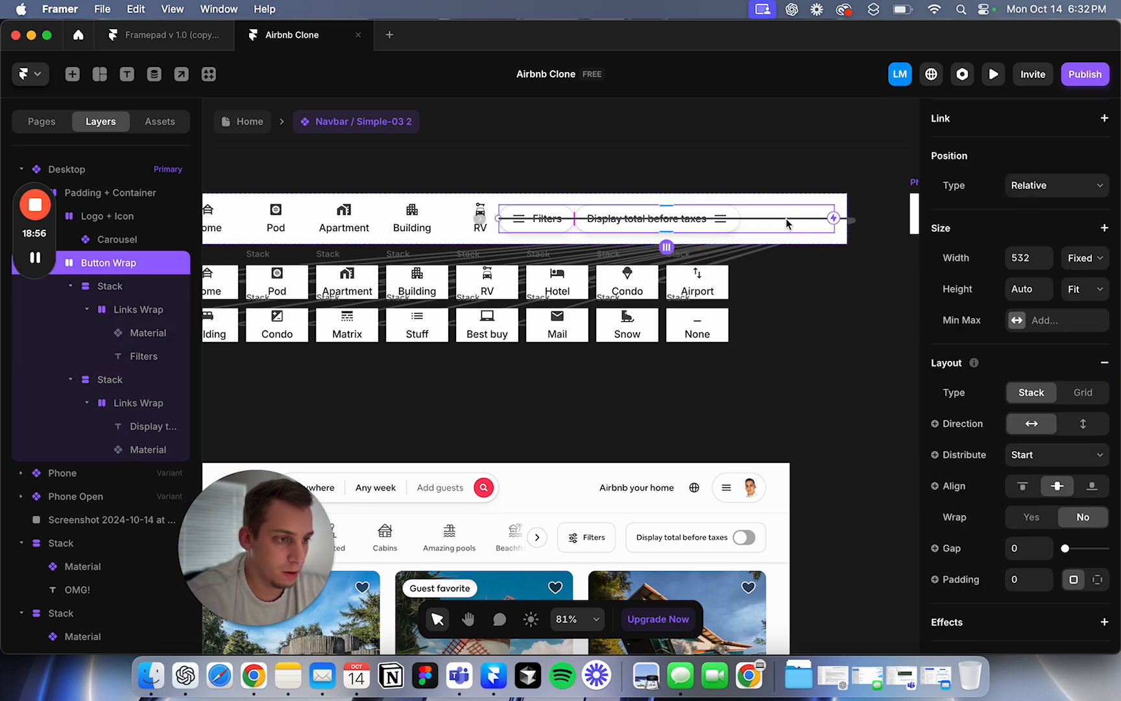
pyautogui.click(1080, 458)
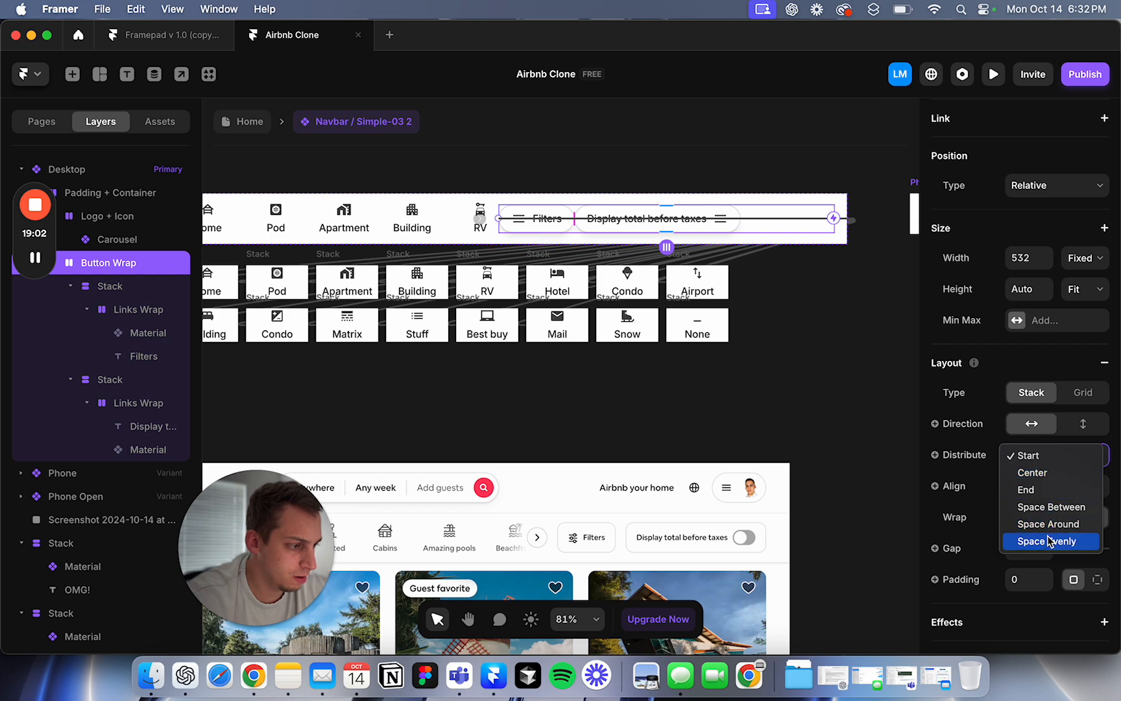
pyautogui.press('Escape')
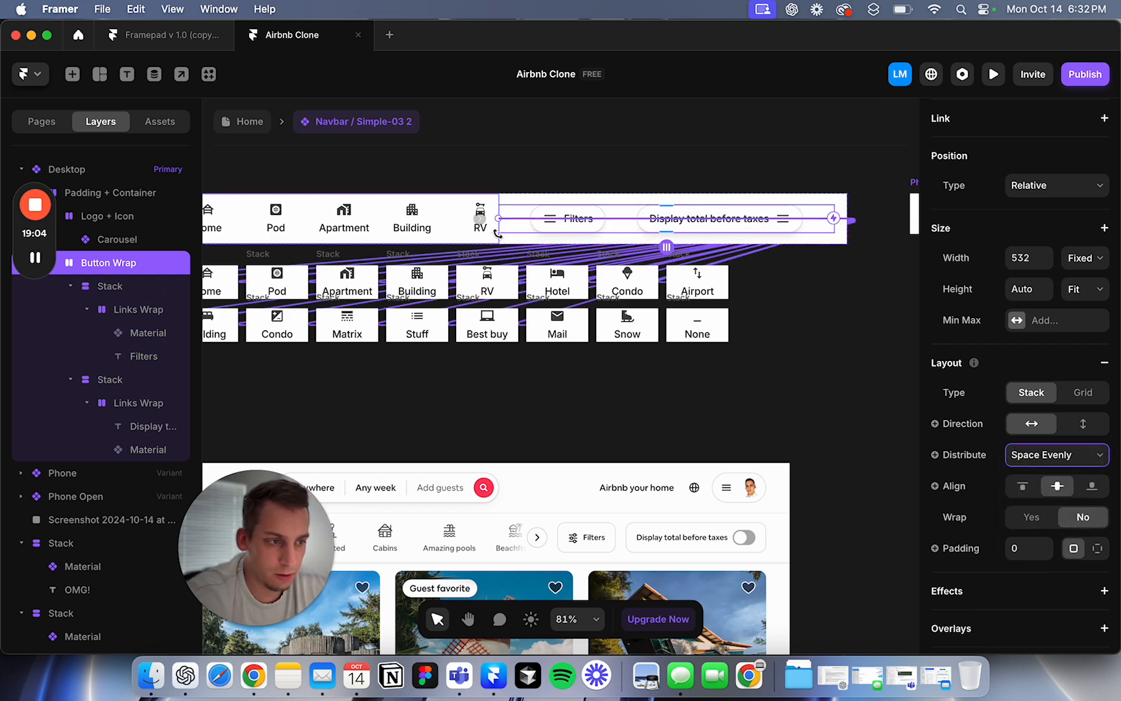
# Step: Reduce the Button Wrap stack's fixed width to 442
pyautogui.click(1013, 258)
pyautogui.hotkey('shift', 'Down')
pyautogui.hotkey('shift', 'Down')
pyautogui.hotkey('shift', 'Down')
pyautogui.hotkey('shift', 'Down')
pyautogui.hotkey('shift', 'Down')
pyautogui.hotkey('shift', 'Down')
pyautogui.hotkey('shift', 'Down')
pyautogui.hotkey('shift', 'Down')
pyautogui.hotkey('shift', 'Down')
pyautogui.hotkey('shift', 'Down')
pyautogui.hotkey('shift', 'Down')
pyautogui.hotkey('shift', 'Up')
pyautogui.hotkey('shift', 'Up')
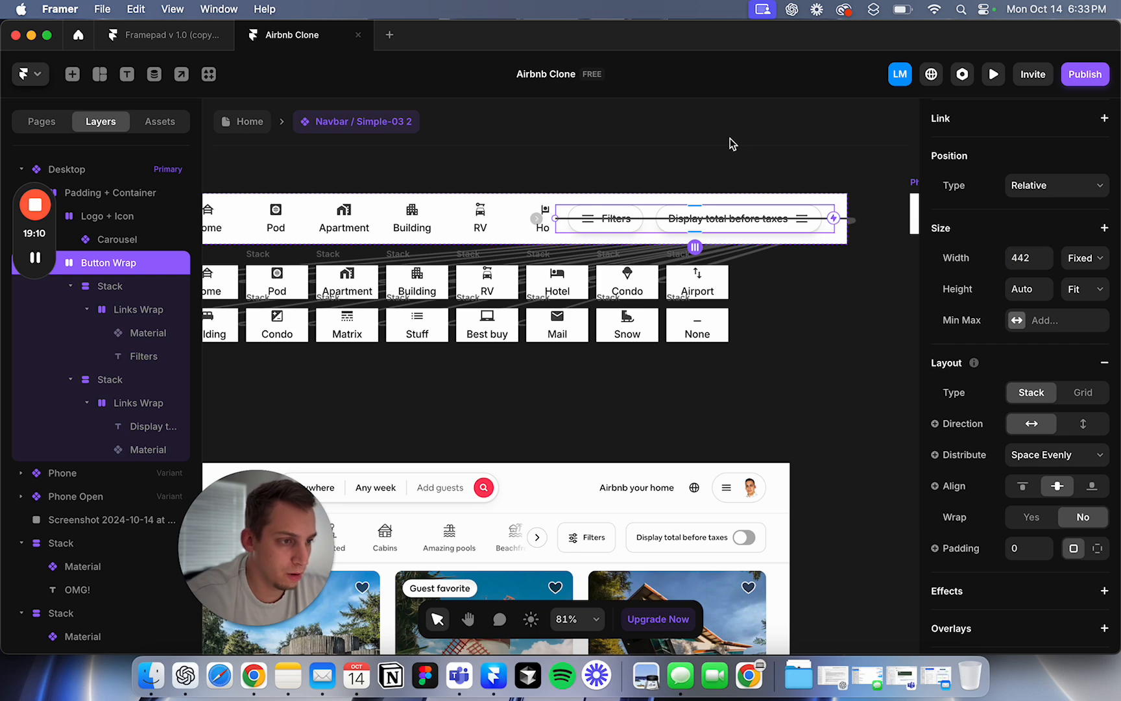
pyautogui.click(677, 158)
# Step: Change the Material icon beside "Display total before taxes" to ToggleOff
pyautogui.scroll(-5, 677, 158)
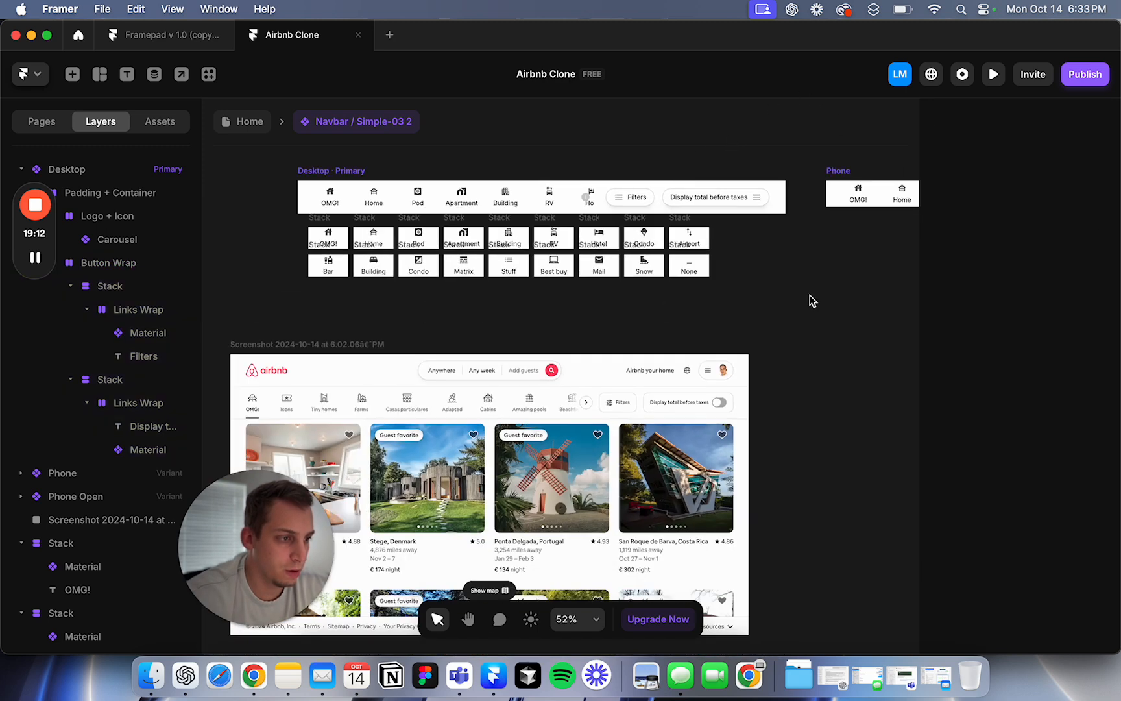
pyautogui.click(757, 198)
pyautogui.scroll(-5, 1032, 456)
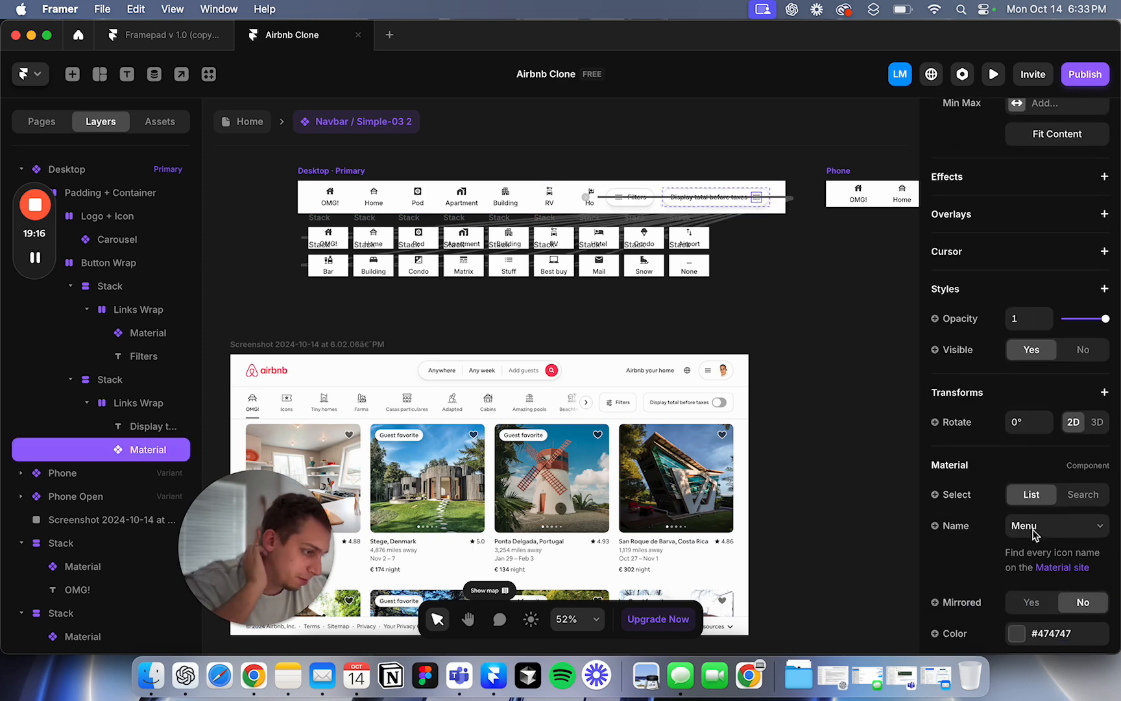
pyautogui.click(1031, 532)
pyautogui.write('tog')
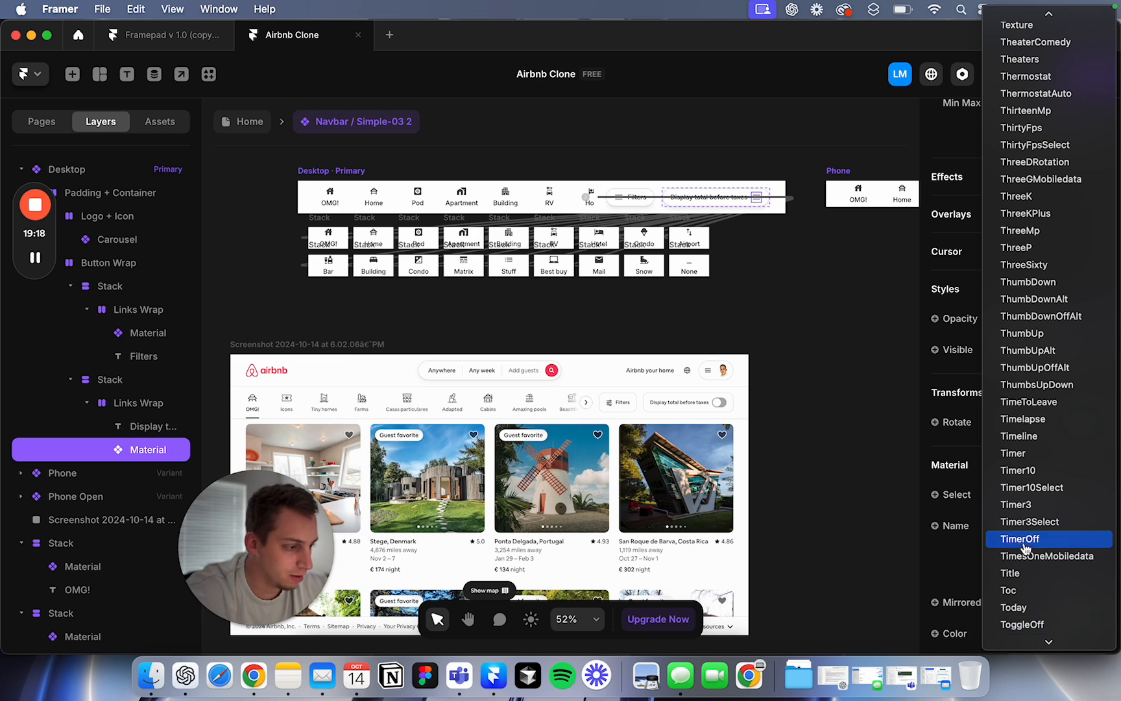
pyautogui.click(1026, 624)
pyautogui.scroll(3, 732, 156)
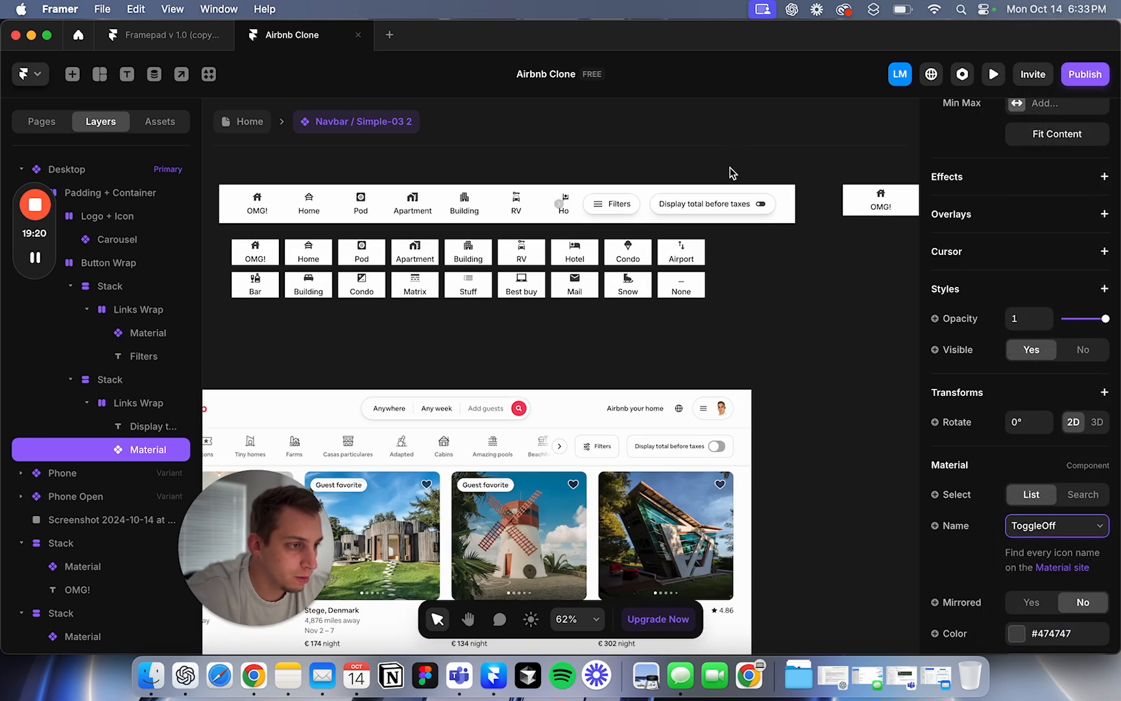
# Step: Change the Material icon in the Filters button to Filter
pyautogui.click(707, 204)
pyautogui.click(601, 205)
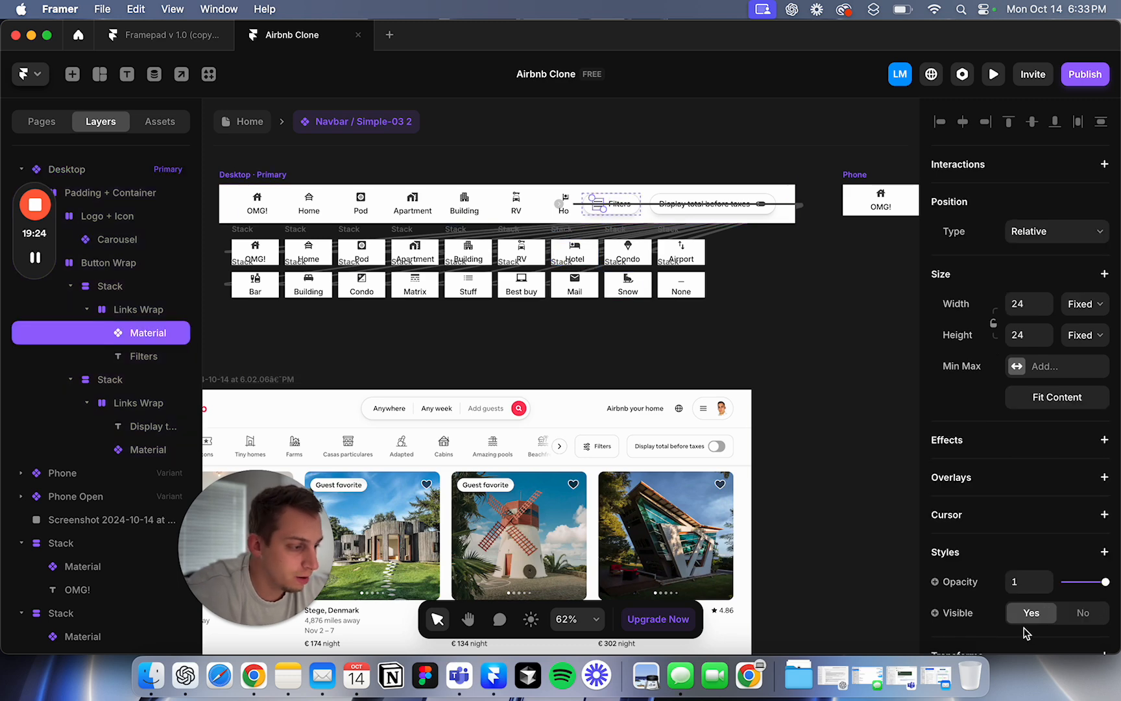
pyautogui.scroll(-5, 1027, 634)
pyautogui.click(1032, 453)
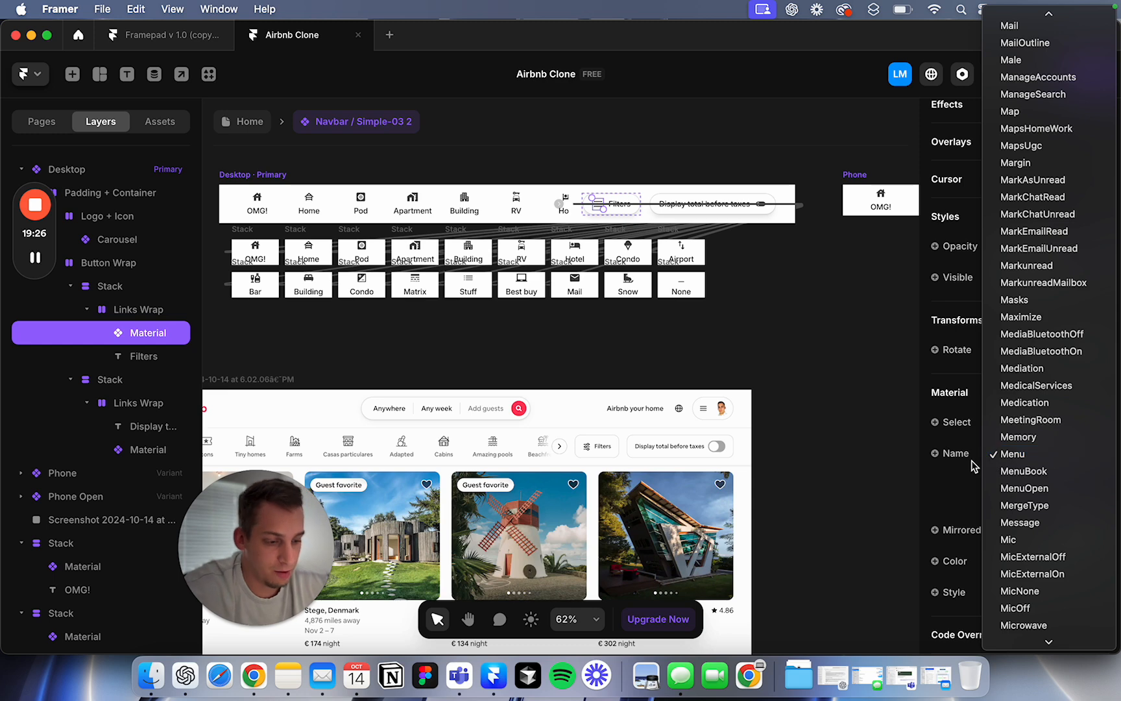
pyautogui.write('im')
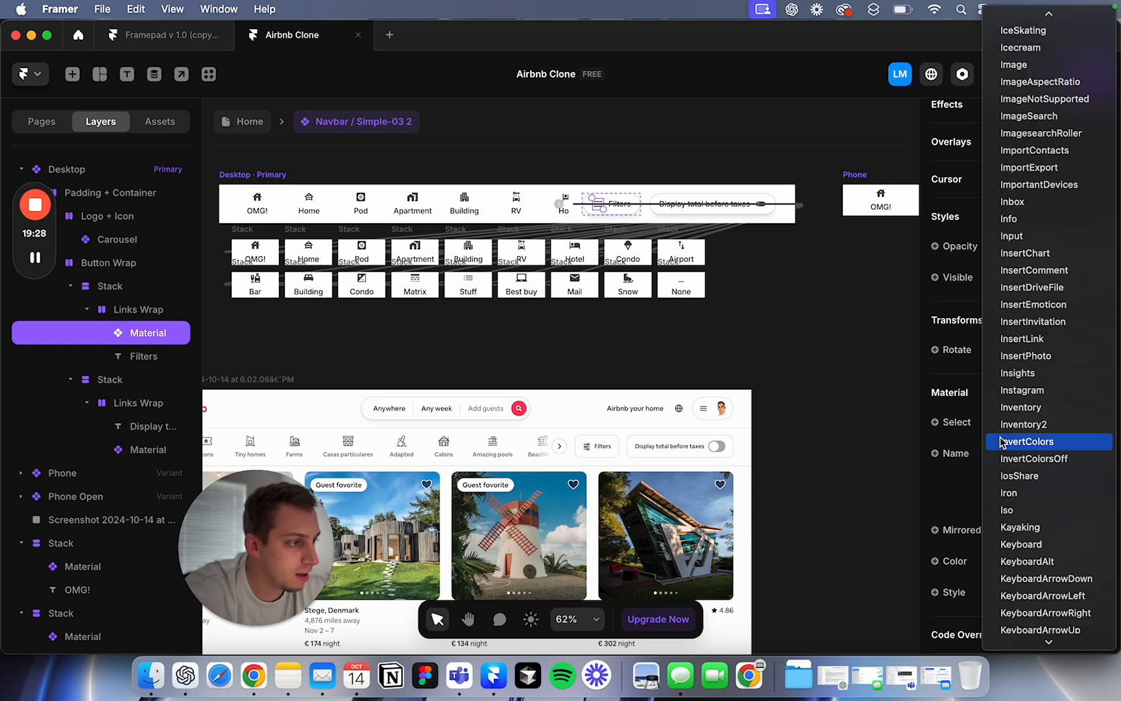
pyautogui.write('fil')
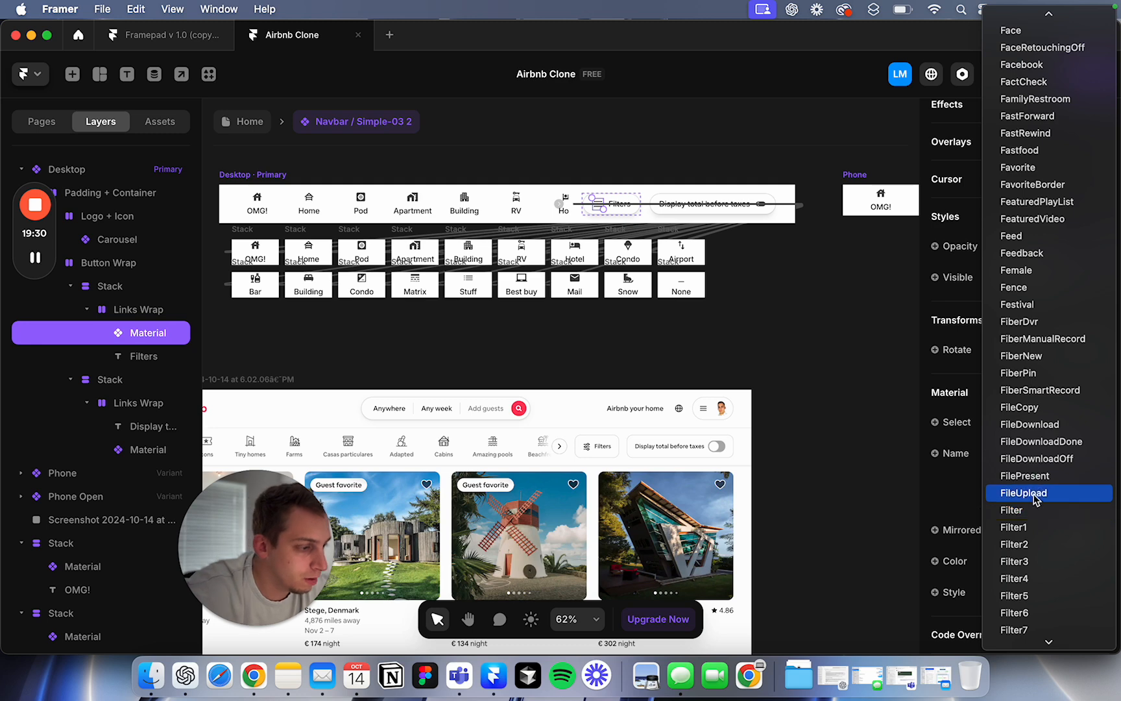
pyautogui.click(1038, 510)
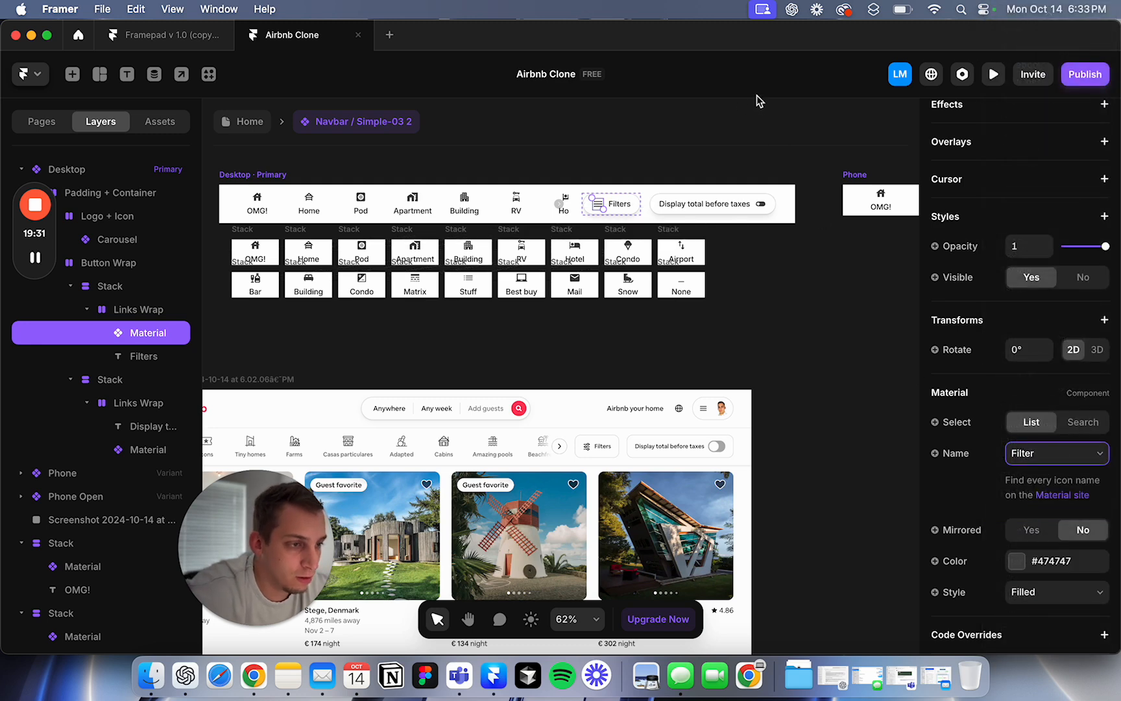
pyautogui.click(621, 152)
# Step: Compare the category carousel's arrow and end fade in the navbar component with the Airbnb reference screenshot
pyautogui.hscroll(-5, 625, 183)
pyautogui.scroll(-1, 626, 183)
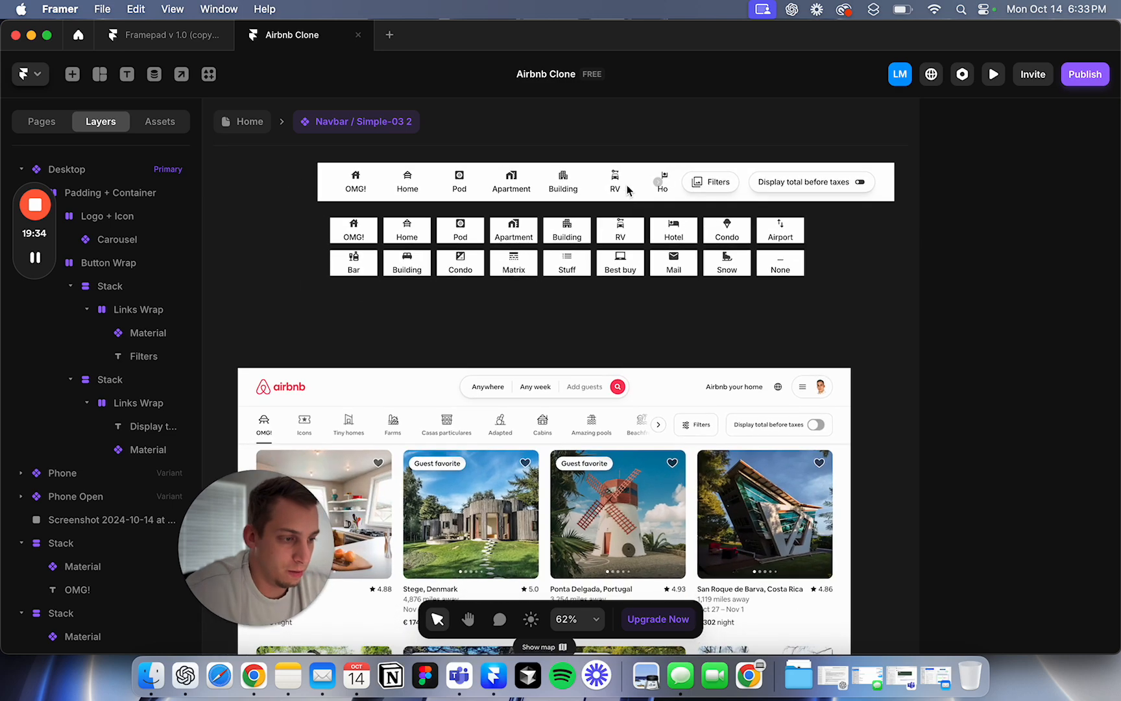
pyautogui.scroll(5, 657, 182)
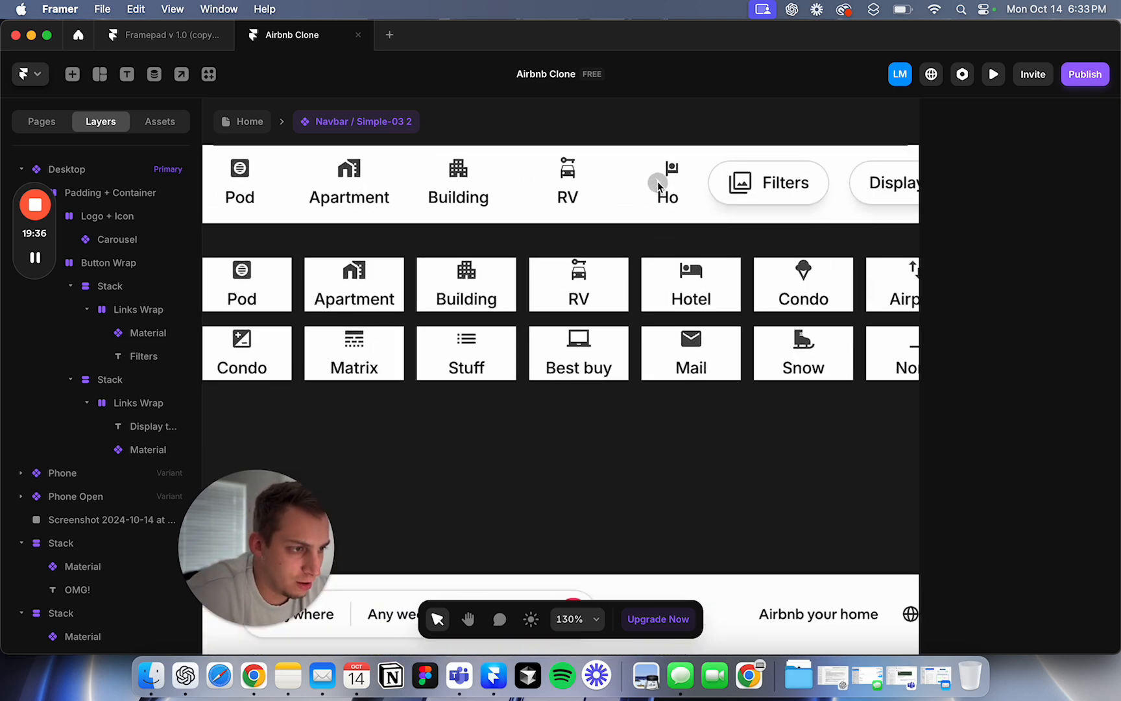
pyautogui.scroll(-5, 768, 348)
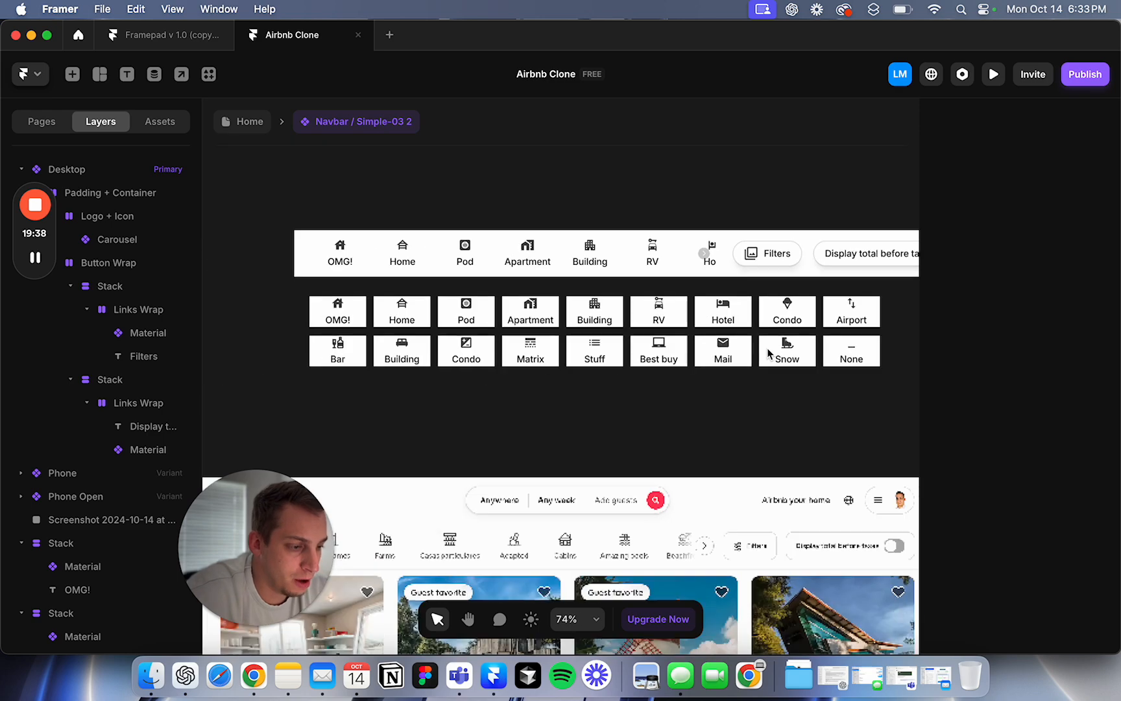
pyautogui.scroll(3, 707, 519)
pyautogui.scroll(3, 707, 519)
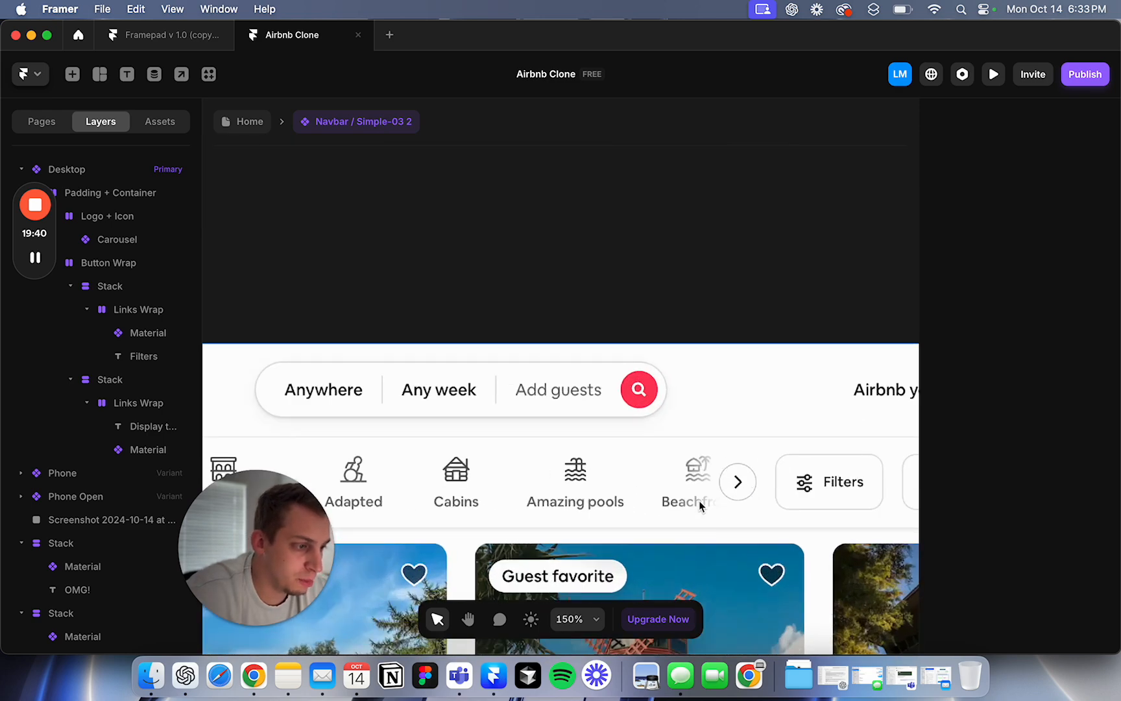
pyautogui.scroll(-5, 699, 500)
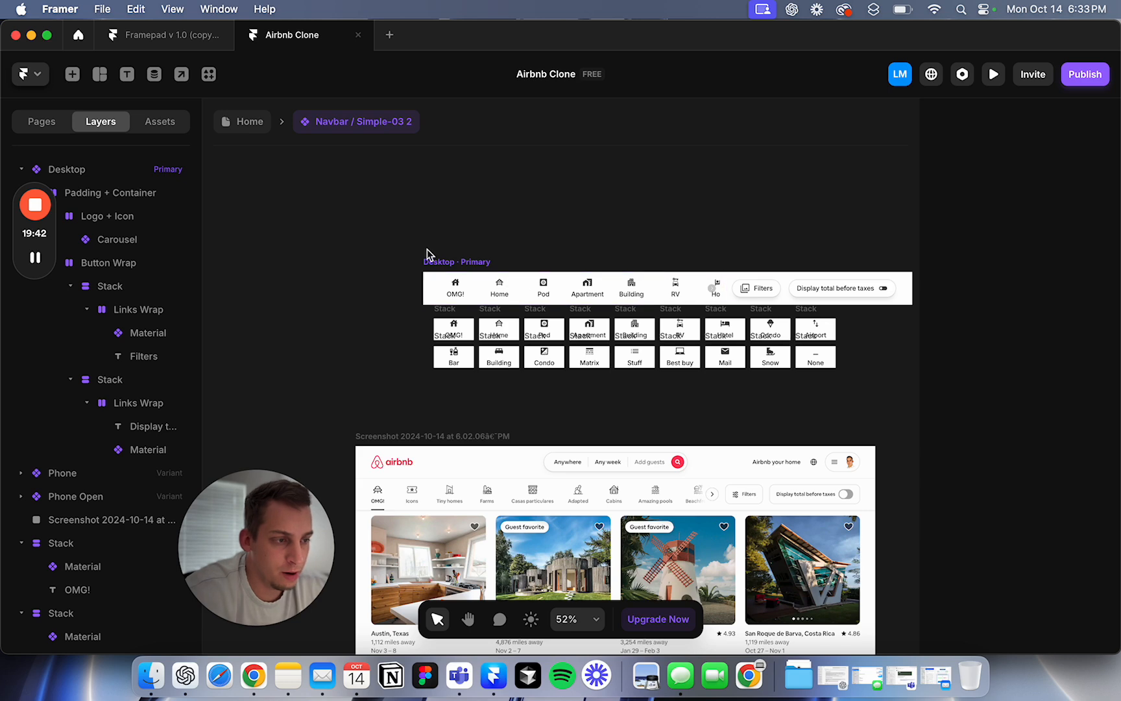
# Step: Preview the Home page and test the category carousel's forward and back arrows, then return to the canvas
pyautogui.click(228, 119)
pyautogui.press('super+p')
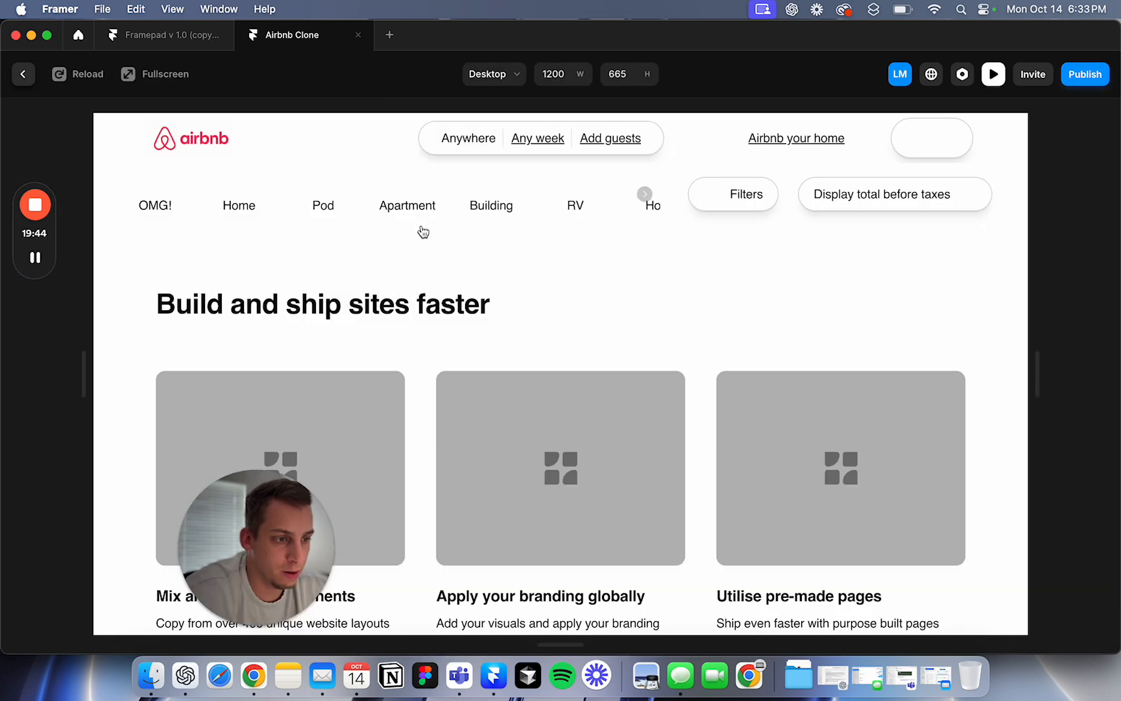
pyautogui.click(645, 194)
pyautogui.click(645, 194)
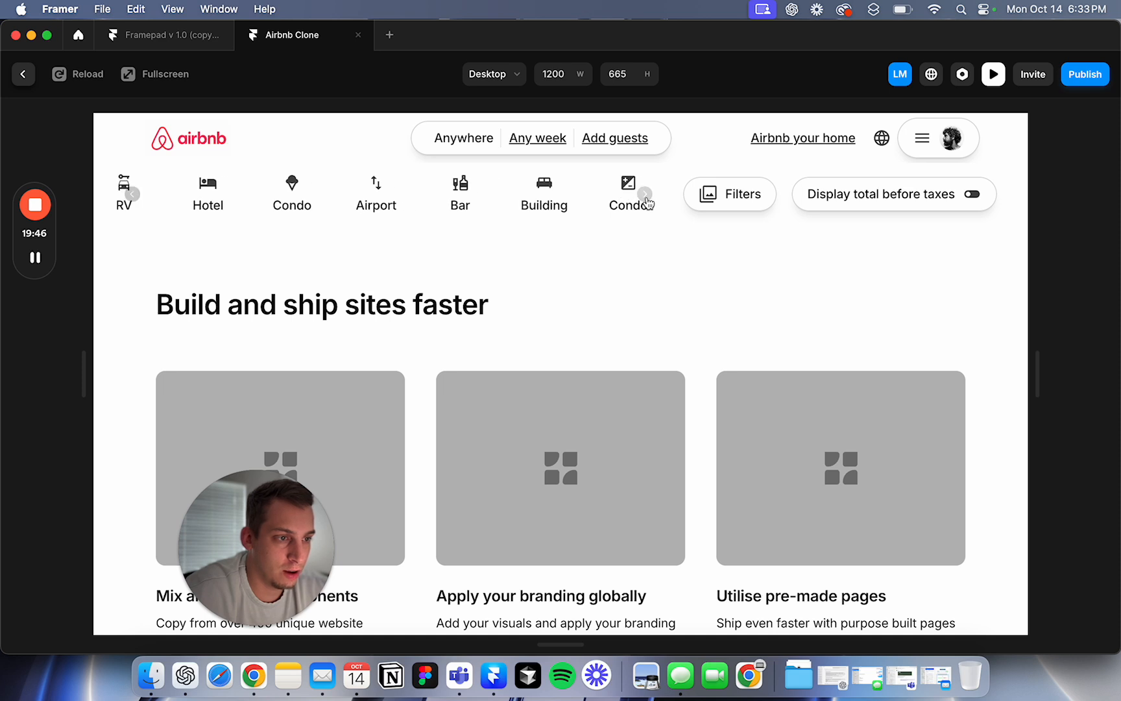
pyautogui.click(132, 194)
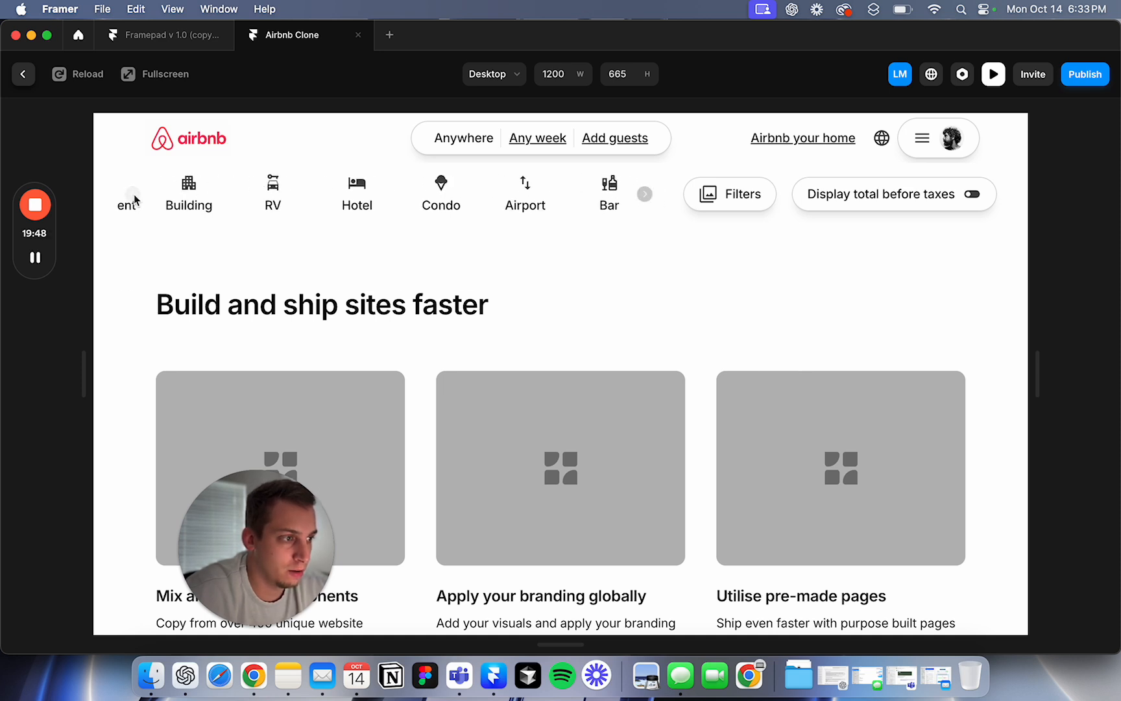
pyautogui.click(133, 195)
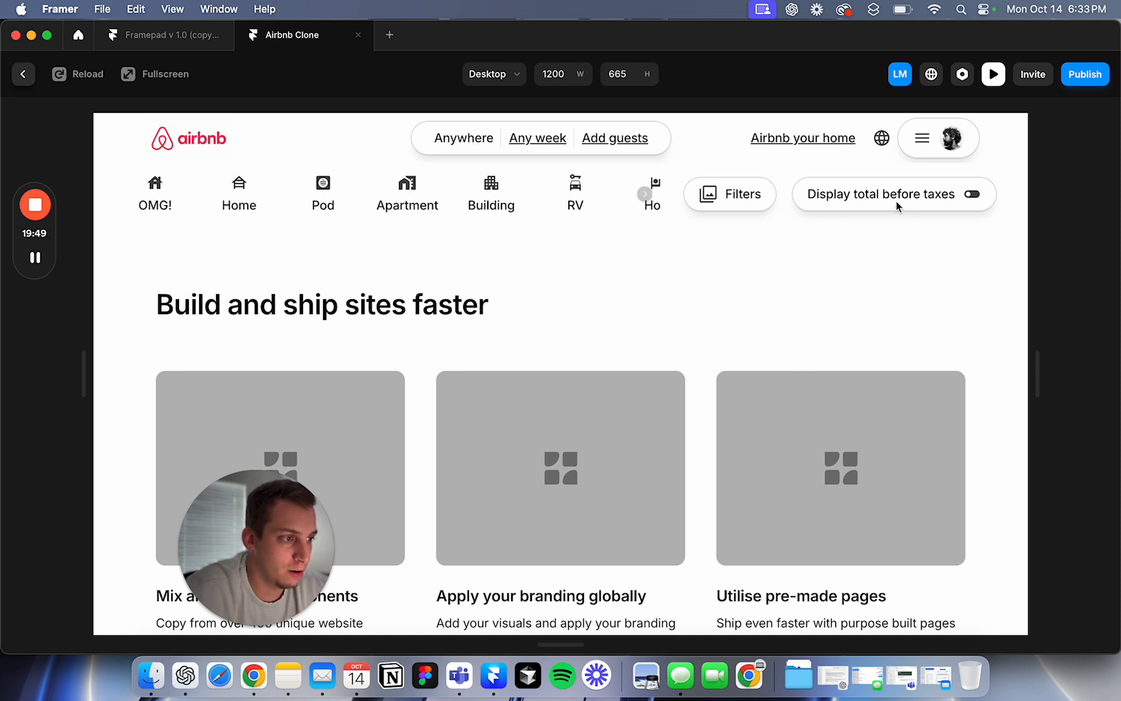
pyautogui.click(23, 74)
# Step: Copy the Airbnb reference screenshot into the Feature / Grid-06 component and place it beside the Desktop variant
pyautogui.hscroll(5, 482, 342)
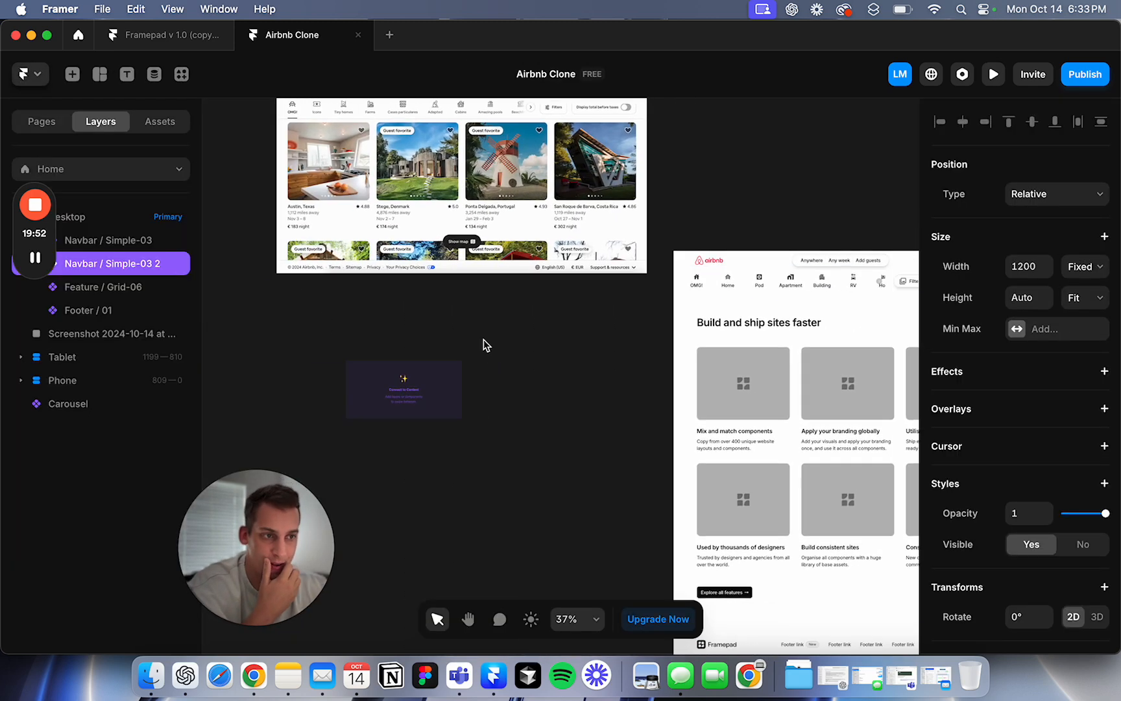
pyautogui.hscroll(3, 483, 338)
pyautogui.click(458, 268)
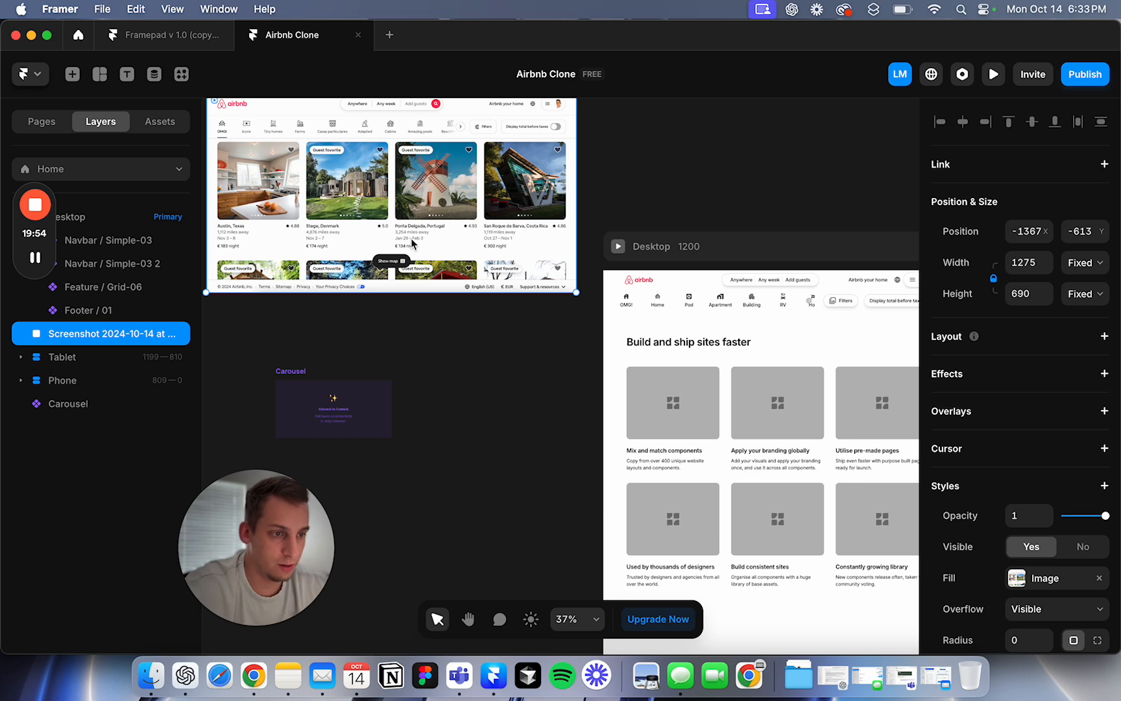
pyautogui.doubleClick(669, 383)
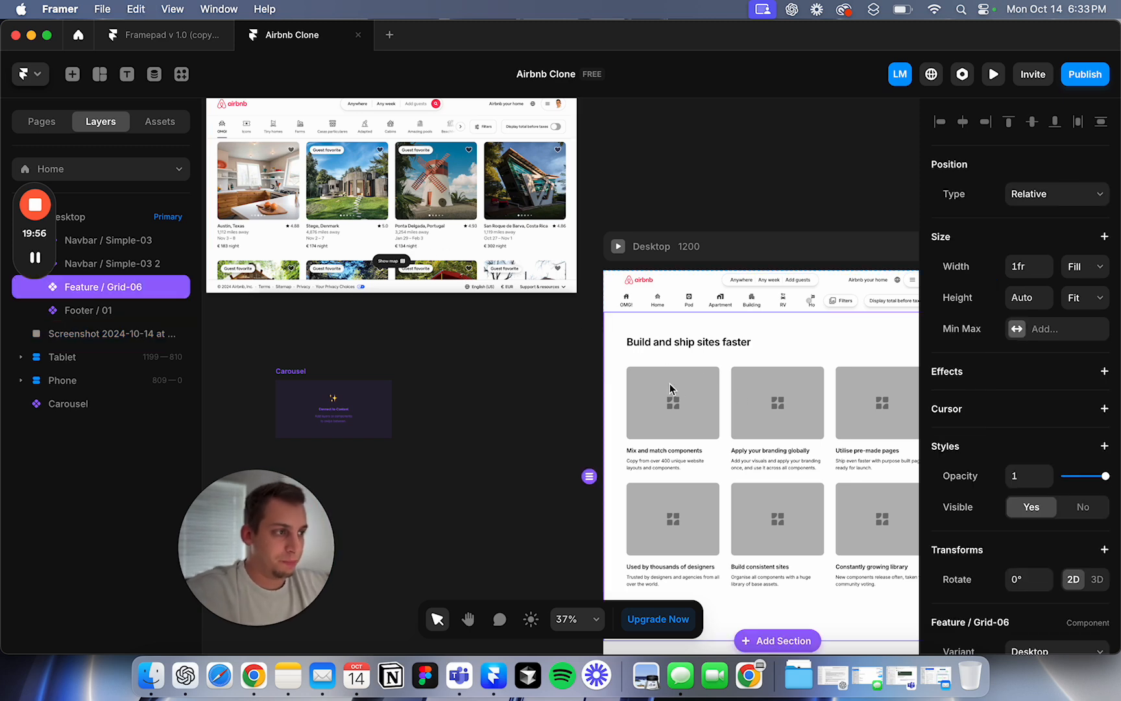
pyautogui.click(563, 407)
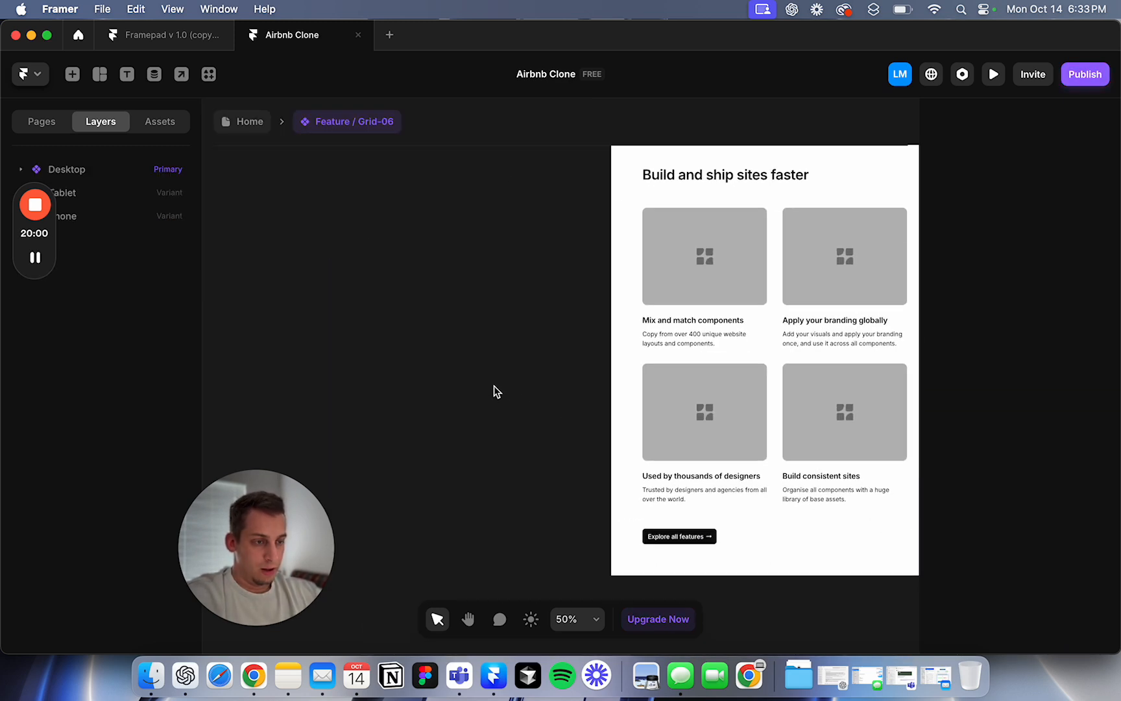
pyautogui.scroll(-3, 458, 351)
pyautogui.press('super+v')
pyautogui.moveTo(550, 351); pyautogui.dragTo(385, 326)
# Step: Delete the "Build and ship sites faster" heading from the Desktop variant of the feature grid
pyautogui.click(399, 203)
pyautogui.scroll(2, 680, 350)
pyautogui.scroll(4, 680, 350)
pyautogui.hscroll(-2, 680, 350)
pyautogui.scroll(2, 678, 347)
pyautogui.scroll(-3, 629, 292)
pyautogui.click(627, 277)
pyautogui.press('Delete')
pyautogui.click(623, 286)
pyautogui.click(623, 278)
pyautogui.press('Delete')
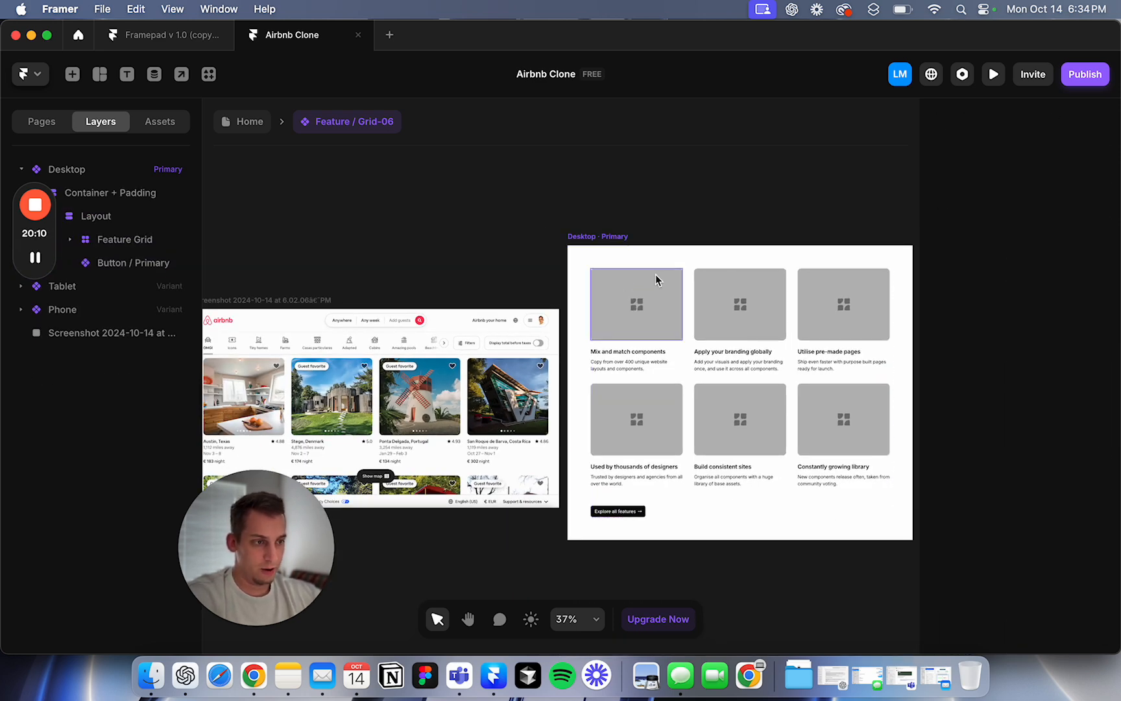
# Step: Delete the "Explore all features" button below the feature grid and return to the Home page
pyautogui.click(97, 240)
pyautogui.click(148, 404)
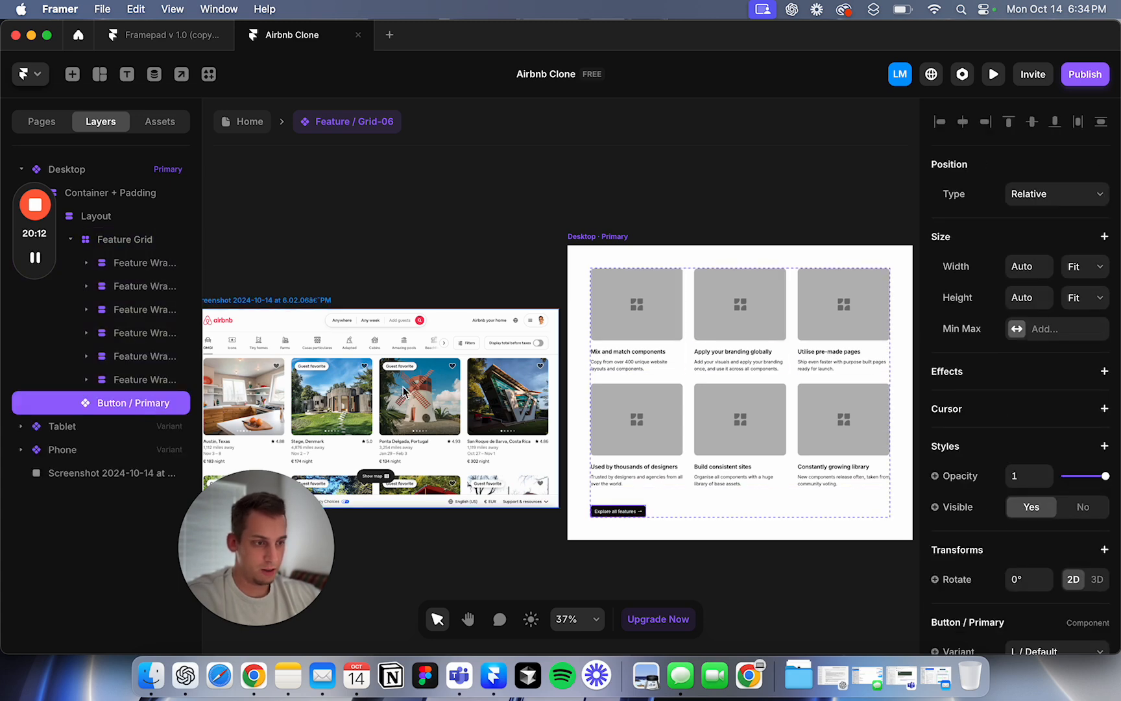
pyautogui.hscroll(-3, 510, 453)
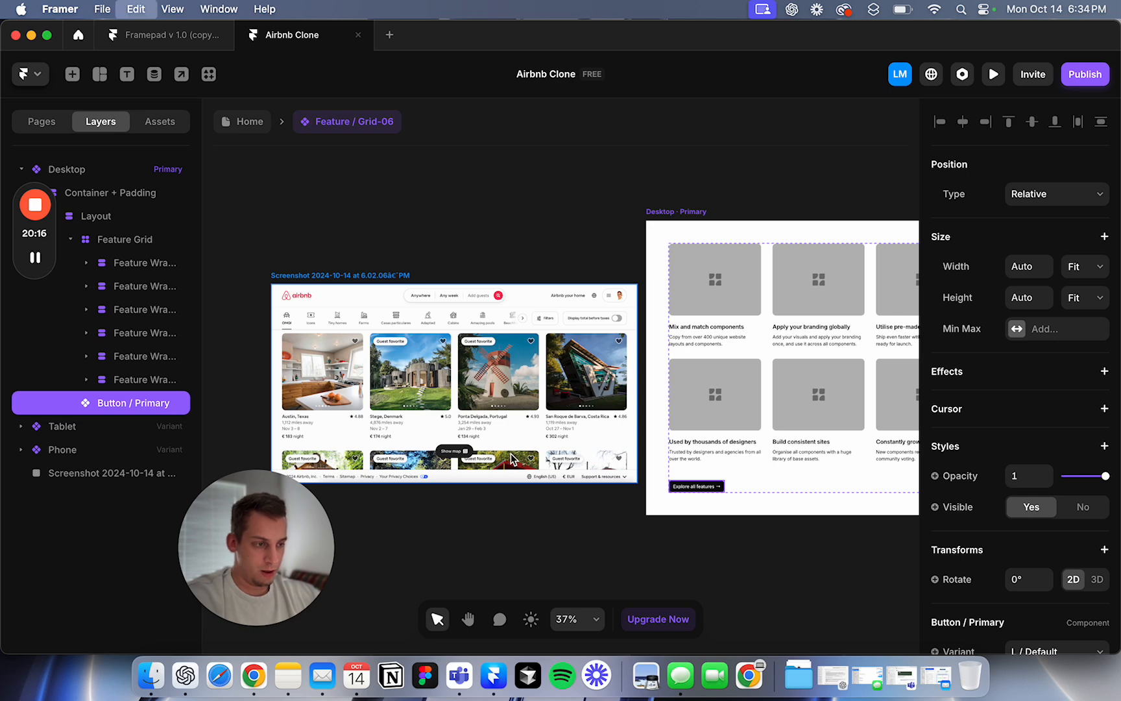
pyautogui.press('BackSpace')
pyautogui.click(243, 123)
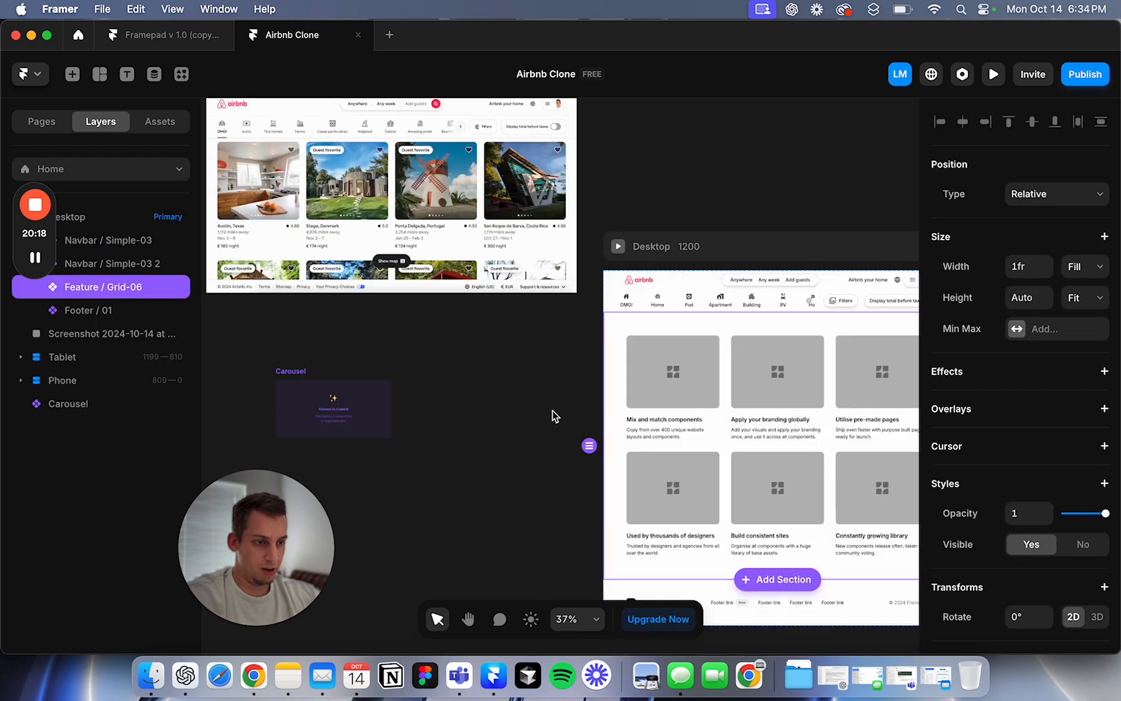
# Step: Unlink the Footer / 01 component from its source project, replacing all instances, and return to the Home page
pyautogui.scroll(-5, 550, 410)
pyautogui.click(644, 417)
pyautogui.doubleClick(645, 418)
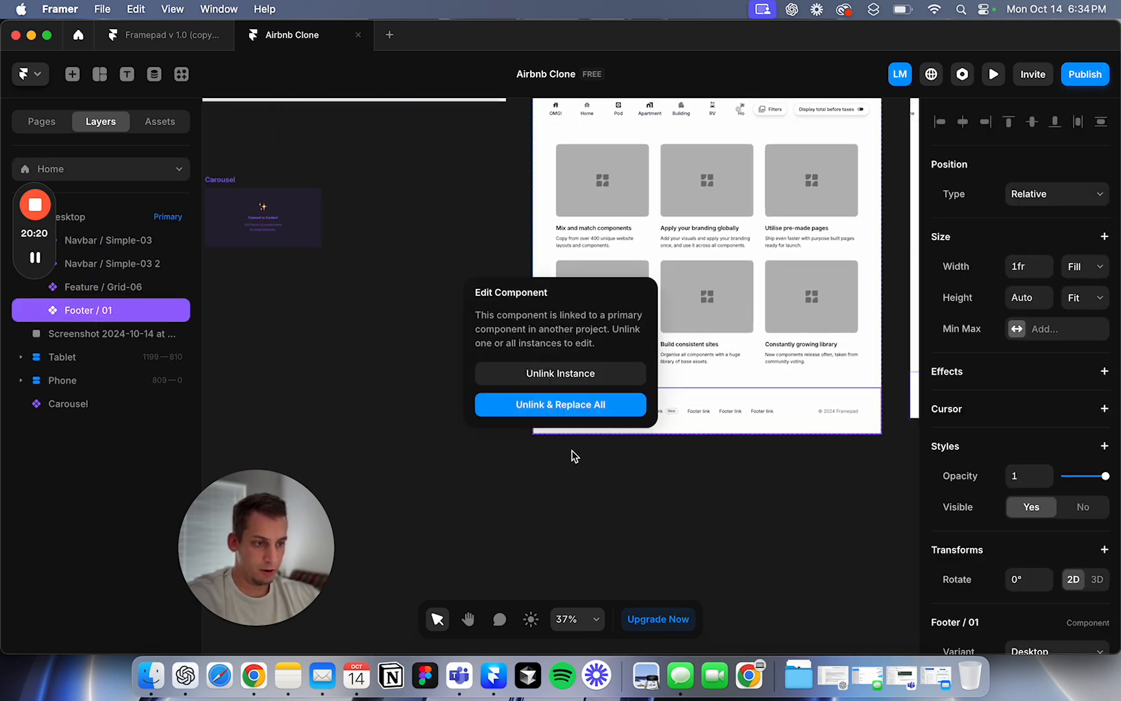
pyautogui.click(556, 404)
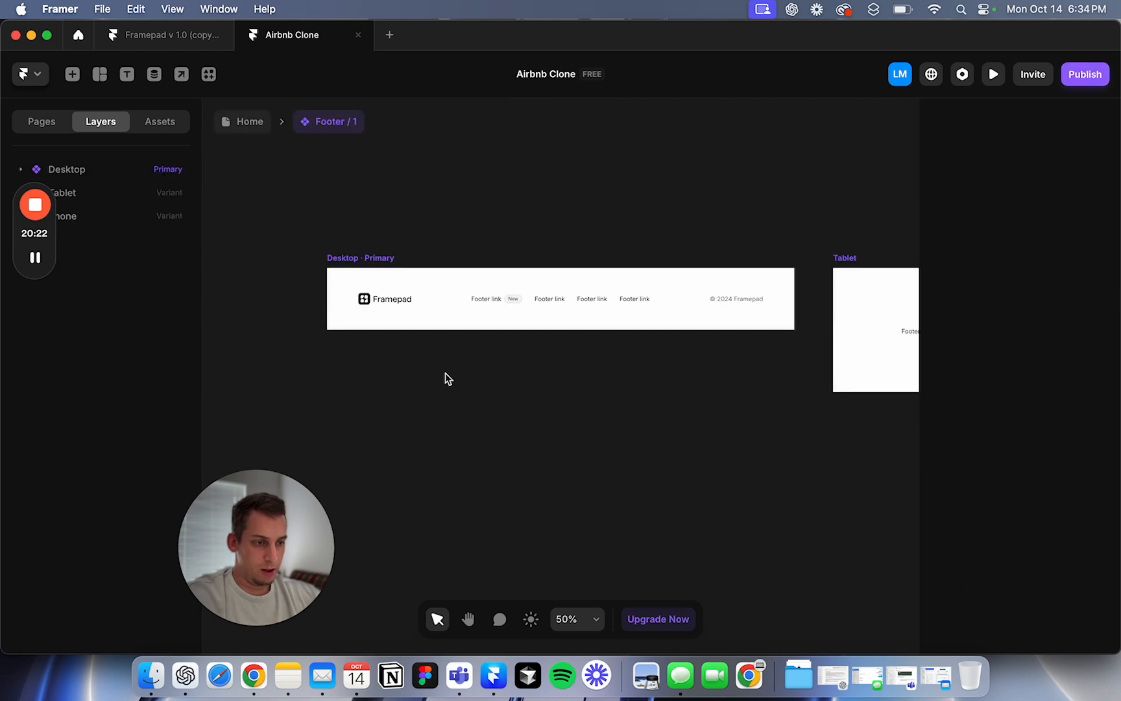
pyautogui.moveTo(545, 395); pyautogui.dragTo(564, 212)
pyautogui.click(270, 122)
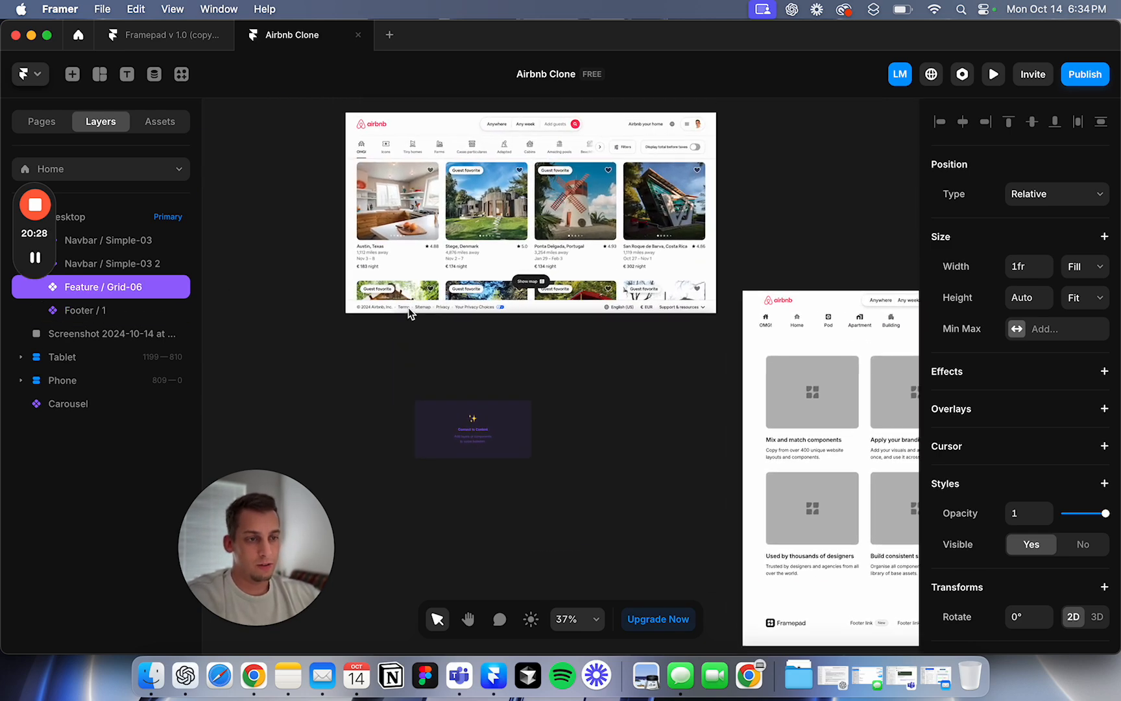
# Step: Delete the unused Carousel placeholder from the Home page canvas
pyautogui.doubleClick(761, 488)
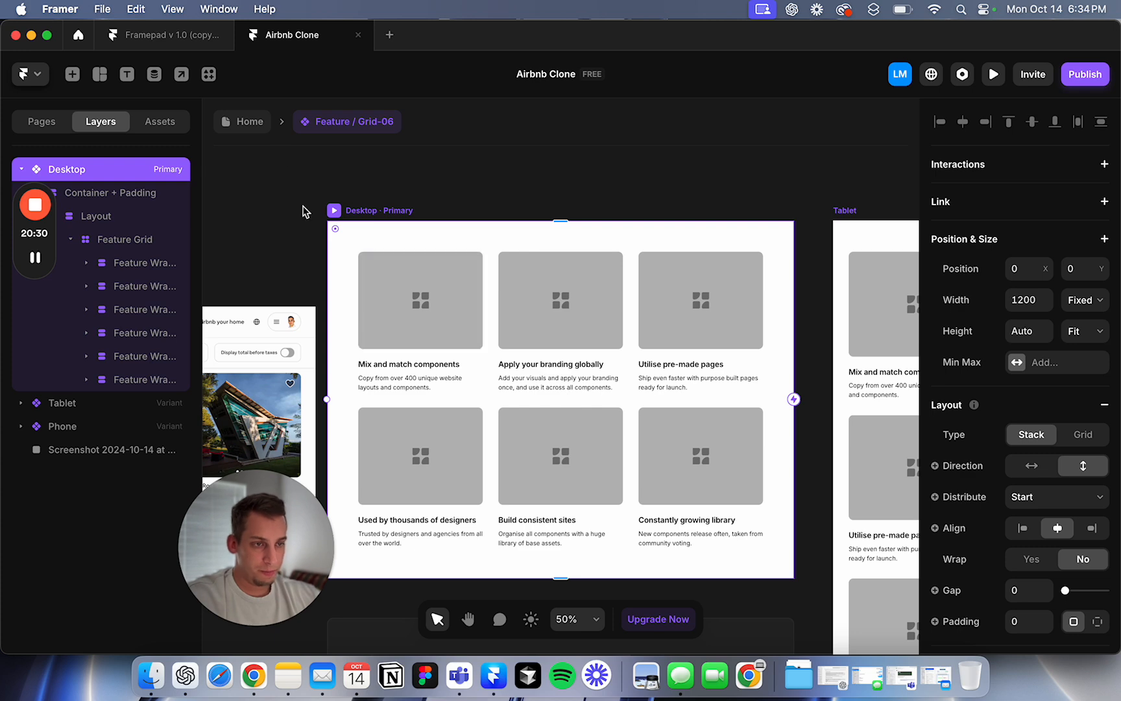
pyautogui.click(249, 122)
pyautogui.click(442, 397)
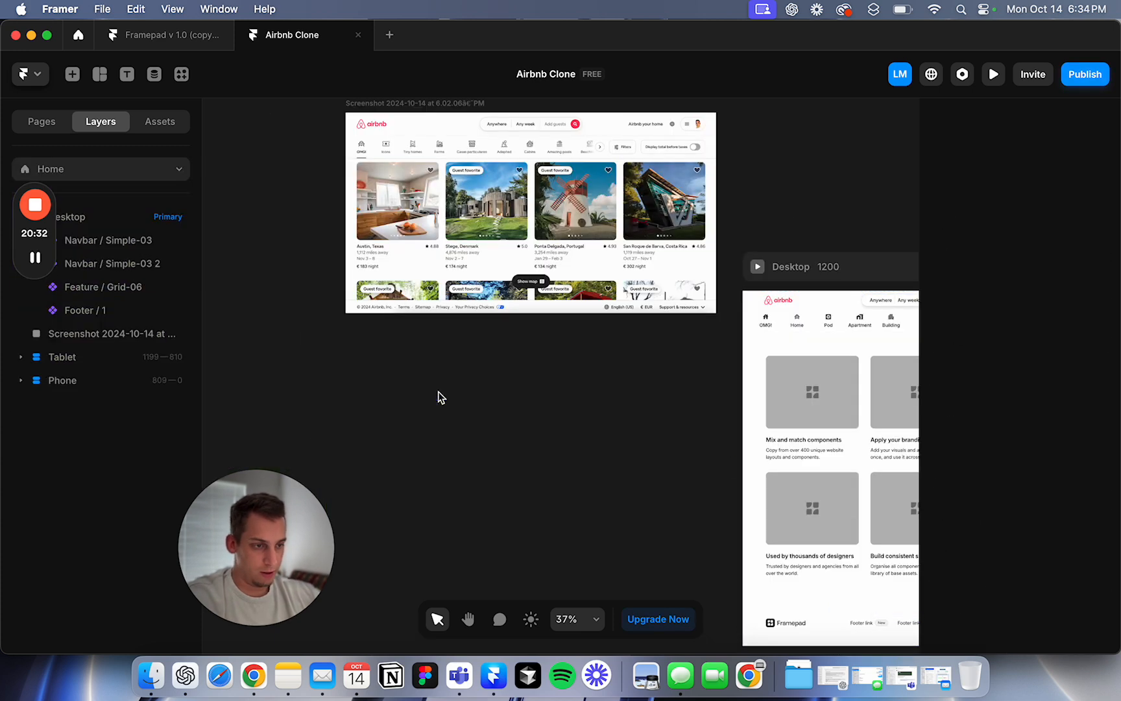
# Step: Open the Feature / Grid-06 component and compare its first feature card with the listing cards in the Airbnb reference screenshot
pyautogui.doubleClick(814, 444)
pyautogui.moveTo(419, 328); pyautogui.dragTo(432, 231)
pyautogui.click(802, 310)
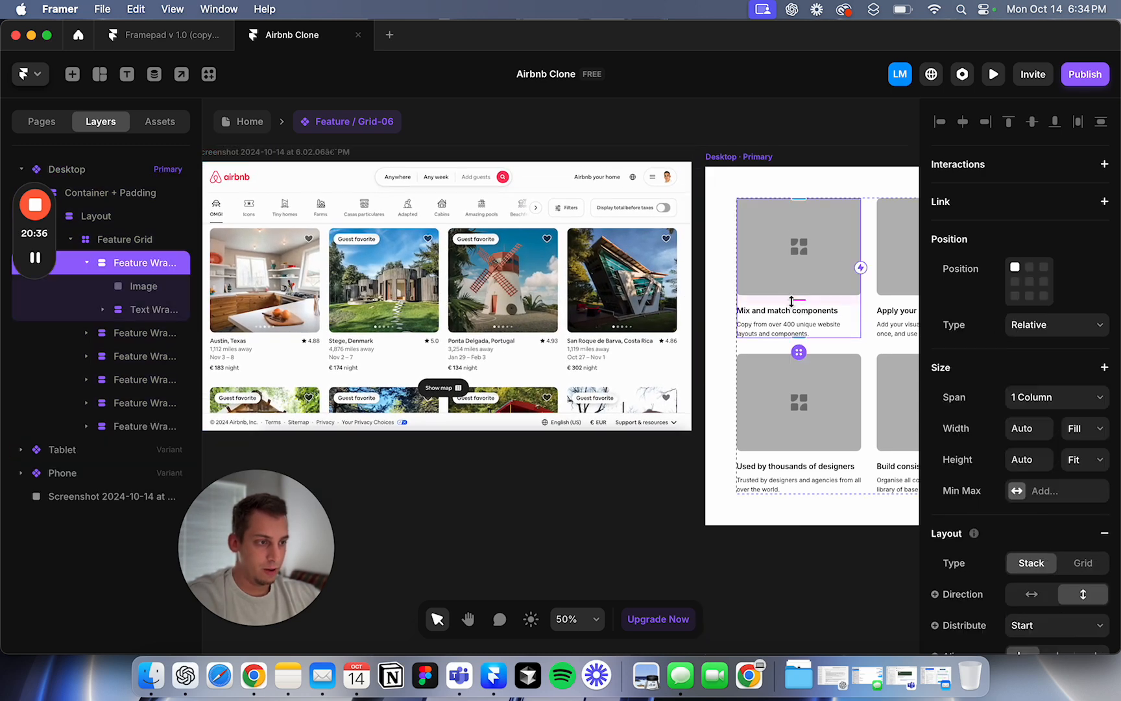
pyautogui.click(117, 265)
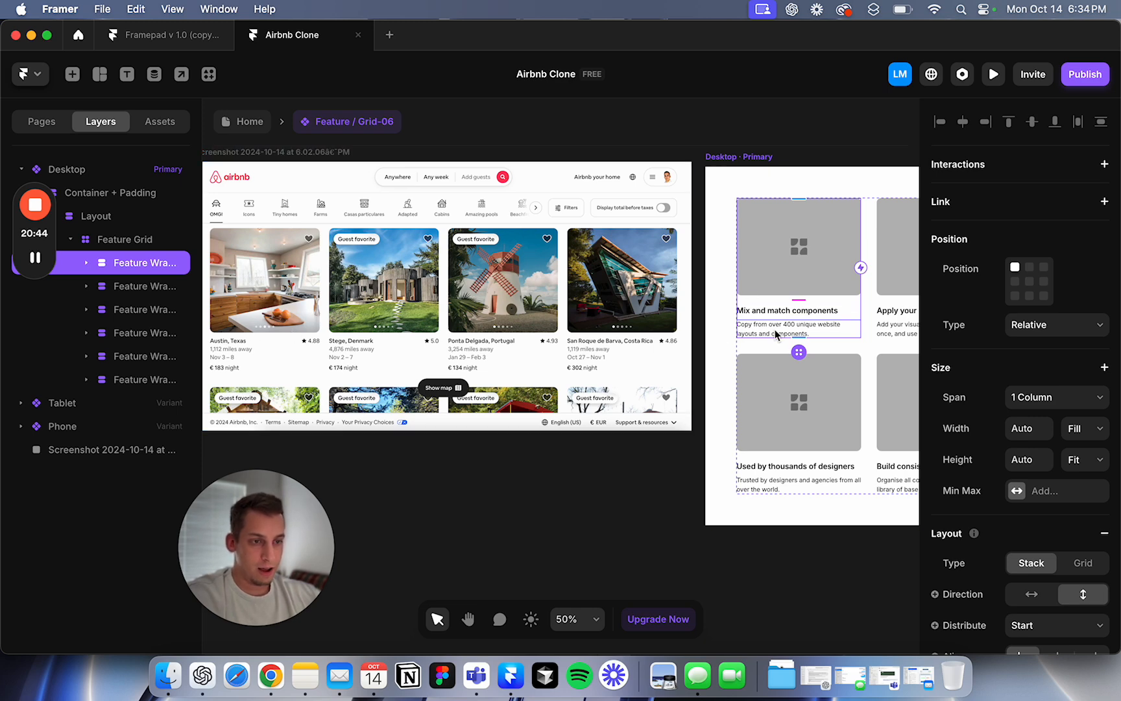
pyautogui.scroll(5, 224, 350)
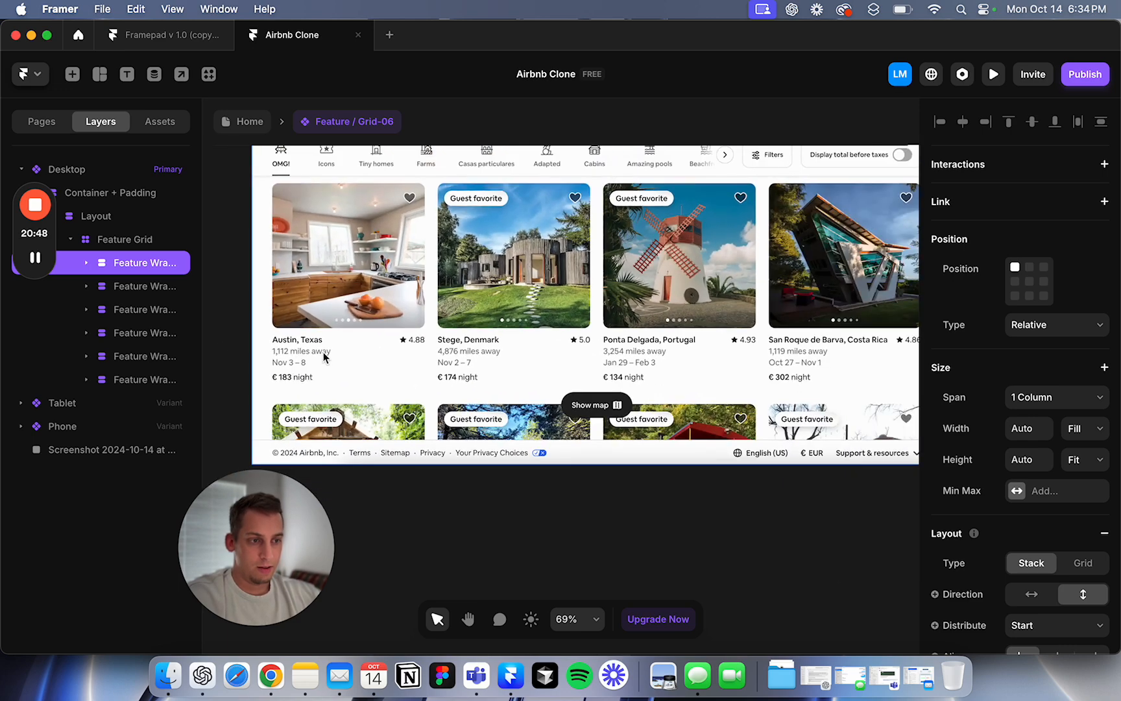
pyautogui.scroll(-5, 293, 356)
pyautogui.hscroll(5, 510, 315)
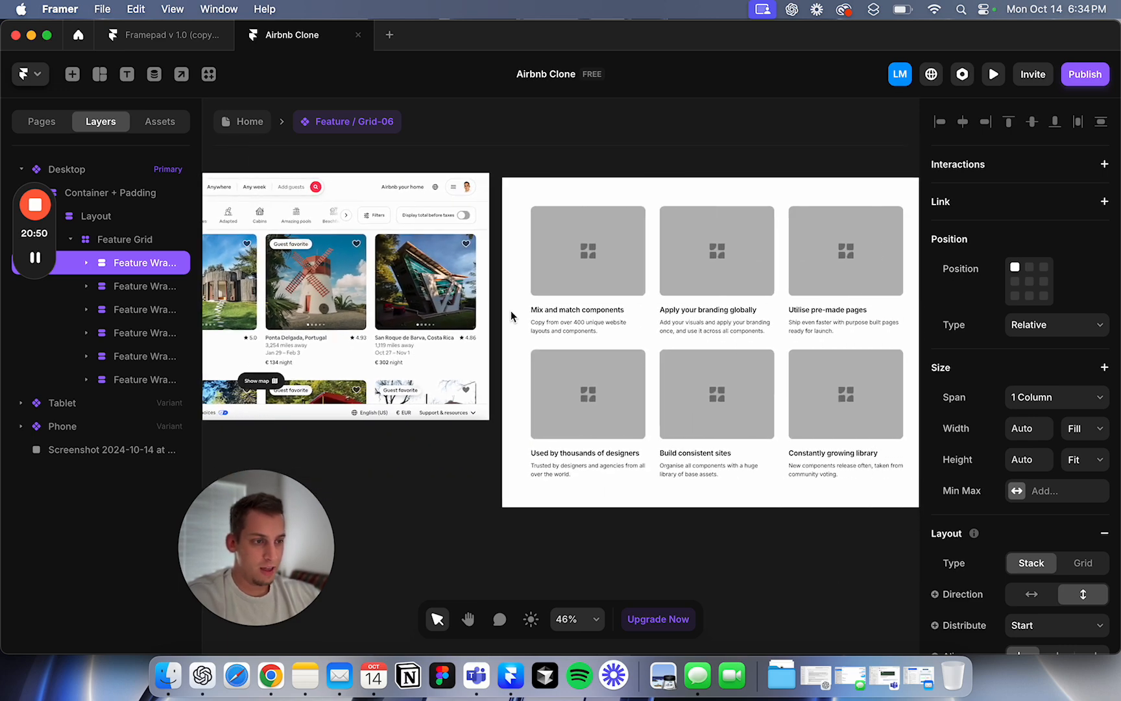
# Step: Duplicate the "Mix and match components" title in the first feature card and place the copy below the description
pyautogui.doubleClick(562, 310)
pyautogui.press('super+d')
pyautogui.moveTo(561, 323); pyautogui.dragTo(564, 347)
pyautogui.hscroll(-2, 564, 348)
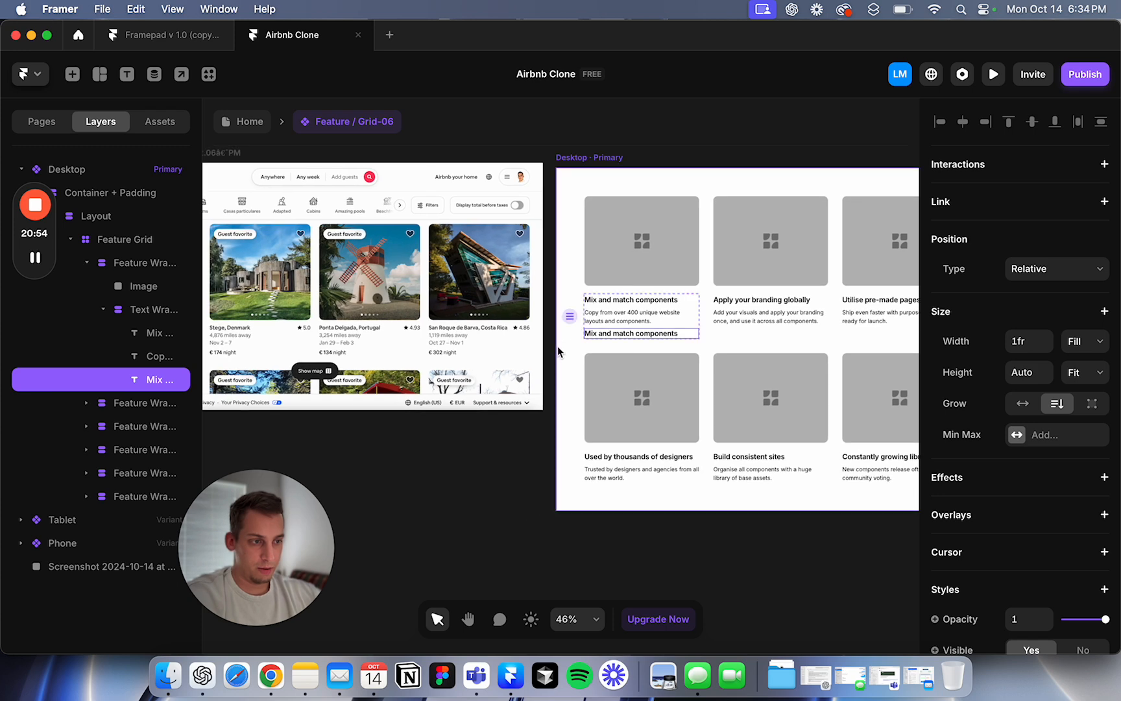
pyautogui.click(548, 354)
pyautogui.hscroll(-3, 549, 355)
pyautogui.click(687, 337)
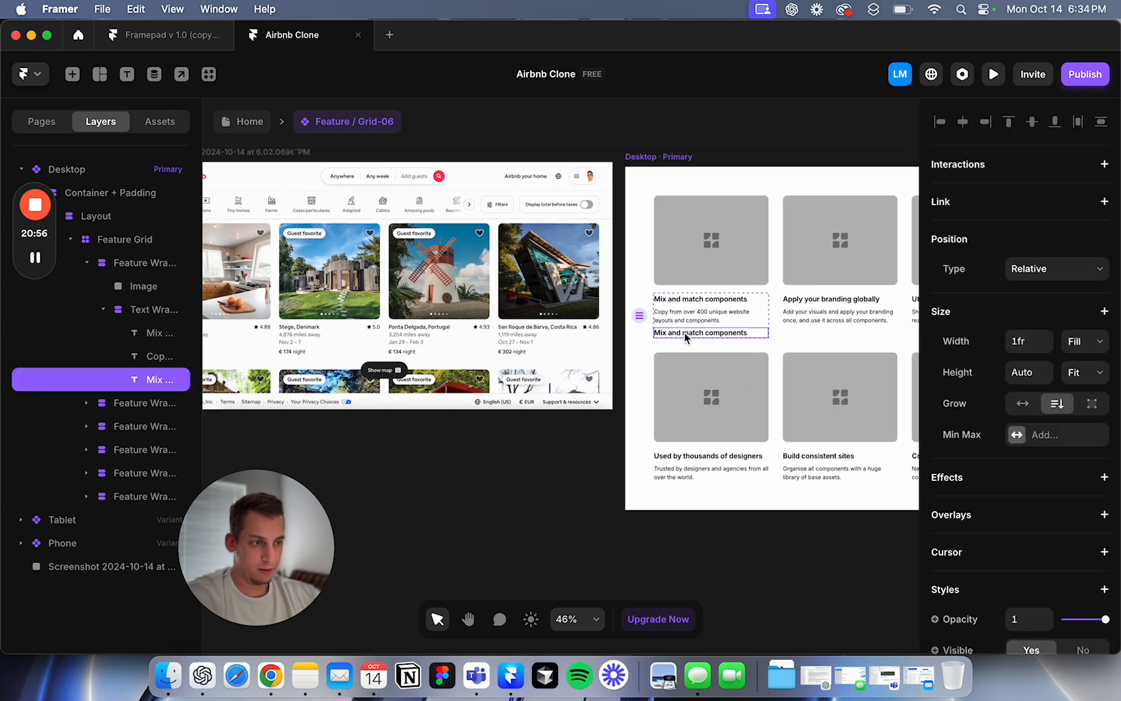
# Step: Create a component named "Property Card" from the first Feature Wrapper in the grid
pyautogui.click(767, 292)
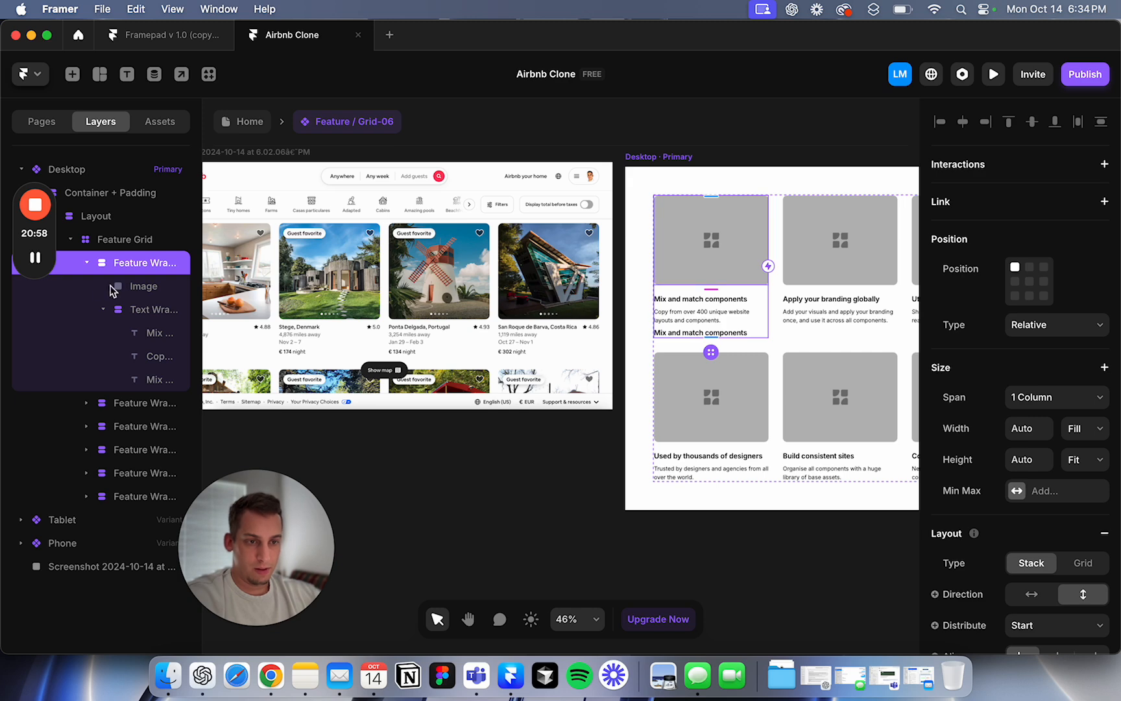
pyautogui.click(86, 262)
pyautogui.rightClick(114, 266)
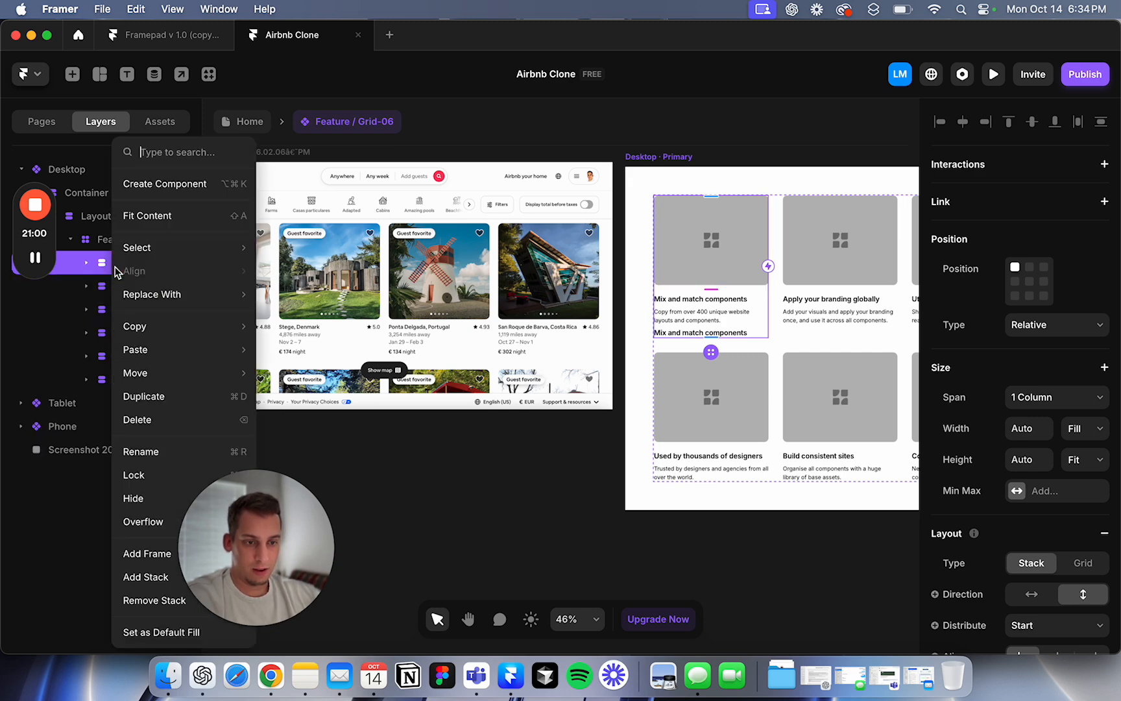
pyautogui.click(180, 184)
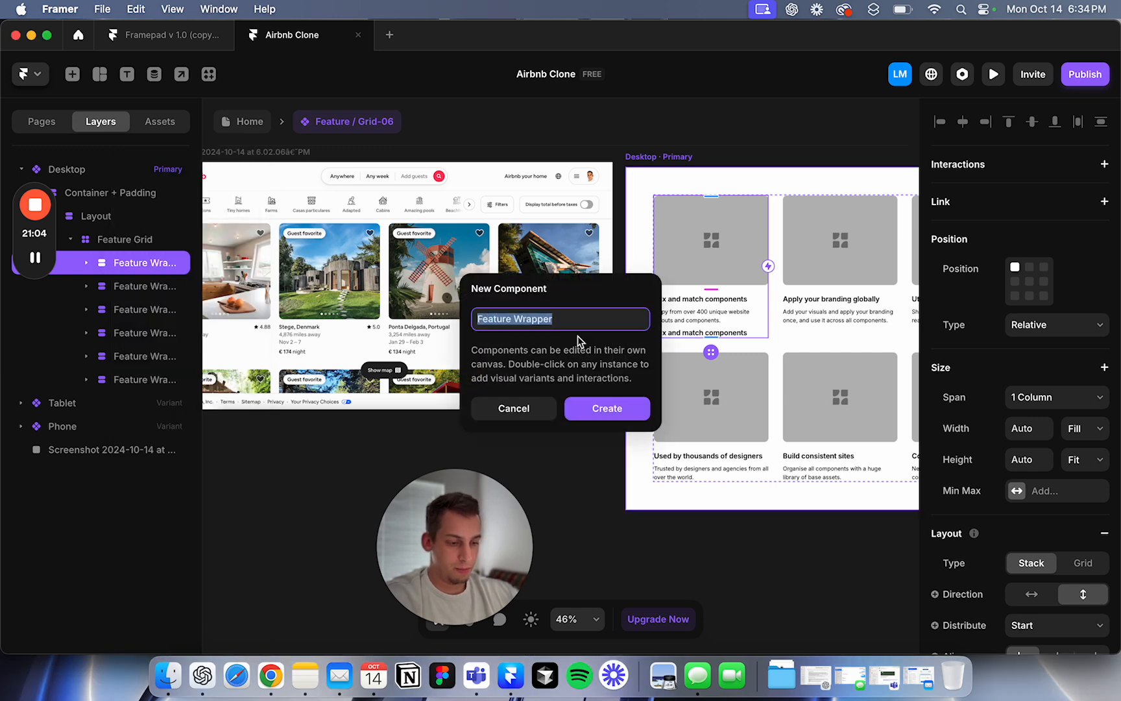
pyautogui.write('Property Card')
pyautogui.click(595, 412)
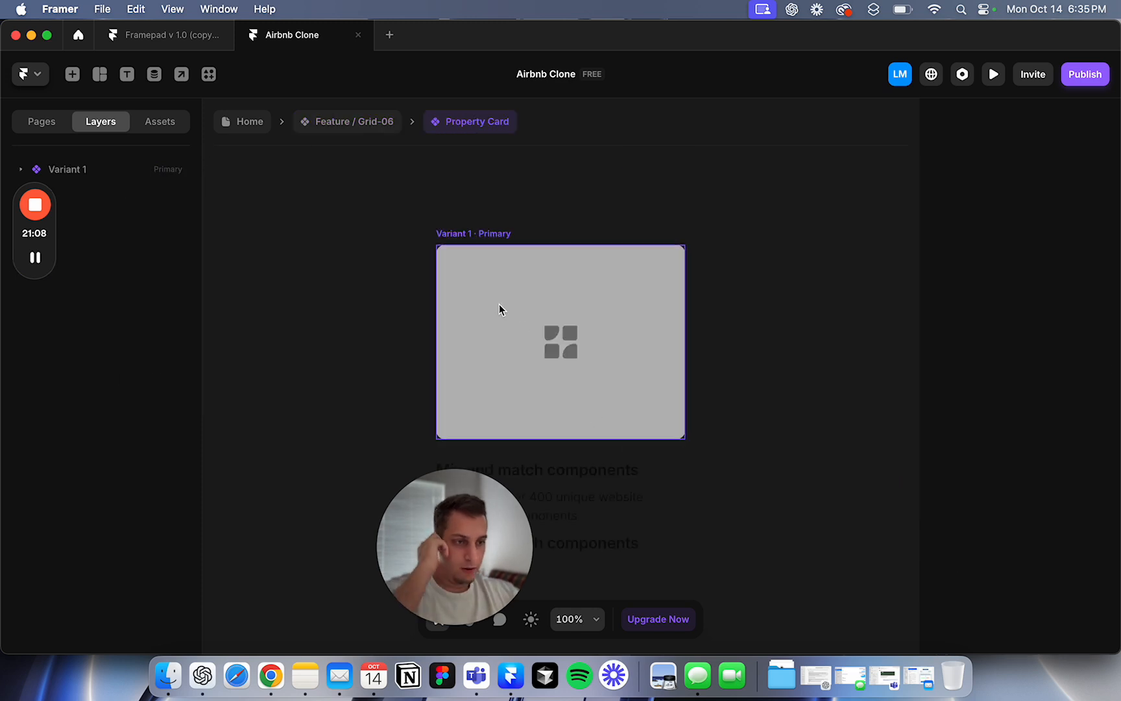
# Step: Look over the new Property Card component, return to the feature grid and compare the card with the Airbnb reference
pyautogui.click(474, 286)
pyautogui.scroll(-5, 480, 281)
pyautogui.hscroll(-5, 481, 281)
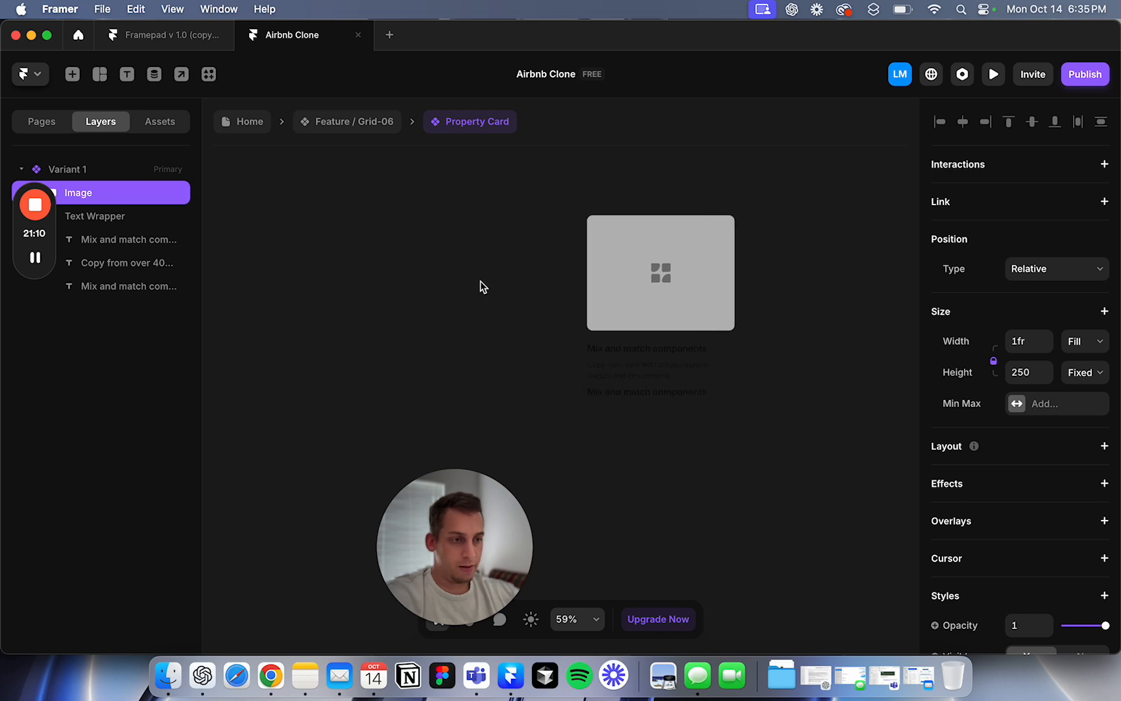
pyautogui.click(348, 219)
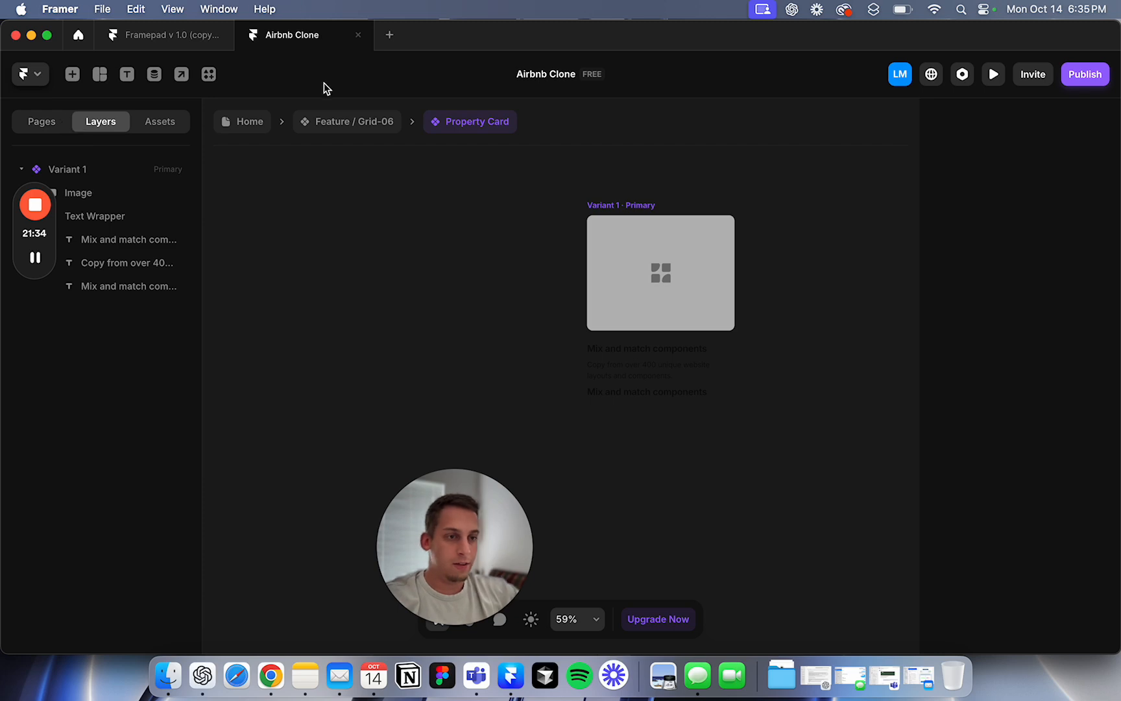
pyautogui.click(320, 120)
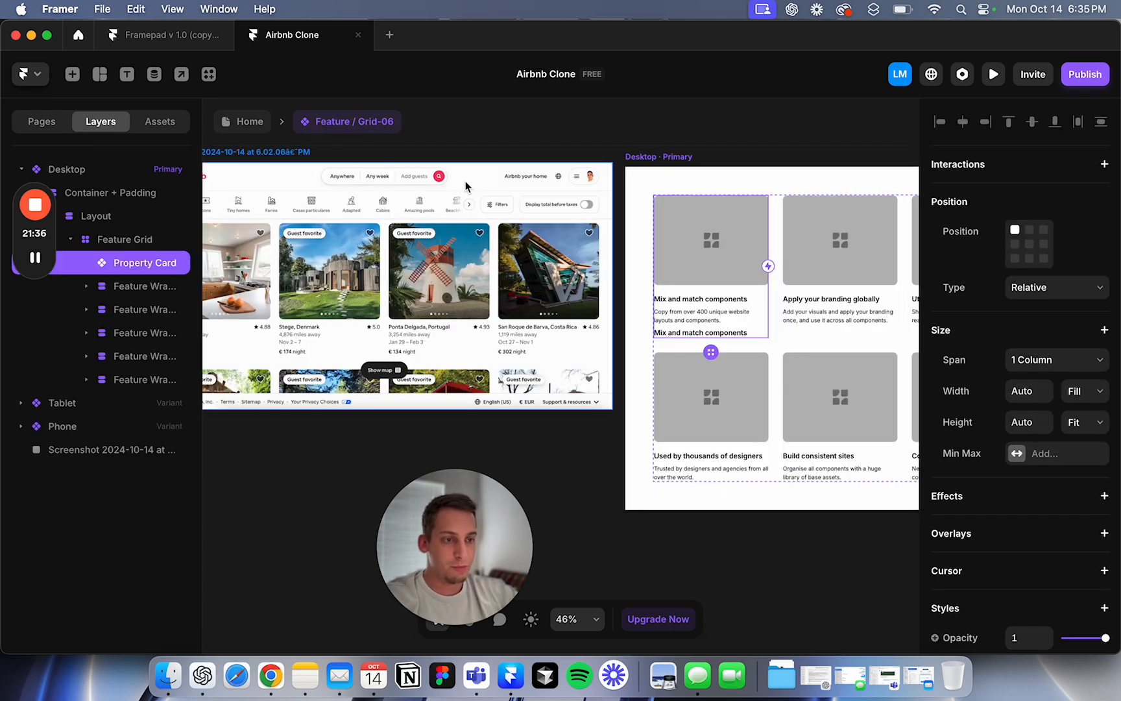
pyautogui.hscroll(-2, 465, 182)
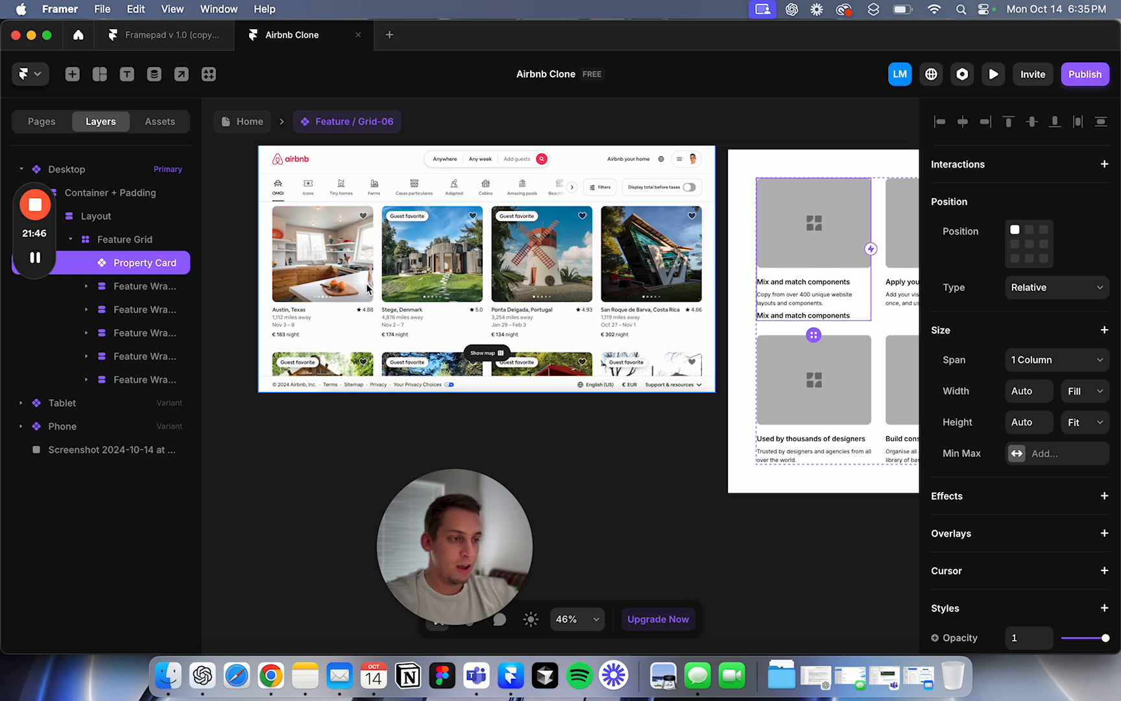
# Step: Open the Property Card component again and select its image placeholder
pyautogui.doubleClick(813, 224)
pyautogui.scroll(-3, 546, 339)
pyautogui.scroll(-3, 546, 344)
pyautogui.scroll(-2, 546, 344)
pyautogui.click(445, 333)
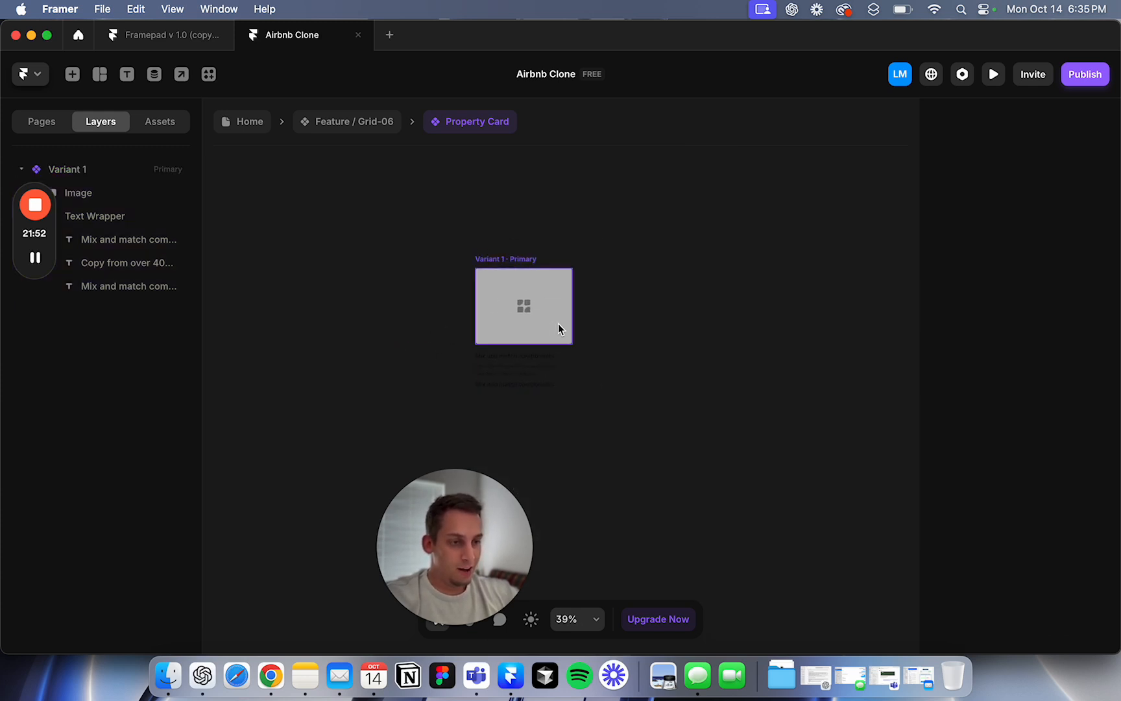
pyautogui.click(517, 342)
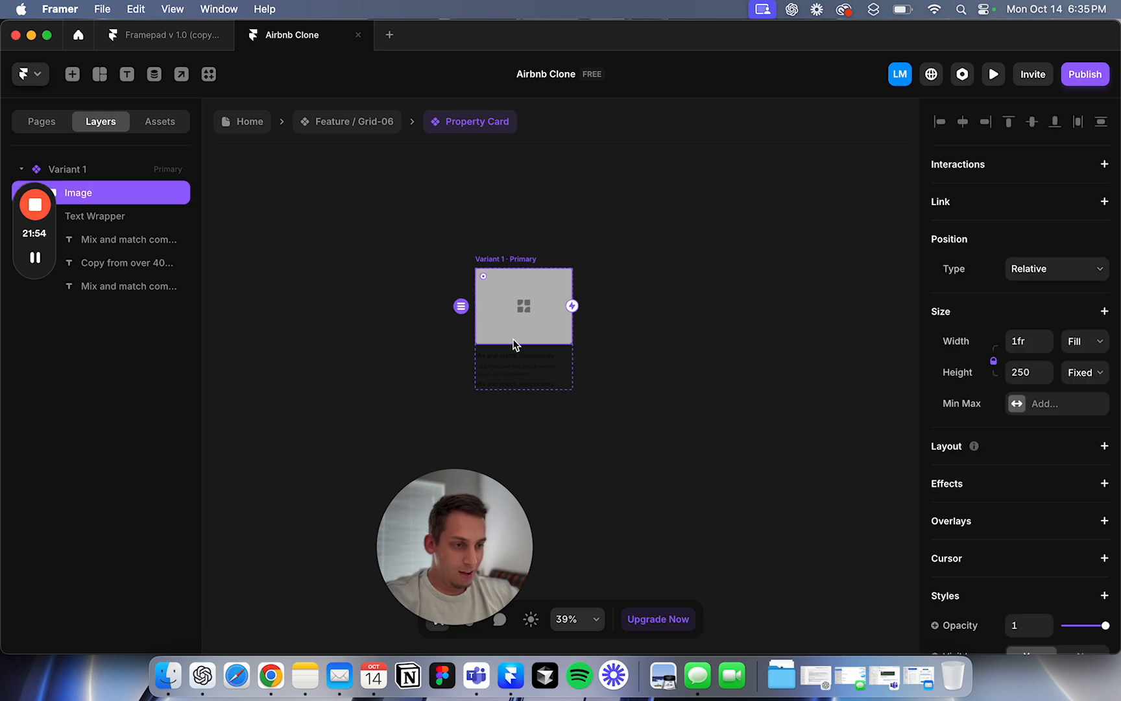
pyautogui.moveTo(433, 38); pyautogui.dragTo(468, 26)
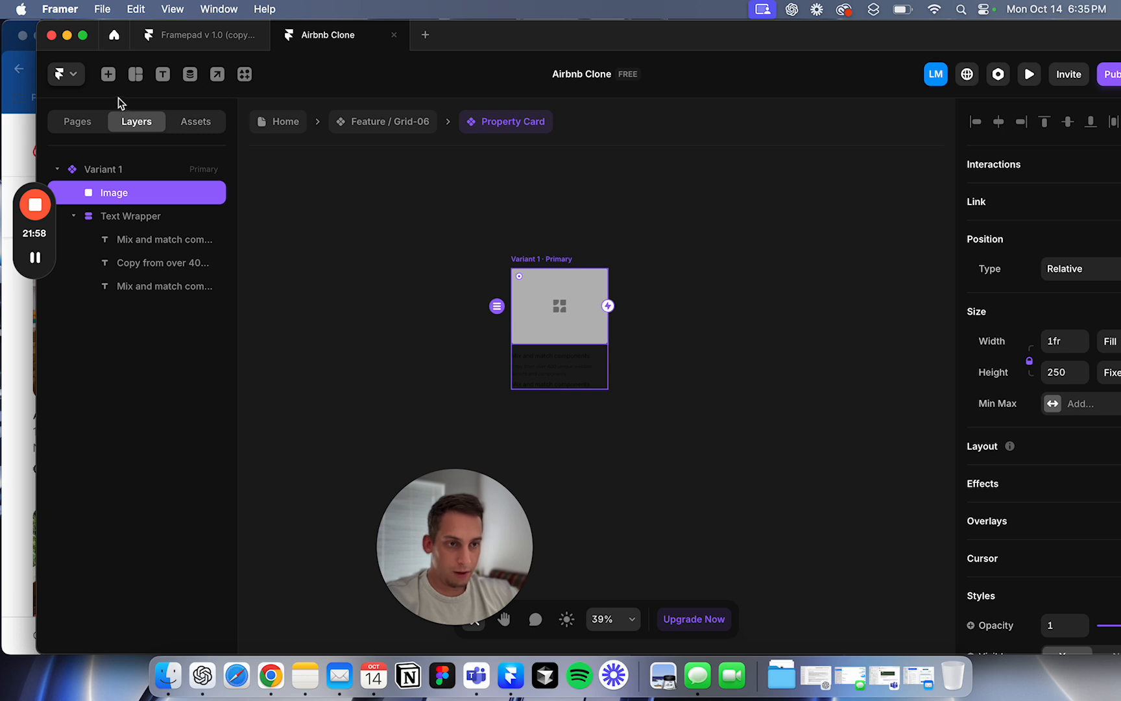
# Step: Search the insert library for "gallery" and "slide", and place a Slideshow element on the canvas beside the card
pyautogui.click(108, 74)
pyautogui.write('gallery')
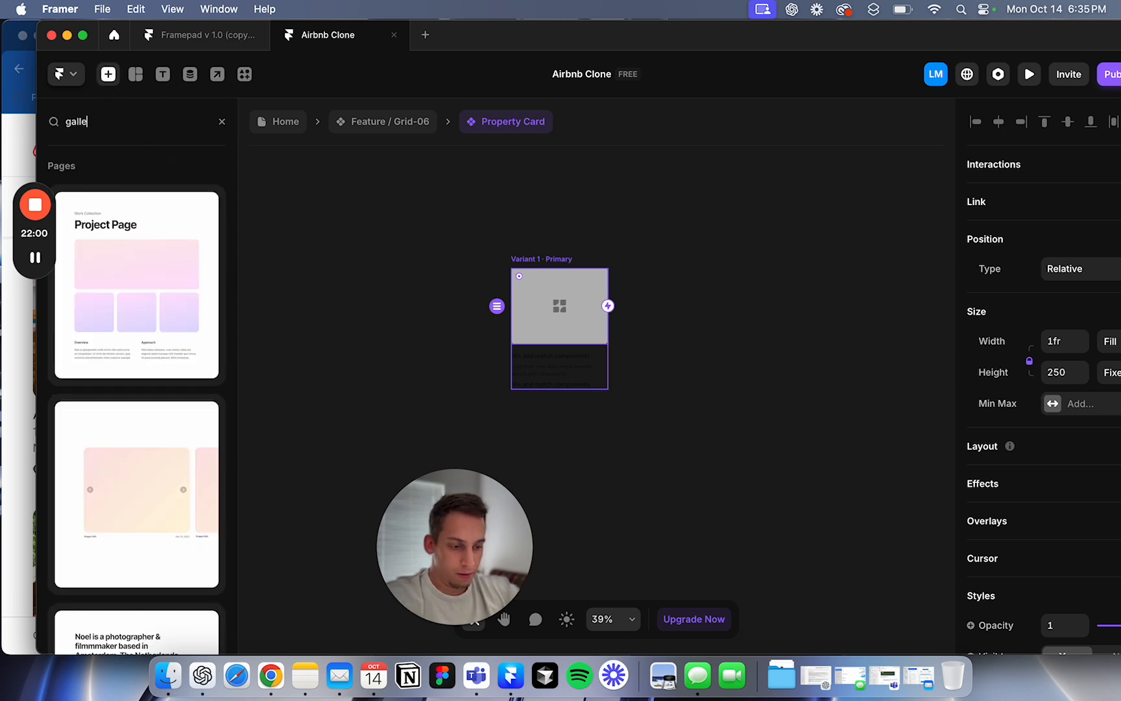
pyautogui.doubleClick(200, 128)
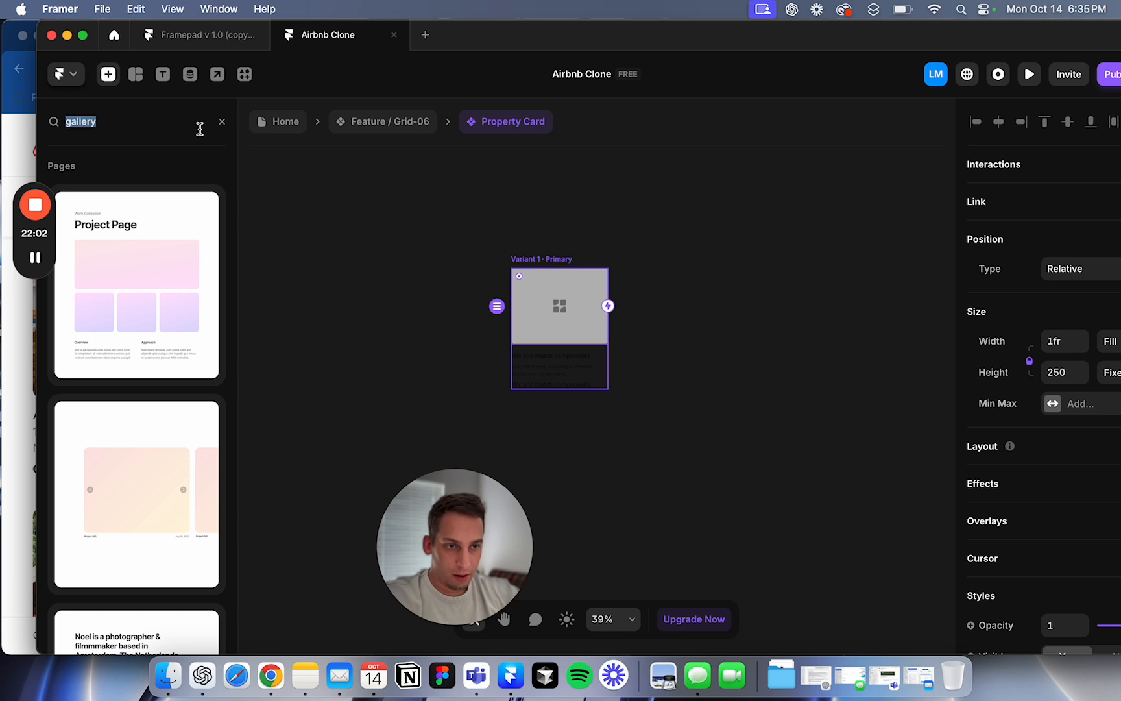
pyautogui.press('BackSpace')
pyautogui.write('slide')
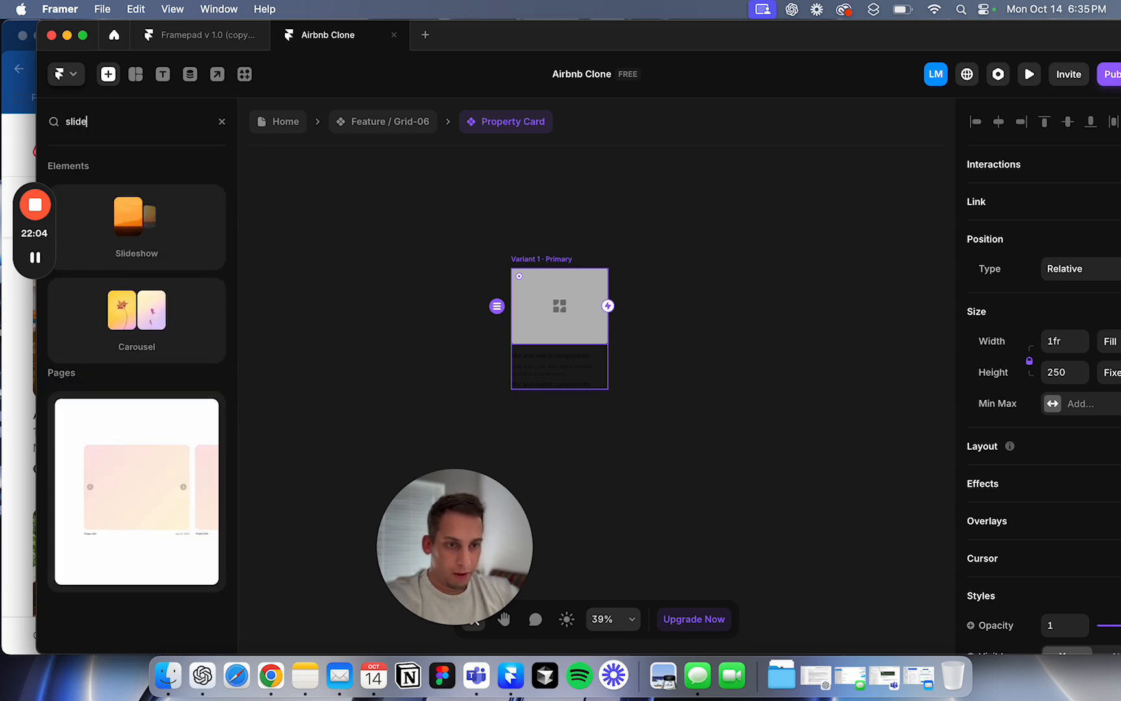
pyautogui.moveTo(142, 225); pyautogui.dragTo(388, 255)
pyautogui.click(330, 380)
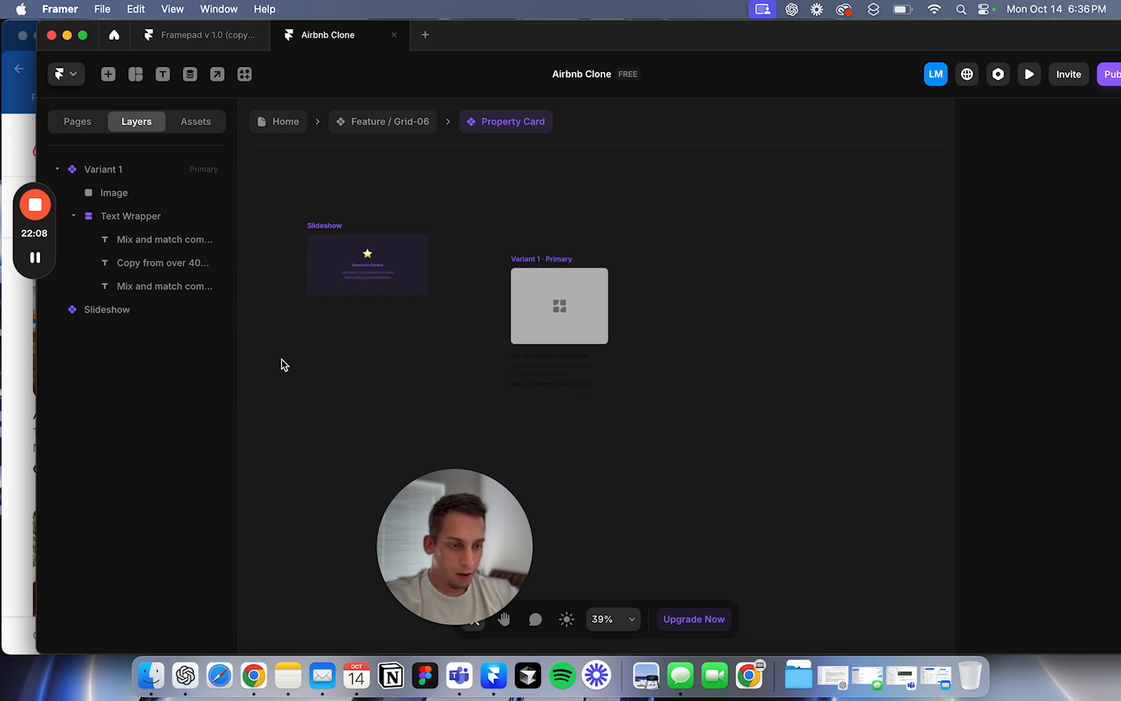
# Step: Draw a portrait frame below the Slideshow and connect it as the slideshow's content
pyautogui.press('f')
pyautogui.moveTo(290, 318); pyautogui.dragTo(344, 405)
pyautogui.click(399, 288)
pyautogui.moveTo(423, 269); pyautogui.dragTo(333, 366)
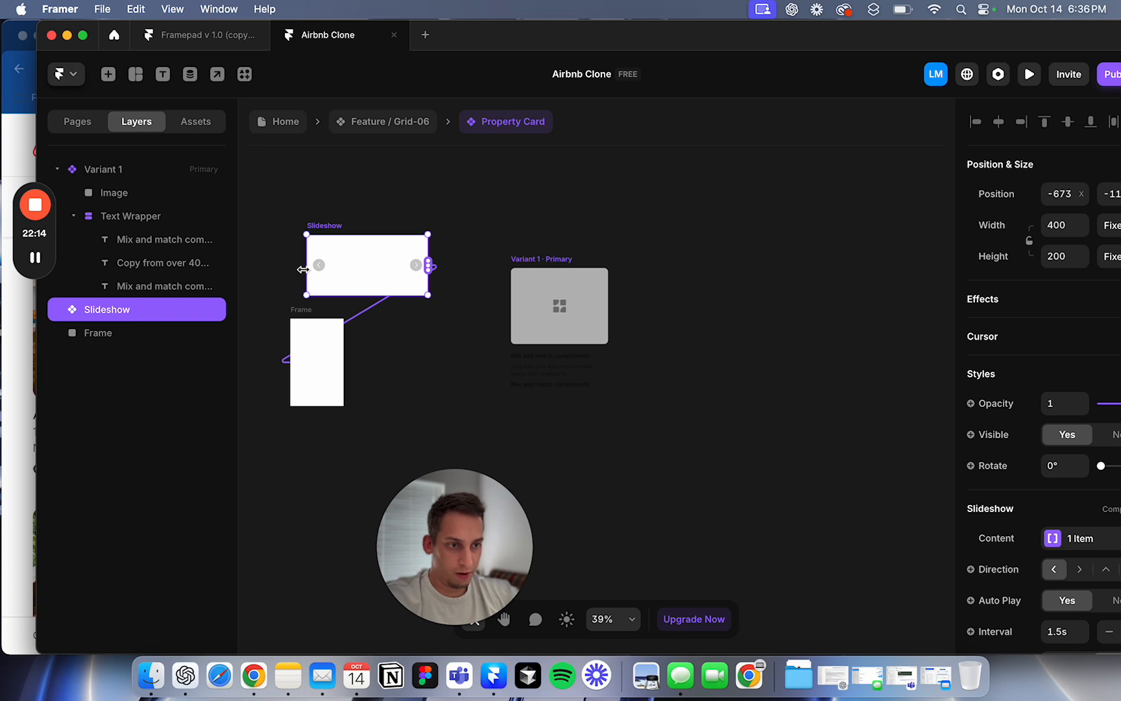
# Step: Review the Slideshow's settings and try hiding its dots, turning them back on again
pyautogui.scroll(-5, 1056, 512)
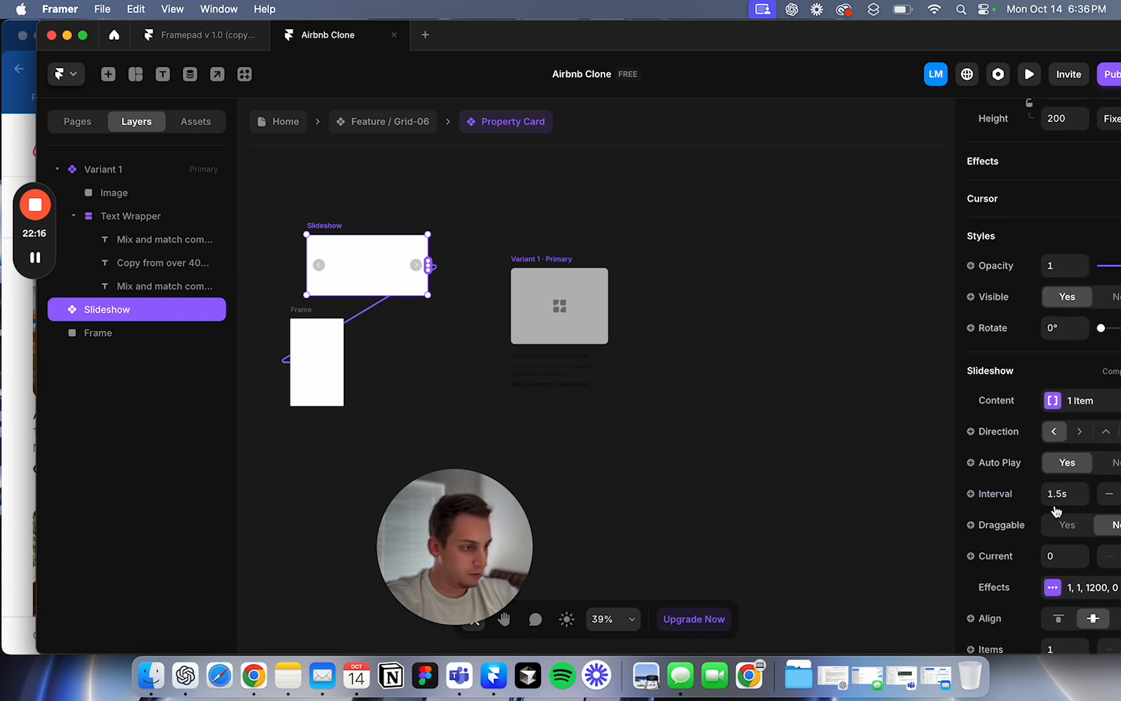
pyautogui.moveTo(896, 43); pyautogui.dragTo(839, 45)
pyautogui.scroll(-5, 1063, 498)
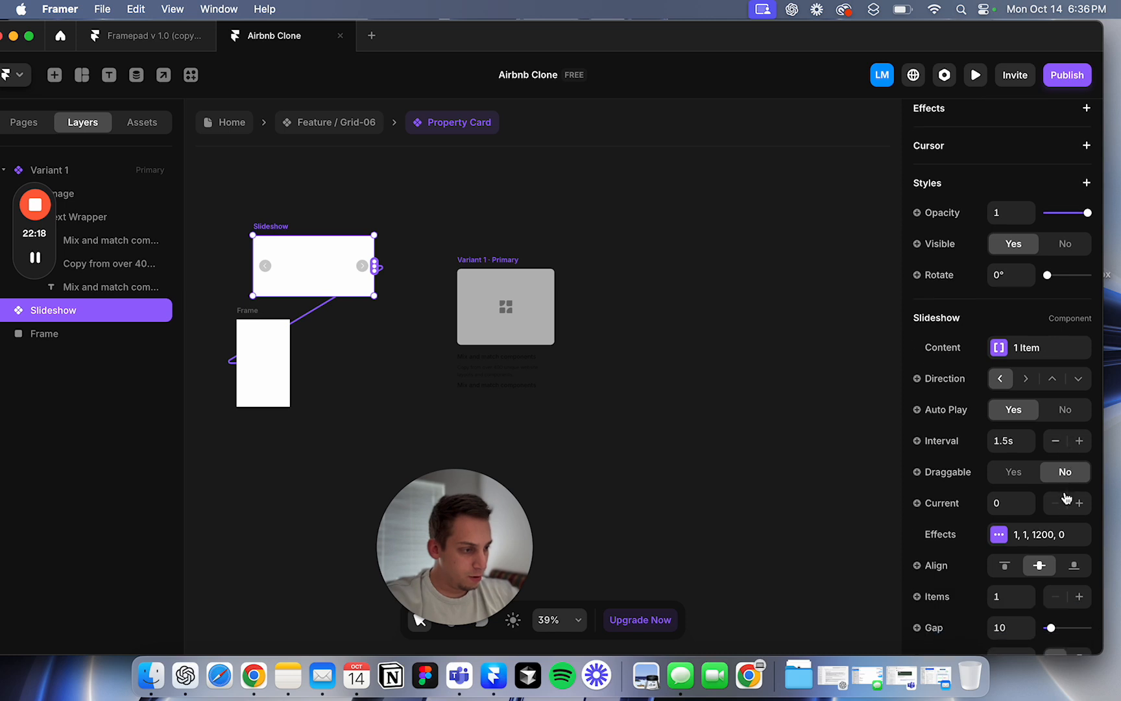
pyautogui.scroll(-2, 1064, 506)
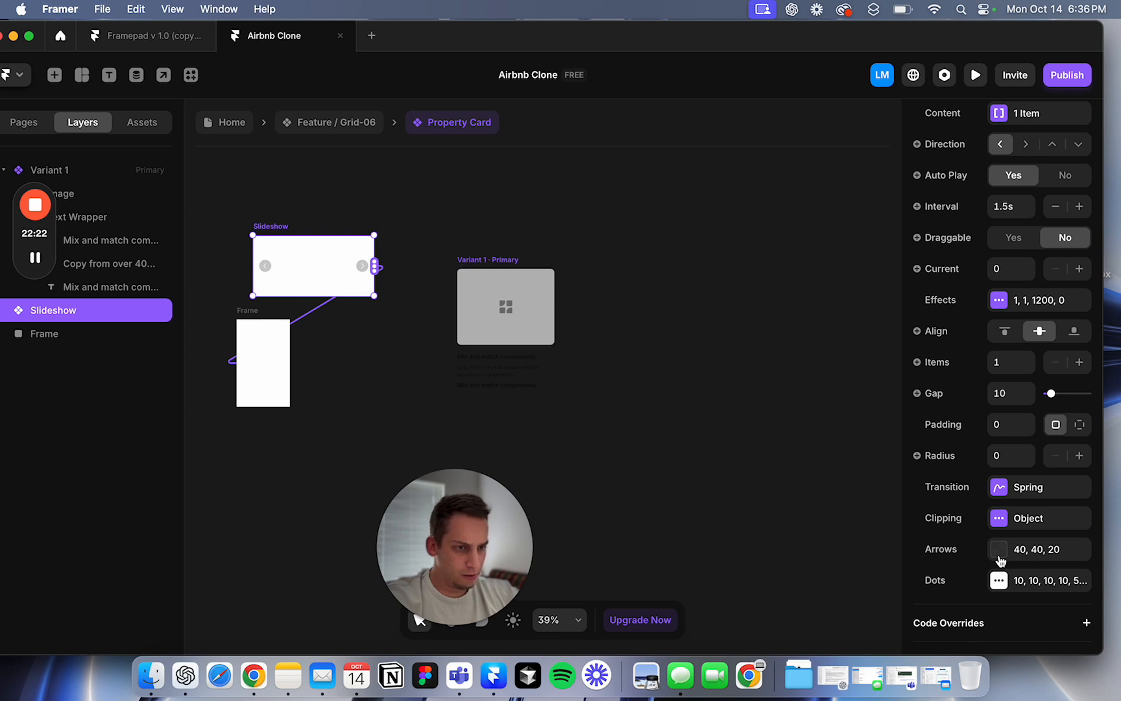
pyautogui.scroll(5, 303, 316)
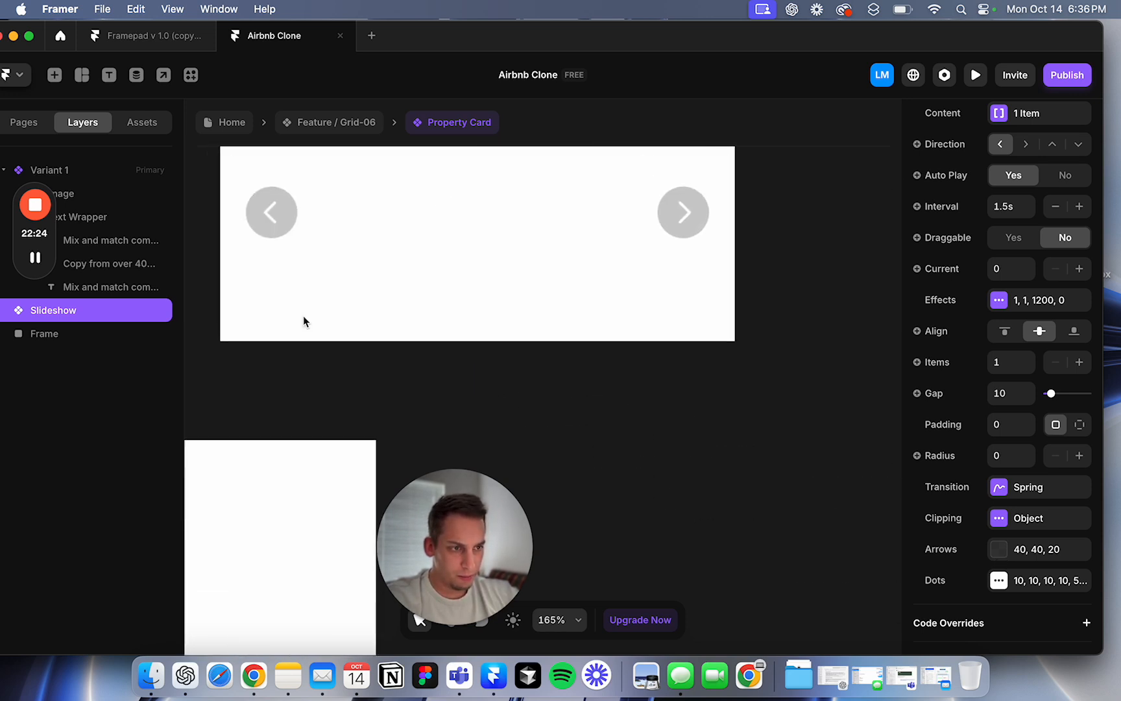
pyautogui.click(1001, 579)
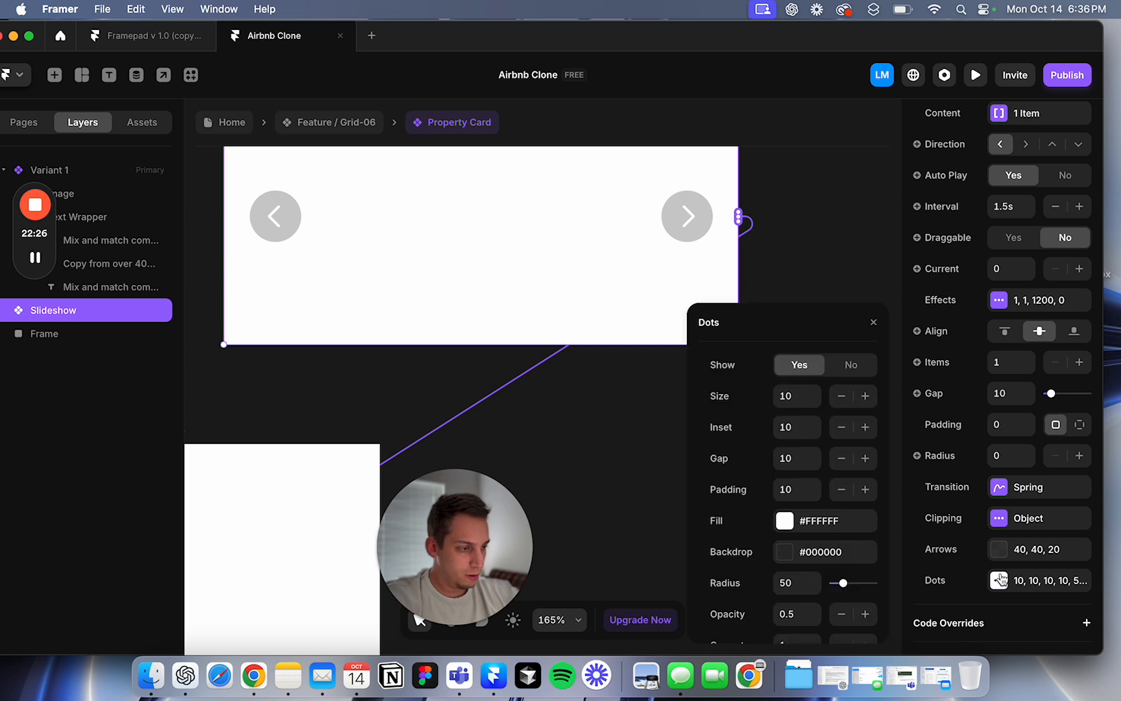
pyautogui.click(840, 367)
pyautogui.click(814, 371)
pyautogui.click(597, 241)
pyautogui.click(1012, 582)
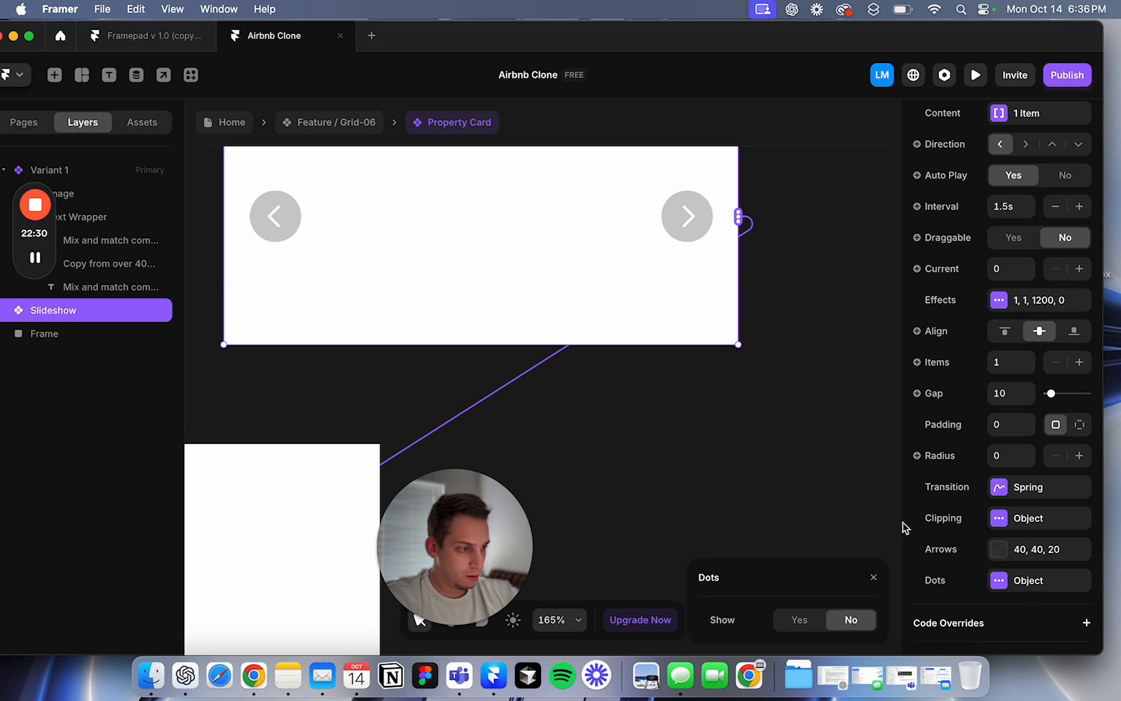
pyautogui.click(790, 615)
# Step: Turn off the Slideshow's navigation arrows and check the fill colour of its dots
pyautogui.click(995, 551)
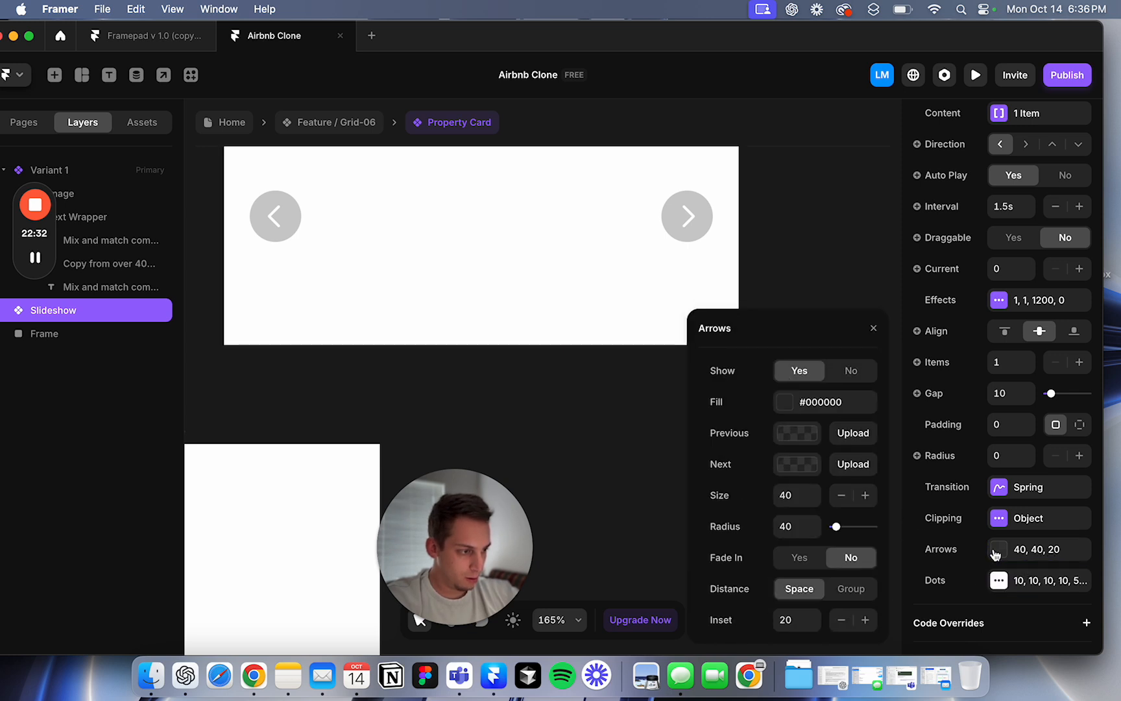
pyautogui.click(850, 370)
pyautogui.click(1002, 581)
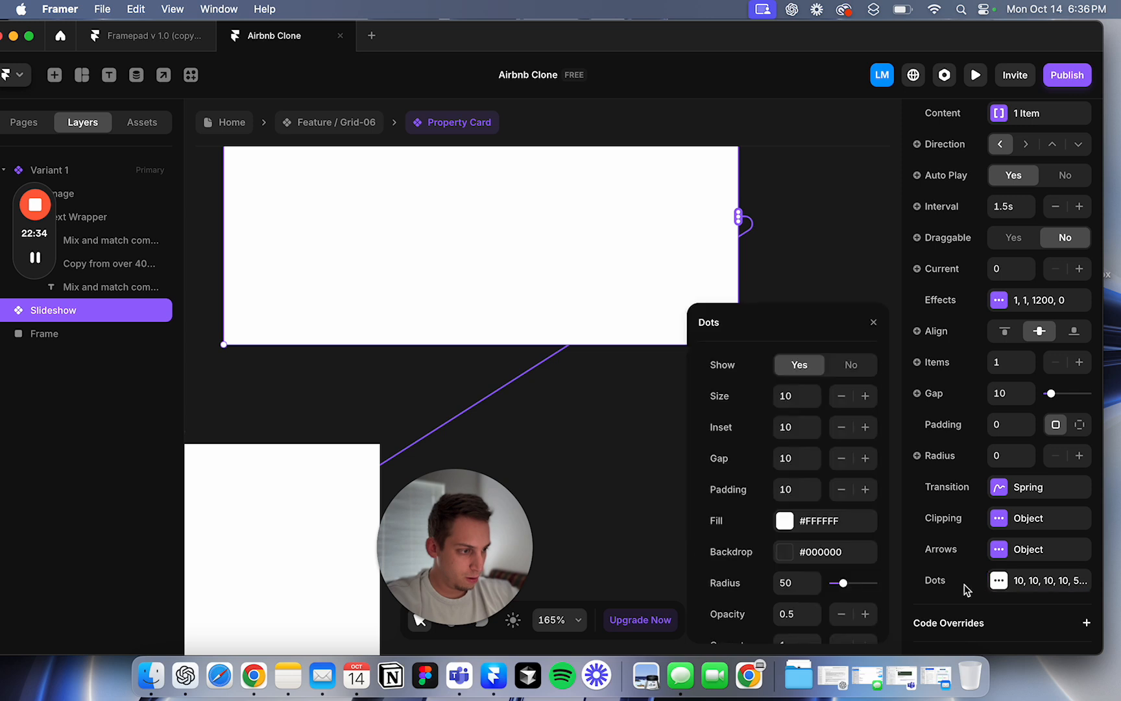
pyautogui.click(784, 521)
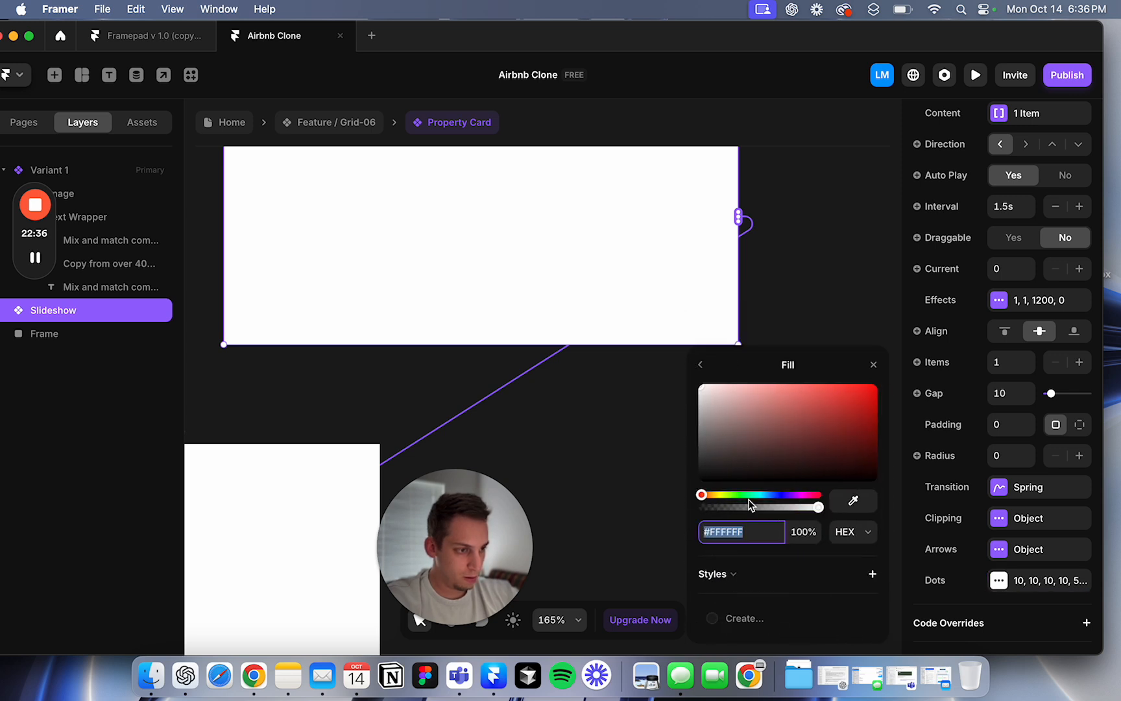
pyautogui.click(638, 375)
# Step: Duplicate the frame below the Slideshow and connect the copy as a second content item
pyautogui.scroll(-5, 636, 375)
pyautogui.click(447, 434)
pyautogui.moveTo(438, 434); pyautogui.dragTo(600, 431)
pyautogui.click(601, 329)
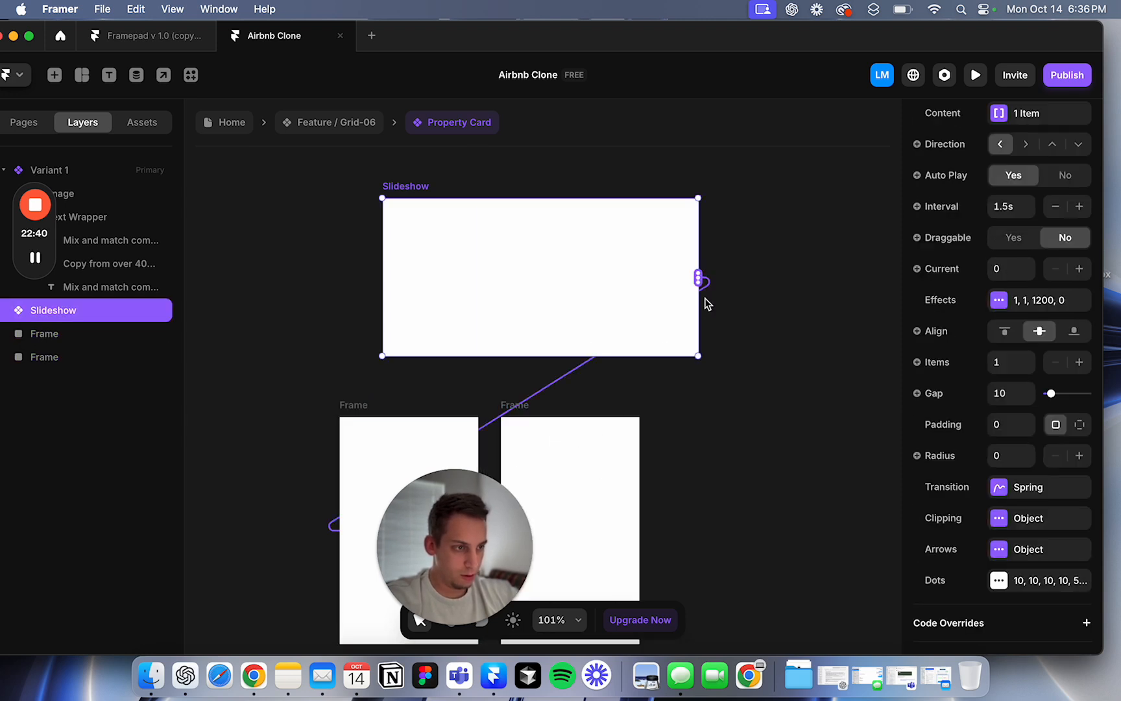
pyautogui.moveTo(698, 278); pyautogui.dragTo(622, 513)
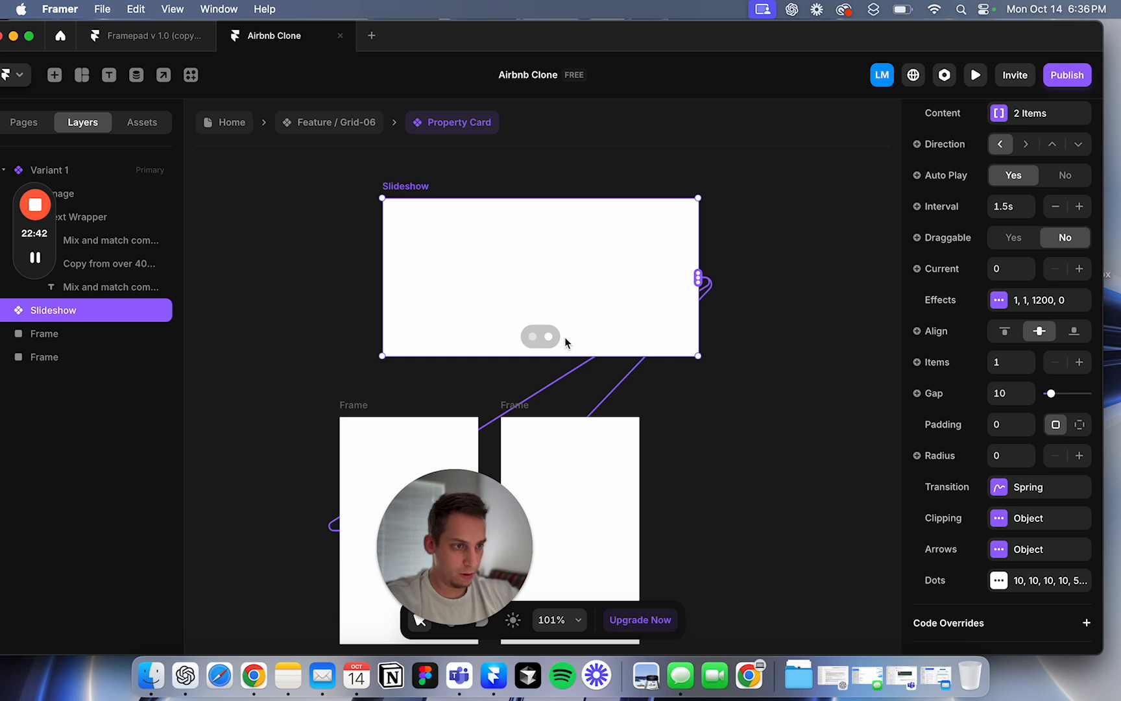
# Step: Move the Slideshow into the card's primary variant, between the image placeholder and the Text Wrapper
pyautogui.scroll(-5, 333, 409)
pyautogui.click(333, 408)
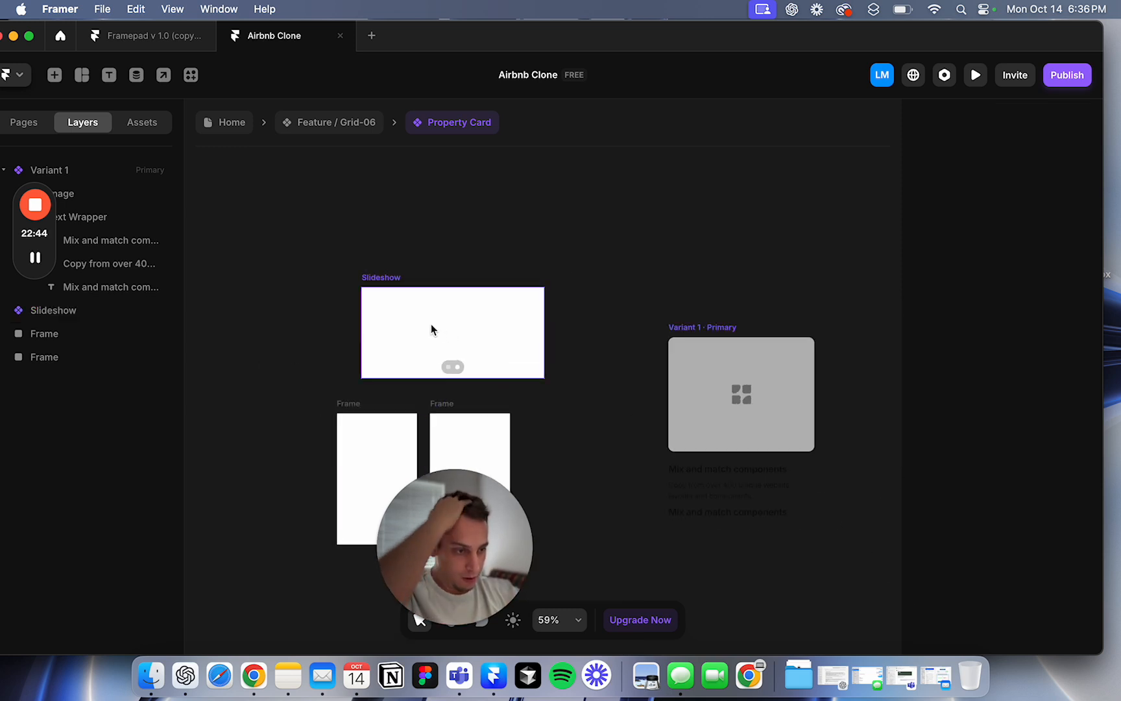
pyautogui.click(395, 315)
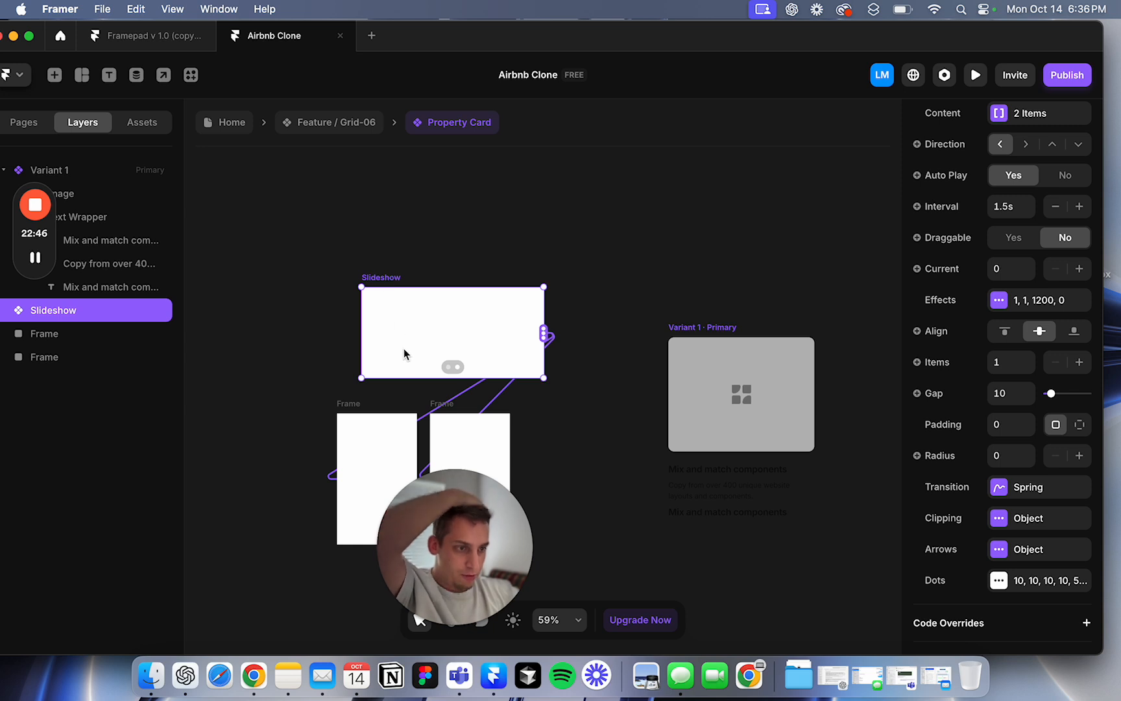
pyautogui.moveTo(401, 340); pyautogui.dragTo(693, 374)
pyautogui.moveTo(436, 36); pyautogui.dragTo(489, 39)
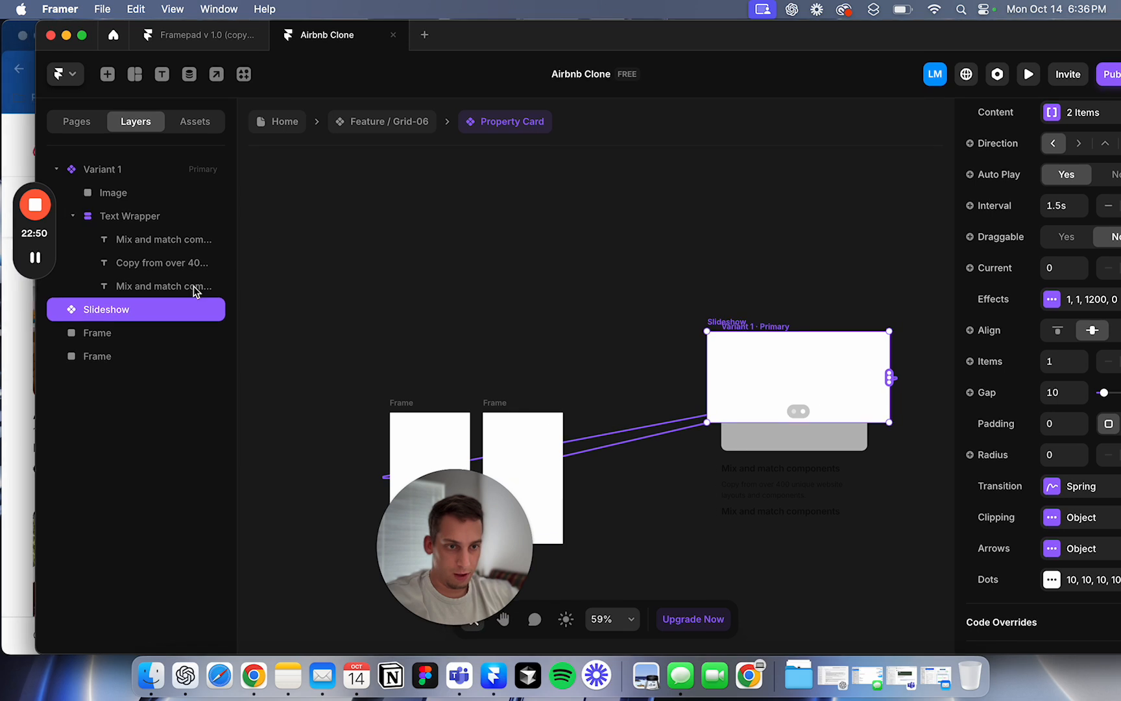
pyautogui.moveTo(83, 312); pyautogui.dragTo(106, 204)
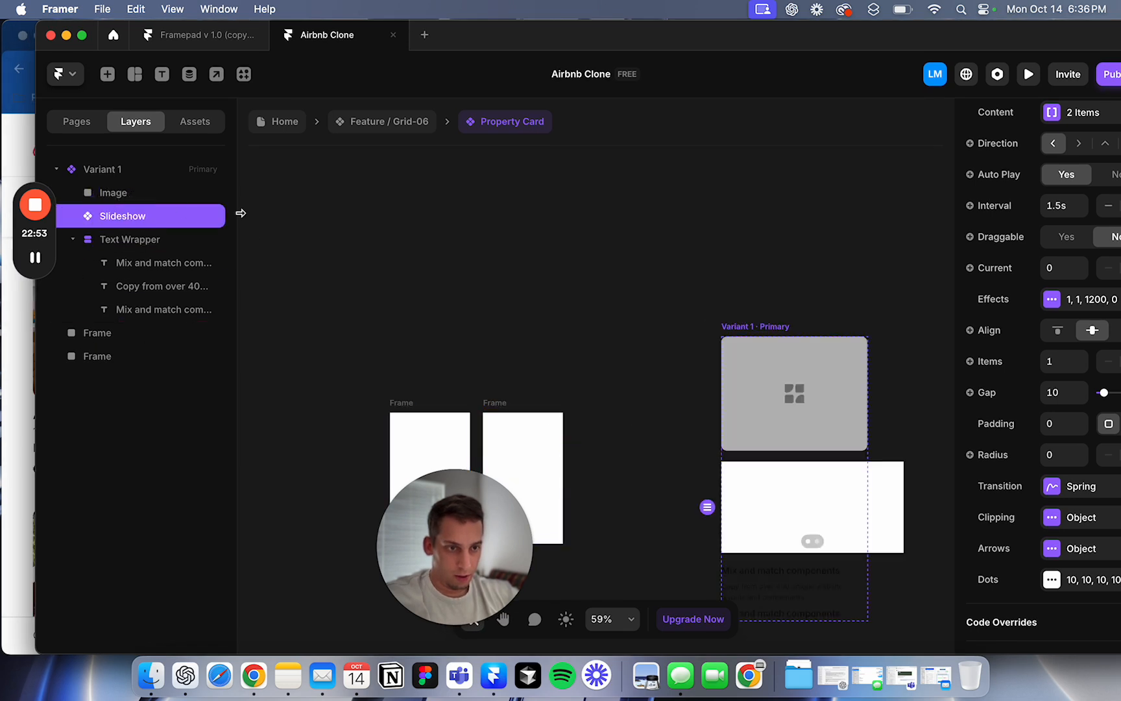
# Step: Delete the grey image placeholder from the Property Card
pyautogui.click(156, 194)
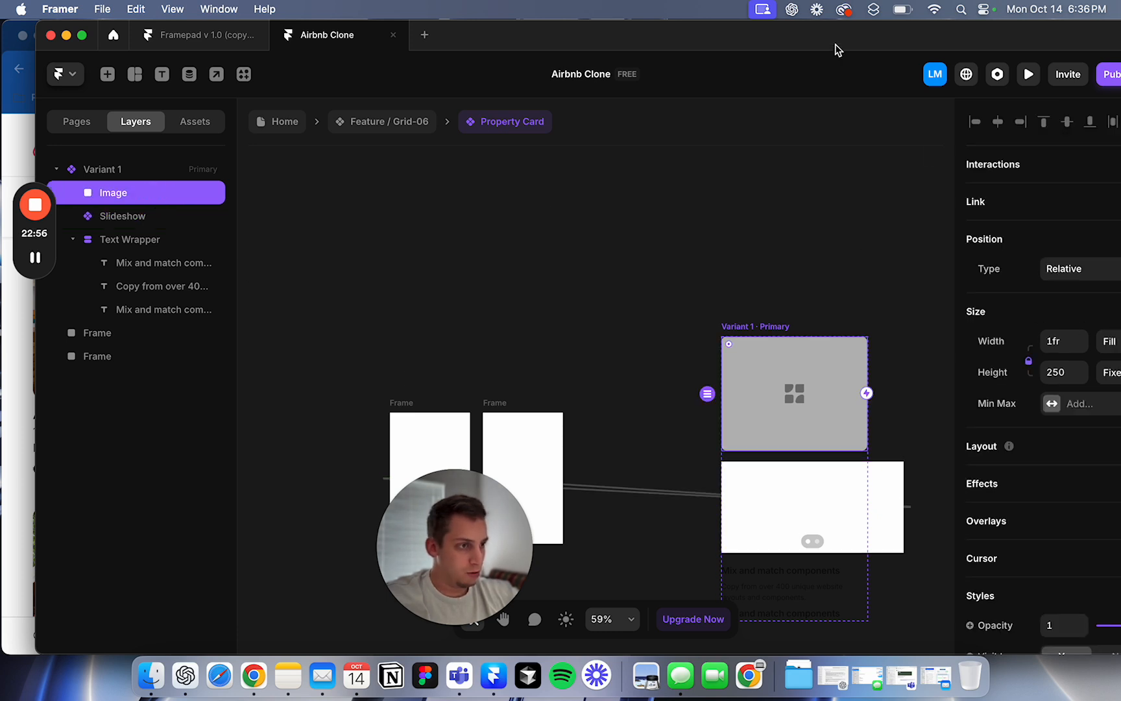
pyautogui.moveTo(836, 52); pyautogui.dragTo(758, 44)
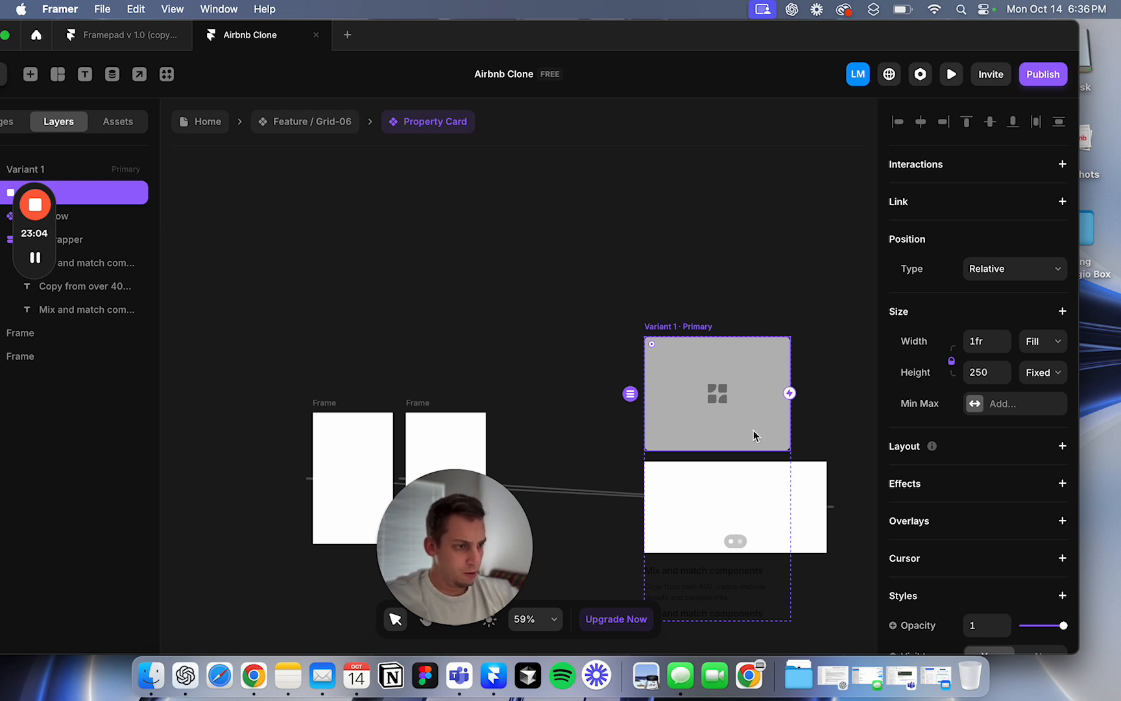
pyautogui.press('Delete')
# Step: Set the Slideshow's height to 250 and its width to Fill so it spans the card
pyautogui.click(719, 384)
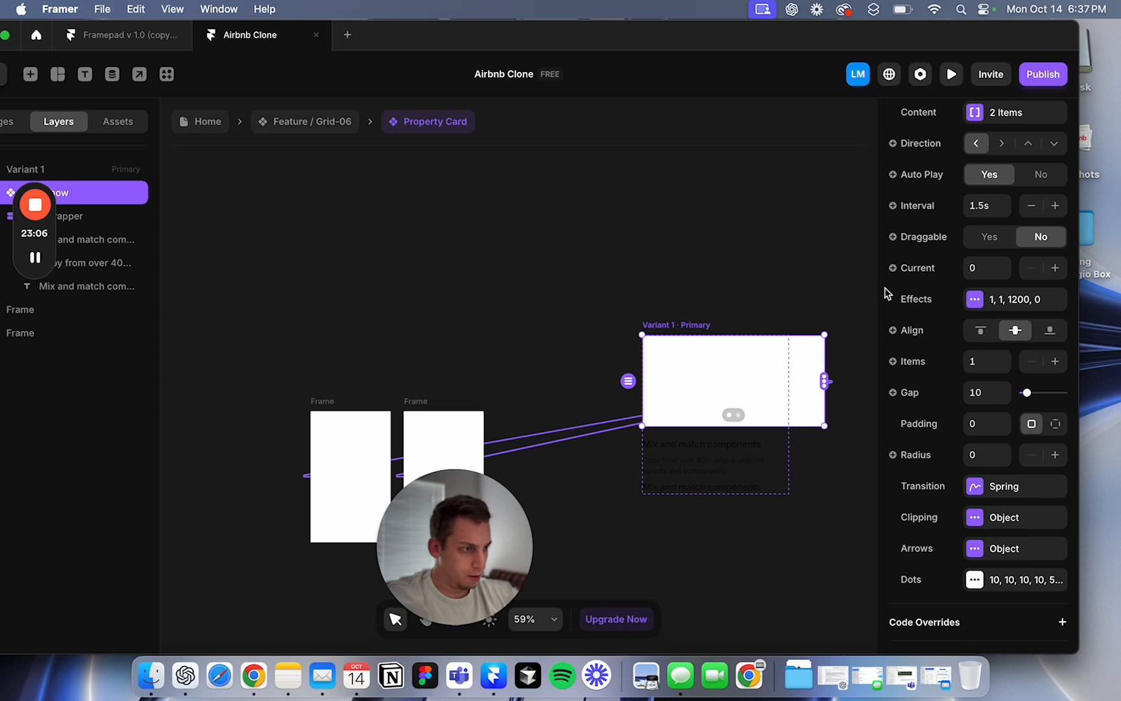
pyautogui.scroll(10, 887, 293)
pyautogui.click(987, 296)
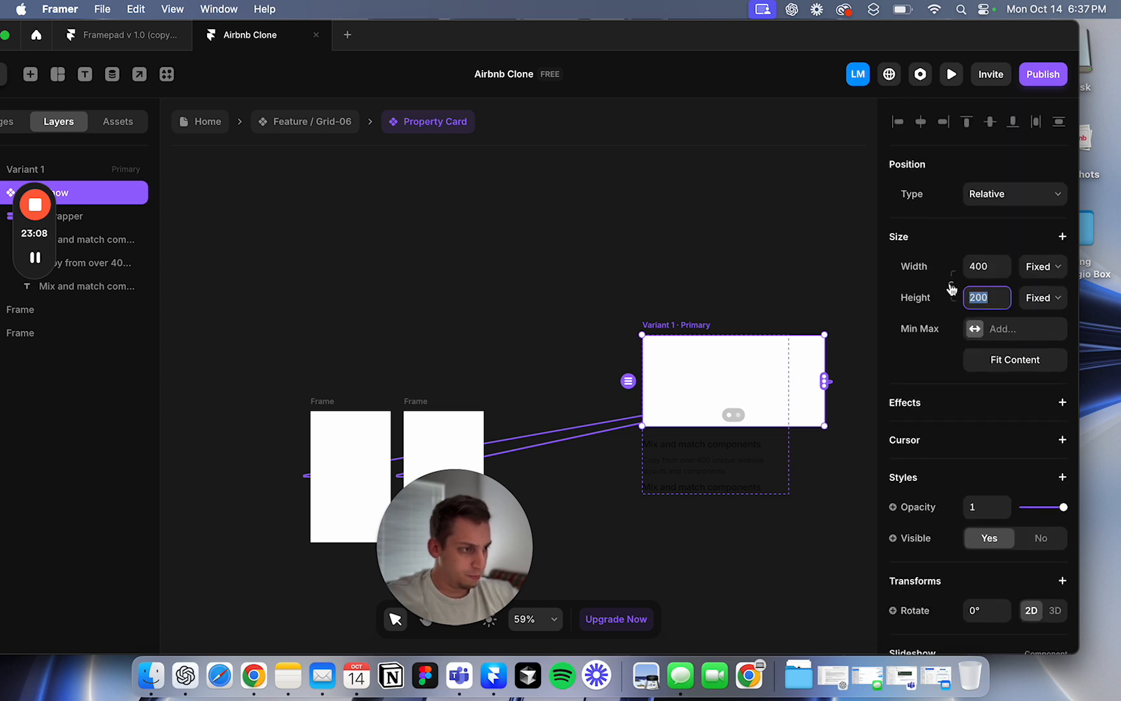
pyautogui.write('250')
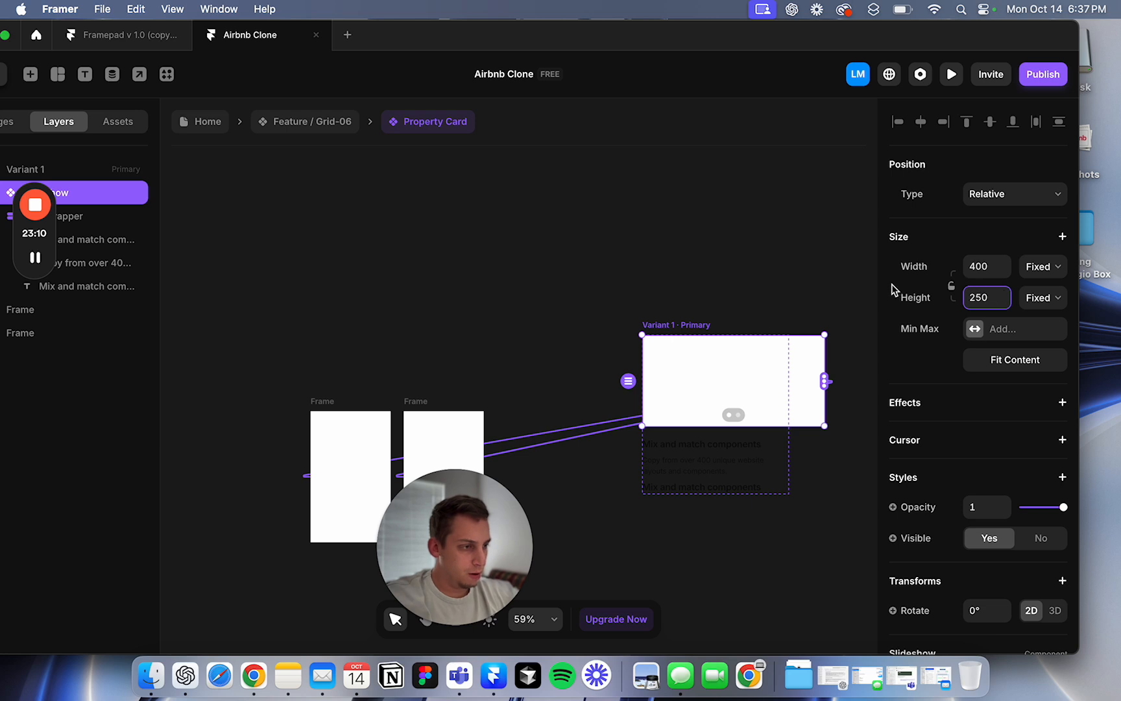
pyautogui.click(824, 310)
pyautogui.click(724, 388)
pyautogui.click(1055, 271)
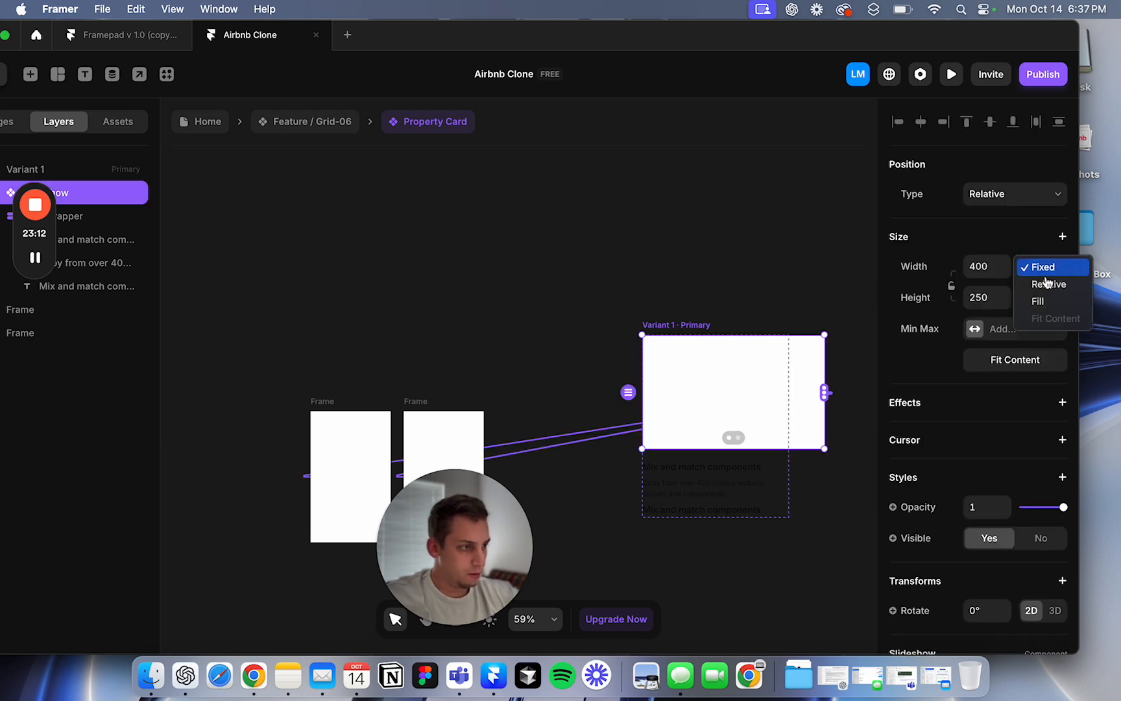
pyautogui.click(1039, 301)
pyautogui.click(807, 300)
pyautogui.click(709, 419)
pyautogui.click(543, 349)
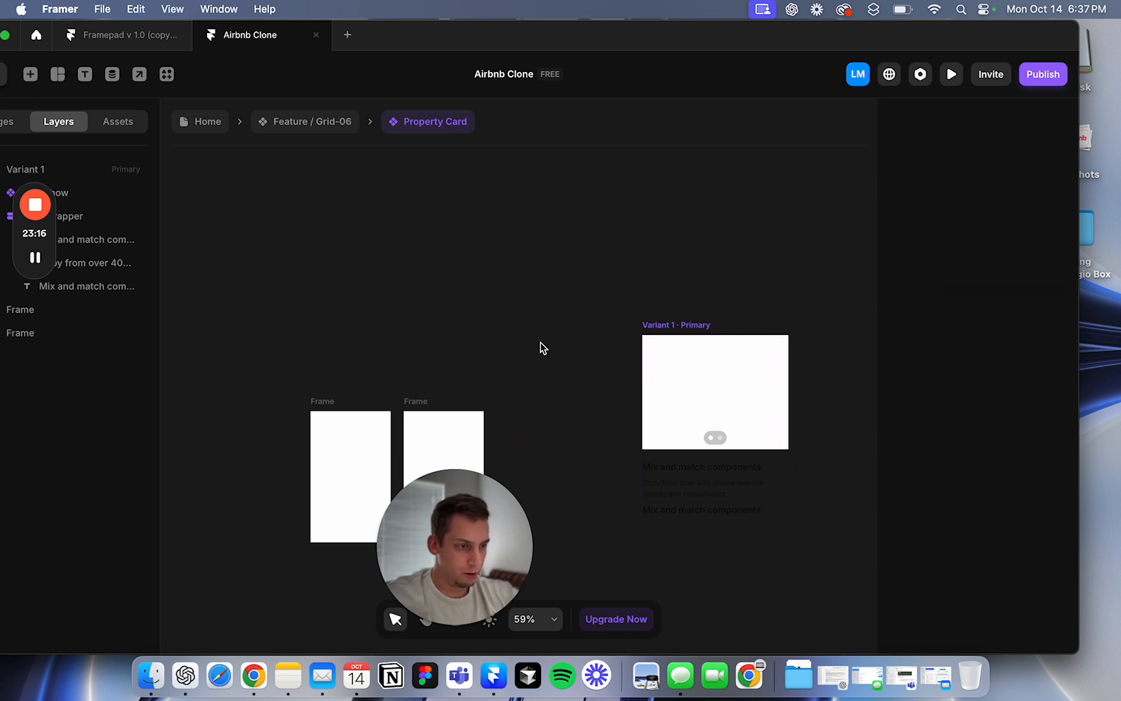
# Step: Compare the two content frames and delete the second one
pyautogui.click(680, 384)
pyautogui.scroll(-4, 502, 384)
pyautogui.click(455, 301)
pyautogui.click(394, 296)
pyautogui.click(477, 296)
pyautogui.click(377, 292)
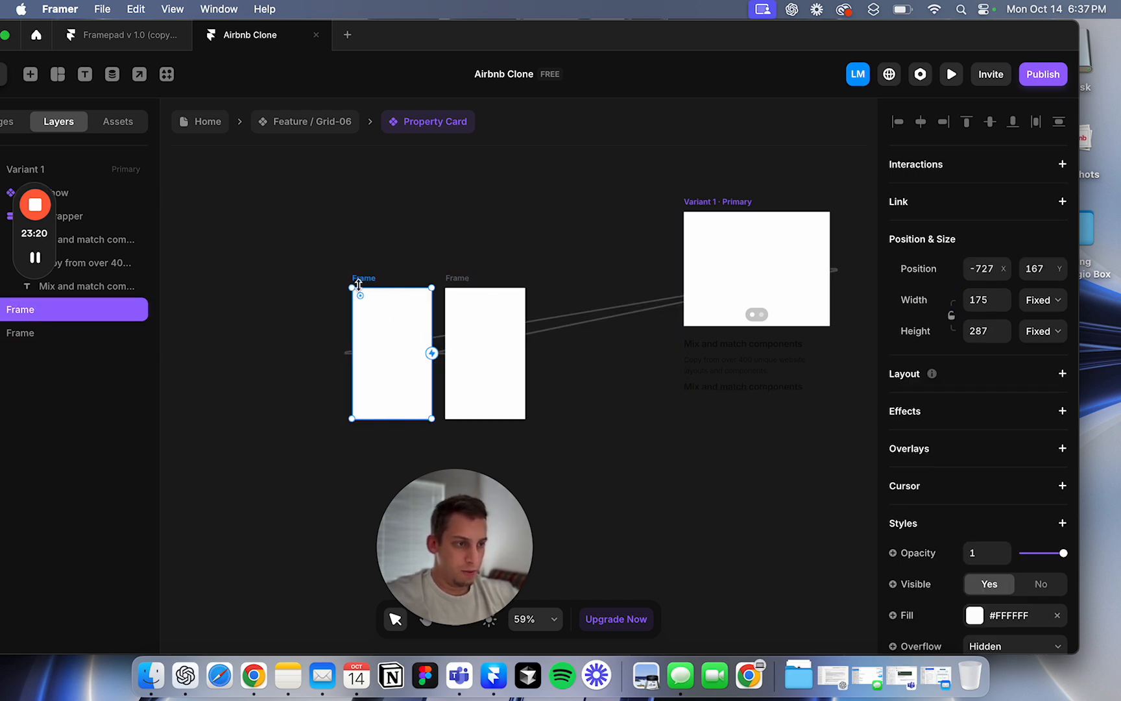
pyautogui.click(383, 298)
pyautogui.click(476, 321)
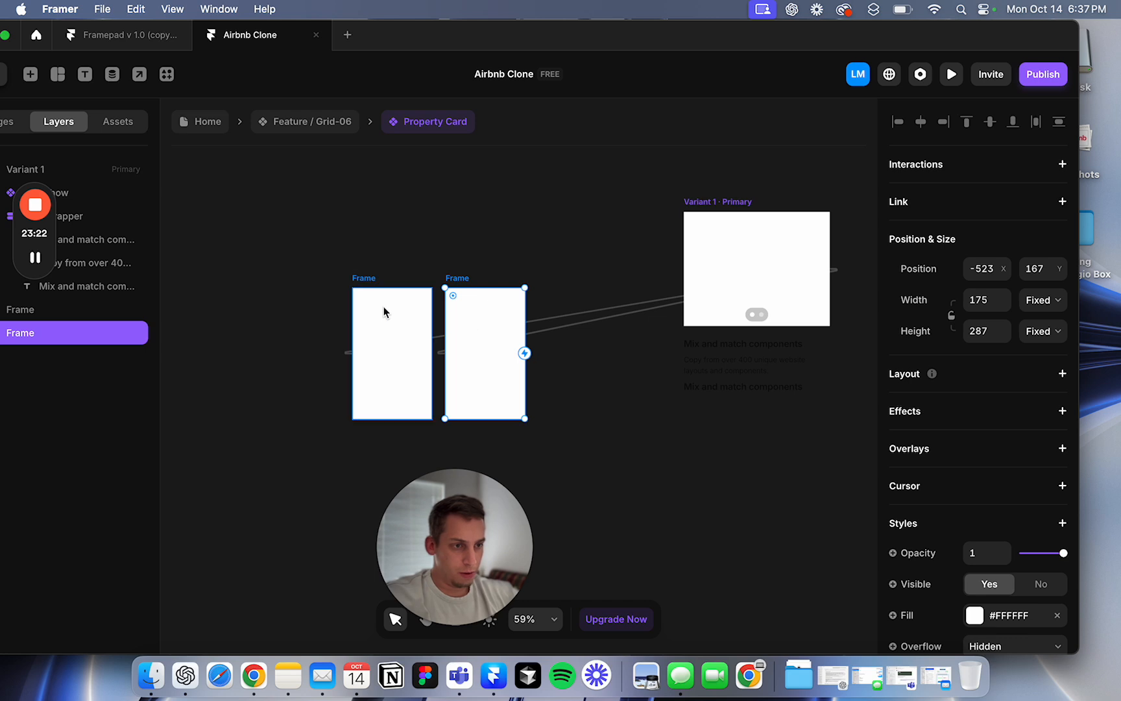
pyautogui.click(574, 311)
pyautogui.click(487, 340)
pyautogui.press('Delete')
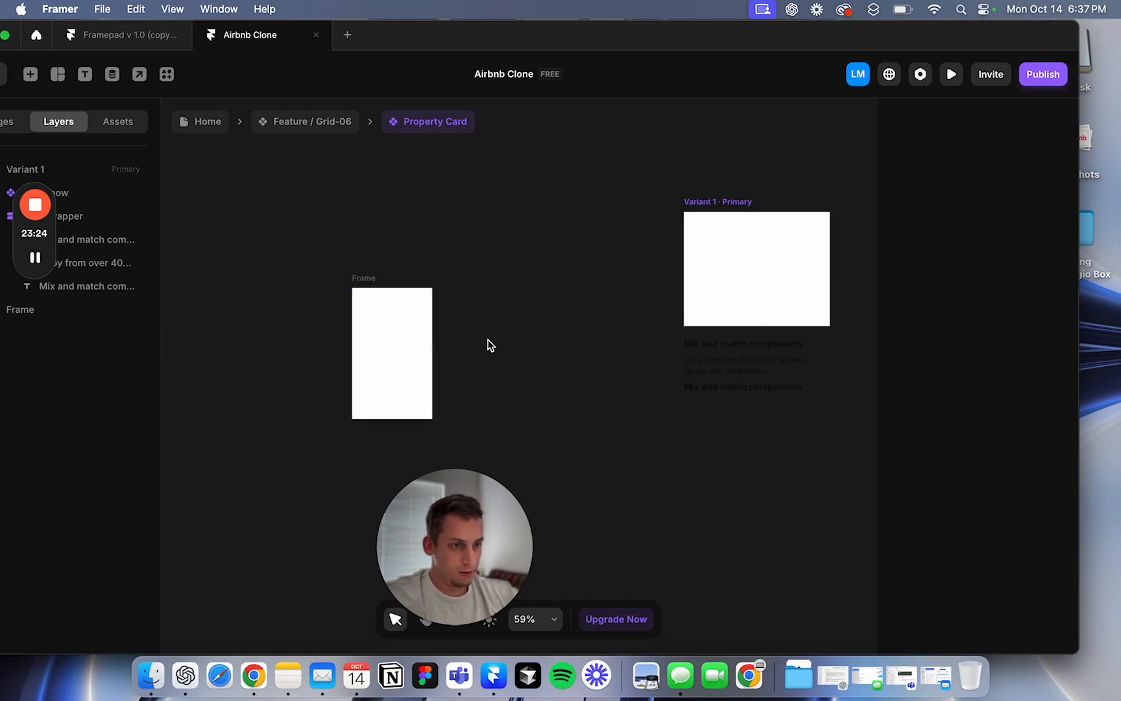
# Step: Move the remaining frame next to the card and resize it to about 320 by 251 to match the Slideshow
pyautogui.moveTo(388, 358); pyautogui.dragTo(619, 281)
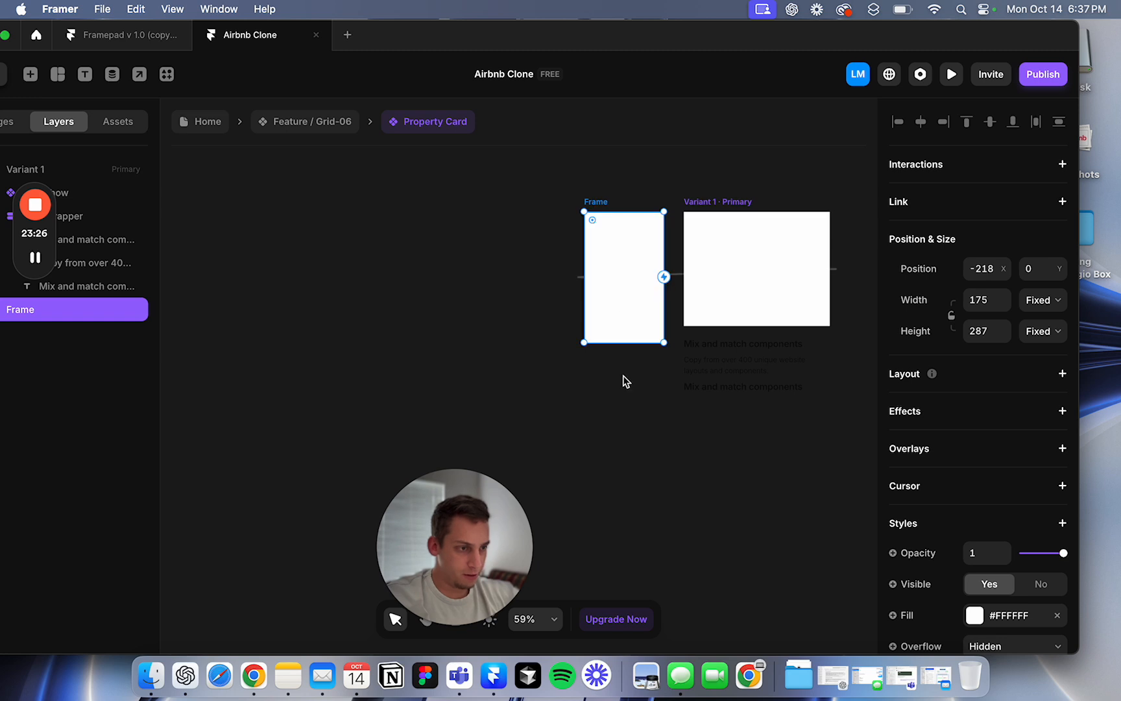
pyautogui.moveTo(623, 343); pyautogui.dragTo(621, 326)
pyautogui.moveTo(728, 168); pyautogui.dragTo(717, 169)
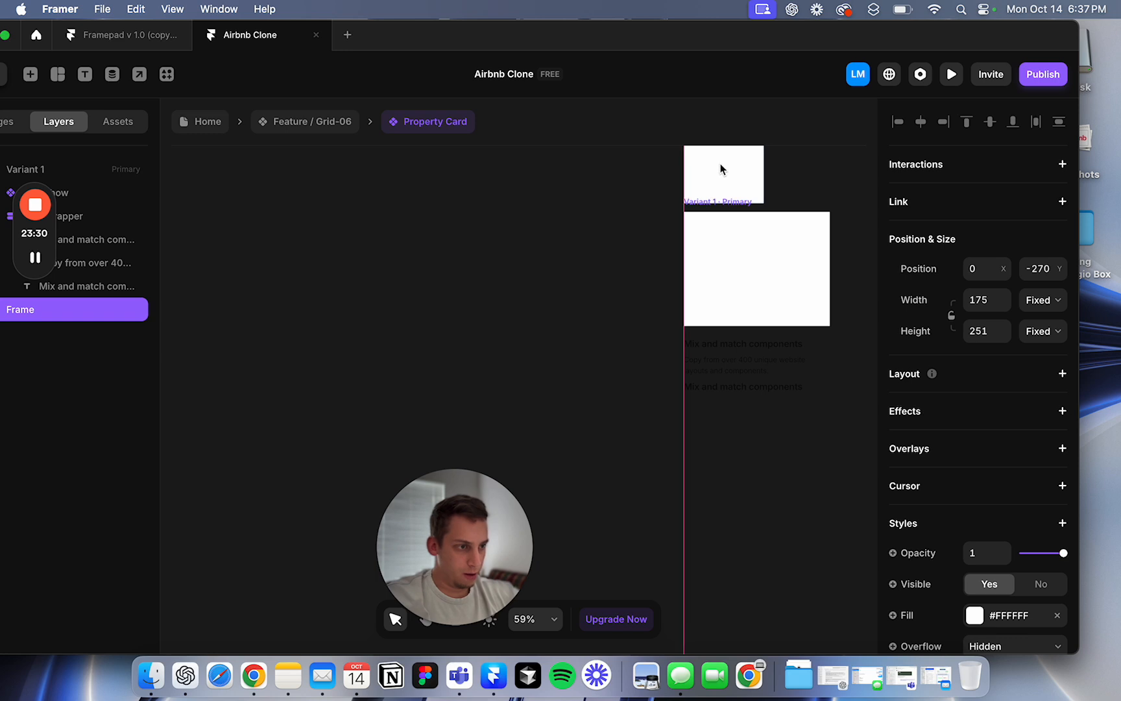
pyautogui.scroll(5, 721, 170)
pyautogui.hscroll(5, 721, 170)
pyautogui.moveTo(654, 245); pyautogui.dragTo(720, 252)
# Step: Move the resized frame down and away from the card and duplicate it into a row of three with 25 px gaps
pyautogui.moveTo(634, 289); pyautogui.dragTo(421, 485)
pyautogui.scroll(-5, 386, 467)
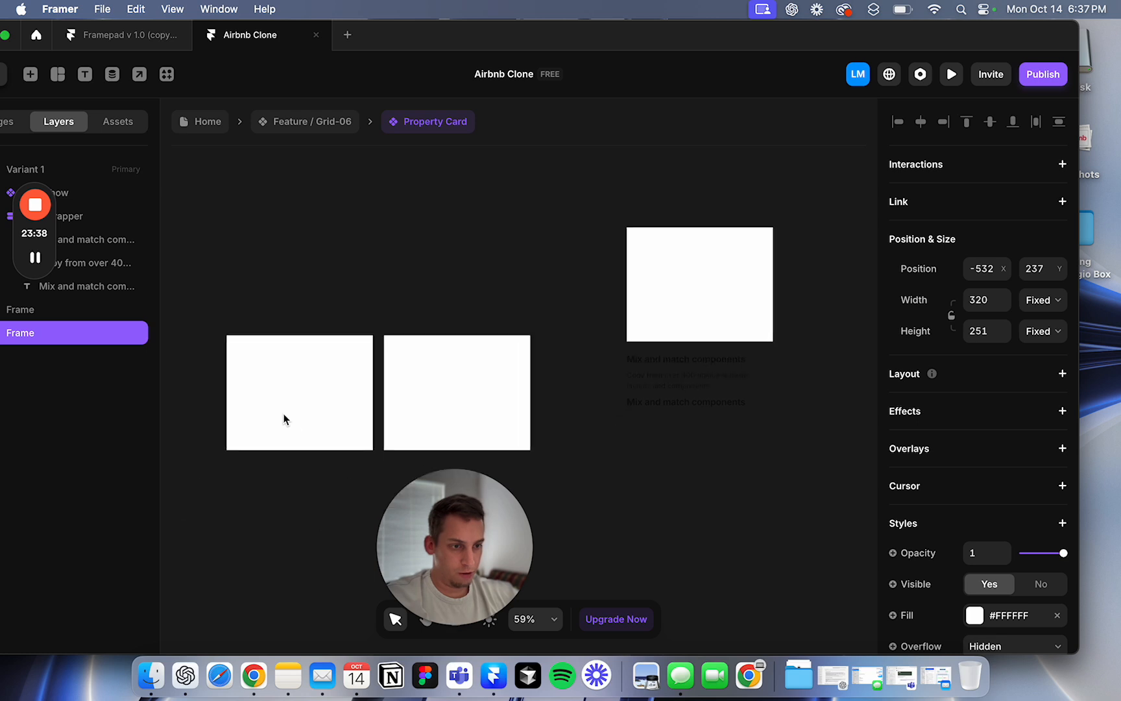
pyautogui.keyDown('shift'); pyautogui.click(365, 358); pyautogui.keyUp('shift')
pyautogui.moveTo(365, 394); pyautogui.dragTo(231, 418)
pyautogui.click(370, 413)
pyautogui.click(308, 410)
pyautogui.press('super+d')
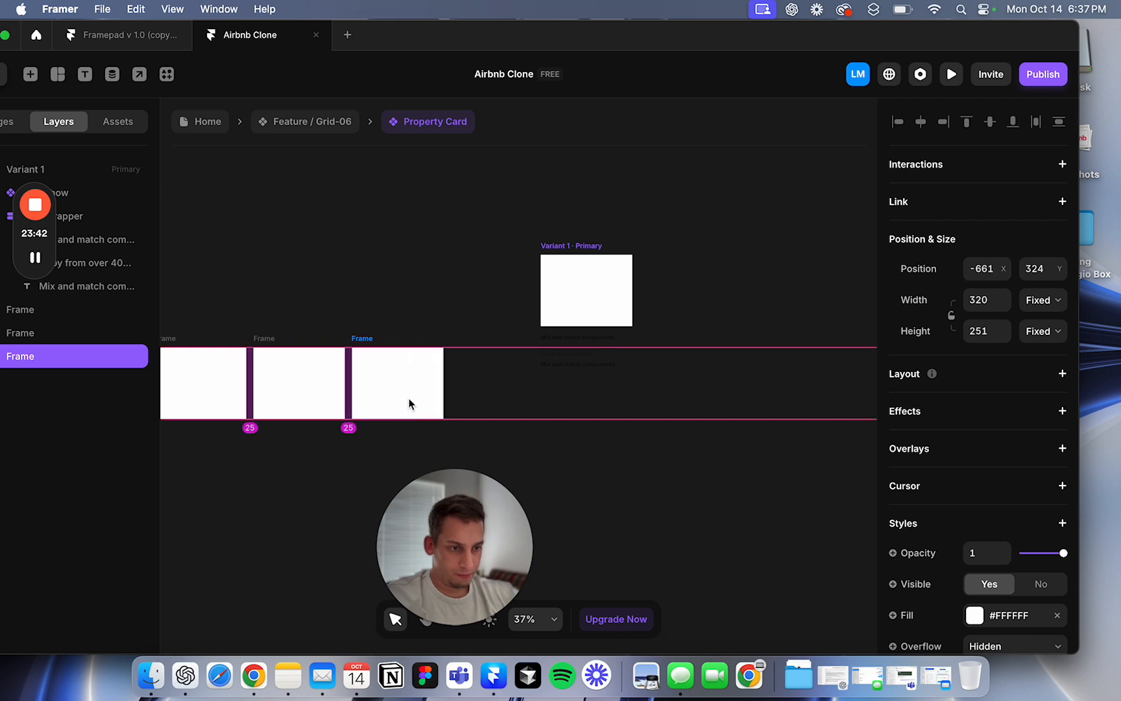
# Step: Place two more copies of the frame in a second row, beneath the first two frames
pyautogui.hscroll(-5, 408, 400)
pyautogui.keyDown('alt'); pyautogui.moveTo(355, 354); pyautogui.dragTo(442, 439); pyautogui.keyUp('alt')
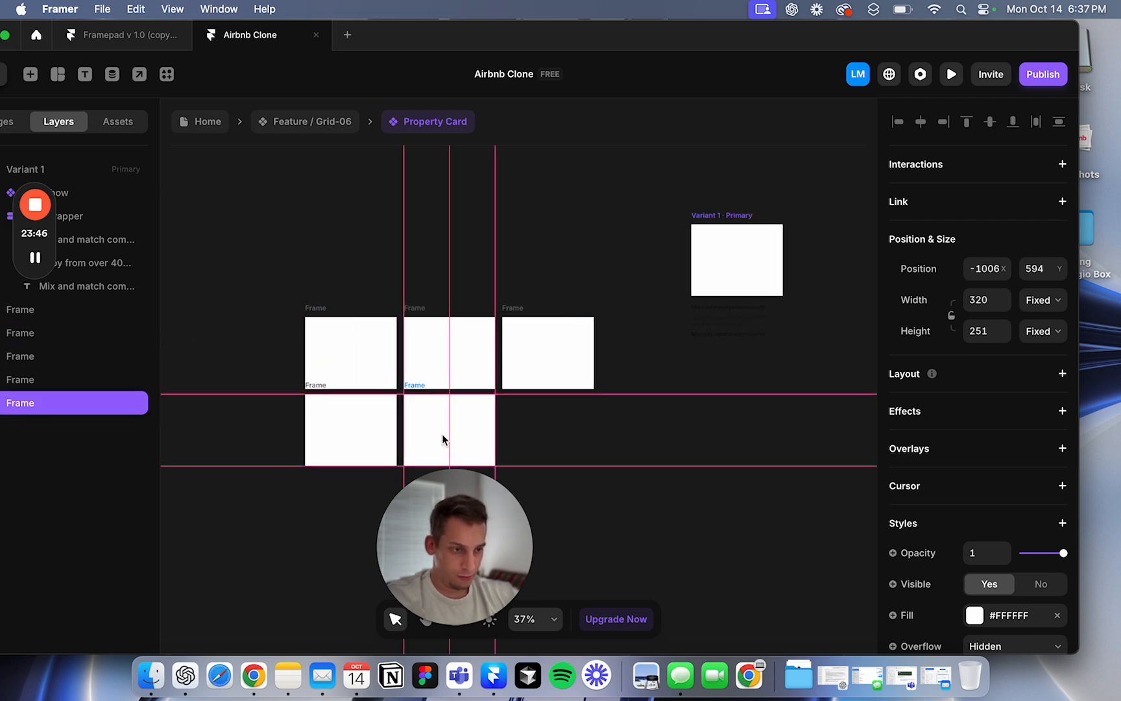
pyautogui.click(578, 430)
# Step: Examine the Slideshow's and the frames' properties for settings that can be turned into component variables
pyautogui.click(718, 255)
pyautogui.scroll(-5, 1003, 479)
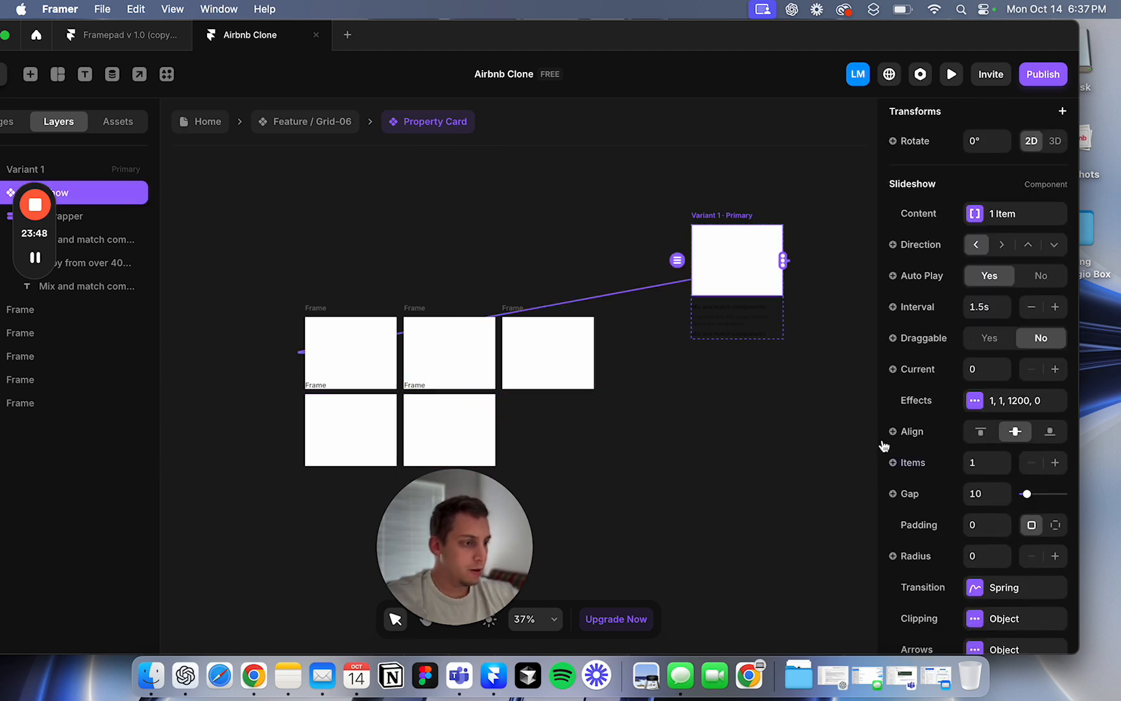
pyautogui.click(551, 360)
pyautogui.click(344, 341)
pyautogui.scroll(-5, 909, 435)
pyautogui.click(726, 236)
pyautogui.scroll(-1, 971, 407)
pyautogui.scroll(2, 971, 407)
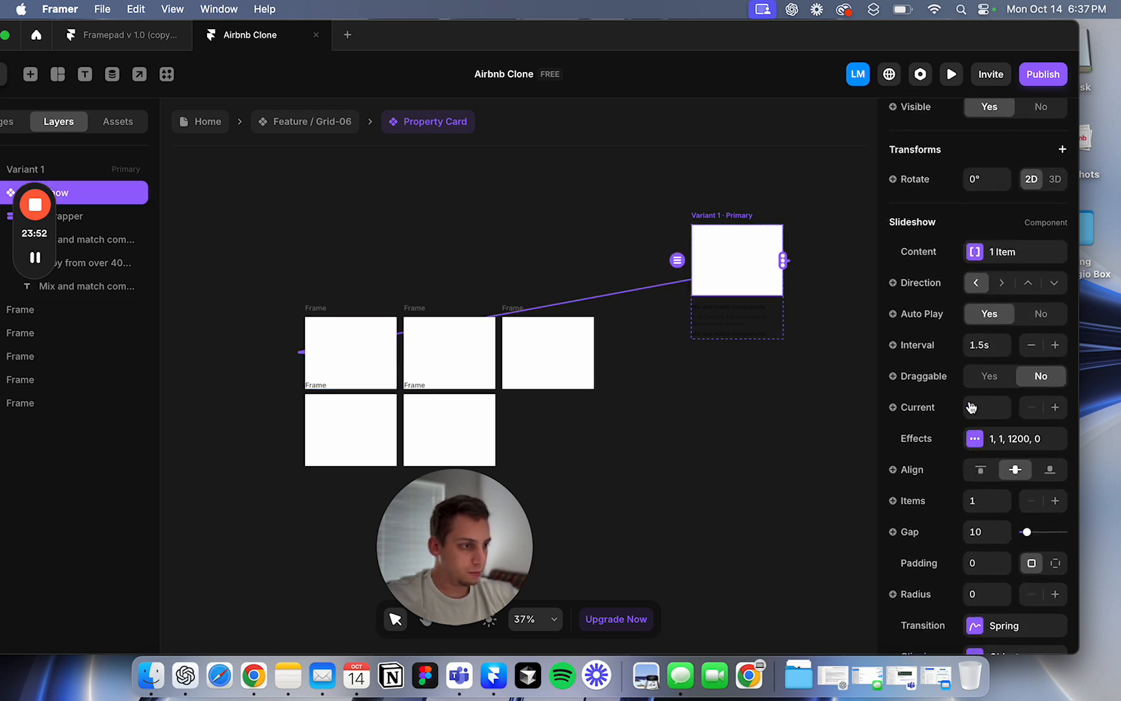
pyautogui.click(893, 283)
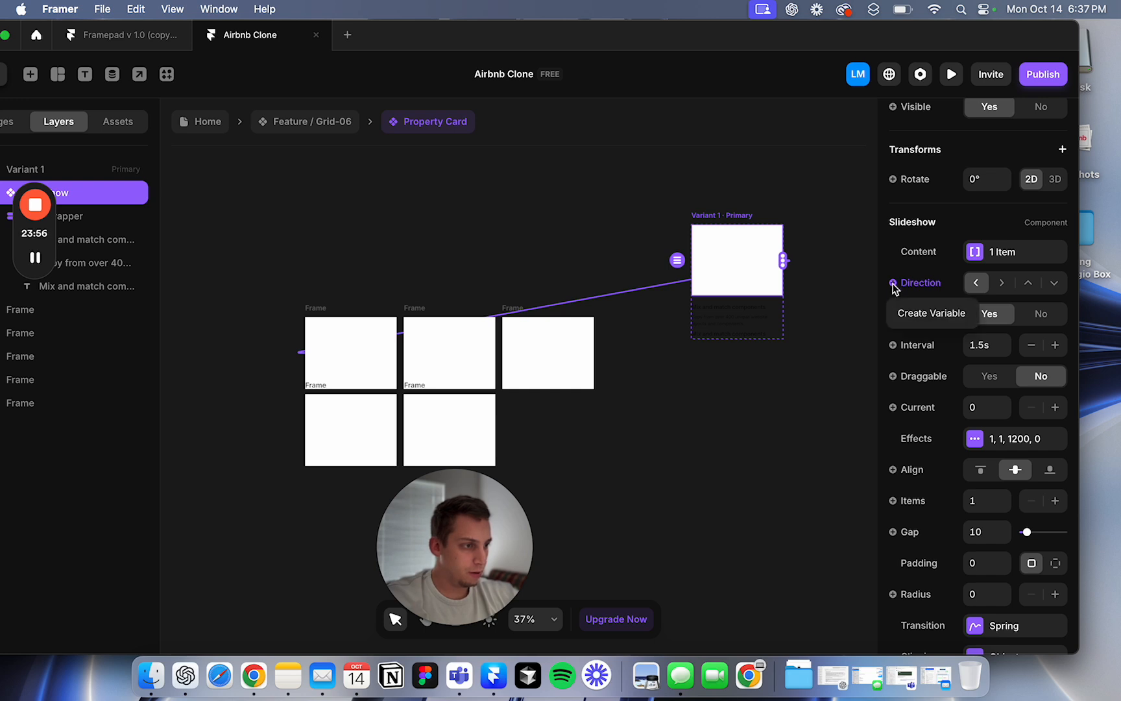
pyautogui.click(917, 271)
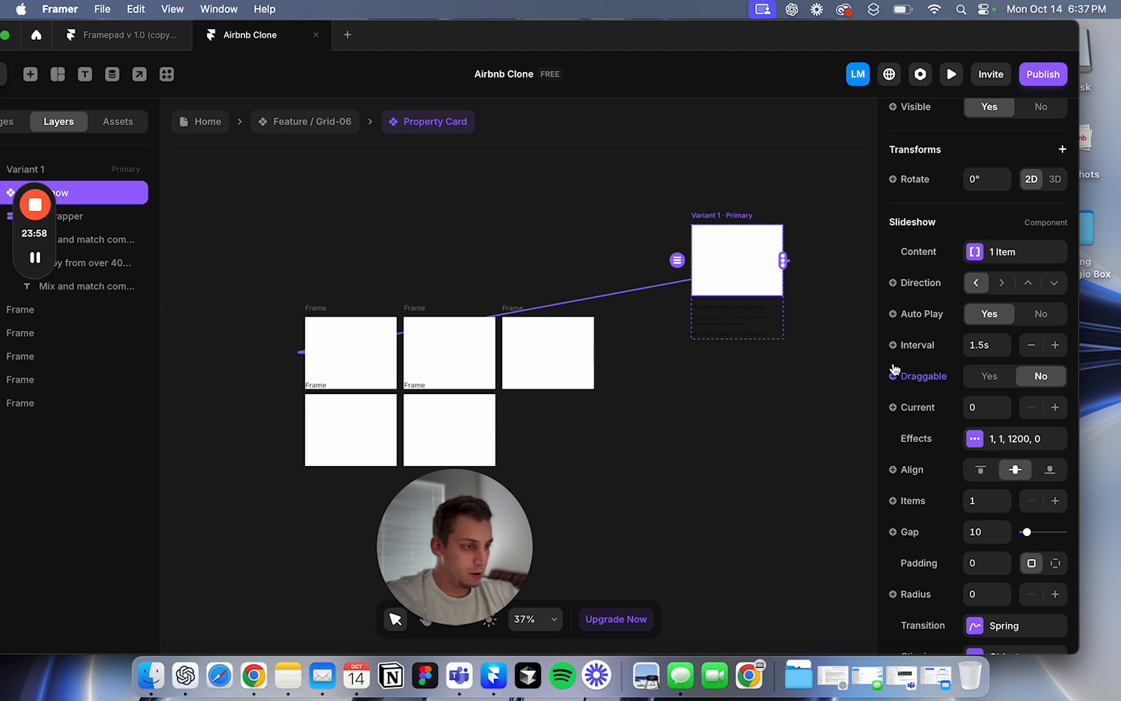
pyautogui.scroll(-5, 889, 328)
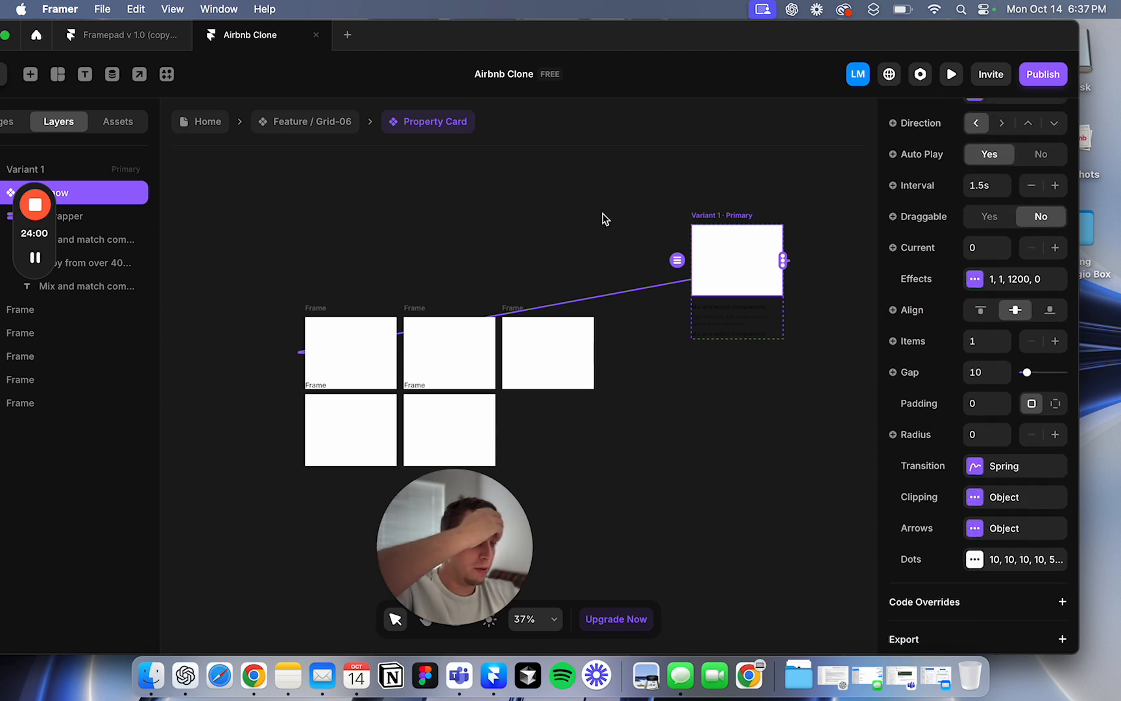
# Step: Check the Property Card instance's properties in the Feature / Grid-06 component, and reopen the card component
pyautogui.click(299, 123)
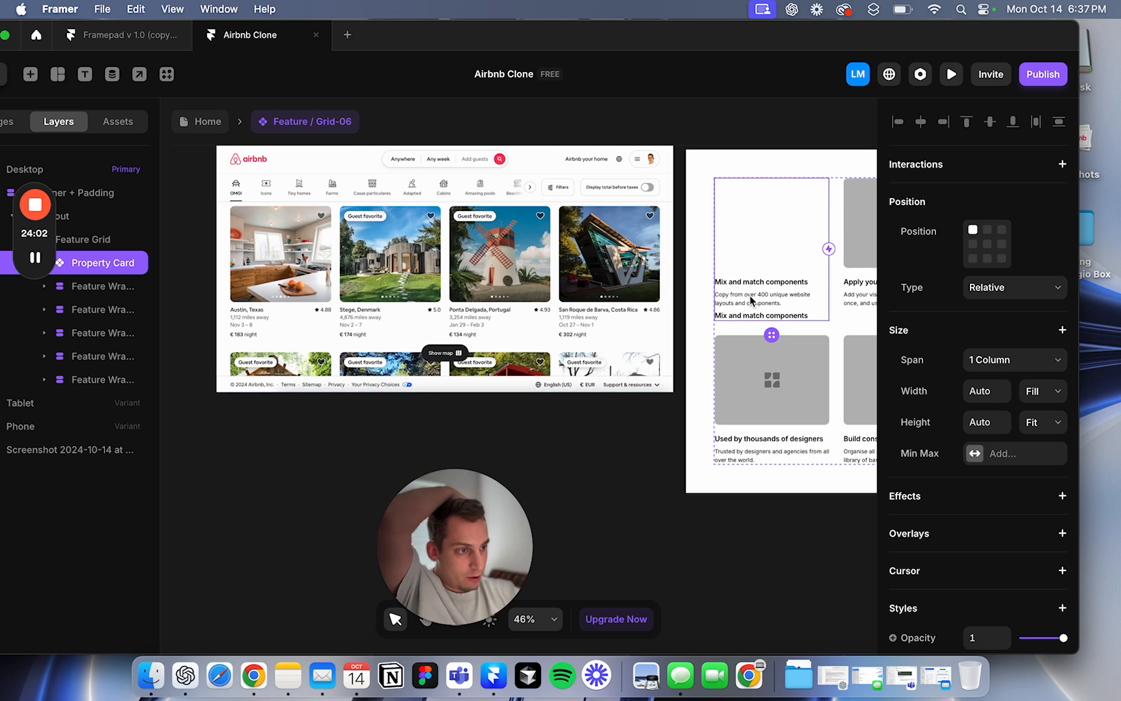
pyautogui.scroll(-8, 966, 480)
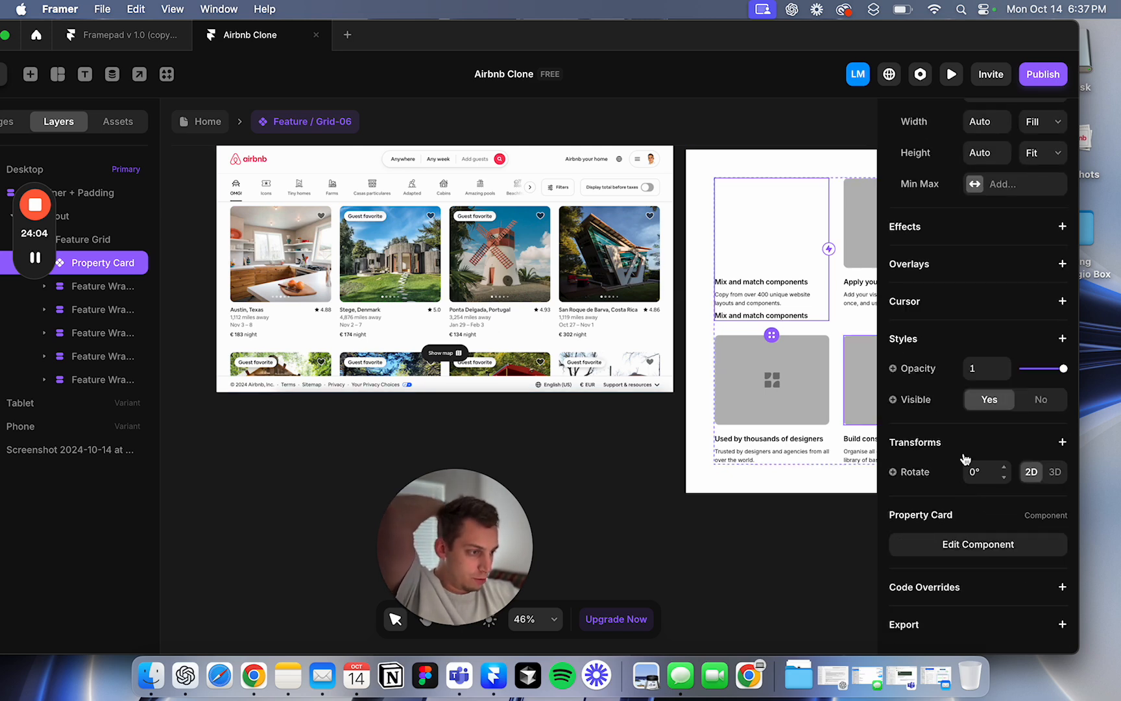
pyautogui.doubleClick(777, 398)
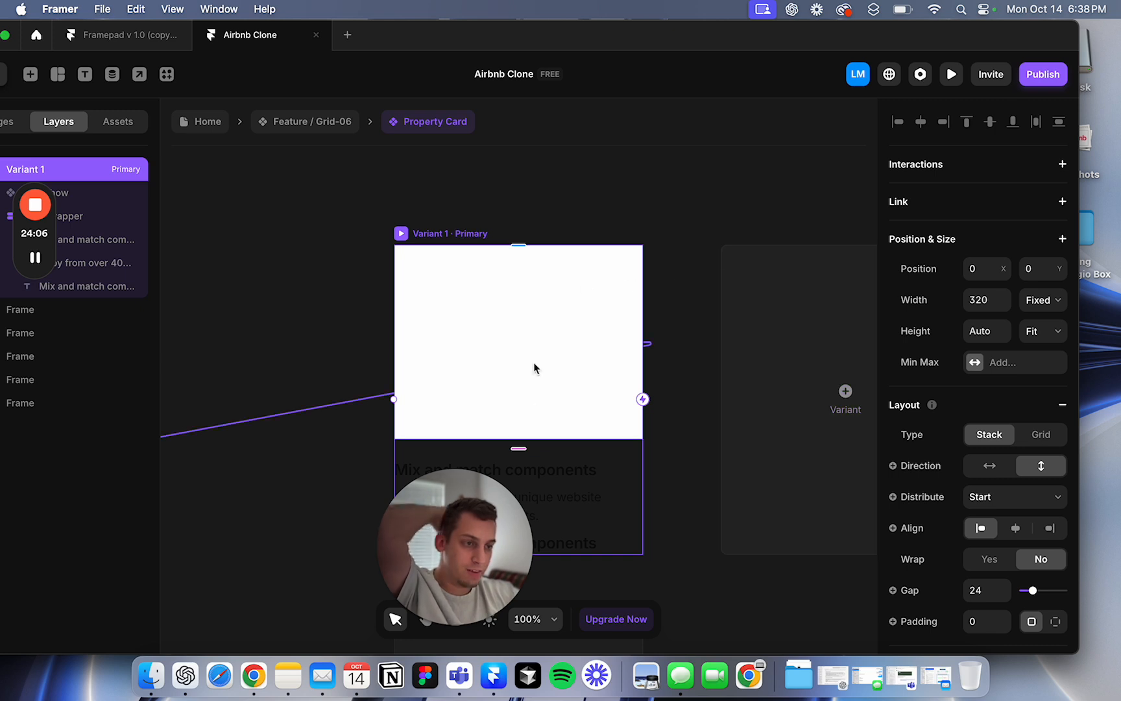
# Step: Examine the Slideshow's content list in the Property Card and the frame assigned to it
pyautogui.click(500, 345)
pyautogui.scroll(-3, 499, 345)
pyautogui.scroll(4, 937, 475)
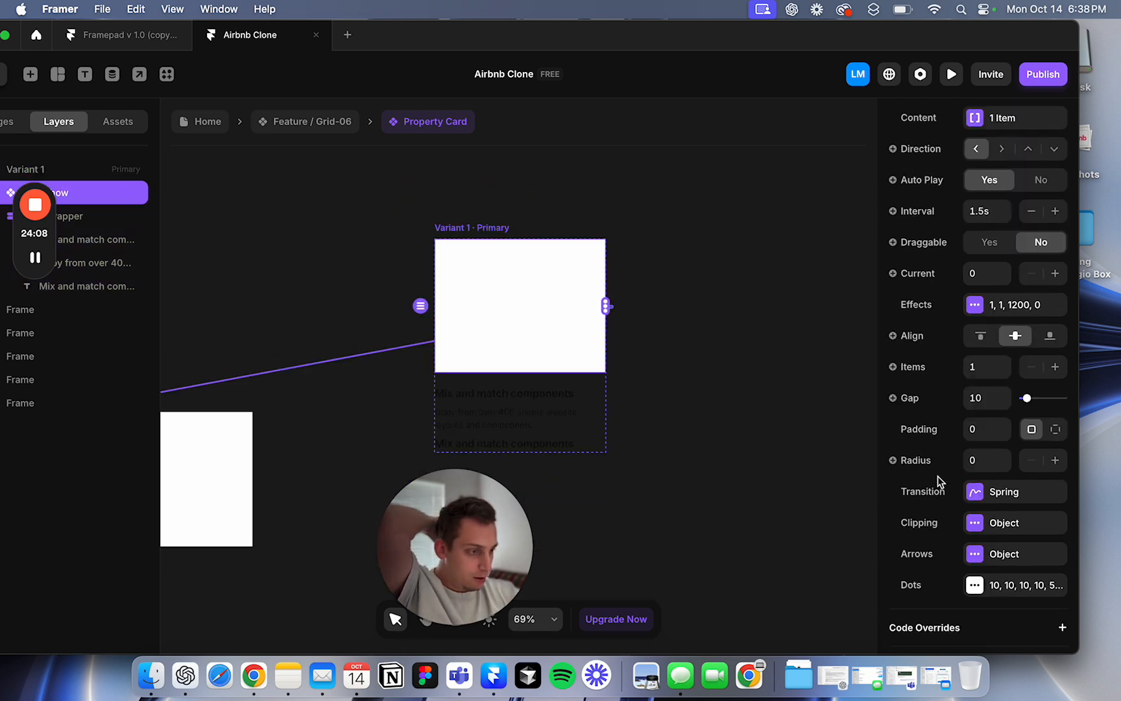
pyautogui.scroll(1, 937, 480)
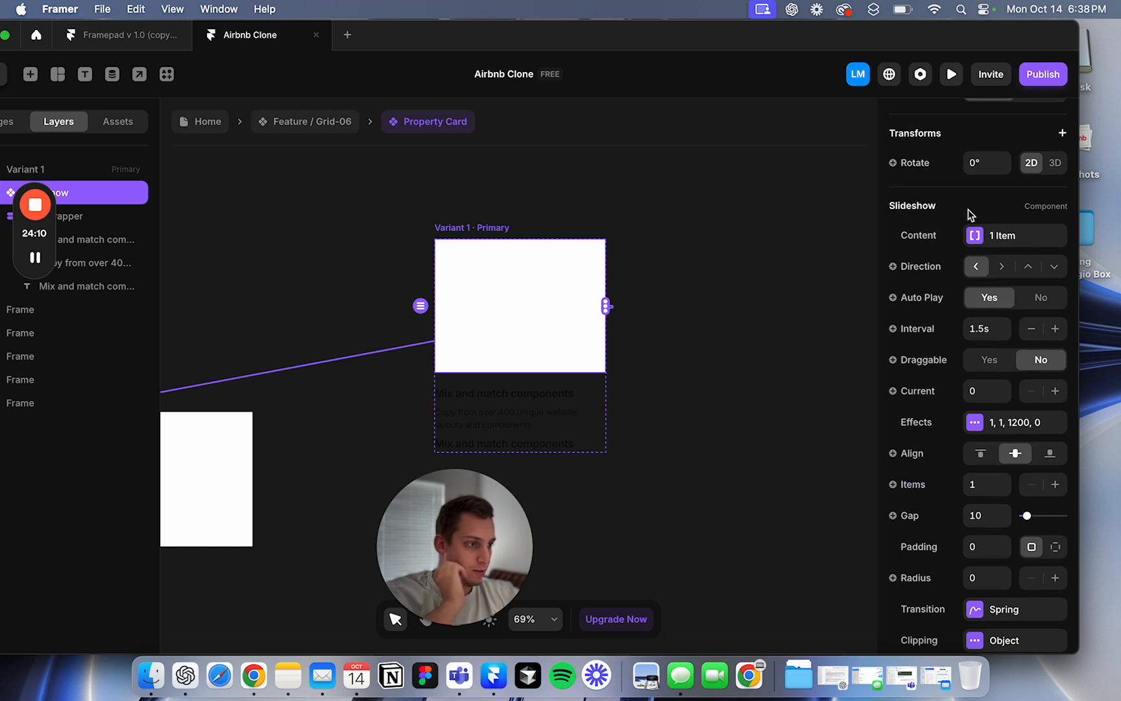
pyautogui.click(977, 237)
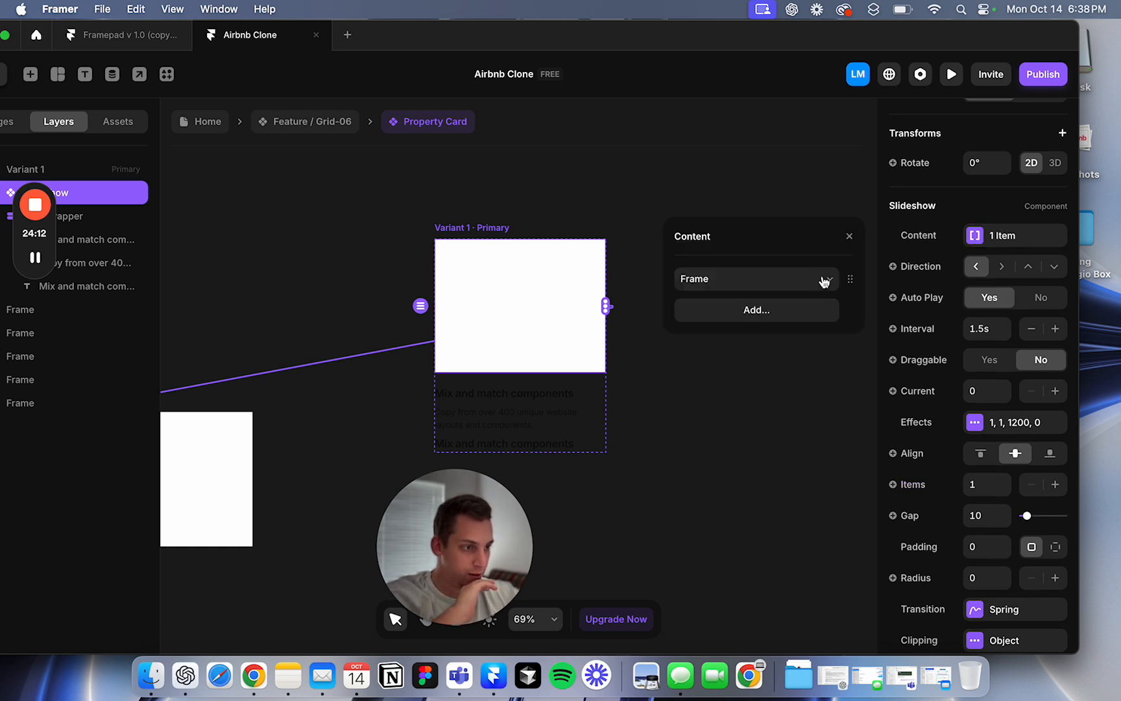
pyautogui.click(837, 285)
pyautogui.click(841, 183)
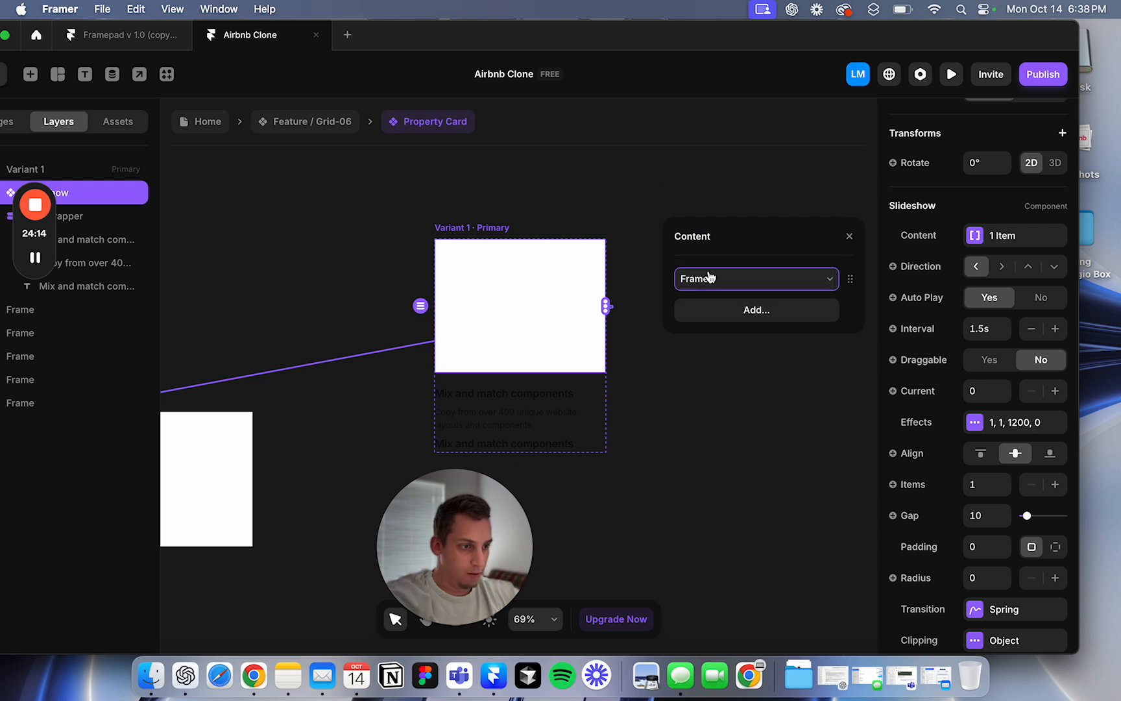
# Step: Create an image variable named IMG 1 from the fill of the first frame in the upper row
pyautogui.hscroll(-10, 383, 351)
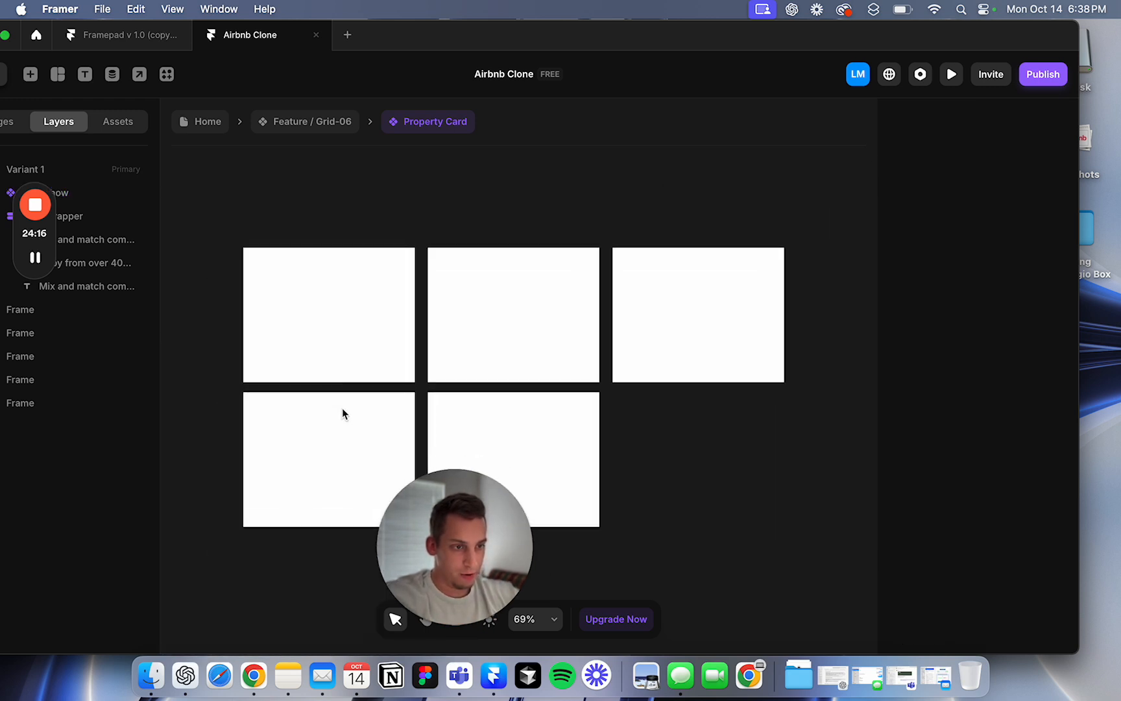
pyautogui.click(327, 333)
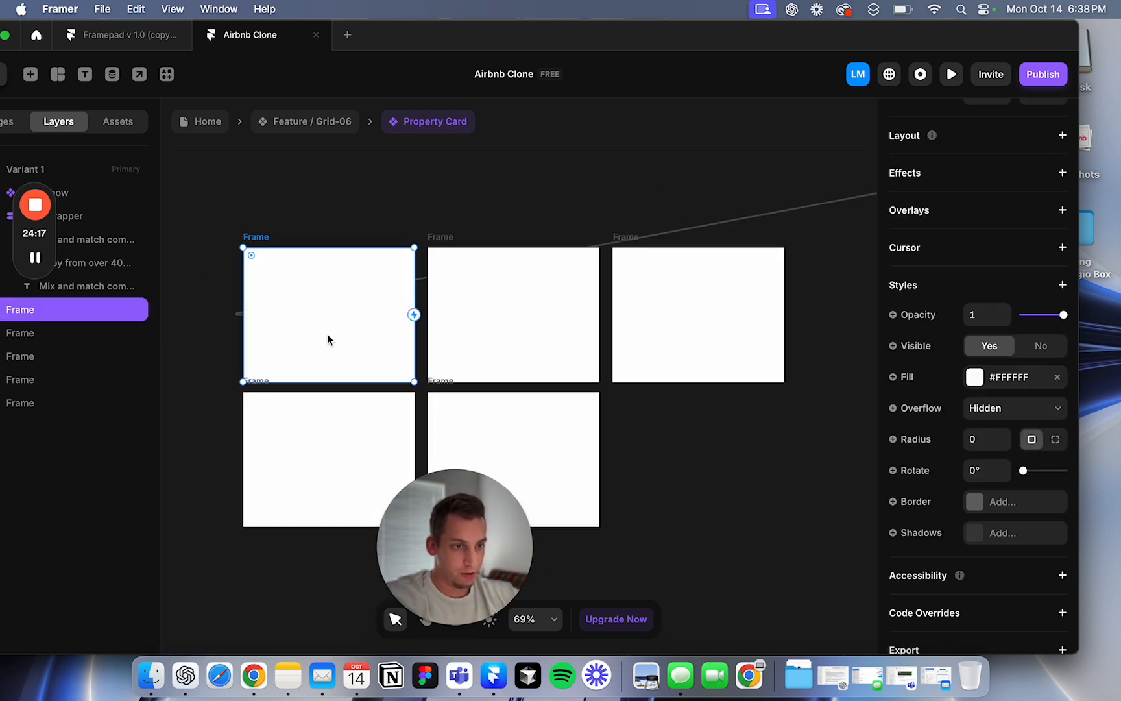
pyautogui.click(893, 377)
pyautogui.moveTo(899, 406)
pyautogui.click(851, 431)
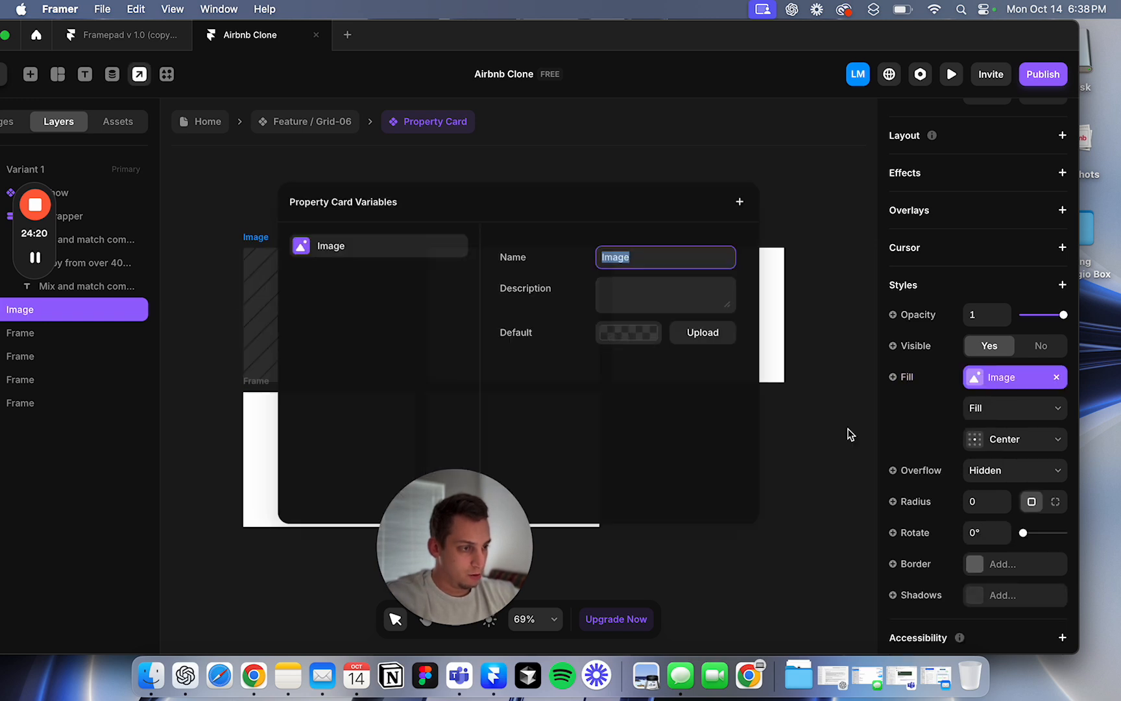
pyautogui.press('BackSpace')
pyautogui.write('IMG 1')
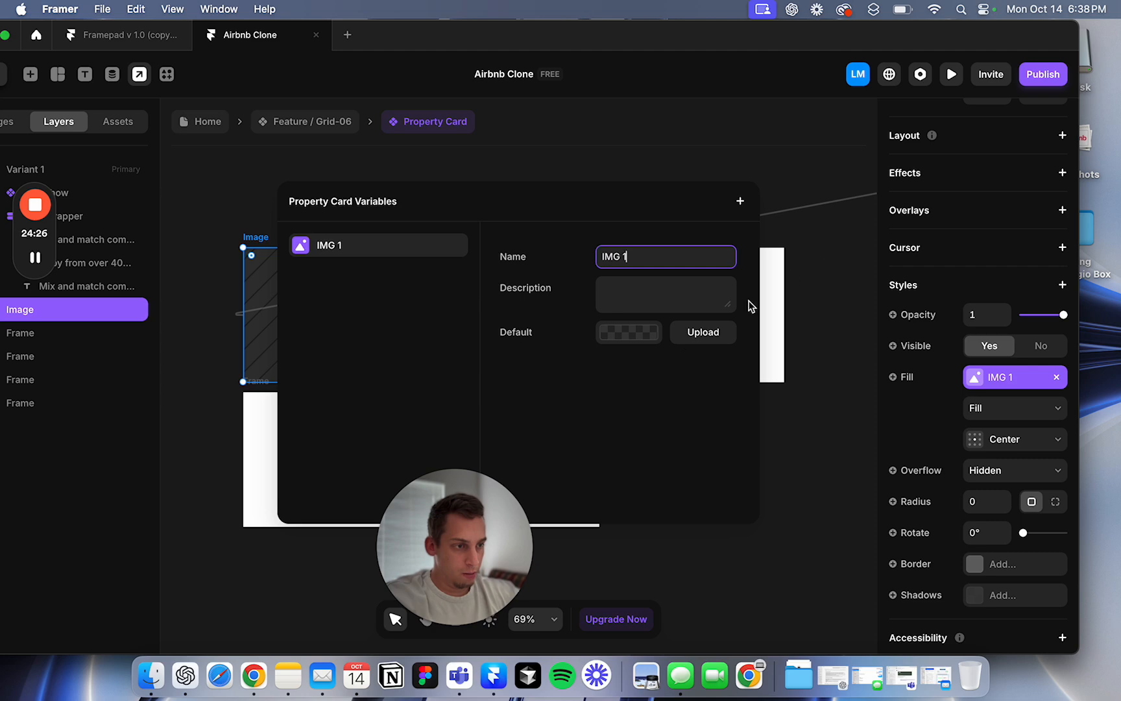
# Step: Give IMG 1 a default Unsplash photo of a white-porched house, found by searching for "house"
pyautogui.click(715, 343)
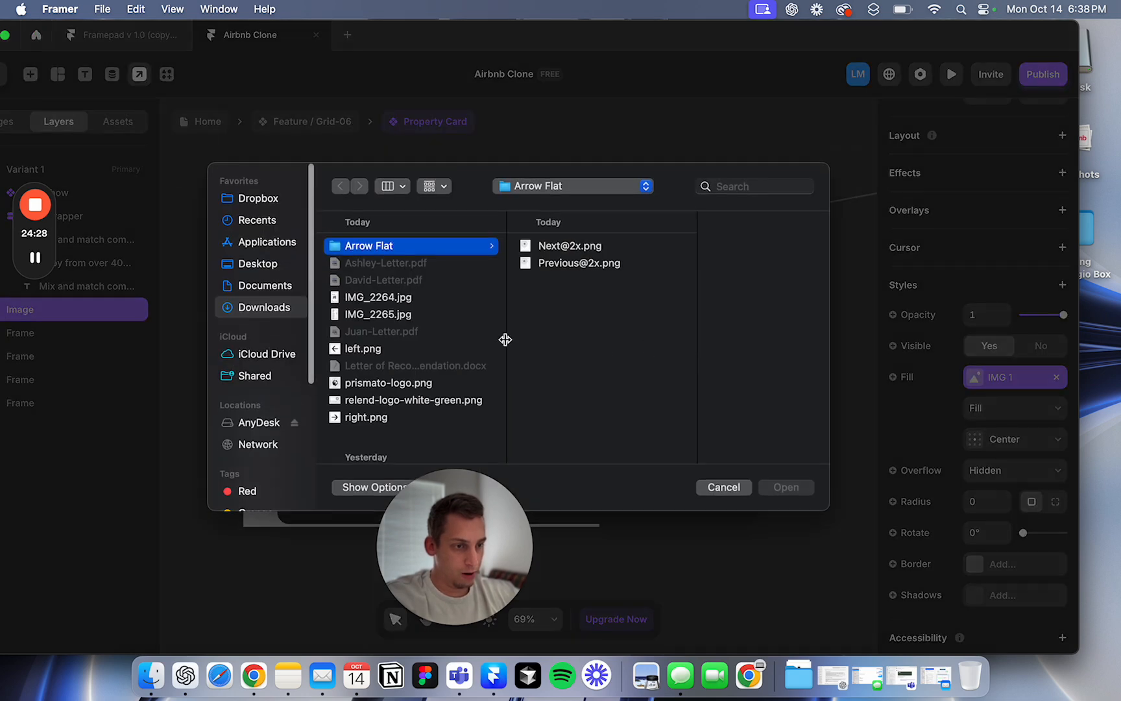
pyautogui.click(722, 487)
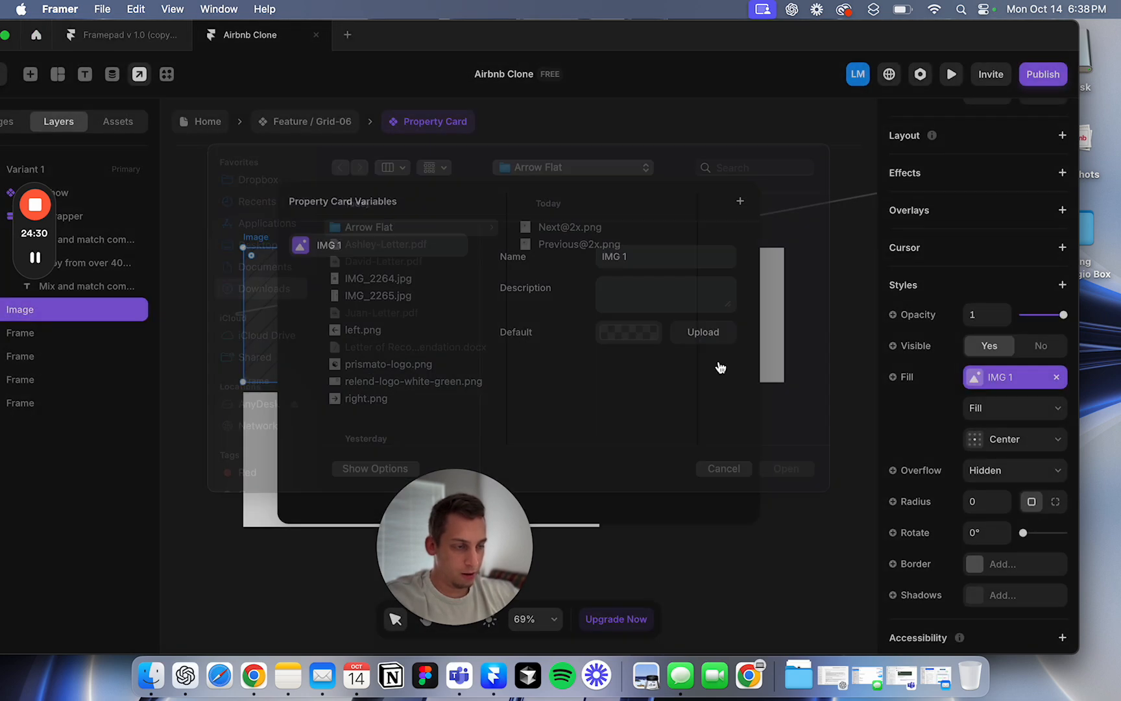
pyautogui.click(627, 338)
pyautogui.click(821, 445)
pyautogui.click(729, 311)
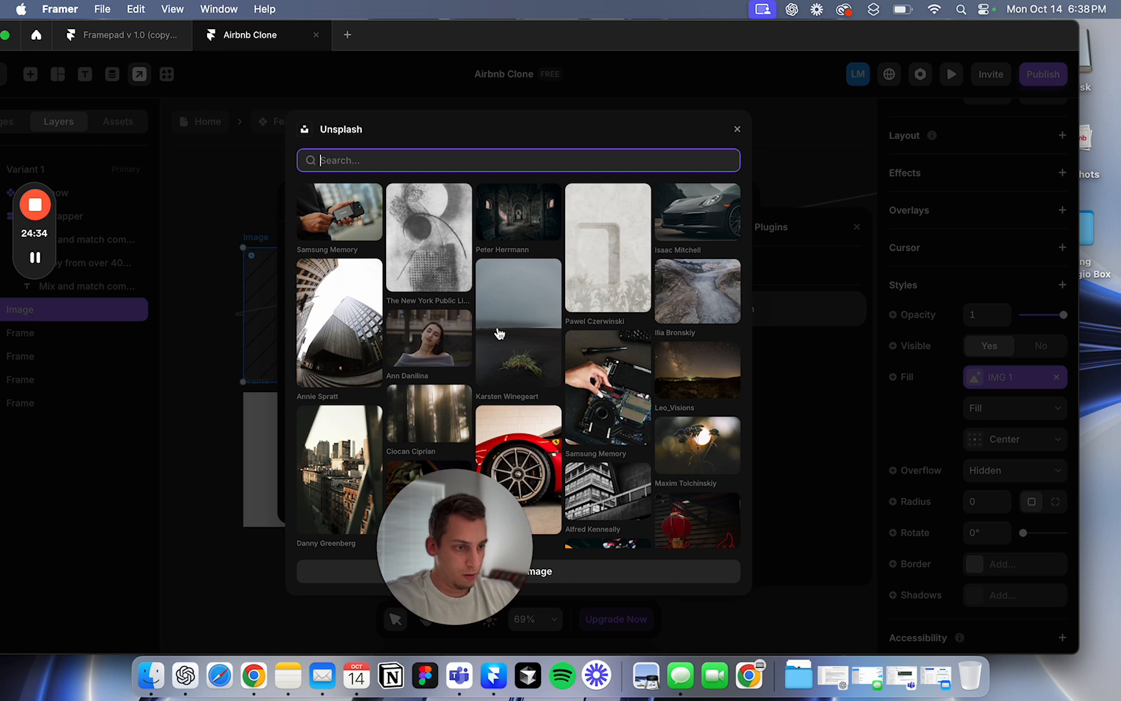
pyautogui.write('house')
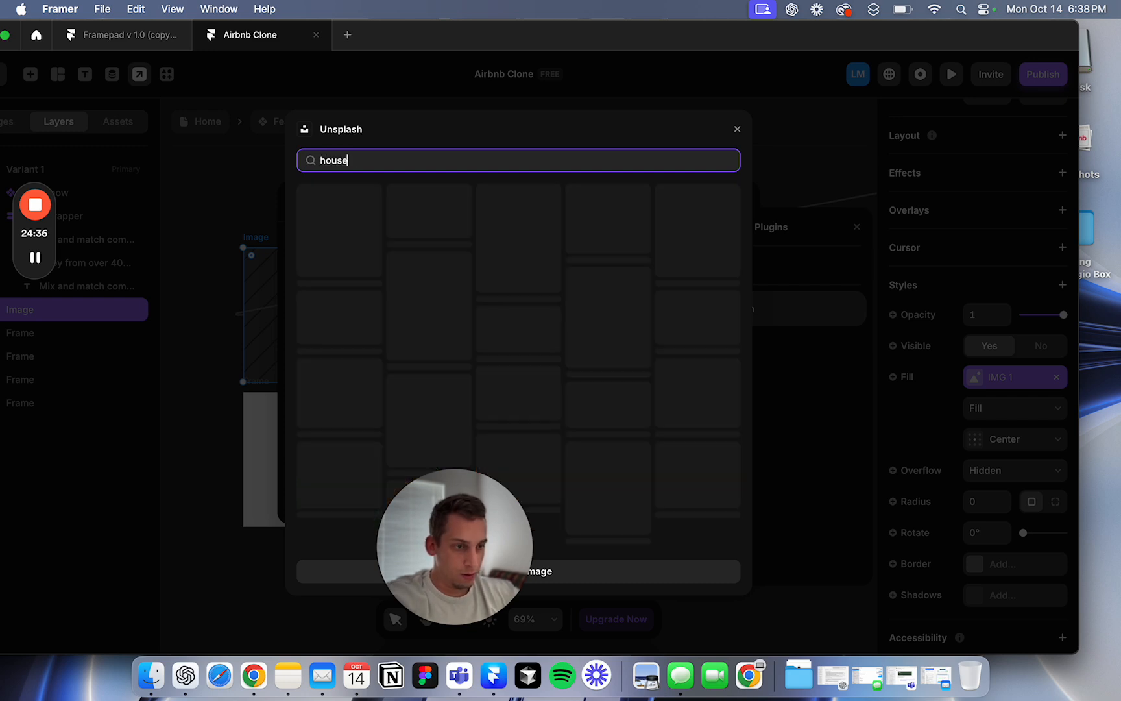
pyautogui.click(421, 232)
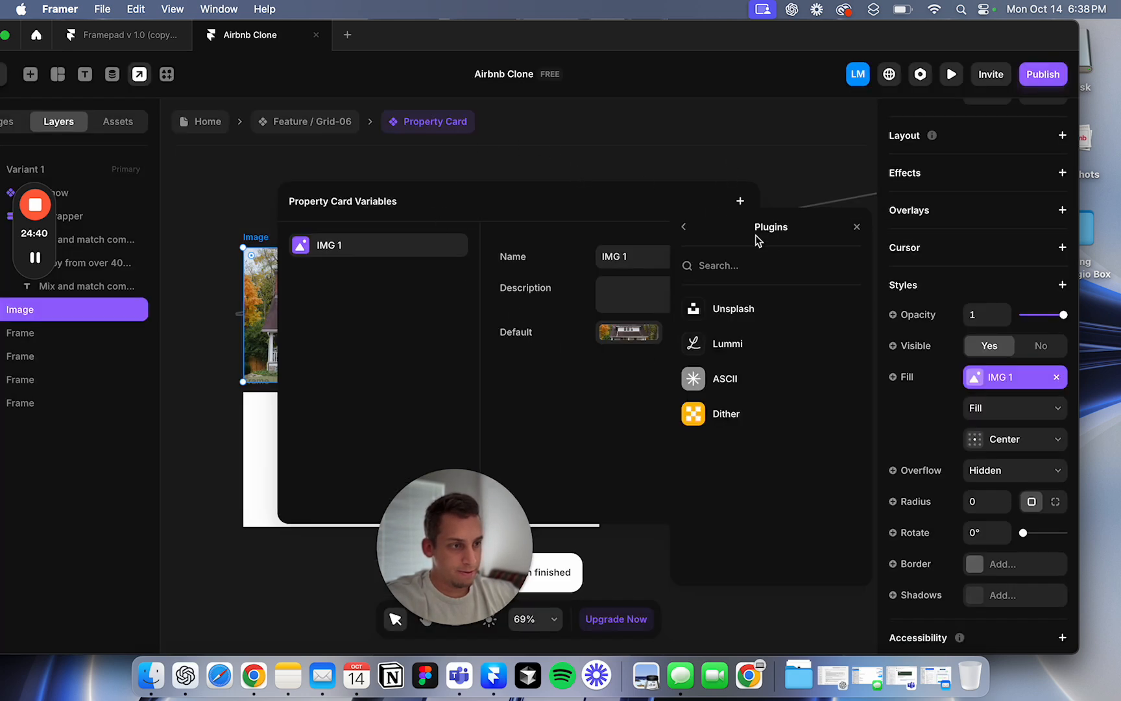
pyautogui.click(855, 229)
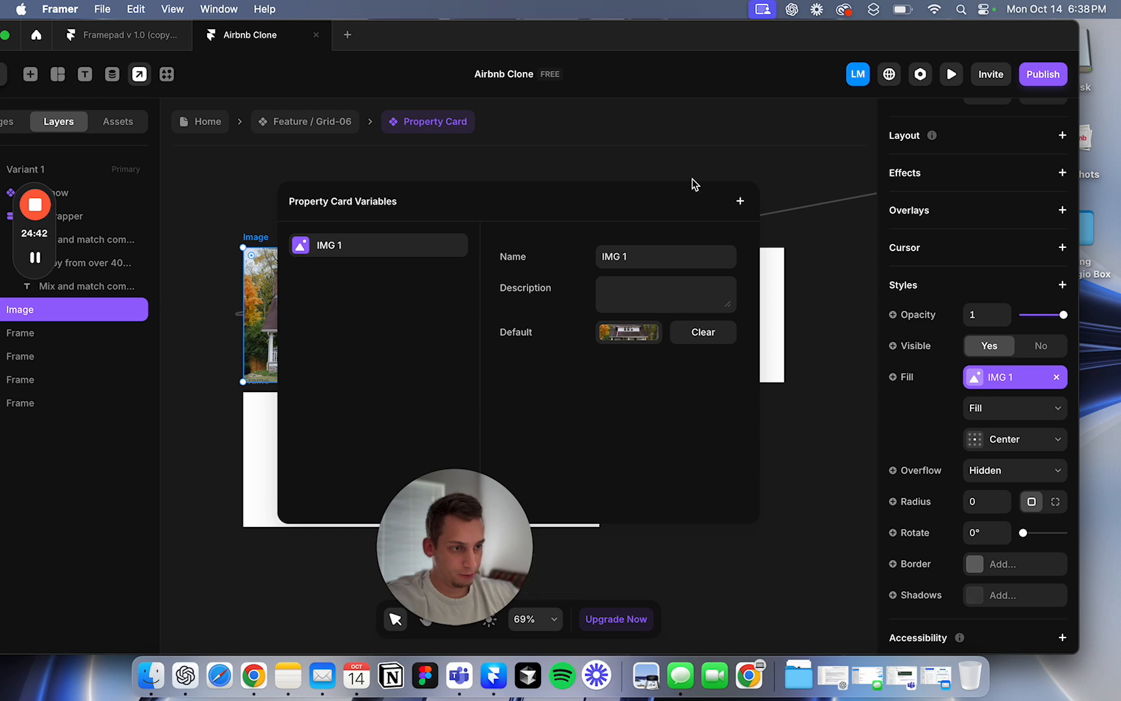
pyautogui.click(693, 181)
# Step: Create an image variable named IMG 2 from the fill of the second frame in the upper row
pyautogui.click(505, 304)
pyautogui.scroll(-4, 991, 444)
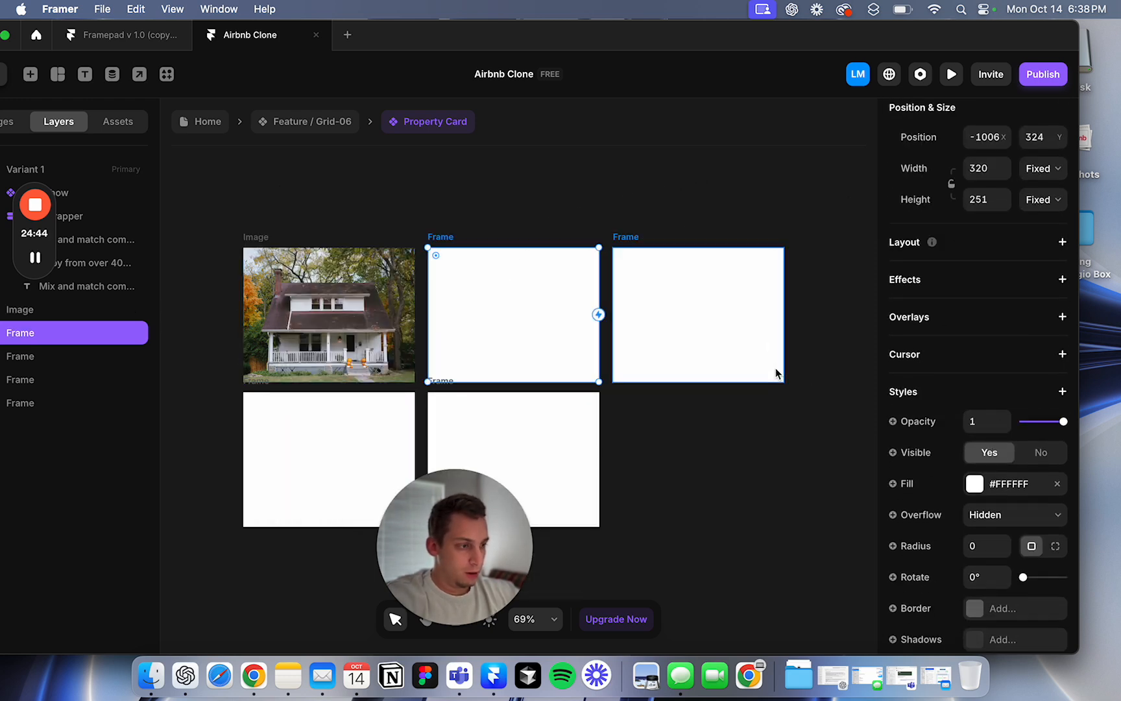
pyautogui.click(896, 486)
pyautogui.moveTo(915, 538)
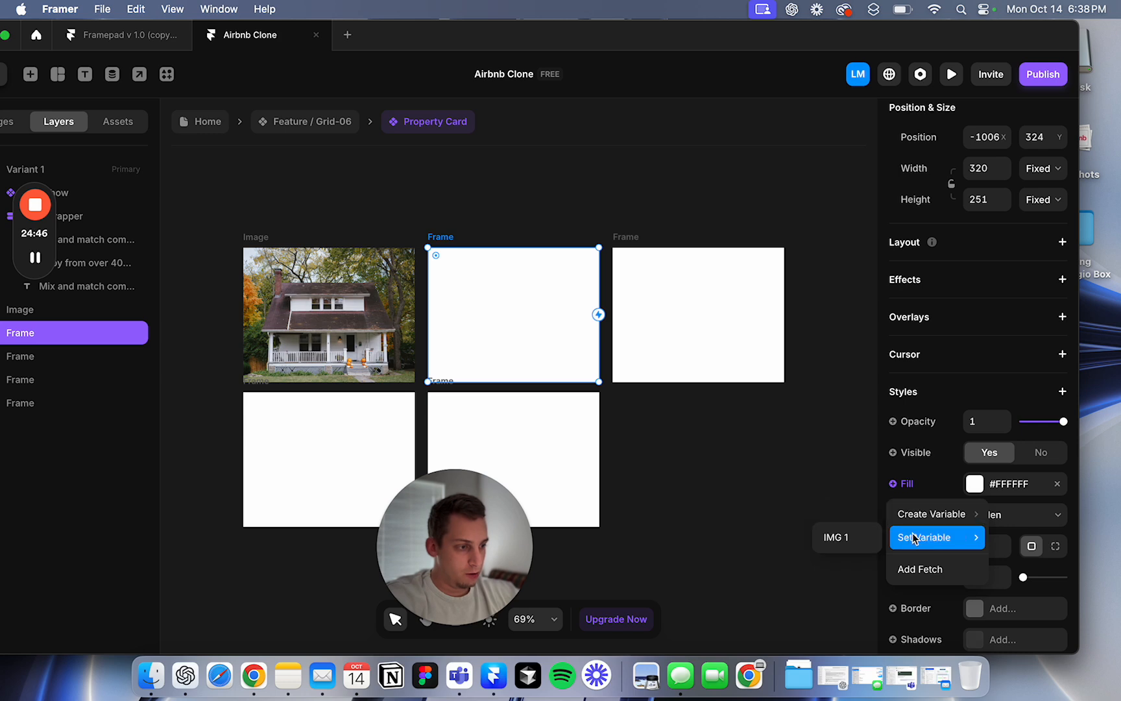
pyautogui.moveTo(928, 514)
pyautogui.click(835, 537)
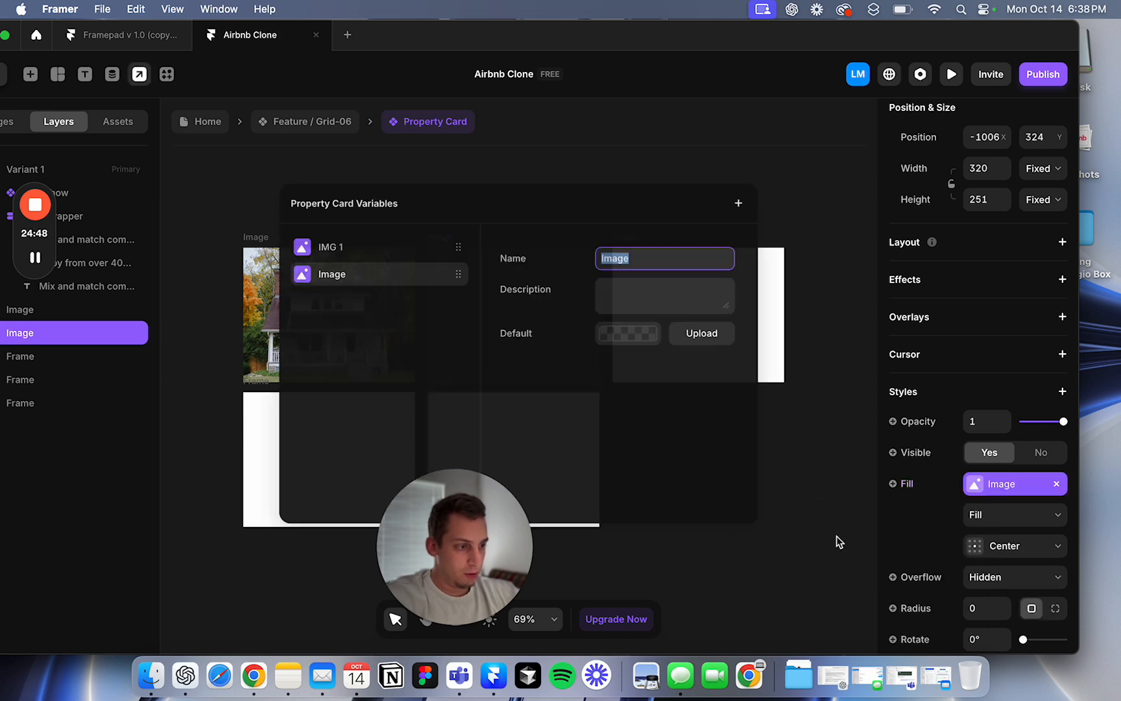
pyautogui.write('IMG 2')
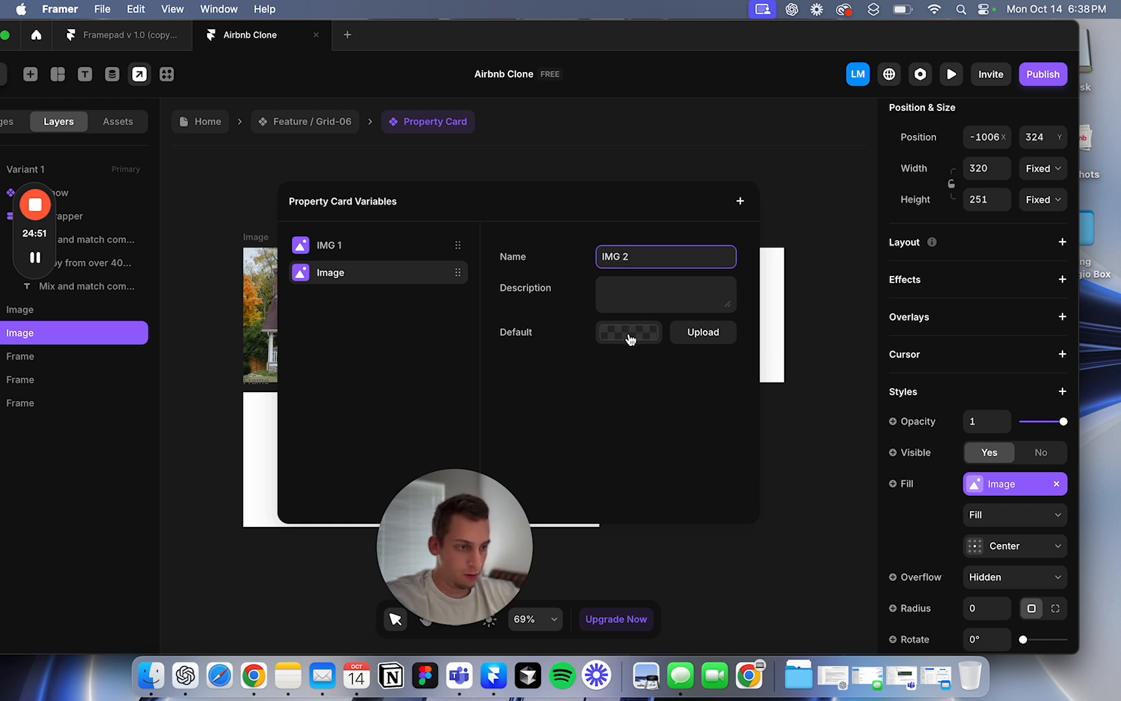
# Step: Give IMG 2 a default Unsplash photo of a white kitchen, found by searching for "kitchen"
pyautogui.click(629, 335)
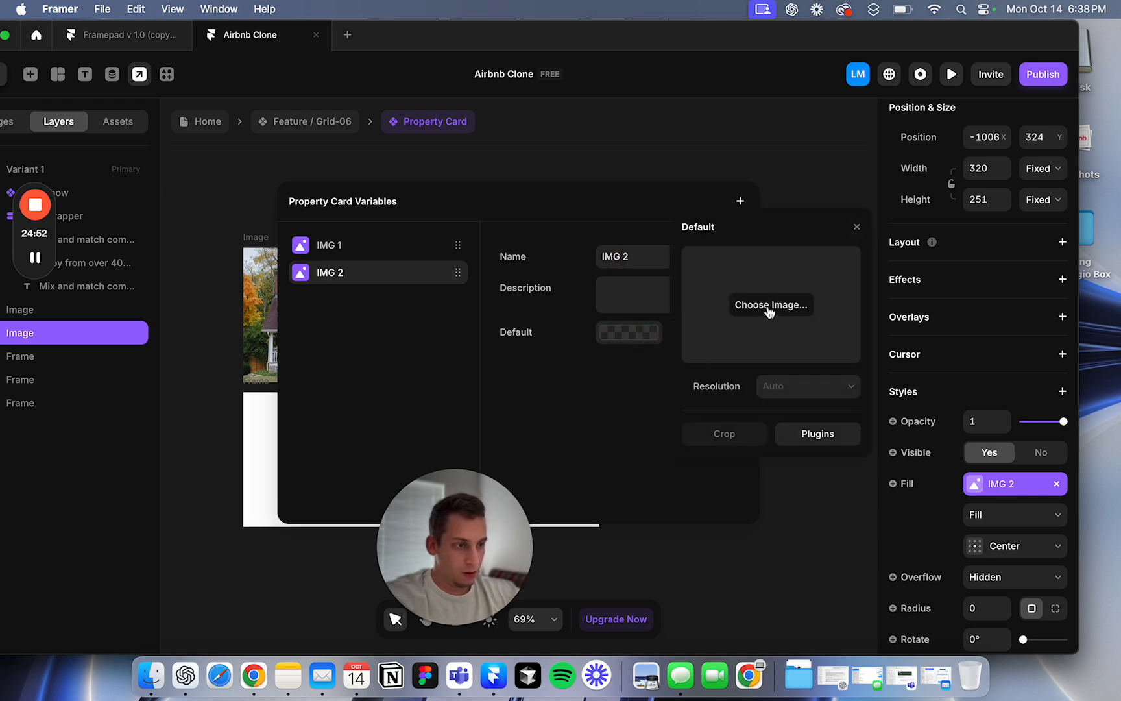
pyautogui.click(793, 429)
pyautogui.click(747, 310)
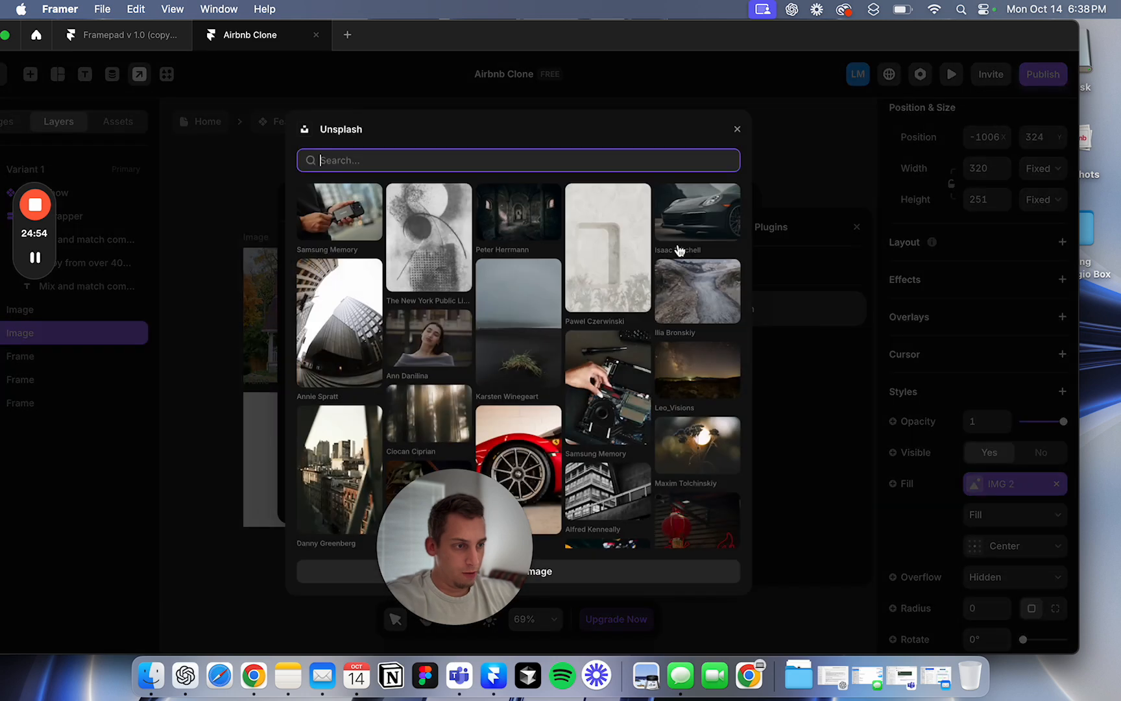
pyautogui.write('kitchen')
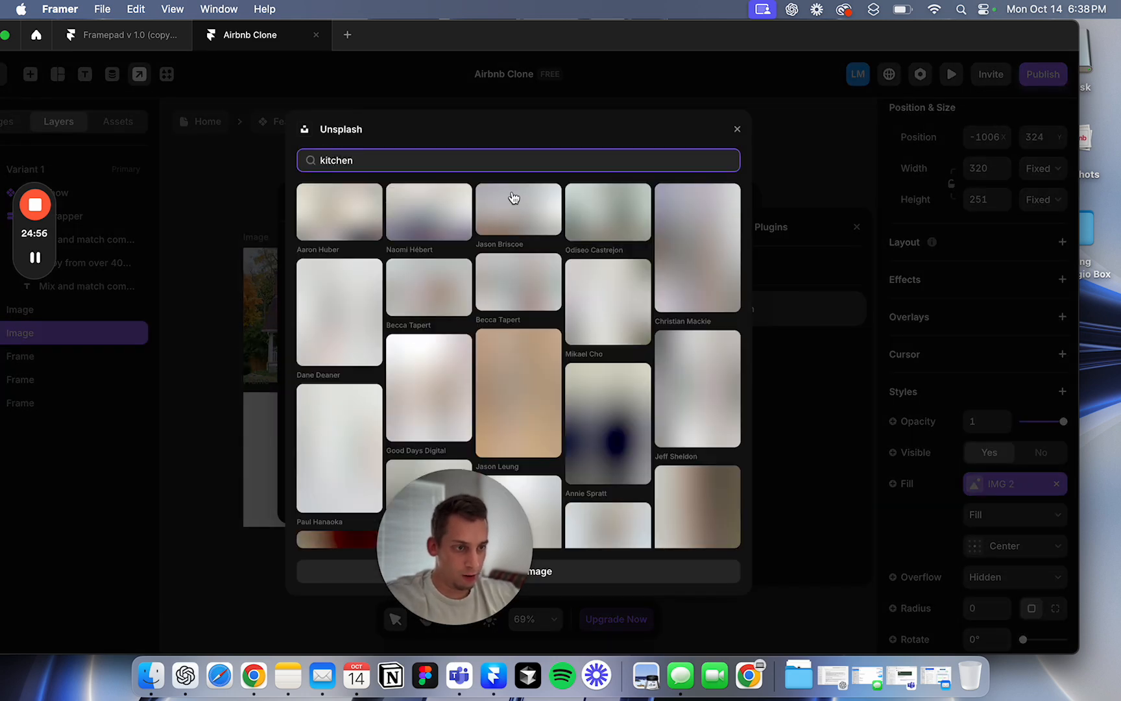
pyautogui.click(332, 232)
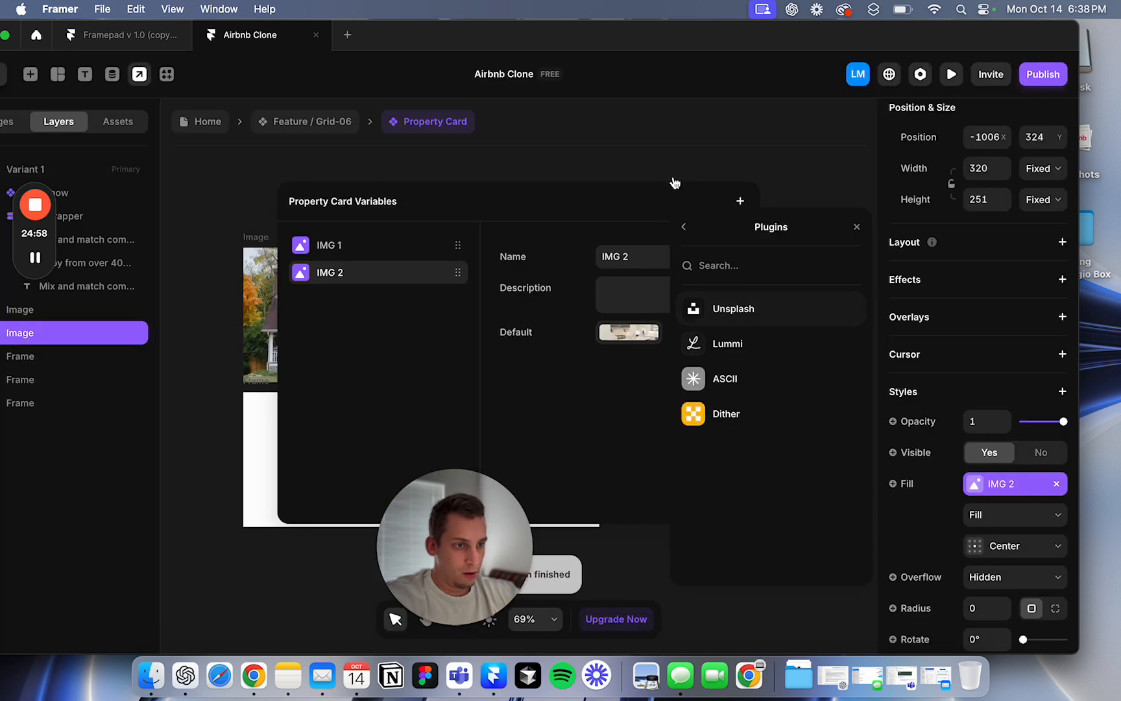
pyautogui.click(828, 193)
pyautogui.click(772, 195)
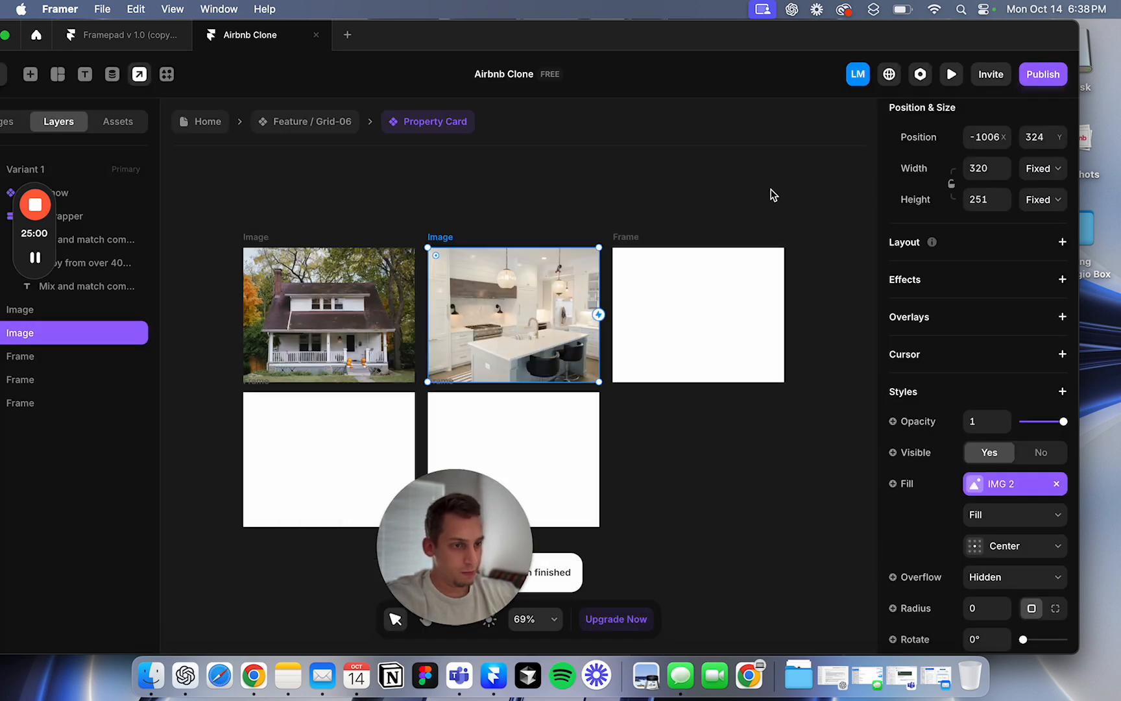
pyautogui.click(681, 315)
pyautogui.scroll(-5, 935, 428)
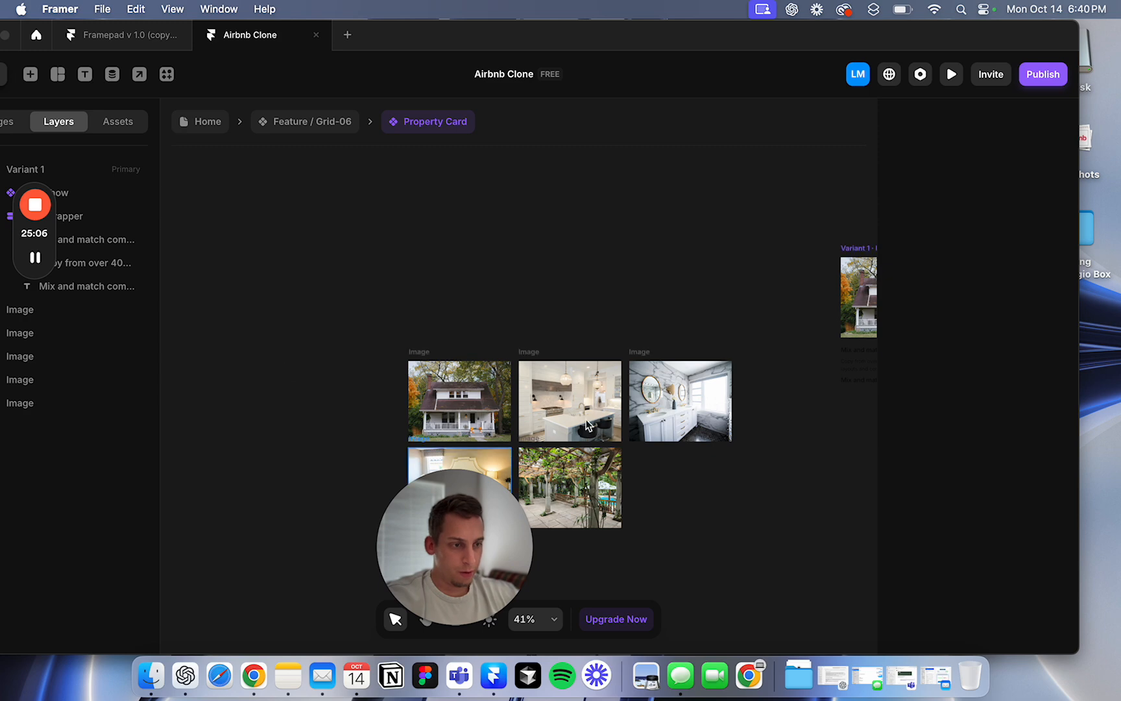
# Step: Connect the kitchen, bathroom, bedroom and garden image frames to the Slideshow as further content items
pyautogui.hscroll(10, 574, 426)
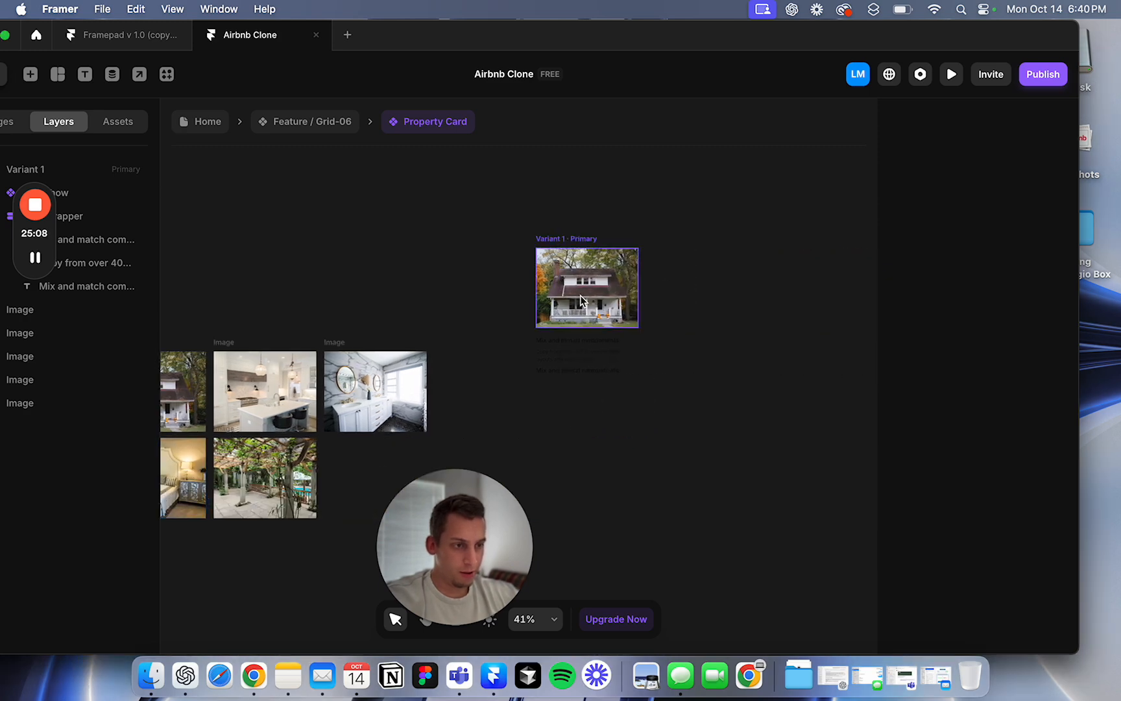
pyautogui.click(583, 294)
pyautogui.hscroll(-5, 554, 343)
pyautogui.scroll(-3, 555, 342)
pyautogui.scroll(3, 662, 224)
pyautogui.hscroll(-1, 662, 223)
pyautogui.moveTo(844, 218); pyautogui.dragTo(351, 342)
pyautogui.moveTo(844, 219); pyautogui.dragTo(520, 326)
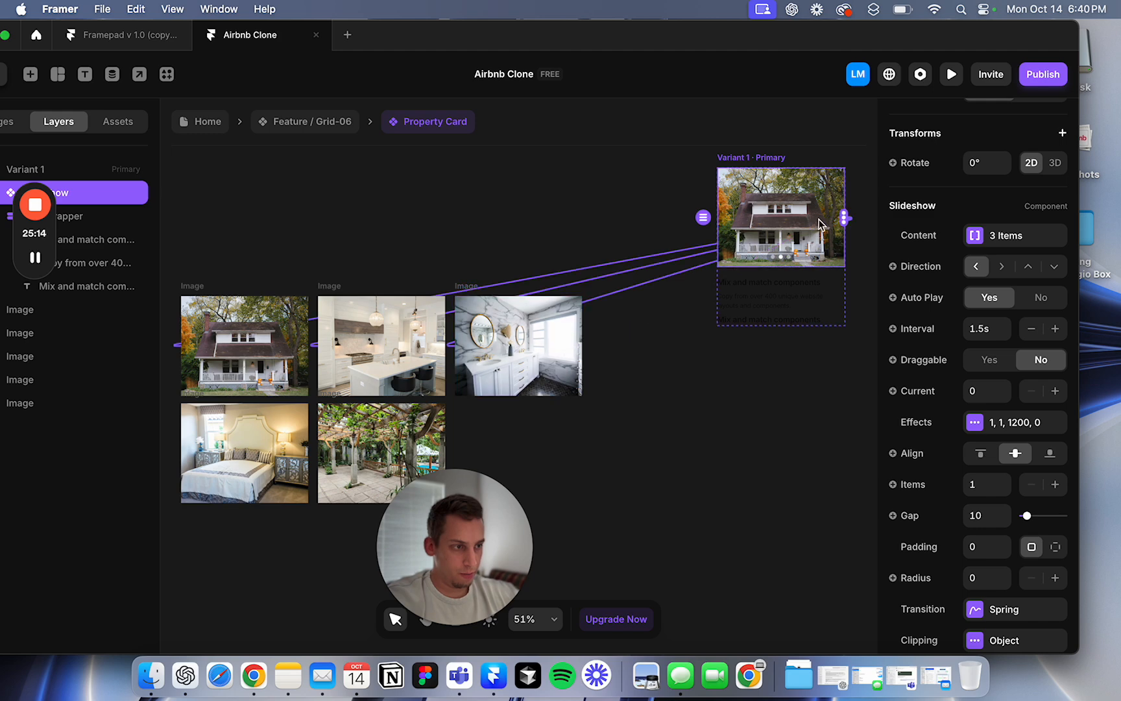
pyautogui.moveTo(844, 219); pyautogui.dragTo(244, 453)
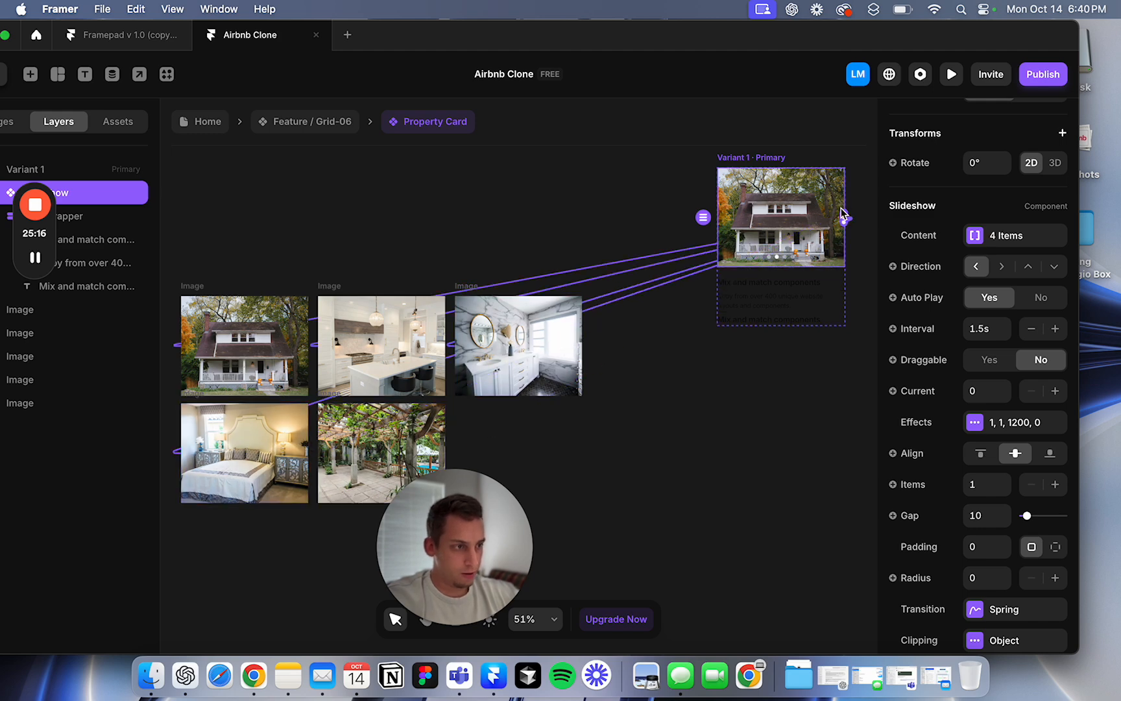
pyautogui.moveTo(844, 219); pyautogui.dragTo(384, 456)
pyautogui.click(553, 218)
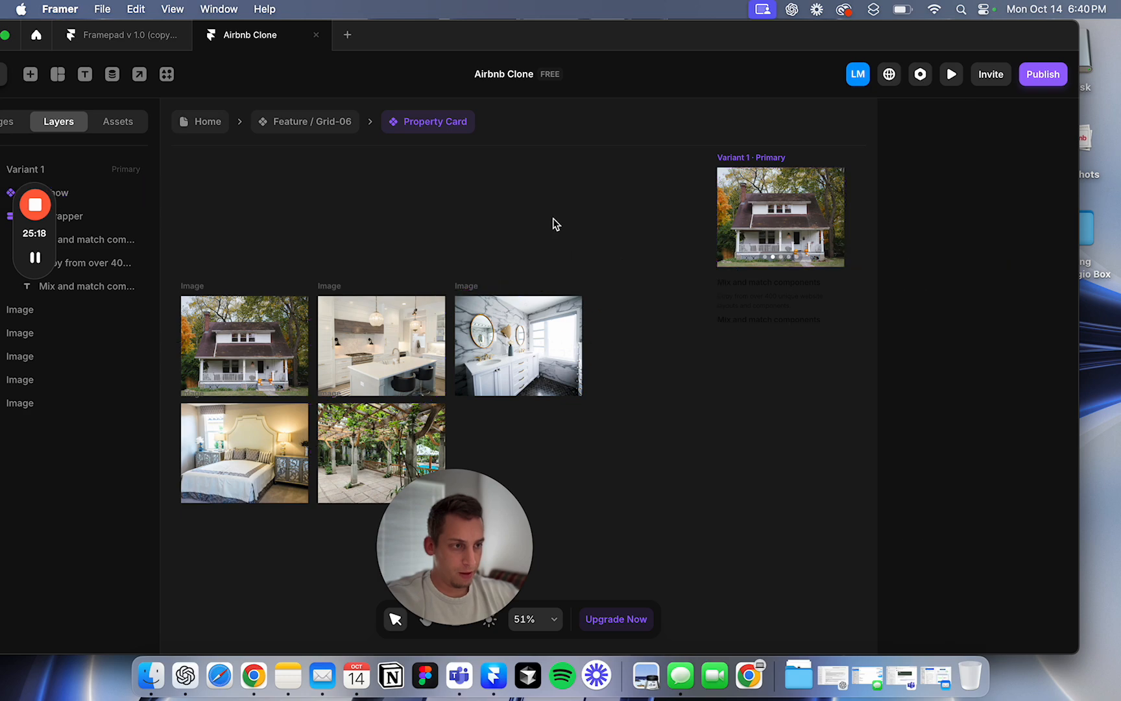
# Step: Compare the Property Card instance in Feature / Grid-06 with the Airbnb reference screenshot, and reopen the card component
pyautogui.click(299, 124)
pyautogui.scroll(5, 201, 404)
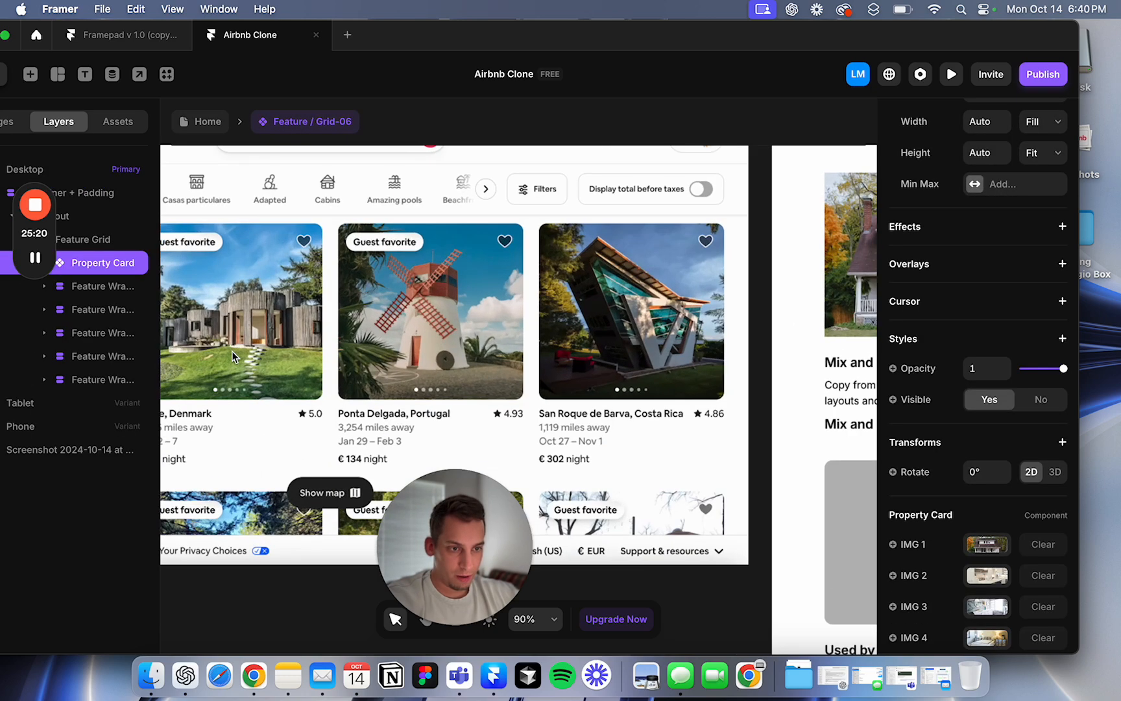
pyautogui.scroll(5, 255, 360)
pyautogui.scroll(-3, 304, 374)
pyautogui.scroll(1, 316, 373)
pyautogui.hscroll(-3, 316, 373)
pyautogui.doubleClick(456, 300)
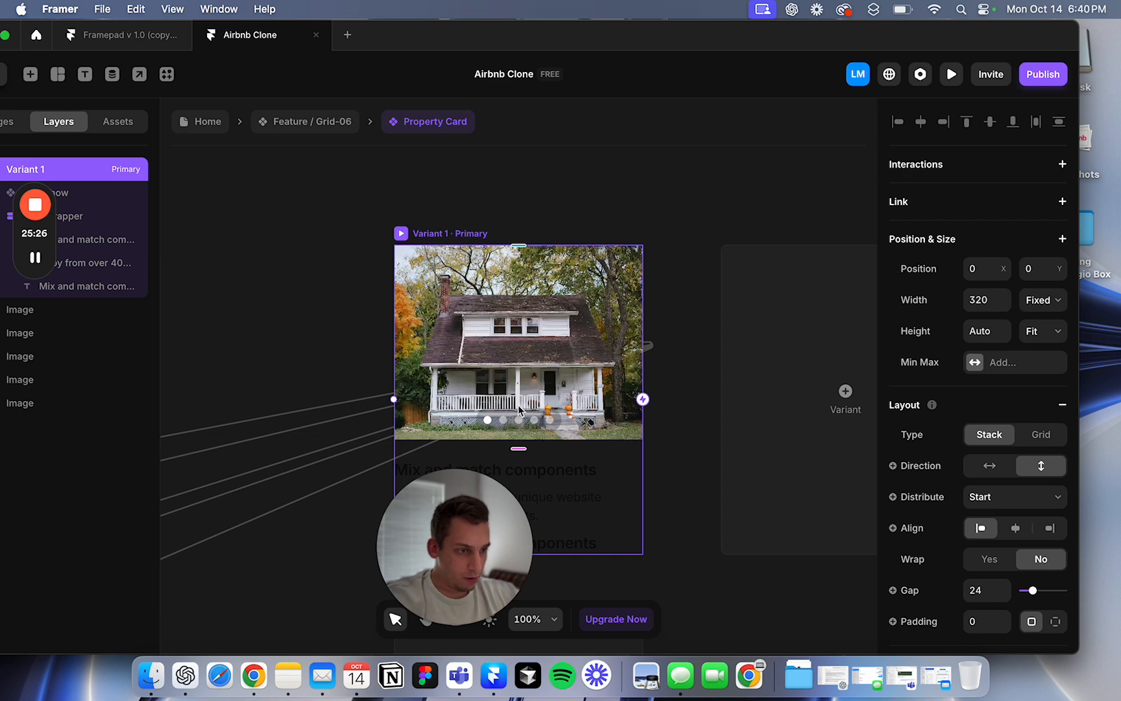
# Step: Open the Dots settings of the Slideshow in the Property Card
pyautogui.scroll(-8, 993, 421)
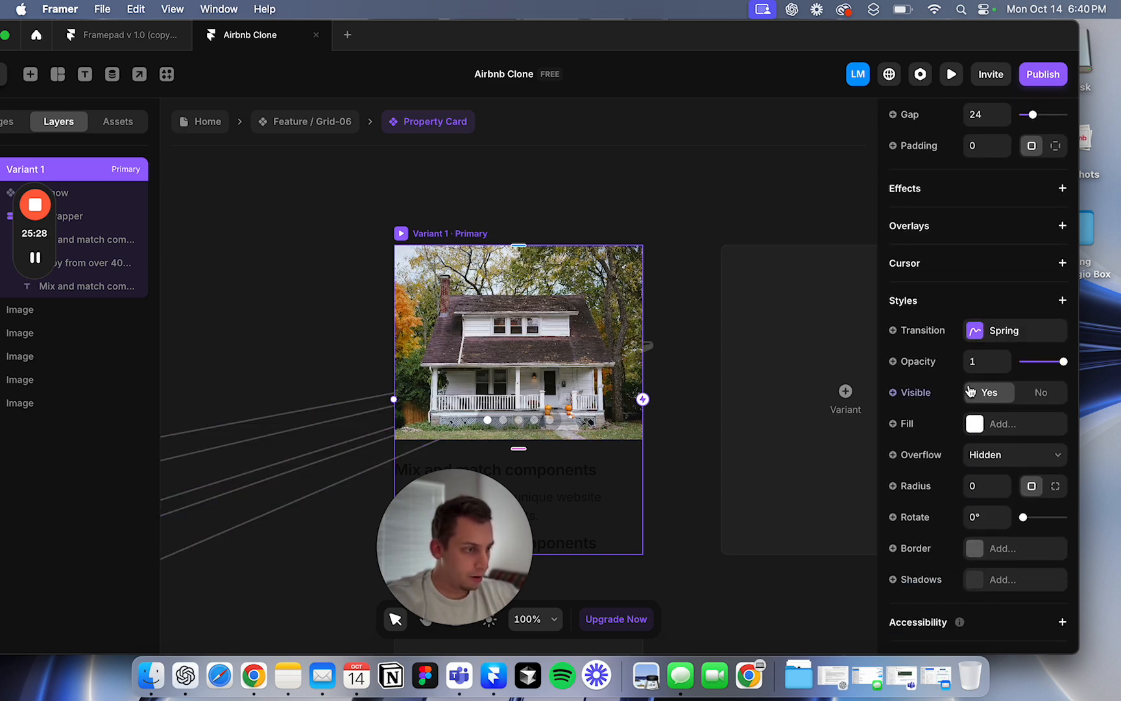
pyautogui.scroll(-2, 961, 451)
pyautogui.click(445, 341)
pyautogui.scroll(-5, 969, 460)
pyautogui.click(974, 545)
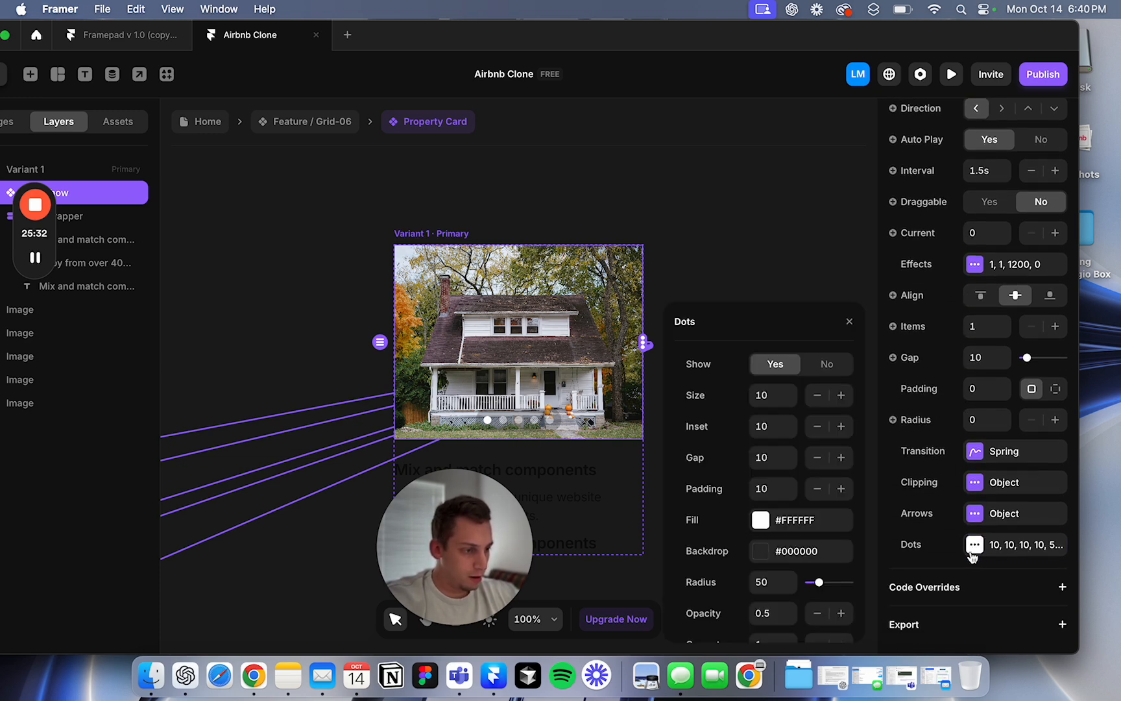
# Step: Try a different radius for the Slideshow's dots
pyautogui.scroll(-2, 779, 571)
pyautogui.click(757, 529)
pyautogui.write('47')
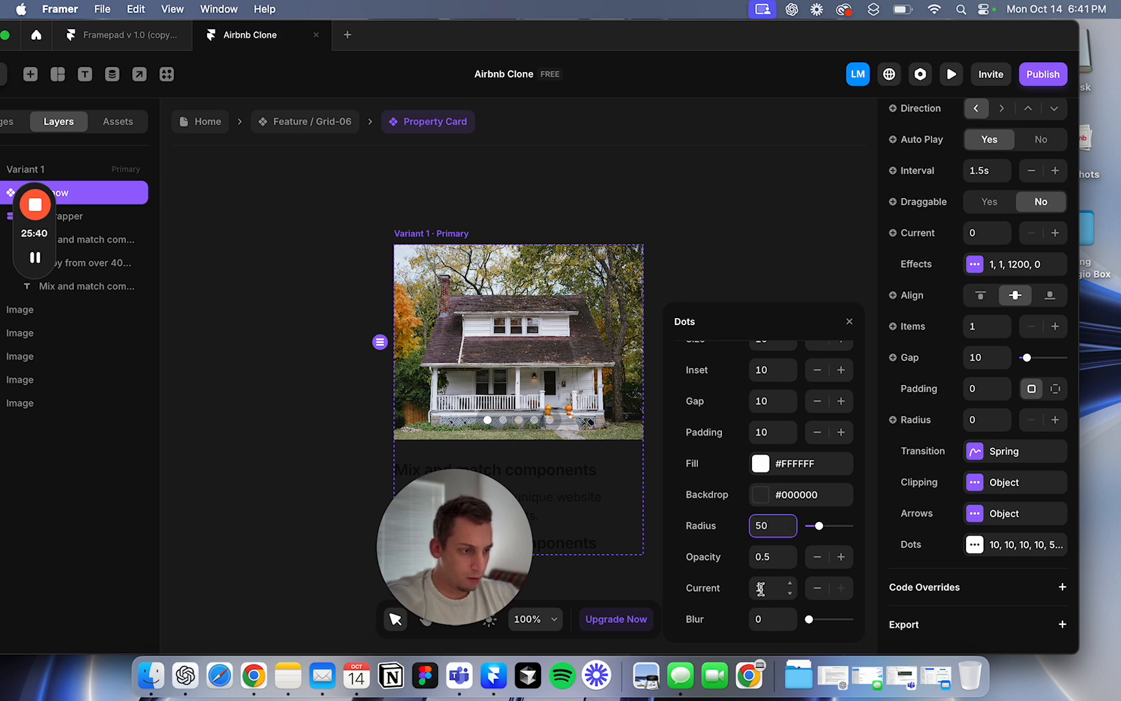
# Step: Set the size of the Slideshow's dots to 8
pyautogui.scroll(2, 770, 506)
pyautogui.click(765, 395)
pyautogui.write('8')
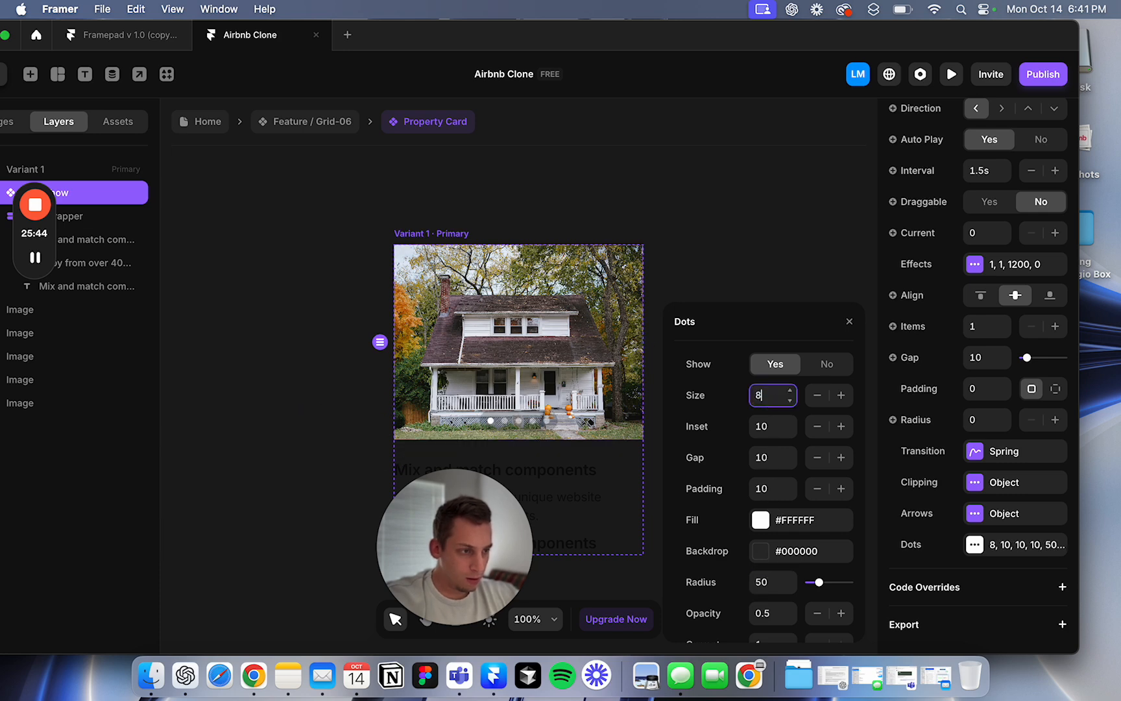
# Step: Set the opacity of the Slideshow dots' black backdrop to 26%
pyautogui.click(754, 552)
pyautogui.click(779, 488)
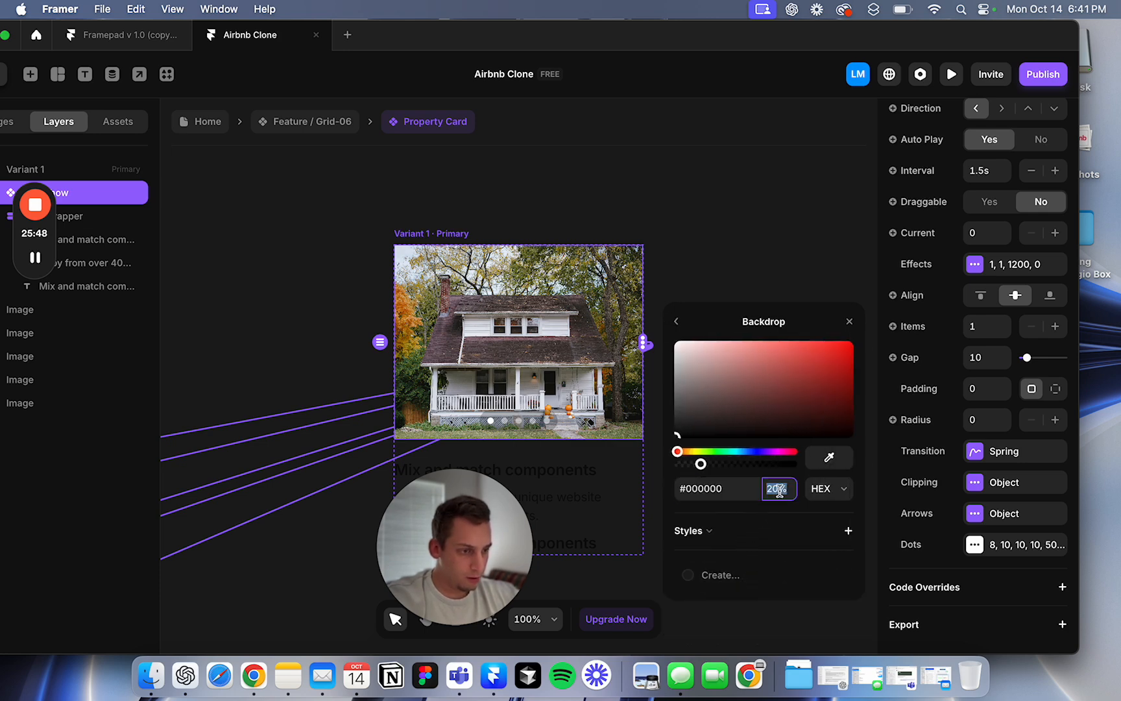
pyautogui.write('30%')
pyautogui.hotkey('shift', 'Up')
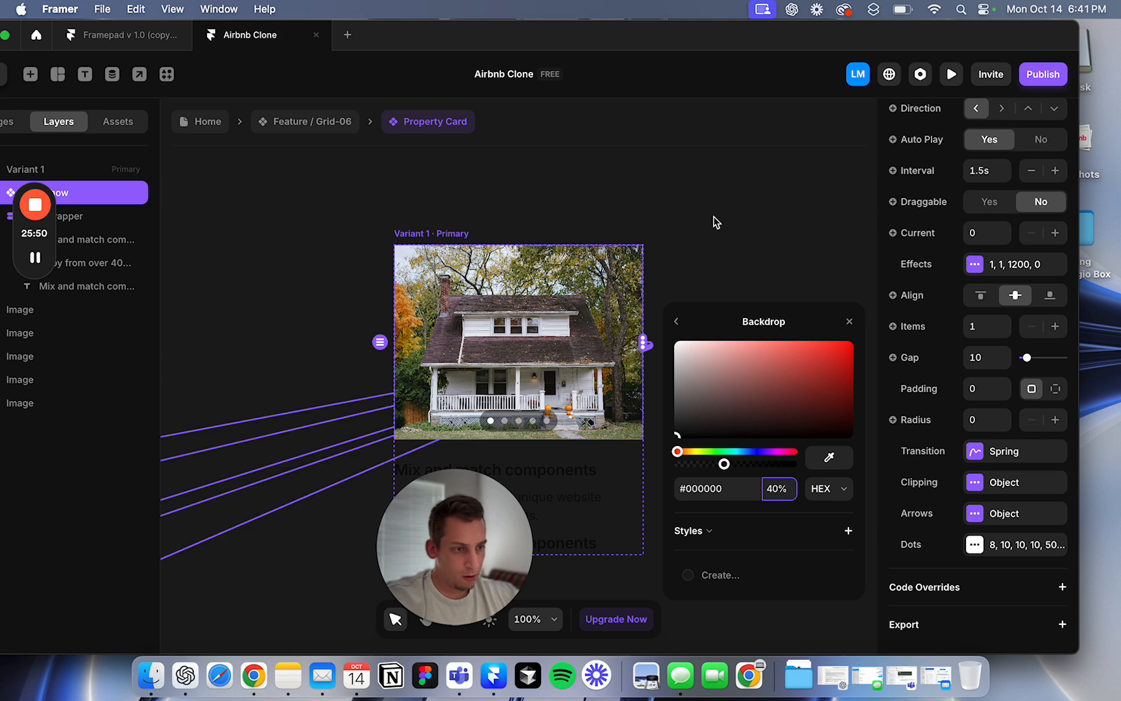
pyautogui.hotkey('shift', 'Down')
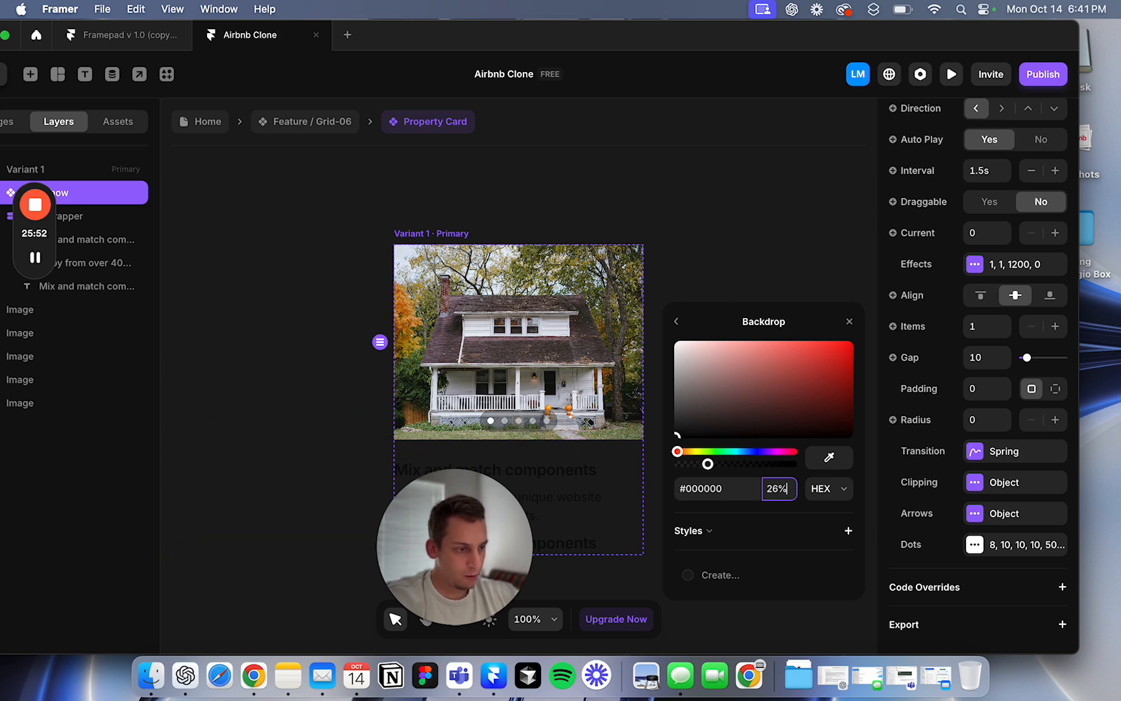
pyautogui.click(737, 219)
# Step: Check the Slideshow and the image variable that fills each of its connected photo frames
pyautogui.hotkey('shift', '1')
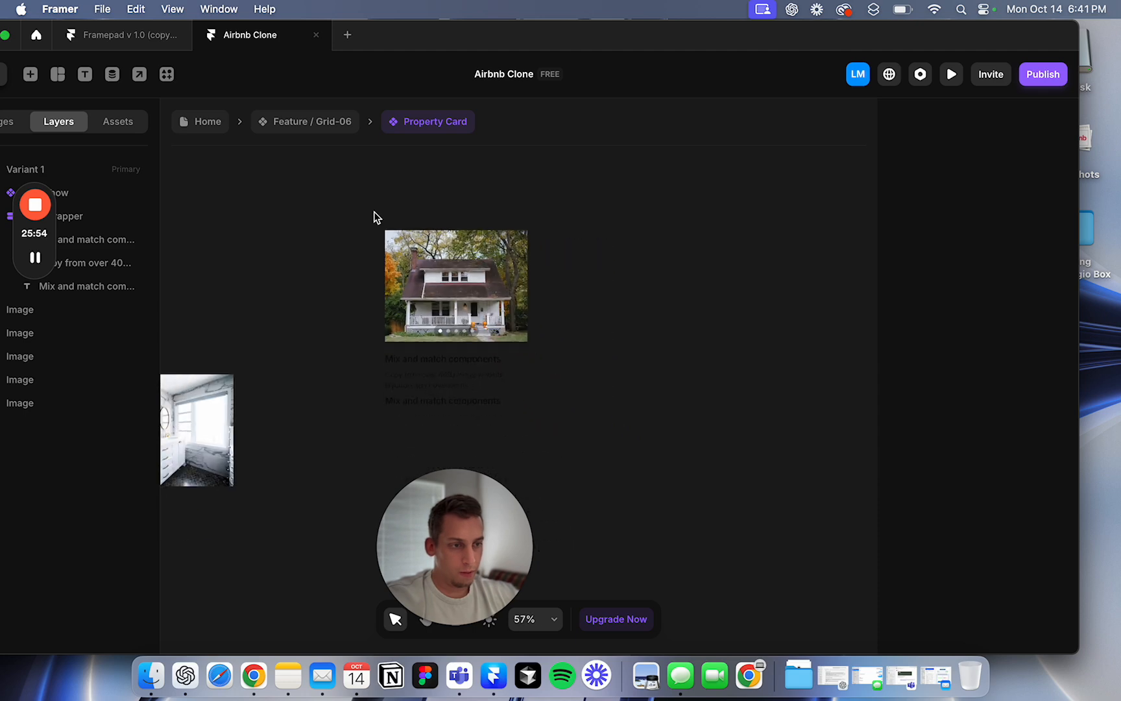
pyautogui.click(735, 177)
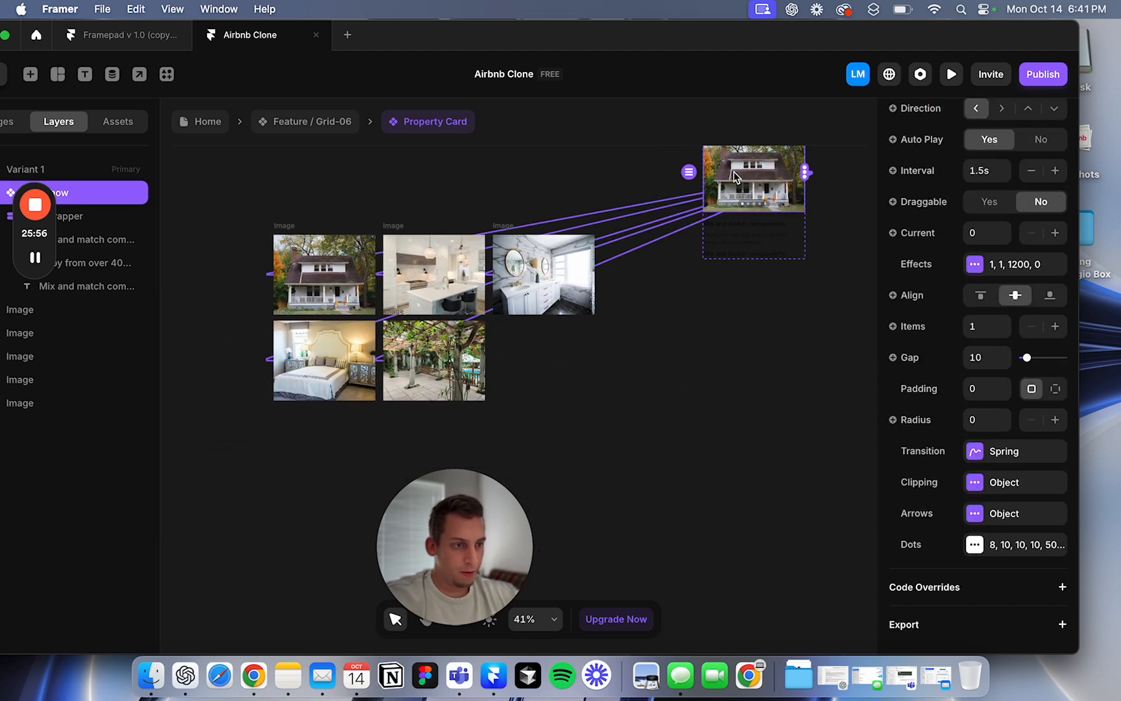
pyautogui.click(436, 344)
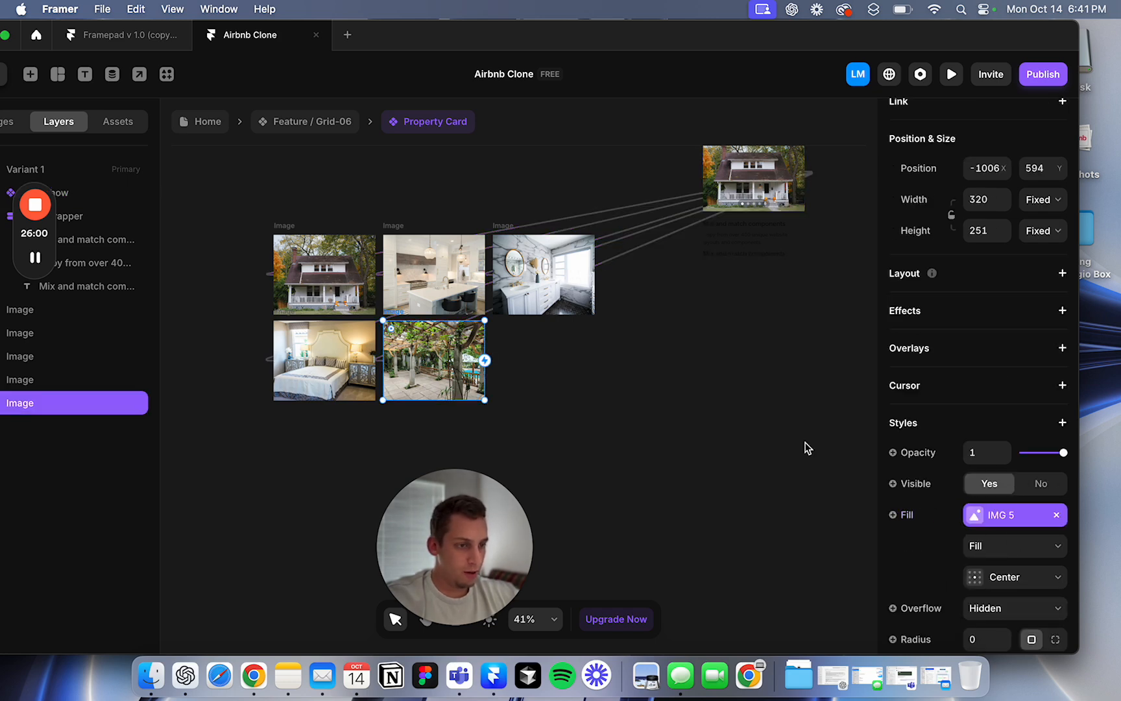
pyautogui.click(330, 357)
pyautogui.click(545, 278)
pyautogui.click(423, 286)
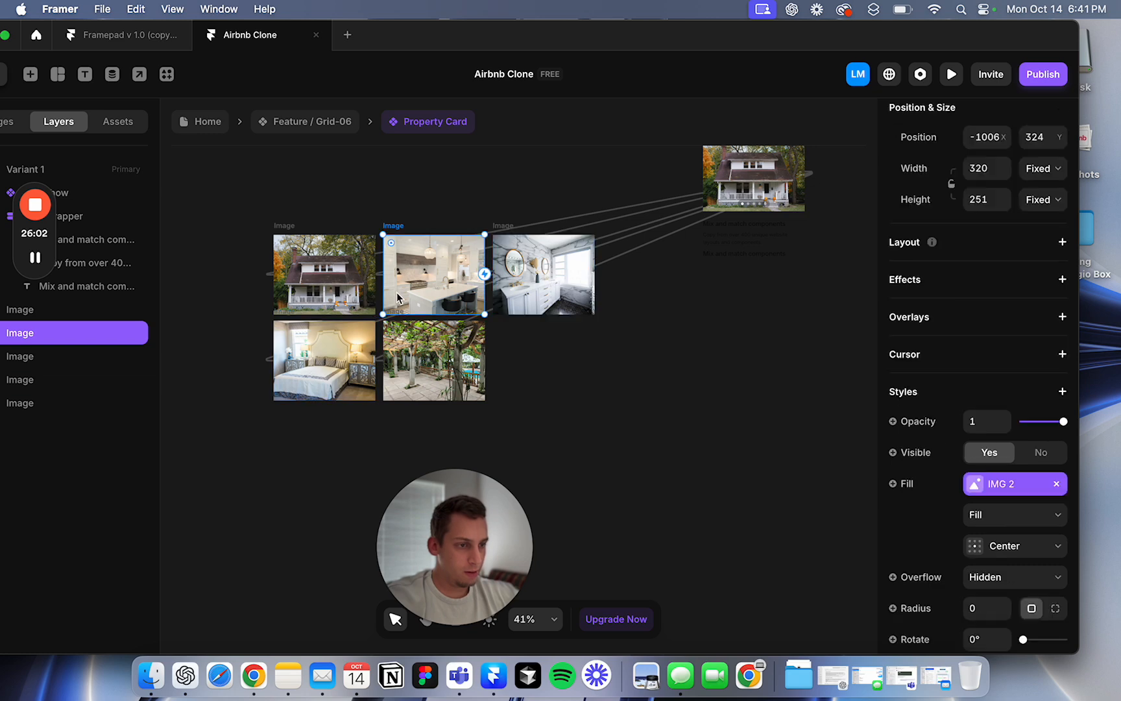
pyautogui.click(332, 285)
pyautogui.hscroll(3, 593, 257)
pyautogui.scroll(1, 593, 257)
# Step: Create a plain text variable named "Location" for the content of the upper heading in the Property Card
pyautogui.click(573, 307)
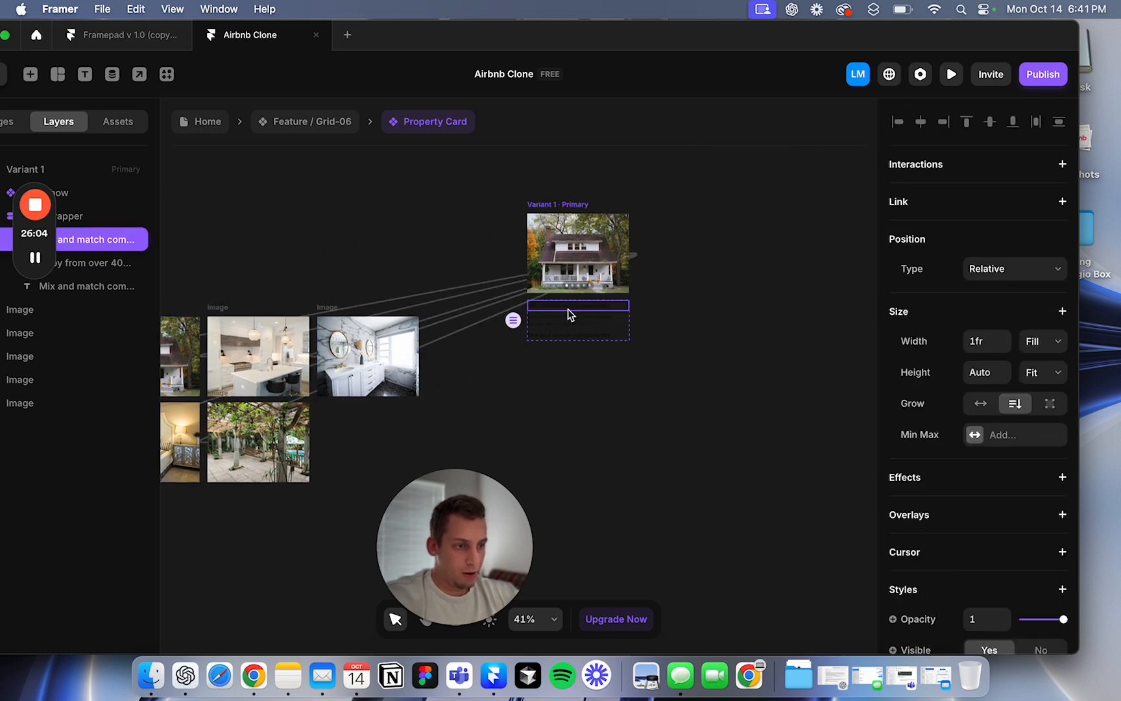
pyautogui.scroll(-8, 993, 421)
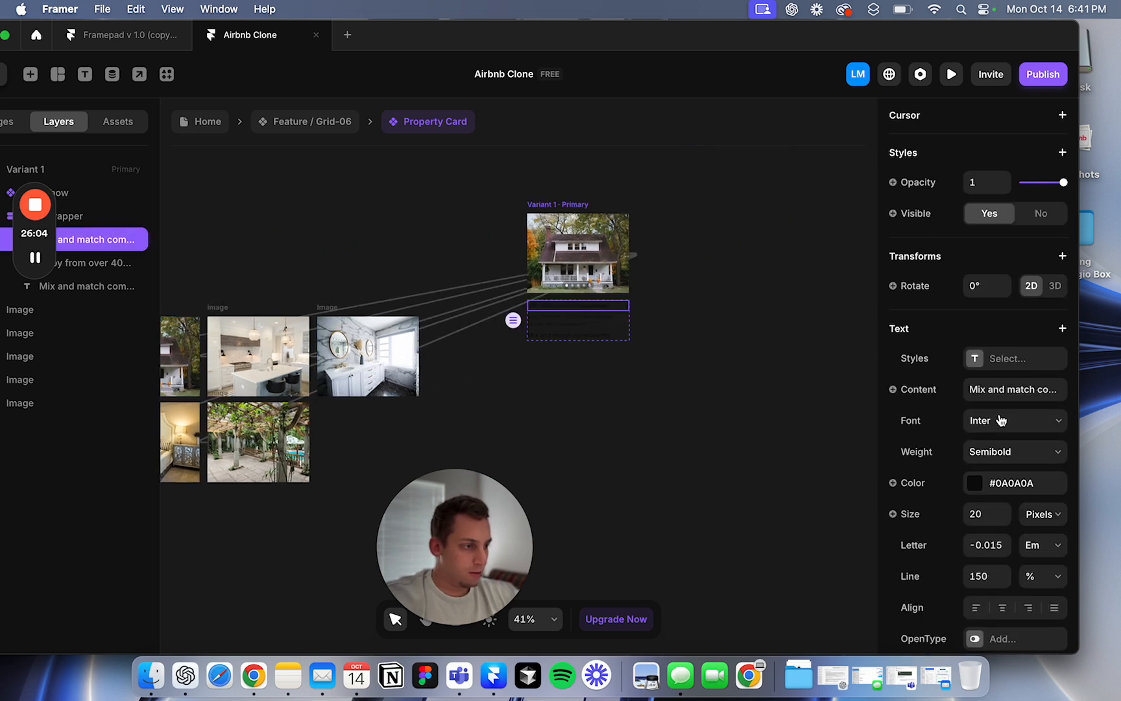
pyautogui.click(892, 389)
pyautogui.moveTo(928, 452)
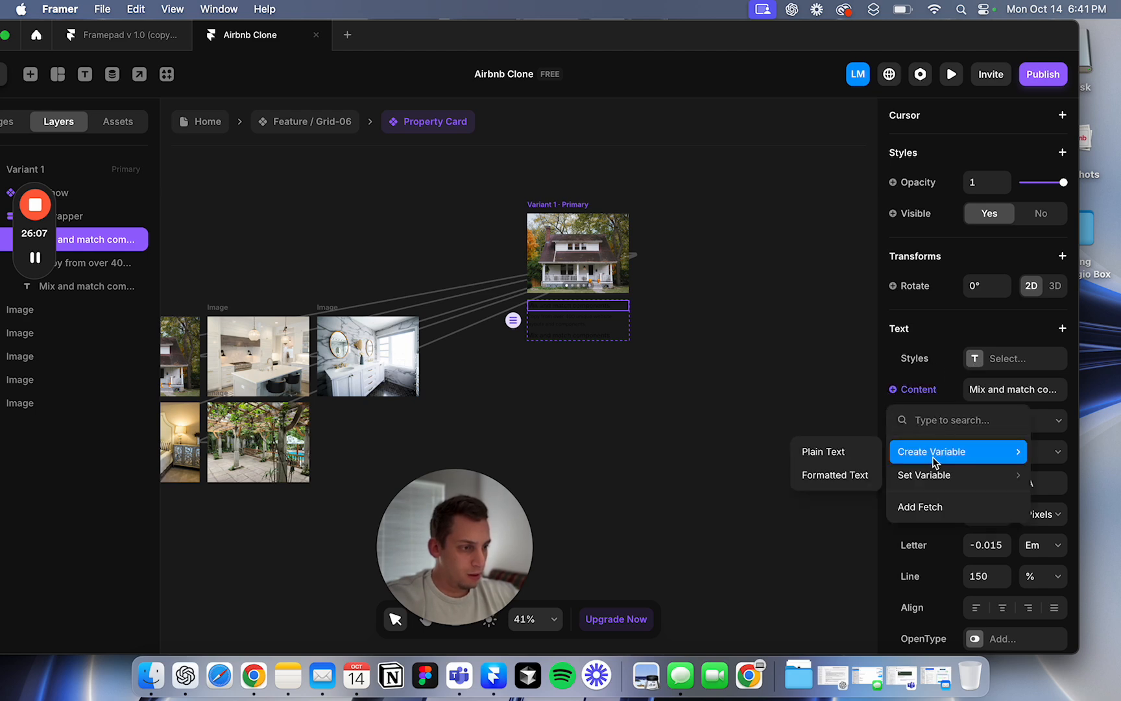
pyautogui.click(838, 463)
pyautogui.write('Location')
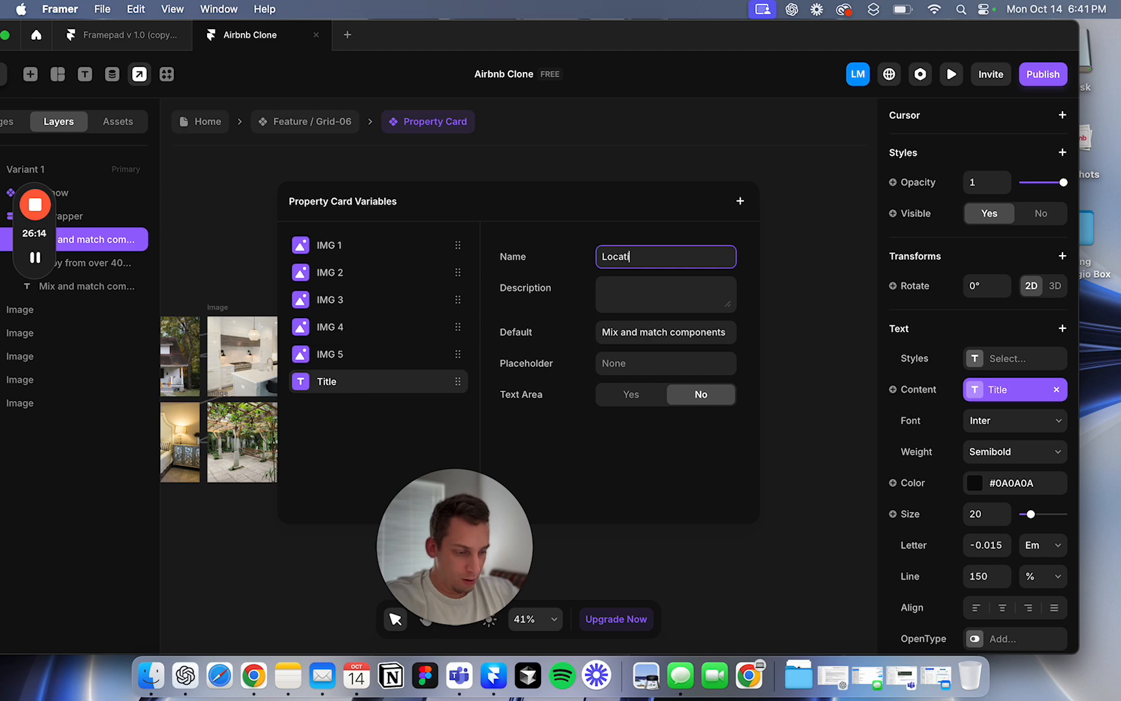
pyautogui.click(868, 367)
# Step: Create a plain text variable named "Description" for the content of the Property Card's middle text
pyautogui.click(590, 321)
pyautogui.scroll(-5, 964, 513)
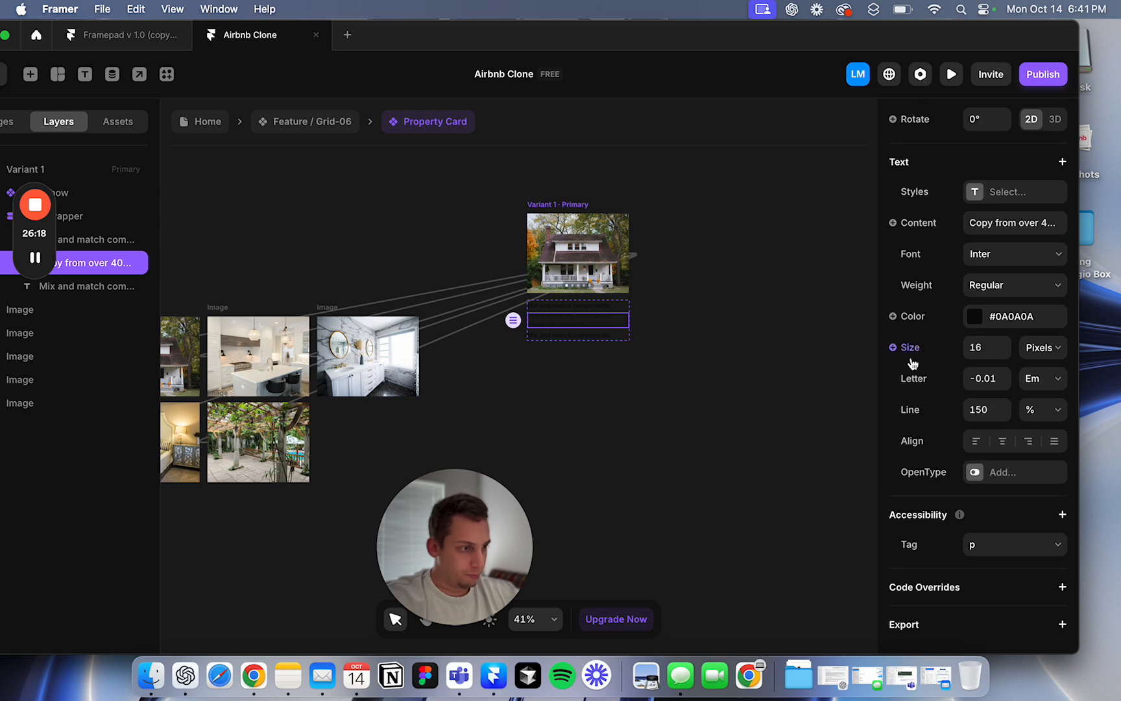
pyautogui.click(893, 224)
pyautogui.moveTo(930, 286)
pyautogui.click(834, 295)
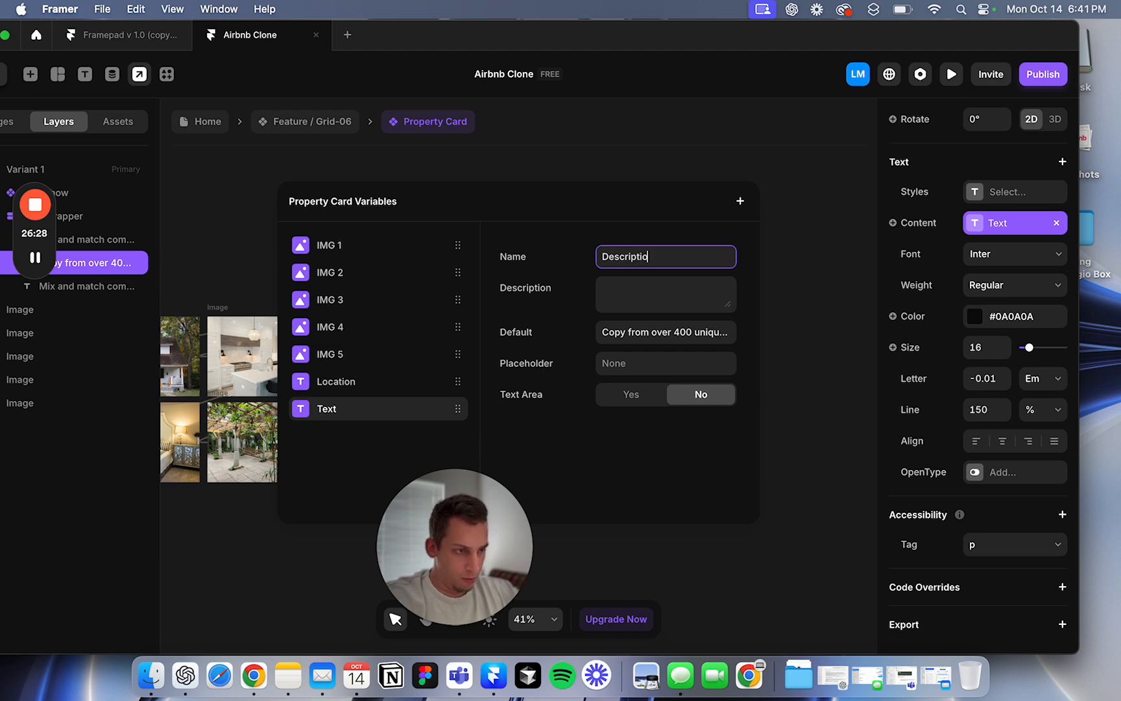
pyautogui.click(808, 305)
# Step: Create a plain text variable named "Price" for the content of the lowest heading in the Property Card
pyautogui.click(558, 337)
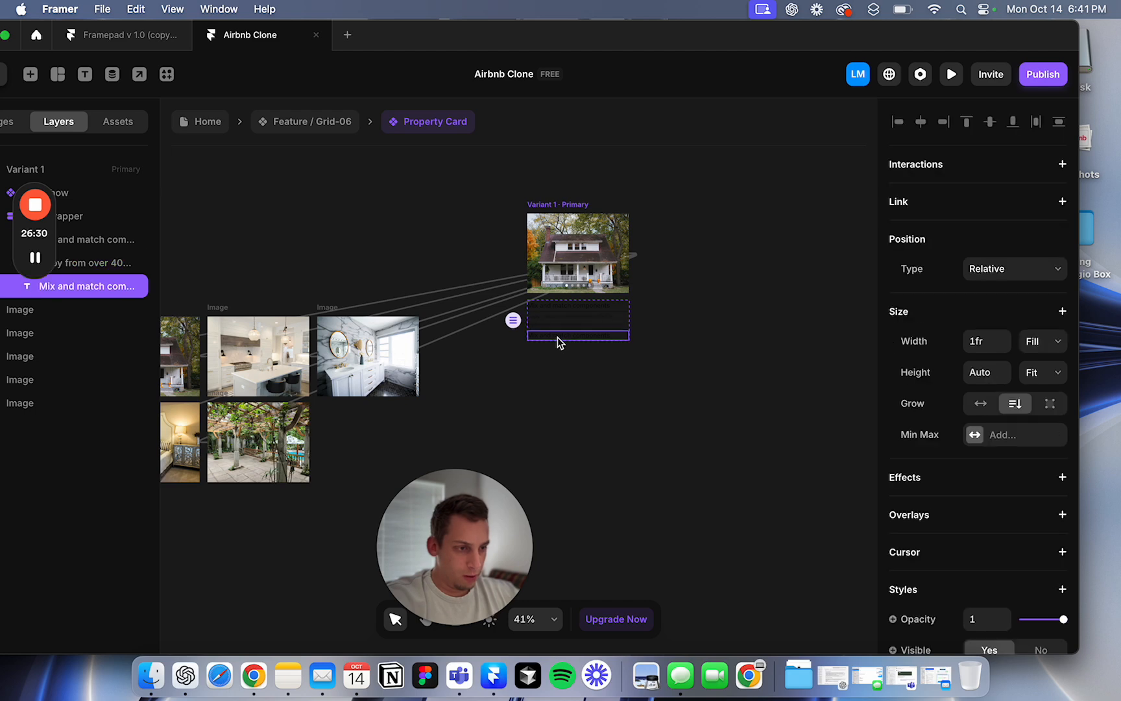
pyautogui.scroll(5, 555, 336)
pyautogui.scroll(5, 555, 336)
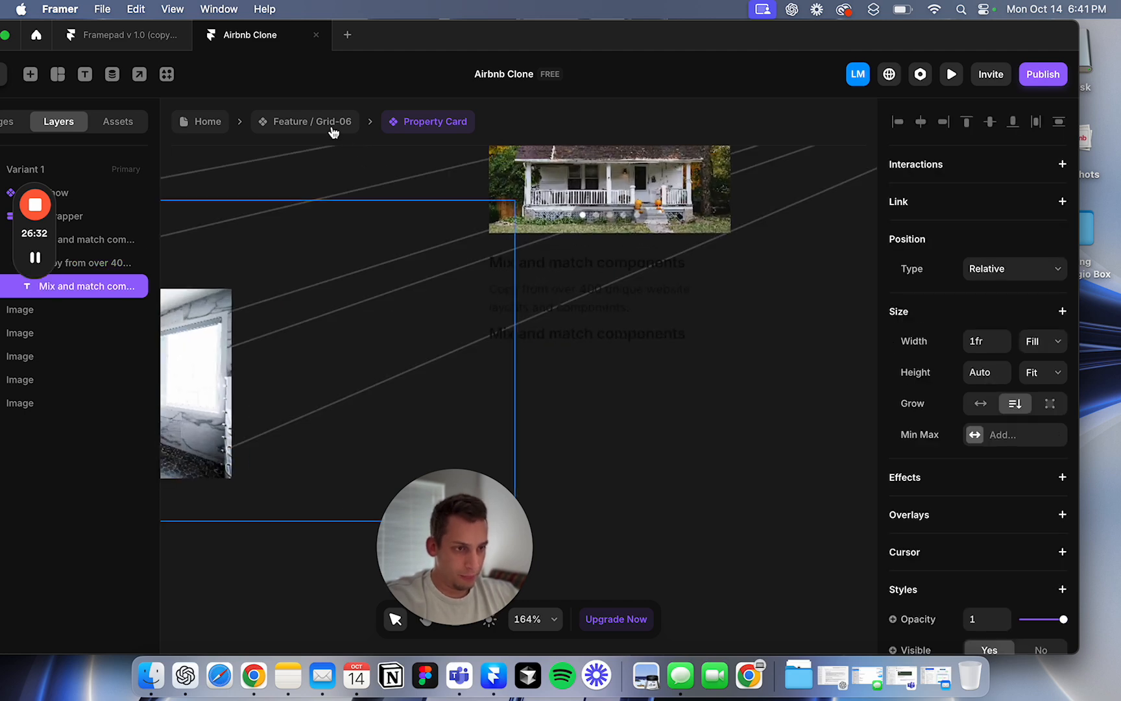
pyautogui.click(648, 330)
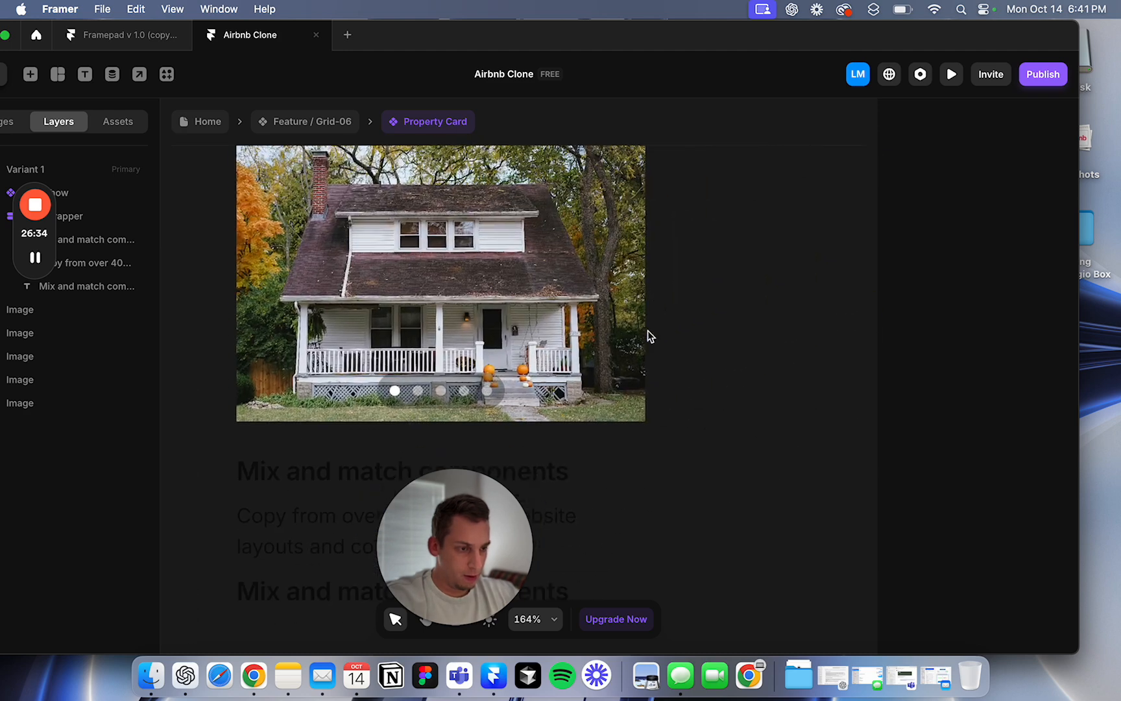
pyautogui.click(568, 405)
pyautogui.scroll(-8, 943, 415)
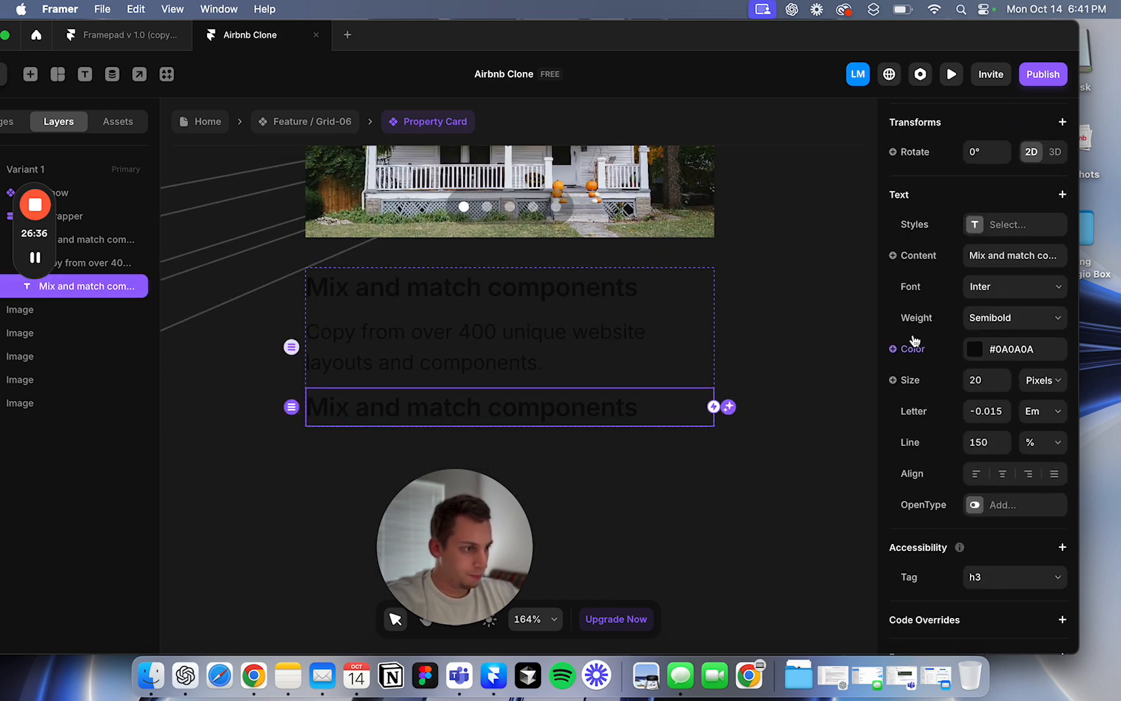
pyautogui.click(894, 256)
pyautogui.moveTo(939, 316)
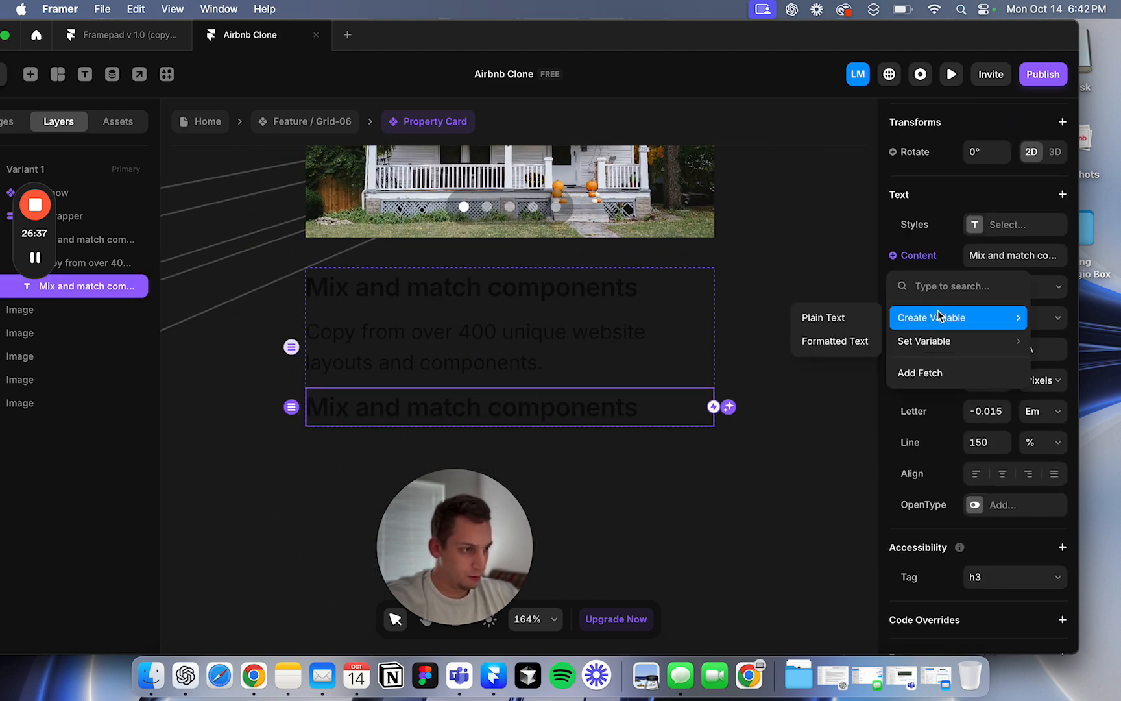
pyautogui.click(855, 319)
pyautogui.write('Price')
pyautogui.click(353, 185)
# Step: Return to Feature / Grid-06 and set the Property Card instance's Location to "Austin, TX"
pyautogui.click(316, 125)
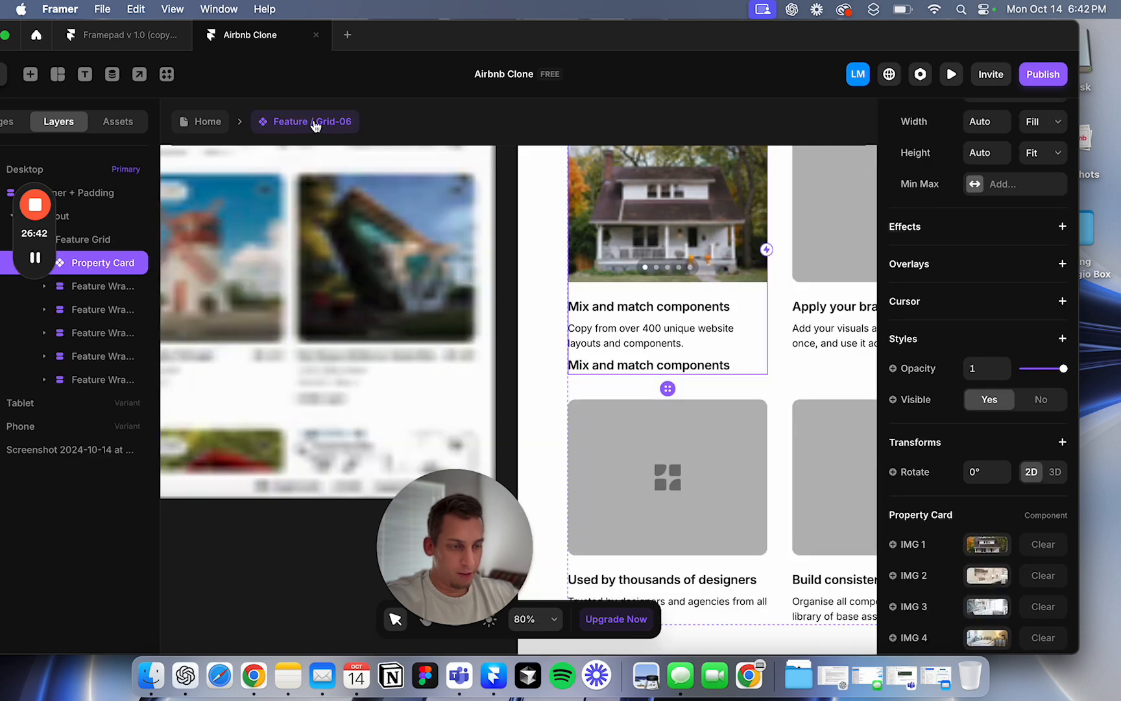
pyautogui.scroll(-5, 624, 315)
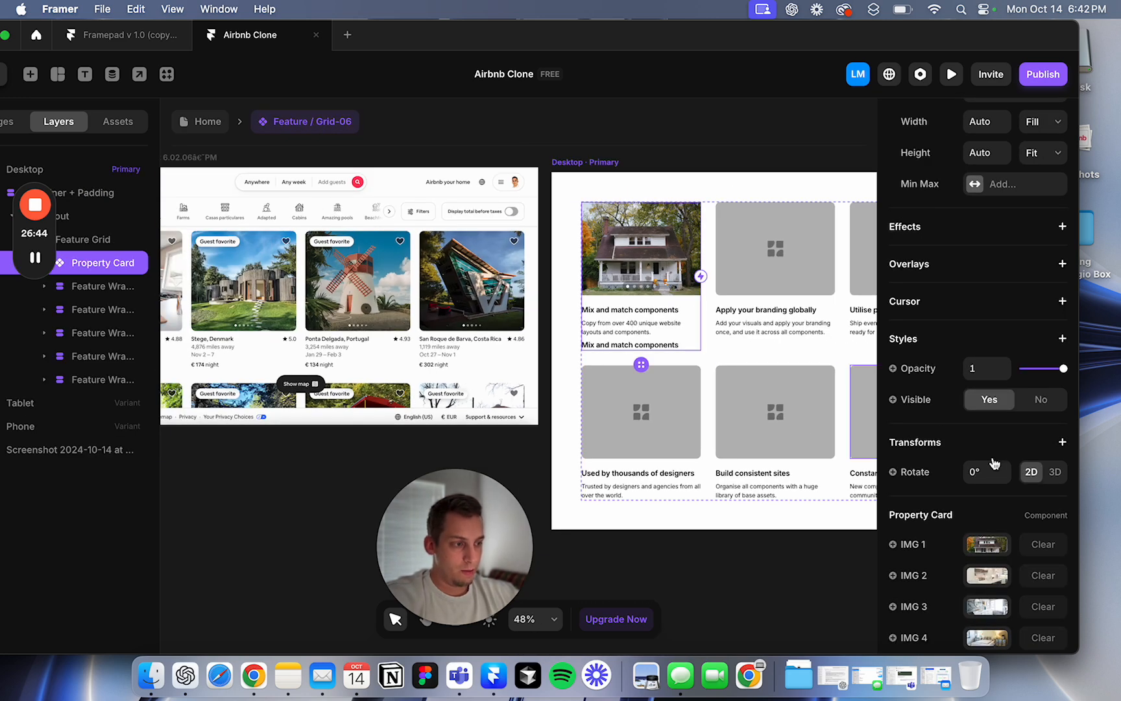
pyautogui.scroll(-4, 994, 457)
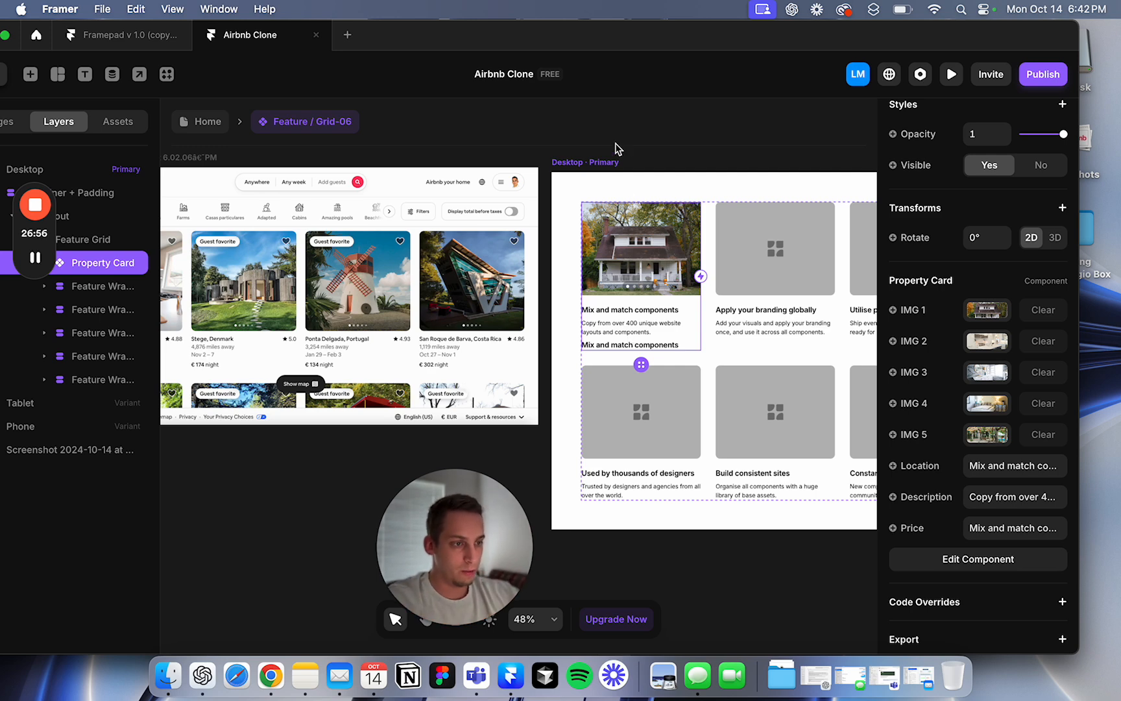
pyautogui.hscroll(3, 540, 205)
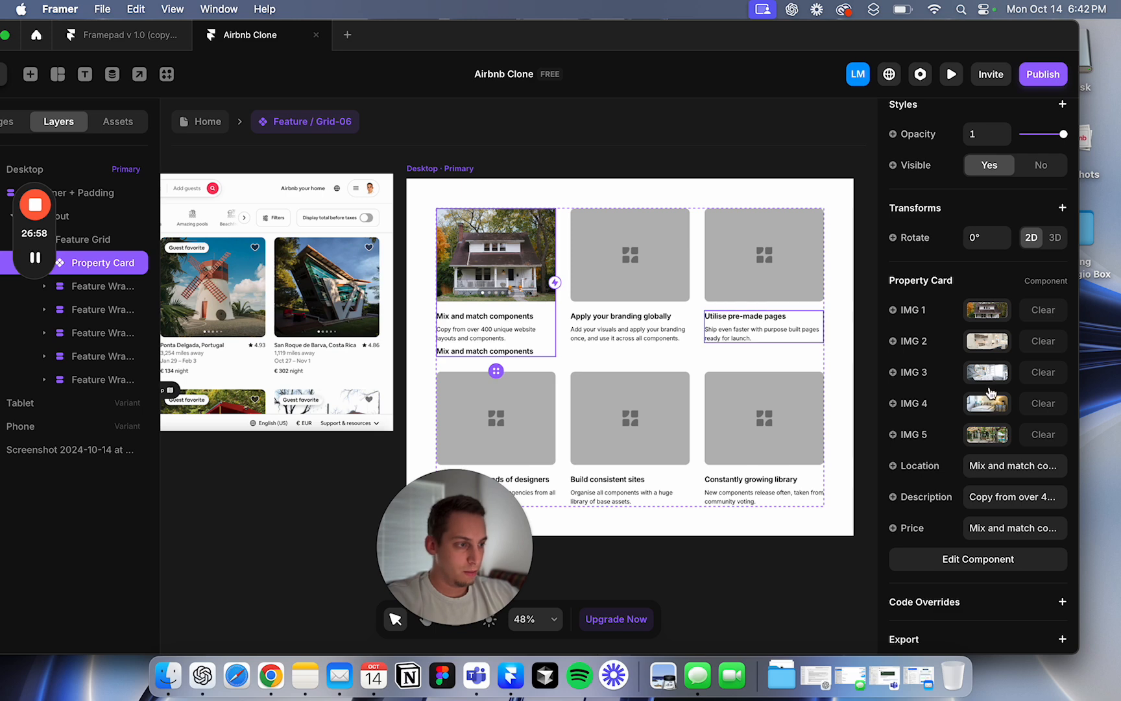
pyautogui.click(984, 470)
pyautogui.write('Aus')
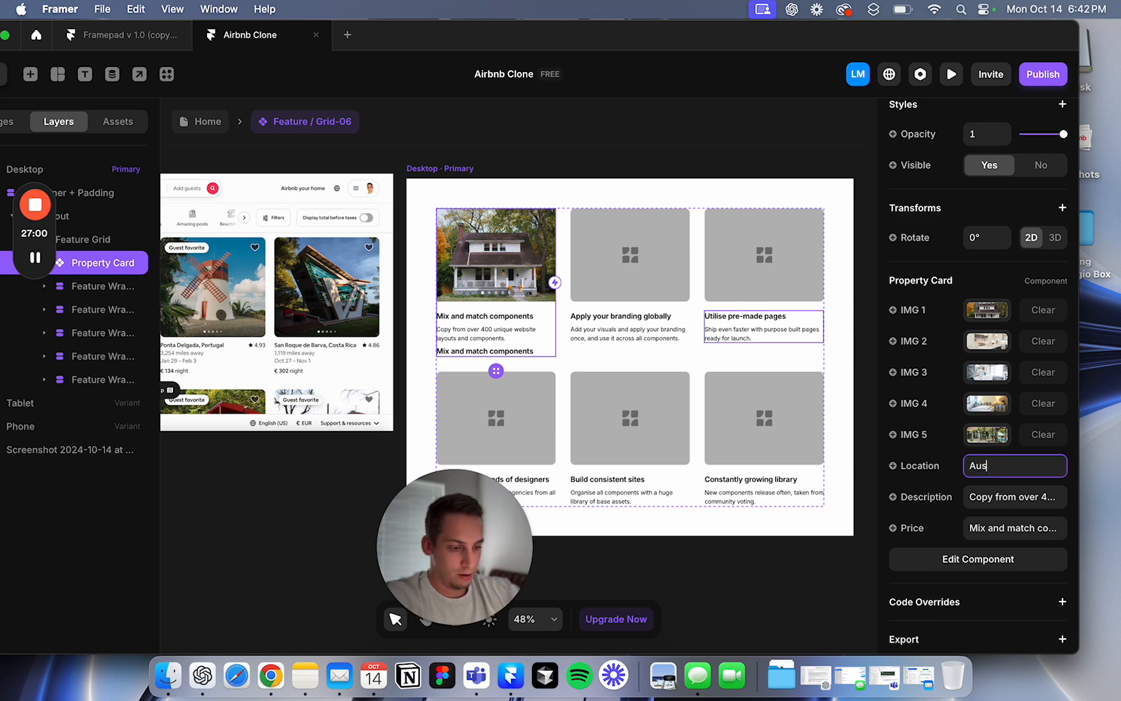
pyautogui.write('tin, TX')
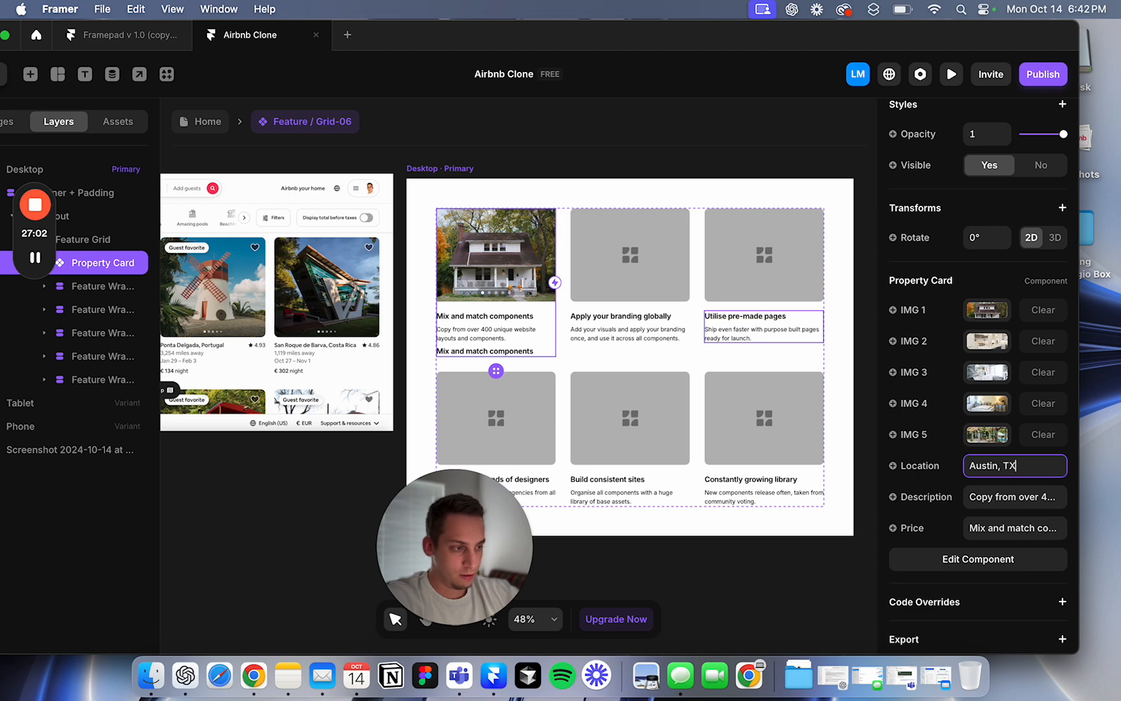
pyautogui.click(490, 340)
# Step: Consult the Airbnb reference screenshot and set the Property Card's Description to "Nov 4-19"
pyautogui.hscroll(-4, 480, 341)
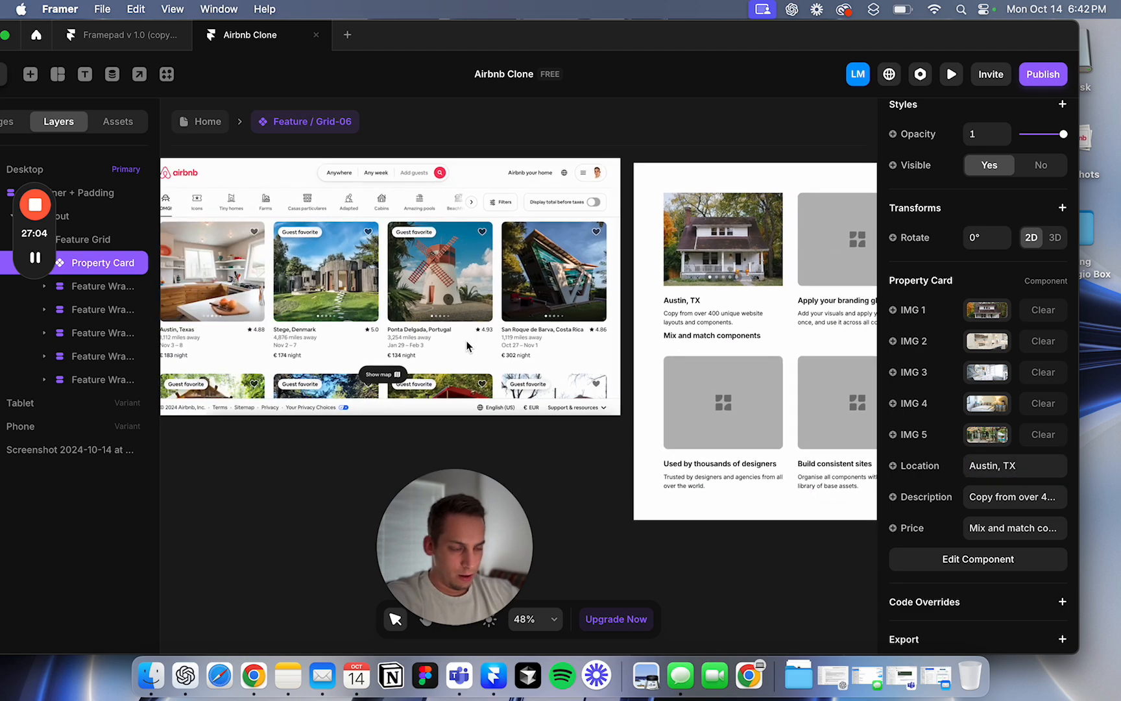
pyautogui.hscroll(-1, 201, 352)
pyautogui.scroll(5, 271, 351)
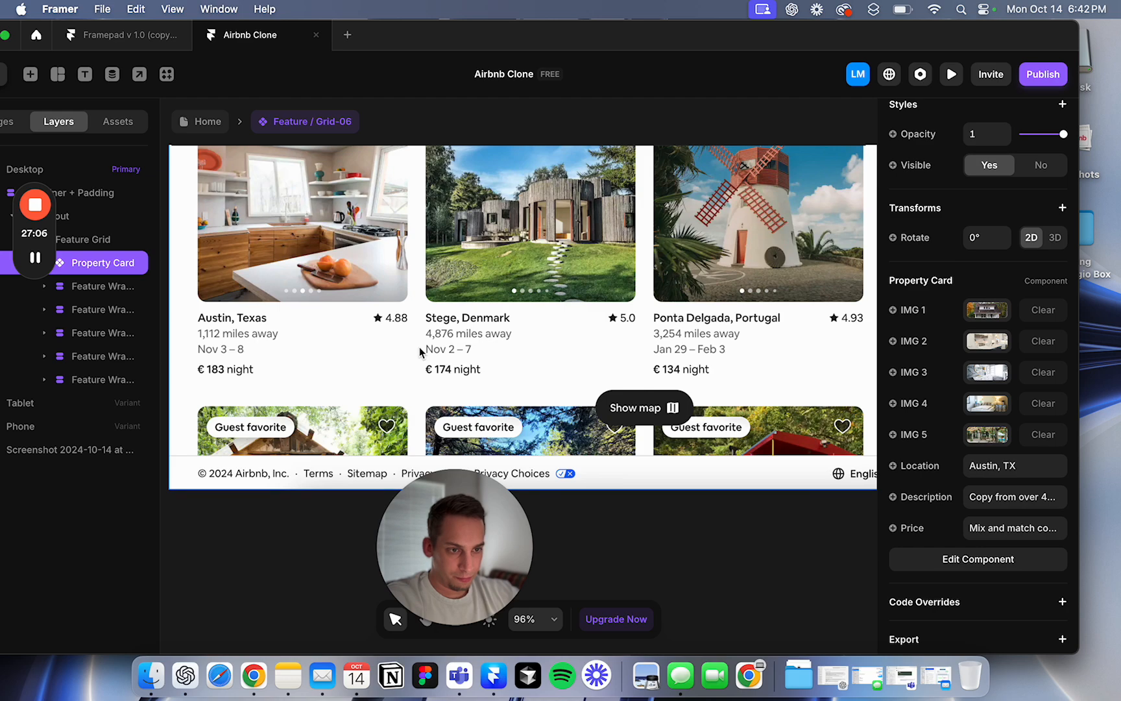
pyautogui.scroll(-5, 419, 351)
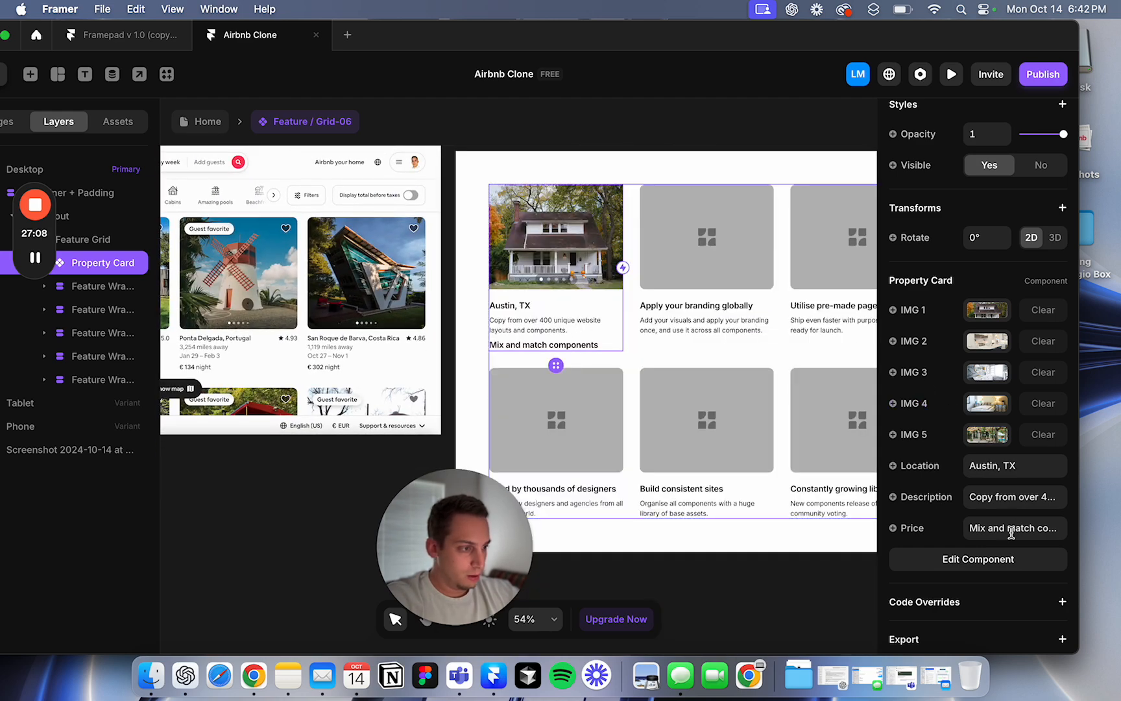
pyautogui.click(1006, 504)
pyautogui.hscroll(-5, 663, 466)
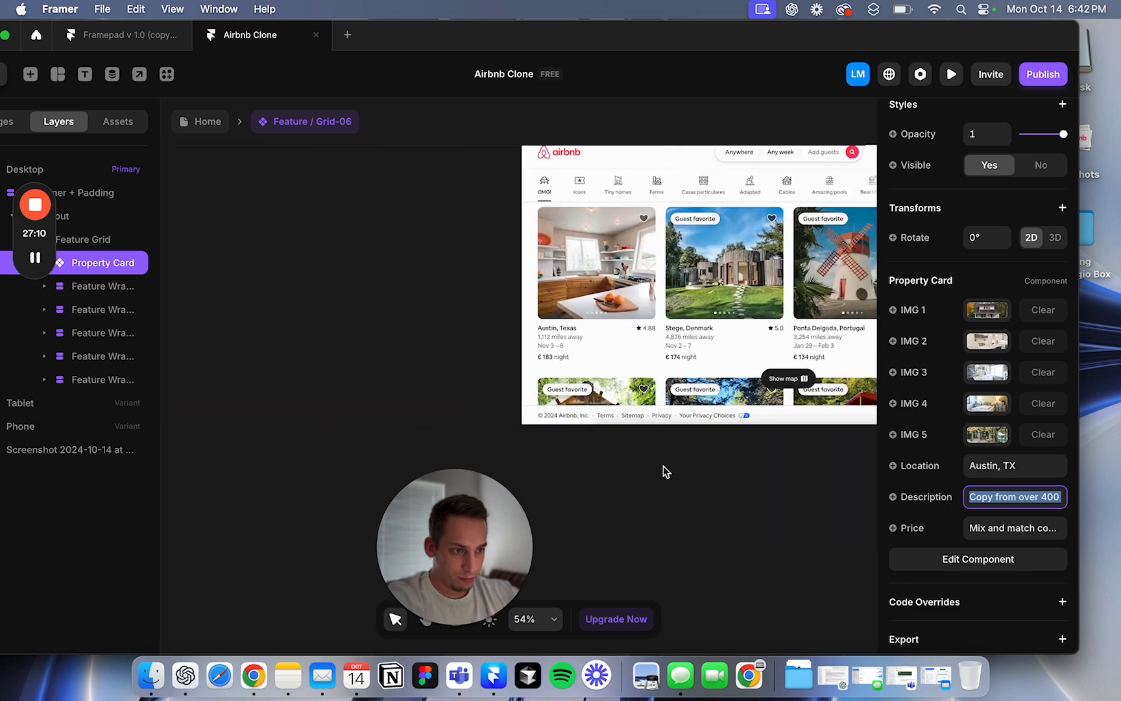
pyautogui.hscroll(5, 663, 466)
pyautogui.write('Nov 4-19')
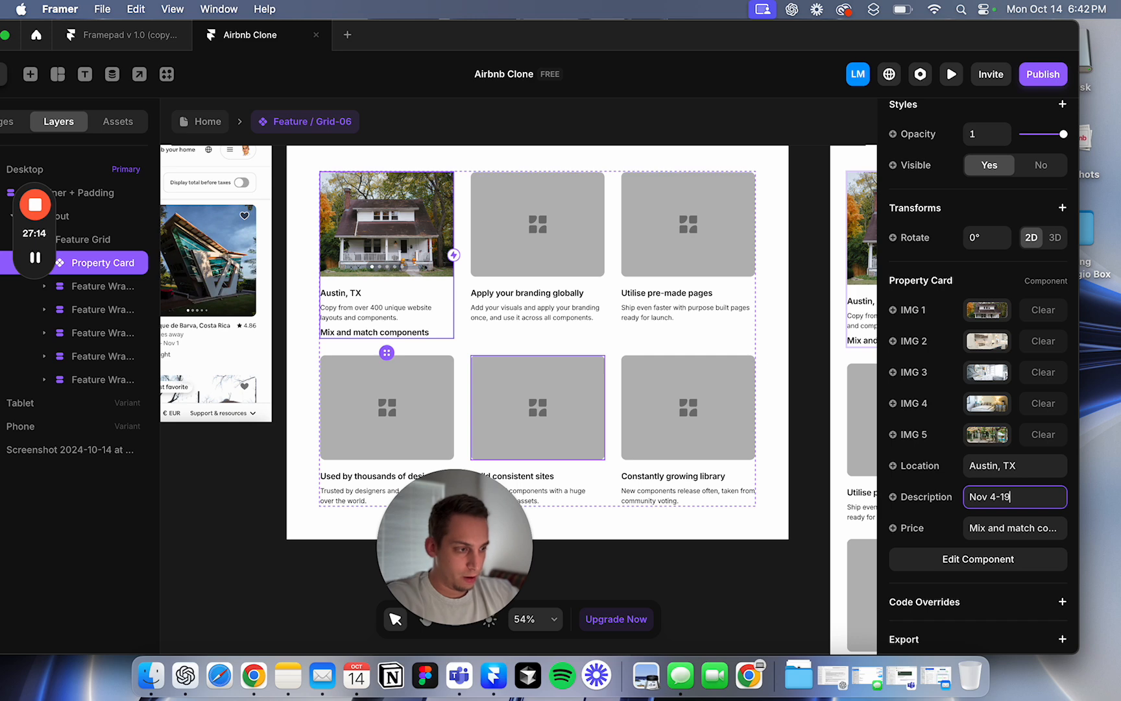
pyautogui.press('Return')
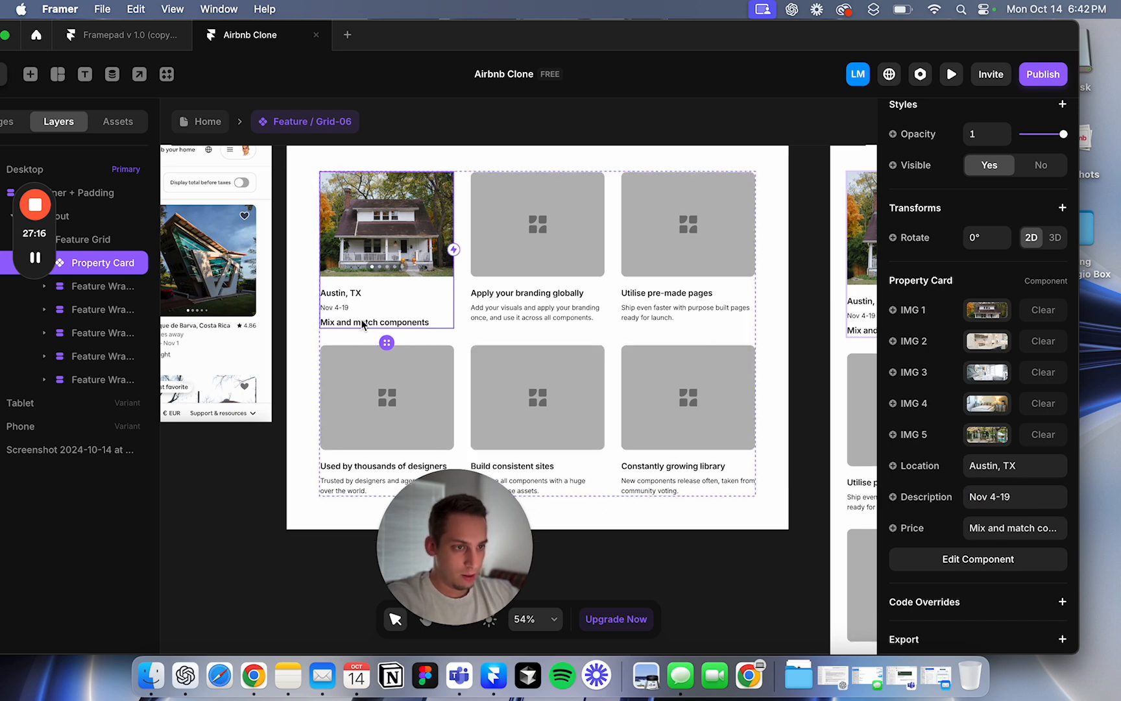
# Step: Set the Property Card's Price to "$200 Night"
pyautogui.click(996, 530)
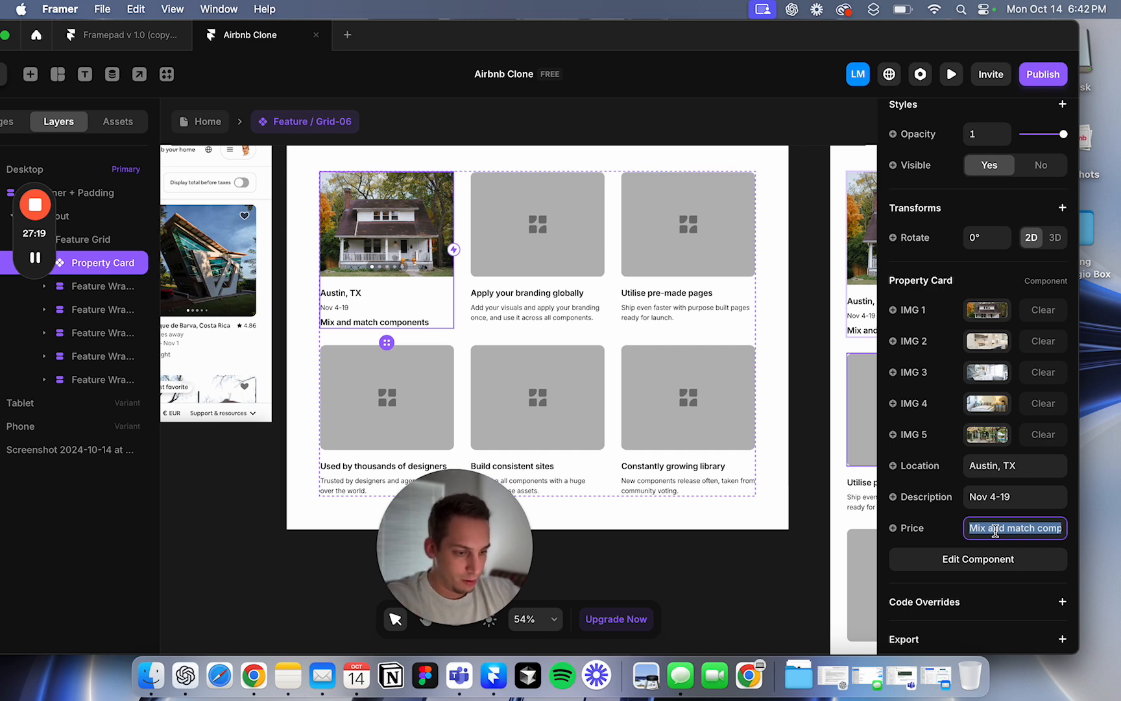
pyautogui.write('$')
pyautogui.hscroll(-1, 765, 465)
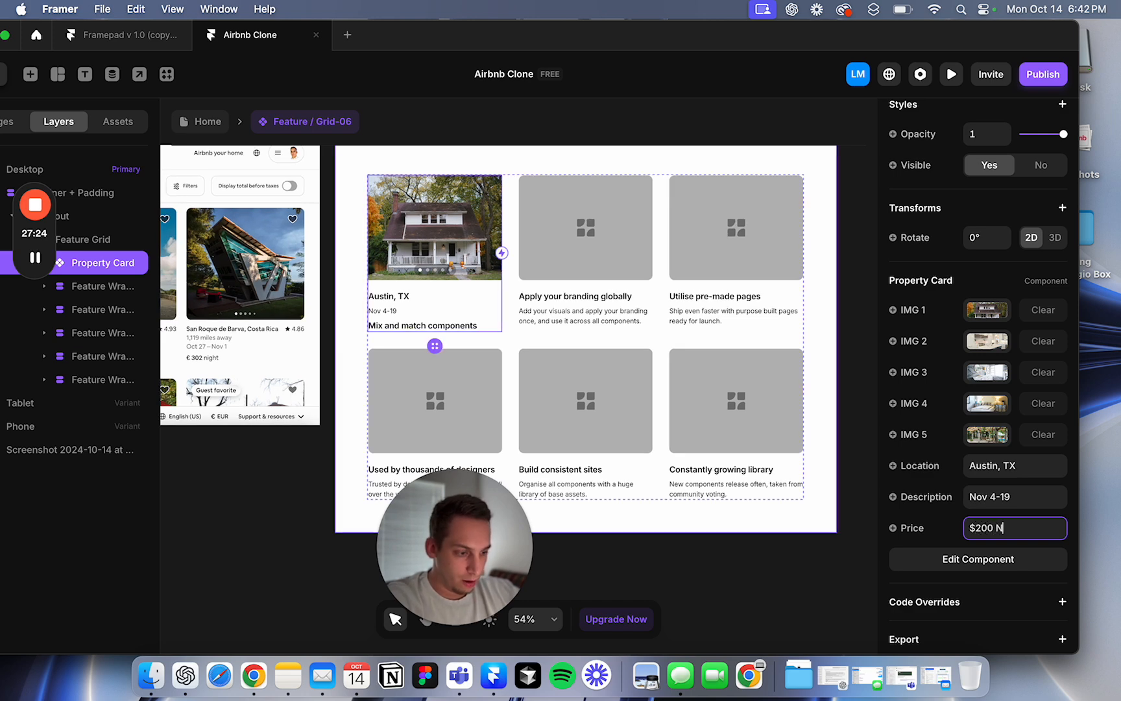
pyautogui.click(282, 482)
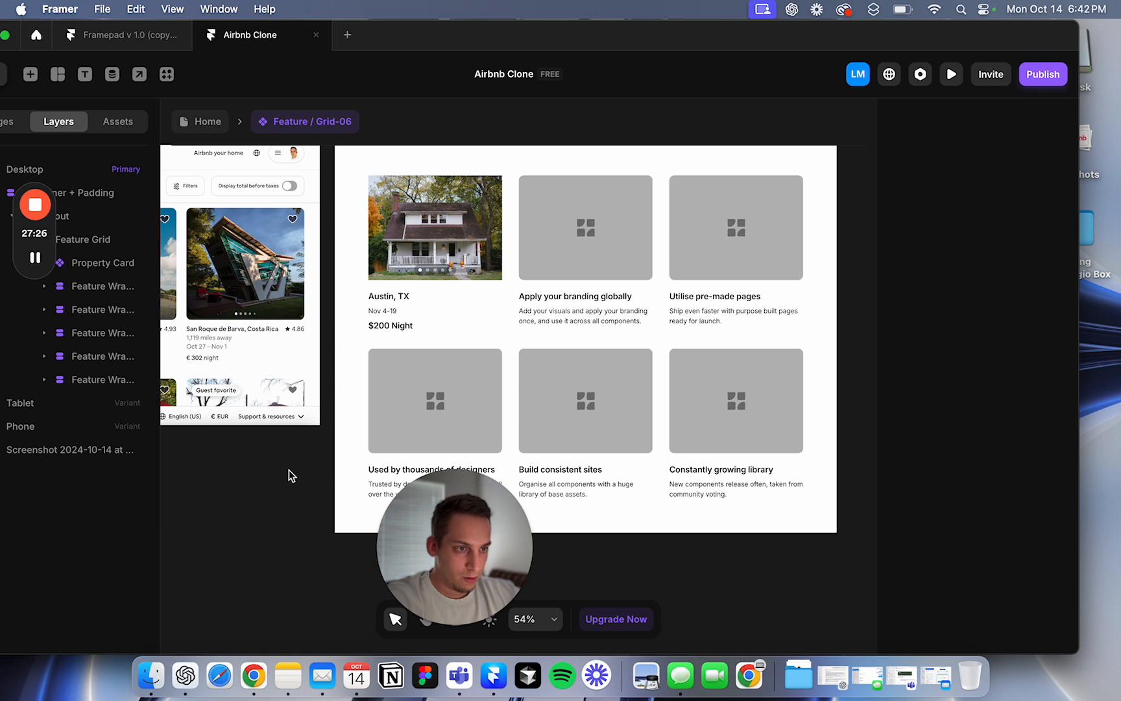
# Step: Delete the five remaining placeholder Feature Wrappers from the Desktop grid, keeping only the Property Card
pyautogui.click(569, 296)
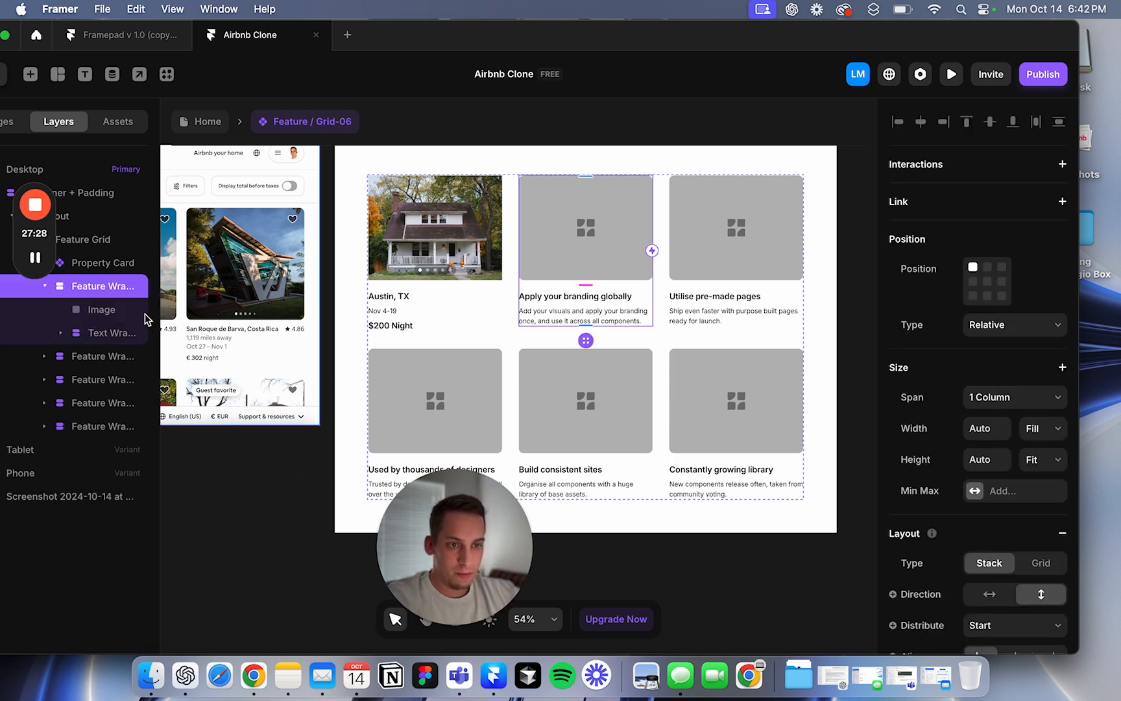
pyautogui.keyDown('shift'); pyautogui.click(93, 428); pyautogui.keyUp('shift')
pyautogui.press('Delete')
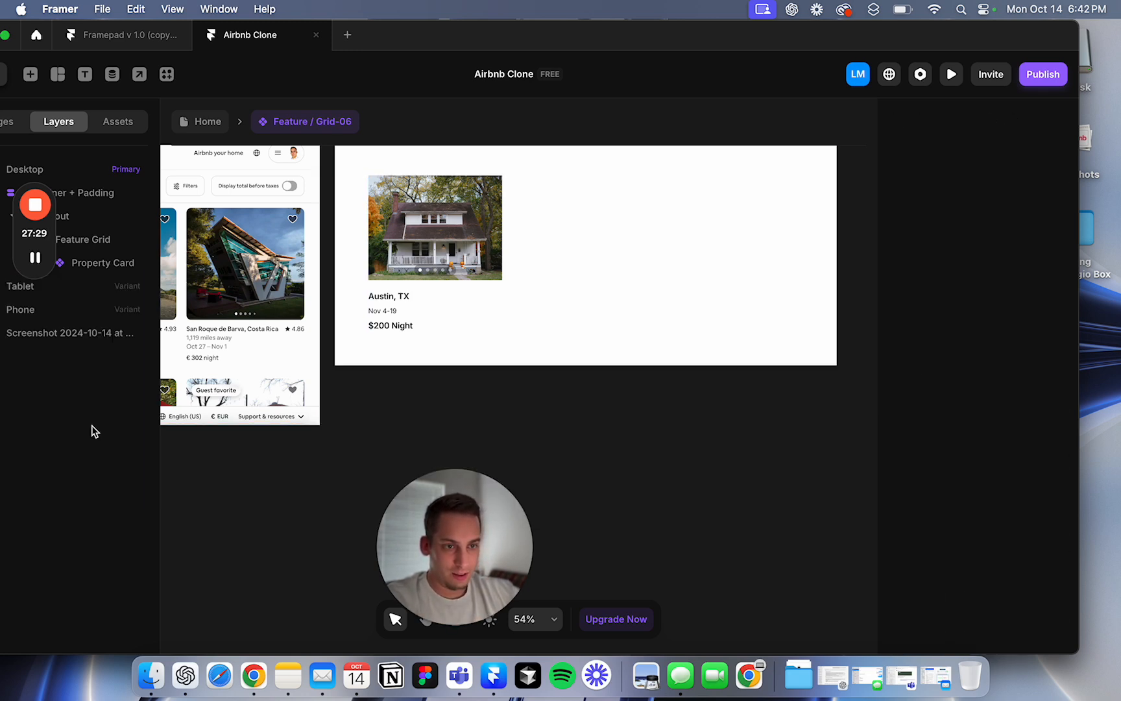
# Step: Duplicate the Property Card five times to fill the Desktop Feature Grid with six cards
pyautogui.click(87, 270)
pyautogui.press('super+d')
pyautogui.press('super+d')
pyautogui.press('super+d')
pyautogui.press('super+d')
pyautogui.press('super+d')
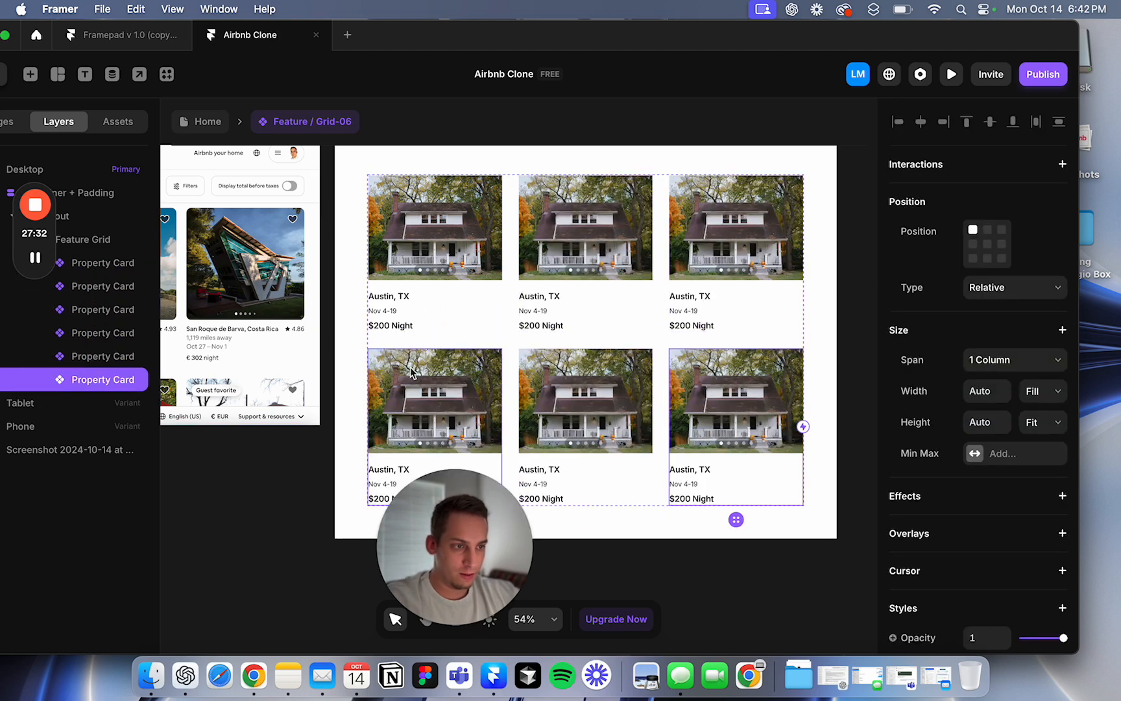
pyautogui.click(523, 304)
pyautogui.scroll(-5, 1046, 503)
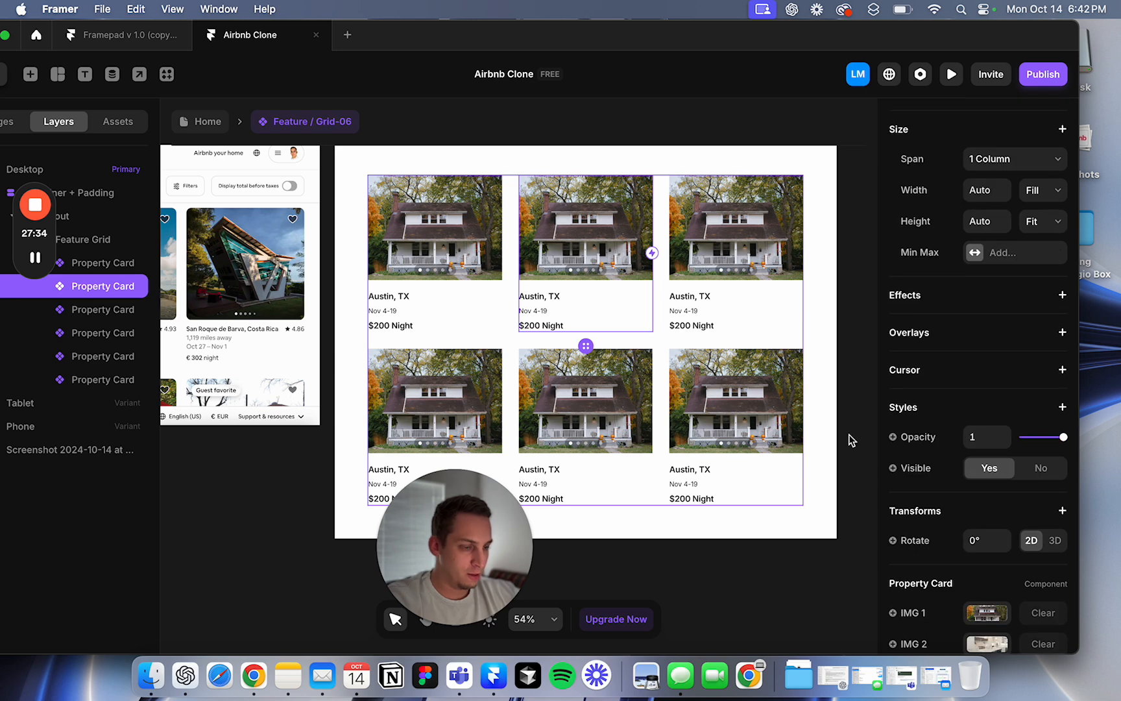
pyautogui.moveTo(36, 259)
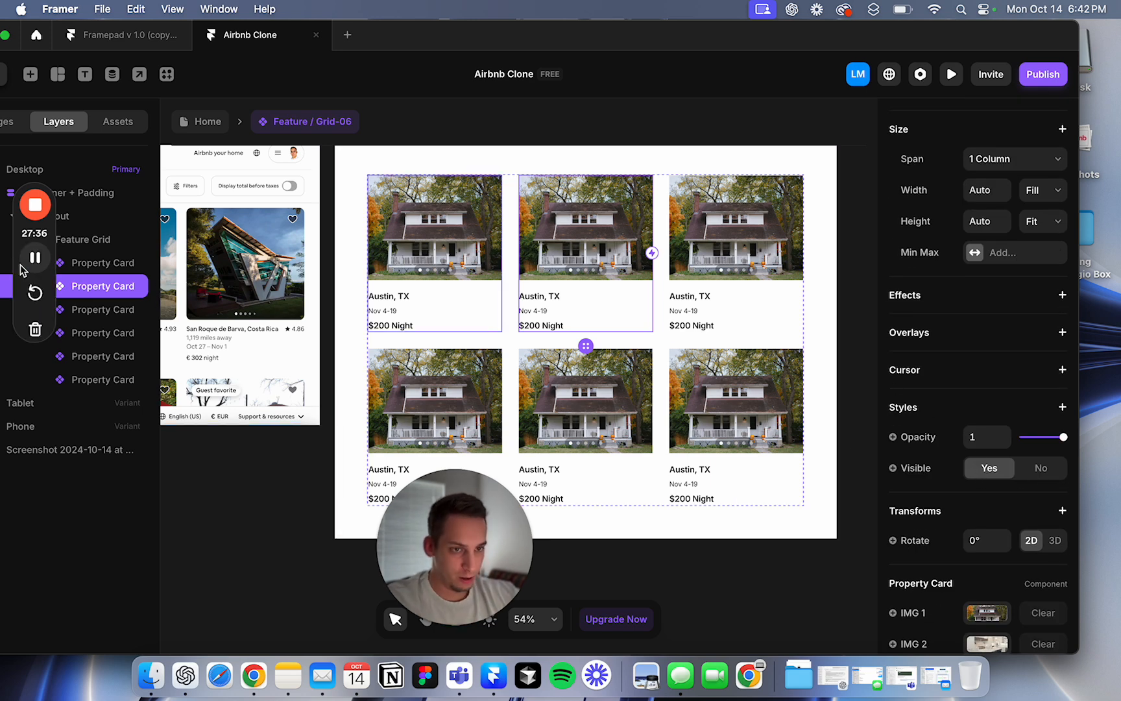
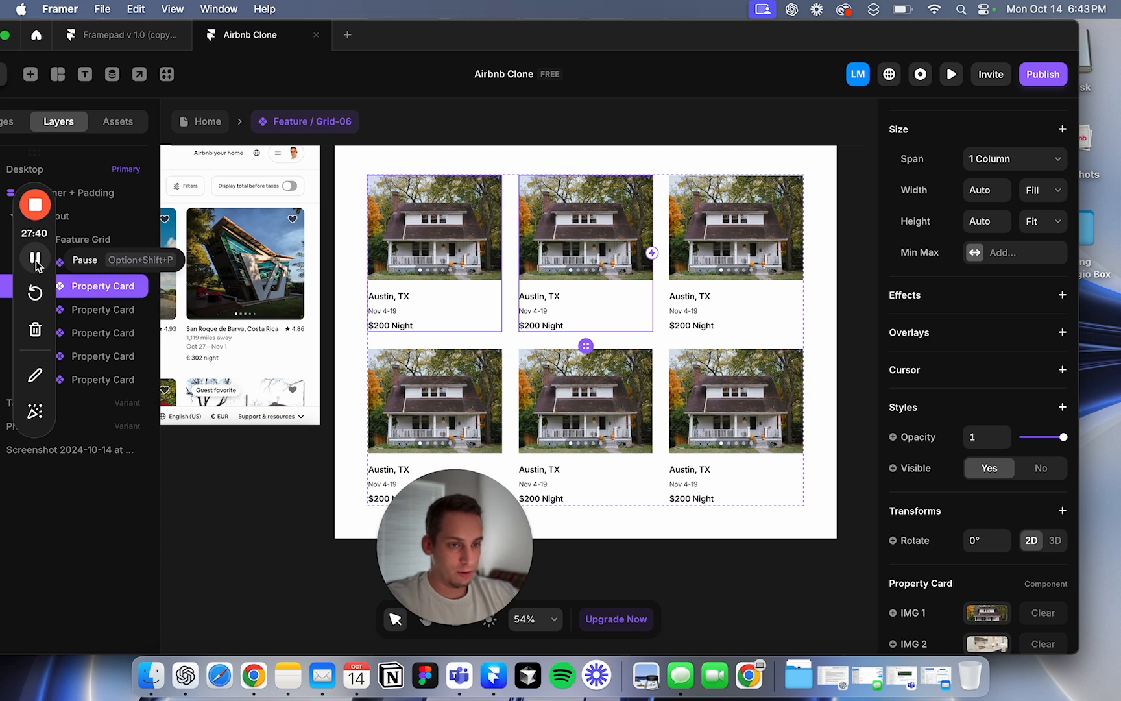
pyautogui.click(36, 260)
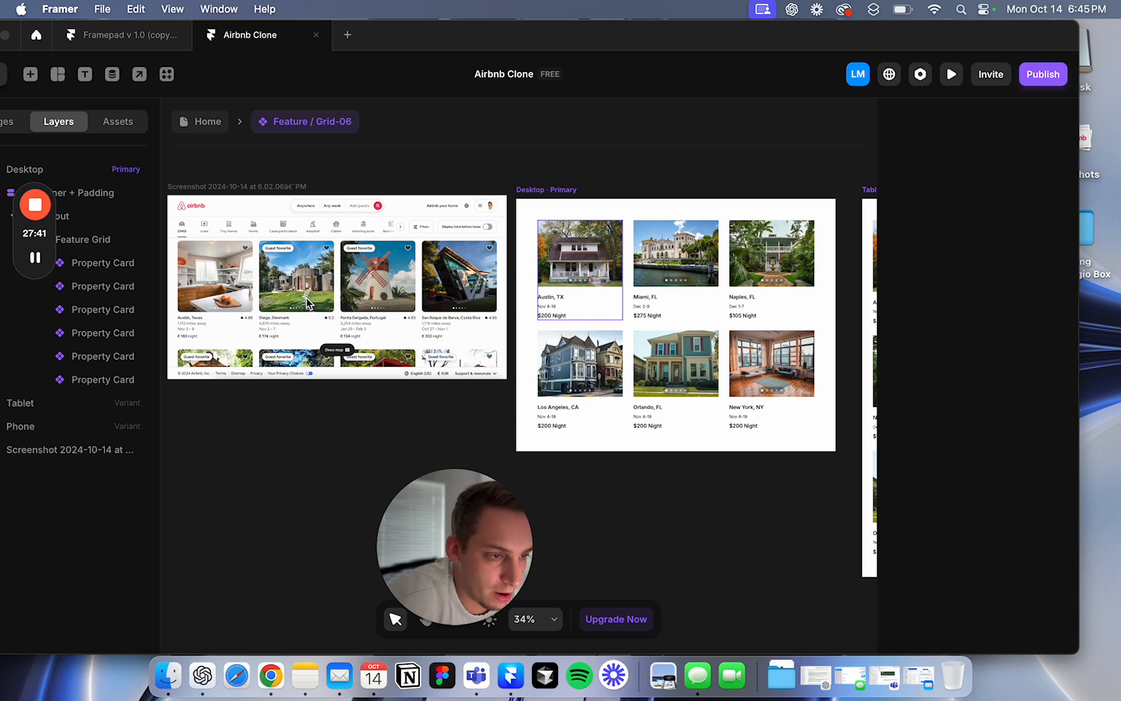
# Step: Open the Property Card component, set its Slideshow's Radius to 10, and return to Feature / Grid-06
pyautogui.click(571, 270)
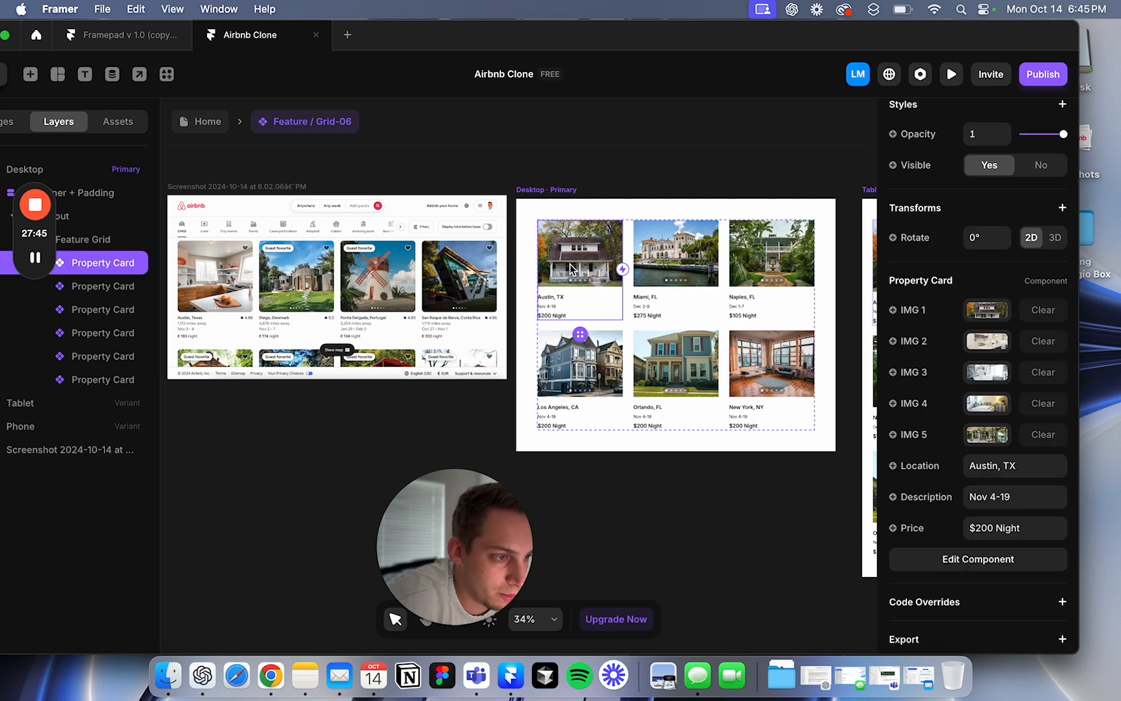
pyautogui.scroll(5, 468, 290)
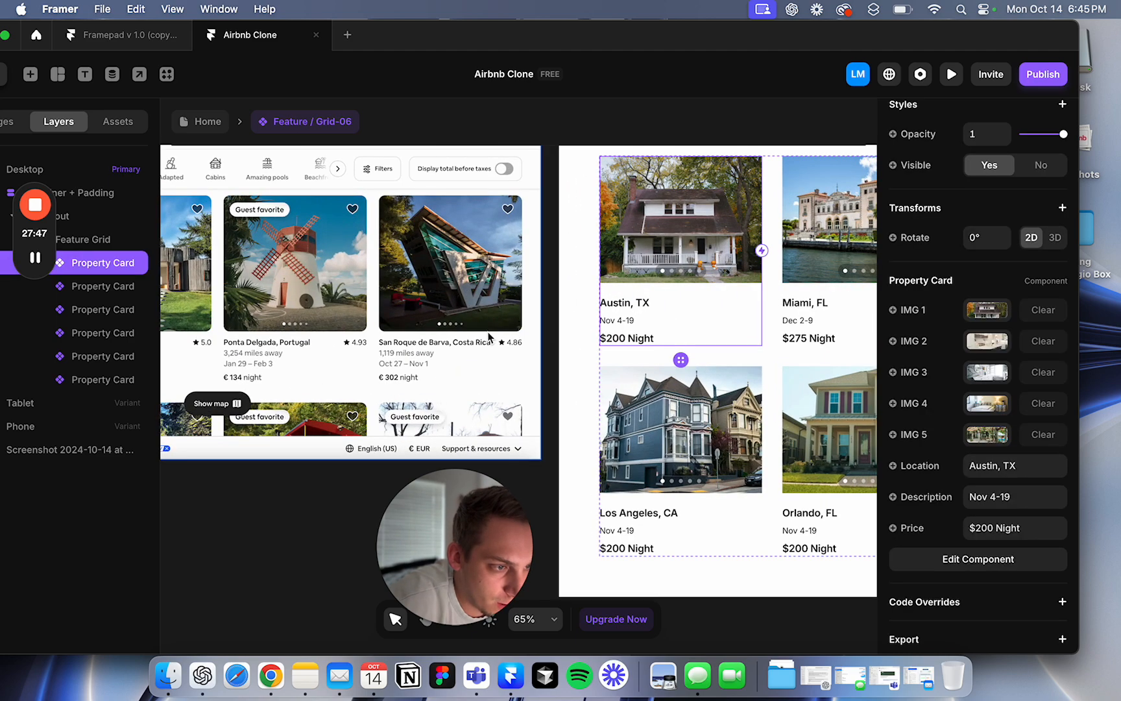
pyautogui.doubleClick(663, 221)
pyautogui.click(499, 350)
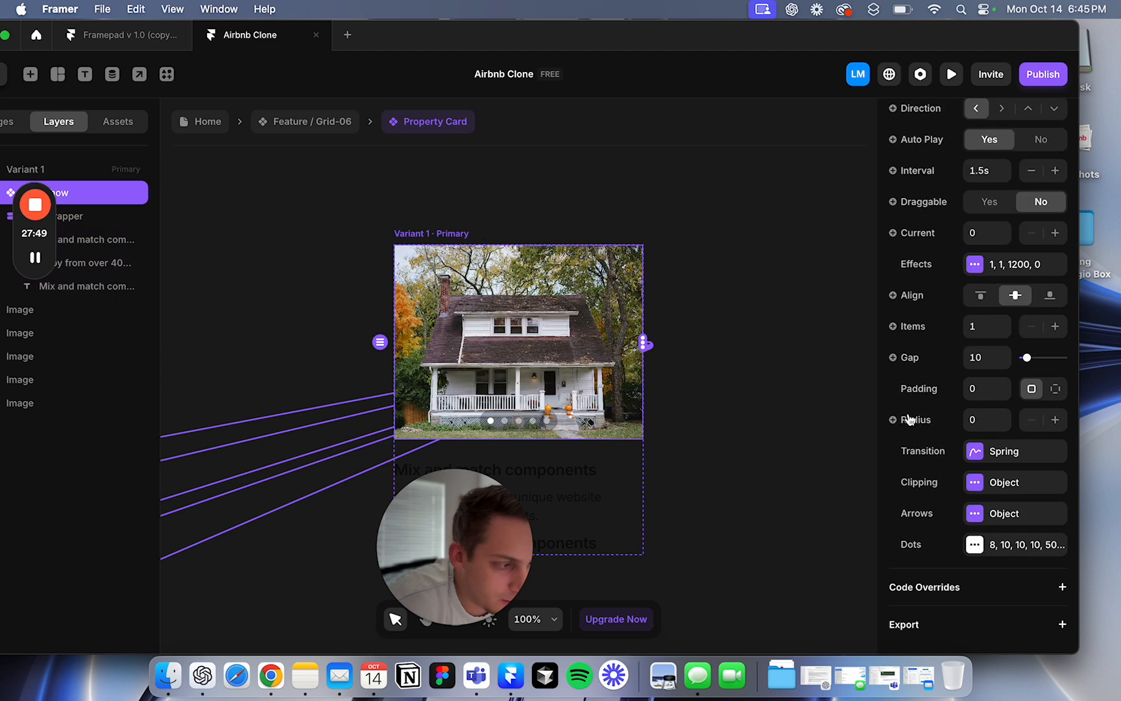
pyautogui.scroll(3, 949, 428)
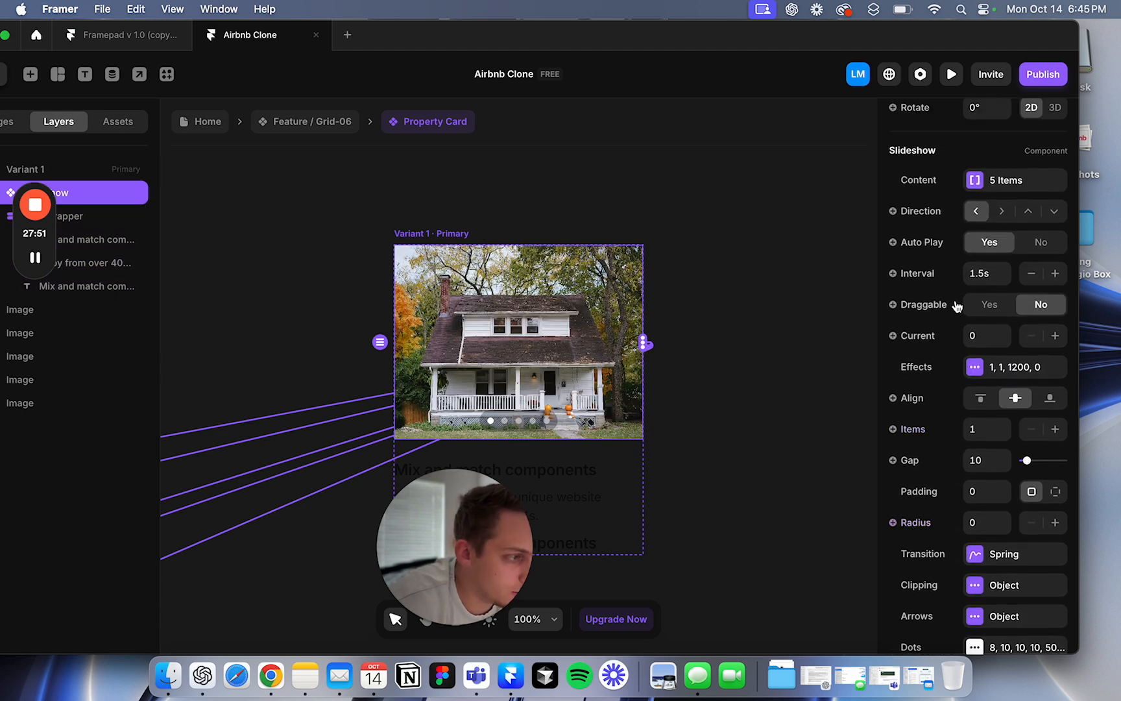
pyautogui.scroll(-2, 957, 306)
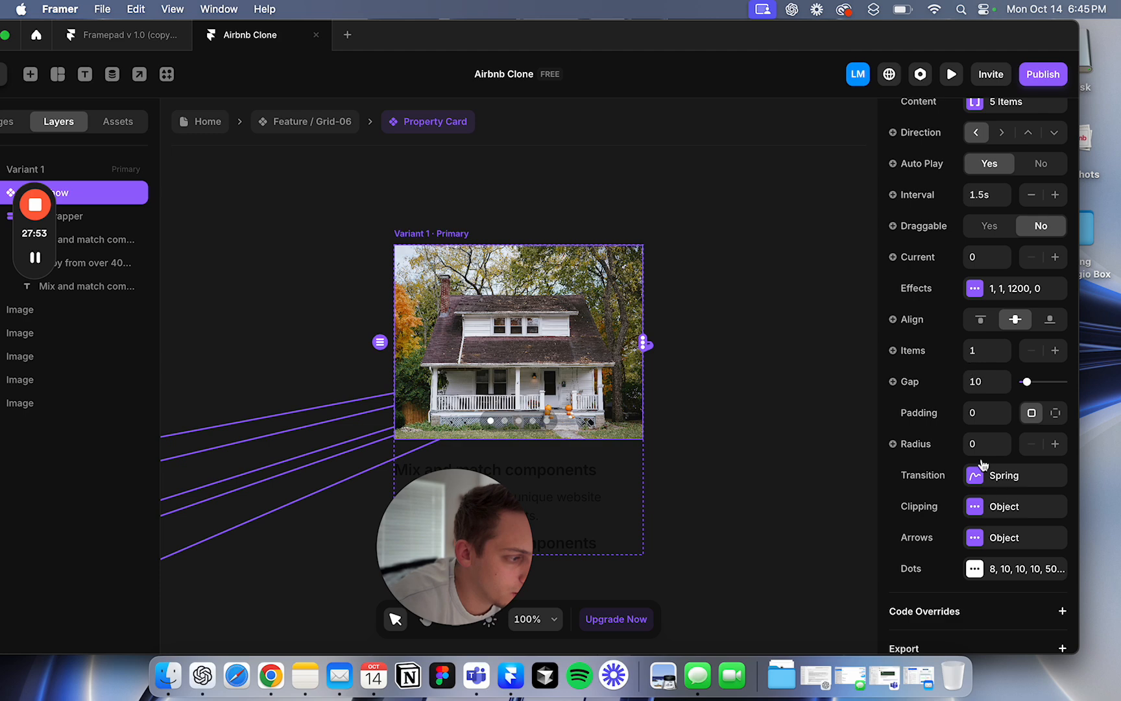
pyautogui.write('10')
pyautogui.press('Return')
pyautogui.click(291, 118)
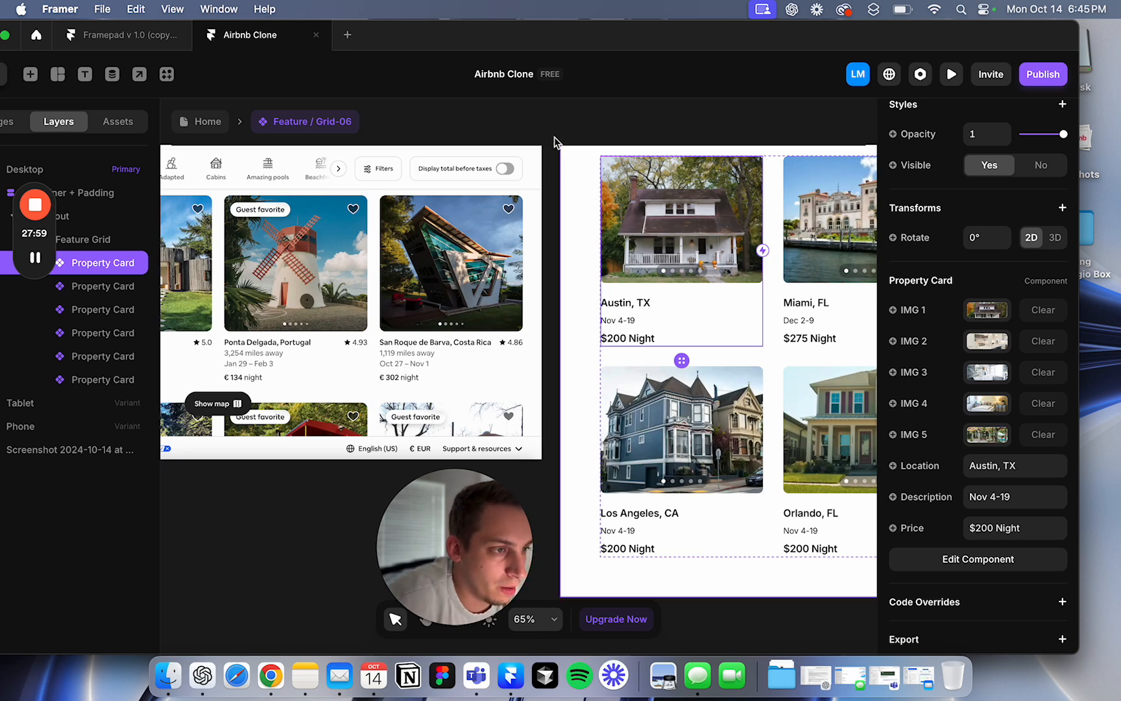
pyautogui.hscroll(-2, 545, 181)
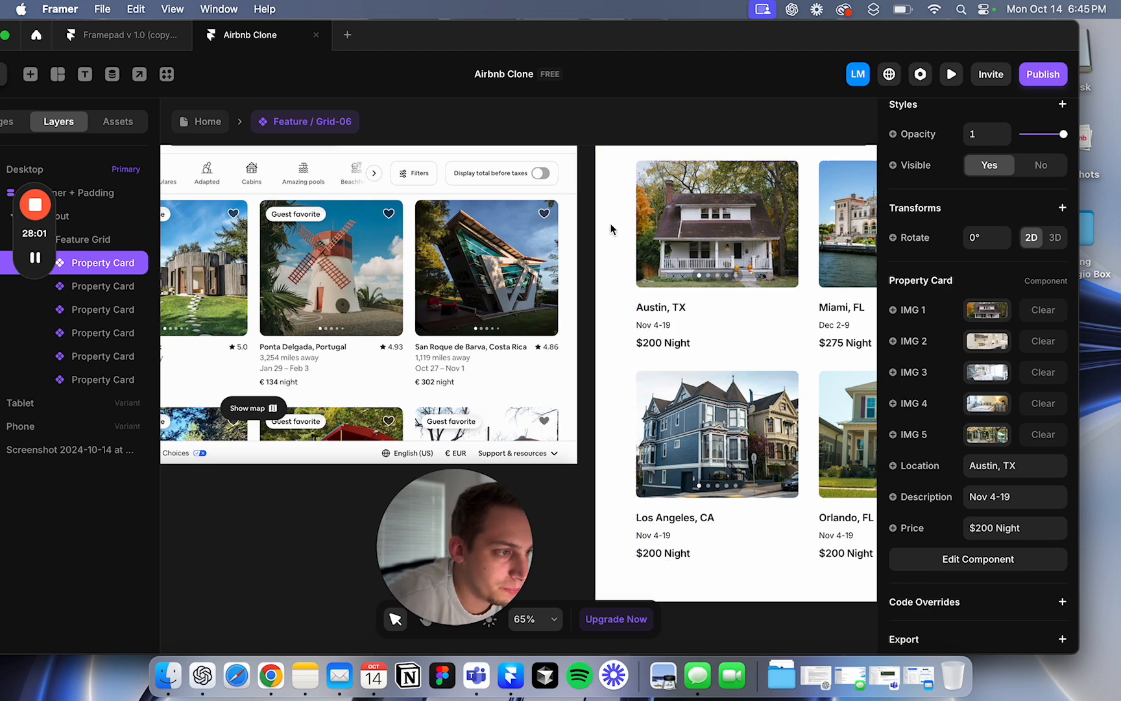
pyautogui.hscroll(10, 610, 230)
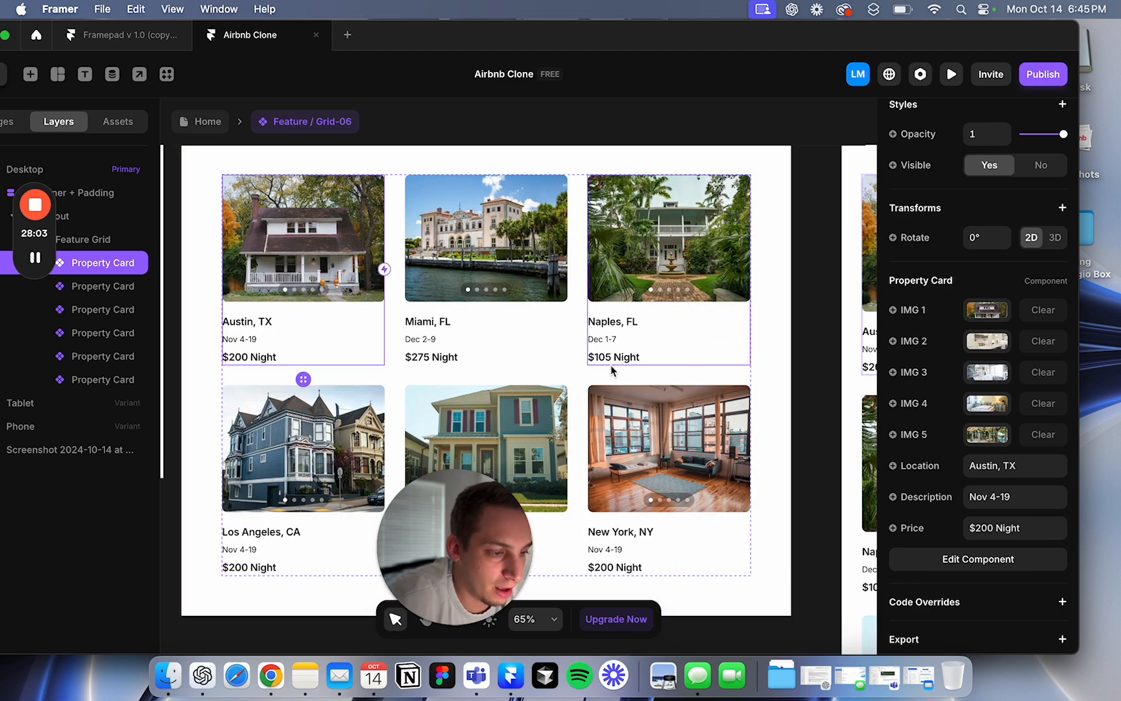
pyautogui.scroll(-5, 610, 364)
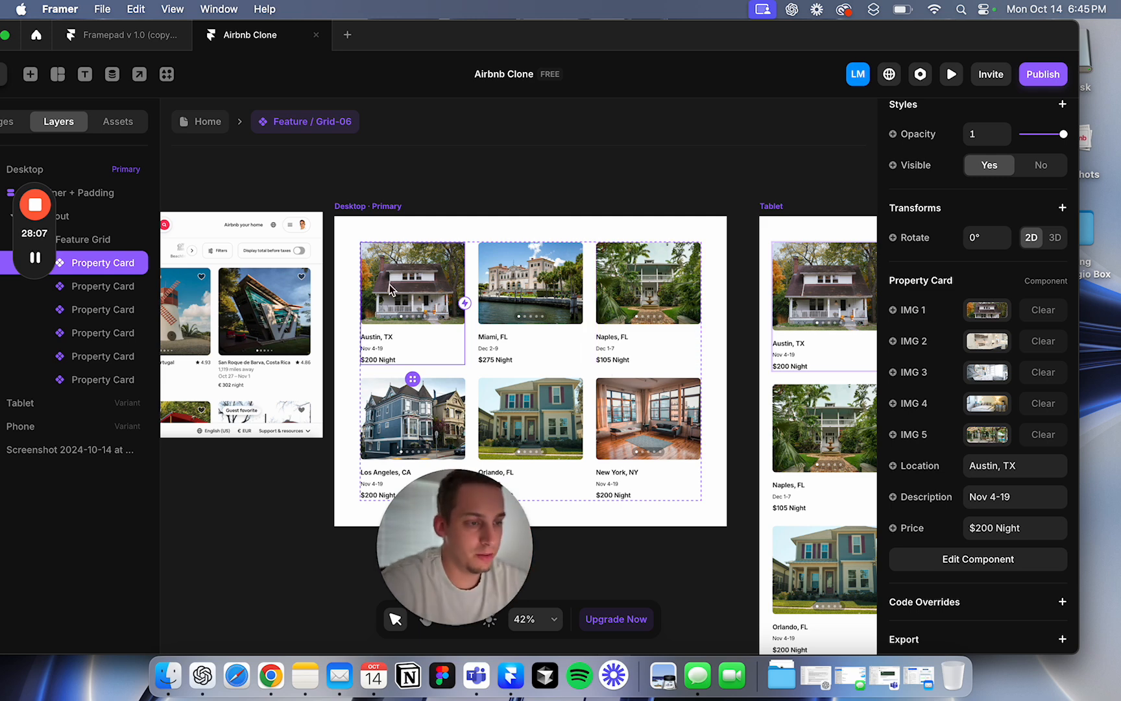
pyautogui.hscroll(-6, 611, 371)
pyautogui.scroll(-2, 610, 370)
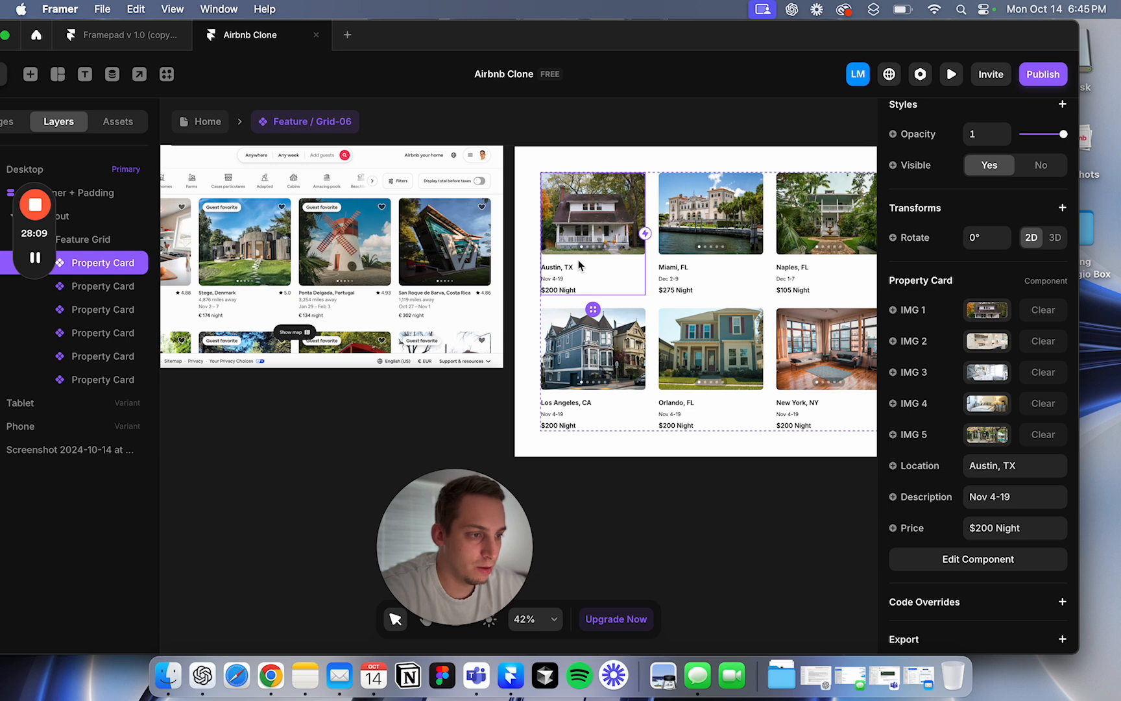
# Step: In the Property Card component, set Variant 1's Gap to 14 and return to Feature / Grid-06
pyautogui.doubleClick(578, 260)
pyautogui.click(578, 260)
pyautogui.scroll(-3, 380, 418)
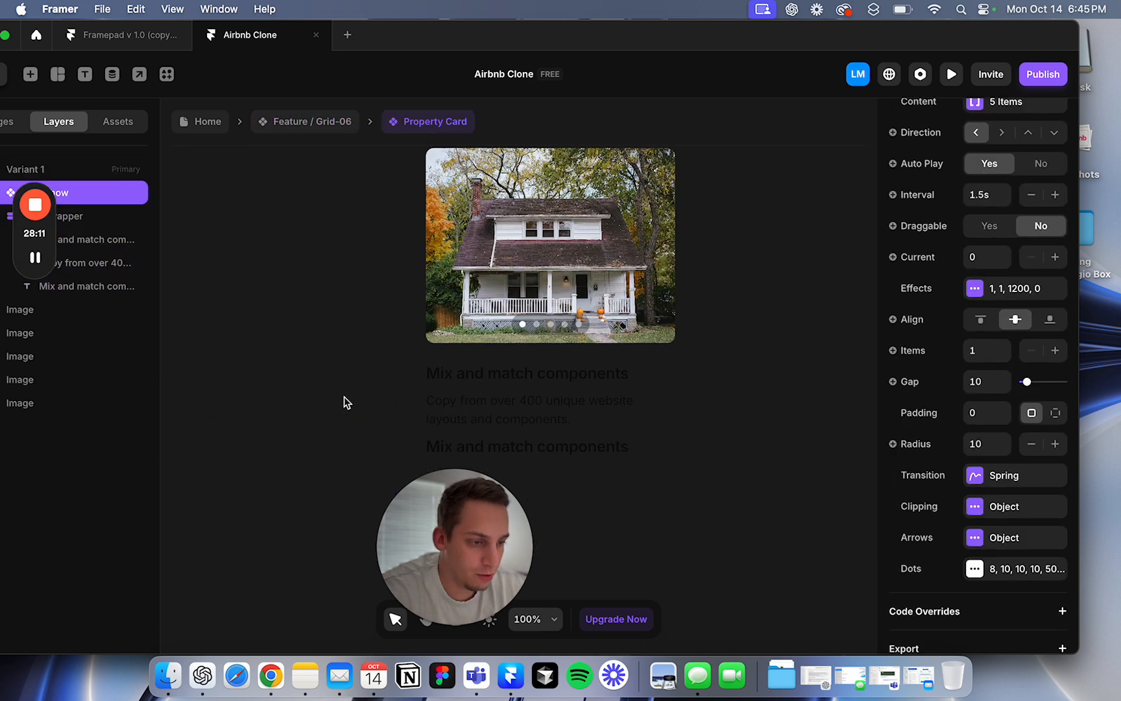
pyautogui.click(558, 357)
pyautogui.click(453, 315)
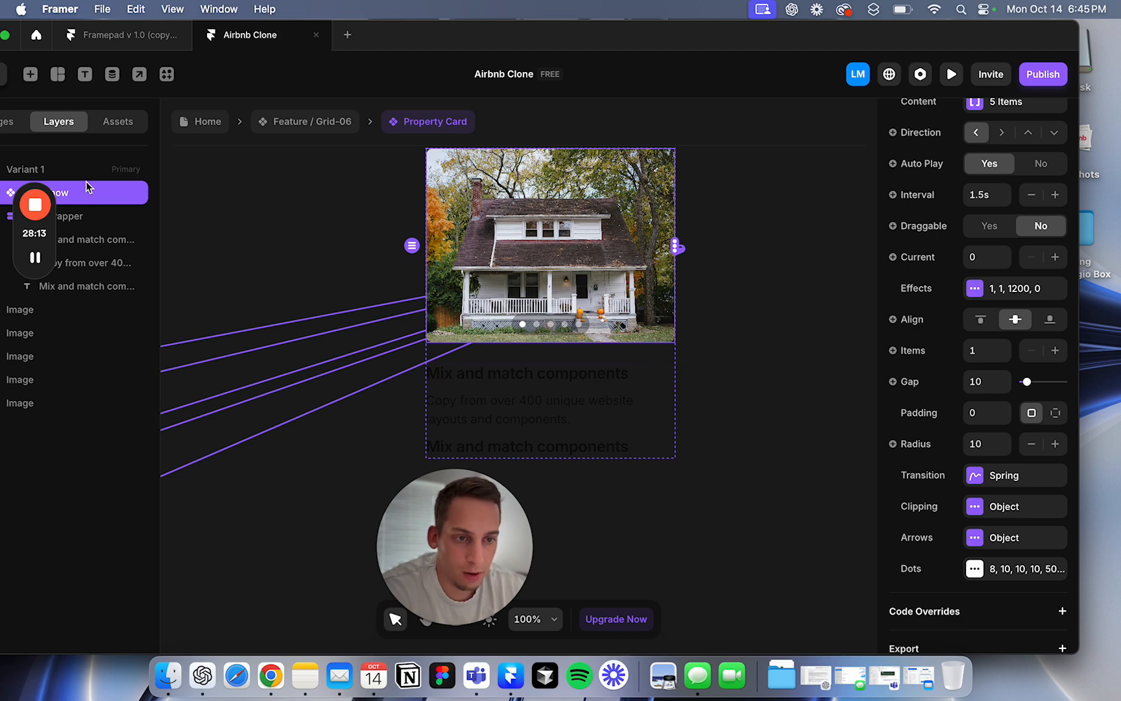
pyautogui.click(89, 216)
pyautogui.click(91, 192)
pyautogui.click(90, 170)
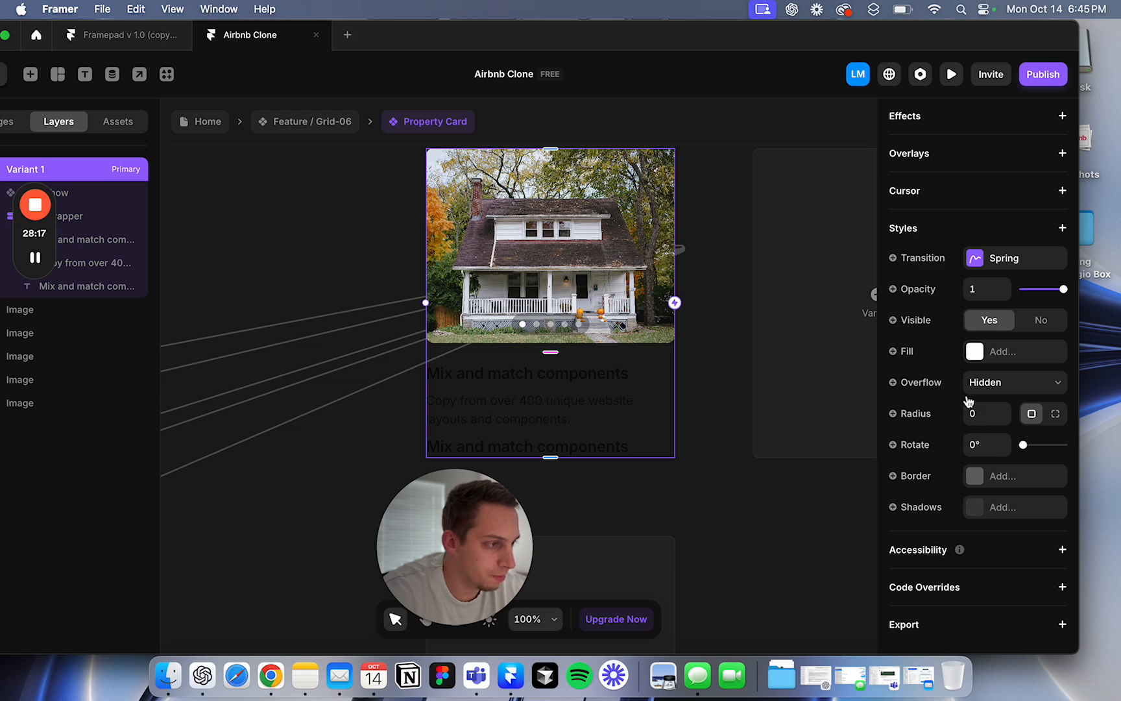
pyautogui.scroll(10, 969, 401)
pyautogui.click(973, 428)
pyautogui.write('14')
pyautogui.click(274, 122)
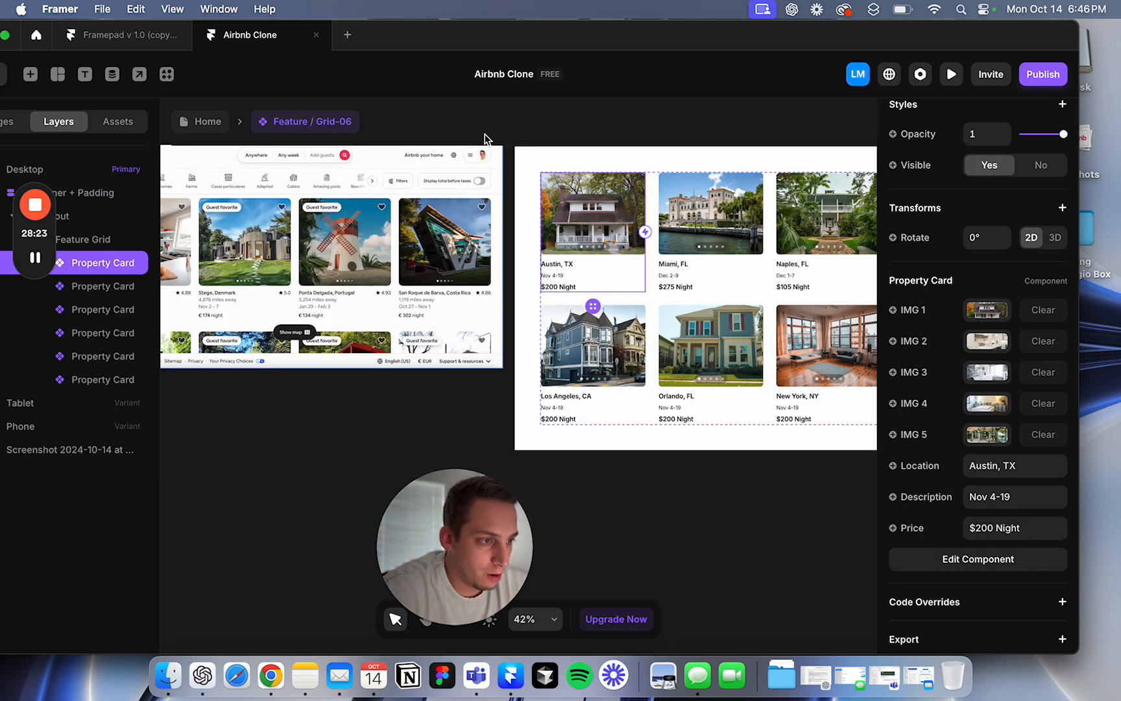
# Step: Return to the Home page and move the Airbnb reference screenshot down beside the Desktop frame
pyautogui.hscroll(-1, 521, 149)
pyautogui.click(517, 419)
pyautogui.scroll(-3, 518, 419)
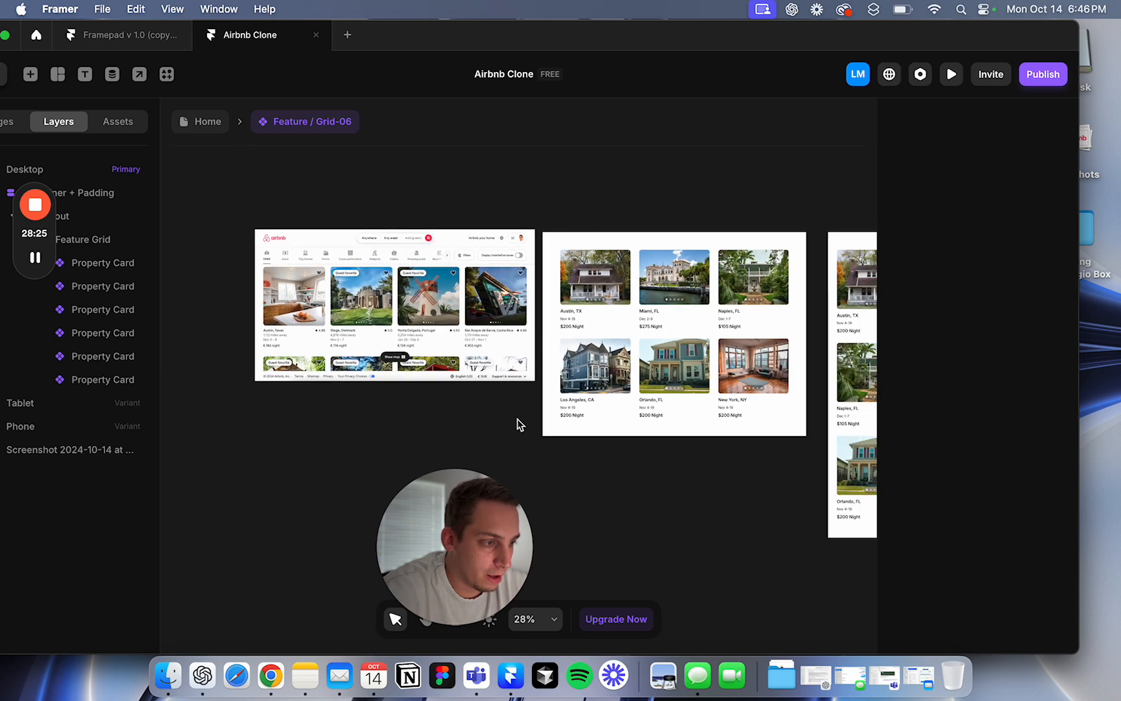
pyautogui.click(207, 121)
pyautogui.scroll(-1, 389, 243)
pyautogui.scroll(-4, 392, 235)
pyautogui.moveTo(393, 224); pyautogui.dragTo(399, 327)
pyautogui.scroll(5, 399, 327)
# Step: Open Feature / Grid-06, set the Container + Padding layer's top padding to 20, and return to Home
pyautogui.click(658, 272)
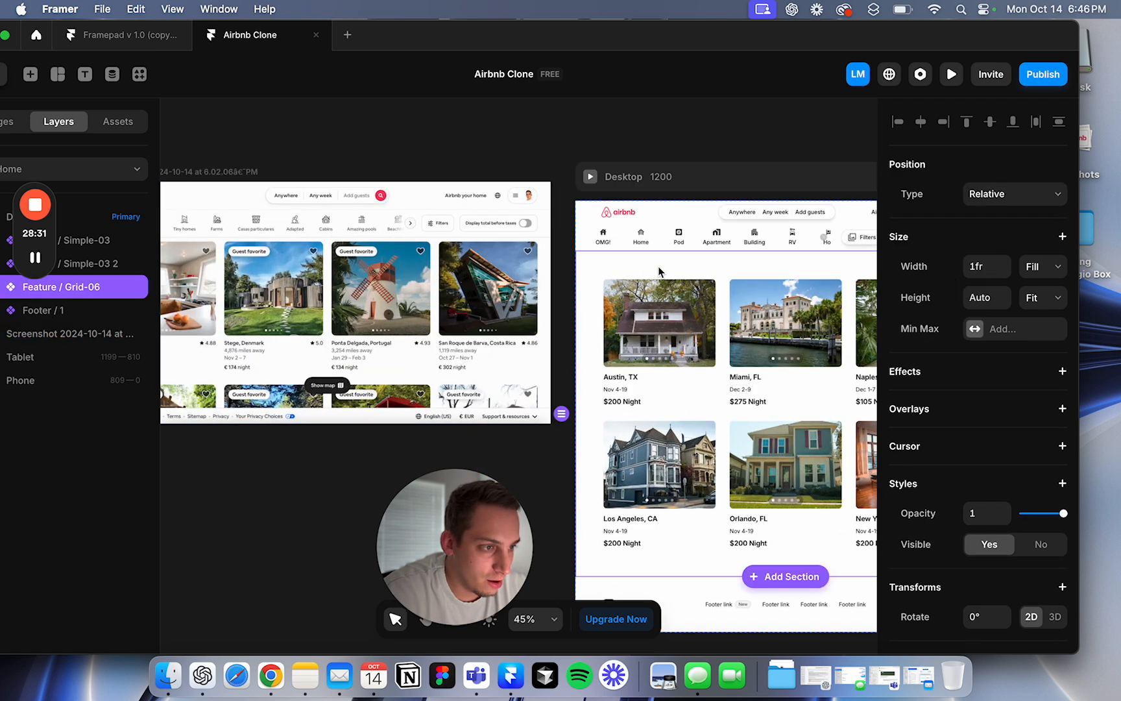
pyautogui.doubleClick(658, 271)
pyautogui.scroll(-5, 962, 469)
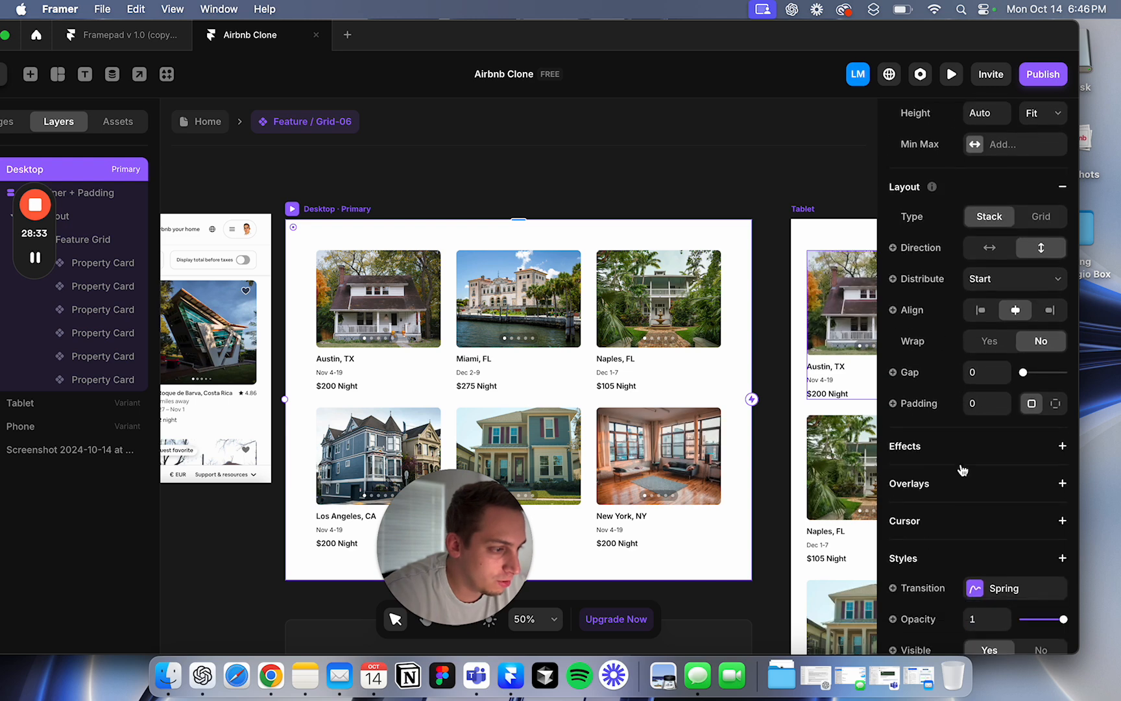
pyautogui.click(91, 192)
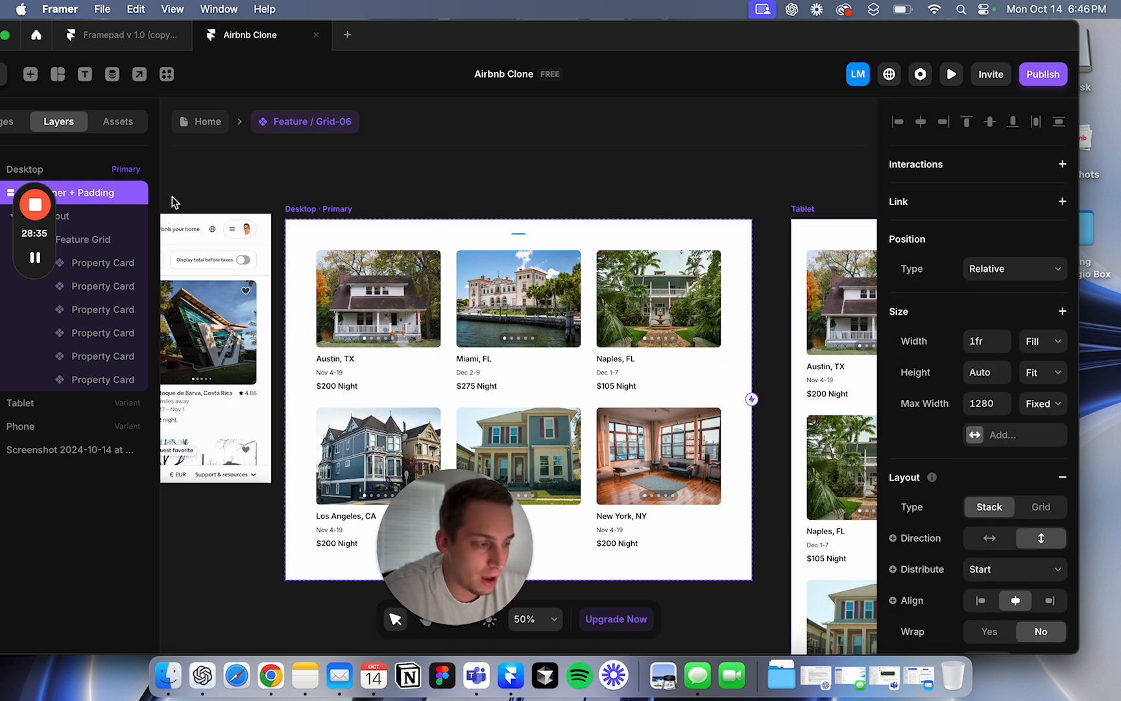
pyautogui.scroll(-8, 960, 433)
pyautogui.scroll(3, 981, 332)
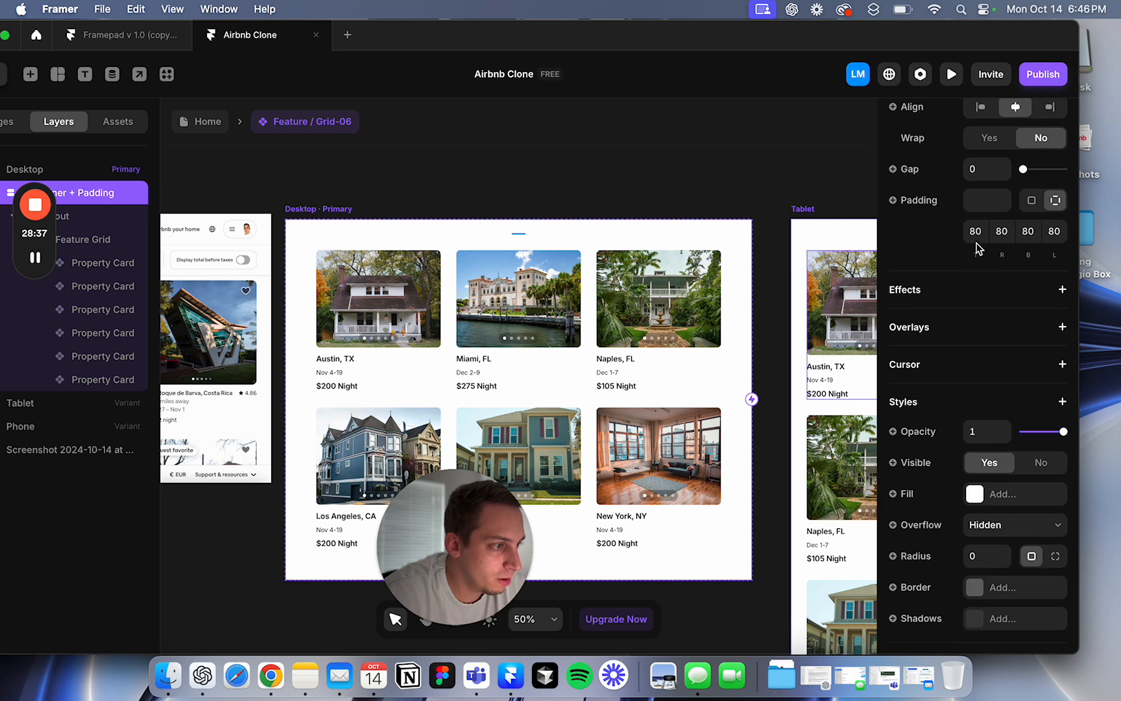
pyautogui.write('30')
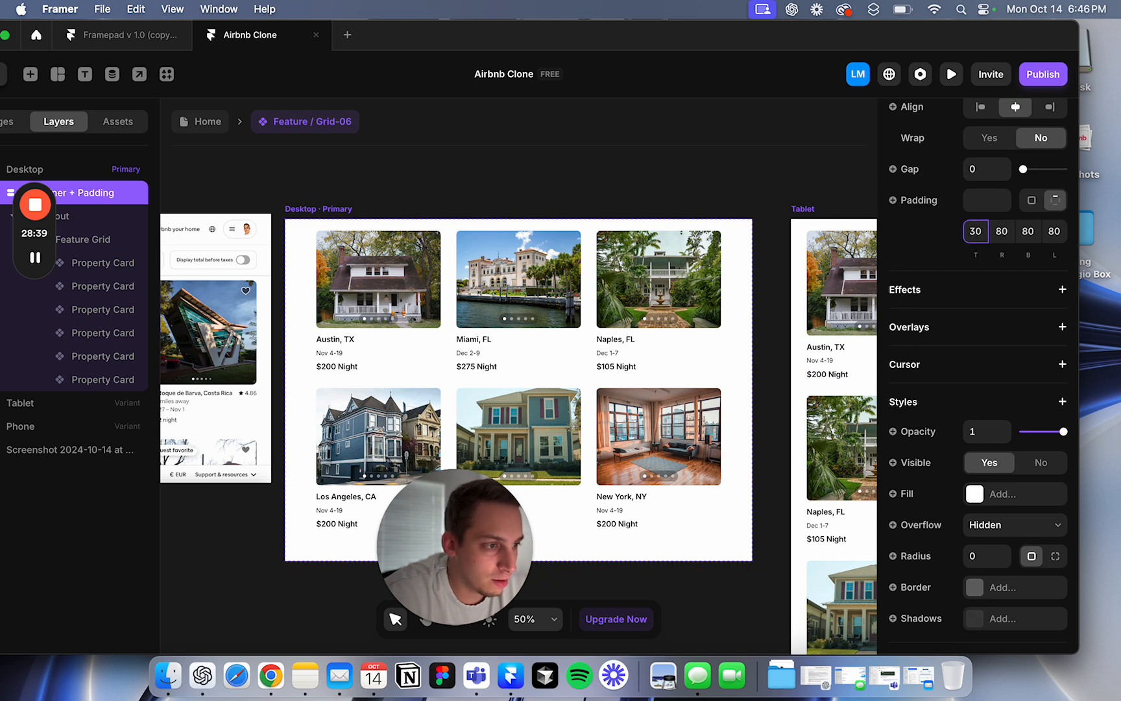
pyautogui.hotkey('shift', 'Down')
pyautogui.hscroll(-5, 622, 292)
pyautogui.hscroll(1, 519, 272)
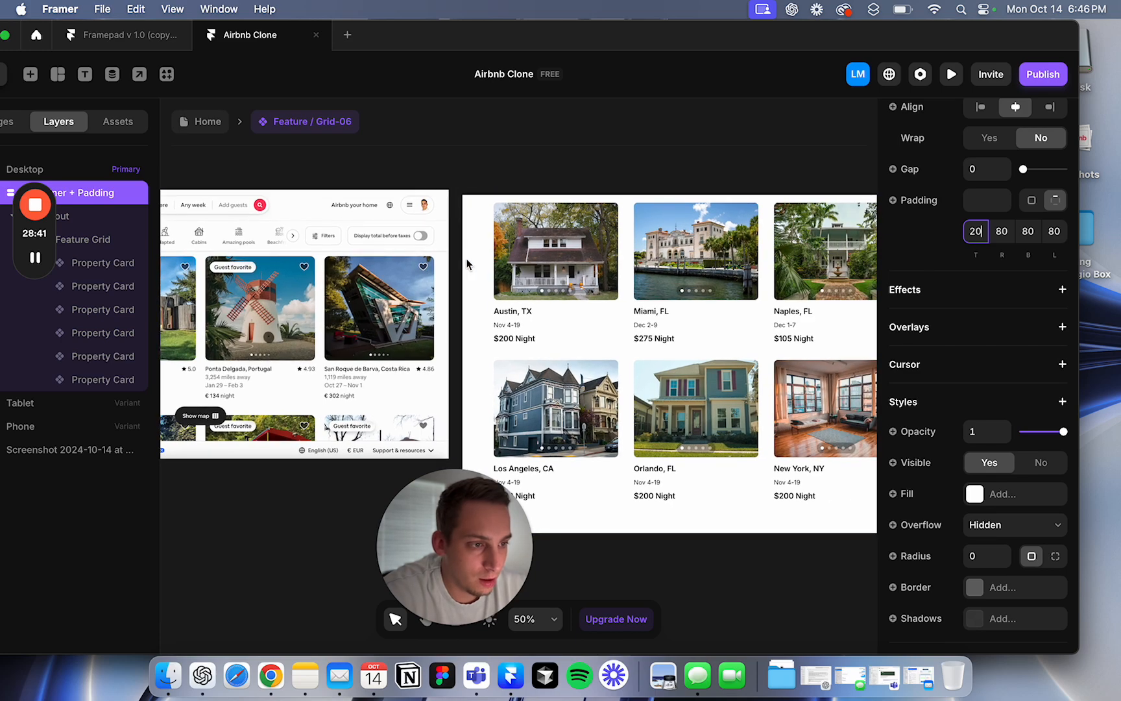
pyautogui.click(218, 132)
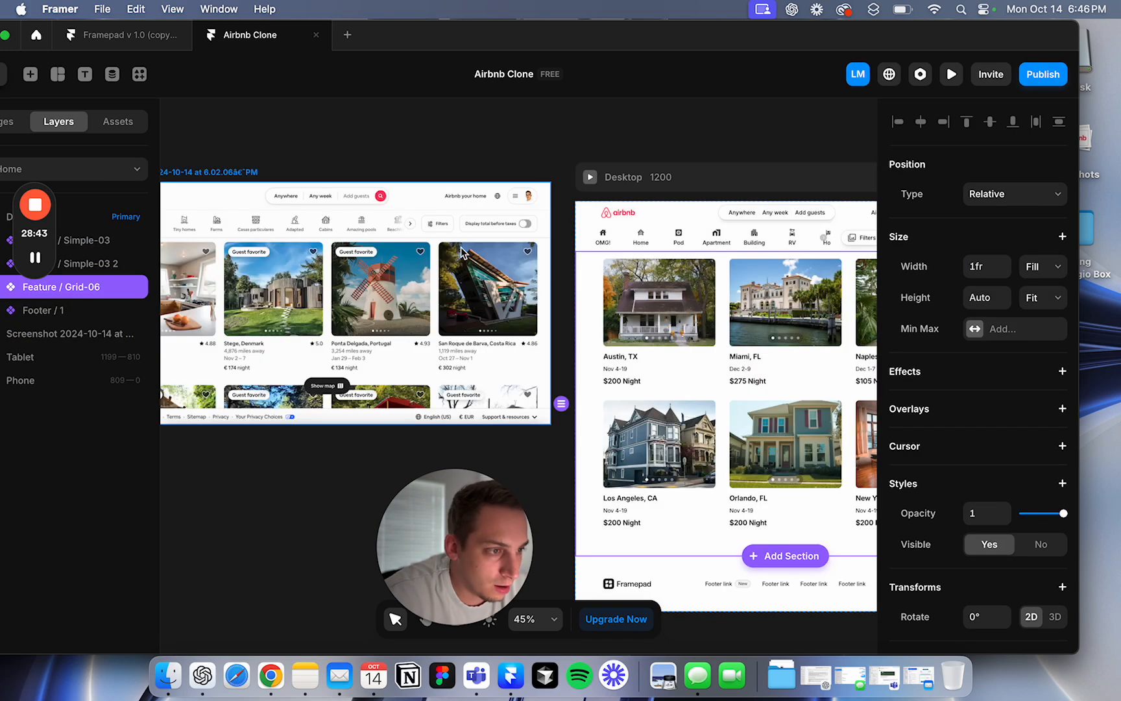
# Step: Reopen Feature / Grid-06, set the Container + Padding layer's right and left padding to 60, and return to Home
pyautogui.doubleClick(592, 300)
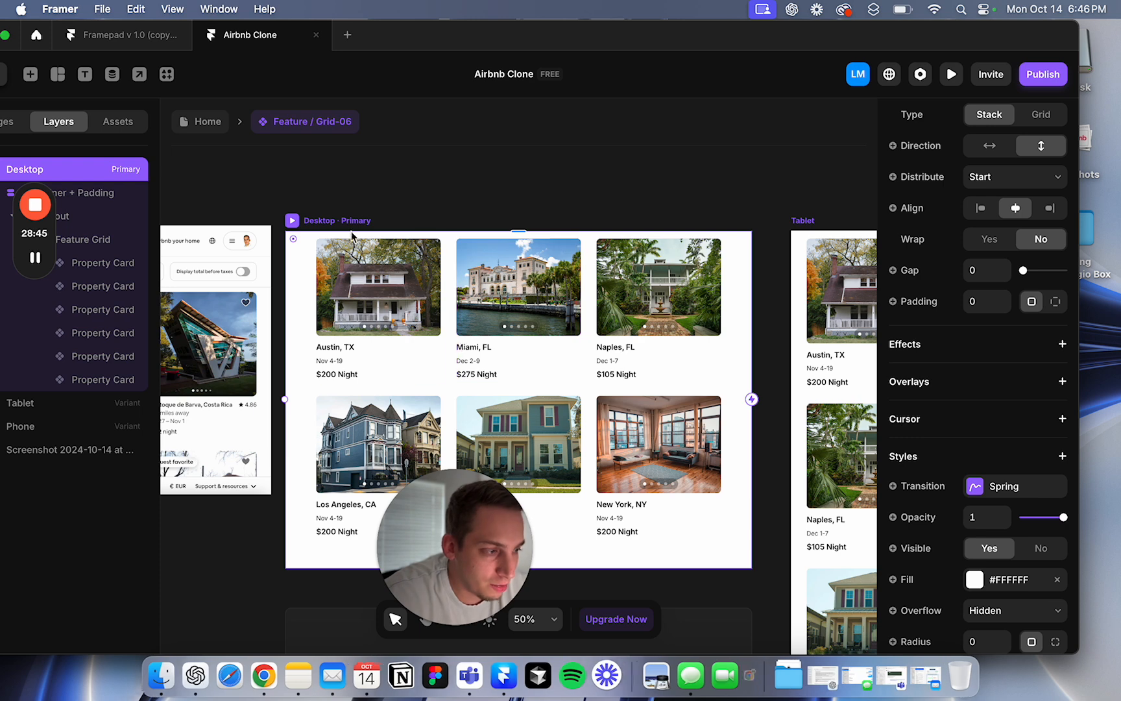
pyautogui.click(118, 196)
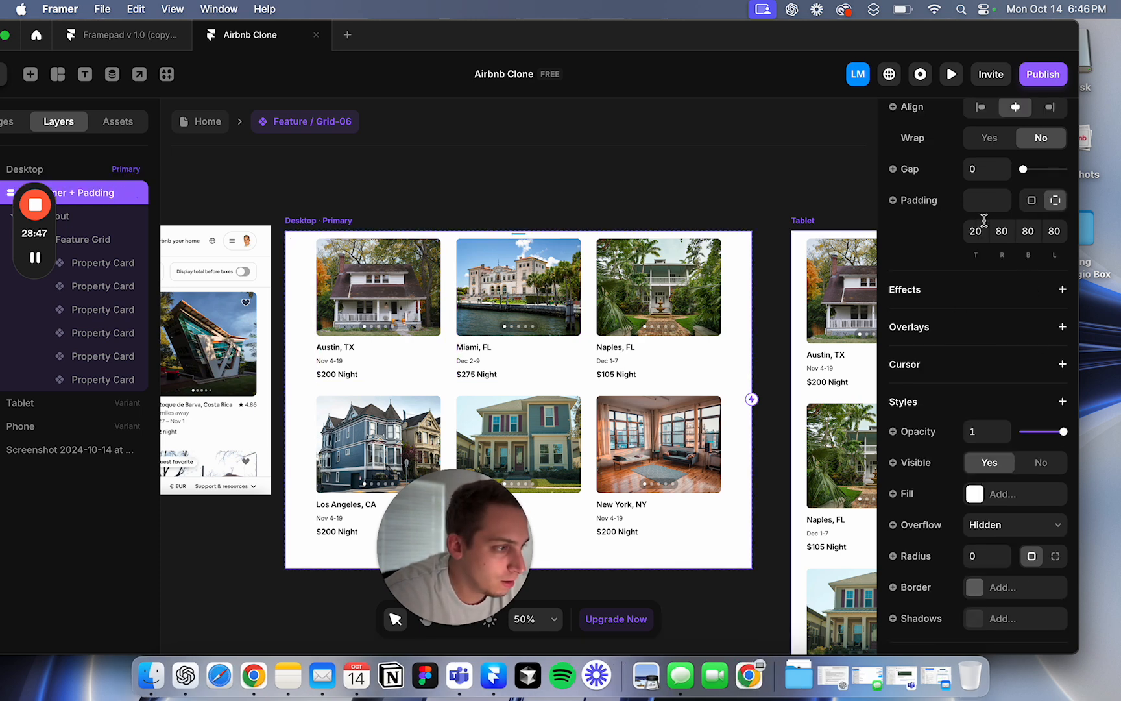
pyautogui.click(1004, 231)
pyautogui.write('60')
pyautogui.click(1056, 235)
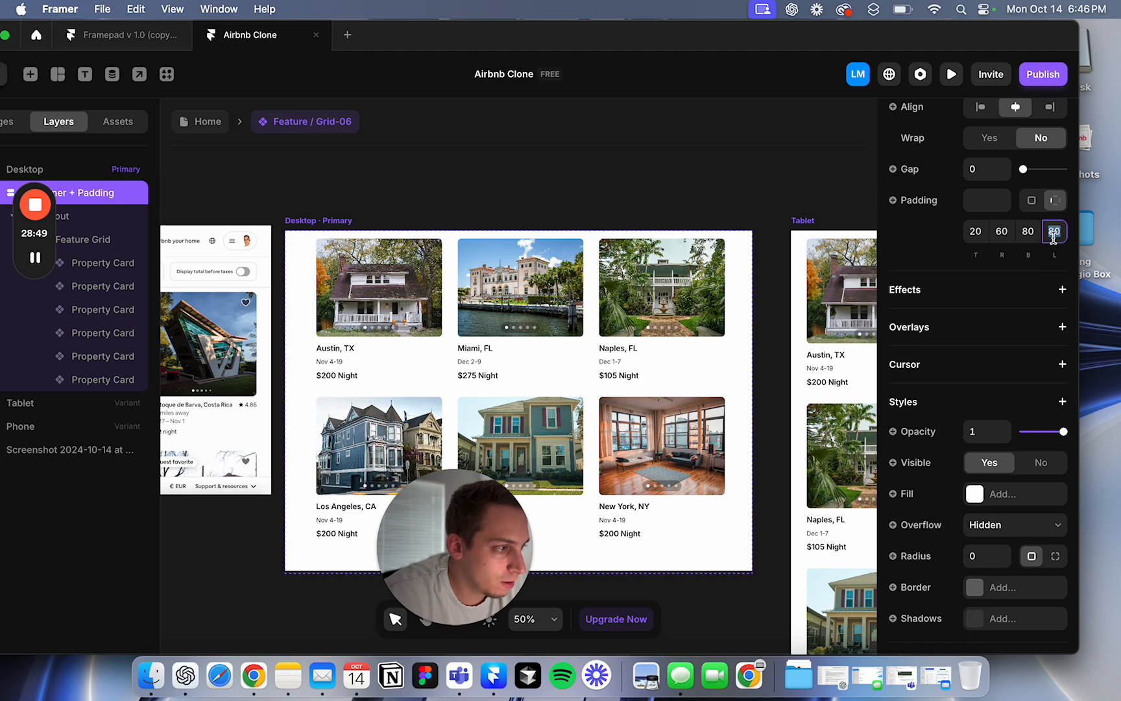
pyautogui.write('70')
pyautogui.hotkey('shift', 'Down')
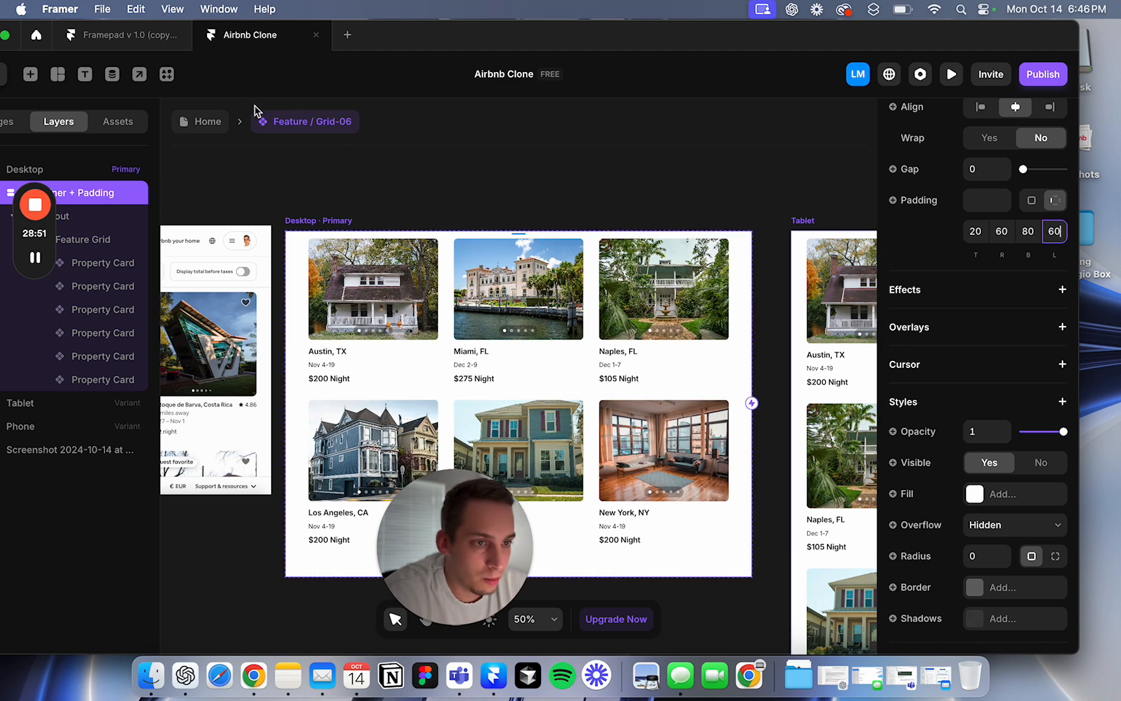
pyautogui.click(221, 124)
pyautogui.click(545, 165)
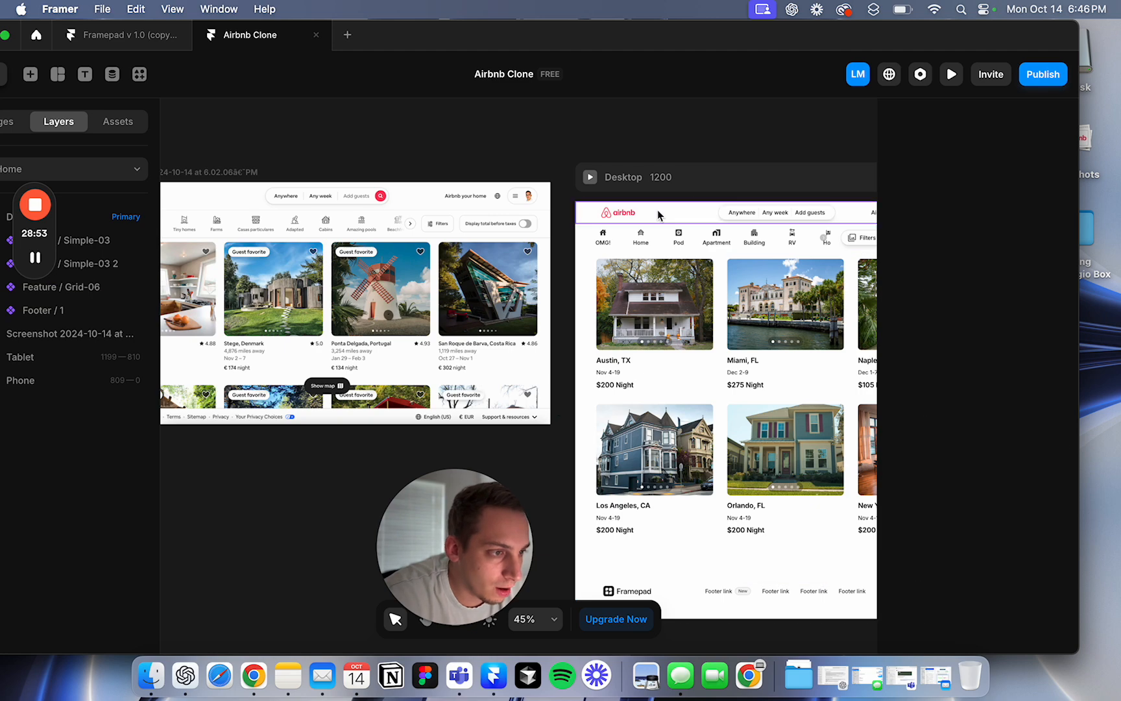
# Step: Move the Airbnb reference screenshot further down the Home canvas, to a Y position of about 454
pyautogui.hscroll(5, 472, 107)
pyautogui.scroll(-3, 468, 99)
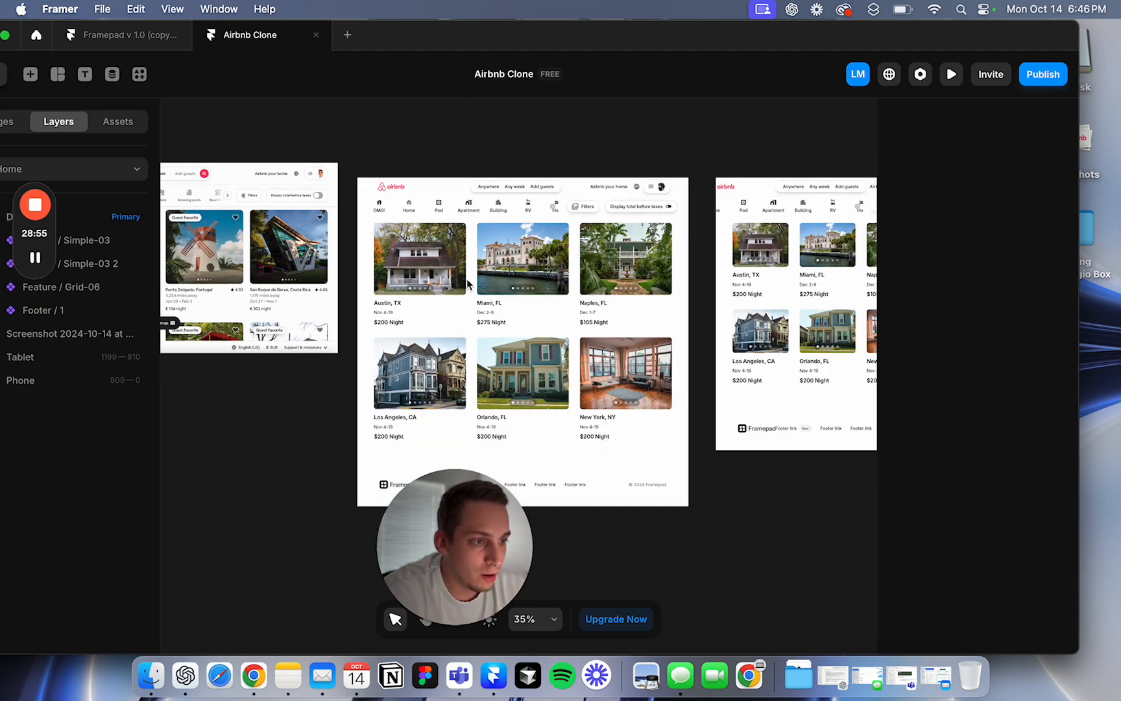
pyautogui.hscroll(-4, 468, 278)
pyautogui.scroll(2, 467, 280)
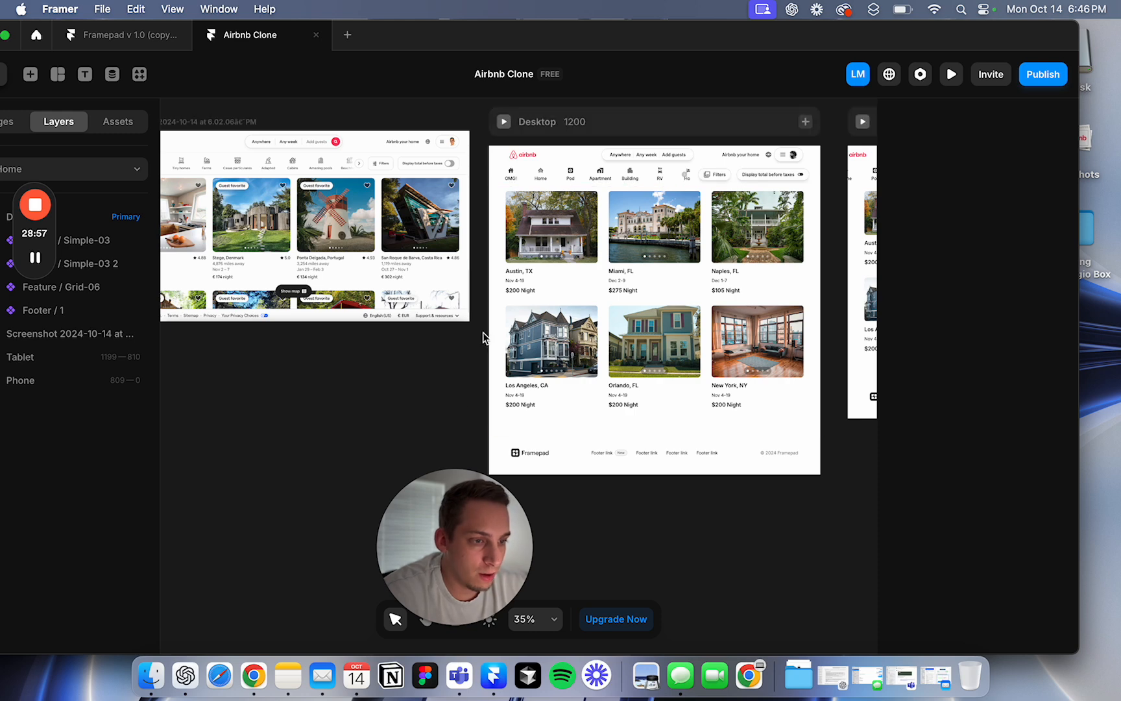
pyautogui.click(362, 322)
pyautogui.moveTo(362, 319); pyautogui.dragTo(354, 454)
pyautogui.scroll(-2, 351, 420)
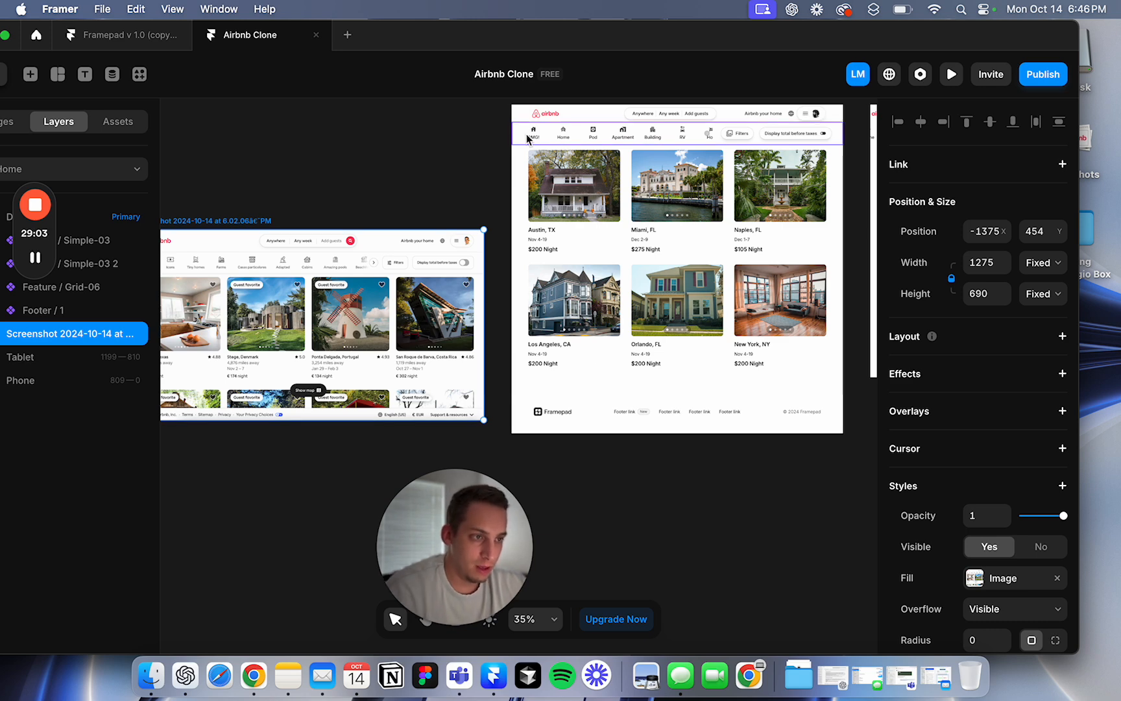
# Step: Set the footer's position type to Fixed and pin it to the viewport bottom with a bottom offset of 0
pyautogui.click(566, 411)
pyautogui.click(986, 204)
pyautogui.click(989, 211)
pyautogui.click(993, 281)
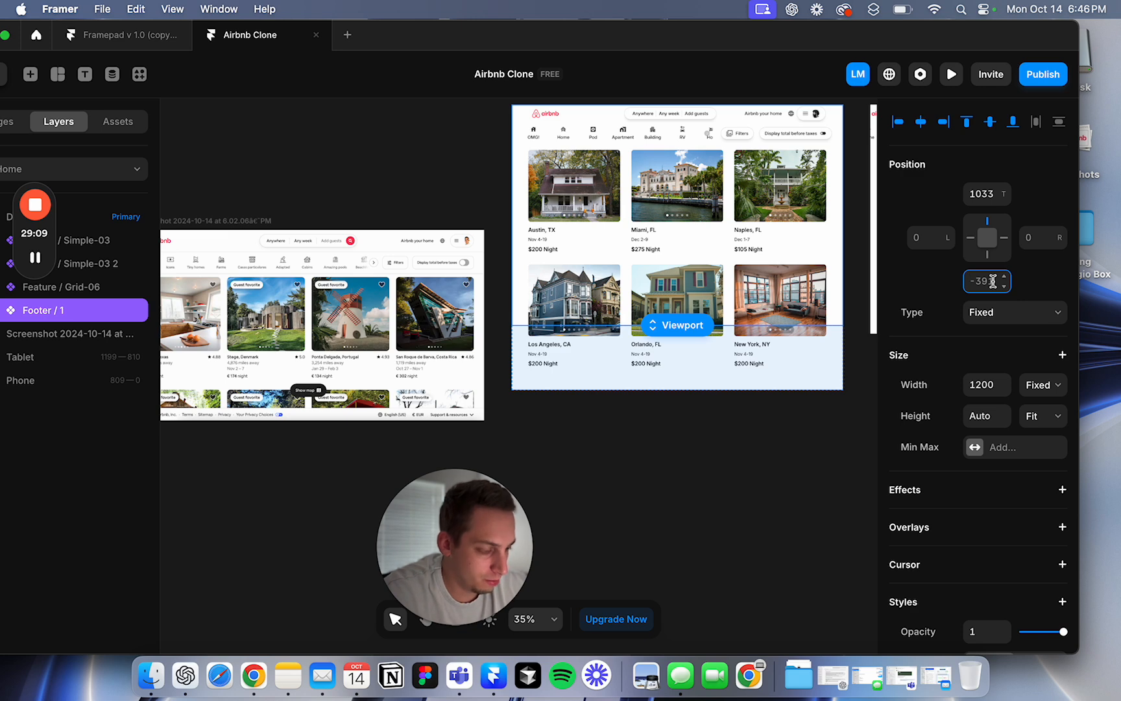
pyautogui.write('0')
pyautogui.press('Return')
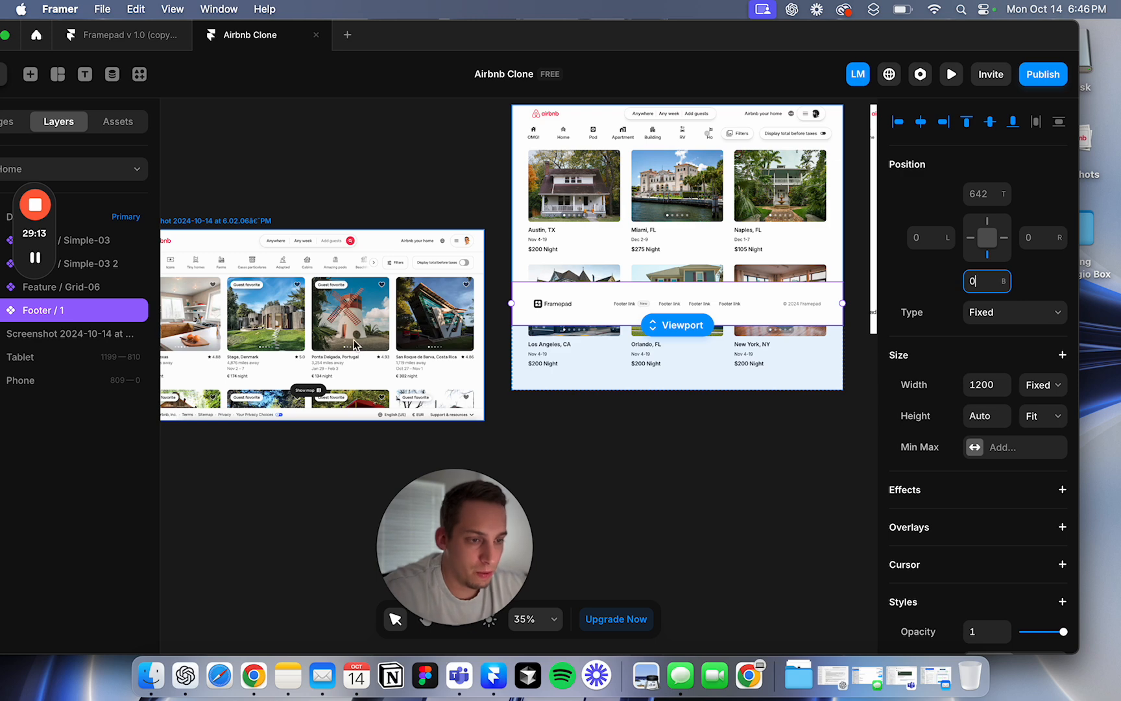
# Step: Copy the Airbnb reference screenshot from Home into the Footer / 1 component, placing it beside the primary Desktop variant
pyautogui.click(382, 340)
pyautogui.doubleClick(545, 308)
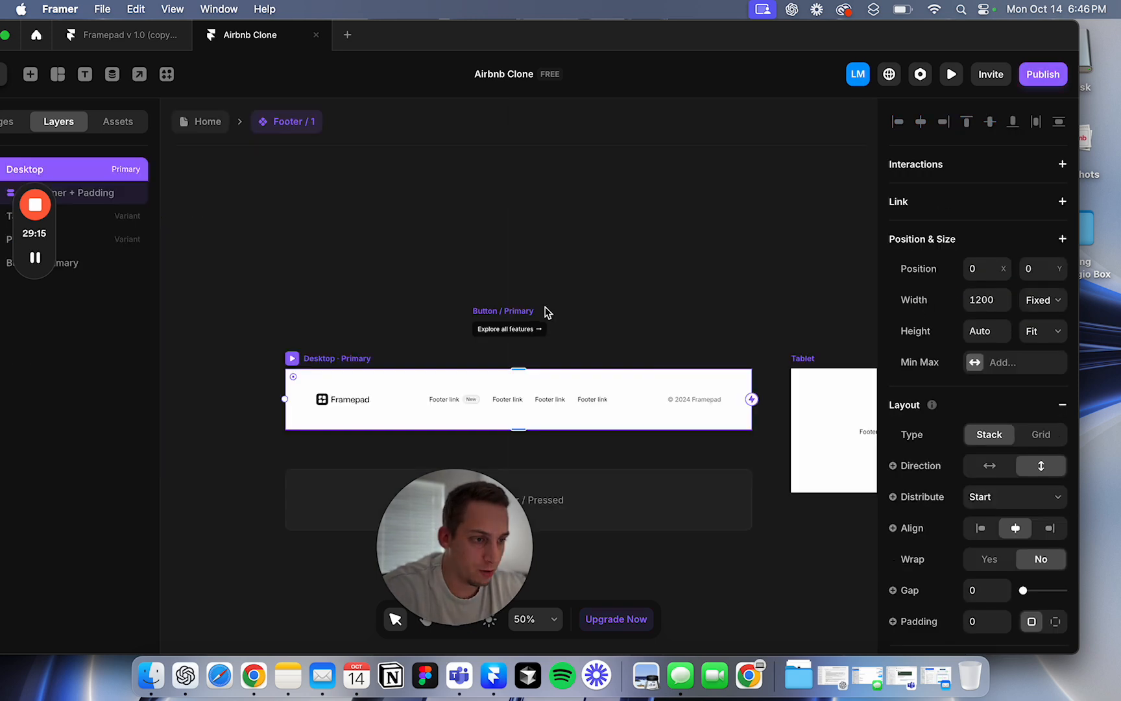
pyautogui.scroll(-4, 626, 290)
pyautogui.hscroll(-5, 263, 325)
pyautogui.click(263, 325)
pyautogui.press('super+v')
pyautogui.moveTo(445, 364); pyautogui.dragTo(434, 279)
pyautogui.click(308, 276)
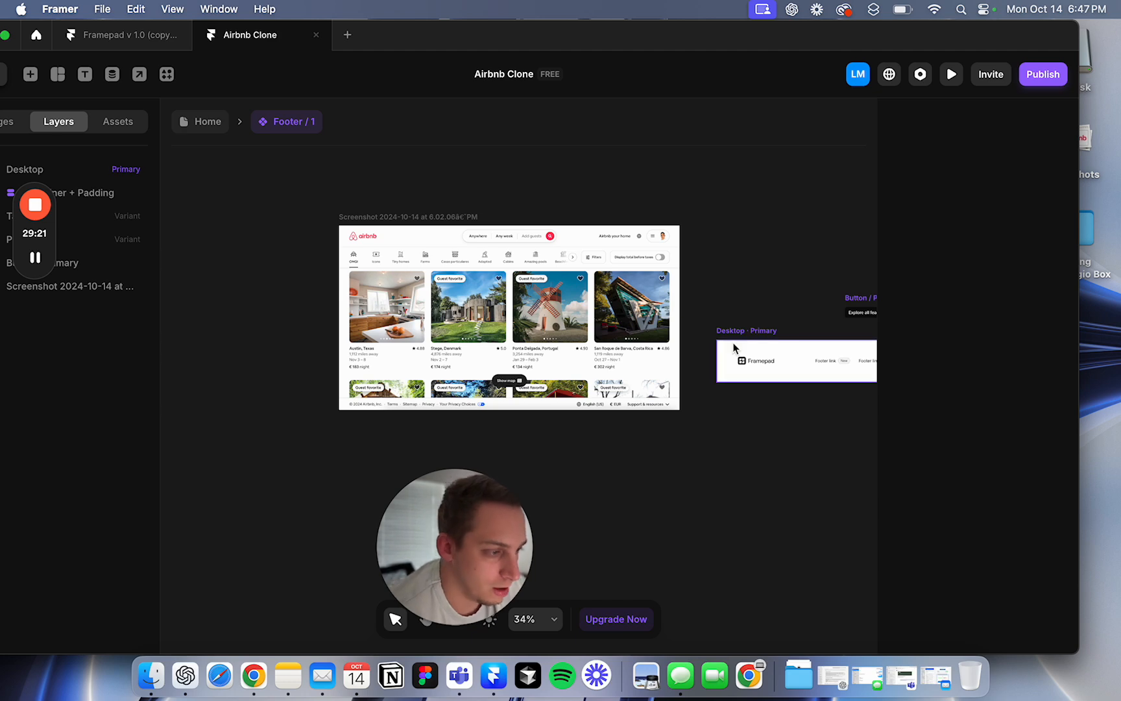
# Step: Delete the Framepad logo from the Desktop variant of Footer / 1
pyautogui.scroll(5, 574, 374)
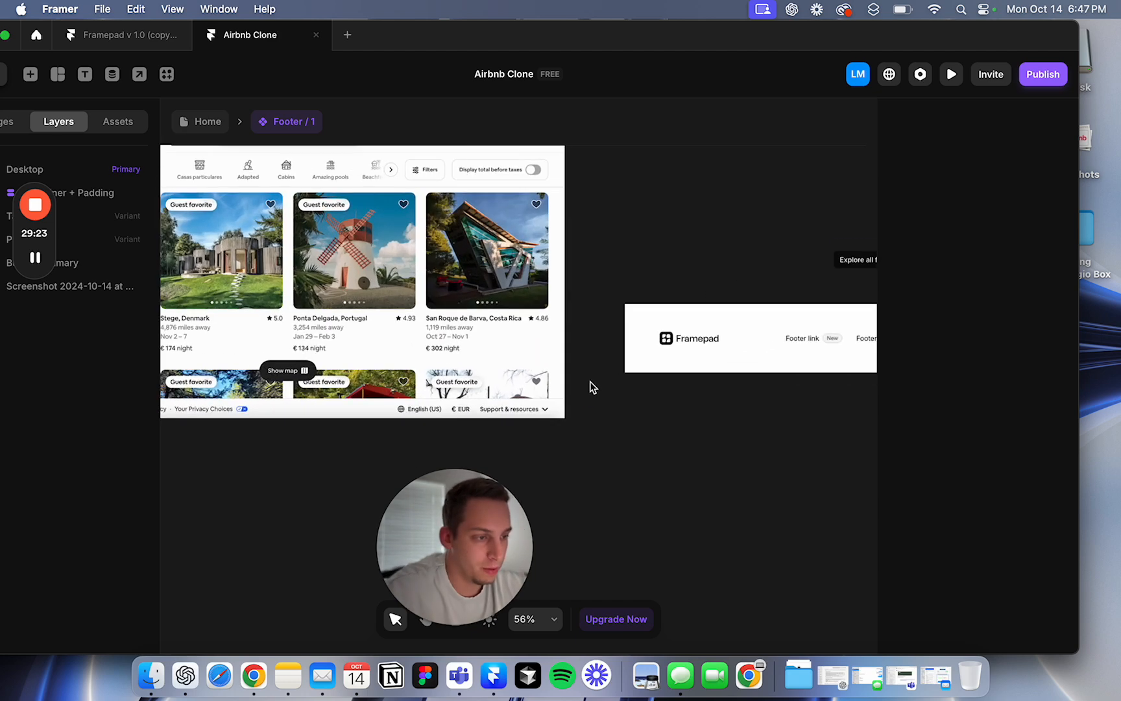
pyautogui.click(603, 346)
pyautogui.press('BackSpace')
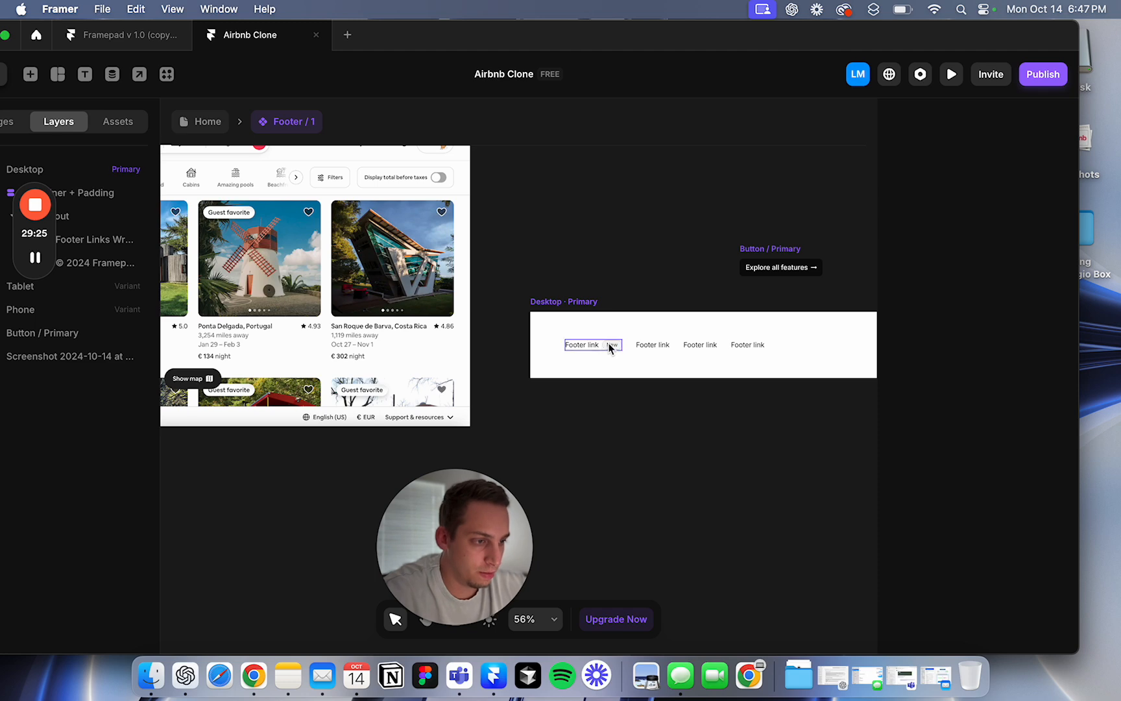
# Step: Try placing the Explore all features button inside the footer's Container + Padding layer, above the links row
pyautogui.hscroll(2, 608, 344)
pyautogui.hscroll(5, 649, 341)
pyautogui.hscroll(-14, 696, 347)
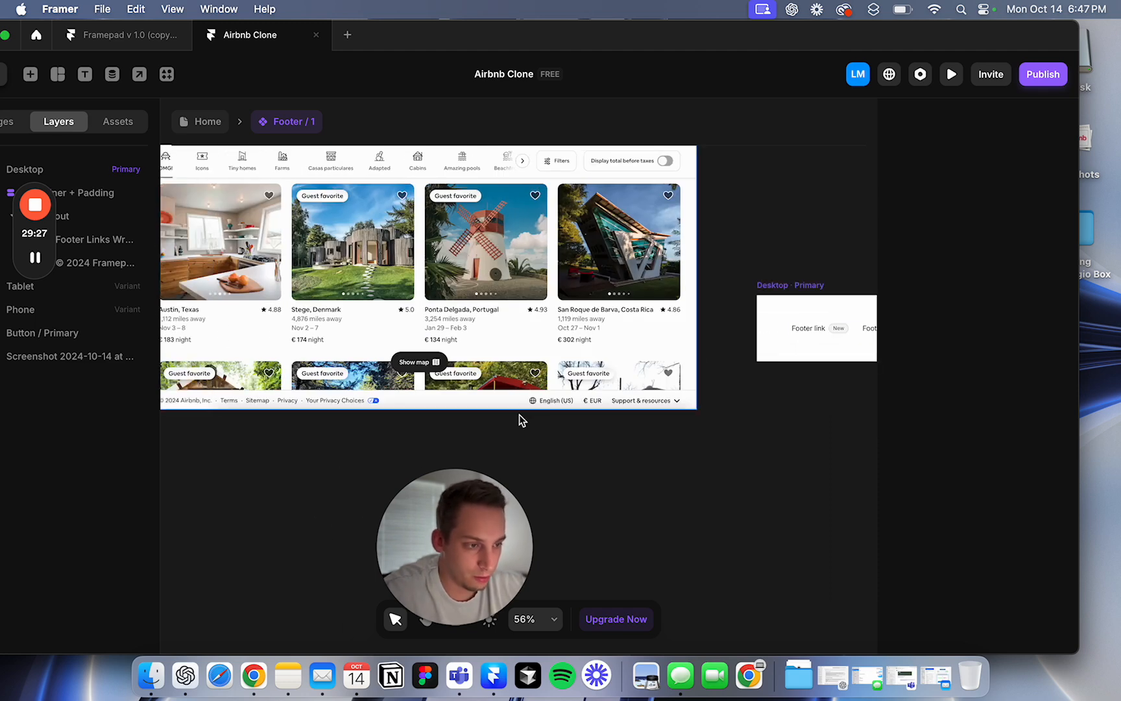
pyautogui.hscroll(-2, 584, 383)
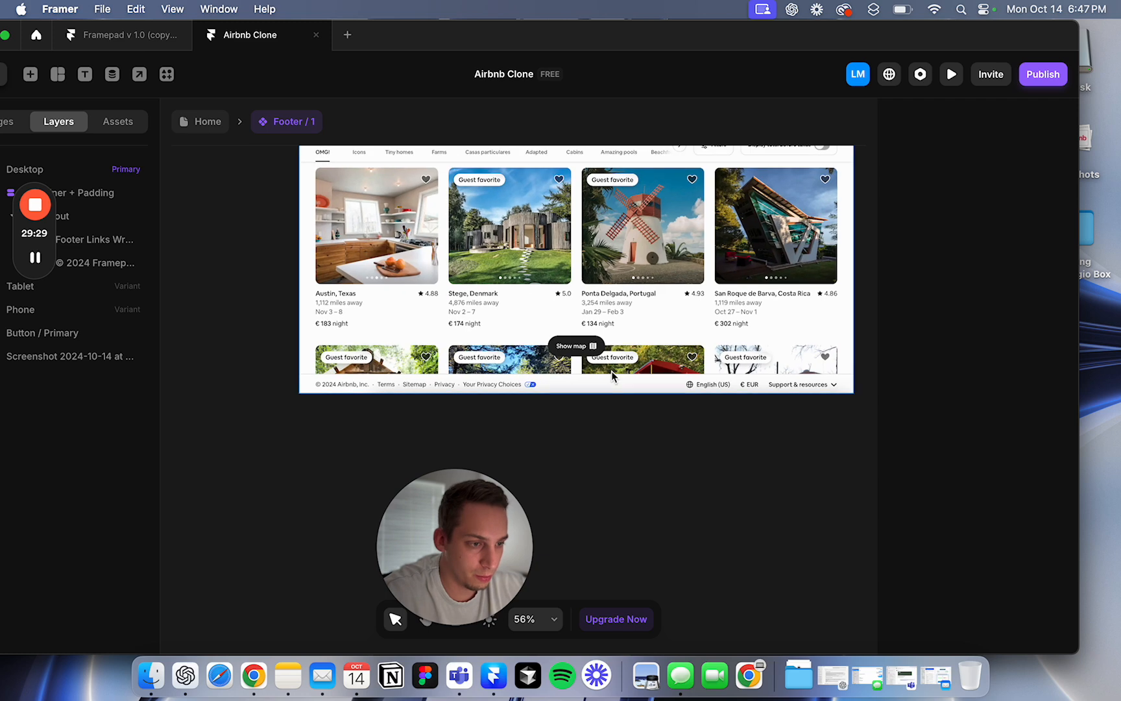
pyautogui.hscroll(9, 526, 330)
pyautogui.click(595, 240)
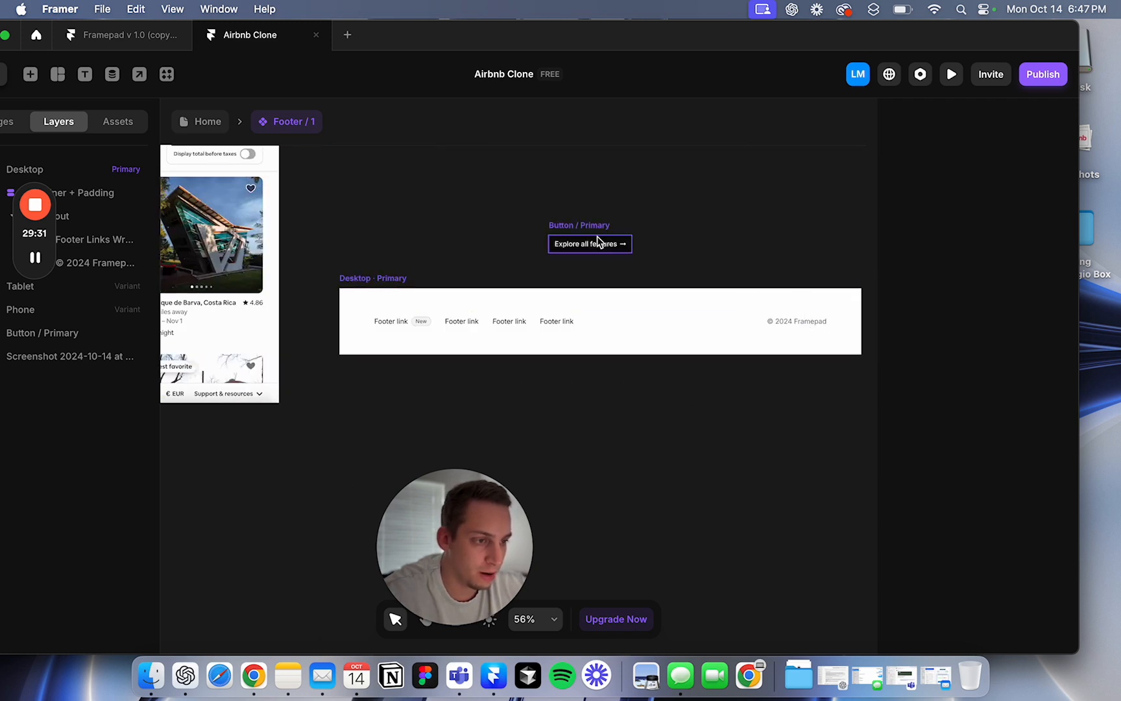
pyautogui.hscroll(-2, 596, 237)
pyautogui.moveTo(594, 237); pyautogui.dragTo(606, 302)
pyautogui.moveTo(380, 44); pyautogui.dragTo(497, 44)
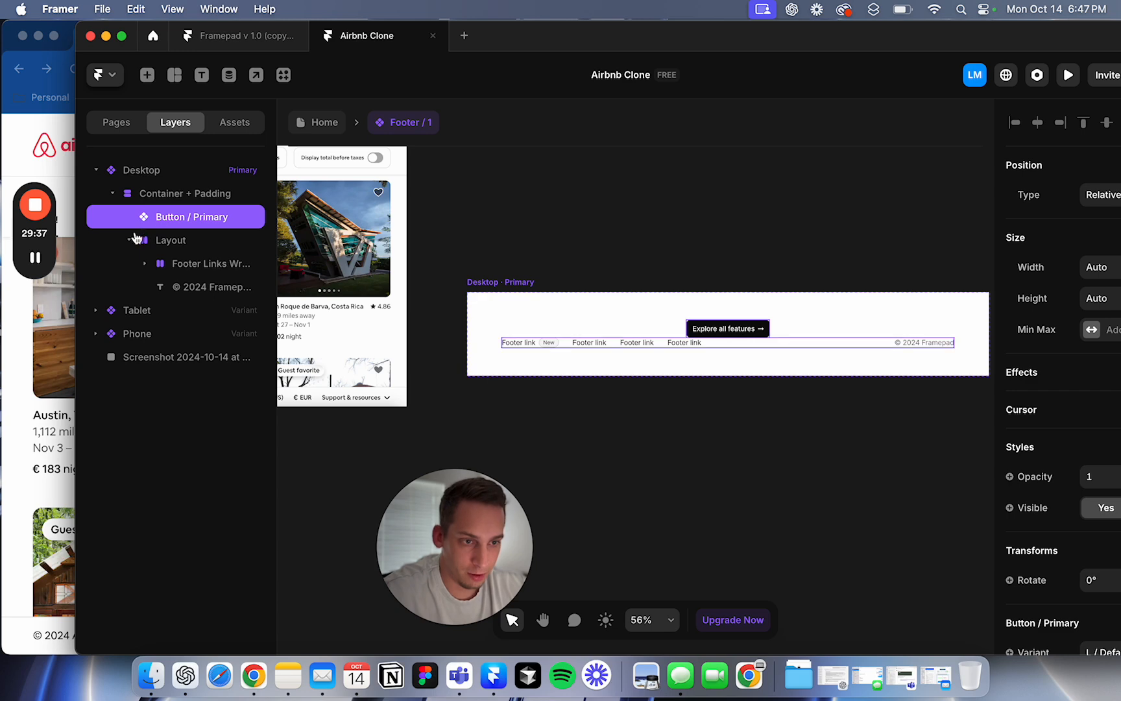
# Step: Collapse the Layout layer and set the footer's Container + Padding gap to 60
pyautogui.click(130, 240)
pyautogui.click(180, 201)
pyautogui.hscroll(5, 671, 298)
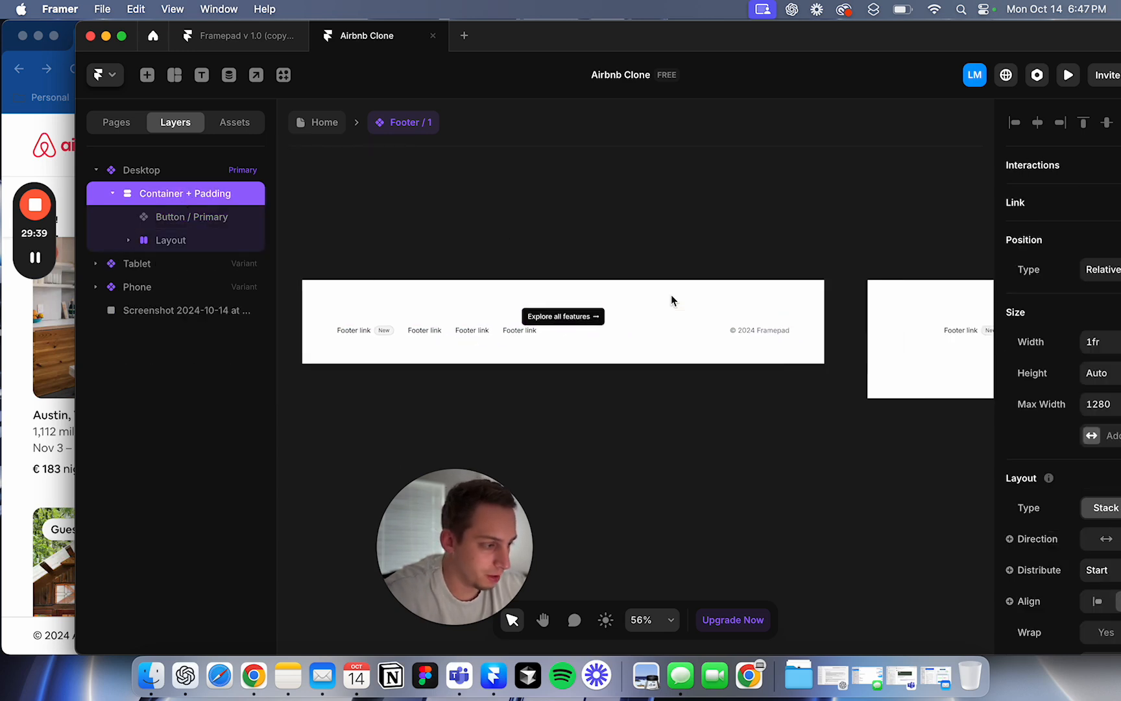
pyautogui.scroll(-10, 1091, 498)
pyautogui.scroll(2, 1077, 279)
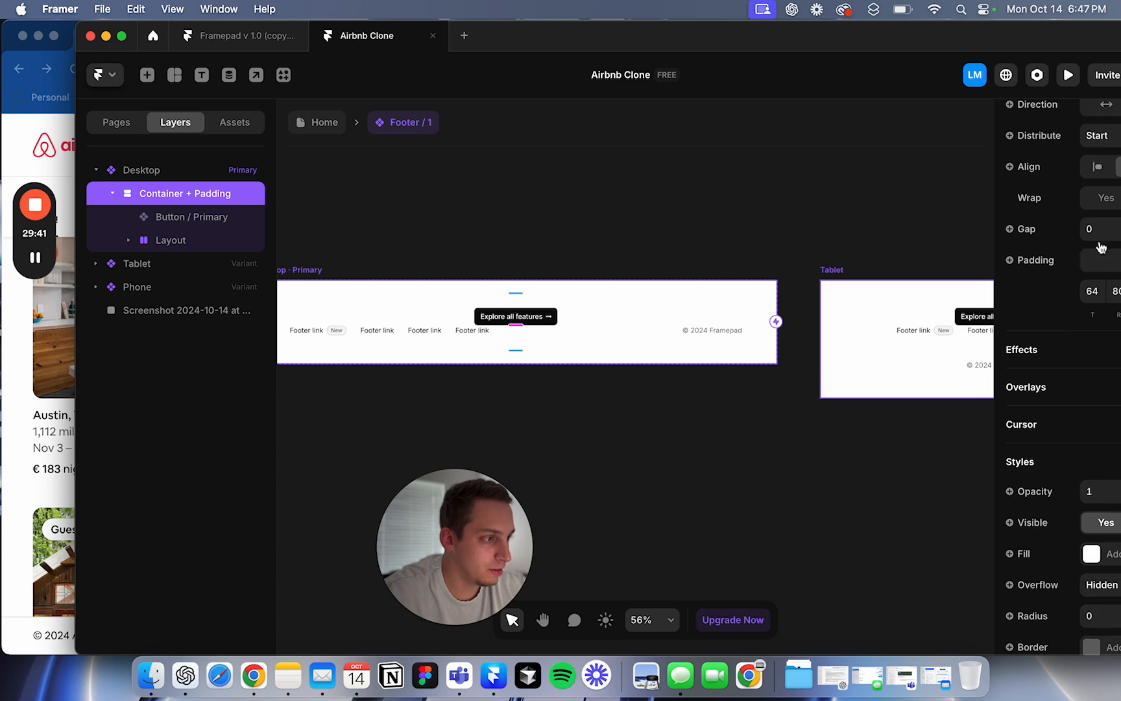
pyautogui.hotkey('shift', 'Up')
pyautogui.hotkey('shift', 'Up')
pyautogui.hotkey('shift', 'Up')
pyautogui.hotkey('shift', 'Up')
pyautogui.hotkey('shift', 'Up')
pyautogui.hotkey('shift', 'Up')
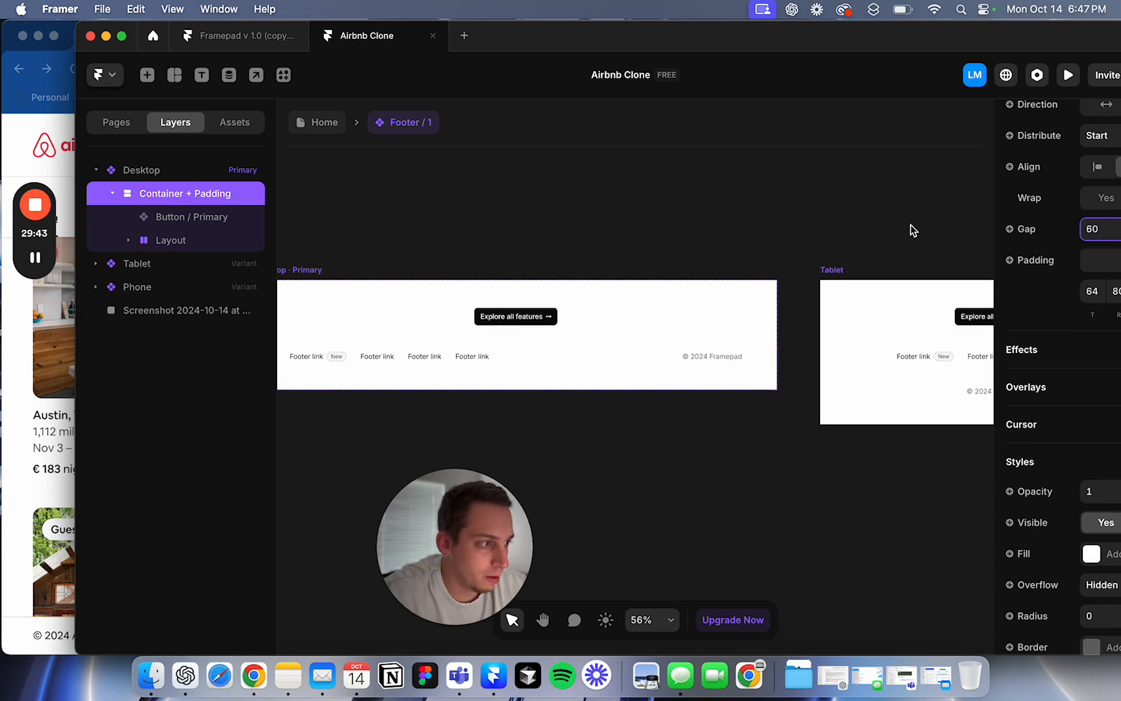
# Step: Compare the footer with the reference screenshot, and undo the gap change and the button's placement in the footer
pyautogui.hscroll(-2, 774, 225)
pyautogui.moveTo(651, 47); pyautogui.dragTo(563, 46)
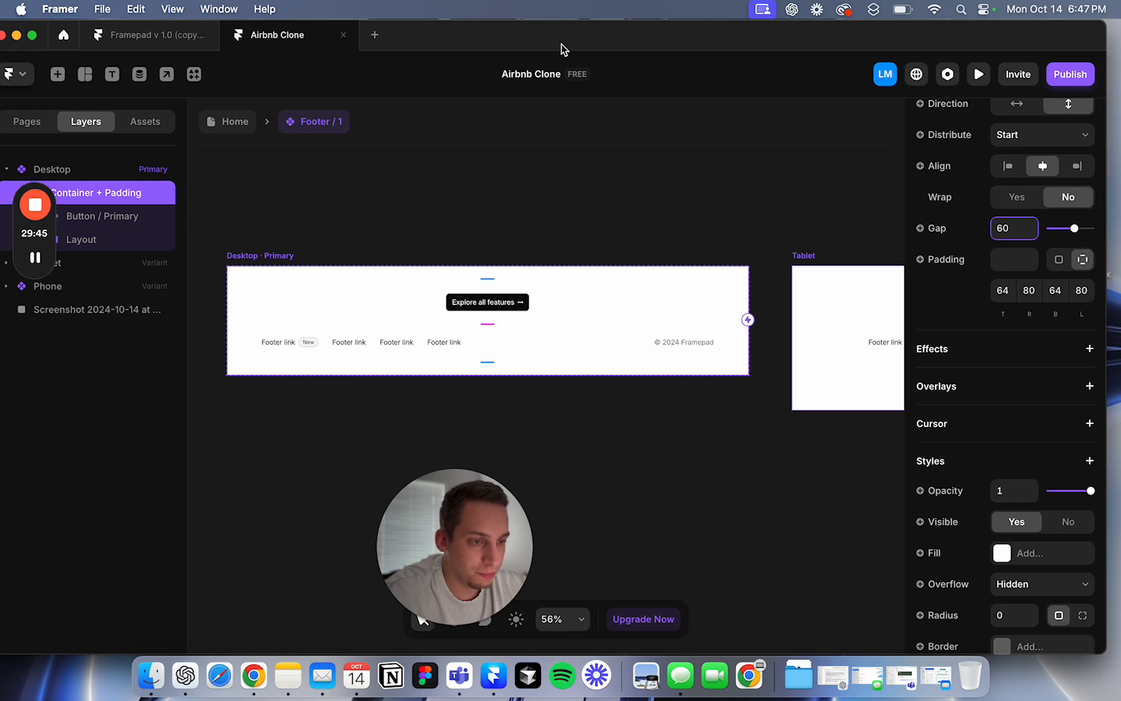
pyautogui.hscroll(-5, 493, 277)
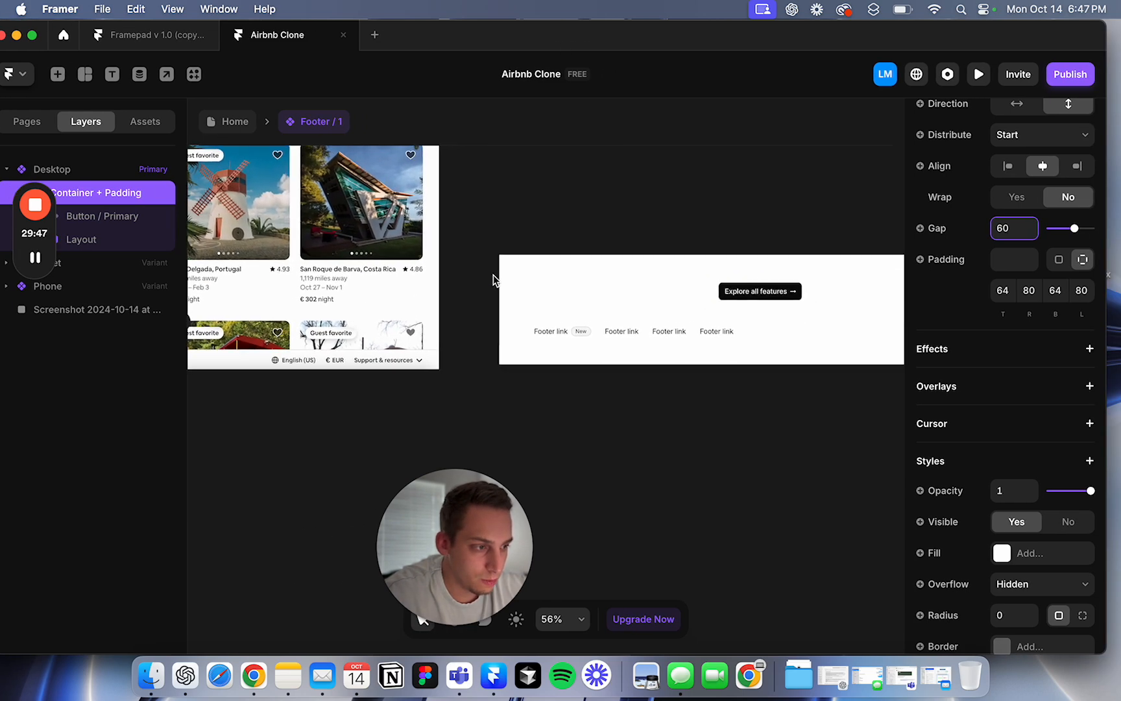
pyautogui.click(732, 337)
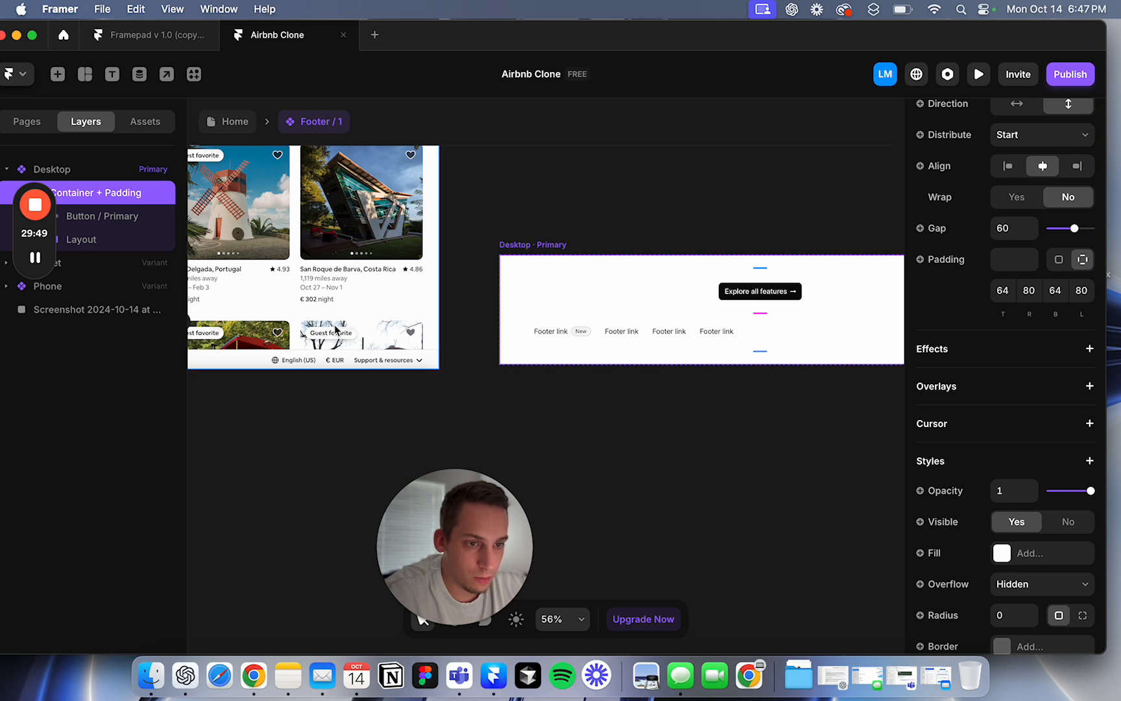
pyautogui.click(95, 240)
pyautogui.click(120, 216)
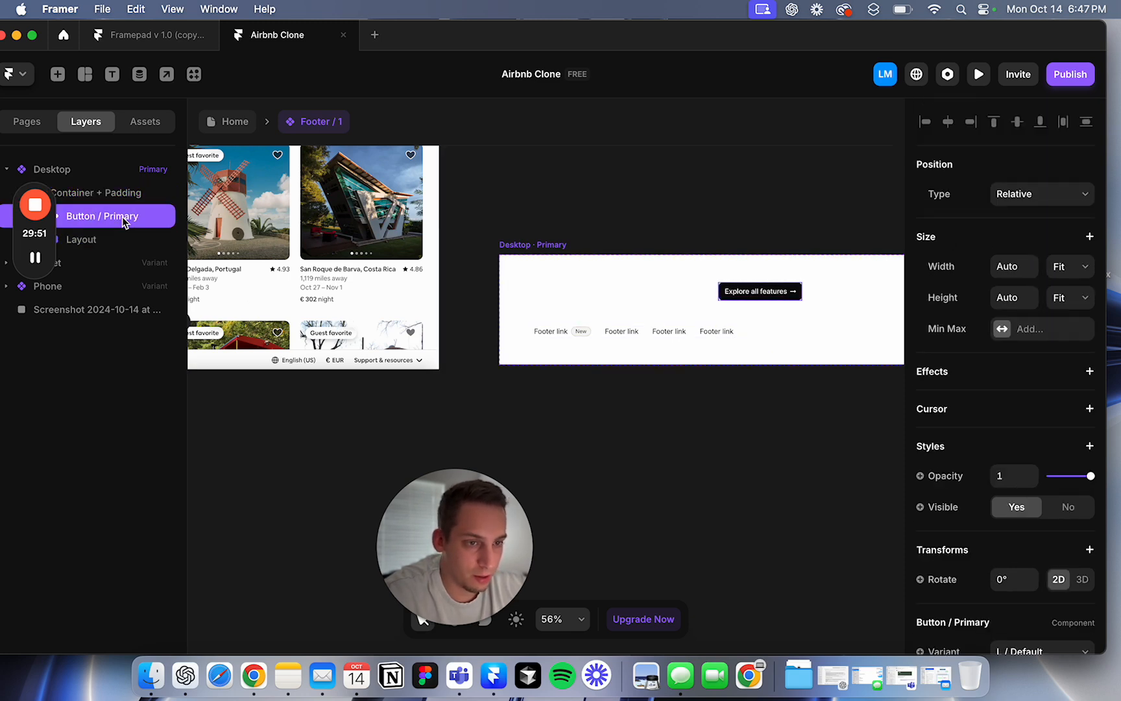
pyautogui.click(102, 193)
pyautogui.click(114, 214)
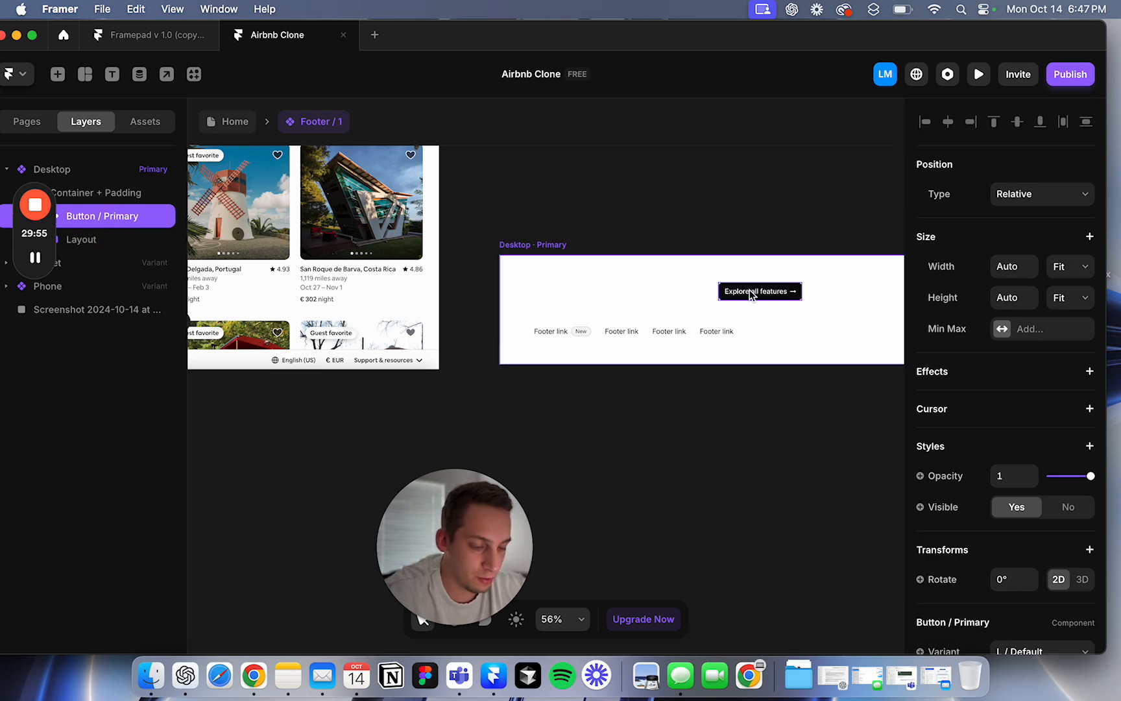
pyautogui.press('Escape')
pyautogui.press('super+z')
pyautogui.press('super+z')
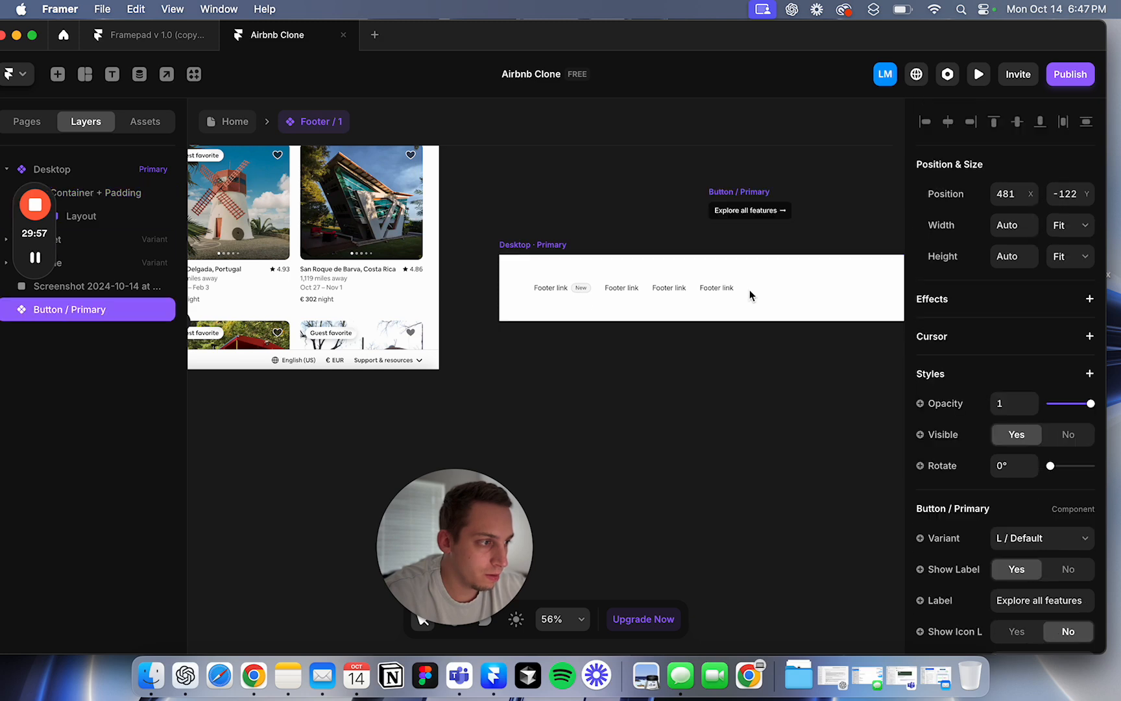
# Step: Select the Desktop footer's Container + Padding layer and set its top padding to 10
pyautogui.click(630, 233)
pyautogui.click(563, 246)
pyautogui.hscroll(-7, 562, 259)
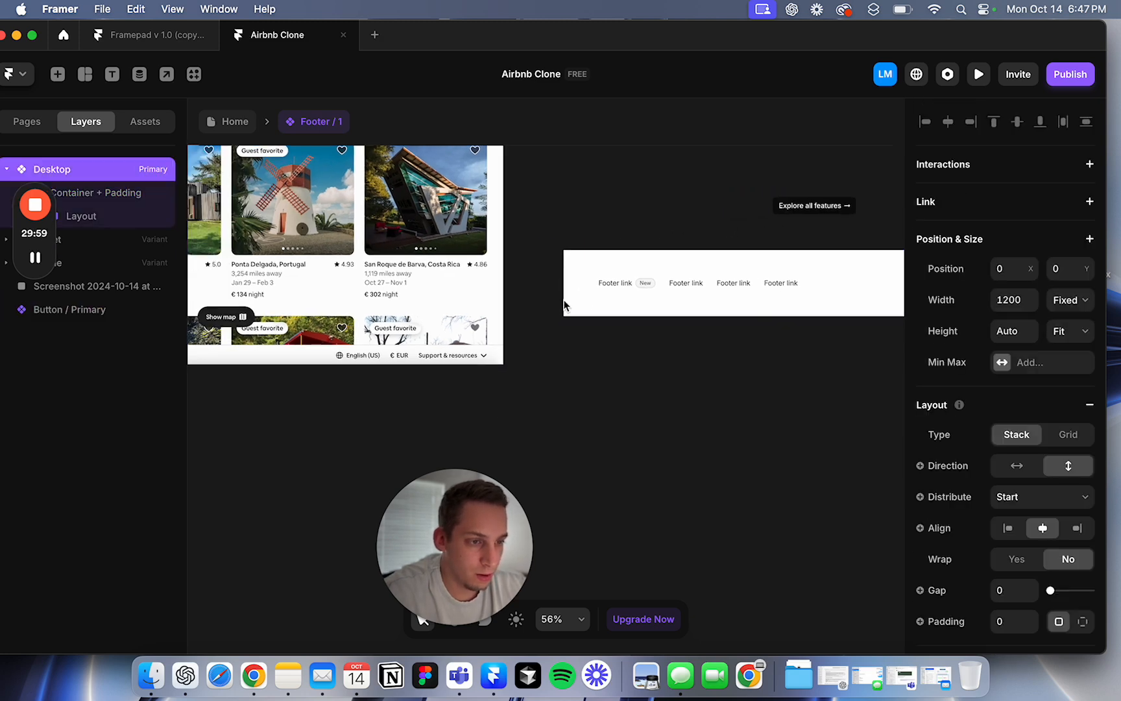
pyautogui.hscroll(3, 563, 307)
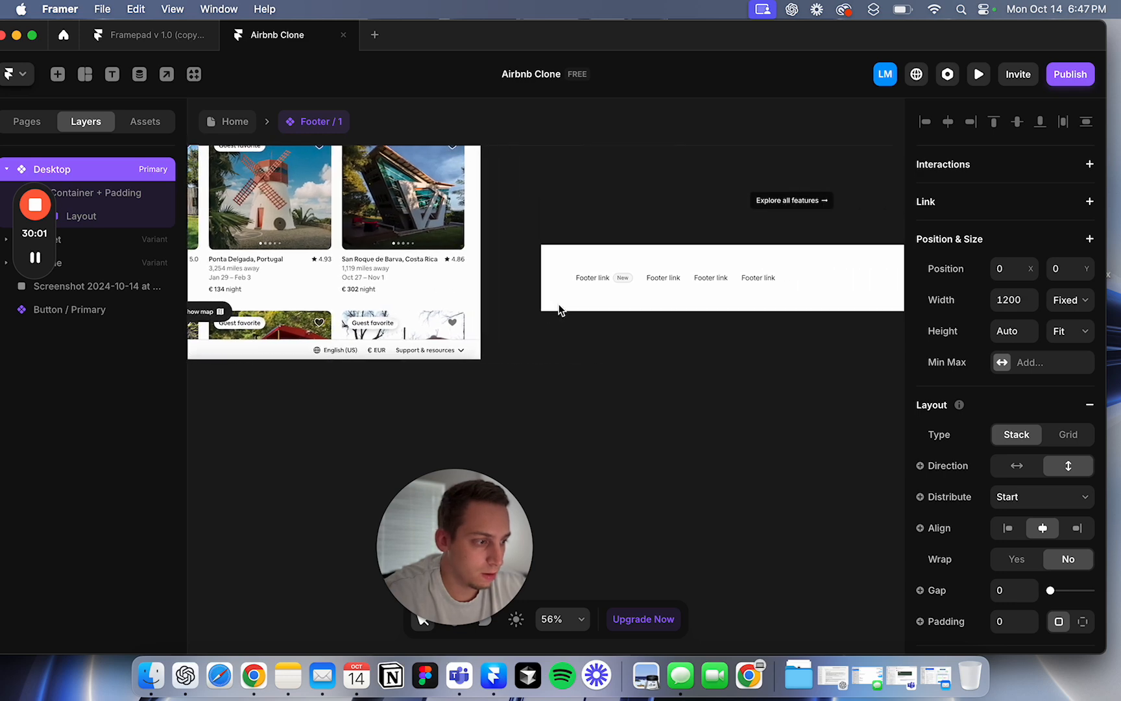
pyautogui.click(35, 257)
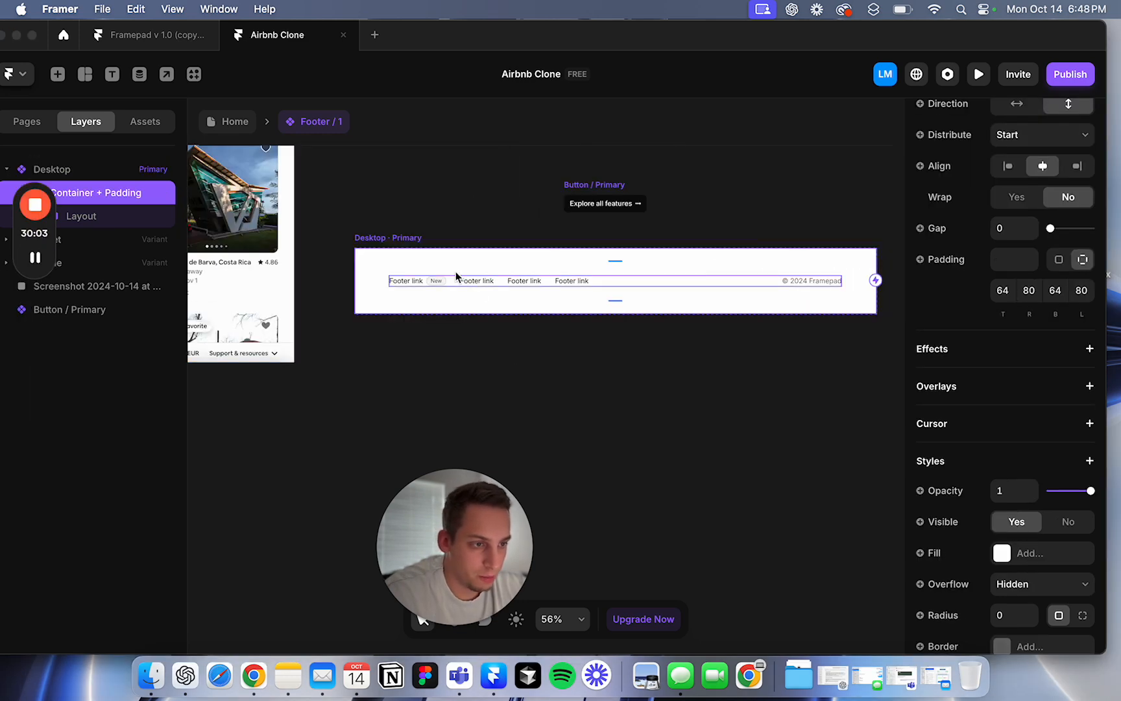
pyautogui.click(999, 289)
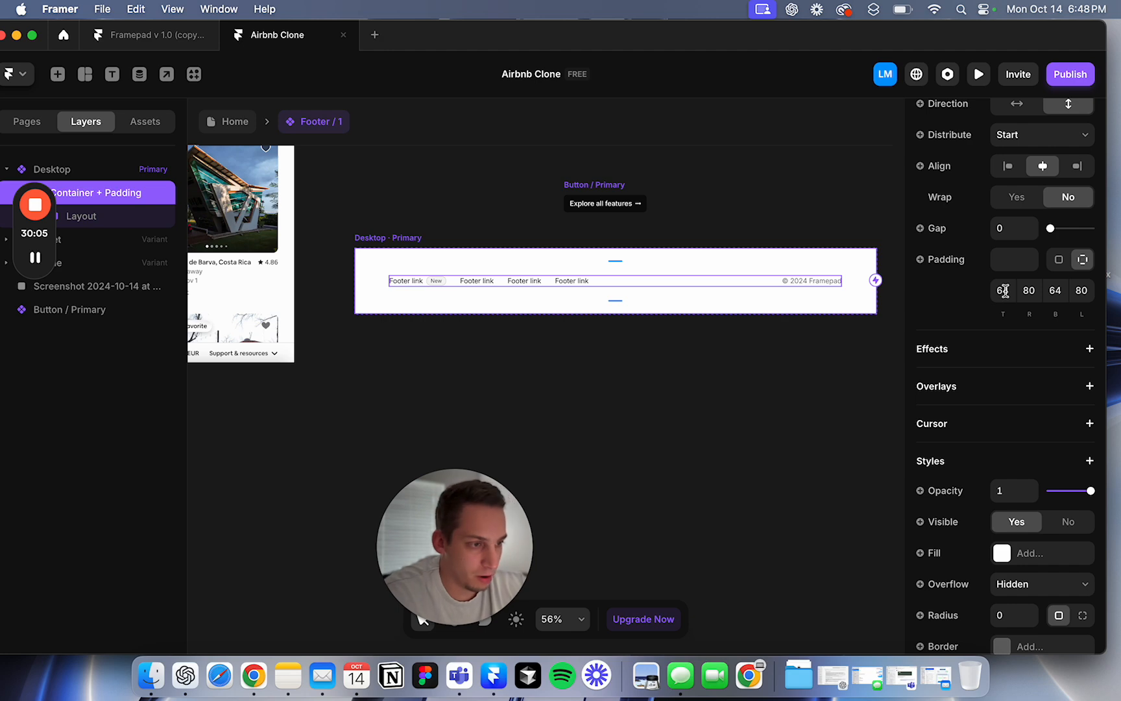
pyautogui.press('Return')
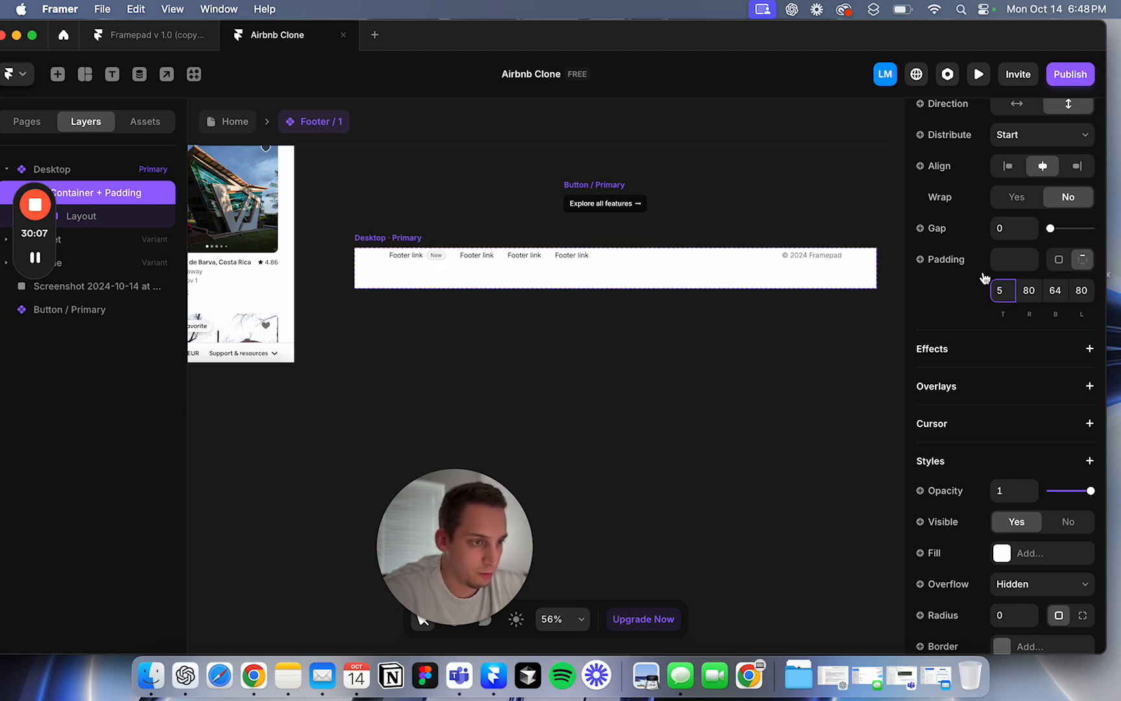
pyautogui.write('0')
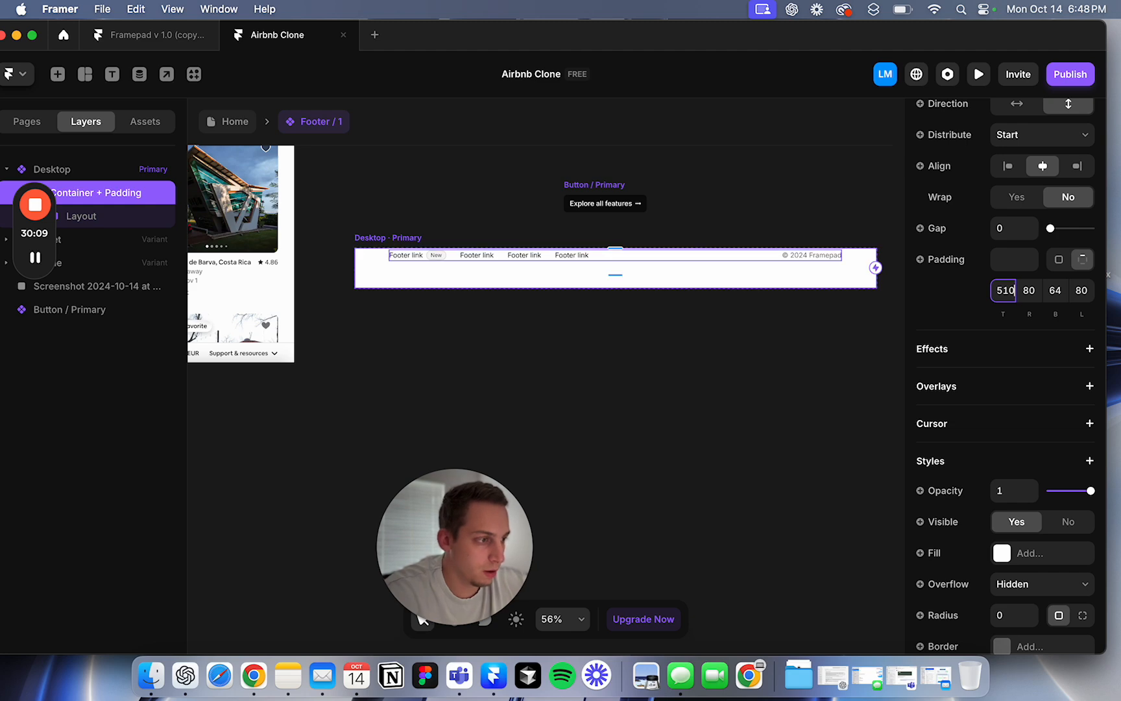
pyautogui.write('10')
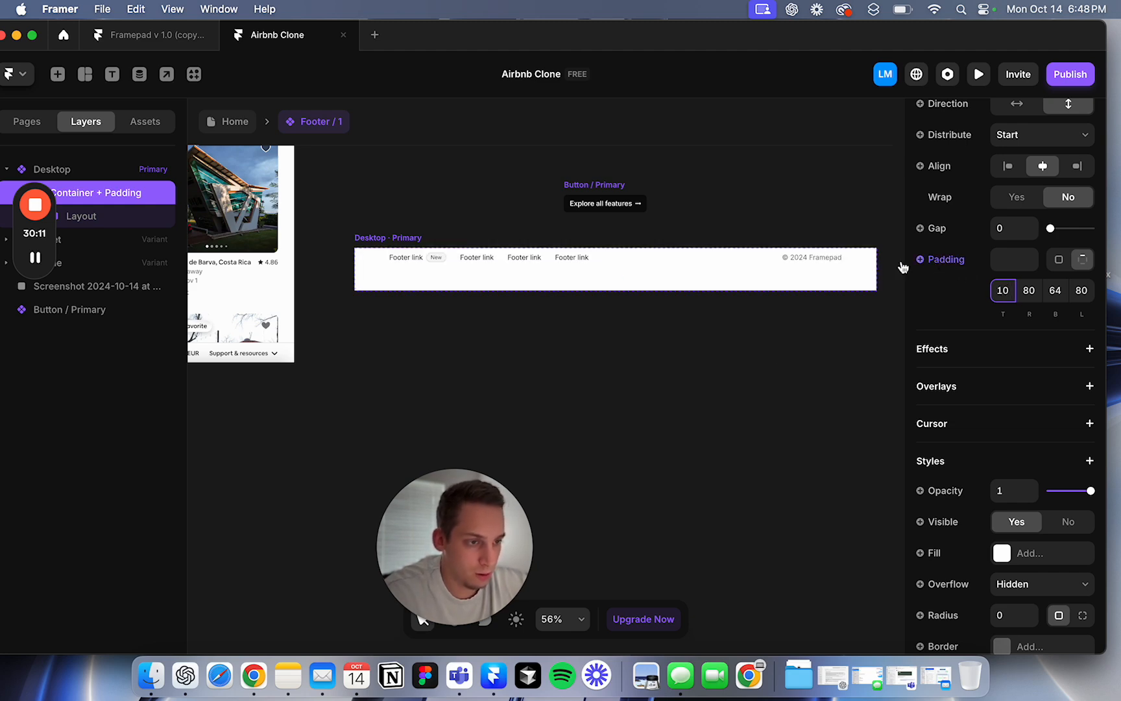
# Step: Try a left padding of 10 on the footer's Container + Padding layer, and undo the footer padding changes
pyautogui.click(1080, 290)
pyautogui.write('1')
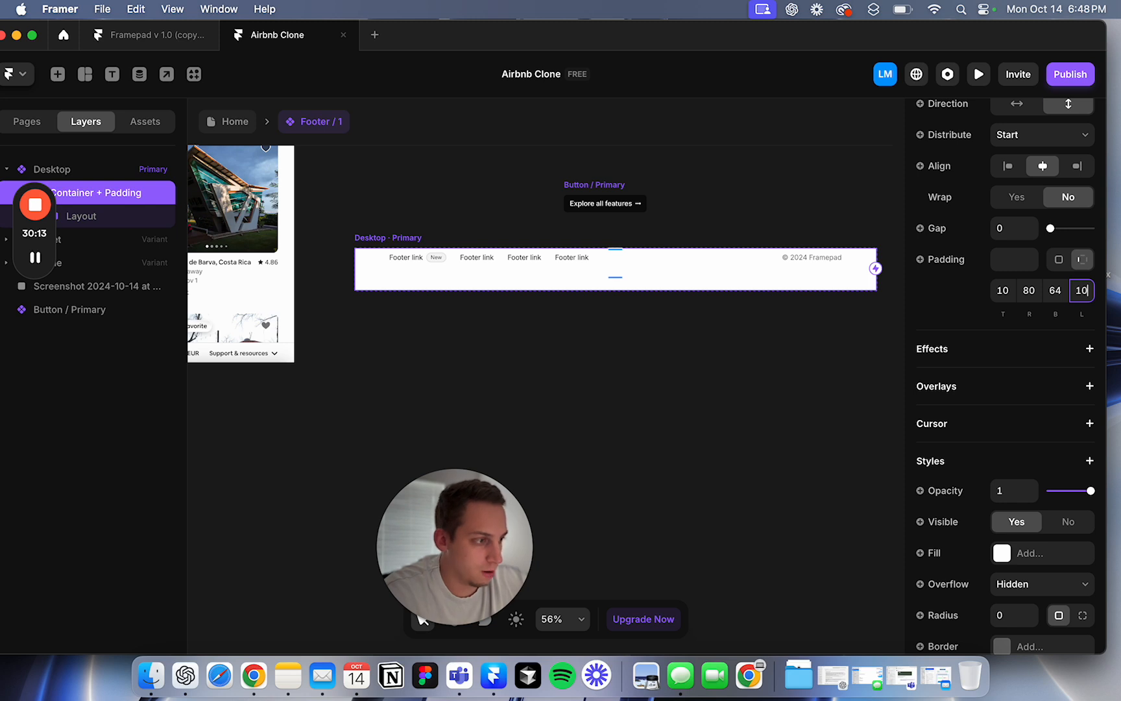
pyautogui.press('super+z')
pyautogui.press('super+z')
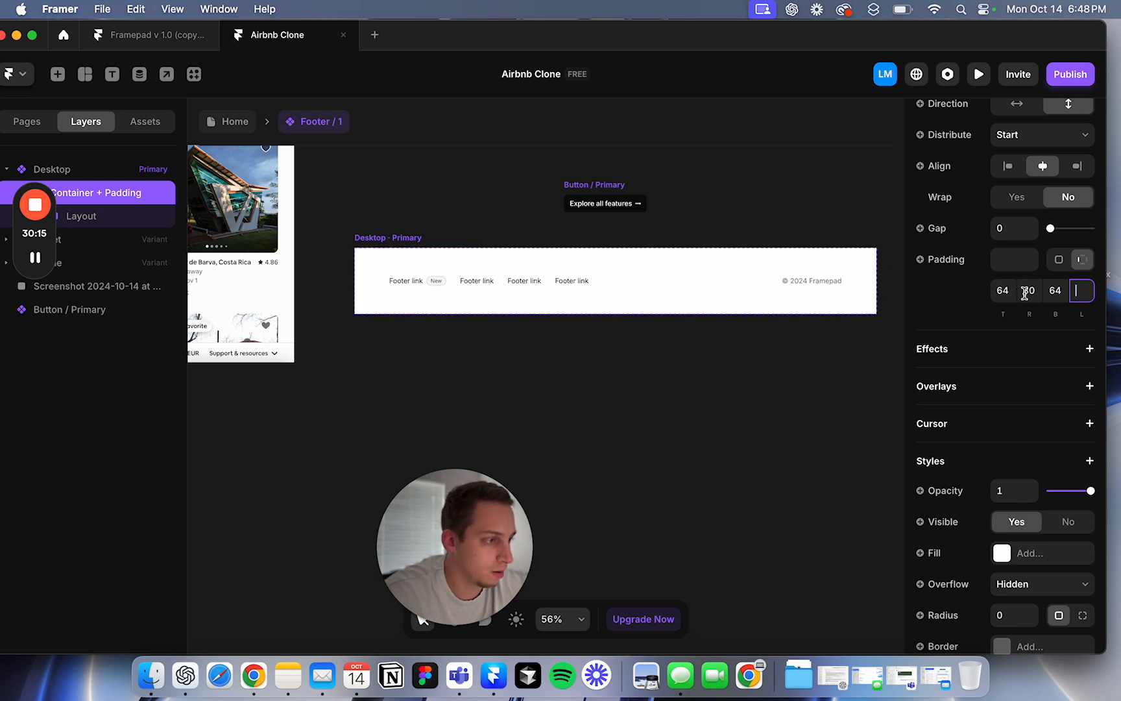
pyautogui.click(848, 366)
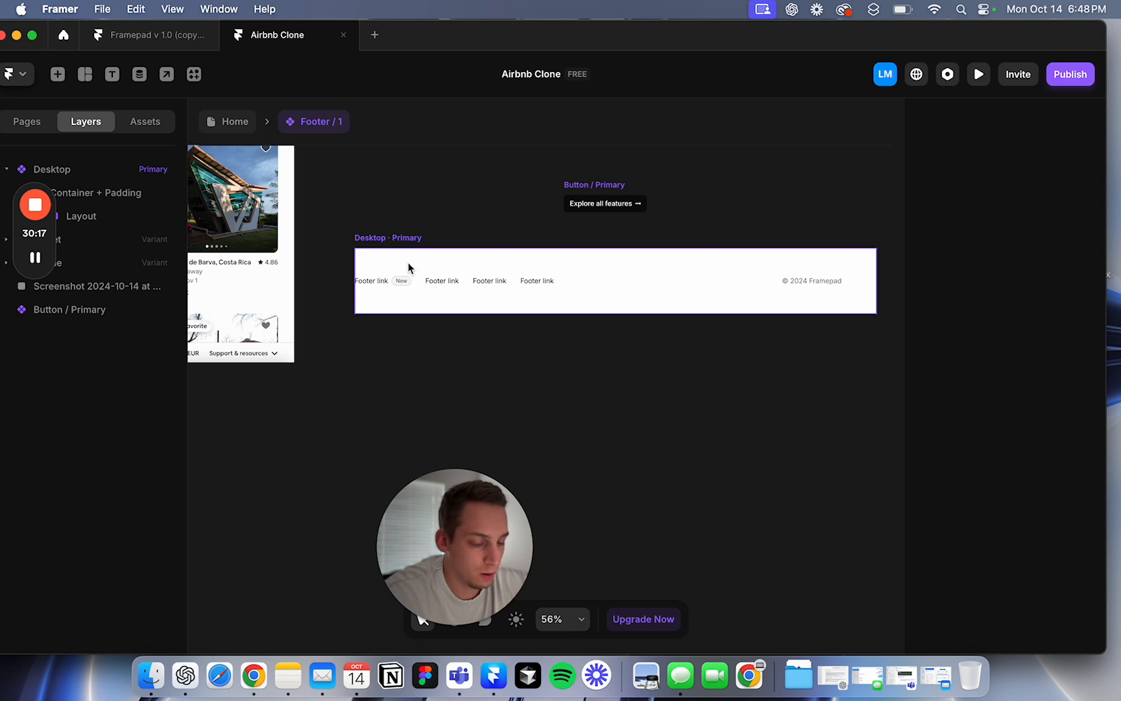
# Step: Select the Desktop footer's Container + Padding layer and set its left and right padding to 60
pyautogui.click(406, 242)
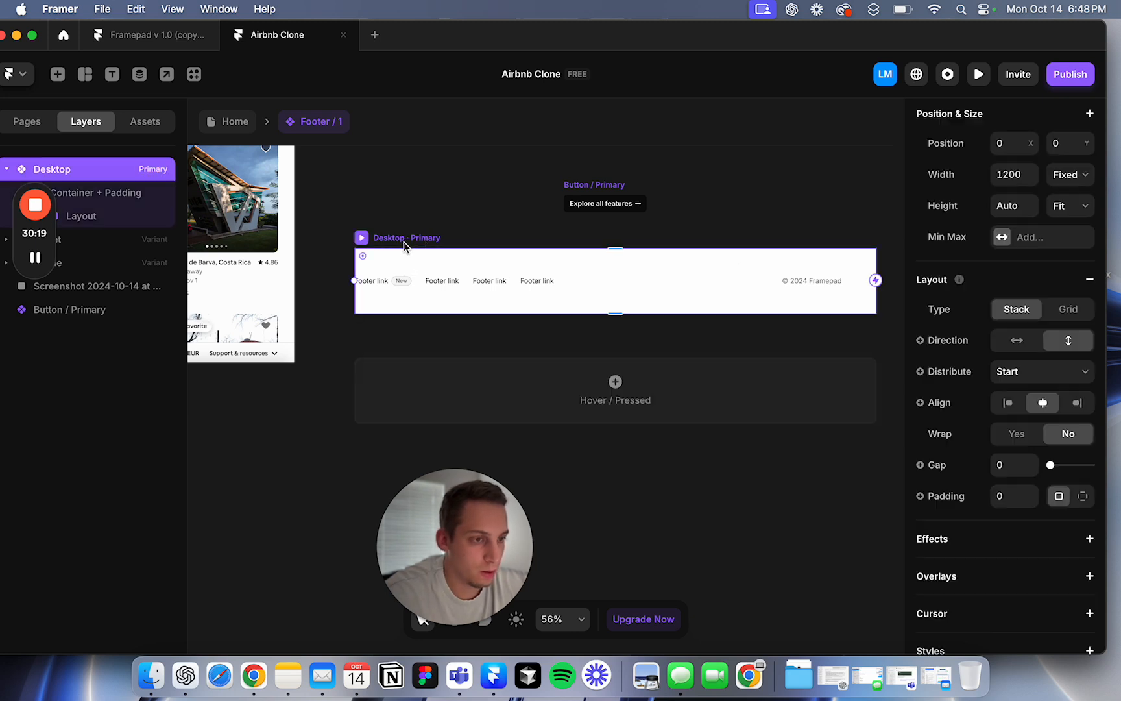
pyautogui.scroll(-5, 1006, 326)
pyautogui.click(503, 265)
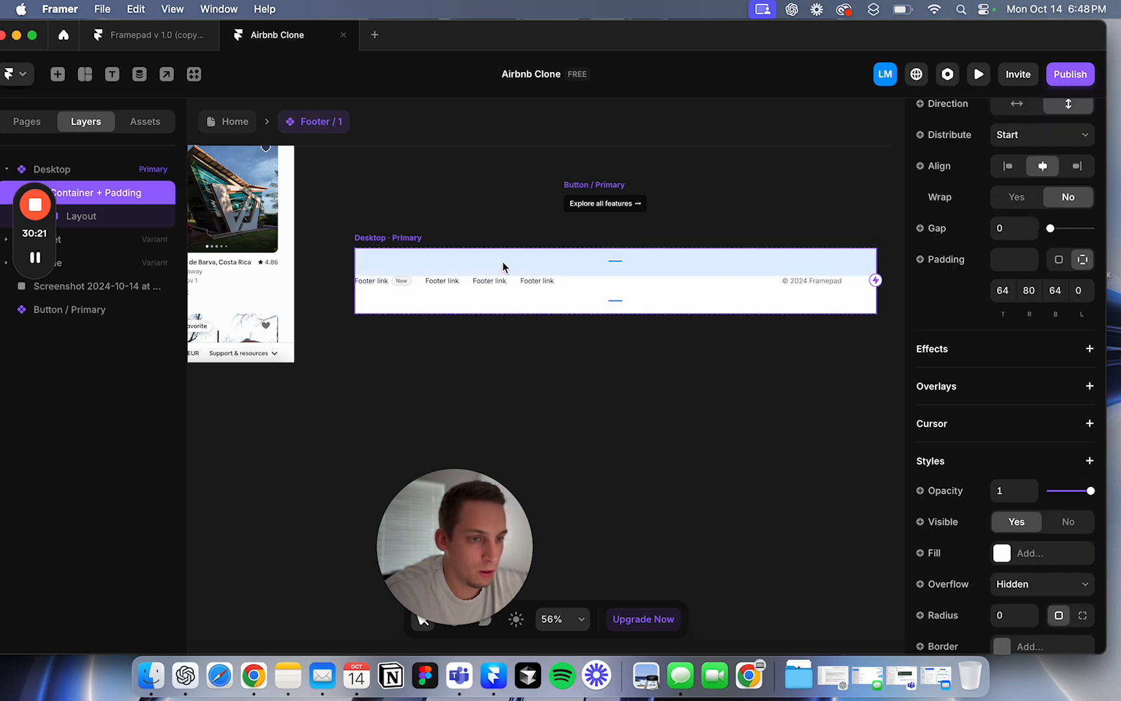
pyautogui.click(1087, 287)
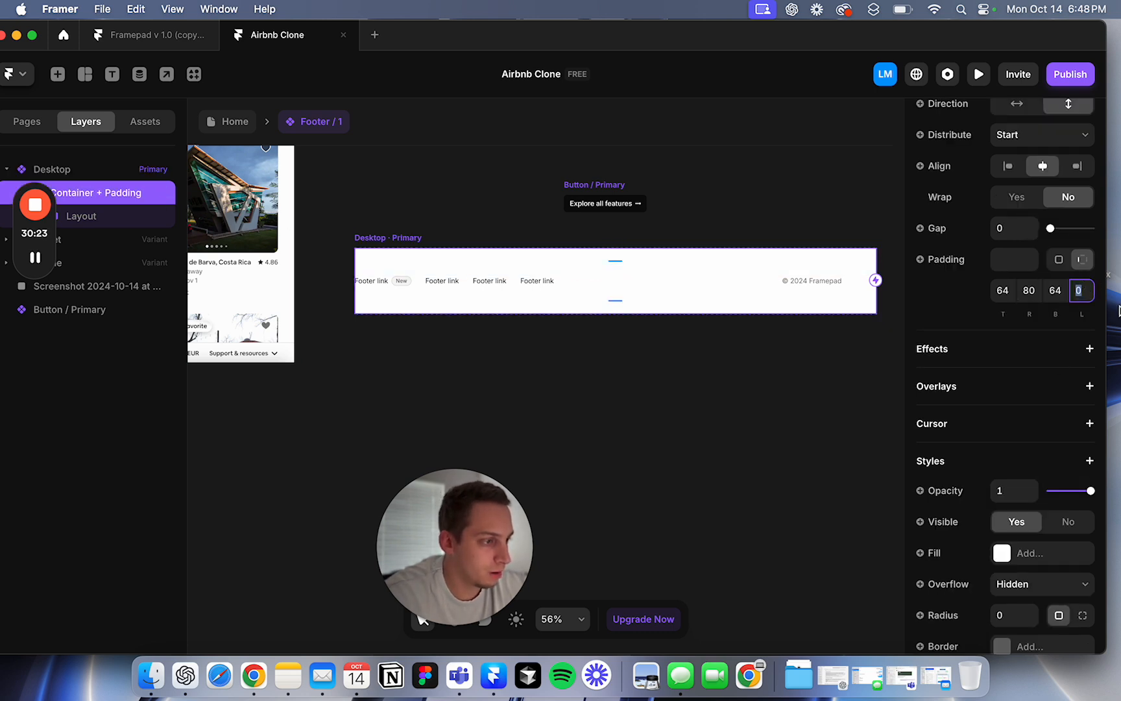
pyautogui.write('80')
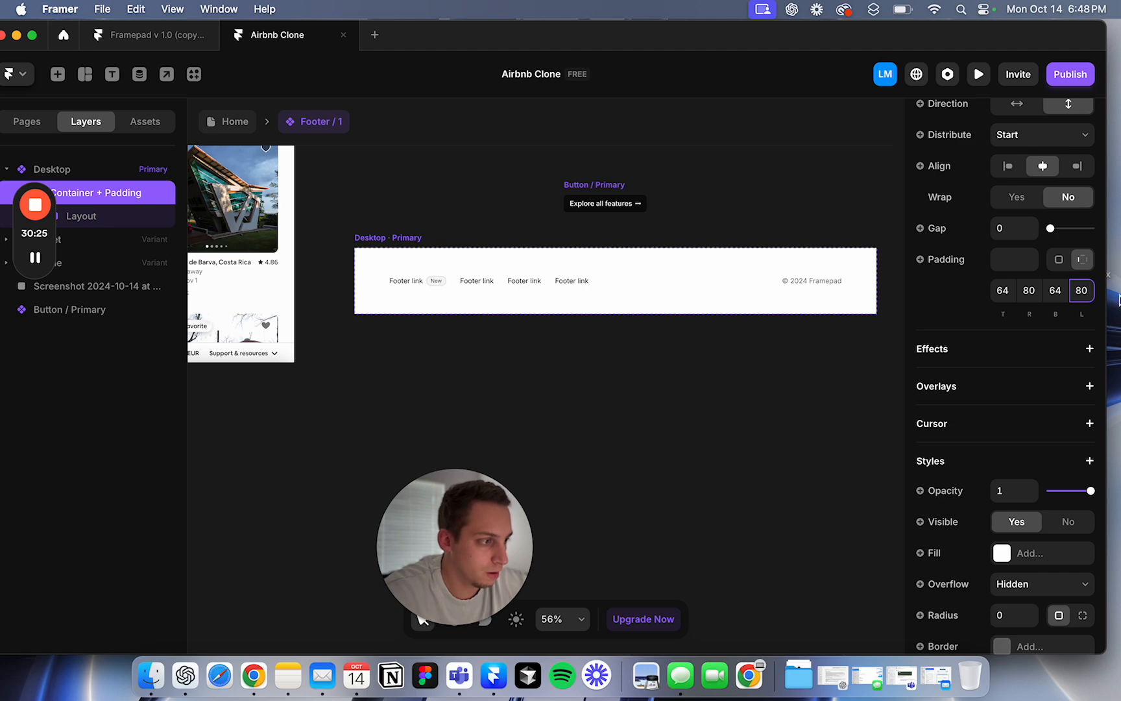
pyautogui.write('0')
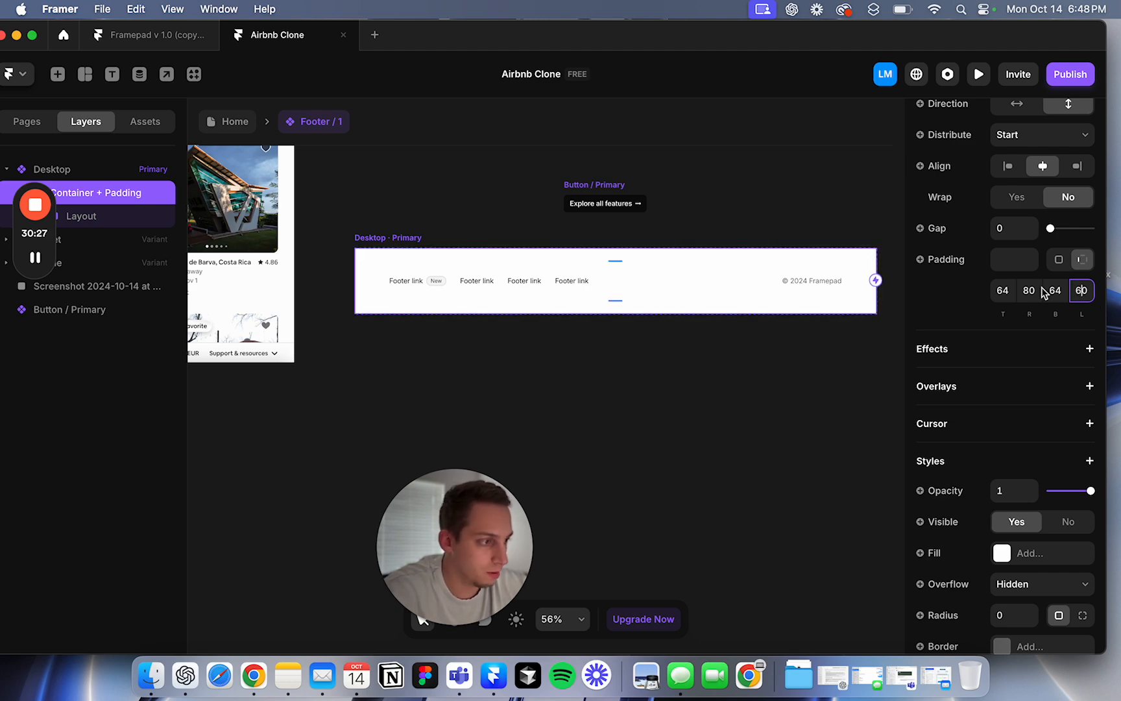
pyautogui.click(1030, 291)
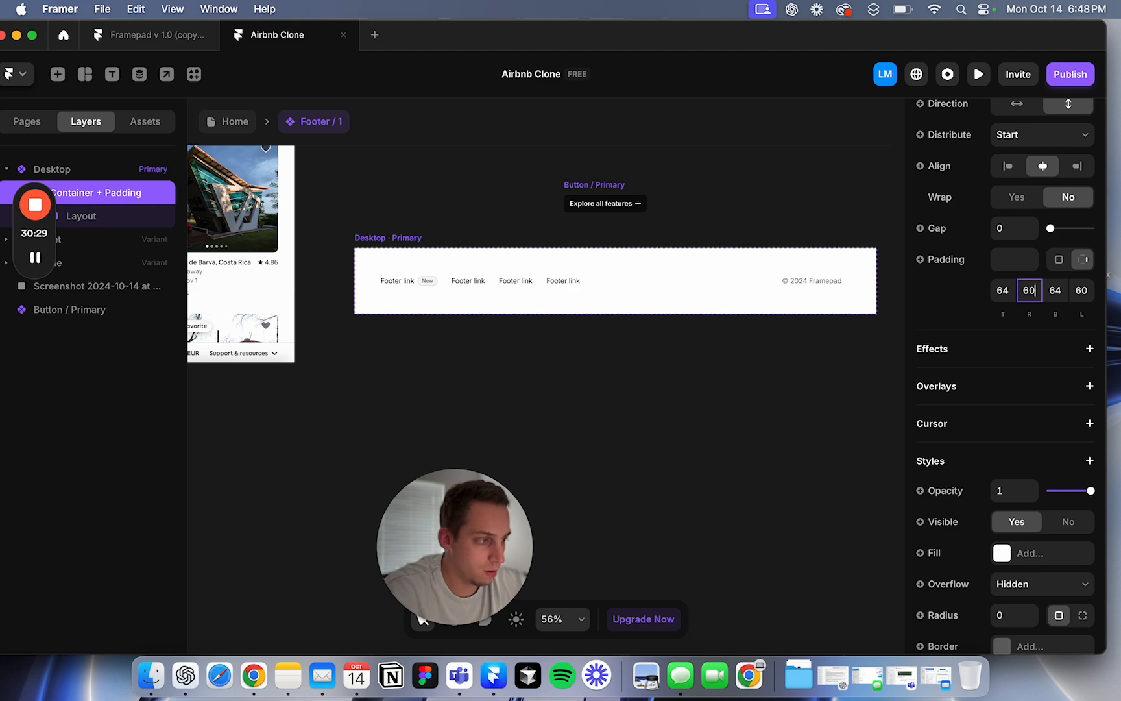
# Step: Set the top and bottom padding of the footer's Container + Padding layer to 10
pyautogui.click(1002, 292)
pyautogui.write('10')
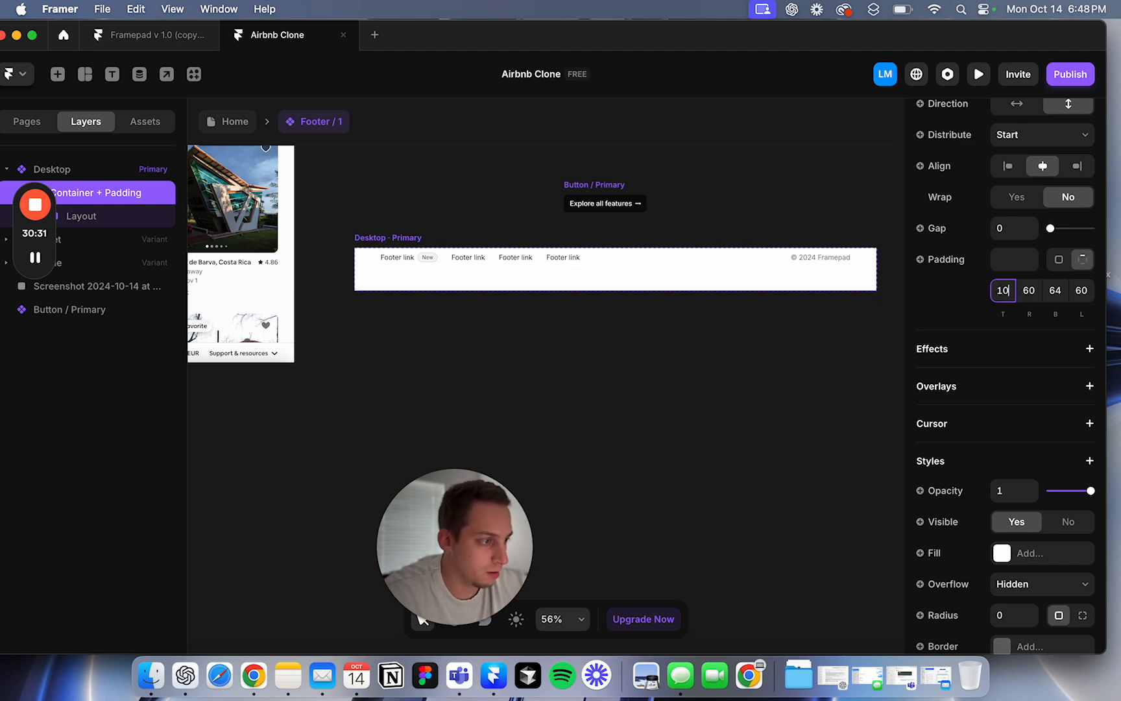
pyautogui.click(1055, 290)
pyautogui.write('10')
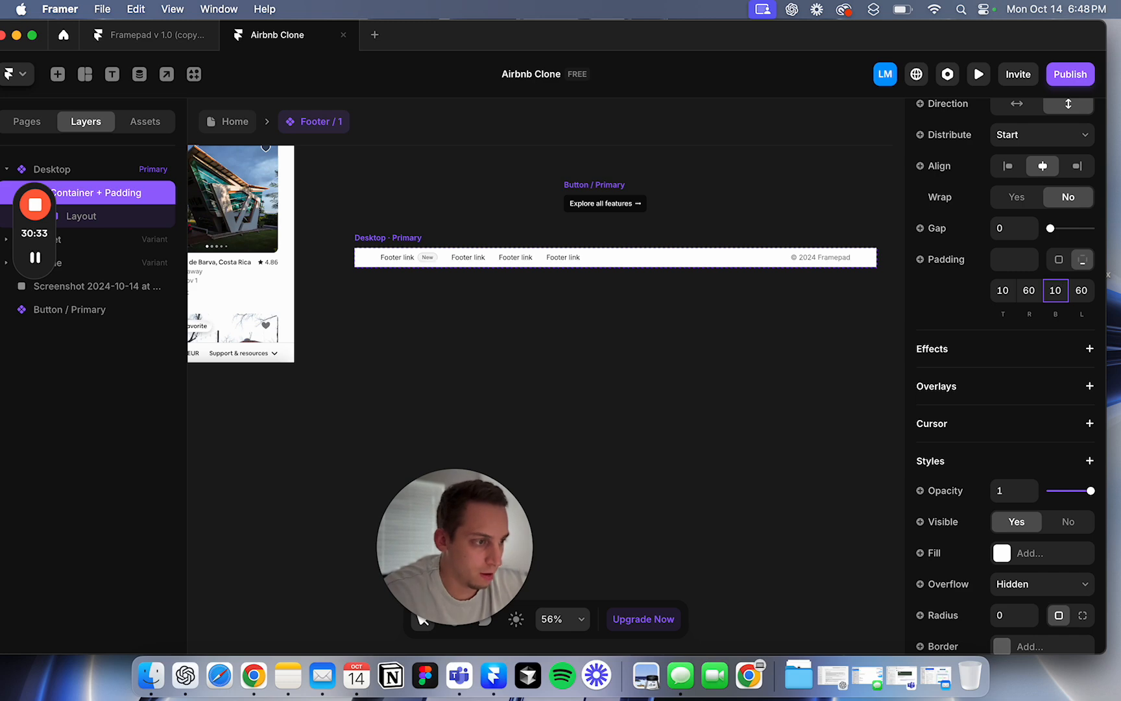
# Step: Compare the footer with the reference screenshot and turn off the badge on the first footer link
pyautogui.hscroll(-5, 558, 233)
pyautogui.scroll(4, 520, 248)
pyautogui.hscroll(3, 520, 248)
pyautogui.click(531, 356)
pyautogui.hscroll(-8, 531, 358)
pyautogui.hscroll(4, 531, 357)
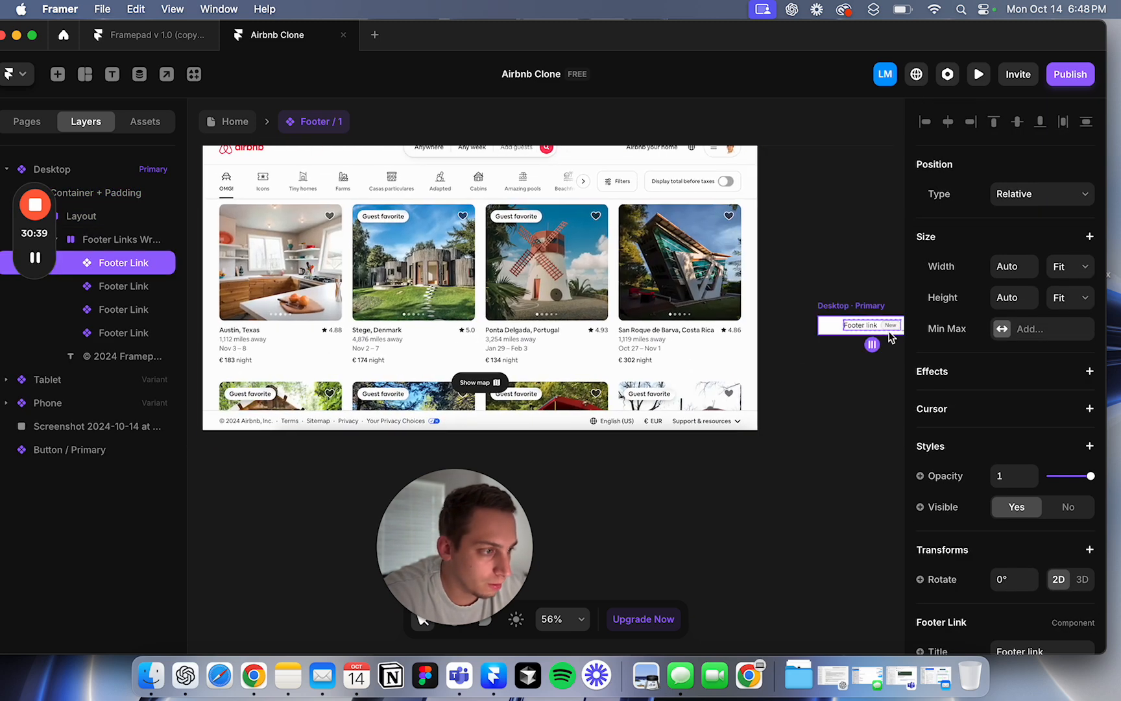
pyautogui.scroll(-5, 1052, 505)
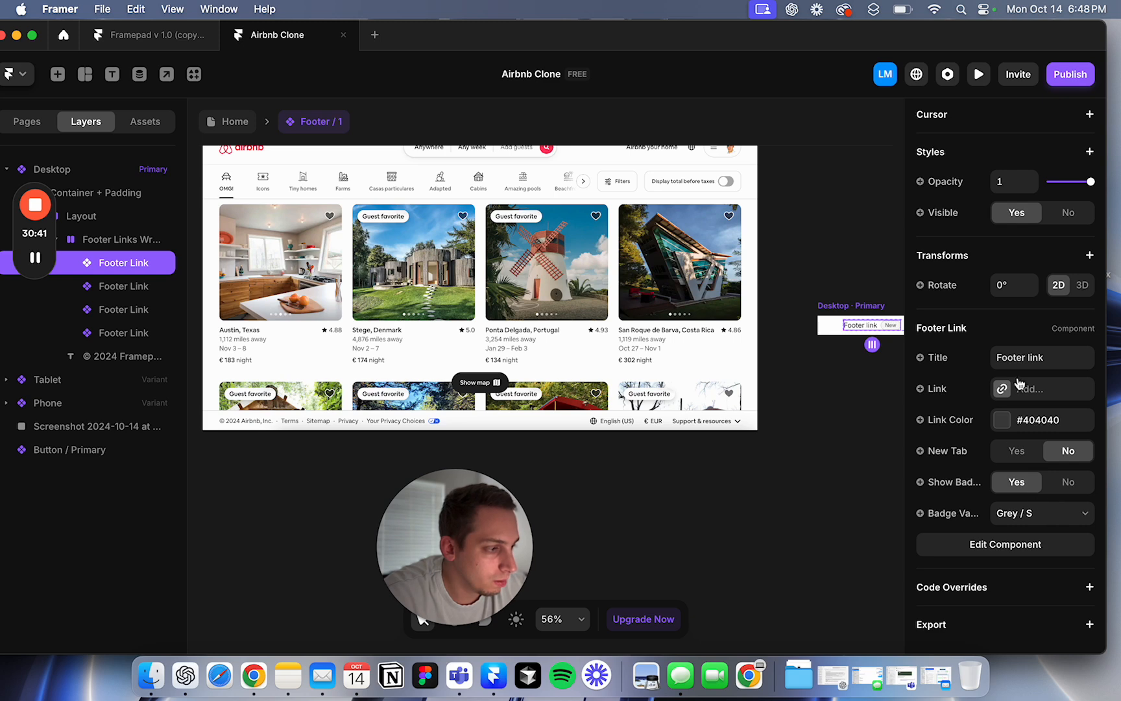
pyautogui.click(1070, 484)
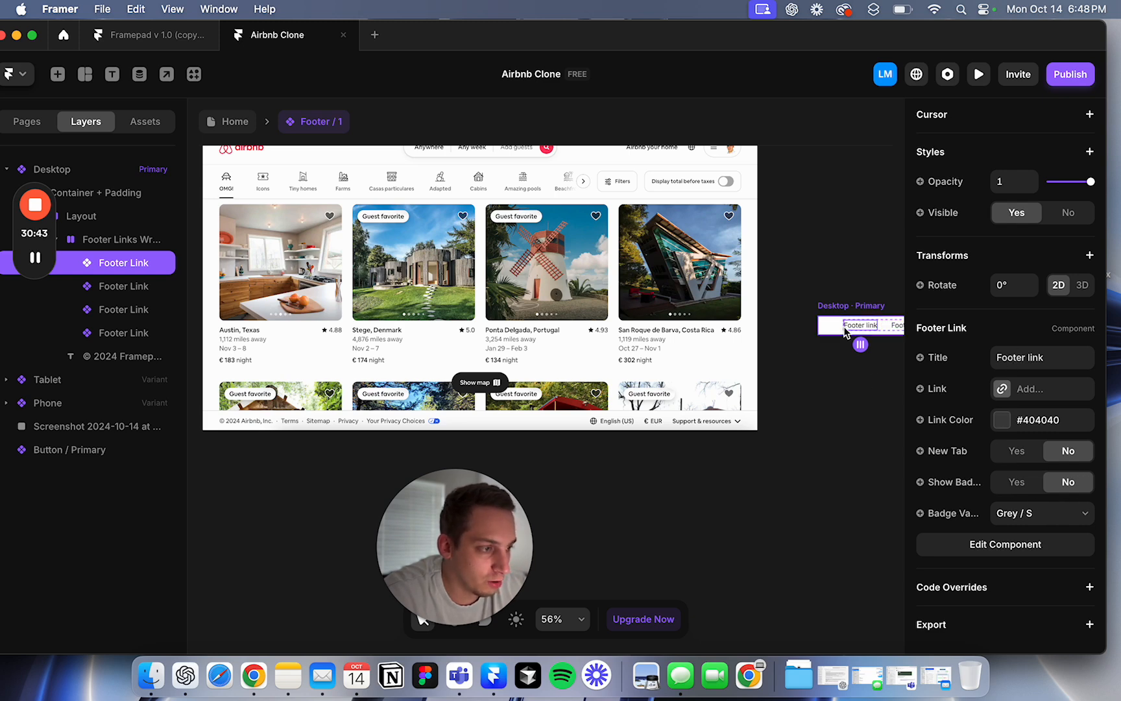
# Step: Set the first footer link's title to "© 2024 Airbnb, Inc", checking the wording on the live Airbnb page
pyautogui.click(1024, 359)
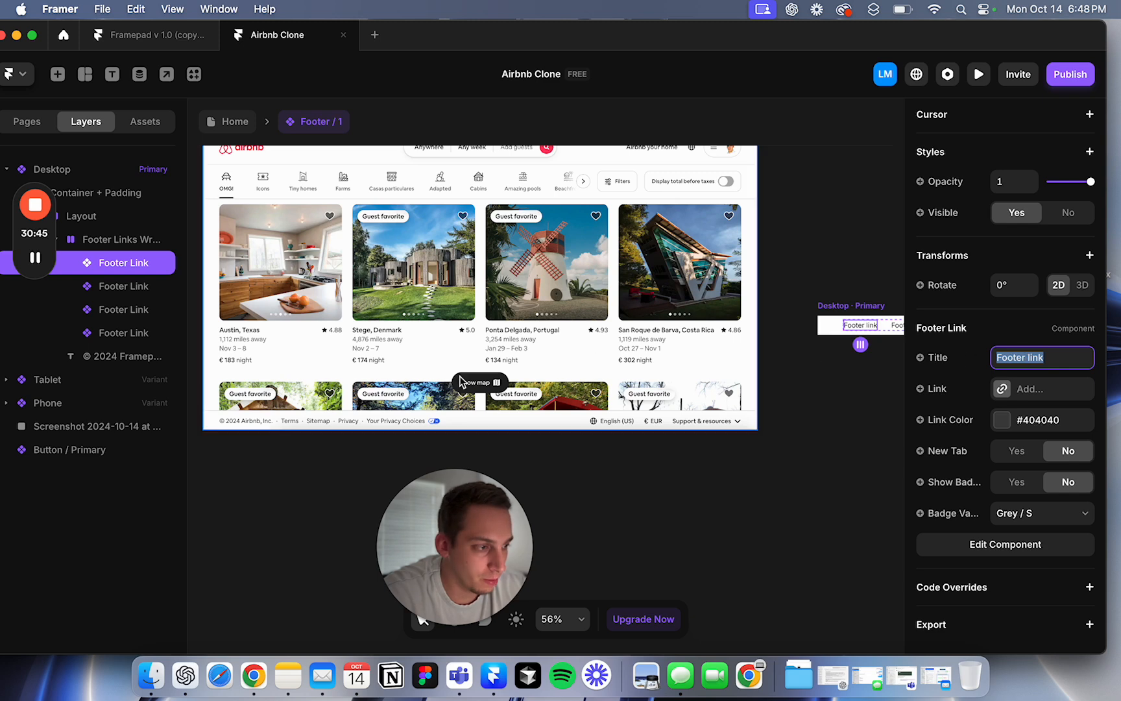
pyautogui.click(254, 675)
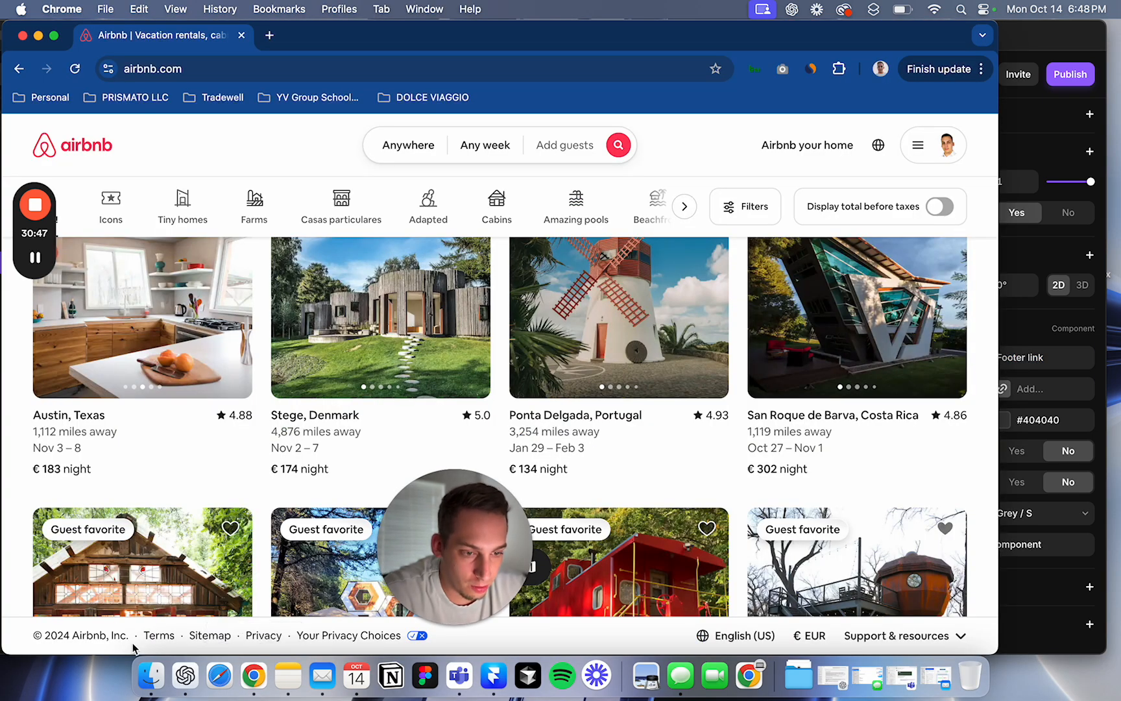
pyautogui.click(1035, 304)
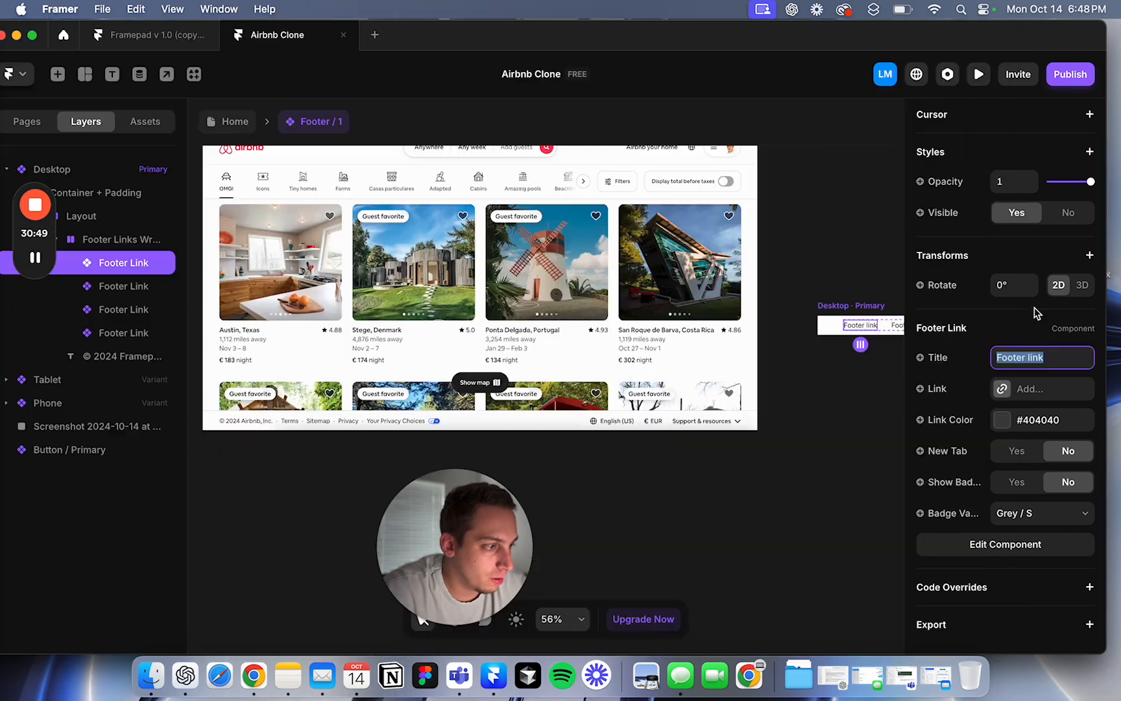
pyautogui.write('© 2024 Airbnb, Inc')
pyautogui.click(843, 420)
# Step: Check the Airbnb page's footer in Chrome and set the second footer link's title to "Terms" in Framer
pyautogui.hscroll(5, 843, 421)
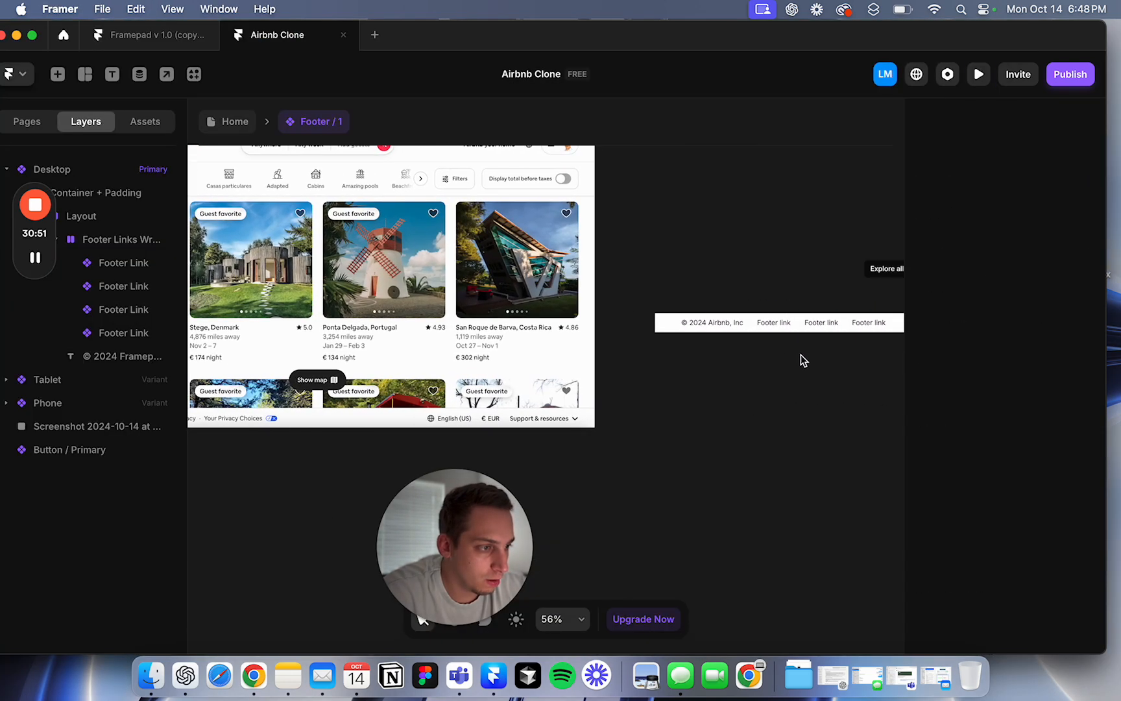
pyautogui.click(772, 322)
pyautogui.hscroll(-5, 584, 408)
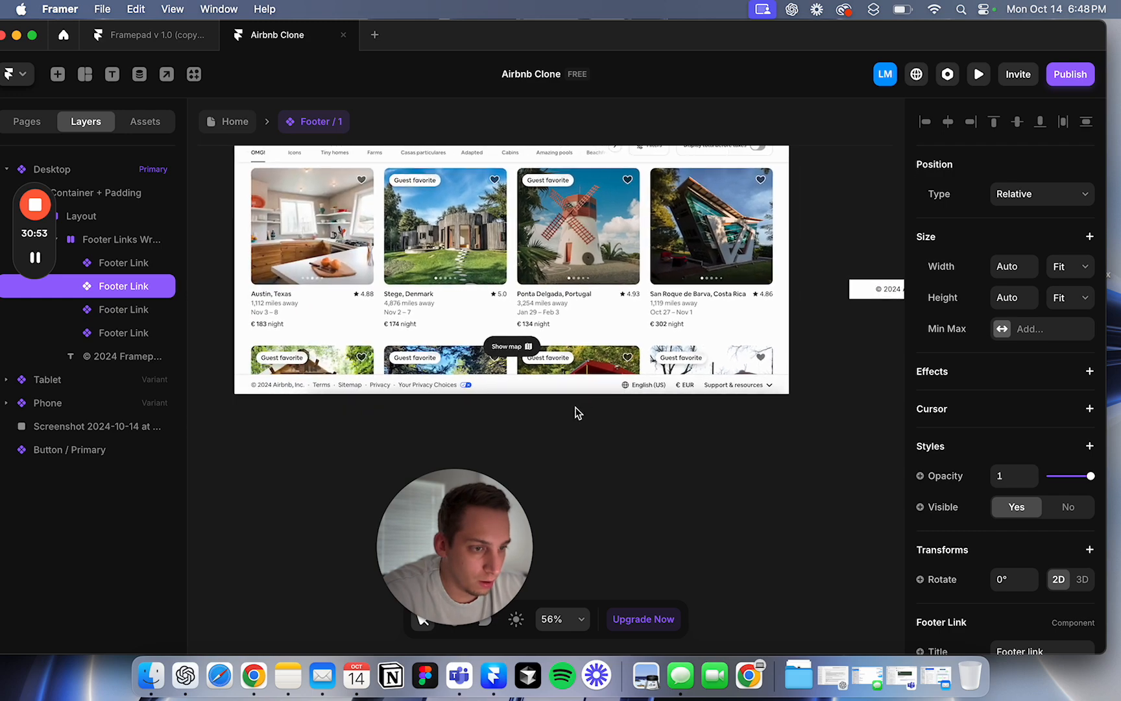
pyautogui.click(254, 675)
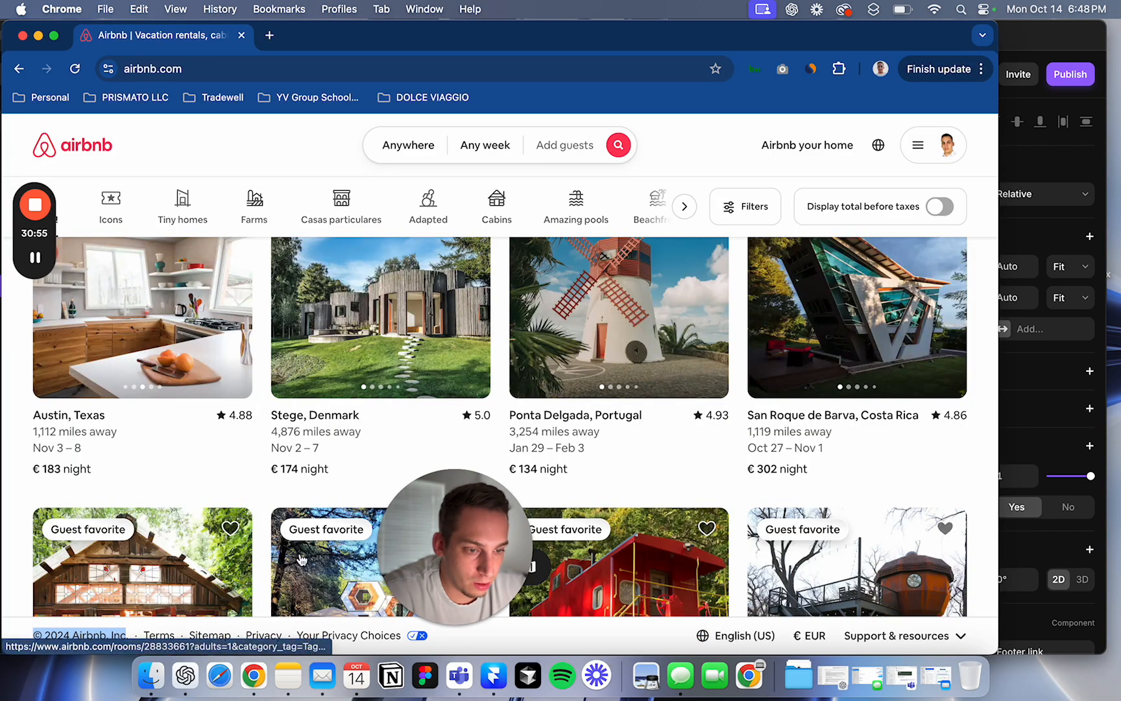
pyautogui.press('super+Tab')
pyautogui.hscroll(4, 788, 333)
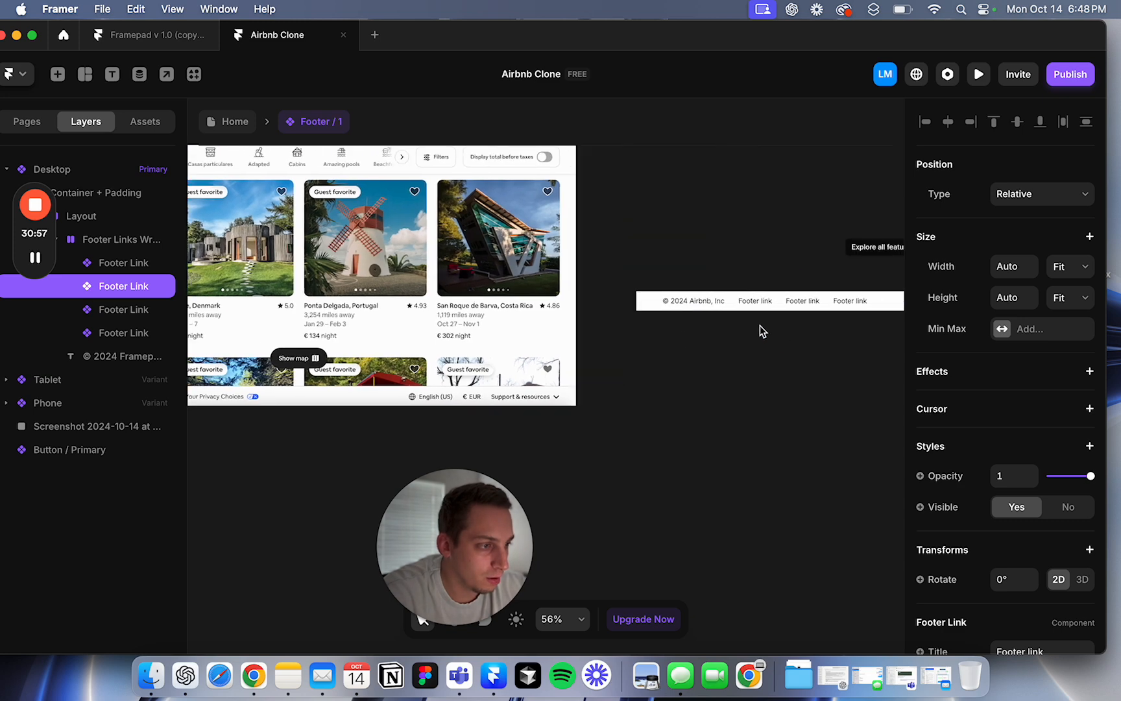
pyautogui.scroll(-4, 1056, 408)
pyautogui.doubleClick(1030, 439)
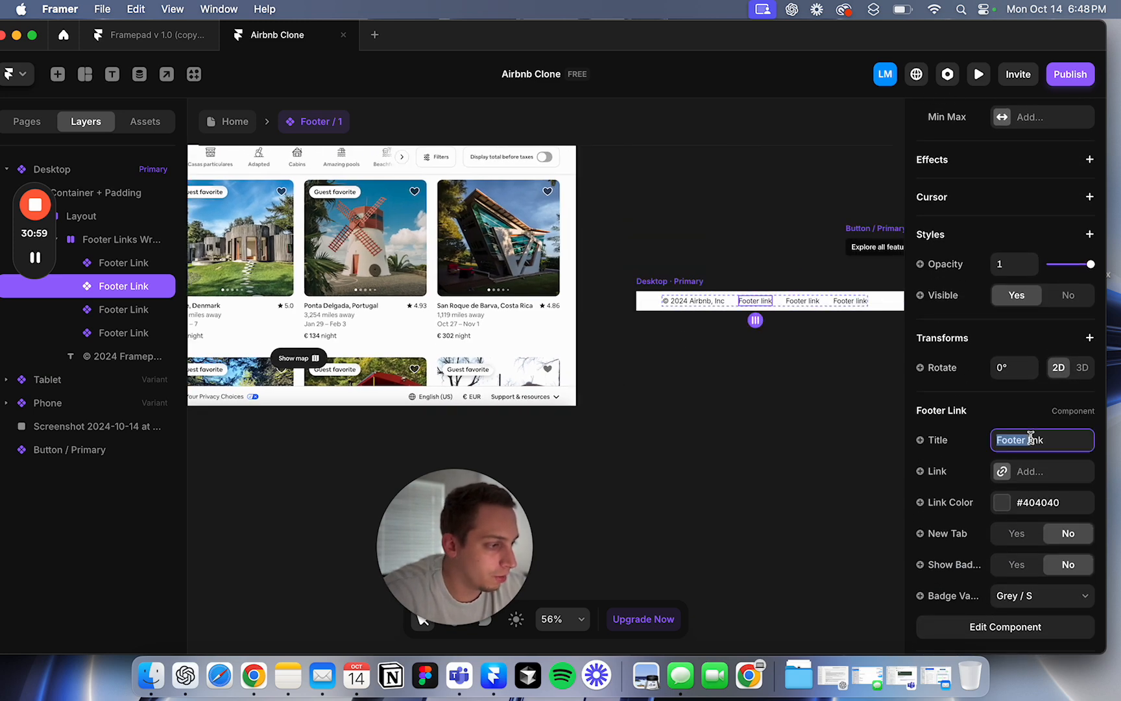
pyautogui.tripleClick(1032, 439)
pyautogui.write('Ter')
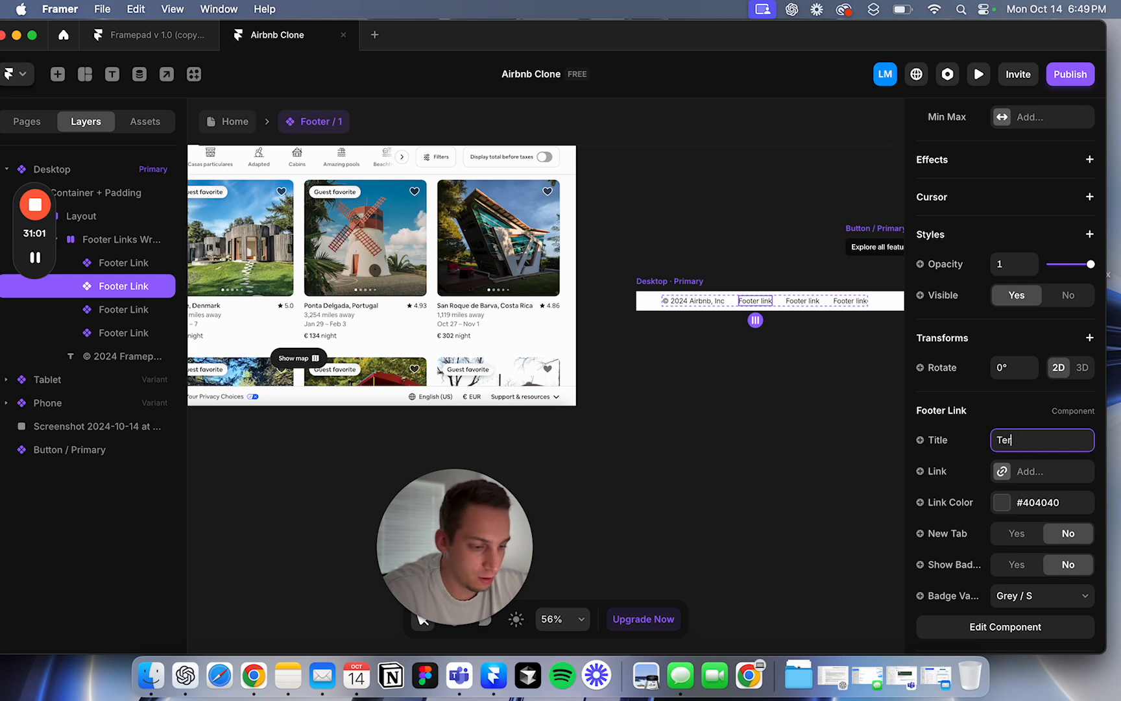
pyautogui.write('ms')
pyautogui.click(875, 393)
# Step: Set the third footer link's title to "Sitemap"
pyautogui.click(796, 301)
pyautogui.scroll(-5, 1006, 392)
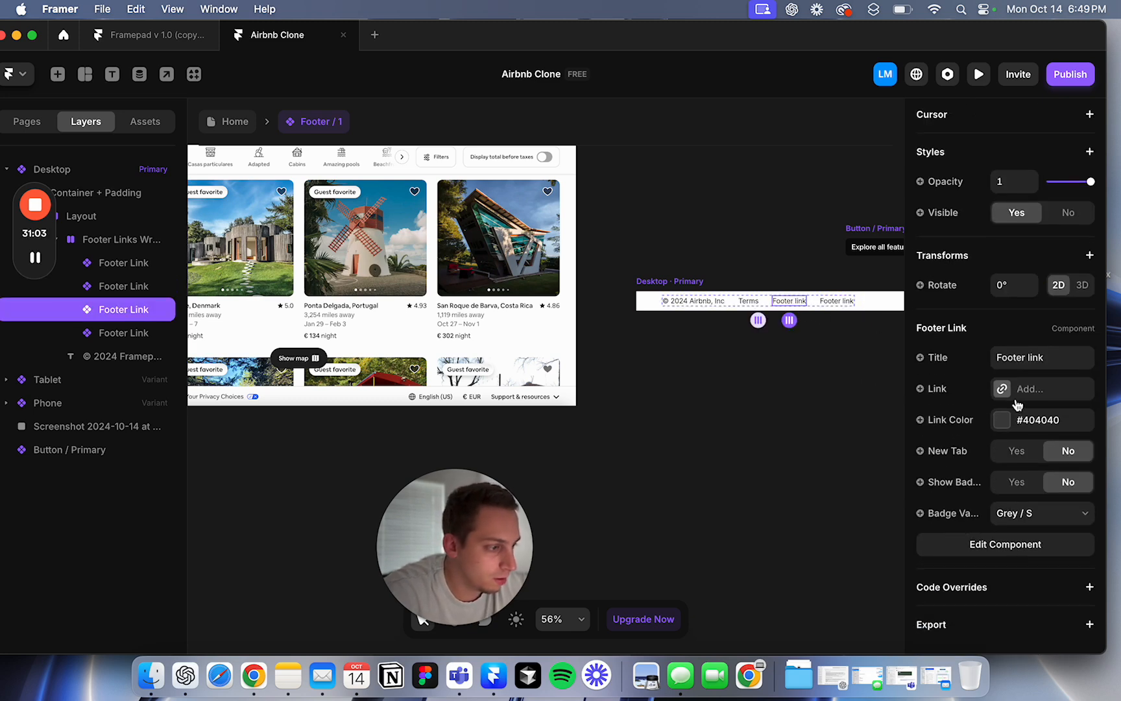
pyautogui.tripleClick(1026, 368)
pyautogui.write('Site')
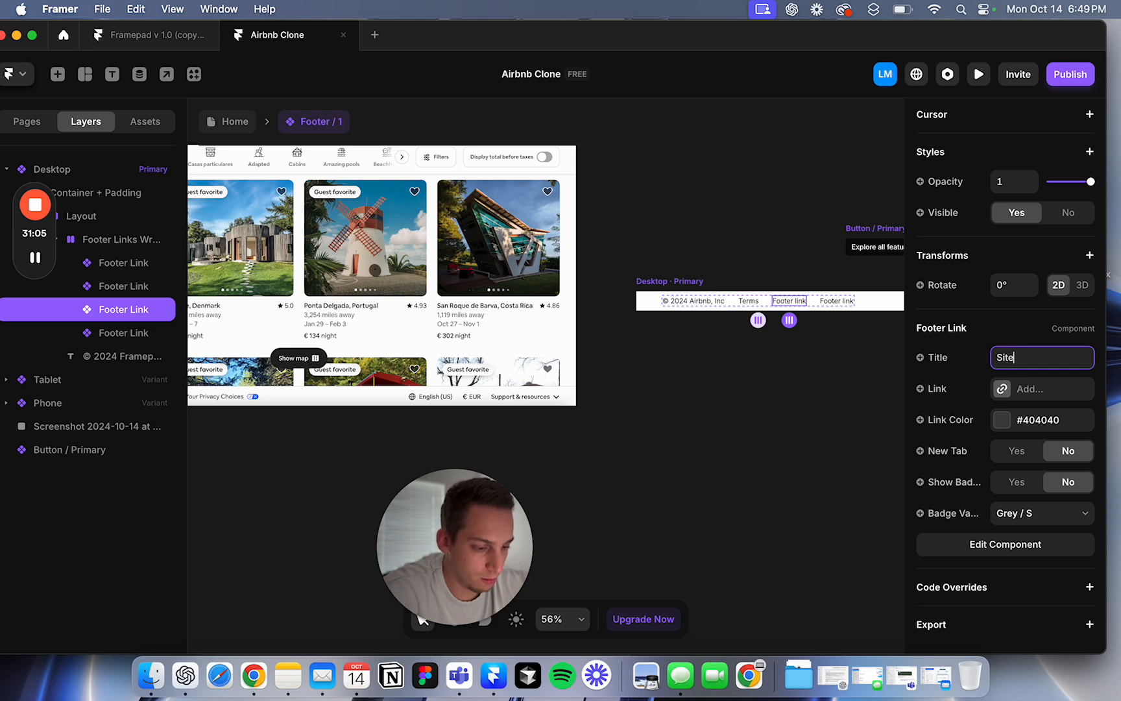
pyautogui.click(863, 331)
# Step: Set the fourth footer link's title to "Policy"
pyautogui.click(837, 301)
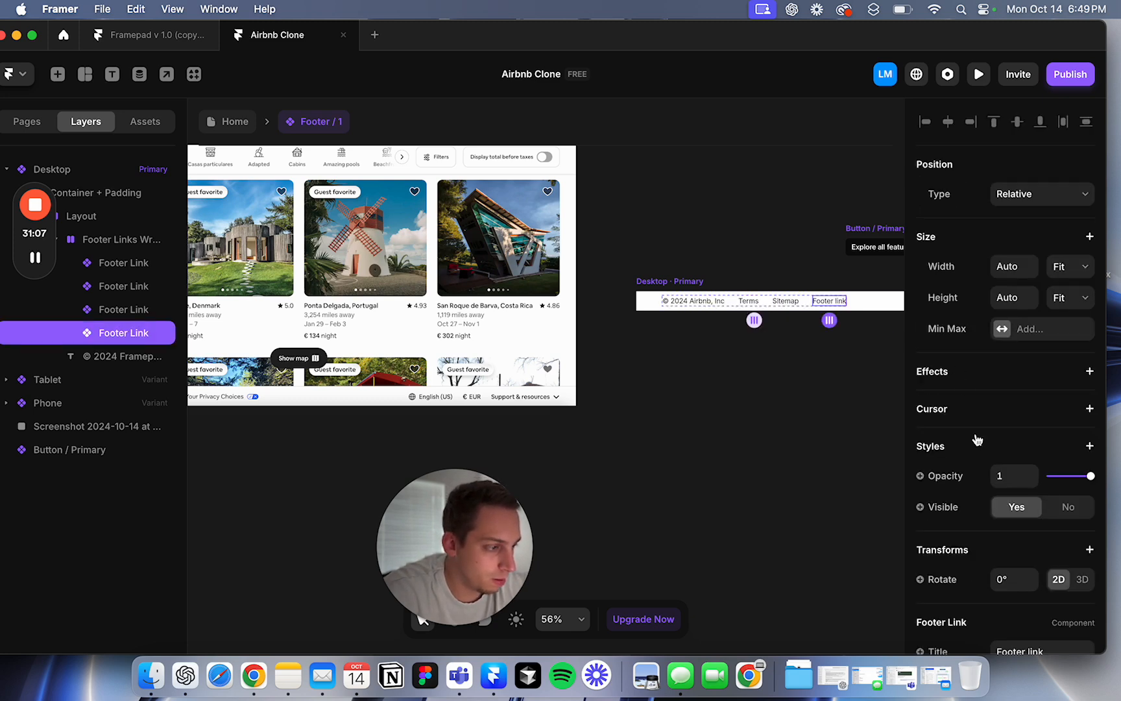
pyautogui.scroll(-5, 1006, 454)
pyautogui.tripleClick(1031, 486)
pyautogui.write('Poli')
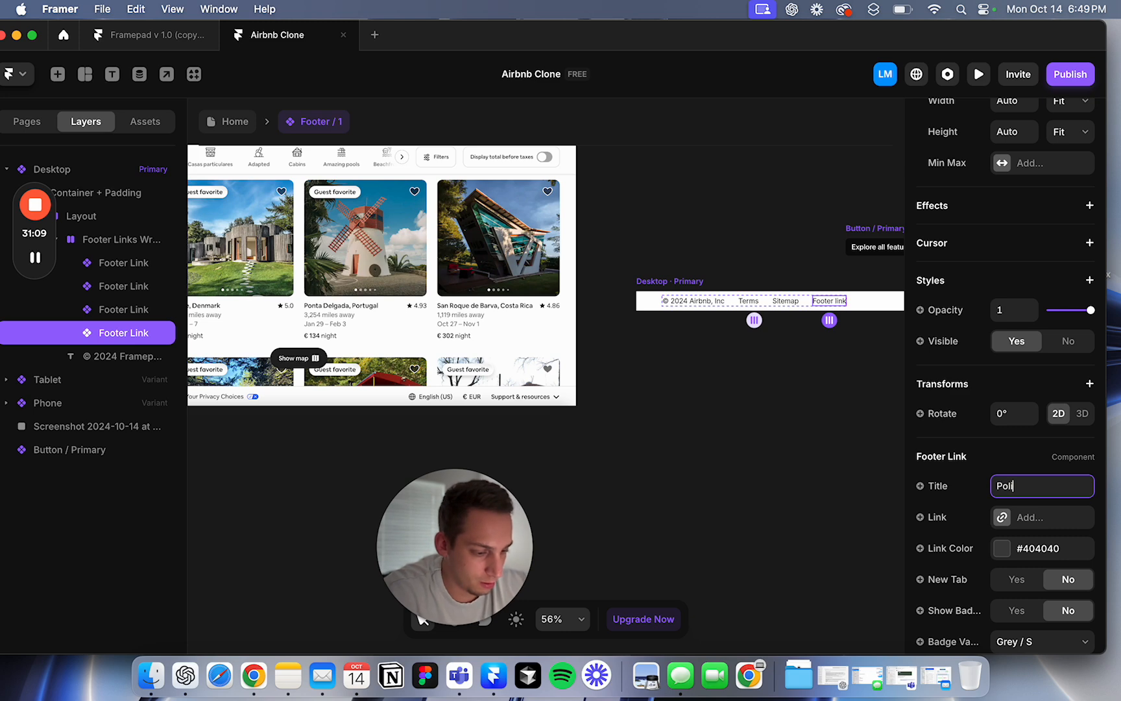
pyautogui.click(800, 457)
# Step: Compare the footer's links and its "© 2024 Framepad" text with the footer in the reference screenshot
pyautogui.hscroll(-5, 800, 457)
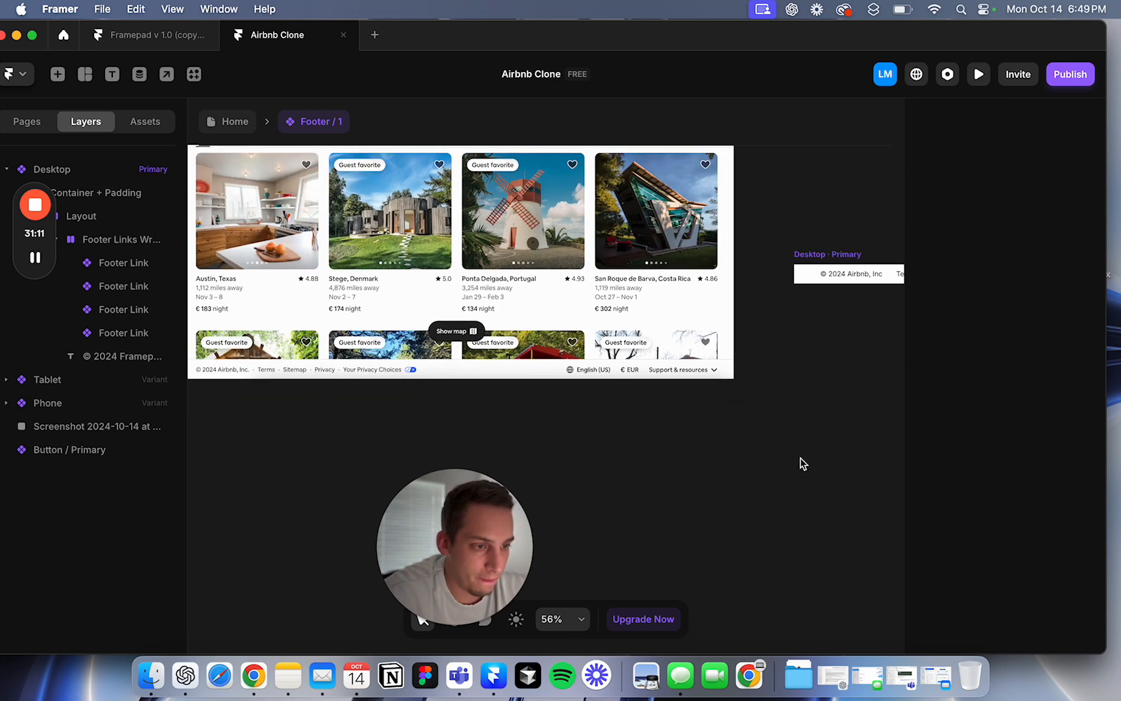
pyautogui.hscroll(2, 800, 458)
pyautogui.hscroll(10, 800, 458)
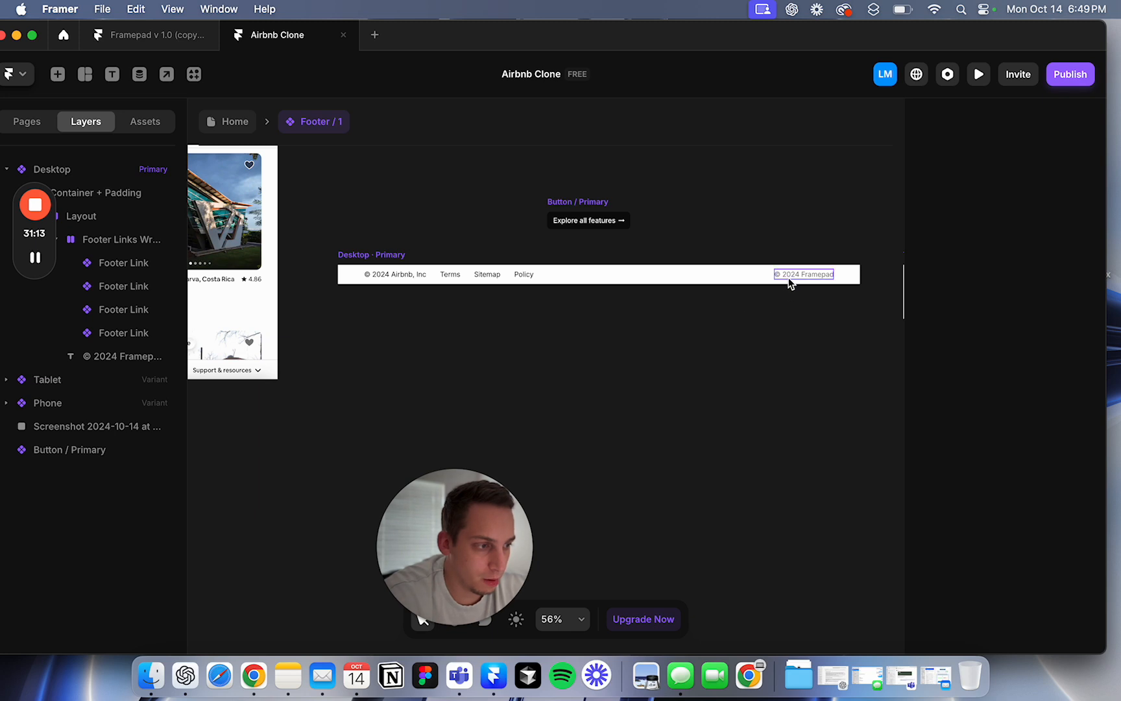
pyautogui.click(790, 279)
pyautogui.hscroll(-4, 741, 308)
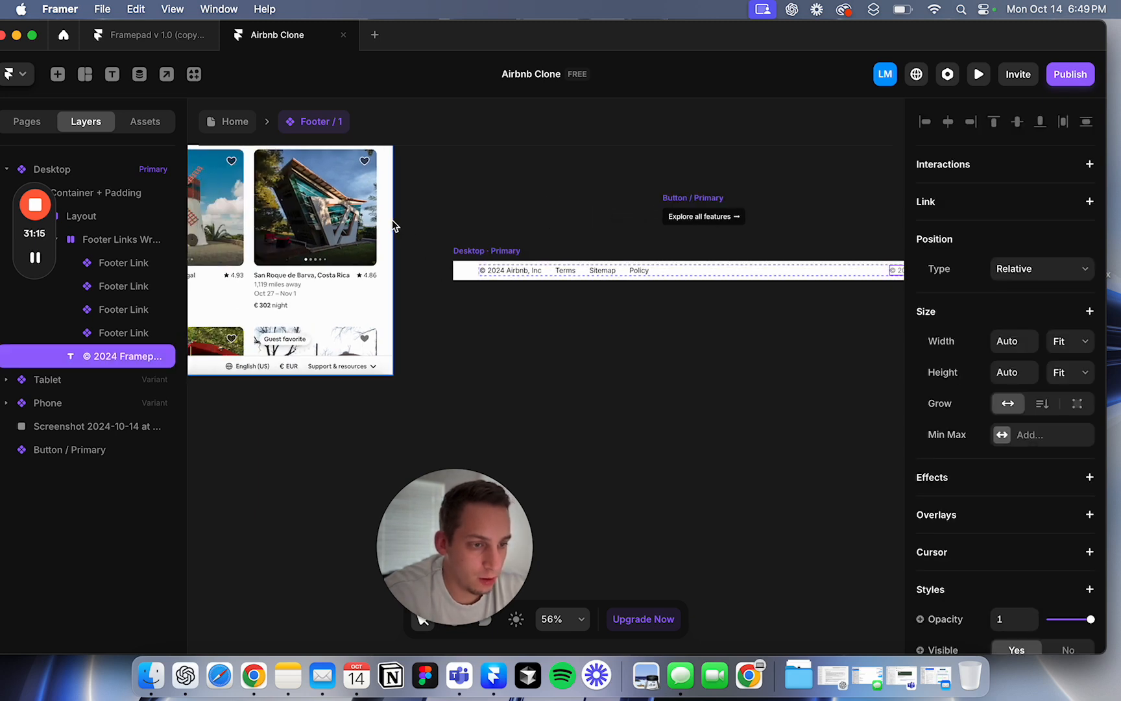
# Step: Open the home page's Navbar / Simple-03 component and copy its "Airbnb your home" Link Wrap together with the globe Material icon
pyautogui.click(231, 123)
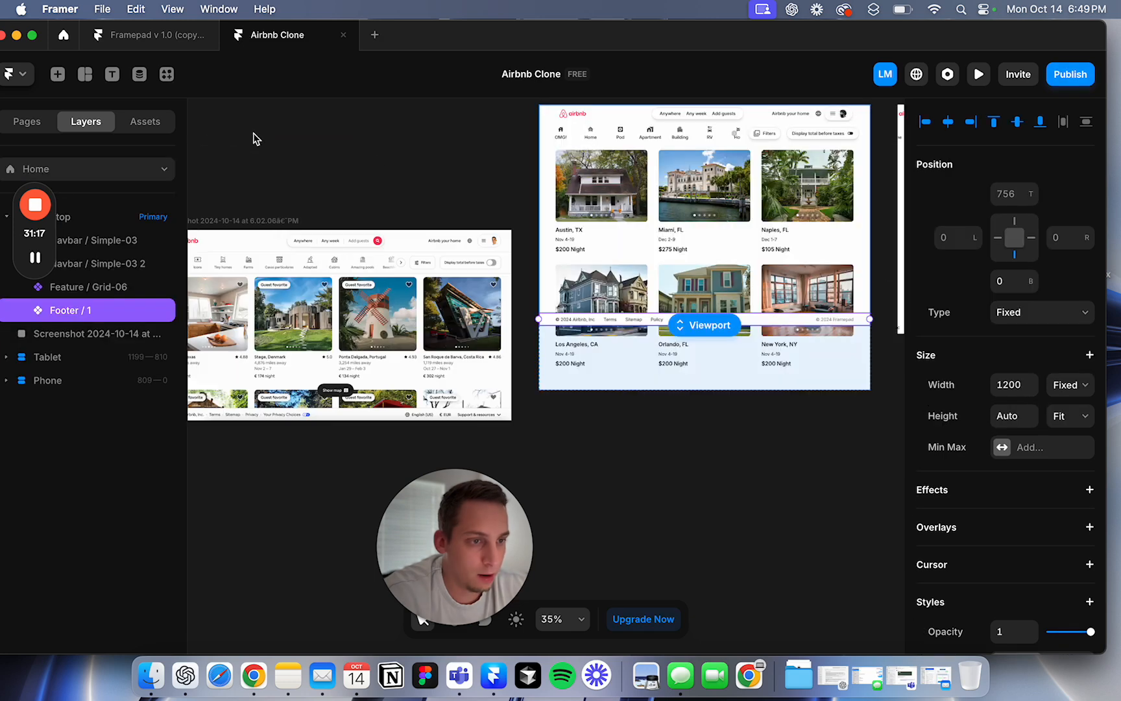
pyautogui.scroll(5, 552, 251)
pyautogui.click(627, 408)
pyautogui.doubleClick(627, 409)
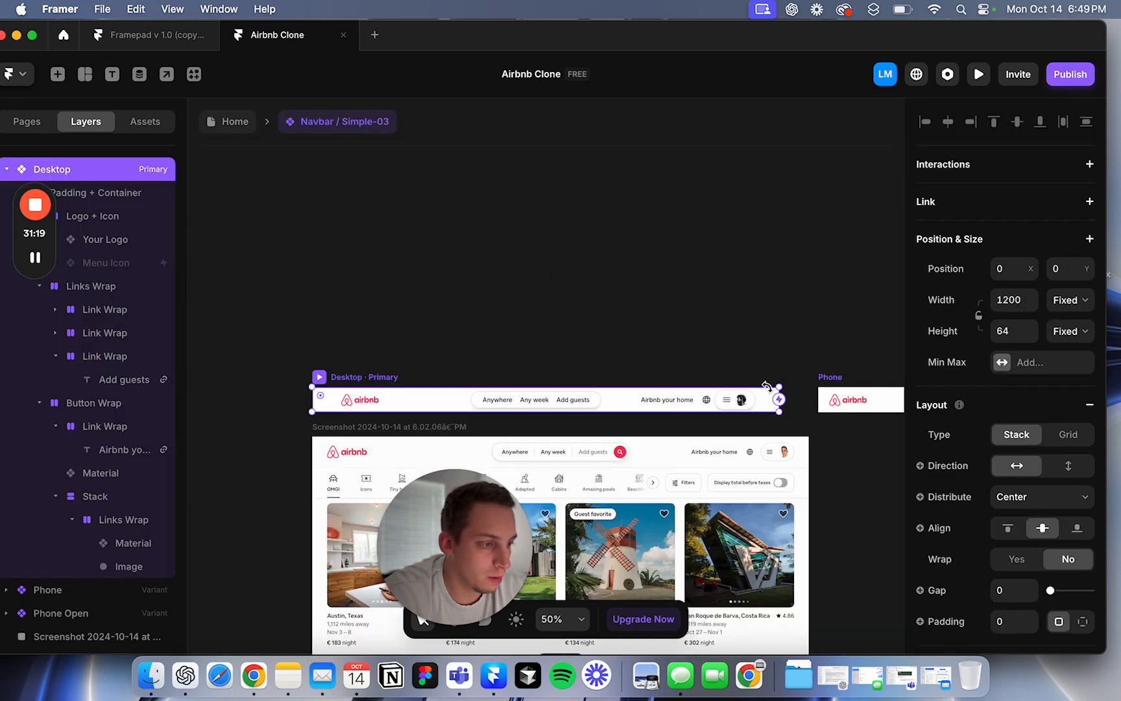
pyautogui.click(699, 407)
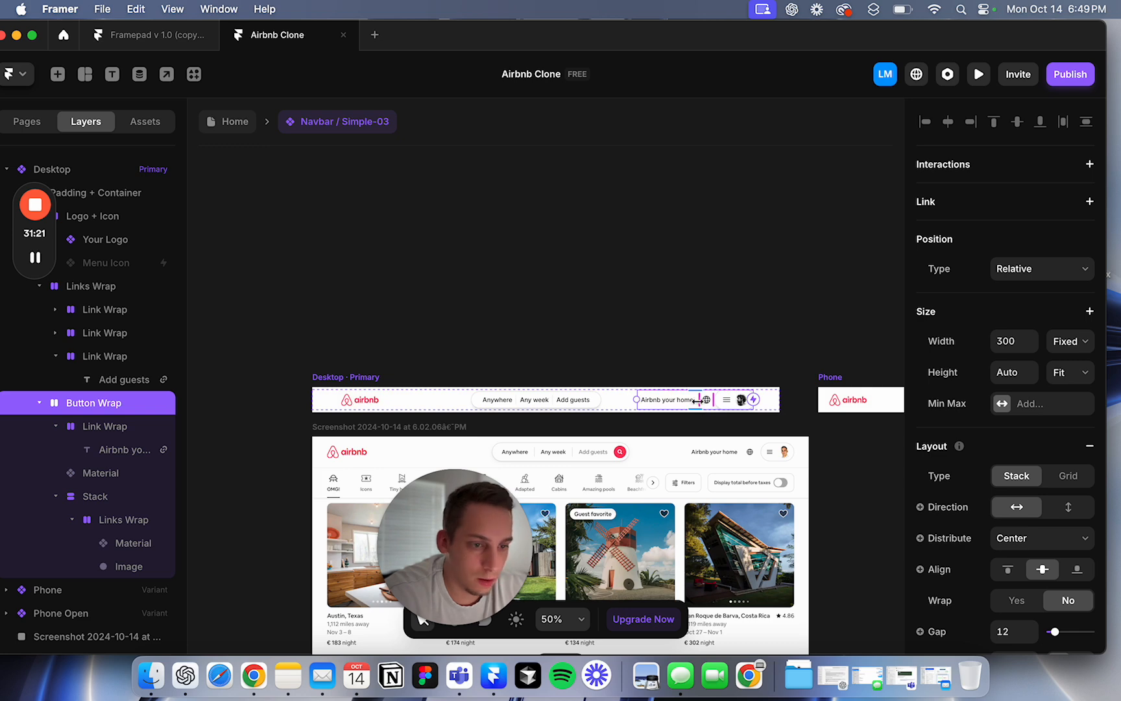
pyautogui.click(96, 428)
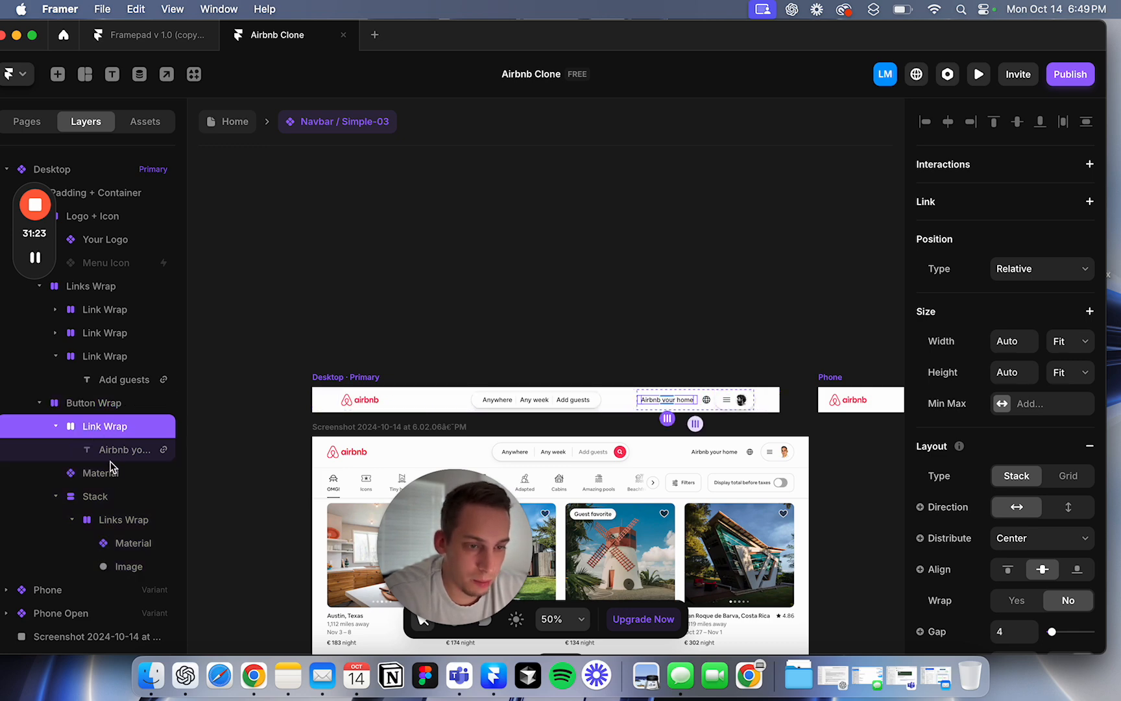
pyautogui.keyDown('shift'); pyautogui.click(112, 482); pyautogui.keyUp('shift')
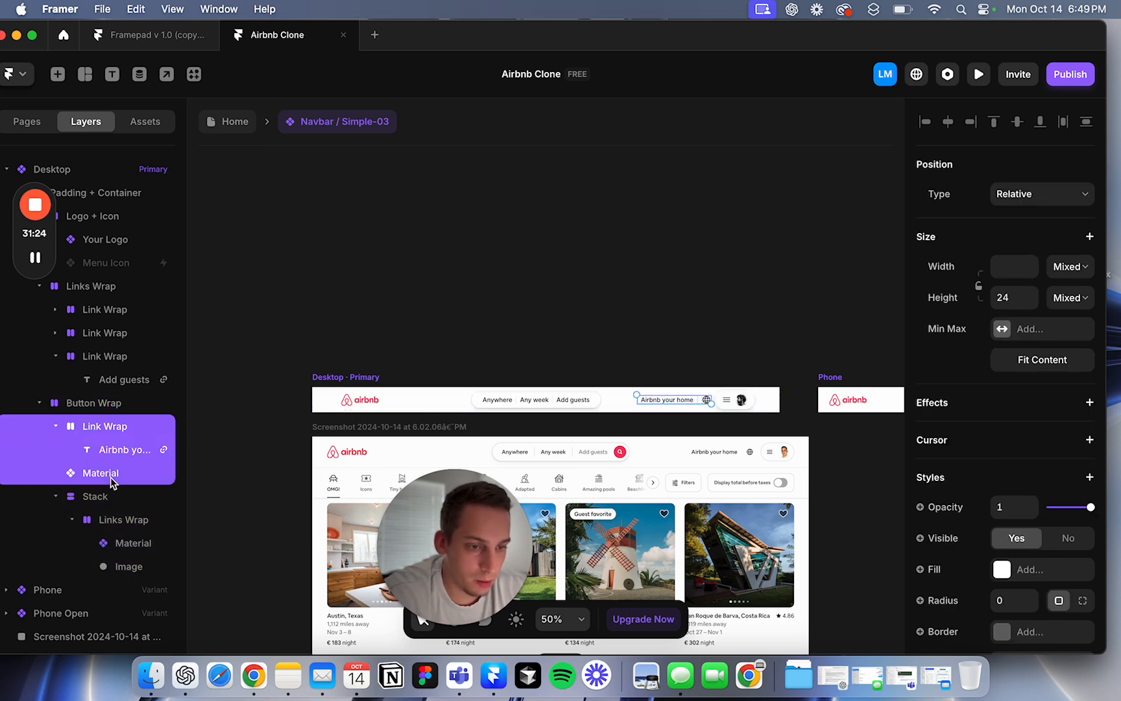
# Step: Paste the copied Link Wrap and globe icon into the Footer / 1 component, place them below the desktop footer, and wrap them in a stack
pyautogui.click(234, 121)
pyautogui.scroll(-5, 416, 426)
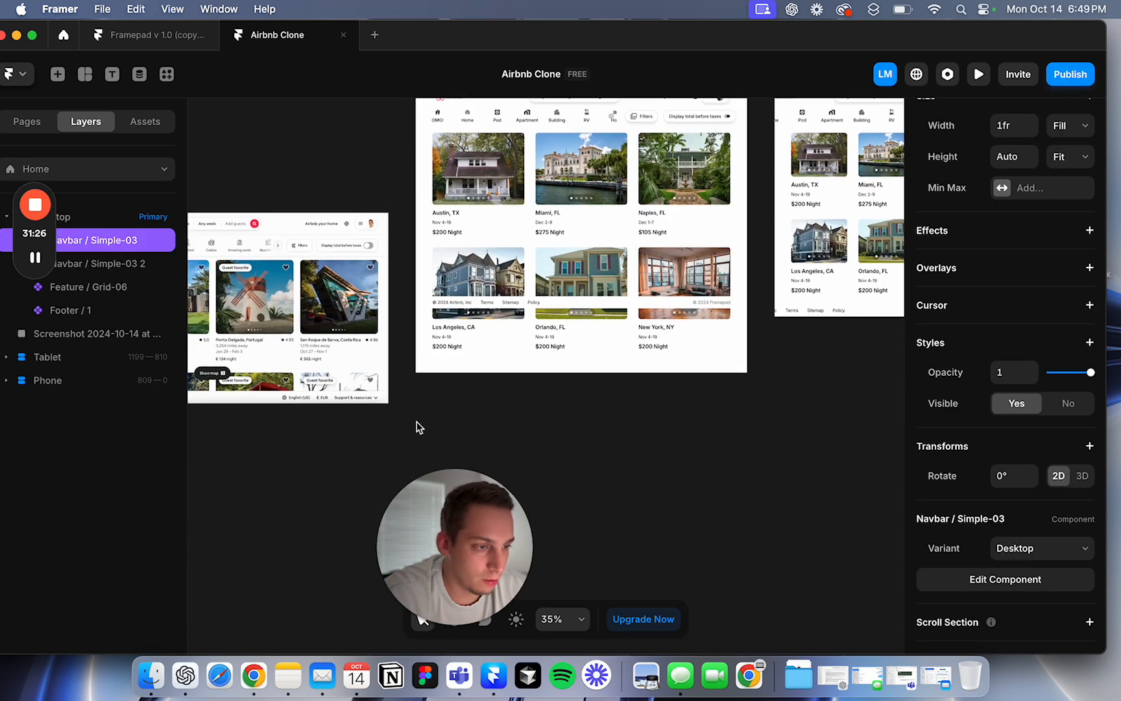
pyautogui.doubleClick(532, 303)
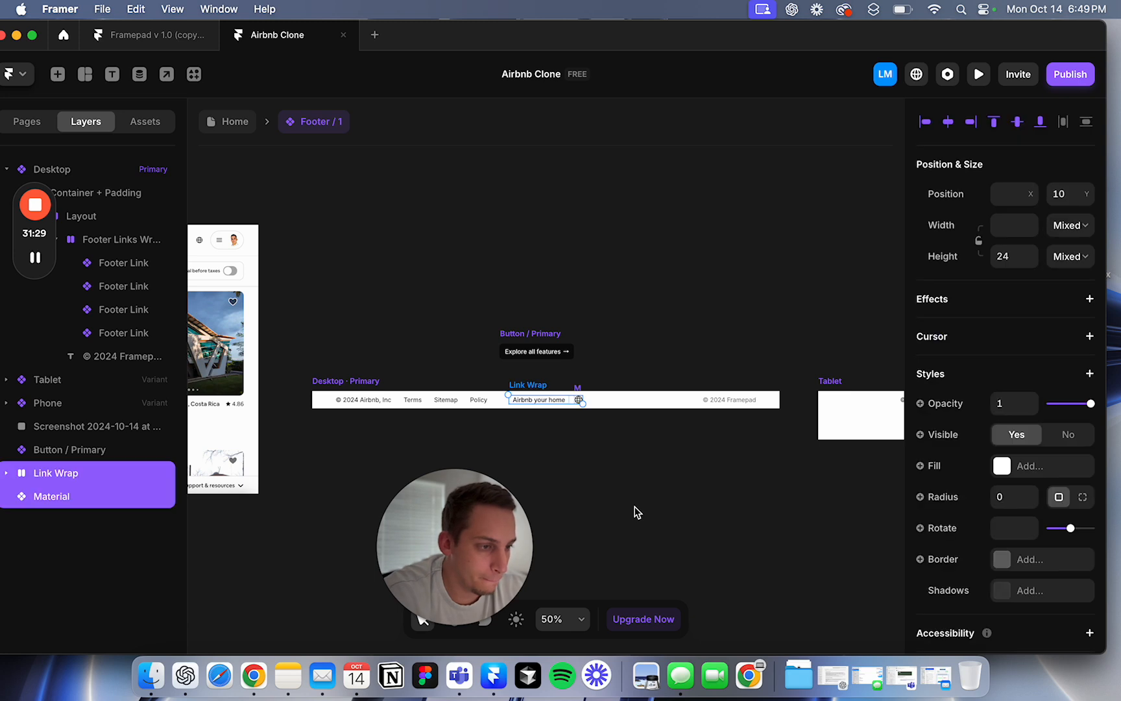
pyautogui.moveTo(550, 399); pyautogui.dragTo(608, 457)
pyautogui.rightClick(601, 476)
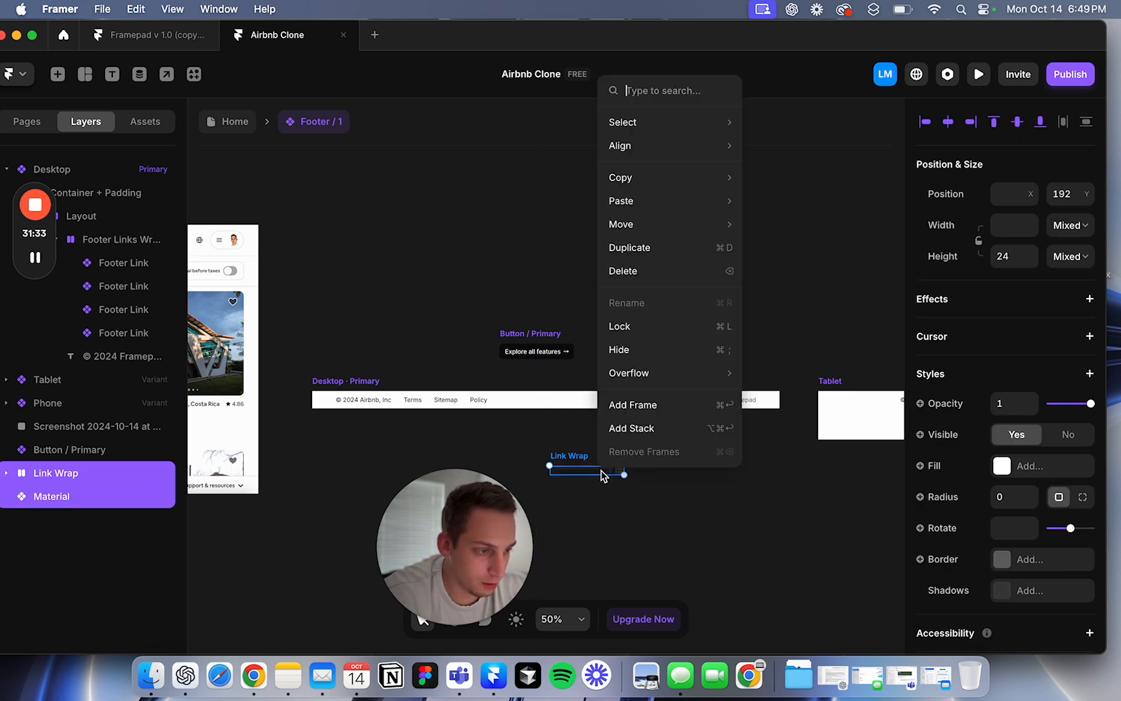
pyautogui.click(648, 428)
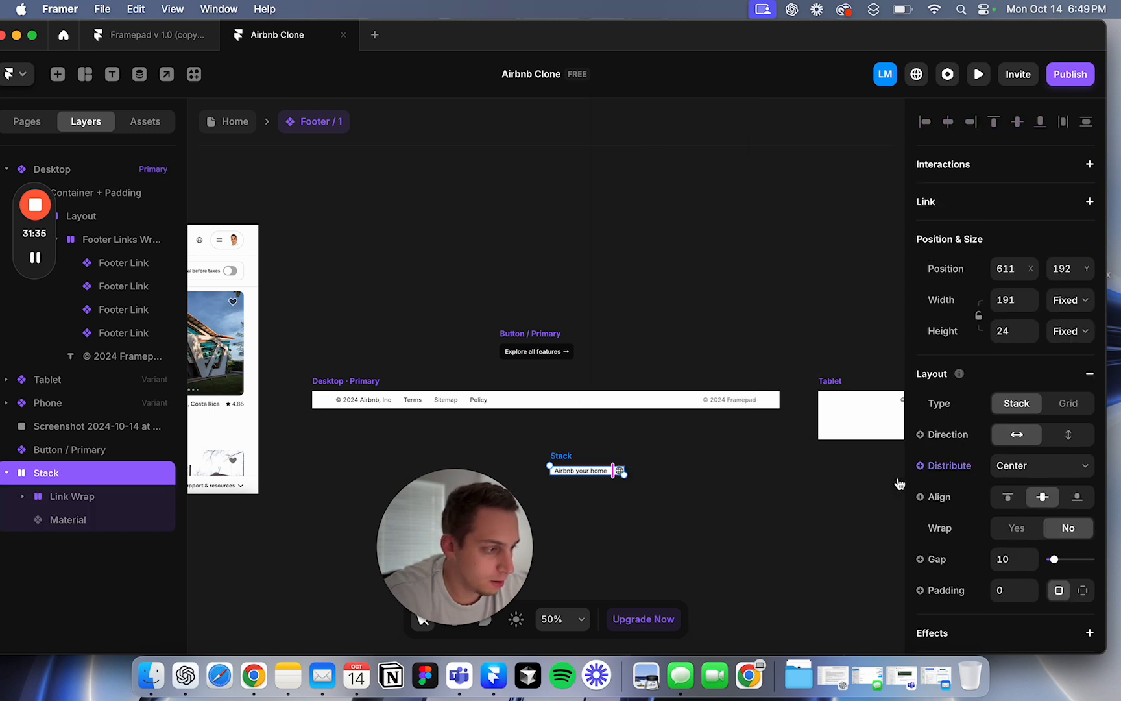
# Step: Reorder the new stack so the globe icon comes before the "Airbnb your home" text
pyautogui.scroll(3, 591, 470)
pyautogui.scroll(3, 591, 471)
pyautogui.hscroll(-10, 641, 476)
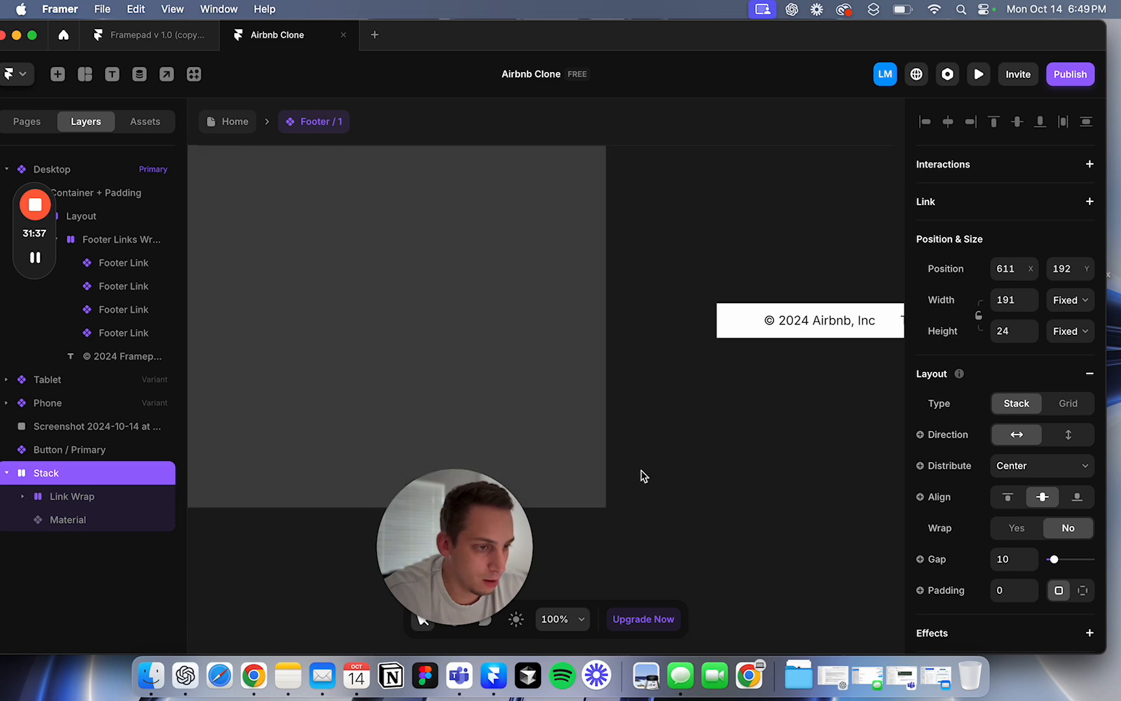
pyautogui.scroll(-2, 641, 475)
pyautogui.hscroll(10, 641, 476)
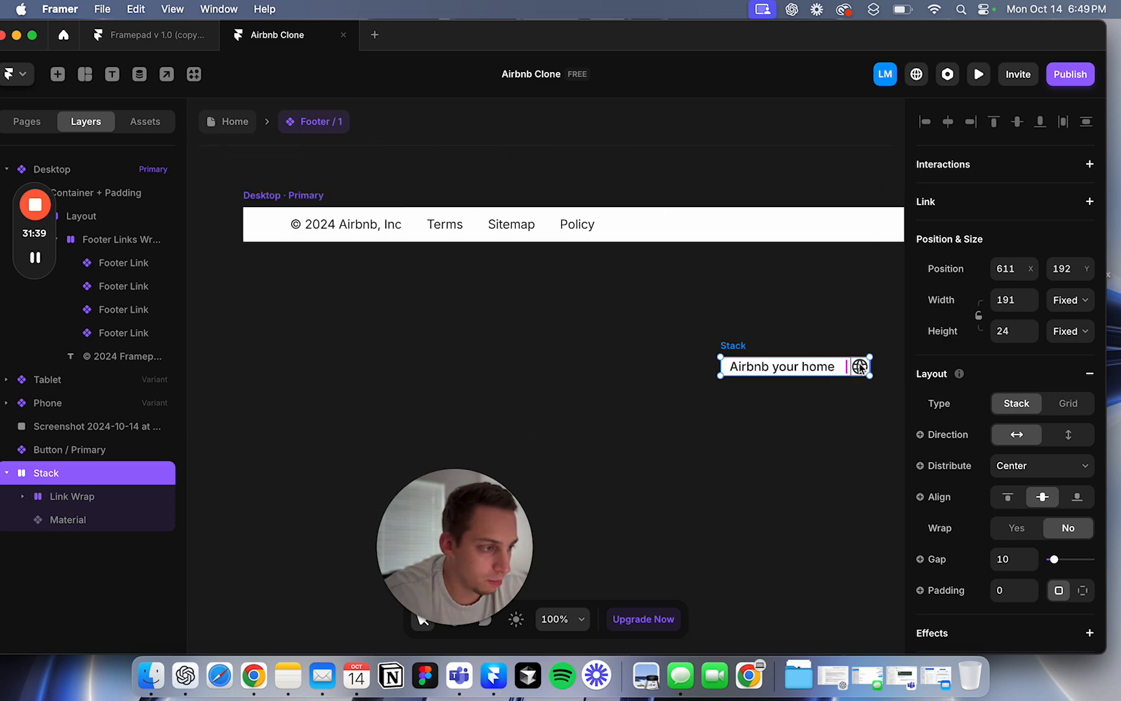
pyautogui.click(859, 363)
pyautogui.moveTo(859, 362); pyautogui.dragTo(753, 368)
# Step: Replace the "Airbnb your home" text beside the globe icon with "English (US)"
pyautogui.doubleClick(793, 367)
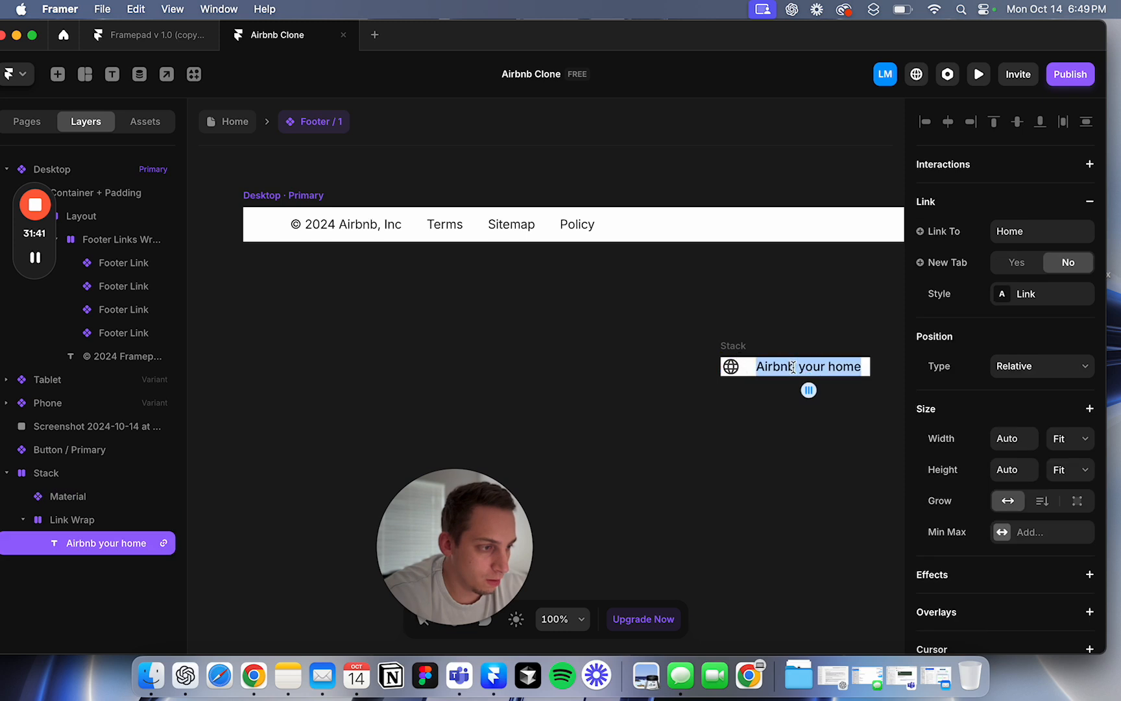
pyautogui.write('English')
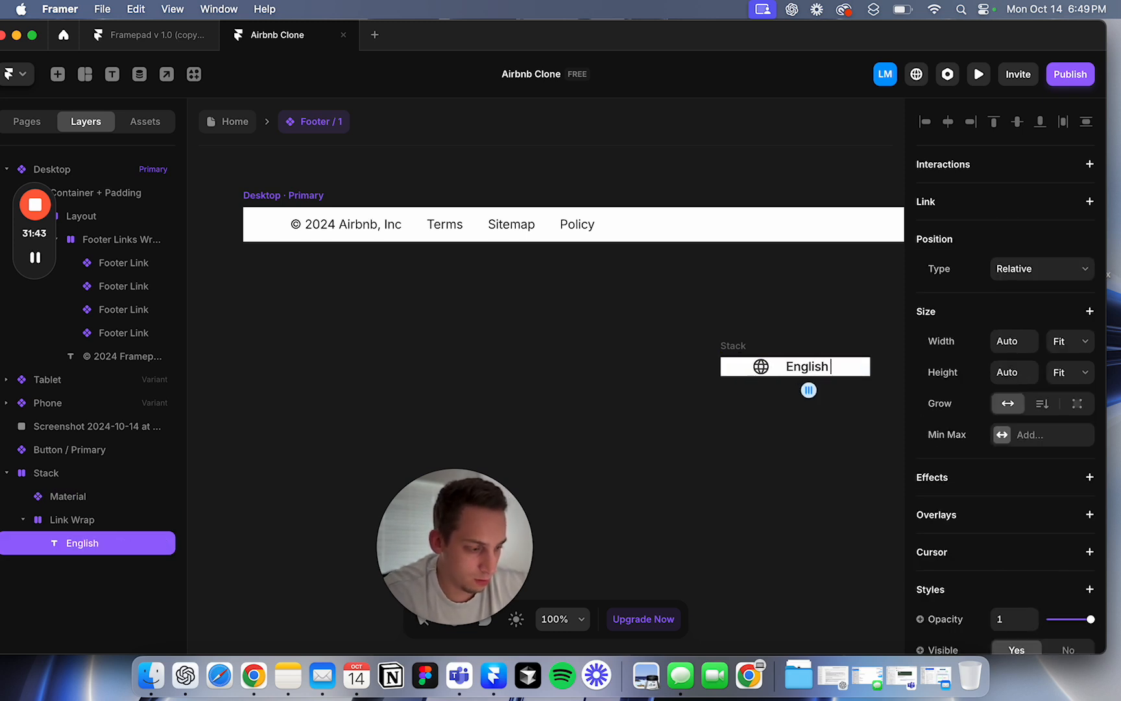
pyautogui.write(' (US)')
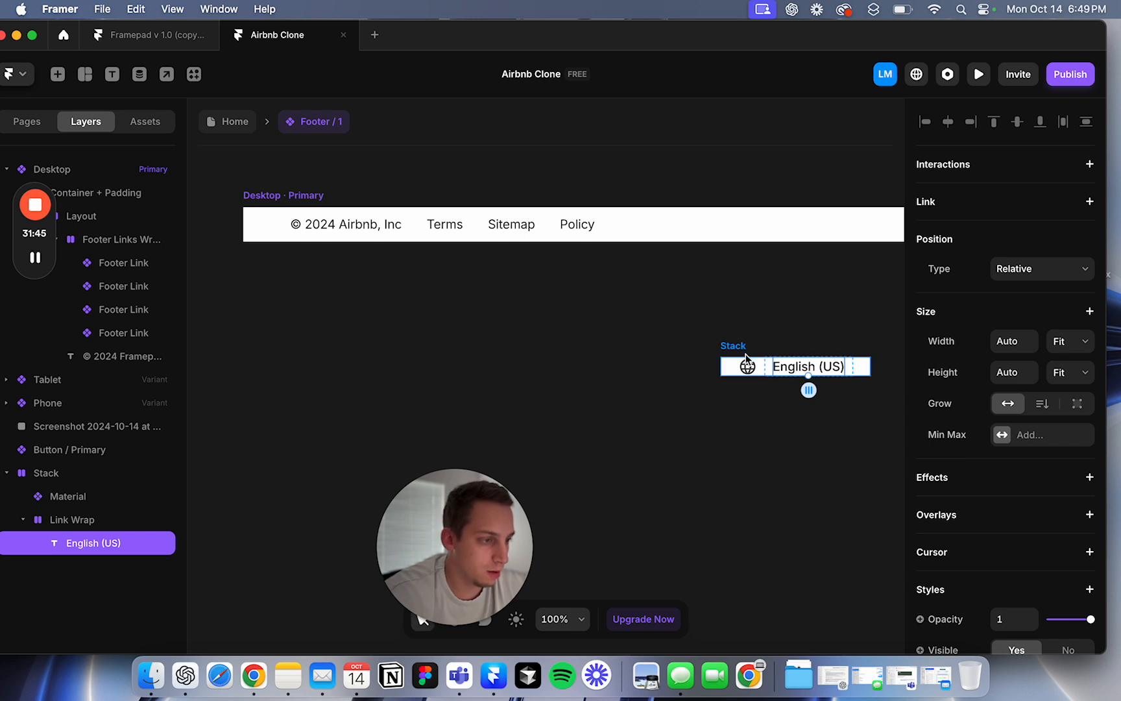
# Step: Set the language stack's width to Fit Content and move it into the desktop footer's layout
pyautogui.click(733, 343)
pyautogui.click(1051, 333)
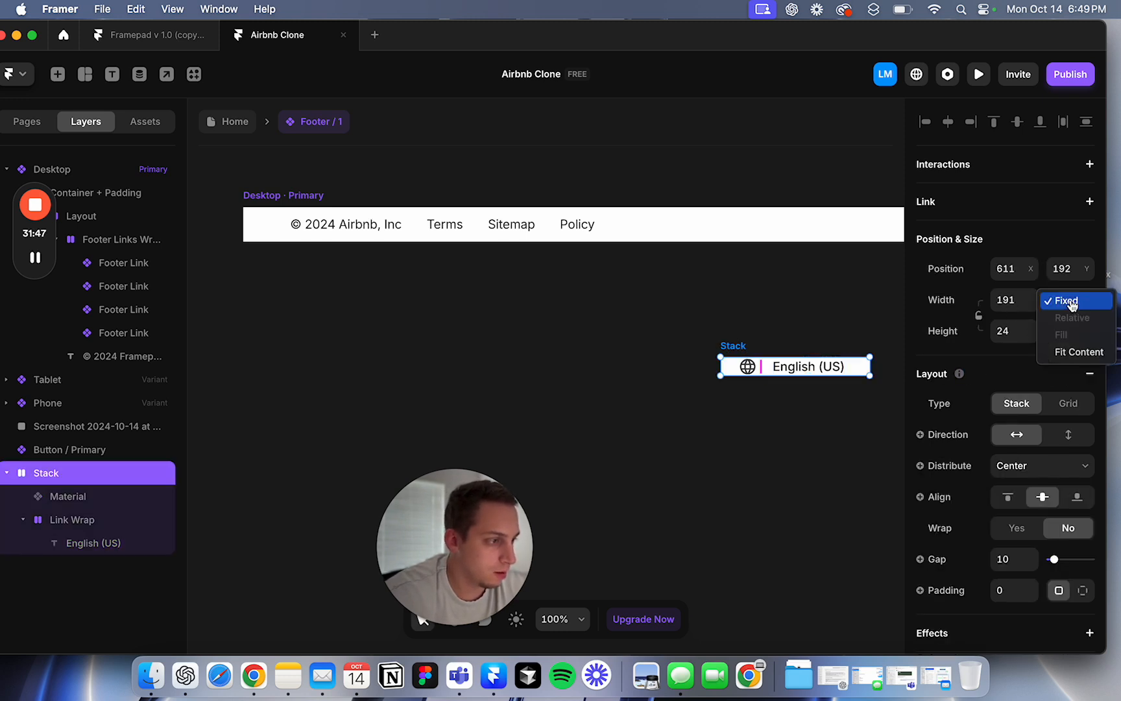
pyautogui.click(1062, 351)
pyautogui.click(804, 334)
pyautogui.scroll(-3, 805, 334)
pyautogui.hscroll(5, 649, 340)
pyautogui.moveTo(440, 351)
pyautogui.mouseDown()
pyautogui.moveTo(622, 263)
pyautogui.moveTo(659, 263)
pyautogui.moveTo(623, 273)
pyautogui.mouseUp()
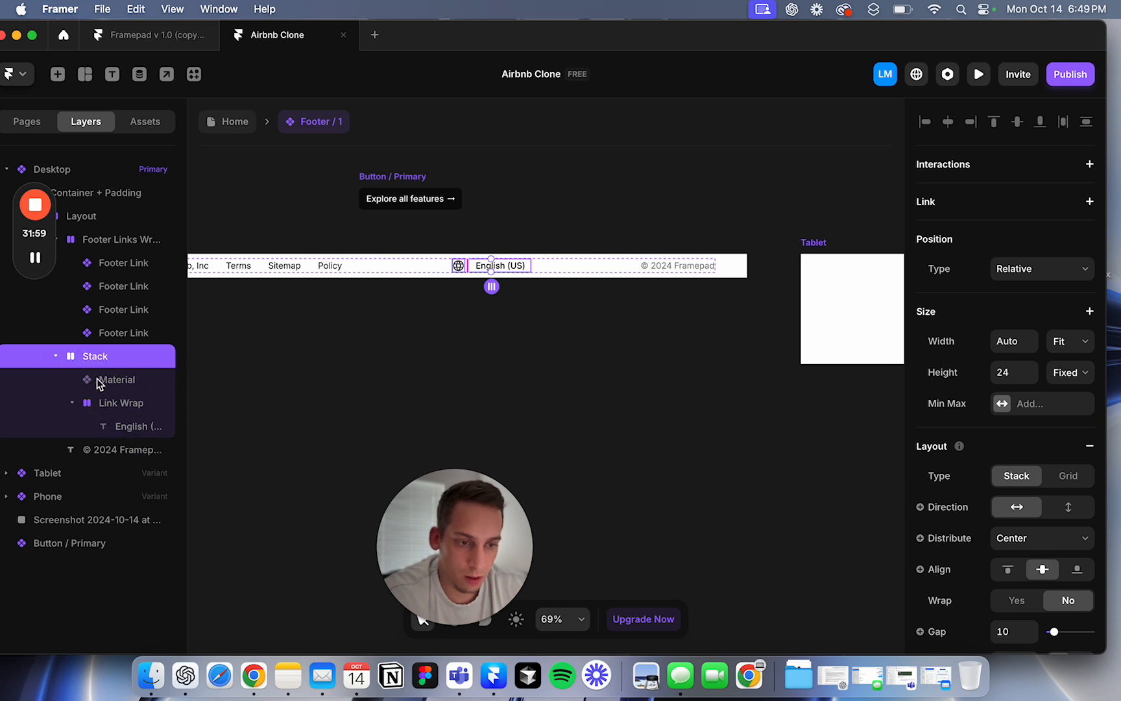
# Step: Move the language stack after the "© 2024 Framepad" text in the footer's Layout
pyautogui.click(224, 392)
pyautogui.click(121, 403)
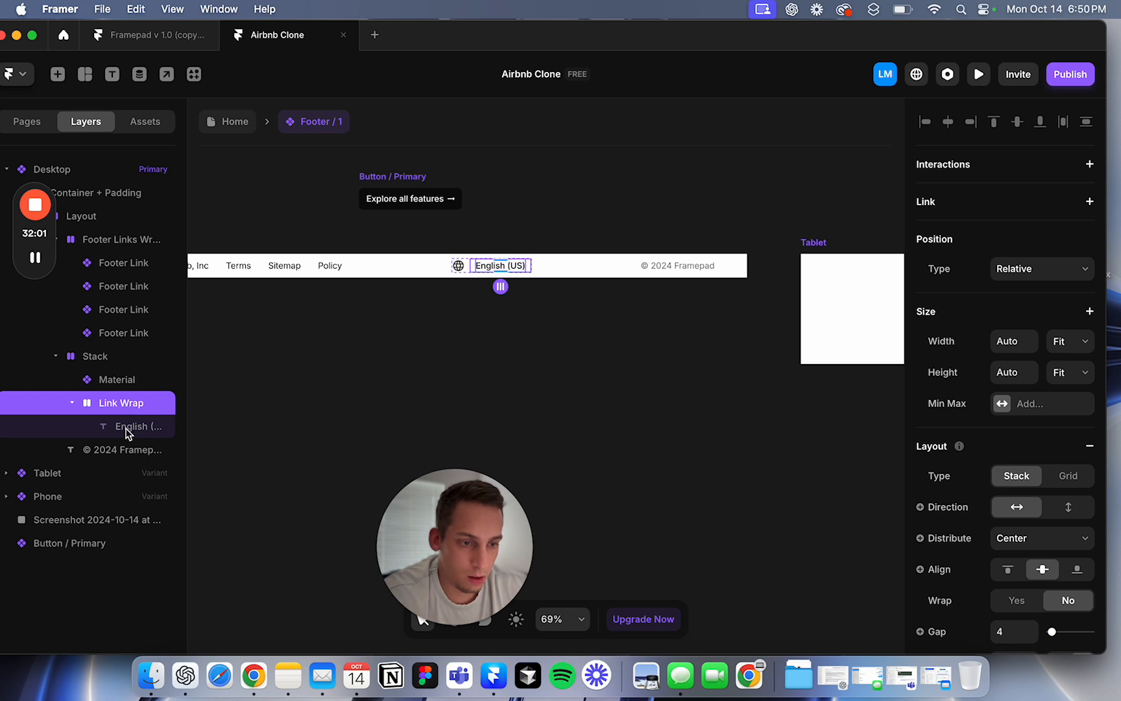
pyautogui.click(128, 426)
pyautogui.click(56, 357)
pyautogui.moveTo(80, 363); pyautogui.dragTo(85, 391)
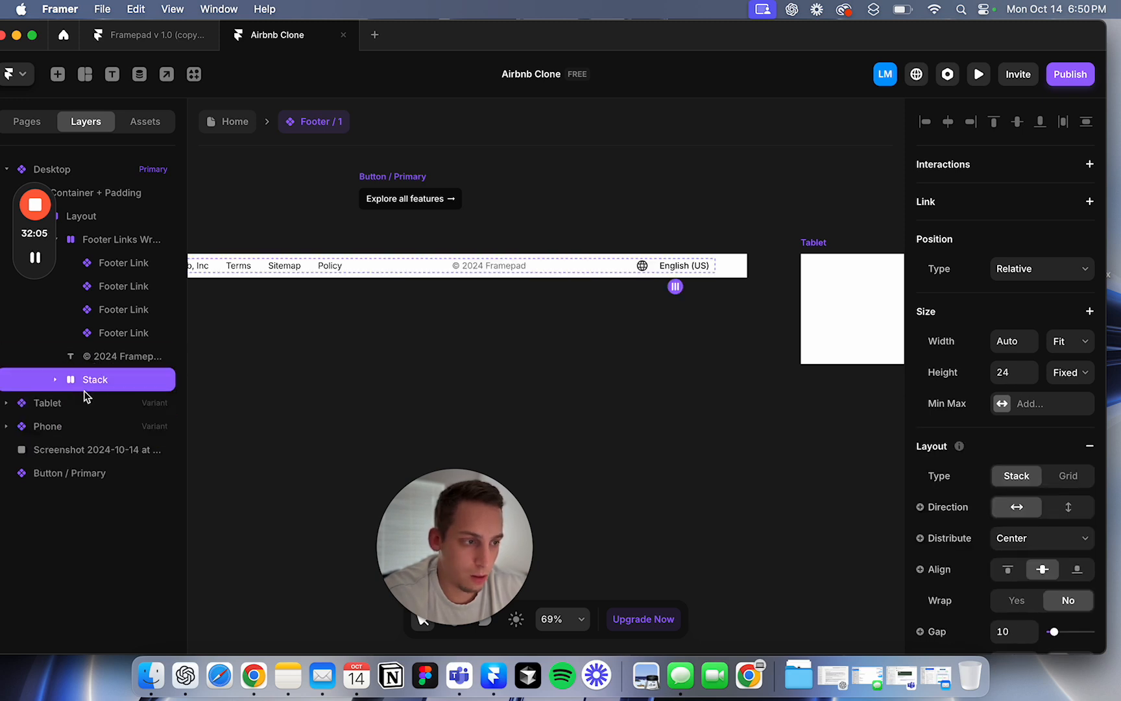
# Step: Wrap the "© 2024 Framepad" text and the language stack in a new stack with its distribution set to End
pyautogui.click(476, 266)
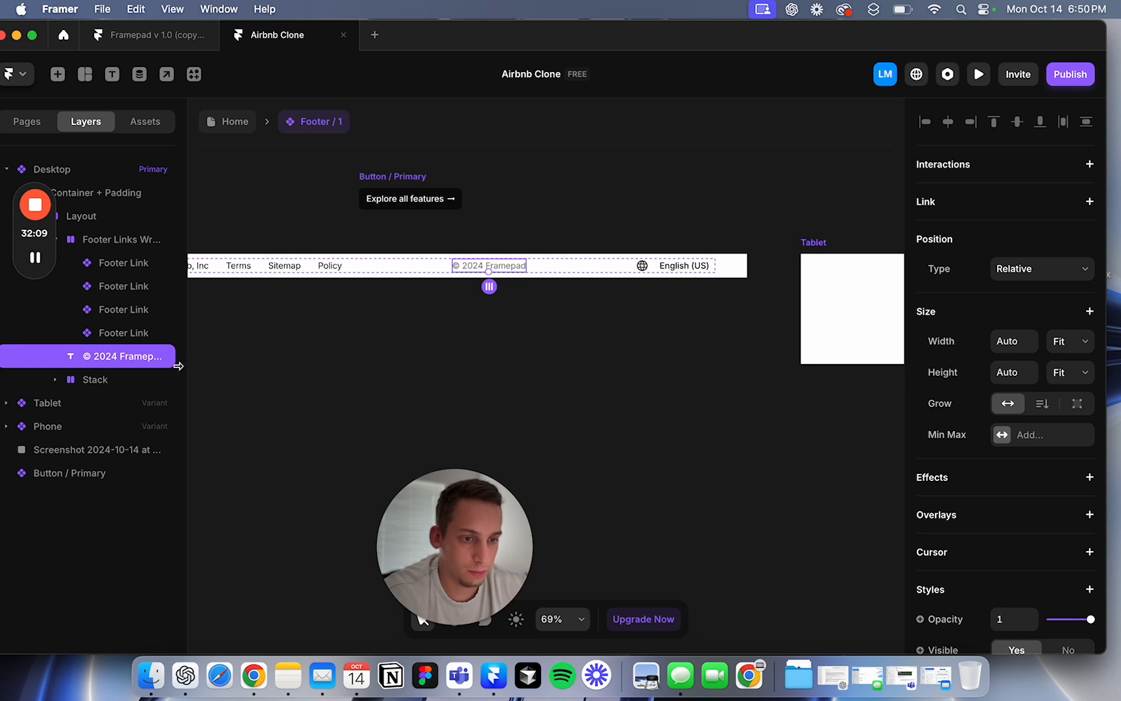
pyautogui.keyDown('shift'); pyautogui.click(127, 382); pyautogui.keyUp('shift')
pyautogui.rightClick(127, 383)
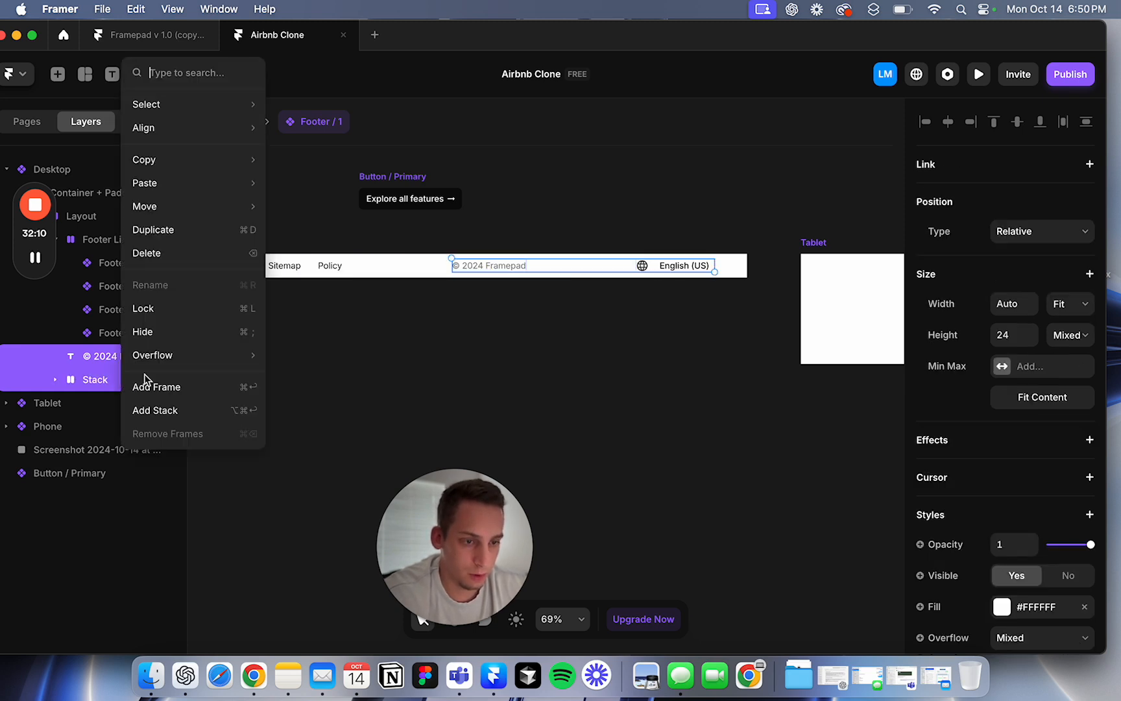
pyautogui.click(180, 407)
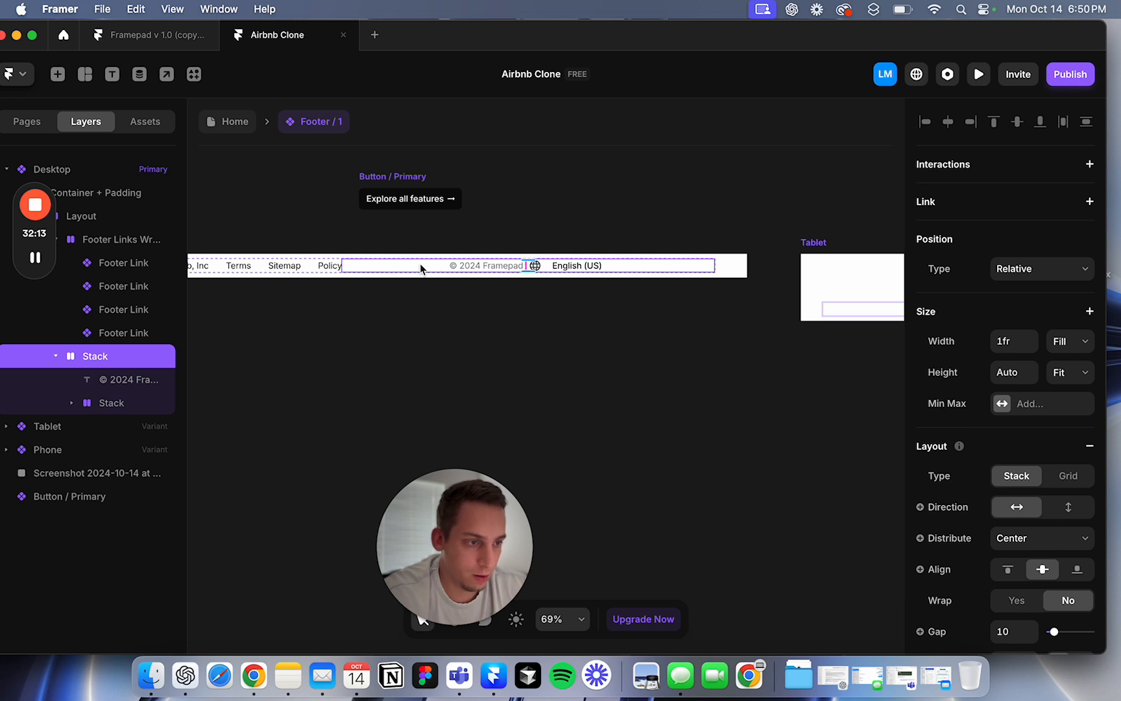
pyautogui.click(1058, 537)
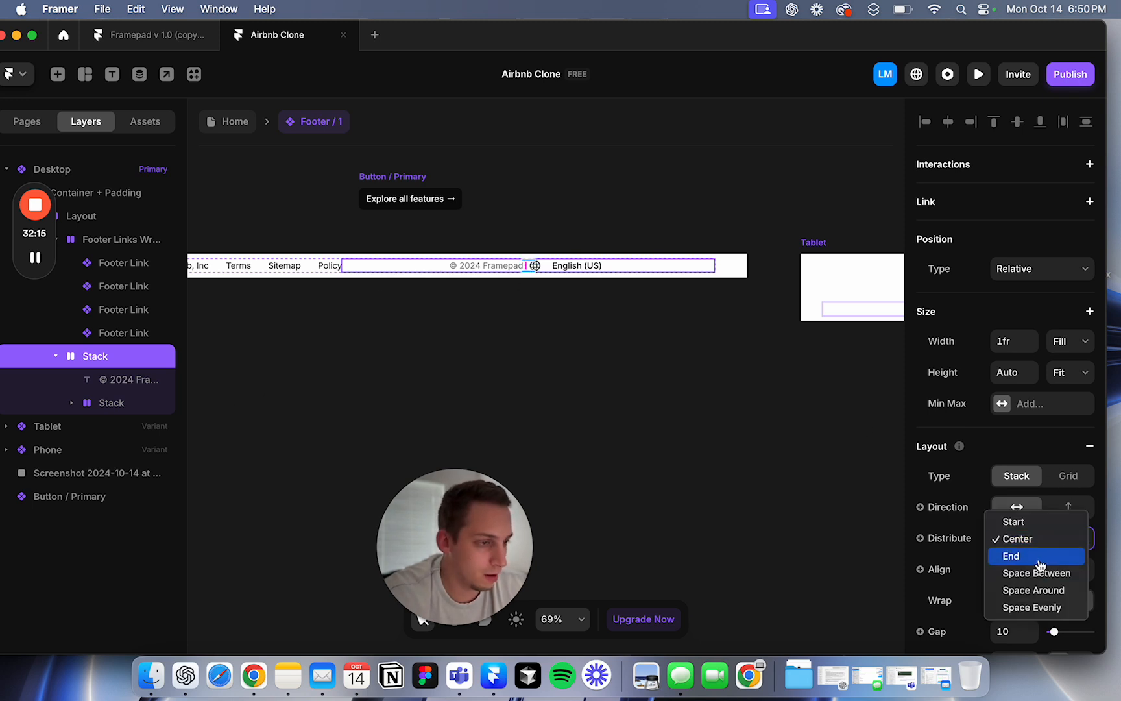
pyautogui.click(1033, 554)
pyautogui.click(736, 426)
# Step: Set the gap of the stack holding the globe icon and "English (US)" to 0
pyautogui.hscroll(-3, 735, 425)
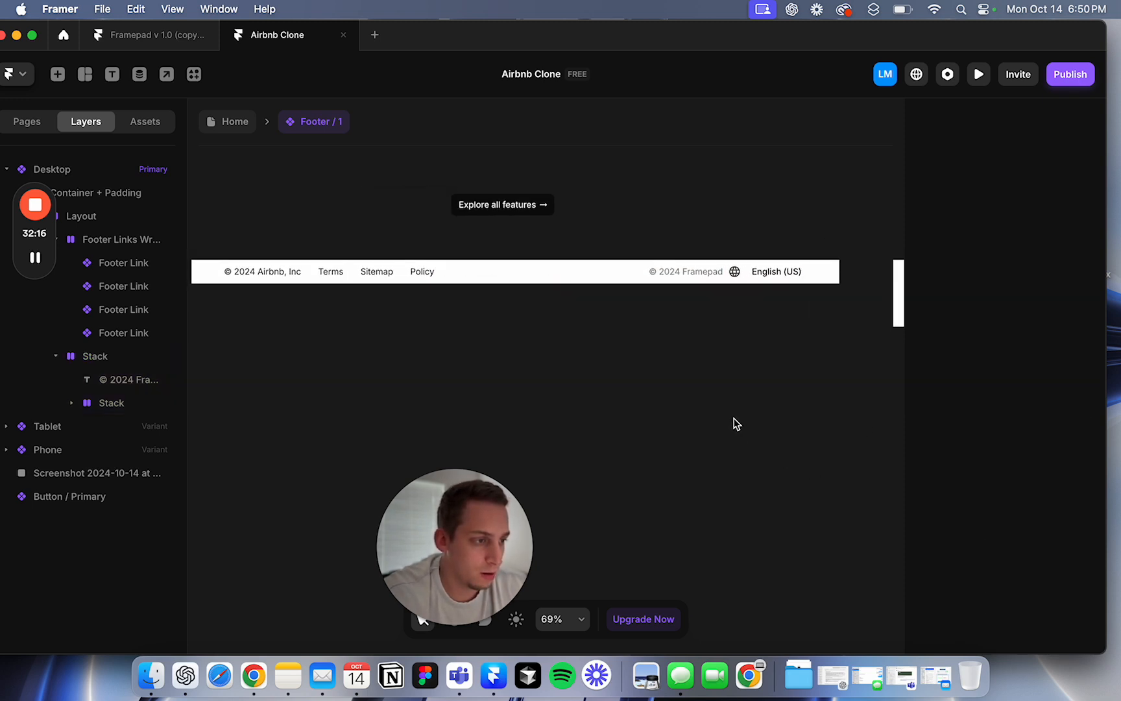
pyautogui.click(746, 273)
pyautogui.scroll(-2, 1063, 518)
pyautogui.click(1021, 536)
pyautogui.write('0')
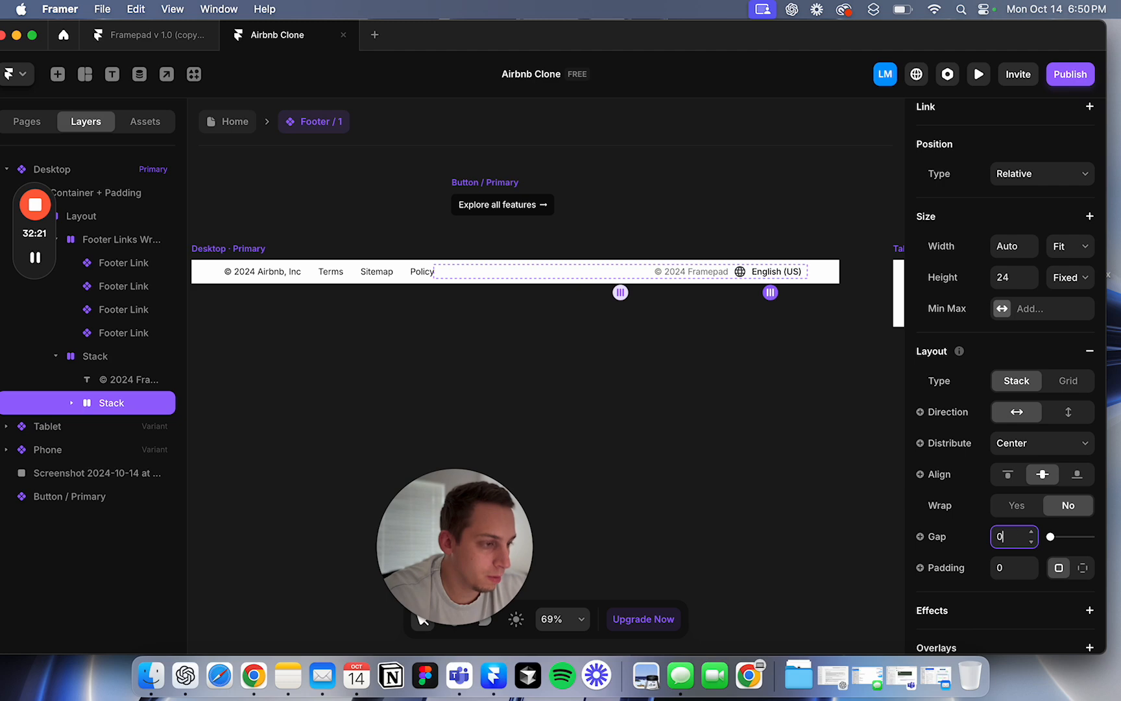
pyautogui.click(709, 442)
# Step: Compare the footer with the reference screenshot and delete the "© 2024 Framepad" text
pyautogui.click(686, 272)
pyautogui.scroll(-8, 686, 273)
pyautogui.scroll(10, 687, 277)
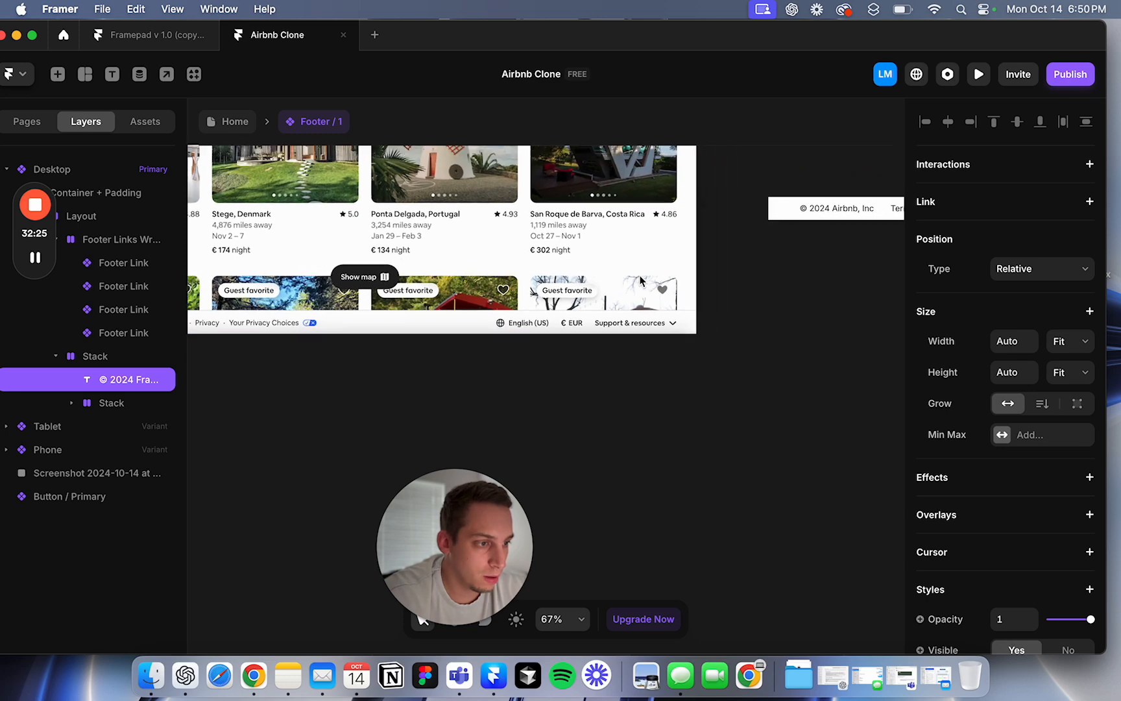
pyautogui.hscroll(10, 640, 280)
pyautogui.press('BackSpace')
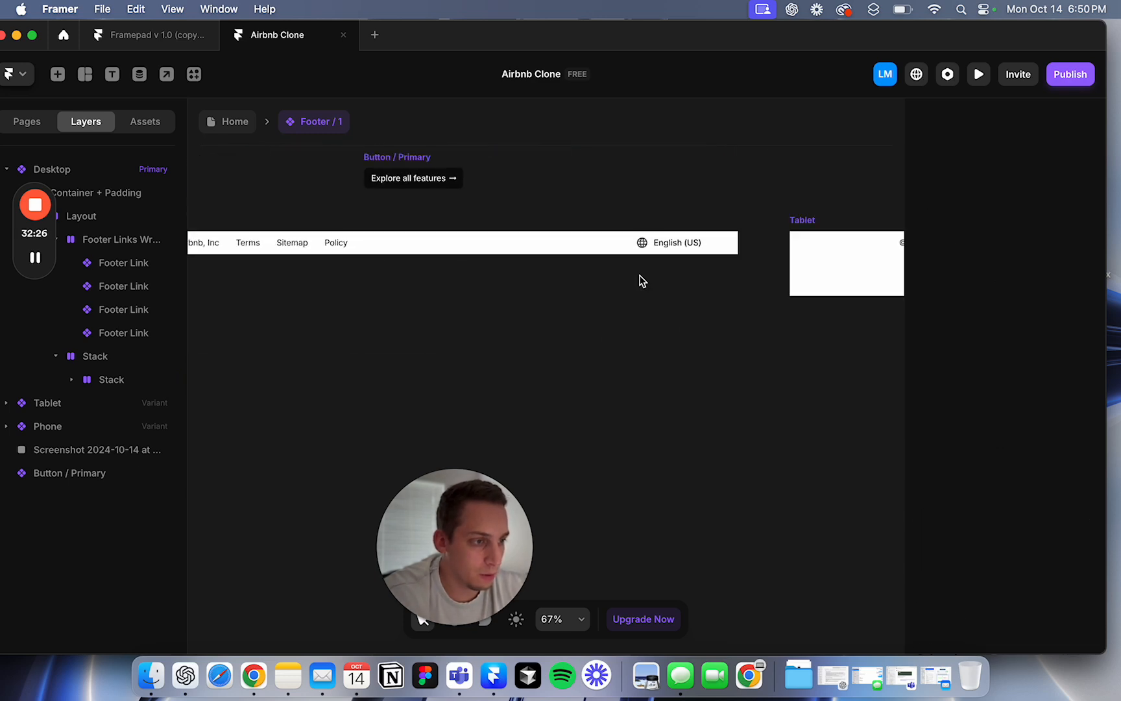
# Step: Duplicate the inner stack containing the globe icon and "English (US)" within the desktop footer
pyautogui.click(655, 245)
pyautogui.click(94, 425)
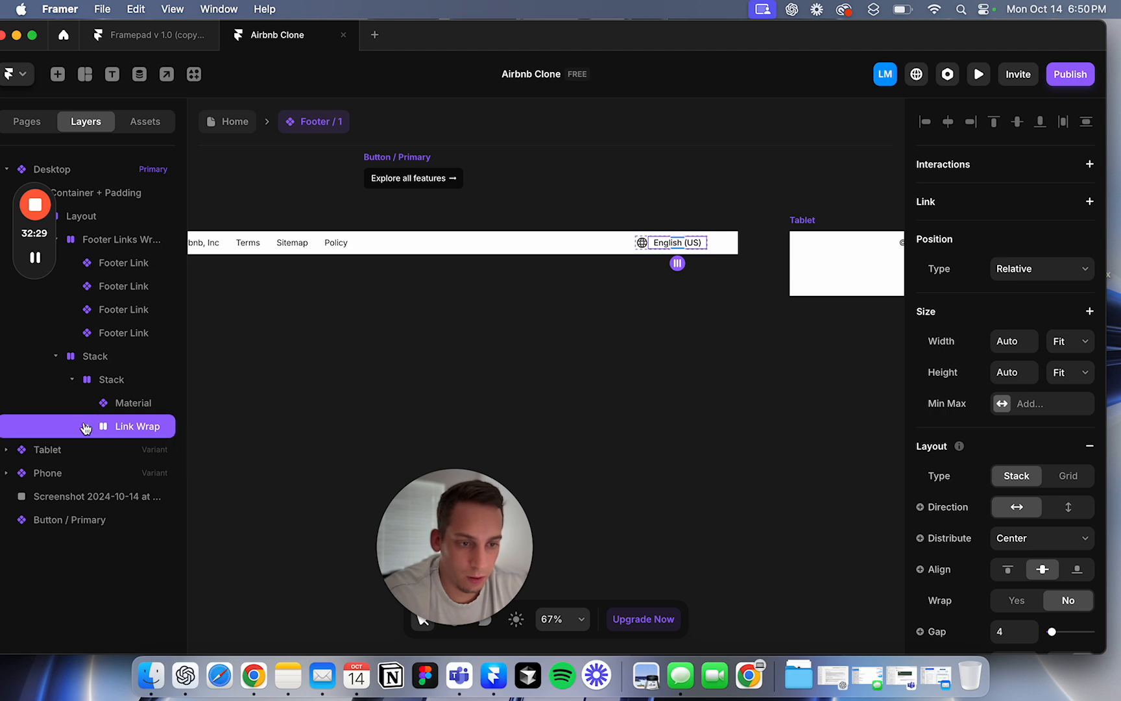
pyautogui.click(94, 383)
pyautogui.press('super+d')
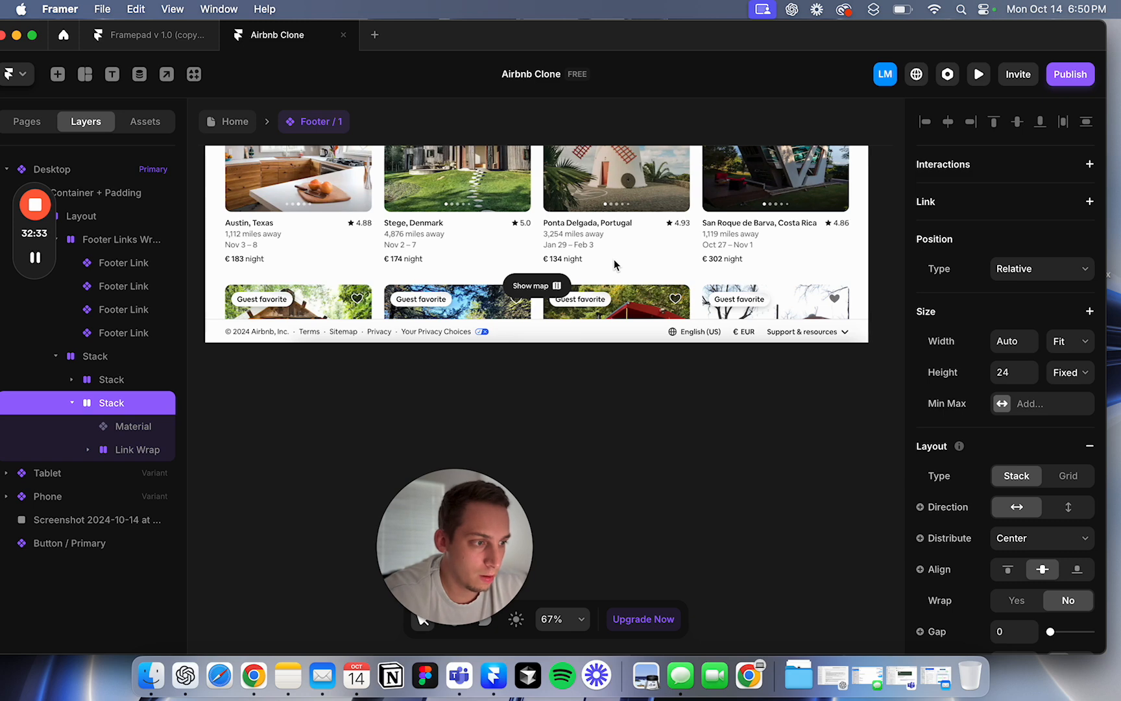
# Step: Set the duplicated stack's text to "Dollar"
pyautogui.doubleClick(759, 253)
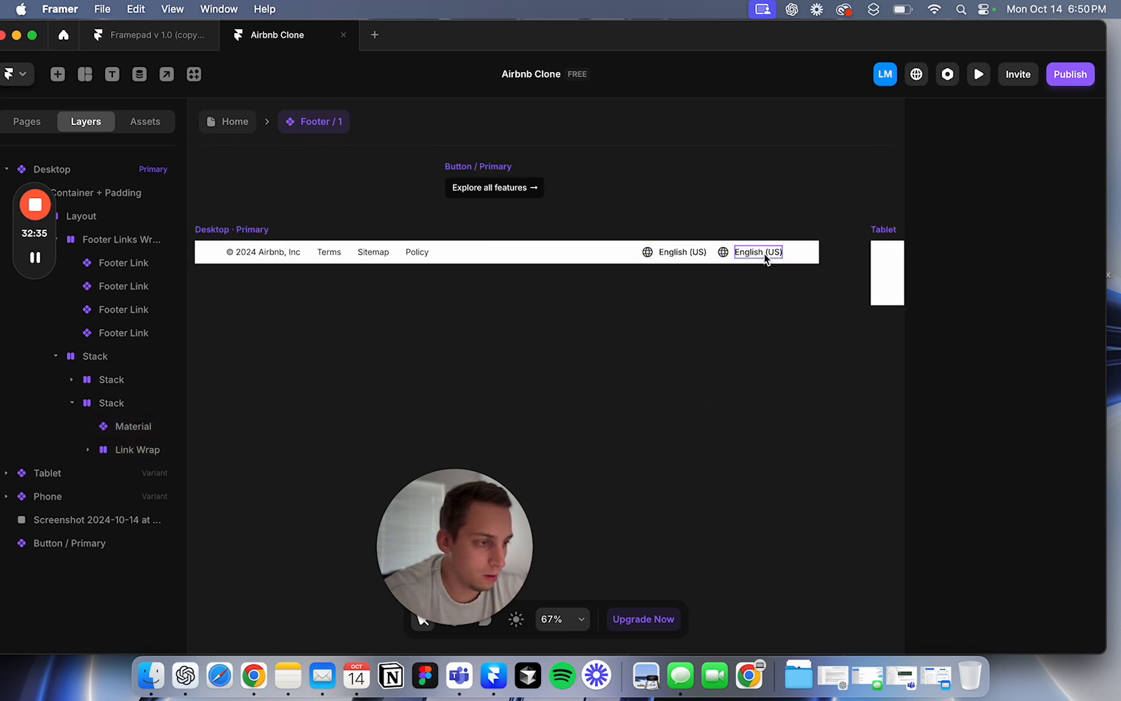
pyautogui.scroll(-10, 1013, 415)
pyautogui.click(1036, 423)
pyautogui.write('Dollar')
pyautogui.click(883, 384)
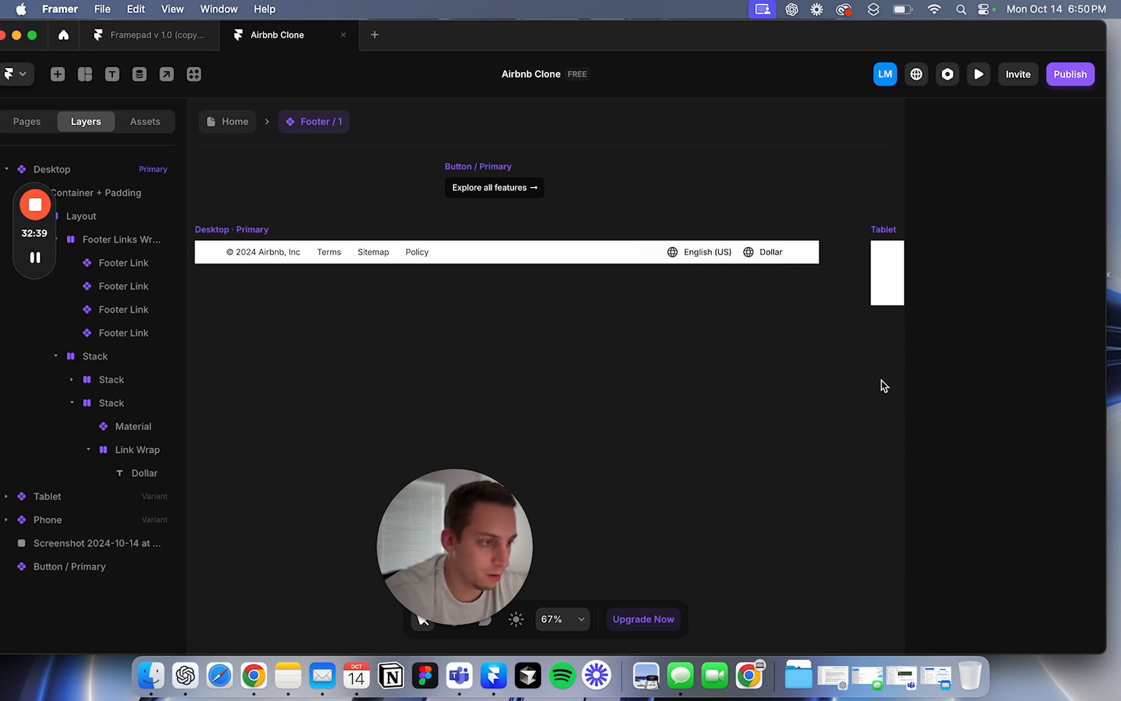
# Step: Change the Material icon beside "Dollar" to the Money icon
pyautogui.click(747, 252)
pyautogui.scroll(-4, 967, 454)
pyautogui.scroll(-2, 967, 454)
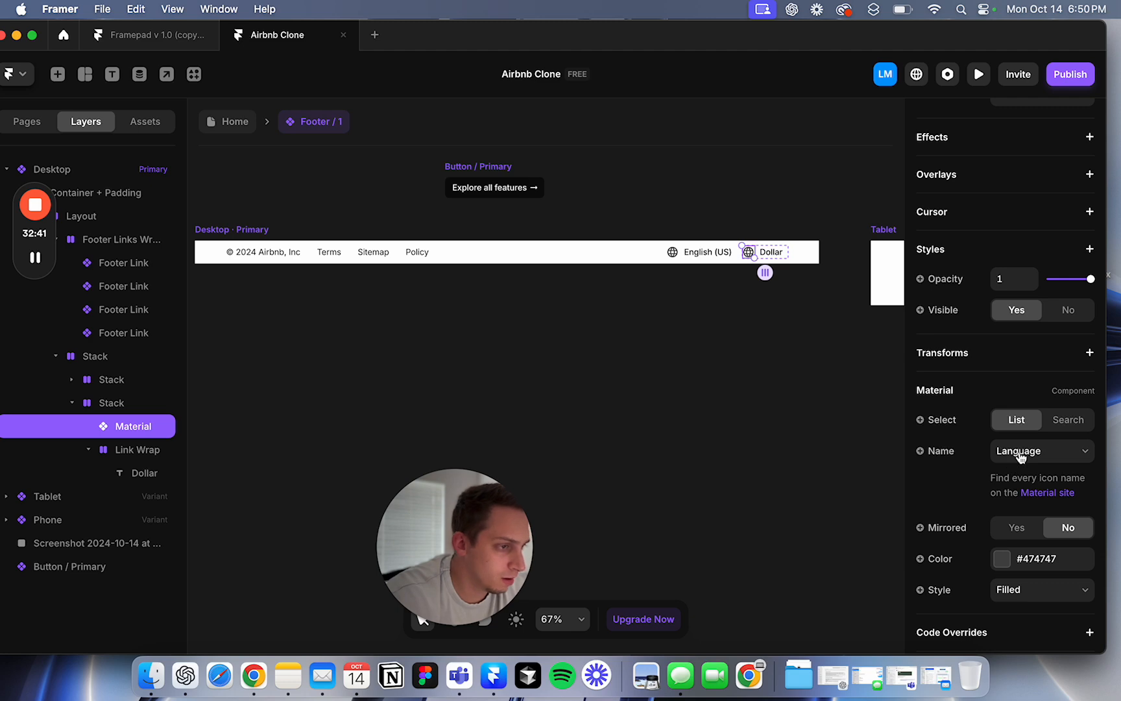
pyautogui.click(1021, 454)
pyautogui.write('eu')
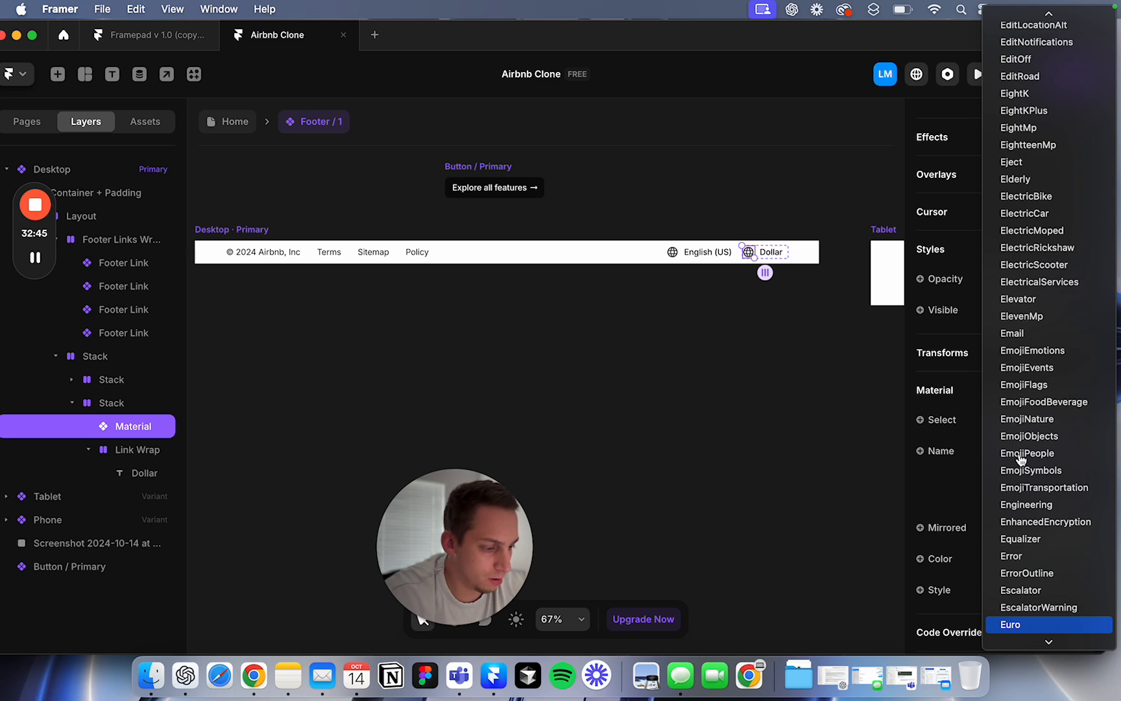
pyautogui.scroll(3, 1002, 349)
pyautogui.write('d')
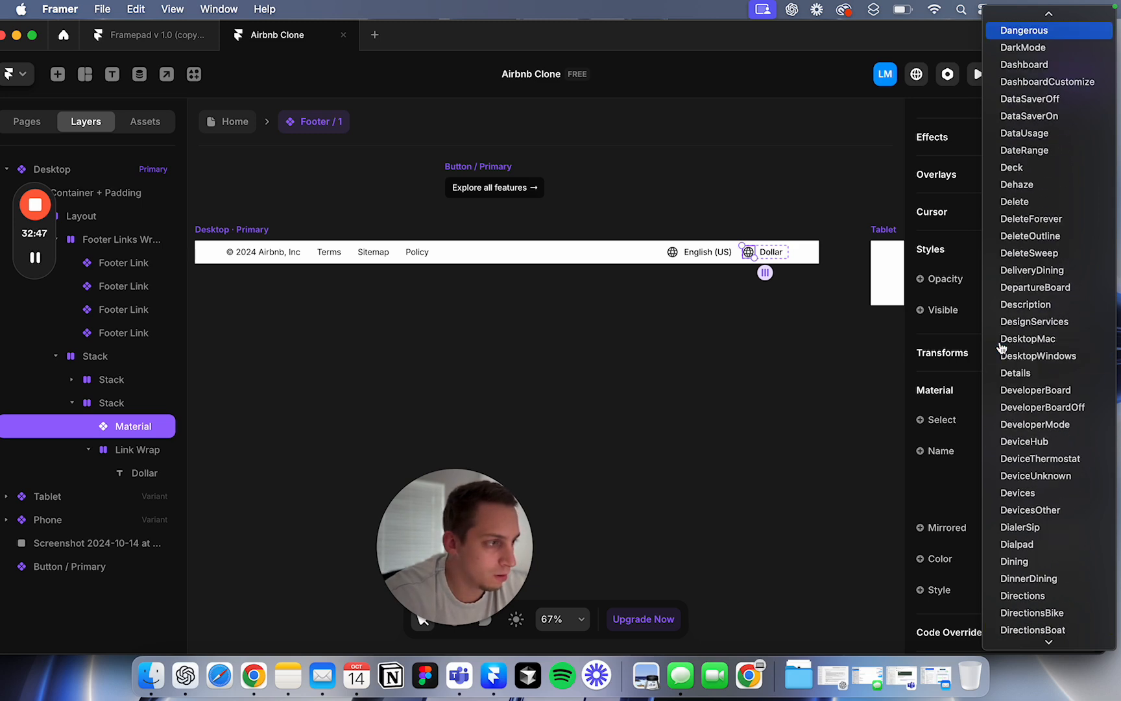
pyautogui.write('ondom')
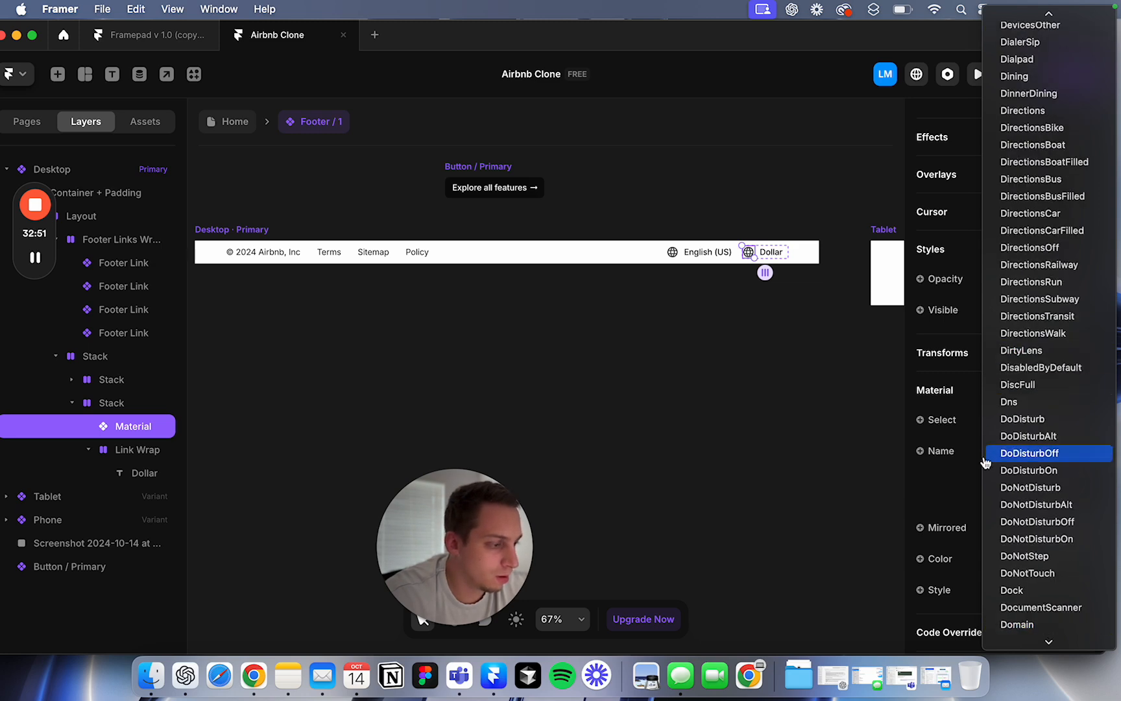
pyautogui.write('mon')
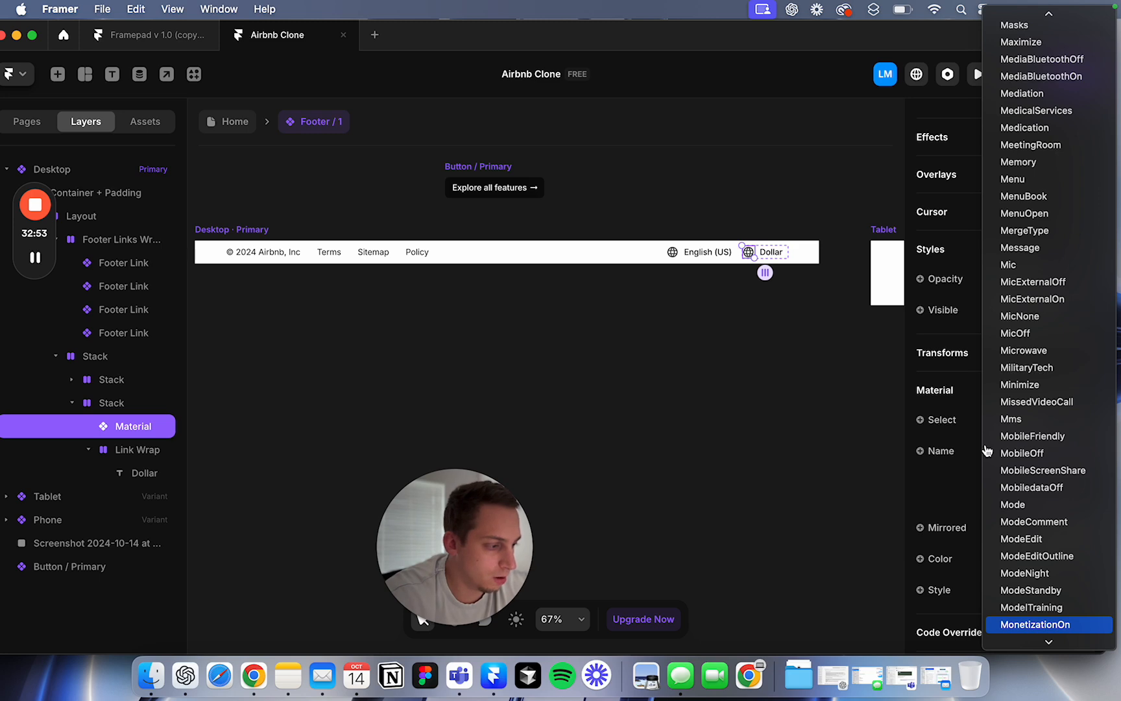
pyautogui.scroll(-1, 995, 516)
pyautogui.scroll(-1, 999, 529)
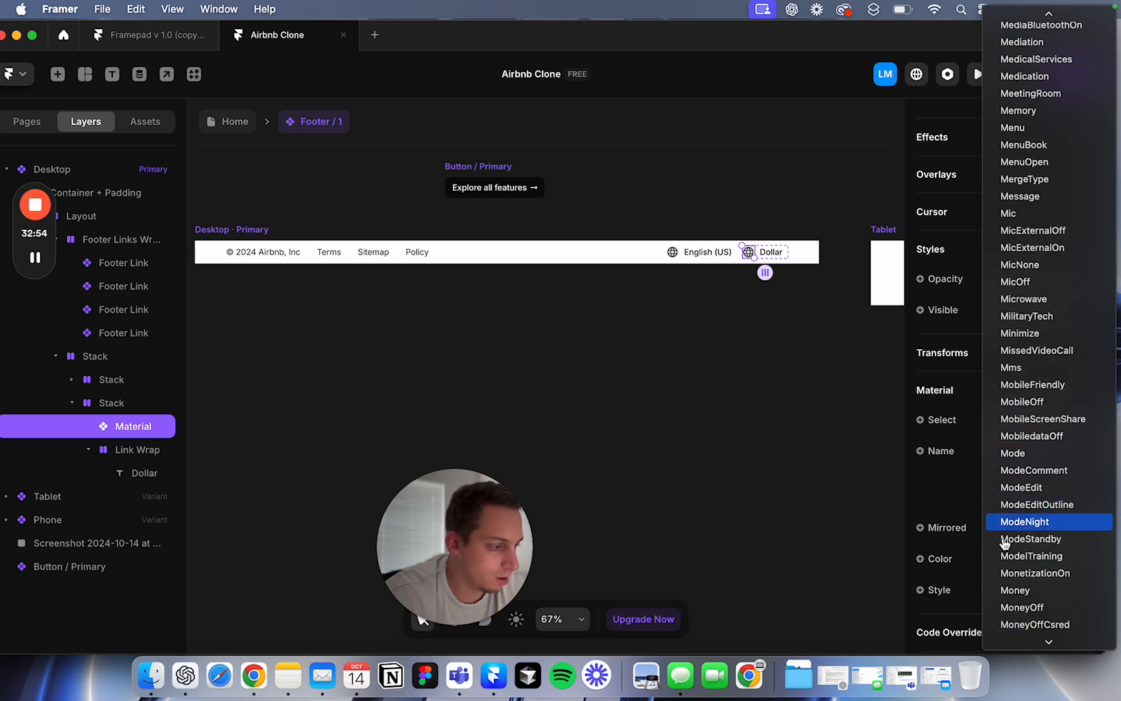
pyautogui.click(1009, 589)
pyautogui.click(745, 359)
# Step: Remove the "Explore all features" button from the footer component's canvas so it can be pasted elsewhere
pyautogui.scroll(-5, 731, 321)
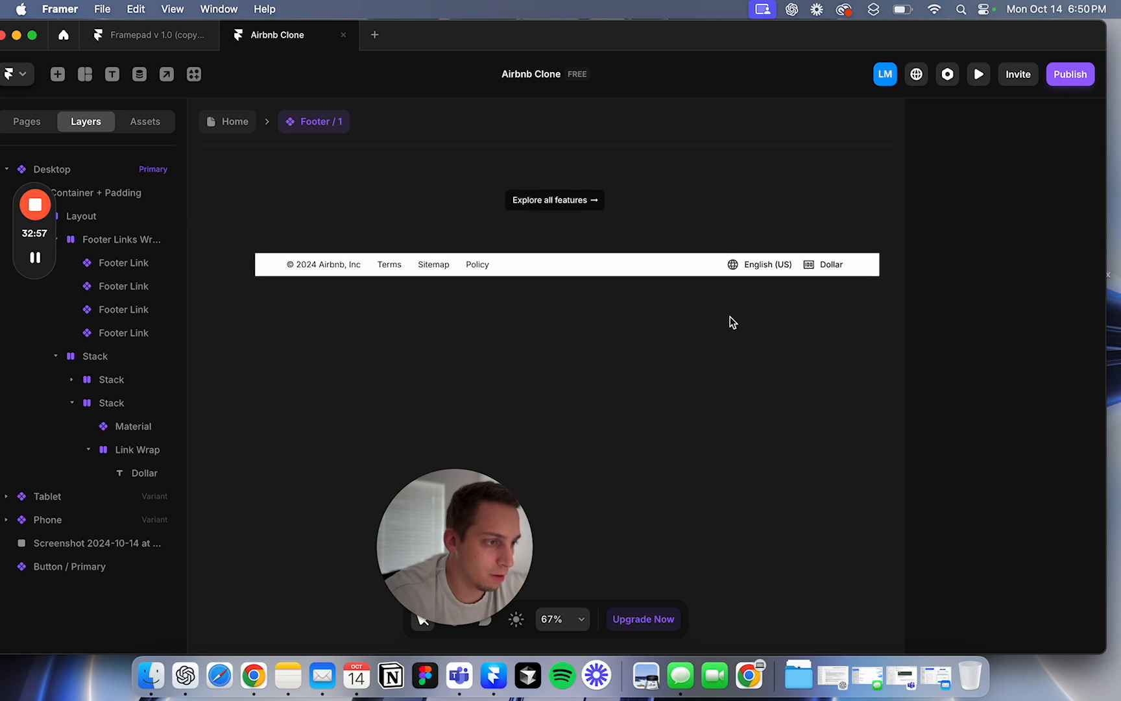
pyautogui.hscroll(-2, 682, 317)
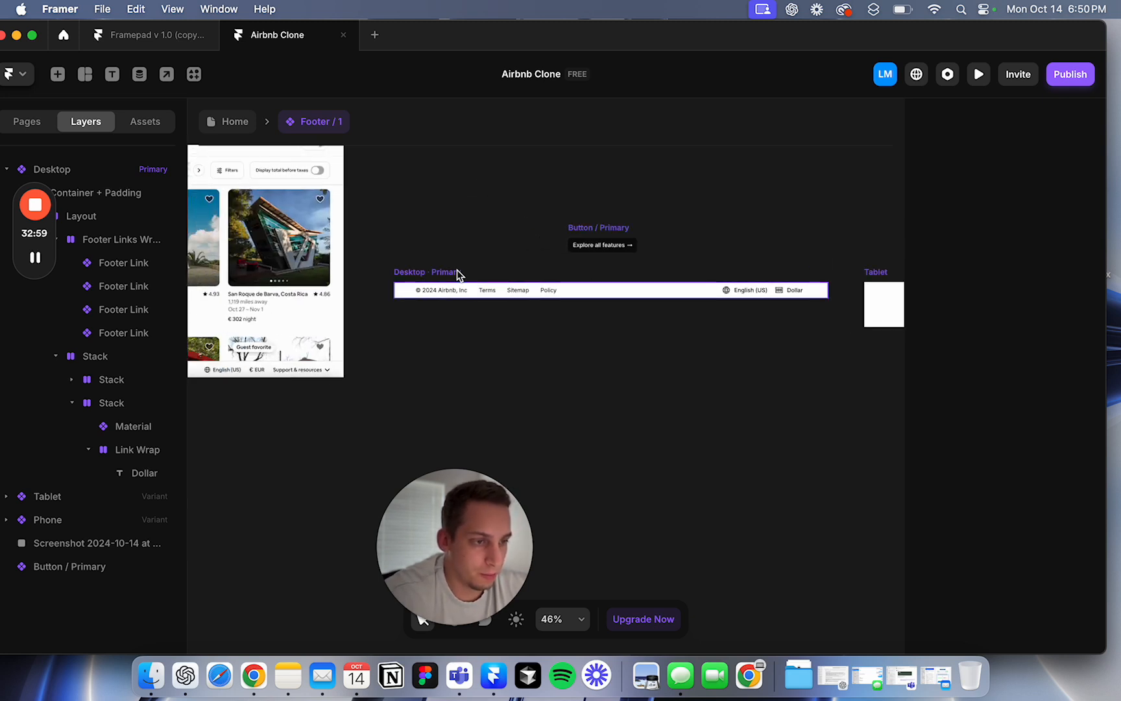
pyautogui.click(461, 272)
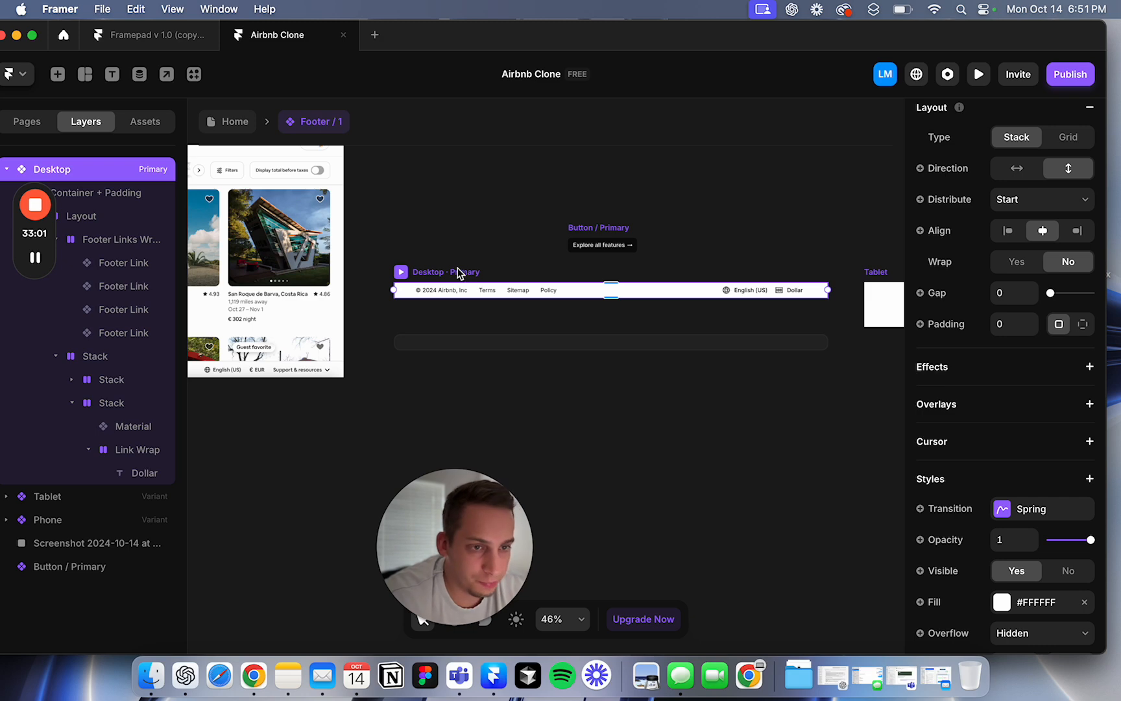
pyautogui.click(108, 193)
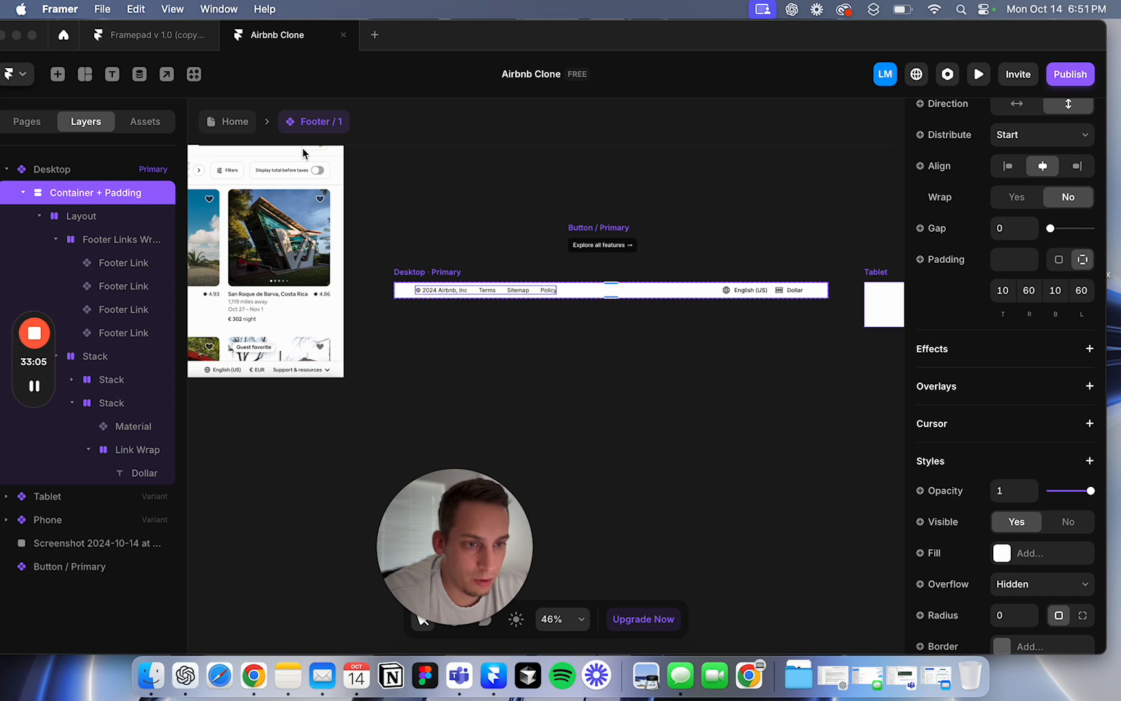
pyautogui.click(590, 234)
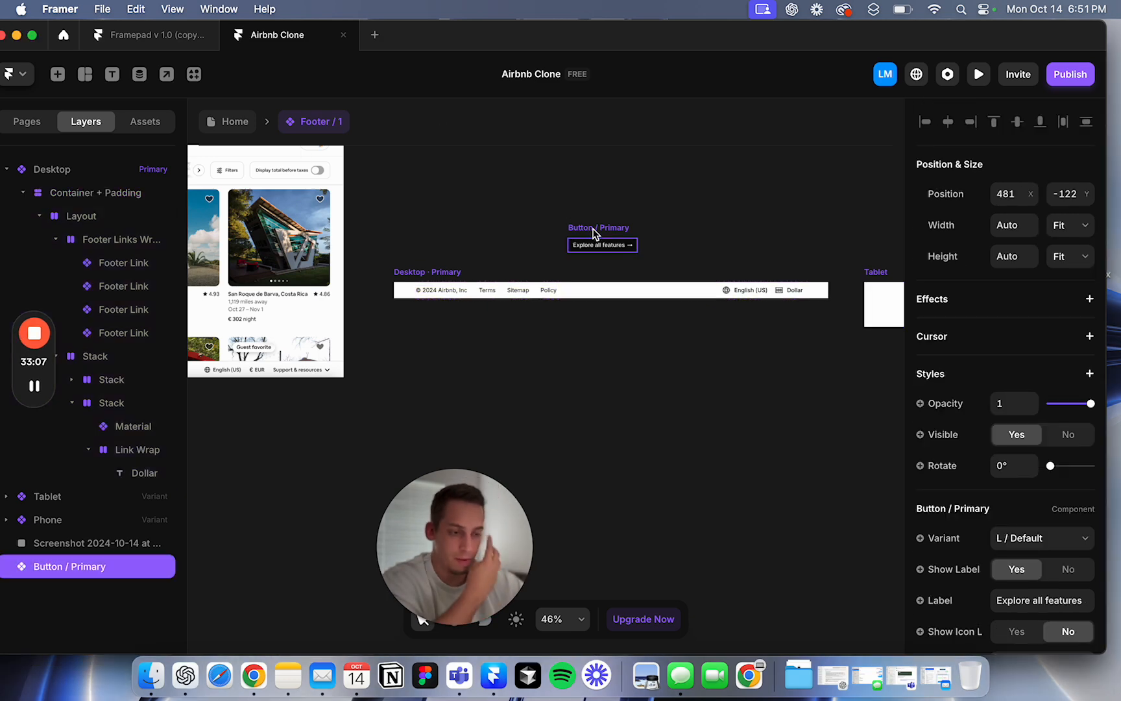
pyautogui.press('BackSpace')
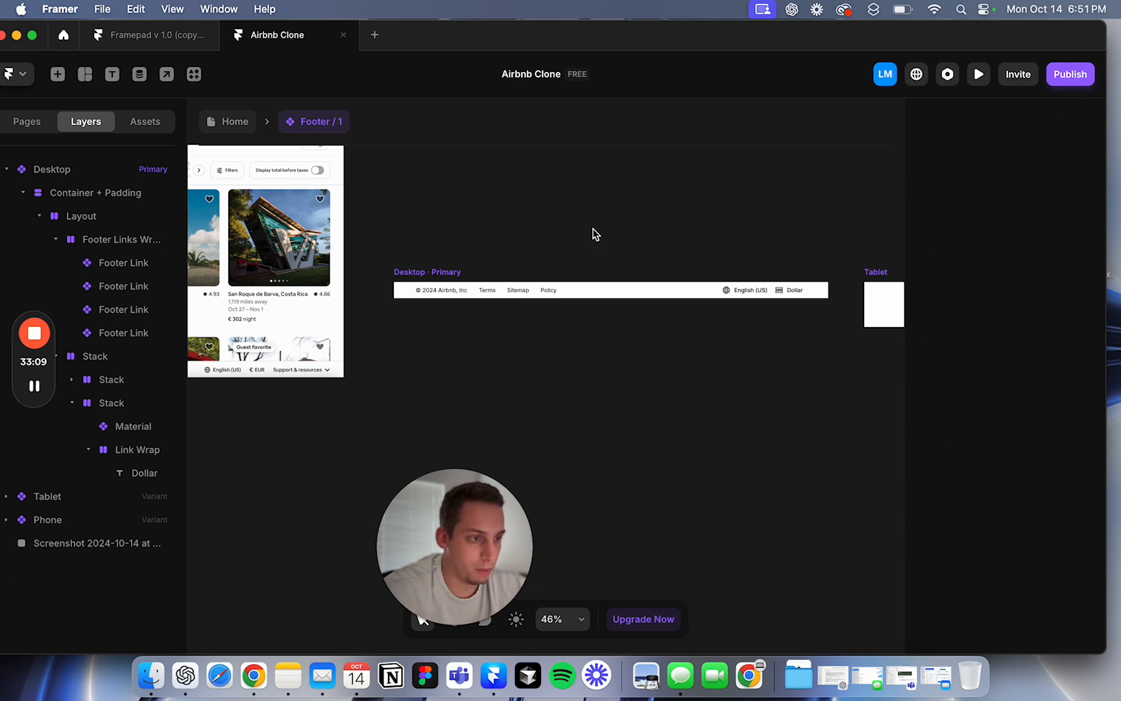
# Step: Return to the Home page and paste the "Explore all features" button into the Desktop frame
pyautogui.click(235, 124)
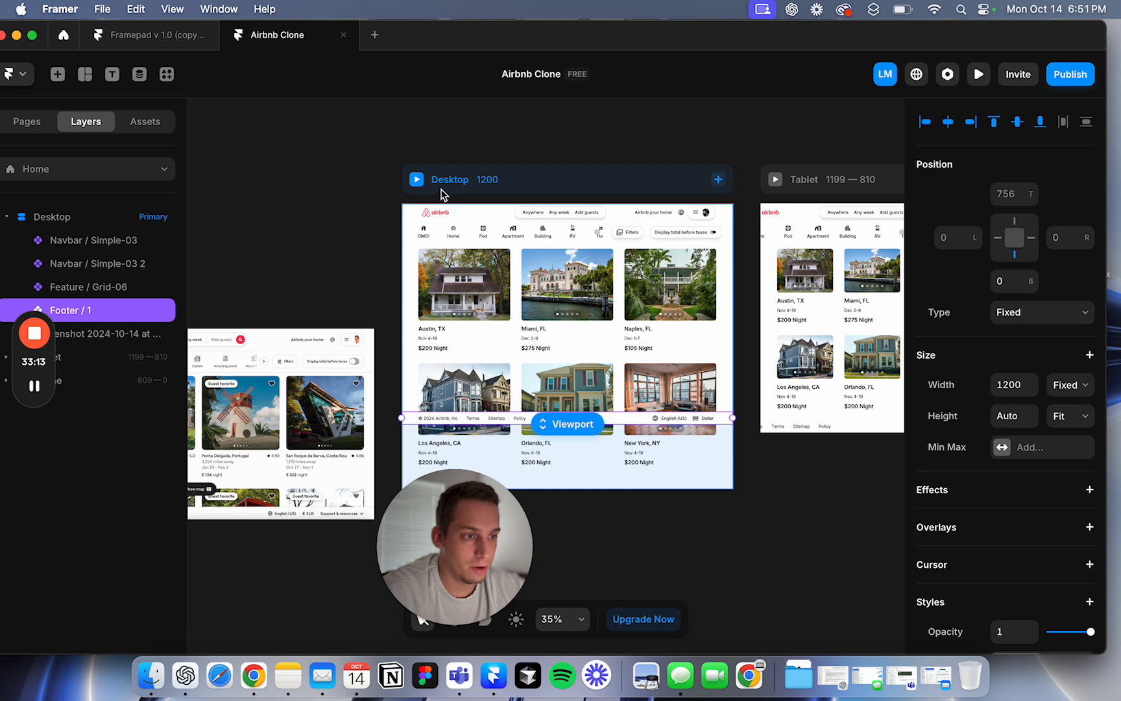
pyautogui.click(545, 201)
pyautogui.press('super+v')
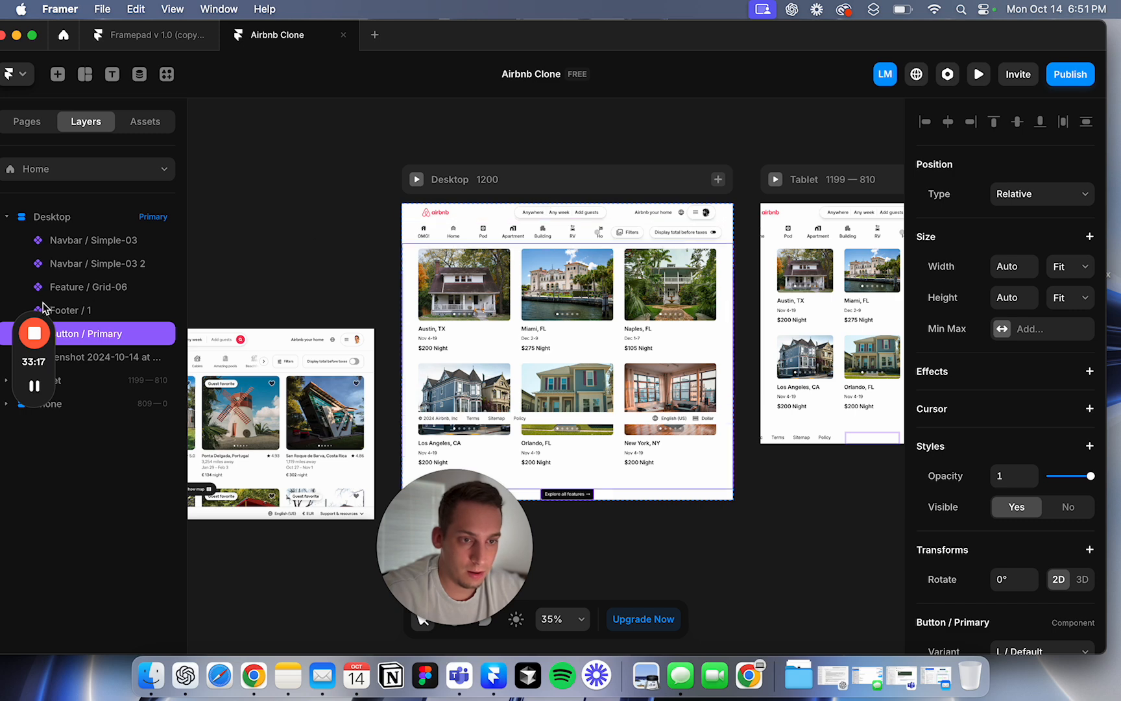
# Step: Set the pasted button's position type to Fixed with a bottom offset of 80
pyautogui.click(1070, 194)
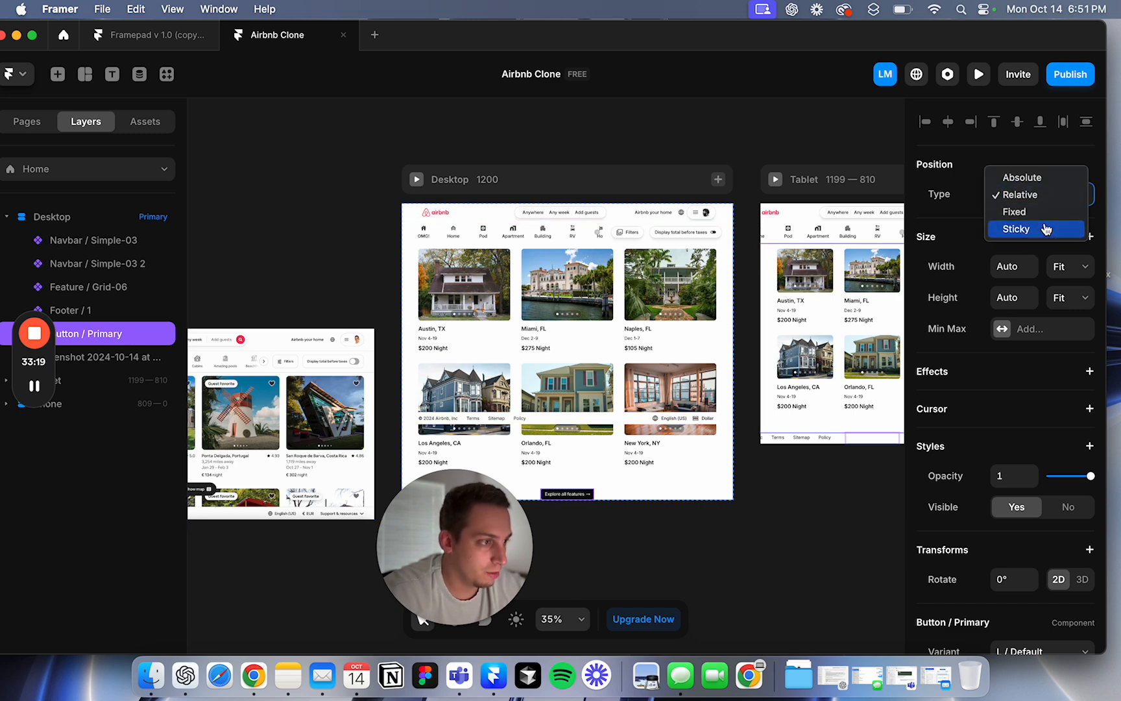
pyautogui.click(1047, 219)
pyautogui.click(1011, 286)
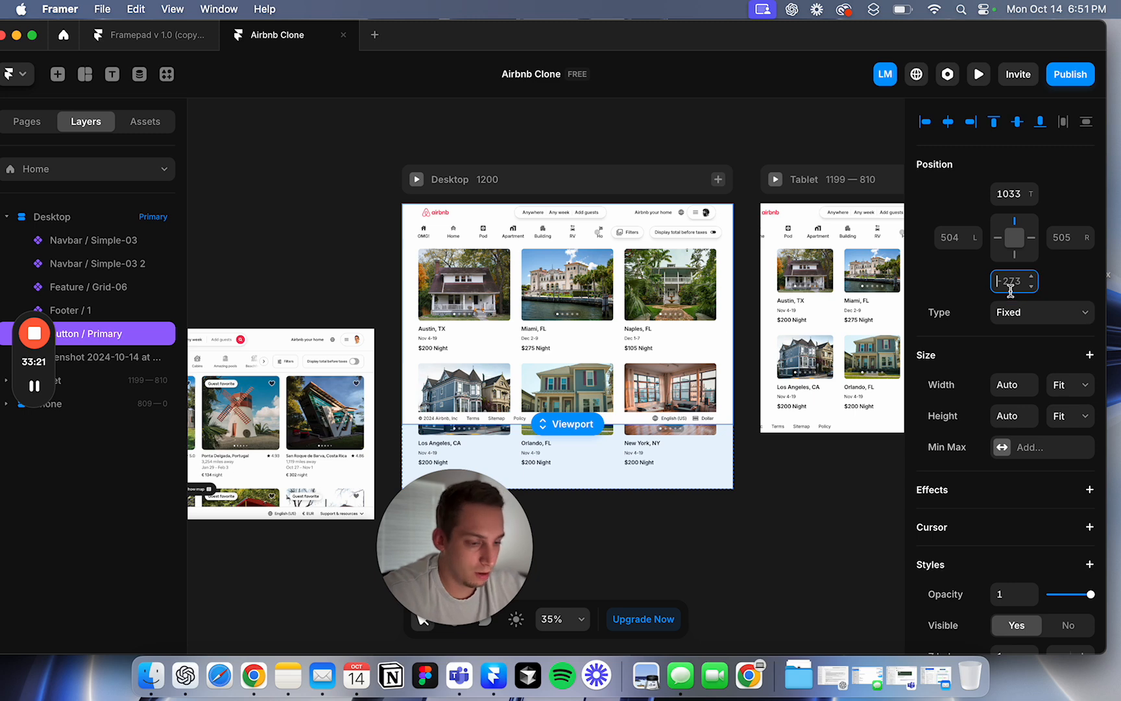
pyautogui.write('60')
pyautogui.press('Return')
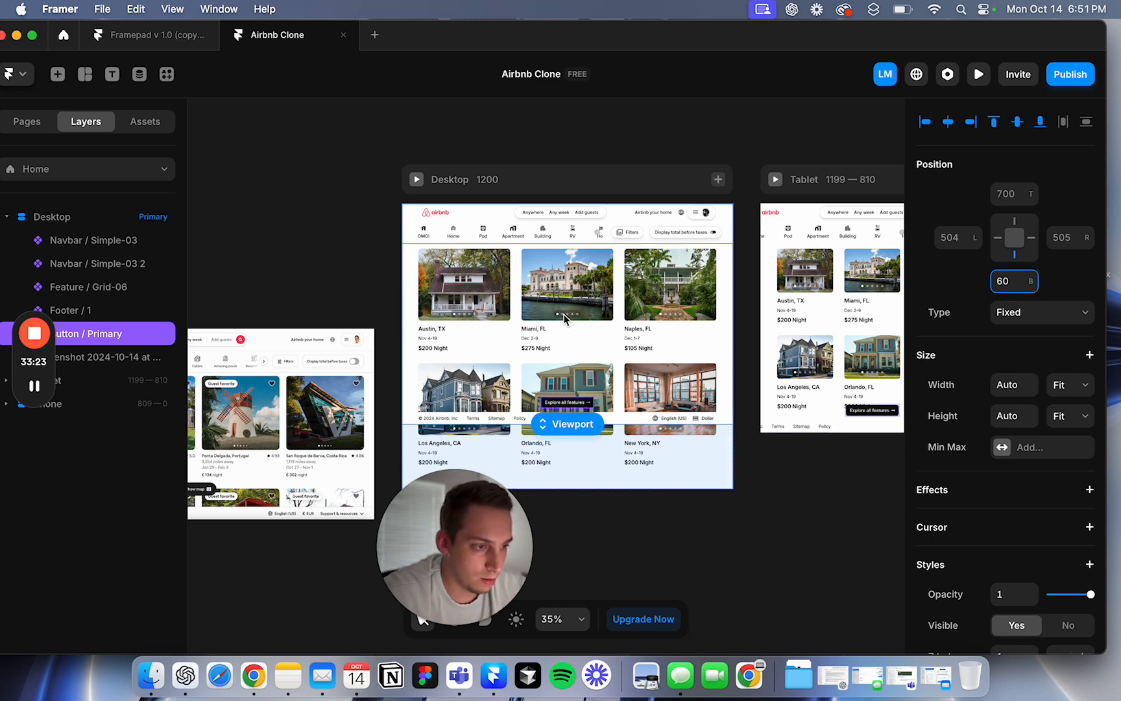
pyautogui.scroll(2, 519, 465)
pyautogui.hotkey('shift', 'Up')
pyautogui.hotkey('shift', 'Up')
pyautogui.hotkey('shift', 'Up')
pyautogui.hotkey('shift', 'Down')
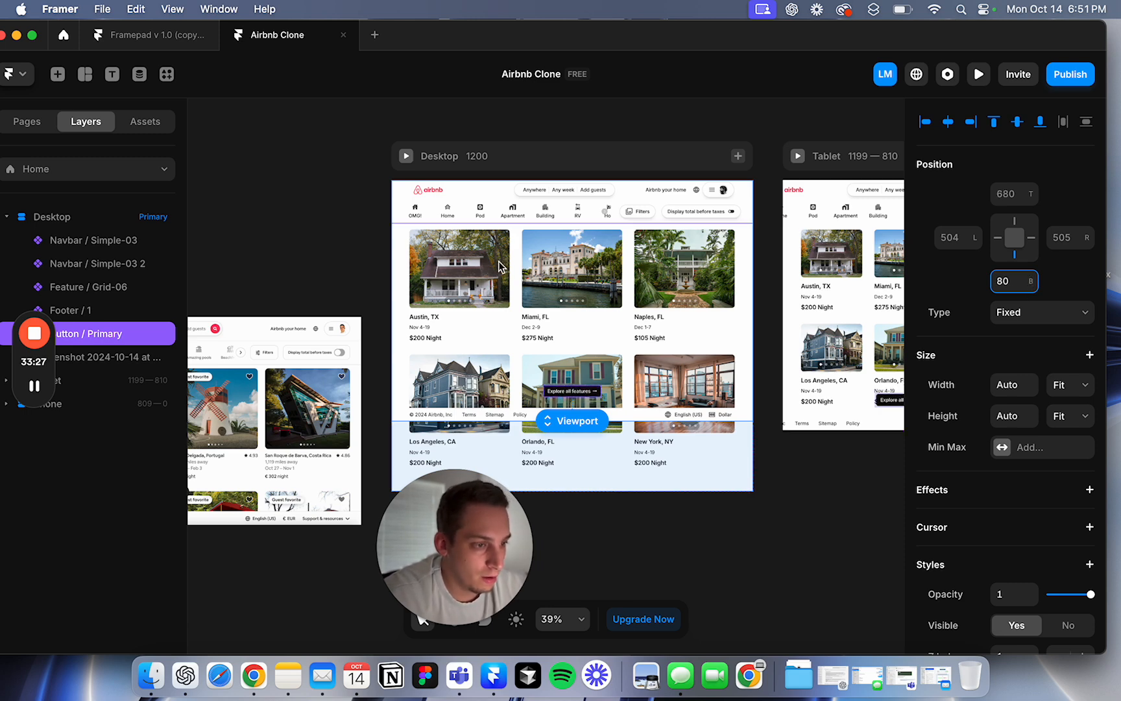
# Step: Compare the button with the reference screenshot and set its label to "Show map"
pyautogui.hscroll(-5, 314, 303)
pyautogui.scroll(-3, 314, 304)
pyautogui.scroll(4, 316, 391)
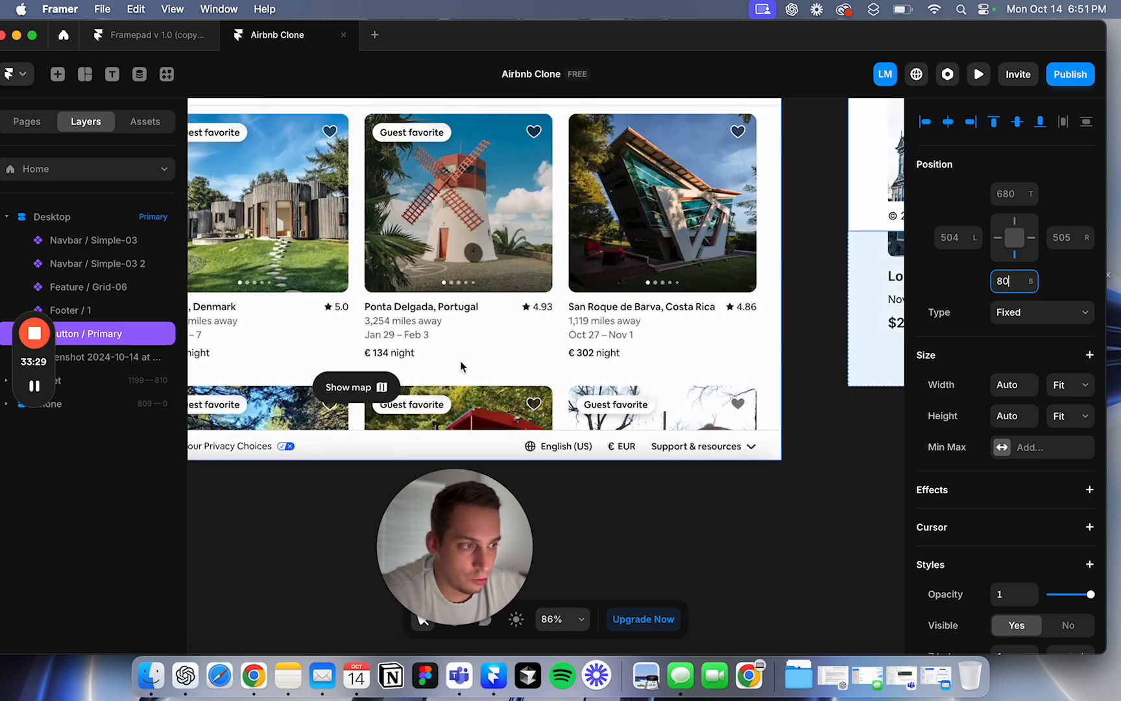
pyautogui.hscroll(10, 461, 368)
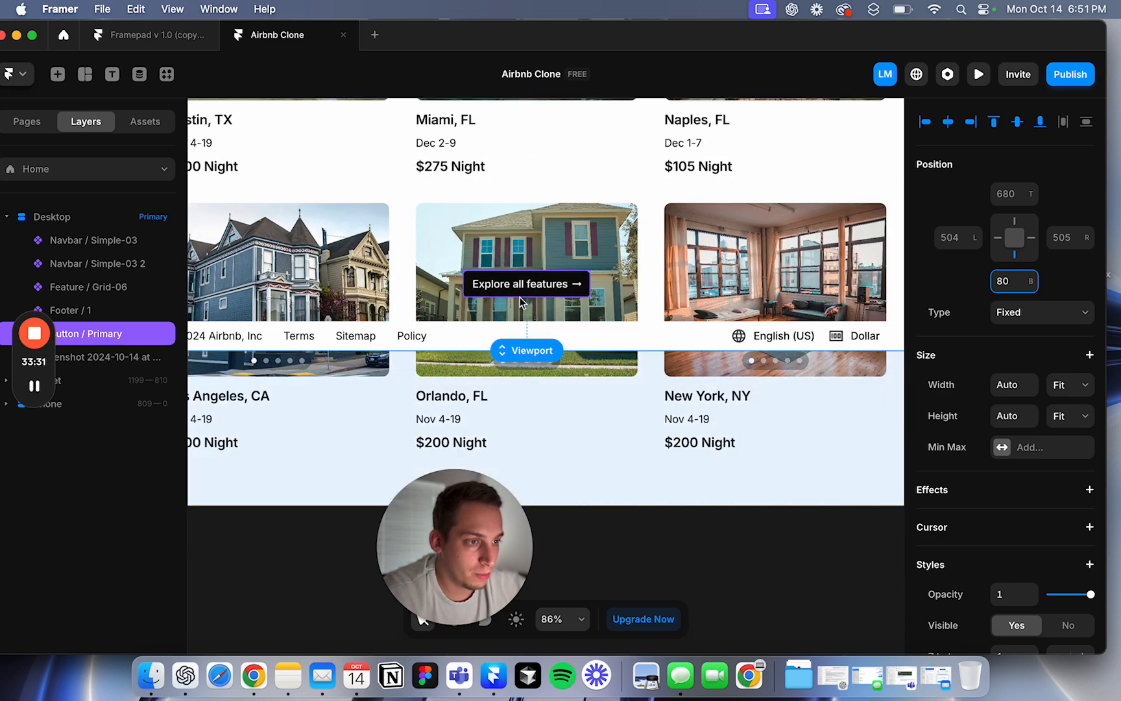
pyautogui.scroll(-10, 999, 401)
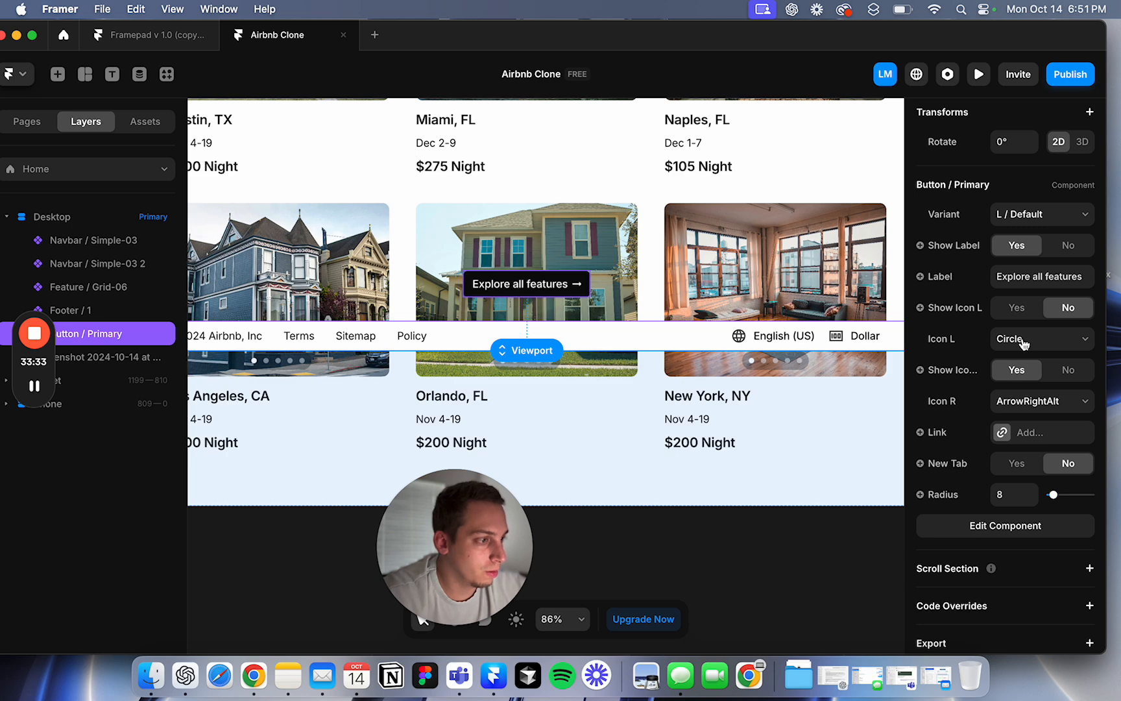
pyautogui.click(1025, 273)
pyautogui.write('Show map')
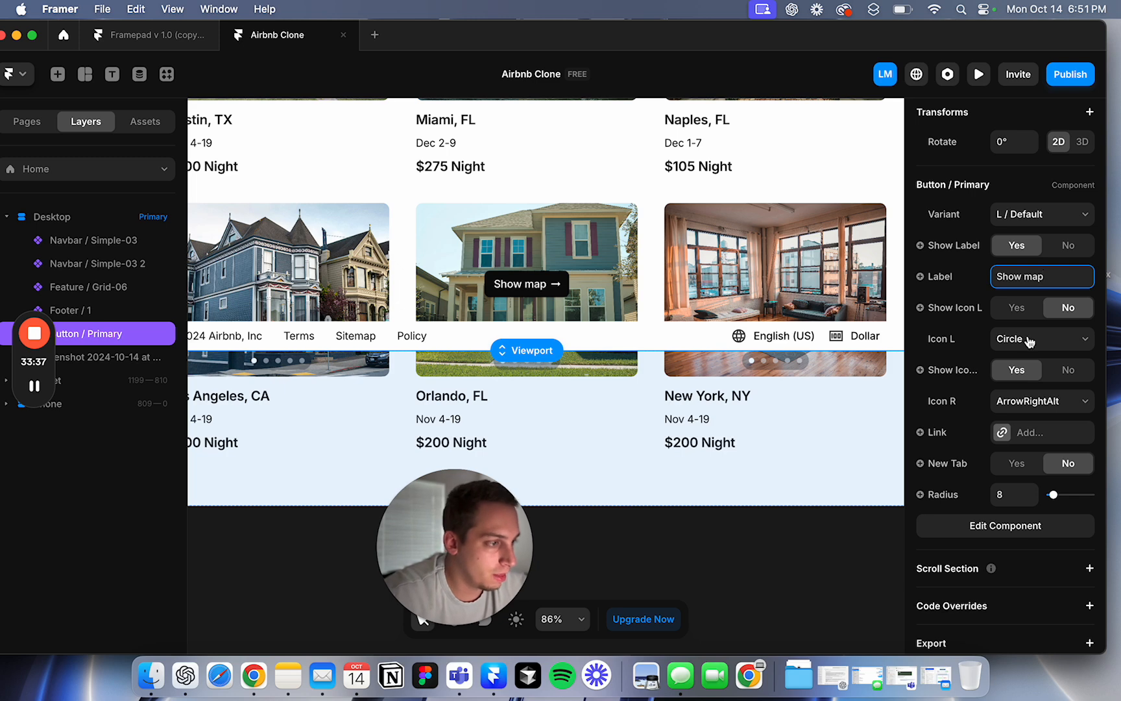
# Step: Change the "Show map" button's right icon to Language
pyautogui.click(1041, 411)
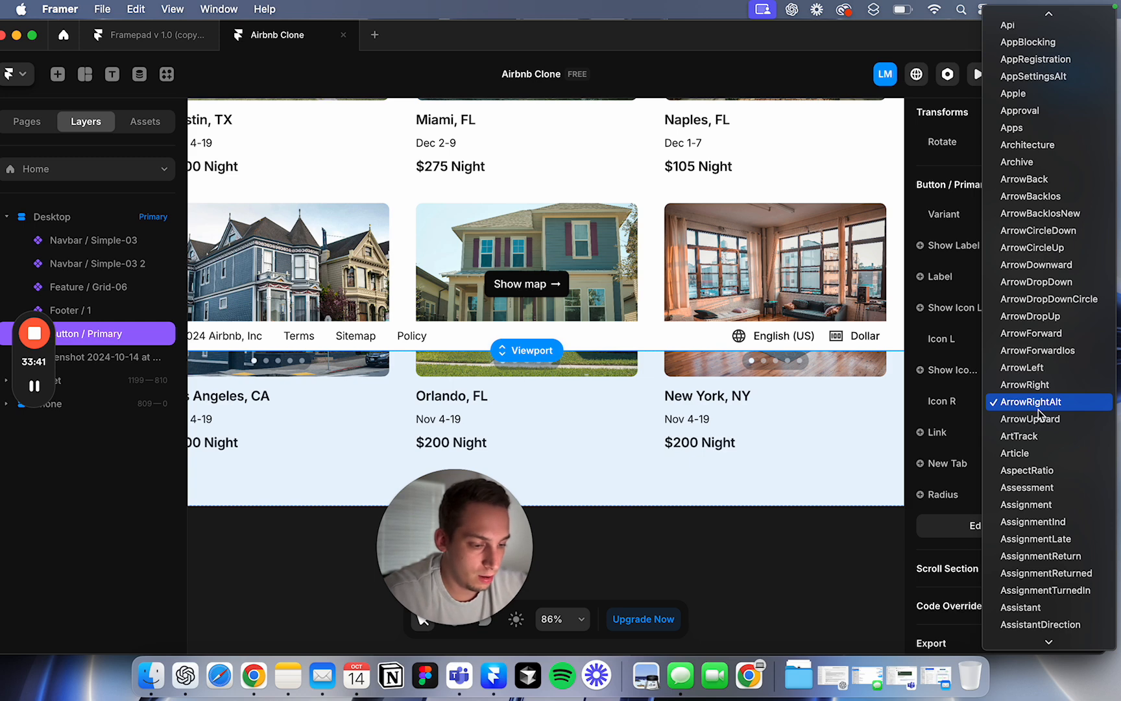
pyautogui.write('lan')
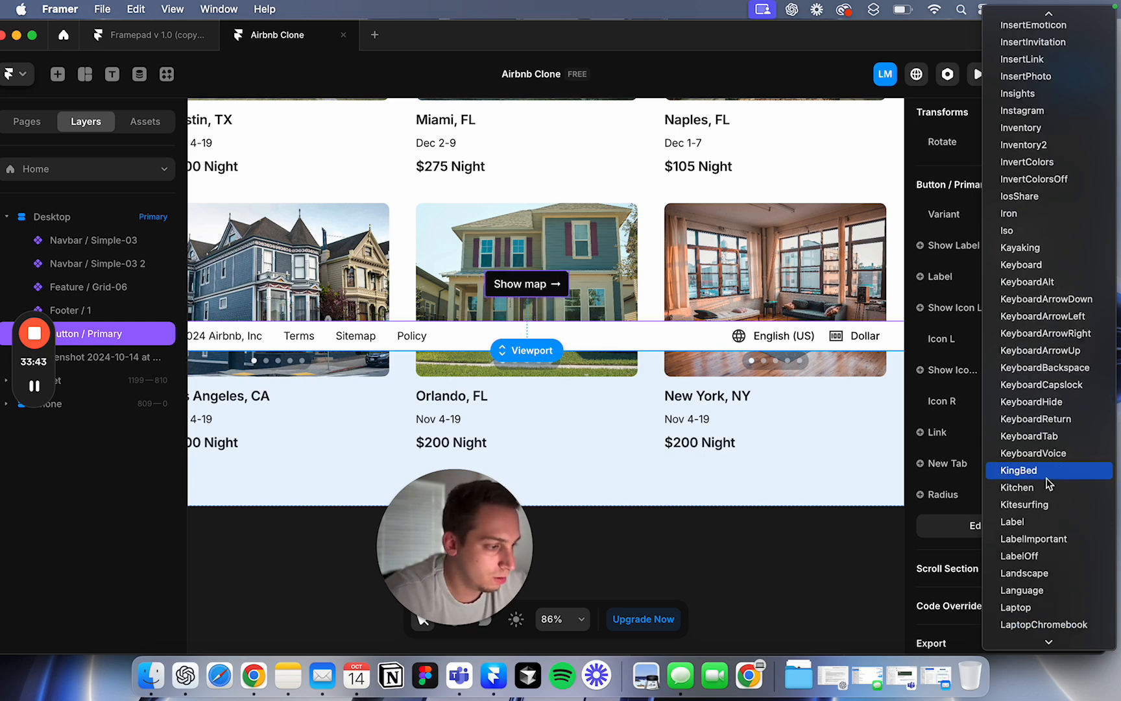
pyautogui.press('Escape')
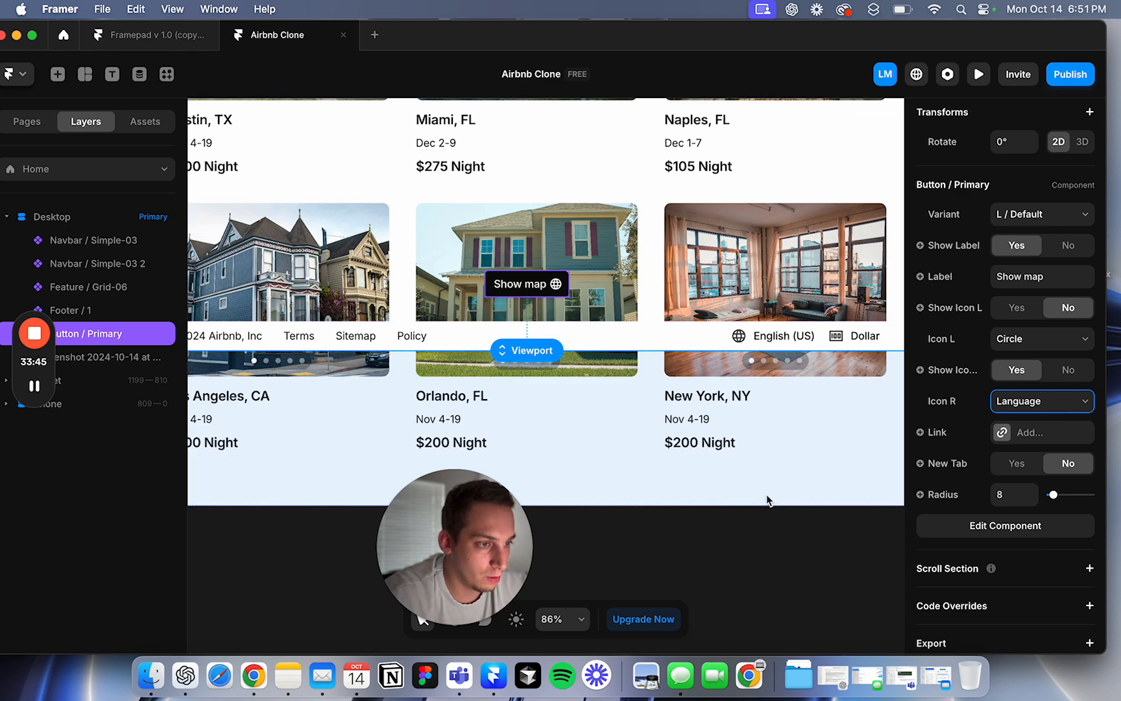
pyautogui.click(689, 551)
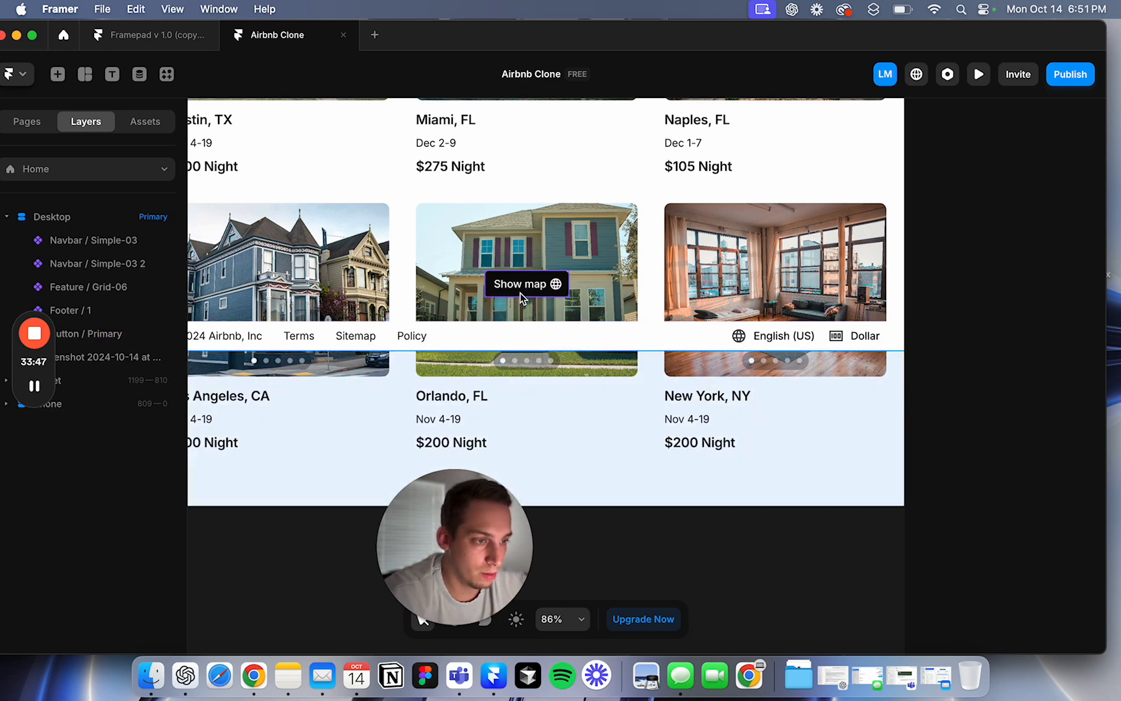
# Step: Unlink and replace all instances of the "Show map" button's component, and open Button / Primary for editing
pyautogui.hscroll(-15, 520, 293)
pyautogui.hscroll(1, 520, 293)
pyautogui.hscroll(-10, 520, 297)
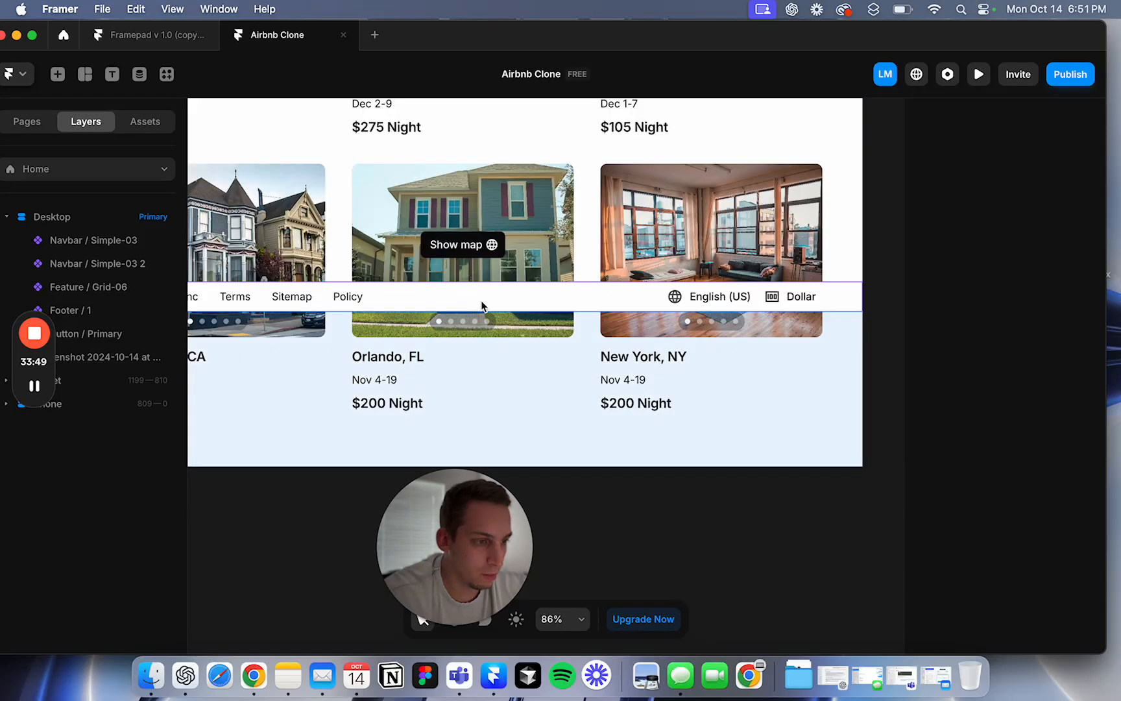
pyautogui.doubleClick(456, 248)
pyautogui.click(545, 409)
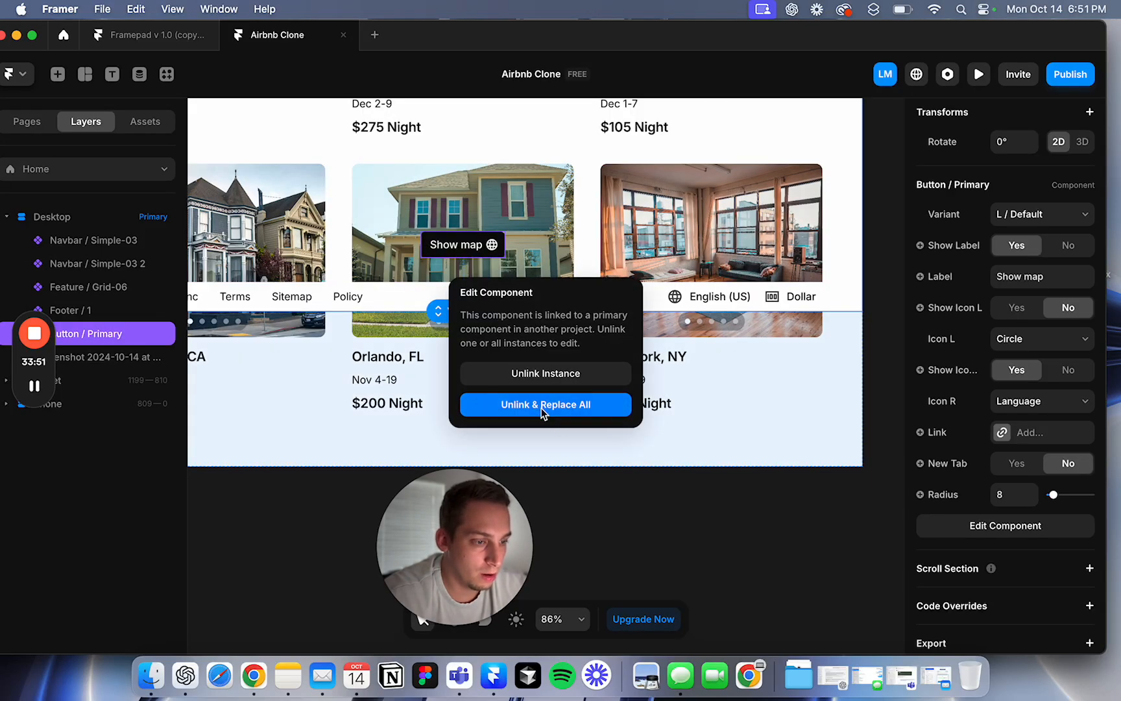
pyautogui.doubleClick(481, 254)
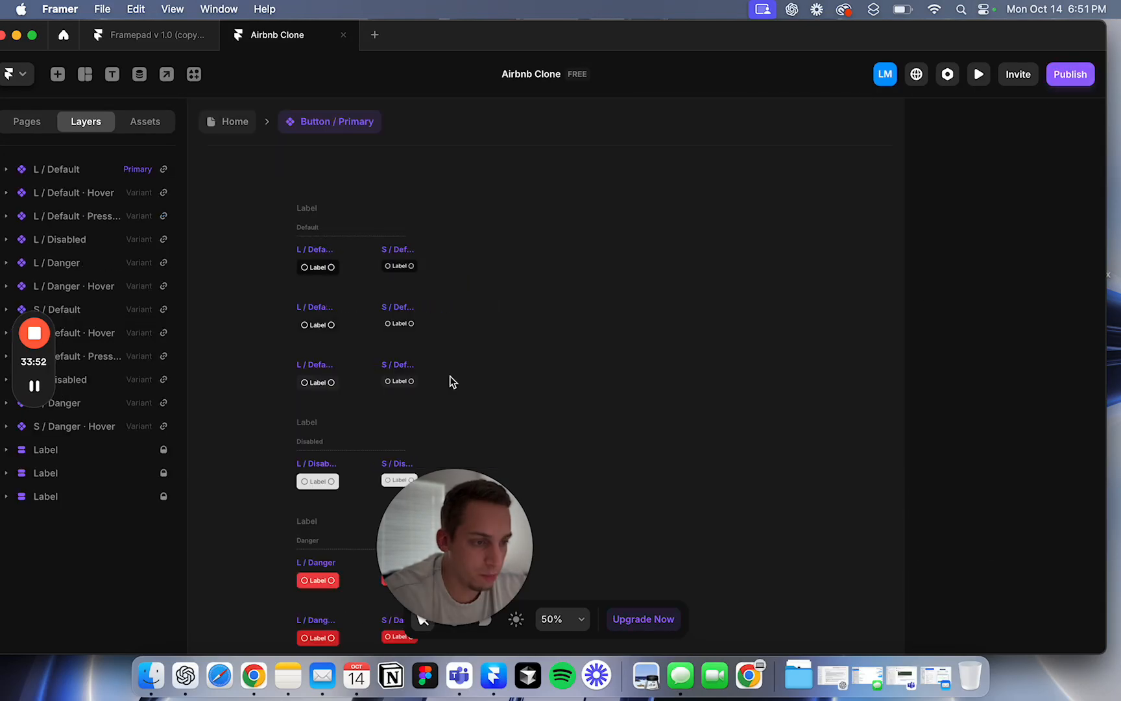
# Step: Set the padding of the primary L / Default button variant to 16
pyautogui.click(300, 252)
pyautogui.scroll(5, 328, 281)
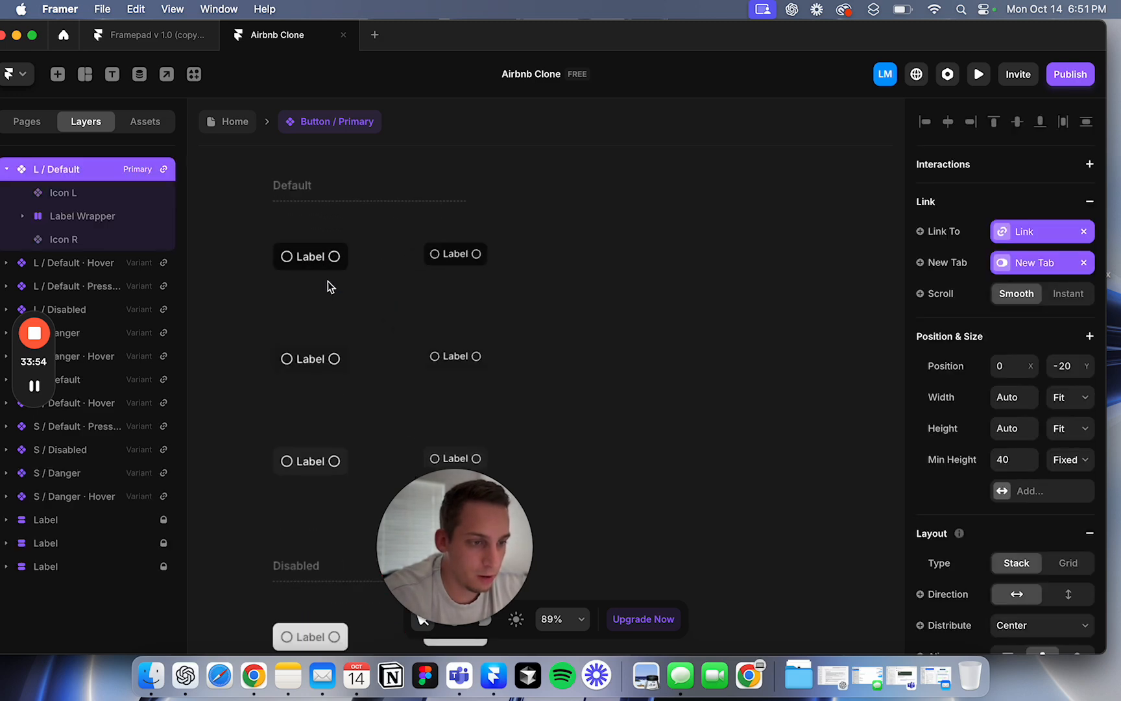
pyautogui.scroll(-5, 1006, 454)
pyautogui.click(1006, 454)
pyautogui.write('20')
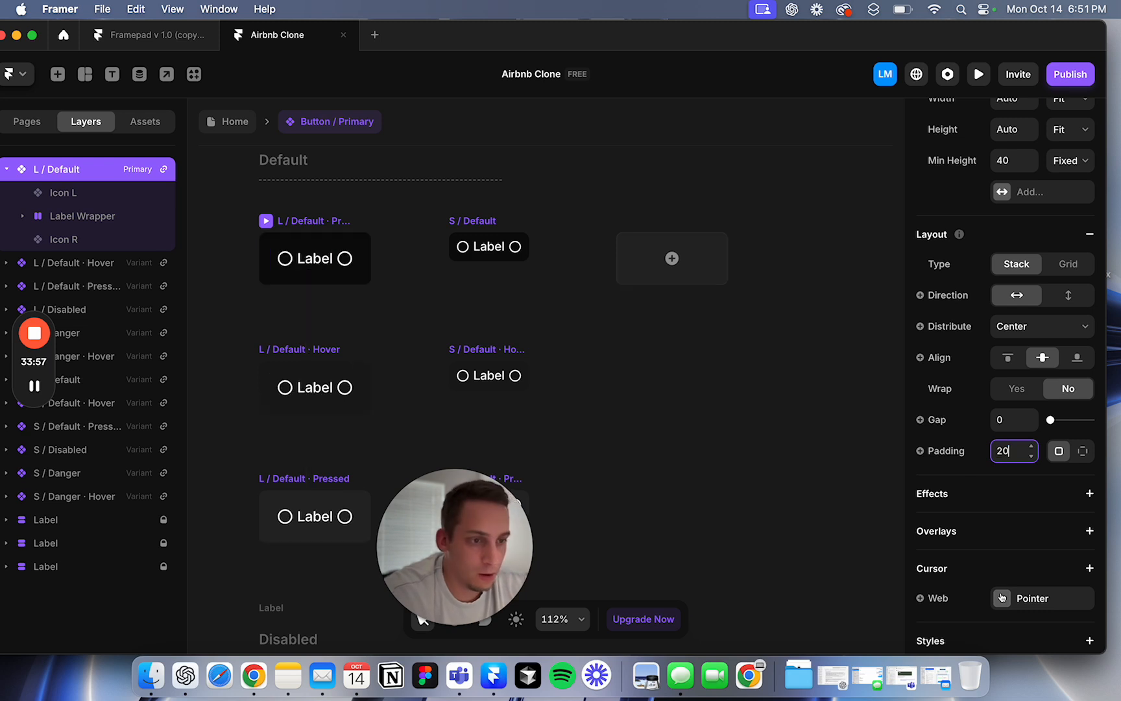
pyautogui.press('Down')
pyautogui.press('Down')
pyautogui.press('Down')
pyautogui.press('Down')
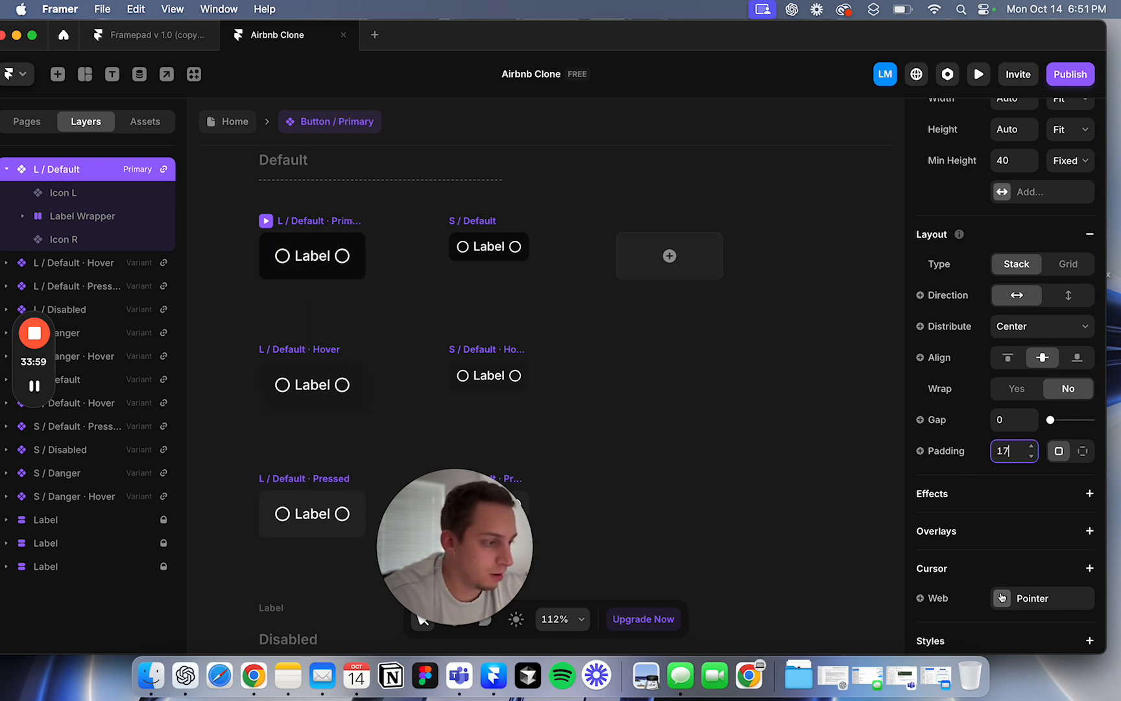
pyautogui.scroll(3, 1045, 272)
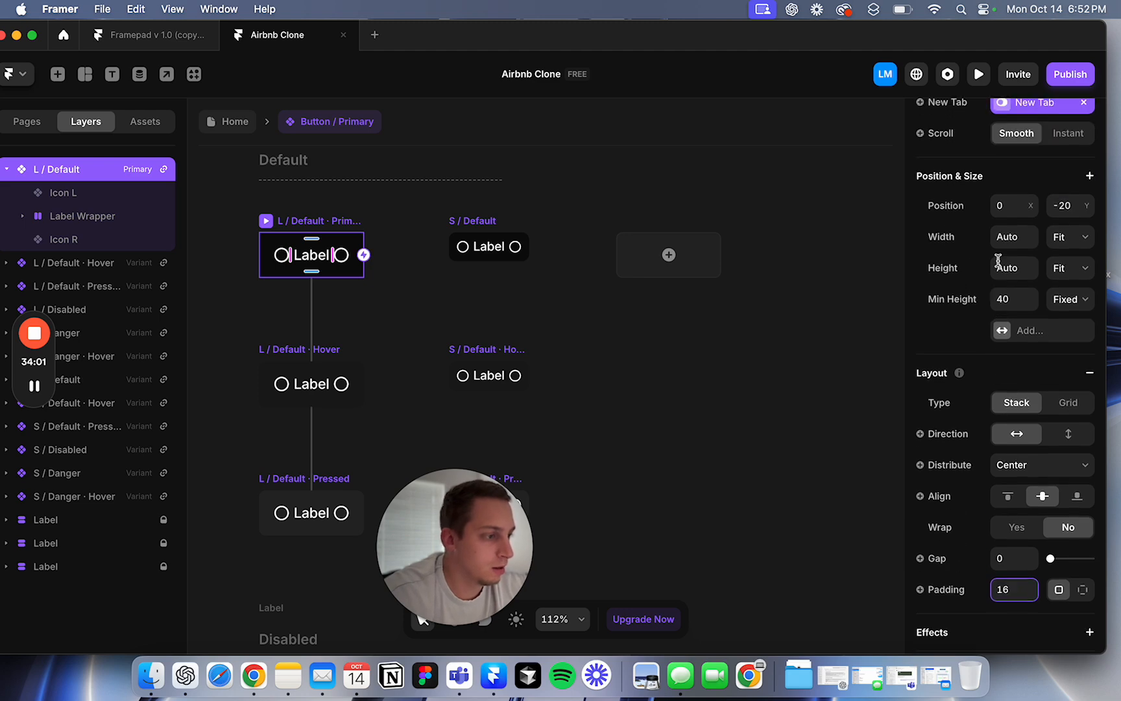
pyautogui.scroll(-4, 1003, 499)
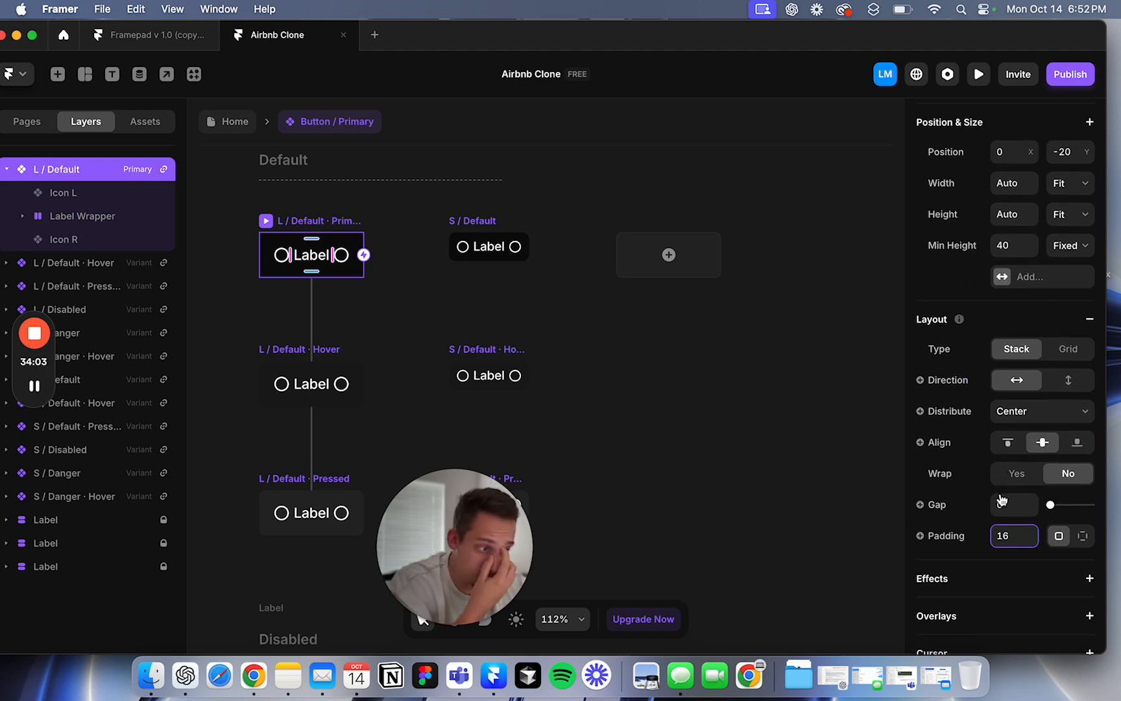
pyautogui.scroll(6, 1003, 499)
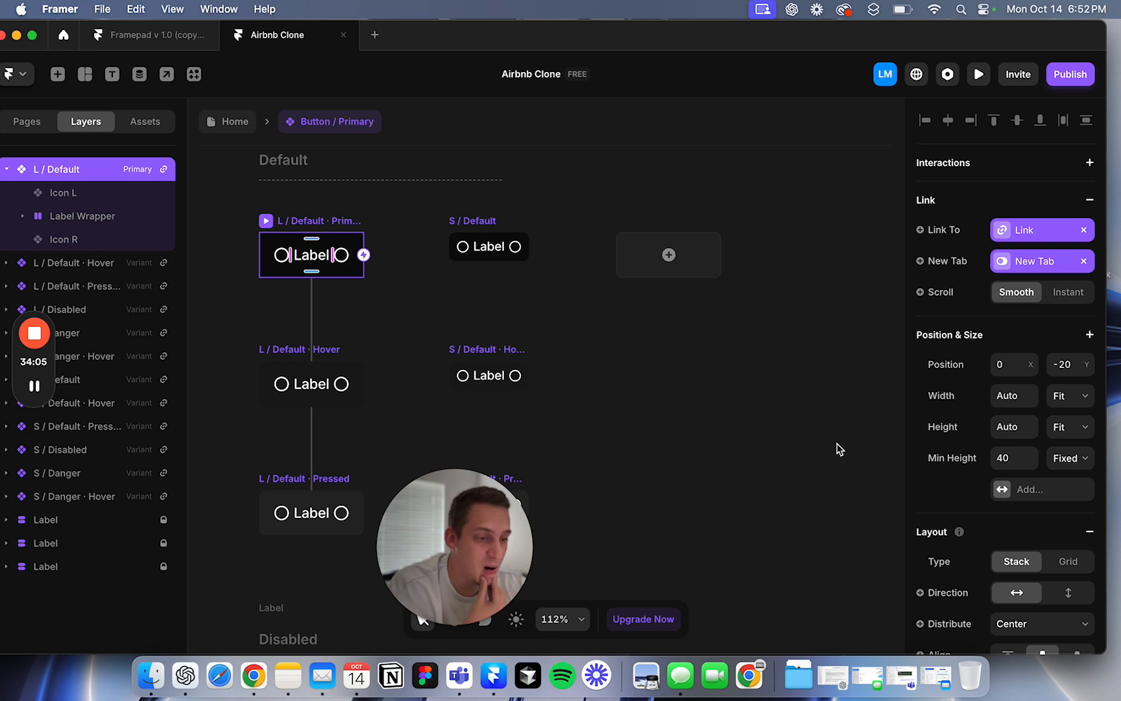
# Step: Set the default of the button component's Radius variable to 18 and return to the Home page
pyautogui.scroll(-4, 957, 448)
pyautogui.scroll(-6, 959, 450)
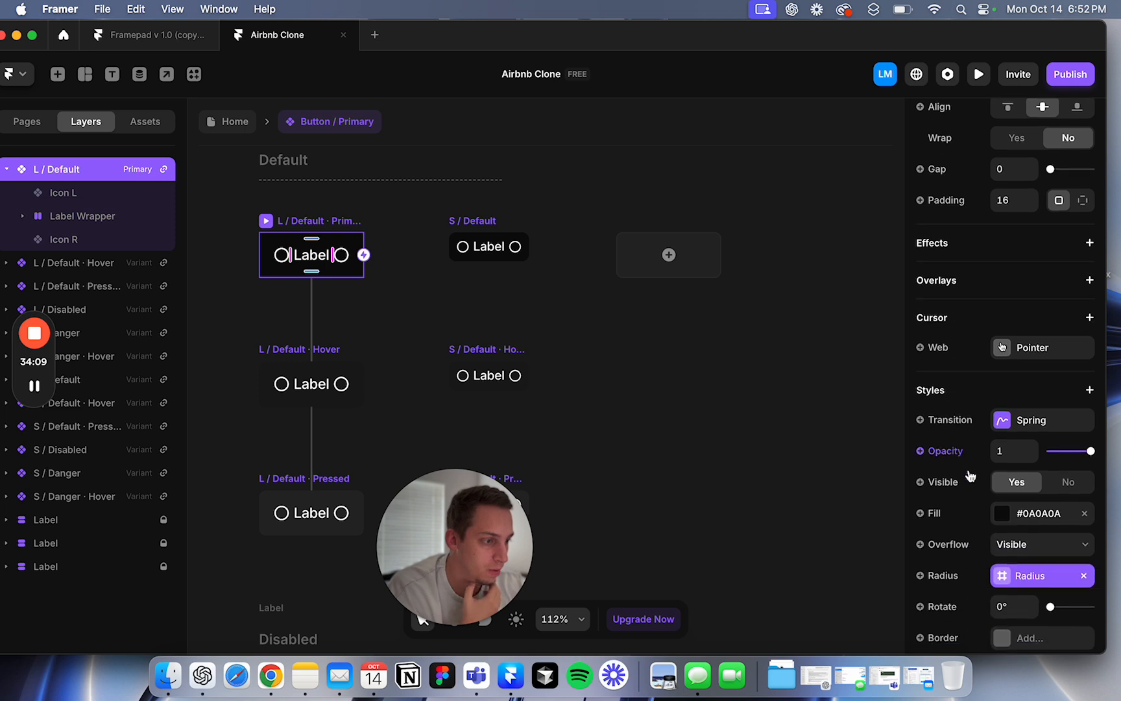
pyautogui.scroll(-2, 973, 490)
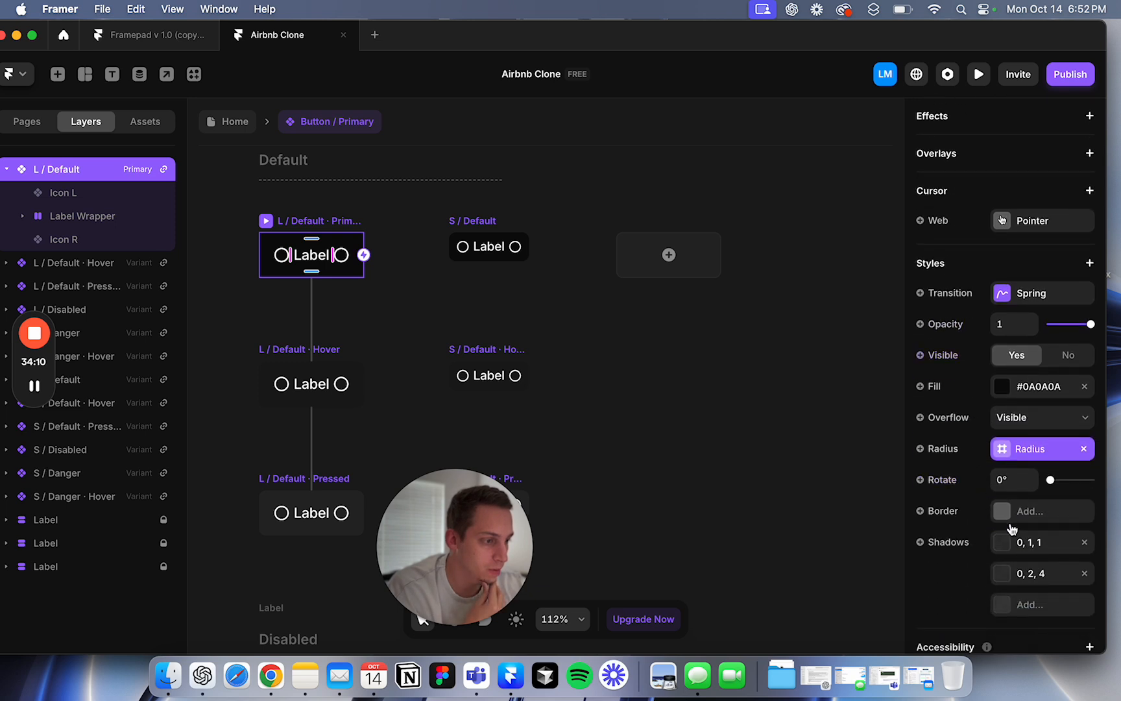
pyautogui.click(1010, 447)
pyautogui.click(658, 333)
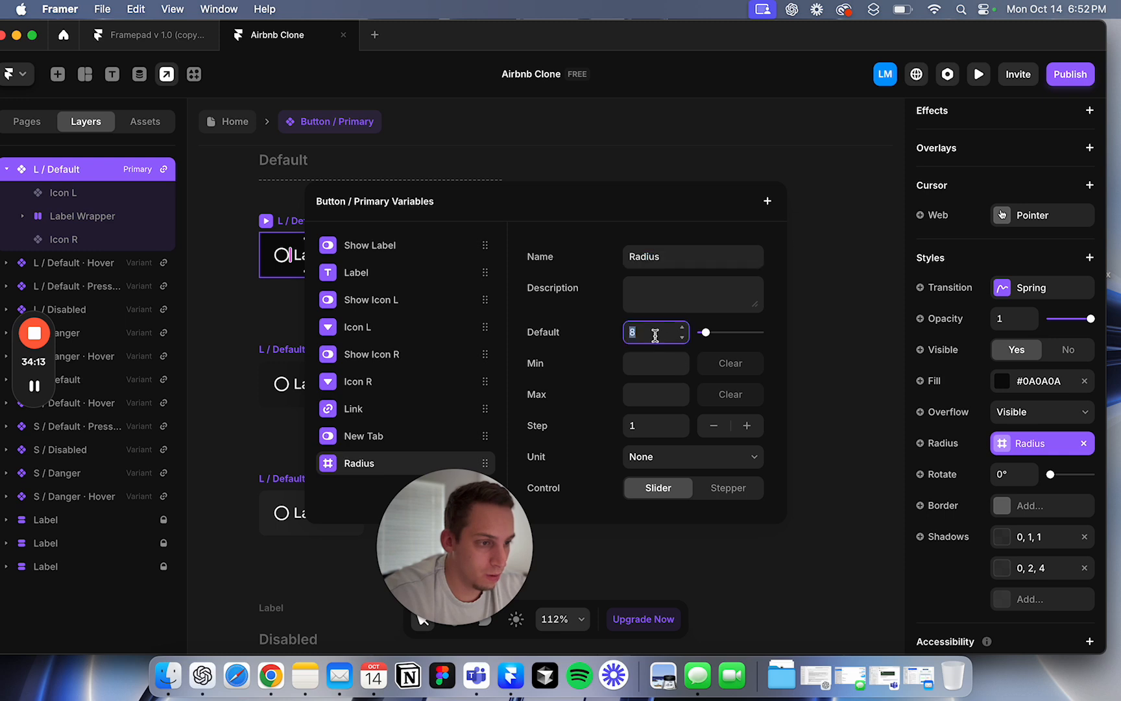
pyautogui.write('18')
pyautogui.press('BackSpace')
pyautogui.press('BackSpace')
pyautogui.write('18')
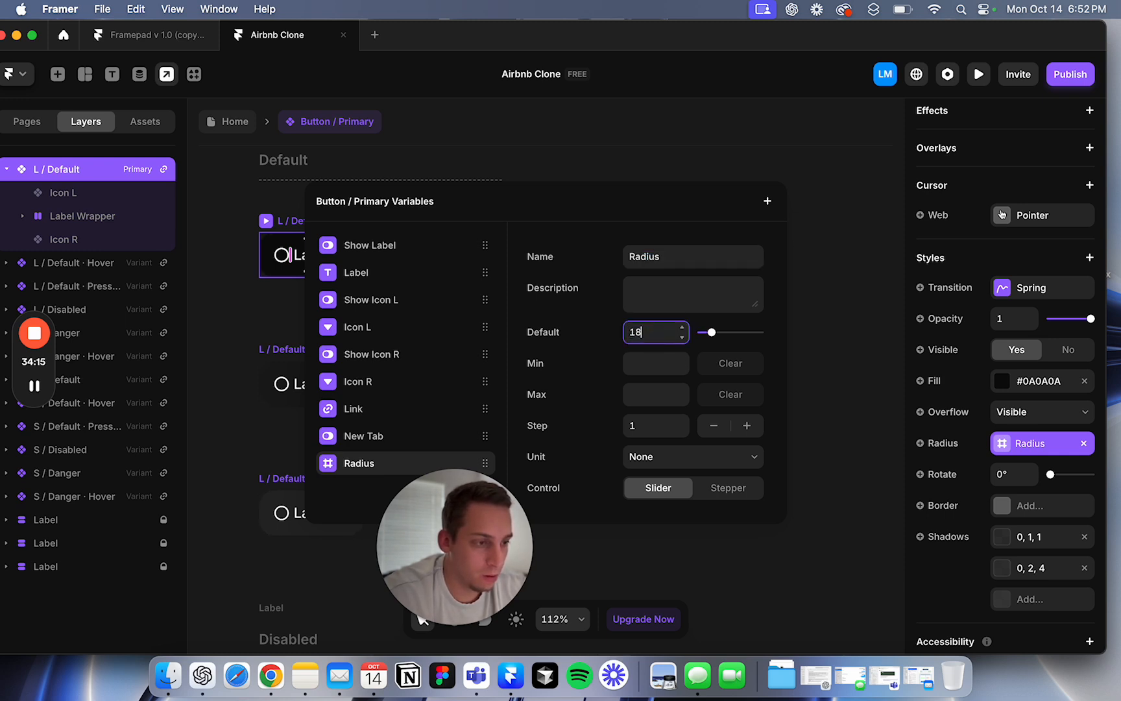
pyautogui.click(792, 244)
pyautogui.click(815, 257)
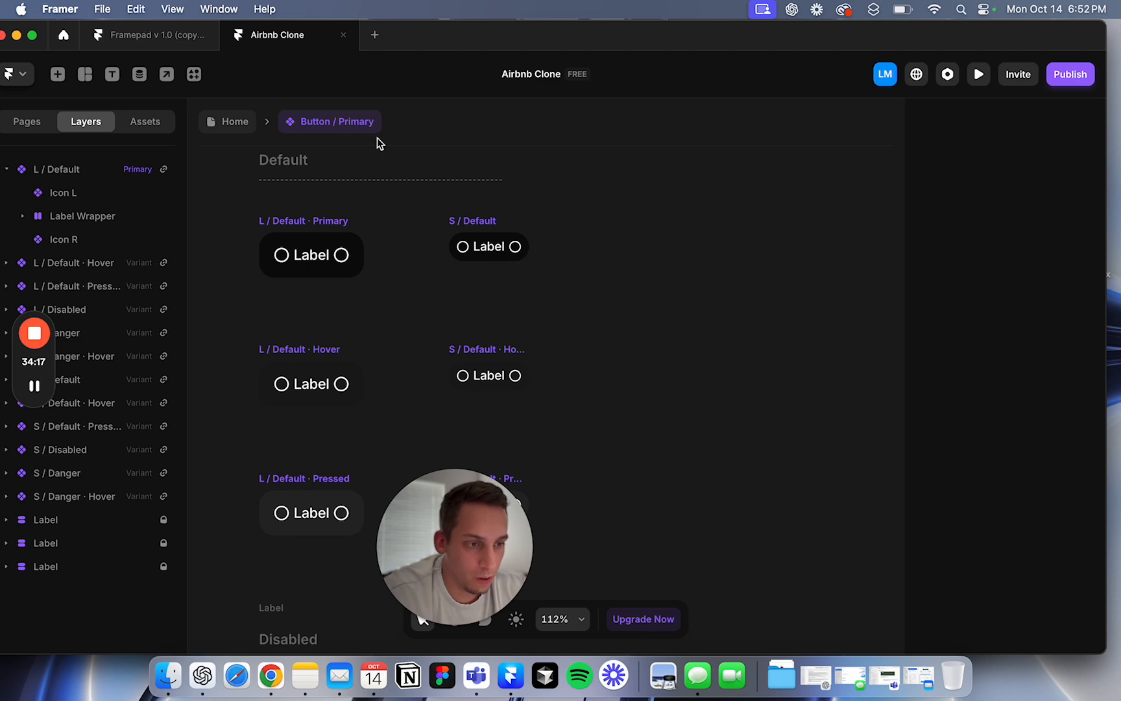
pyautogui.click(233, 127)
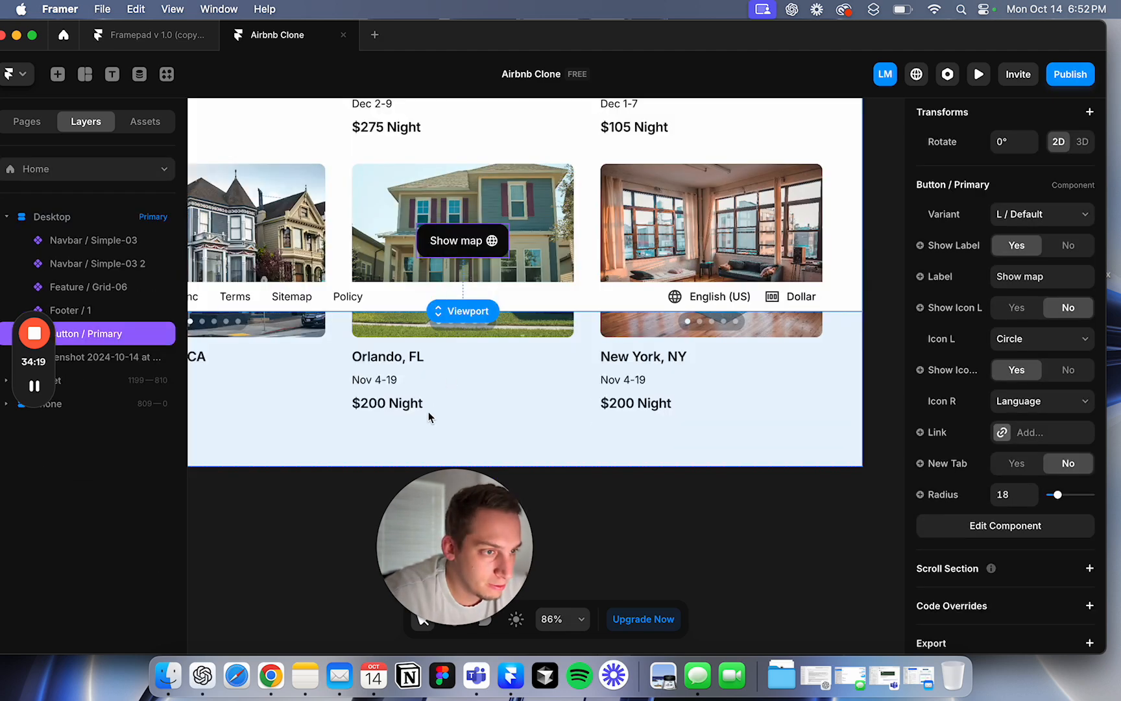
# Step: Remove the Radius variable from the primary L / Default variant of Button / Primary, set its radius to 38 and return to Home
pyautogui.hscroll(-5, 298, 502)
pyautogui.scroll(-5, 298, 502)
pyautogui.hscroll(-4, 298, 502)
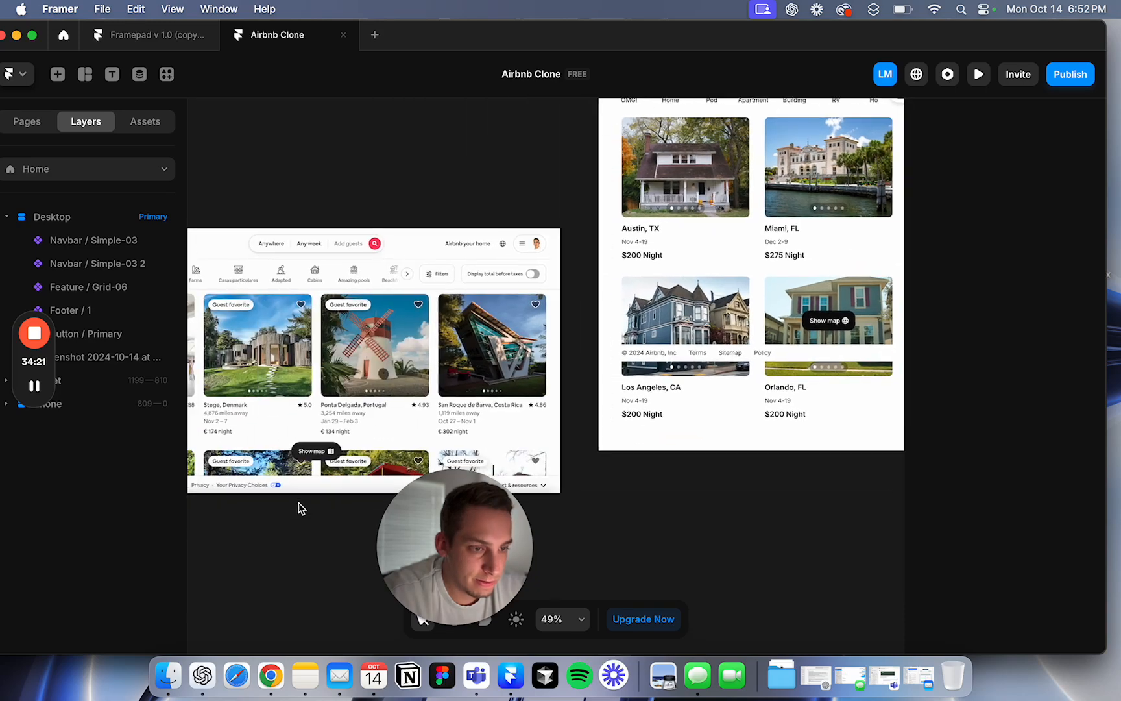
pyautogui.hscroll(7, 298, 502)
pyautogui.doubleClick(400, 303)
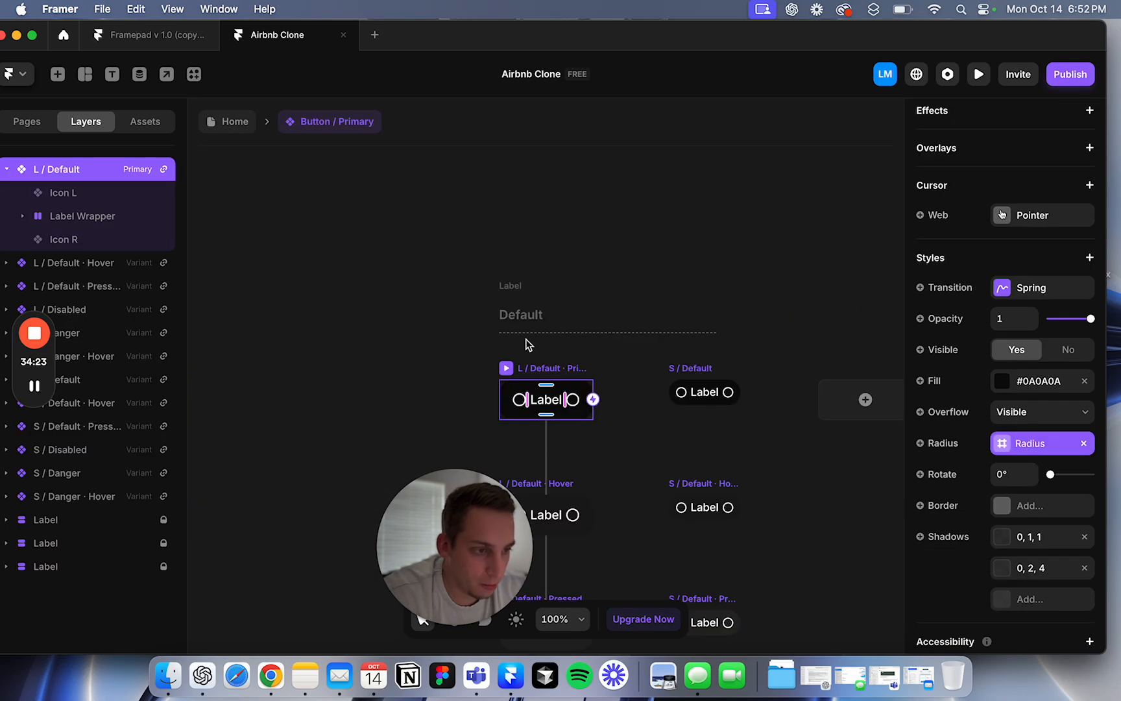
pyautogui.click(1003, 445)
pyautogui.click(841, 248)
pyautogui.click(1085, 443)
pyautogui.click(1002, 443)
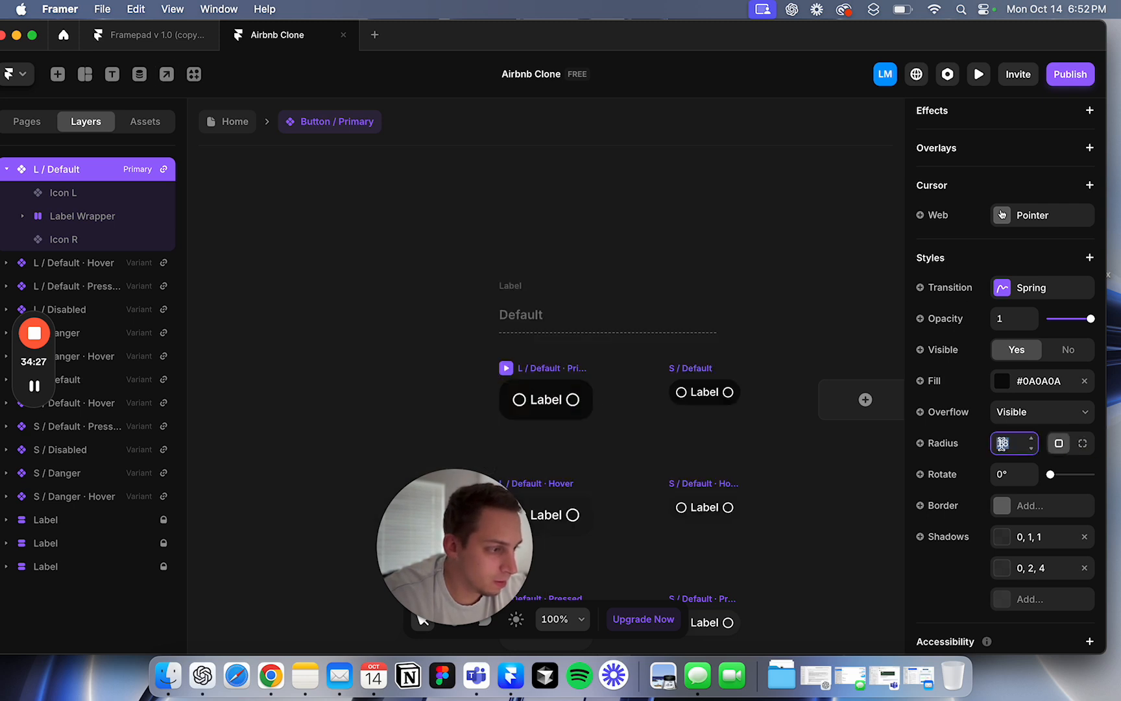
pyautogui.write('38')
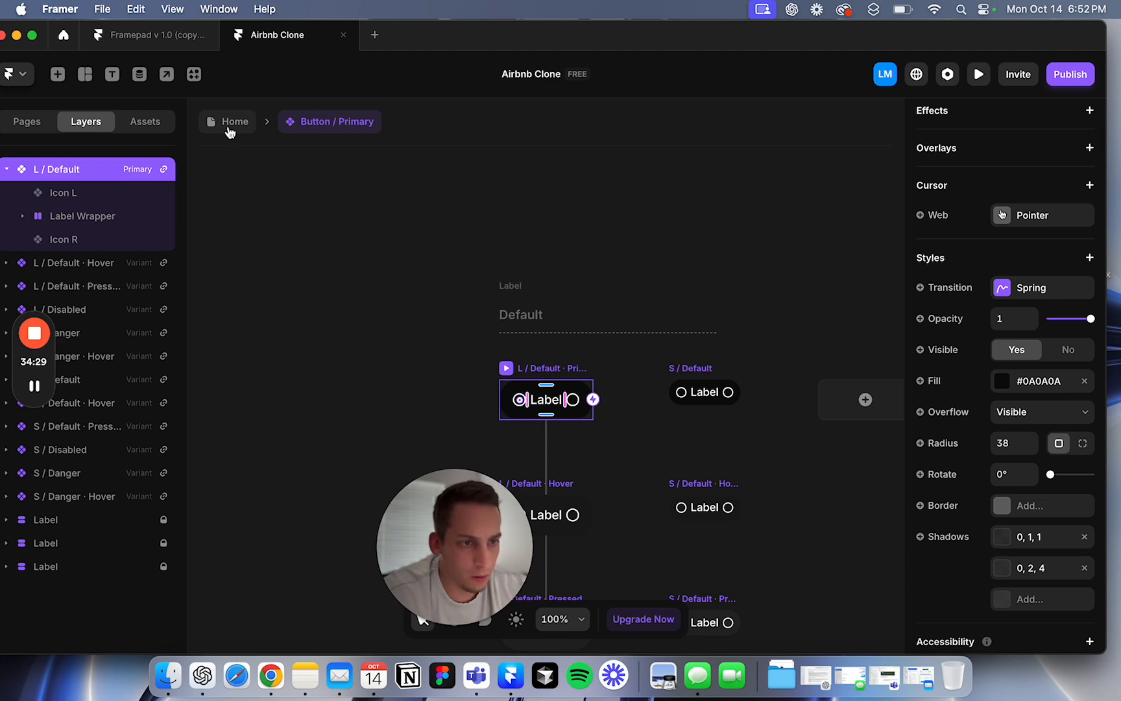
pyautogui.click(230, 124)
# Step: Preview the Home page, check the "Show map" button and property card slideshows while scrolling, and close the preview
pyautogui.scroll(-3, 693, 475)
pyautogui.hscroll(-8, 691, 475)
pyautogui.hscroll(3, 692, 475)
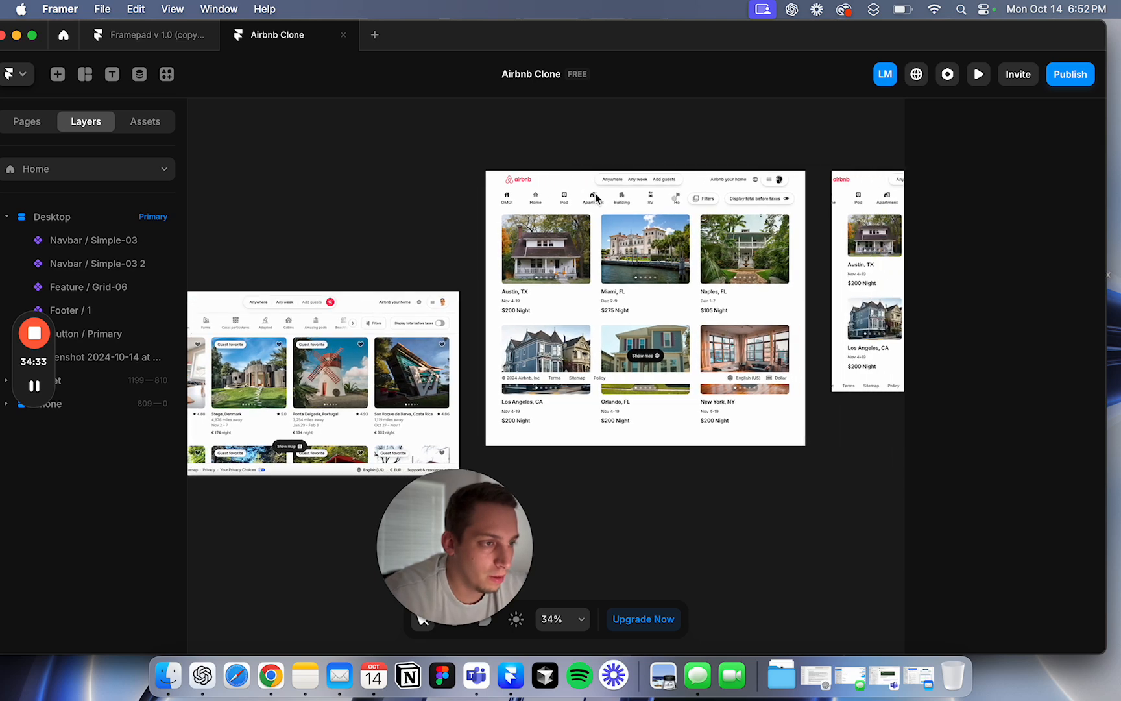
pyautogui.press('super+p')
pyautogui.scroll(-2, 499, 275)
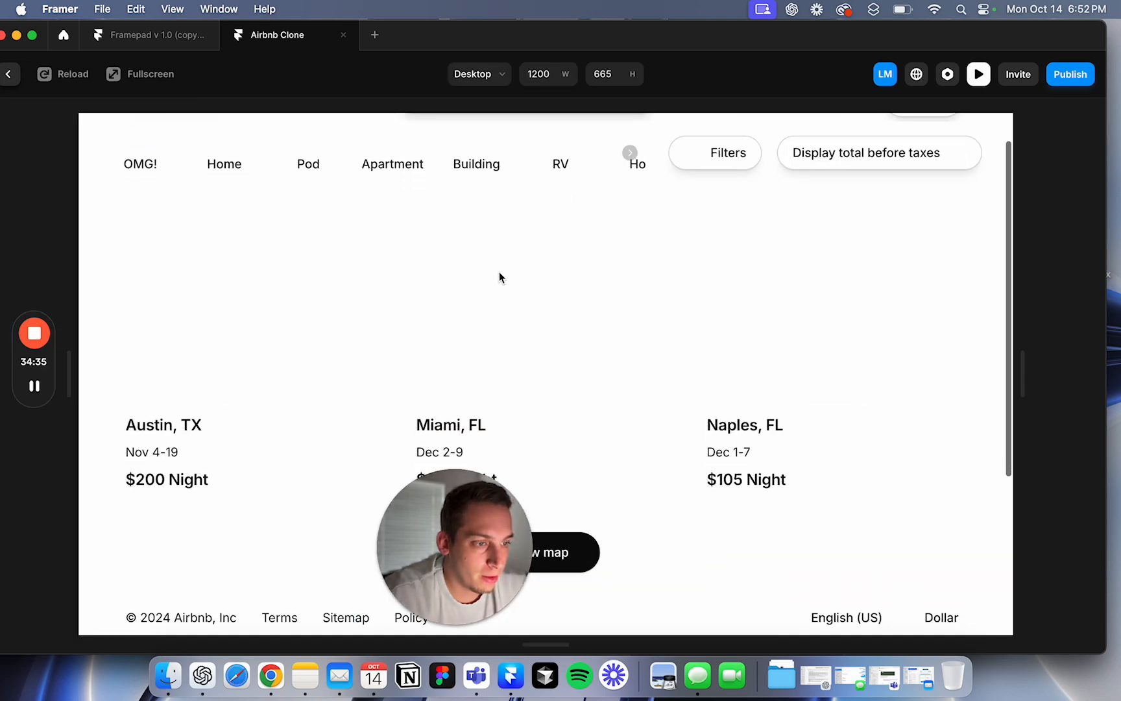
pyautogui.scroll(-5, 499, 275)
pyautogui.scroll(3, 500, 271)
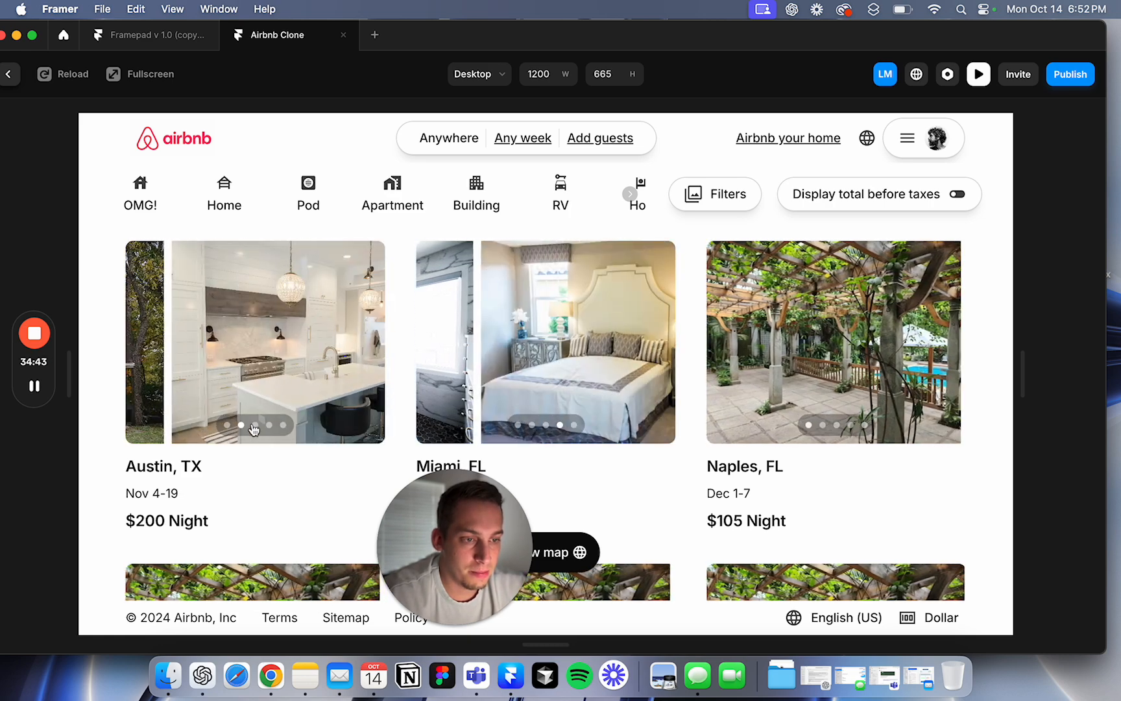
pyautogui.click(14, 80)
# Step: Turn off Auto Play for the Slideshow in the Property Card component inside Feature / Grid-06 and return to the Home page
pyautogui.click(526, 255)
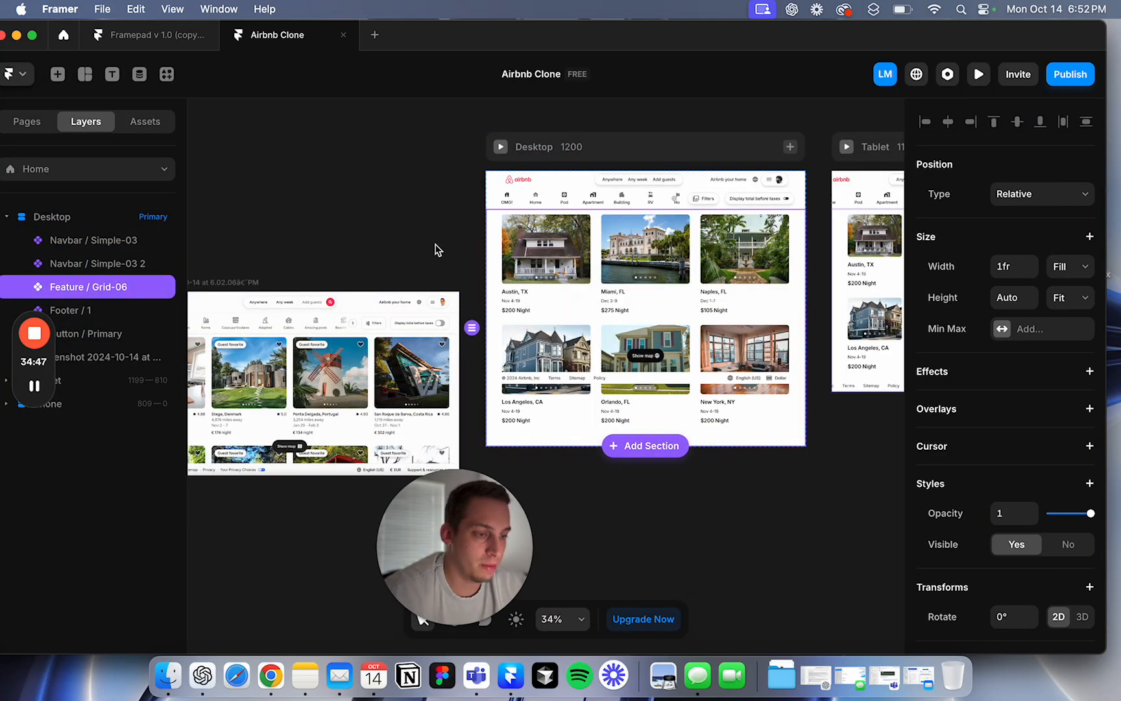
pyautogui.doubleClick(573, 276)
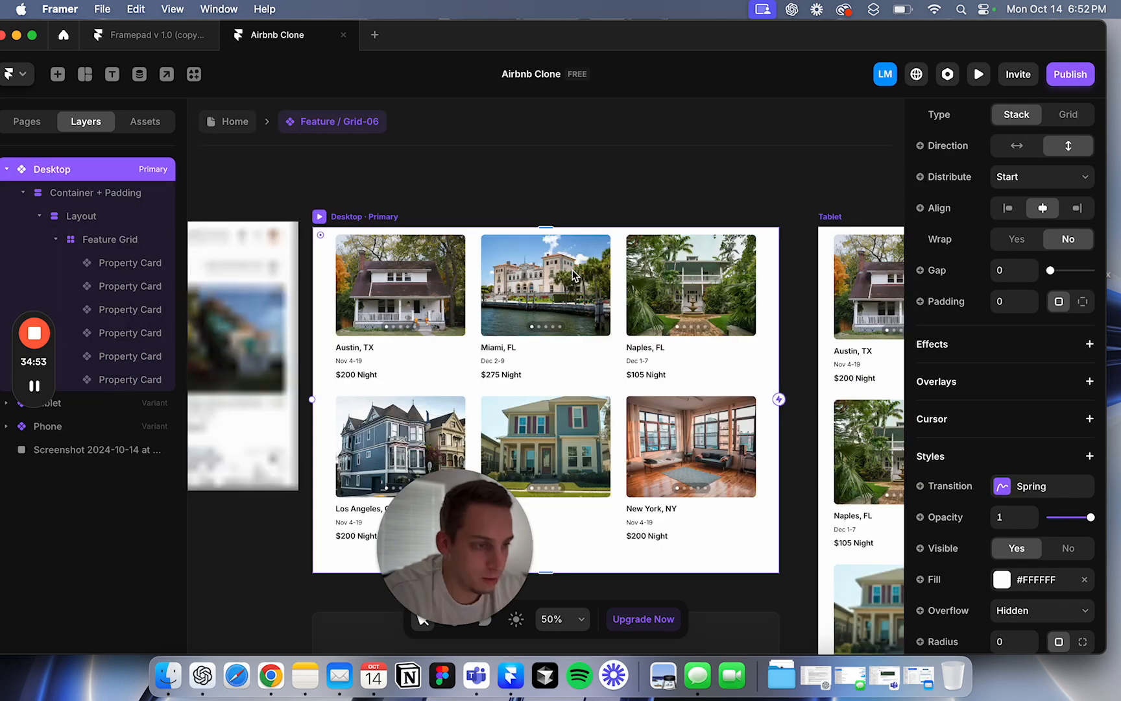
pyautogui.click(382, 332)
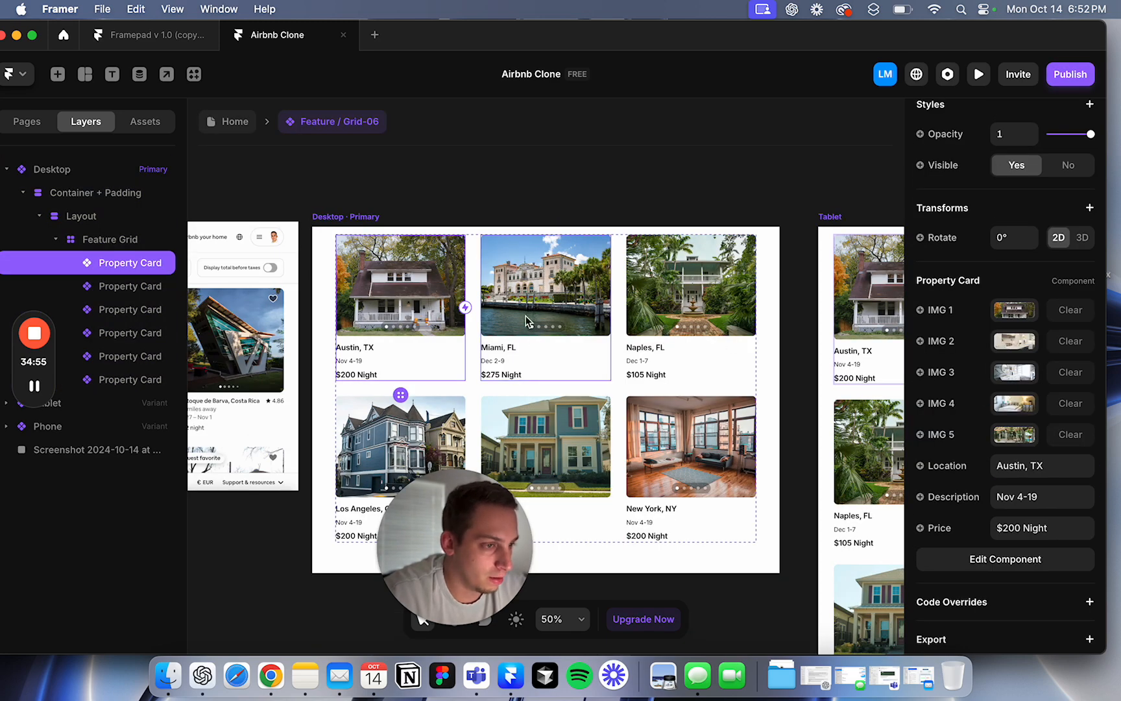
pyautogui.doubleClick(382, 333)
pyautogui.click(601, 338)
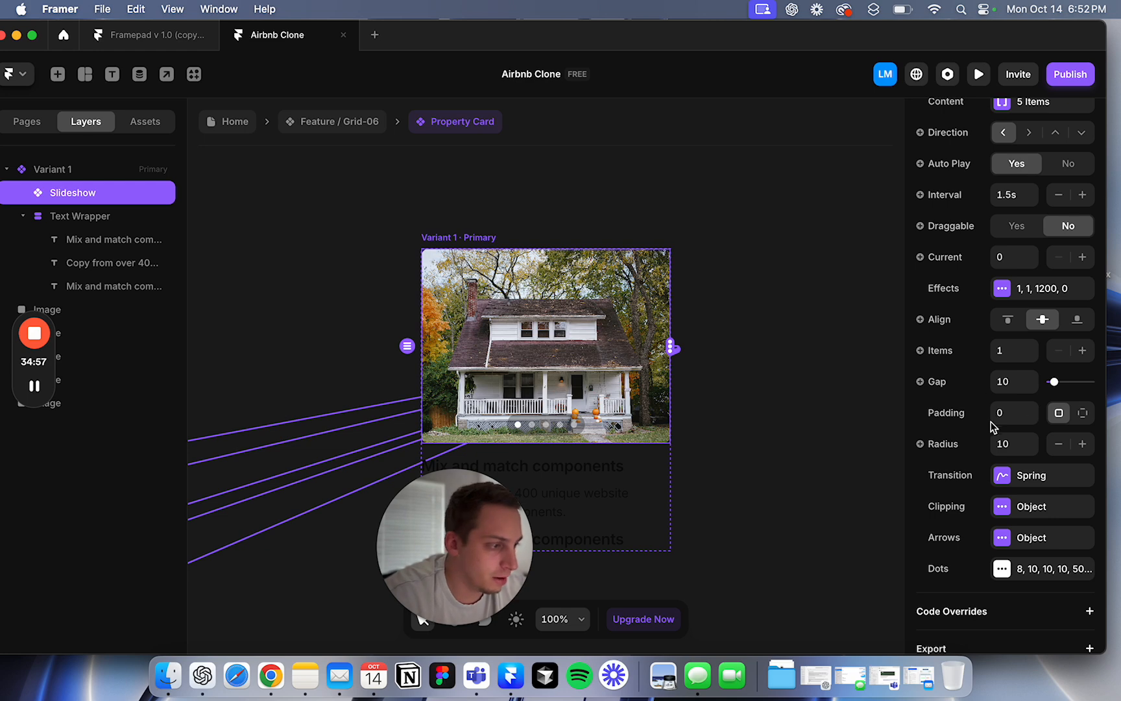
pyautogui.scroll(3, 985, 516)
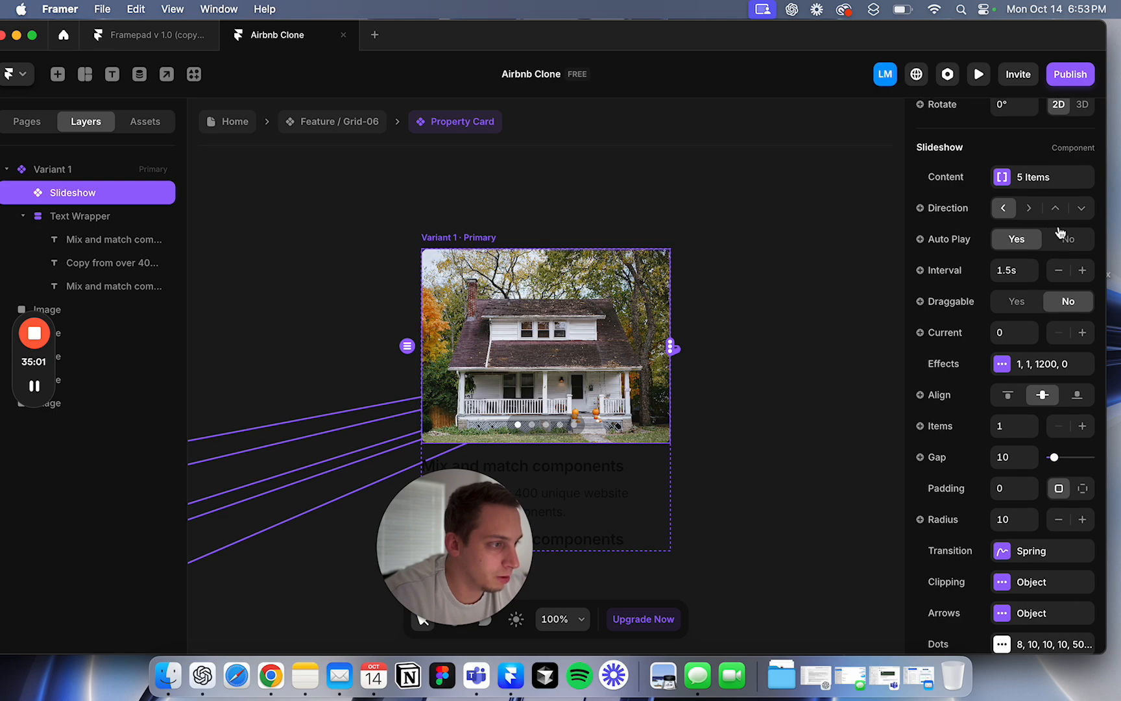
pyautogui.click(1063, 236)
pyautogui.click(316, 123)
pyautogui.click(212, 121)
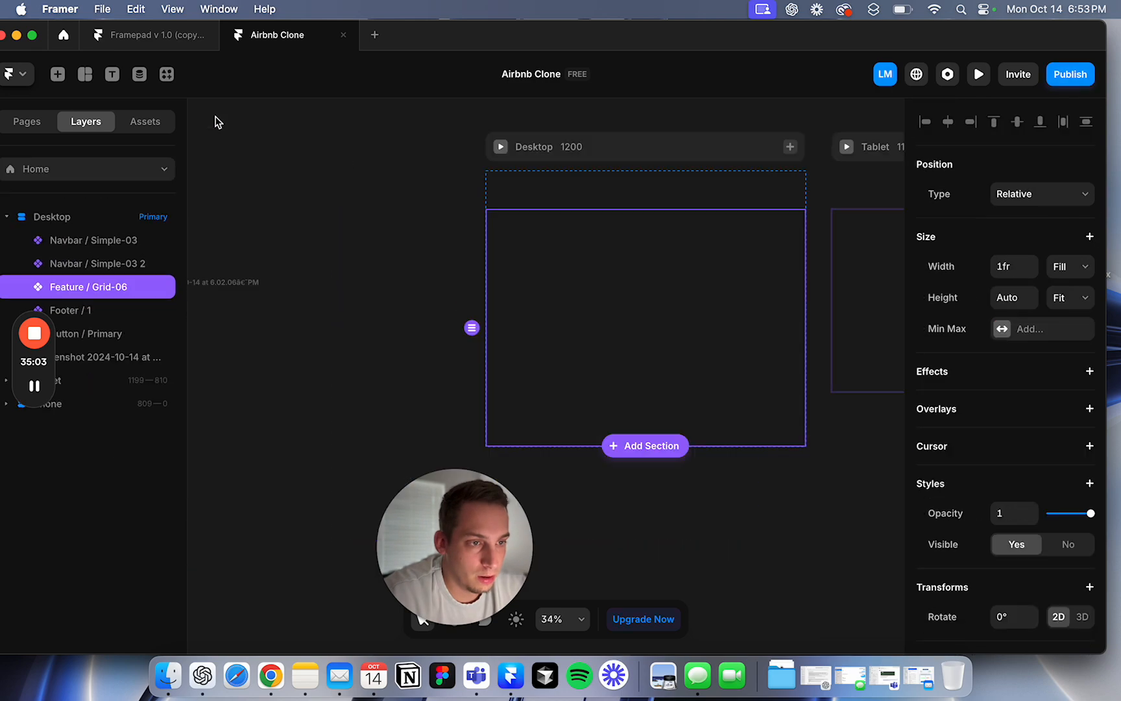
# Step: Preview the Desktop breakpoint and test the category carousel's arrows in both directions
pyautogui.click(501, 147)
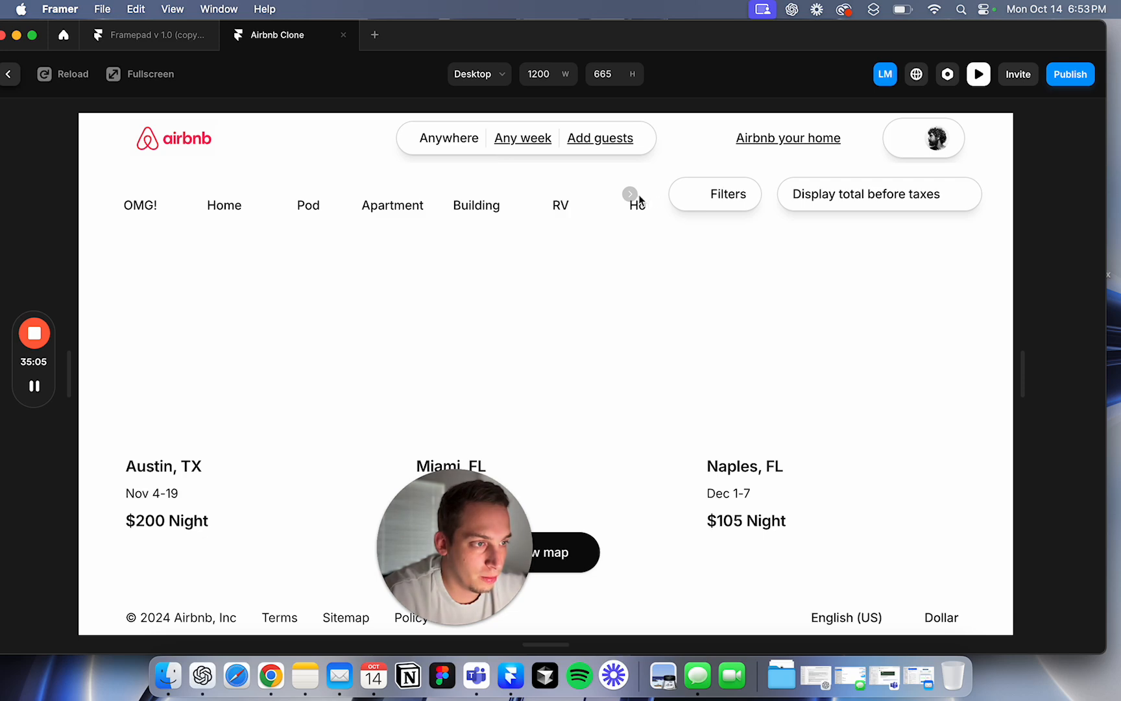
pyautogui.click(630, 196)
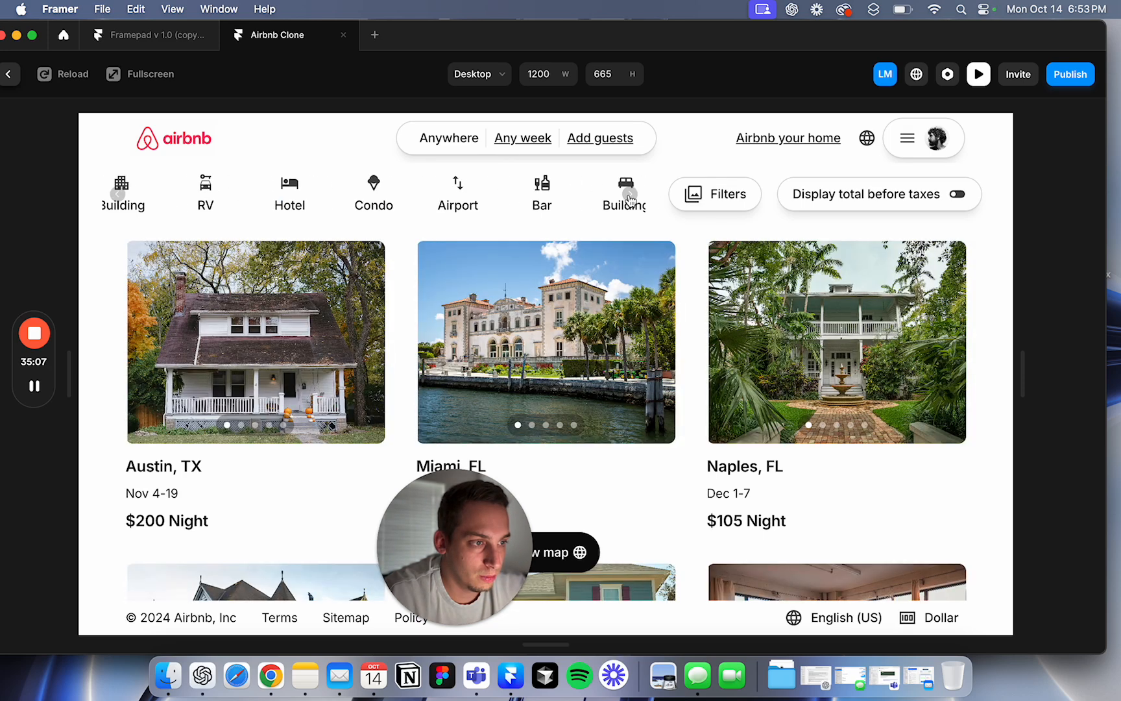
pyautogui.click(122, 195)
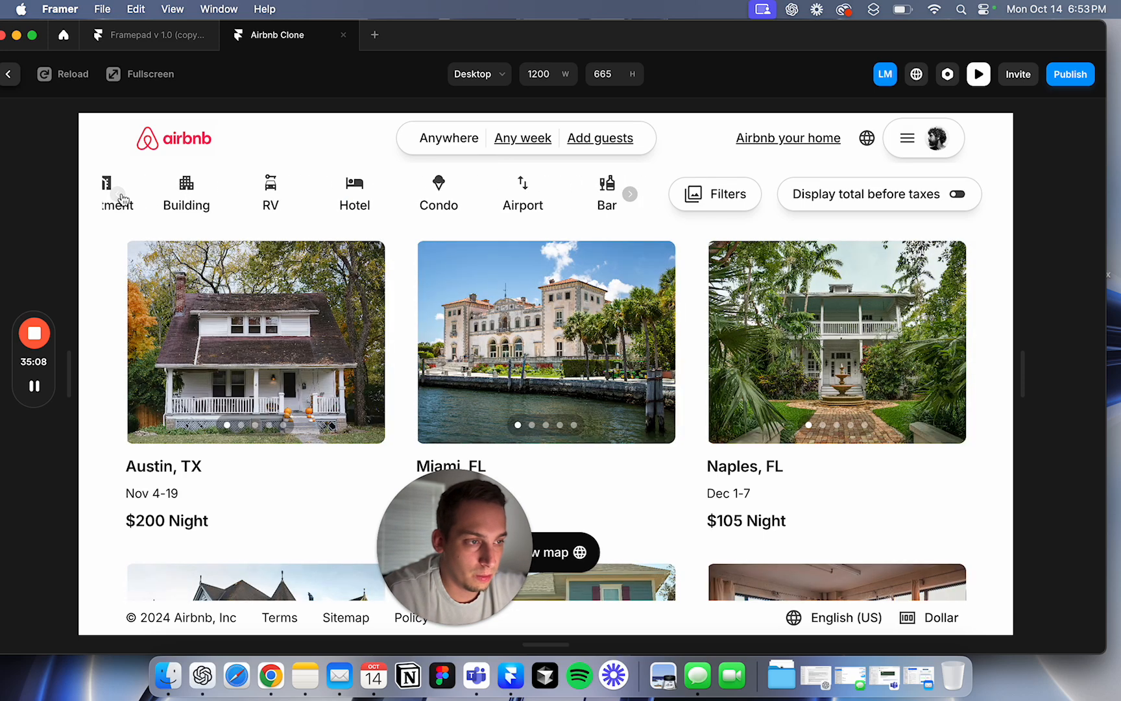
pyautogui.click(630, 195)
pyautogui.click(630, 196)
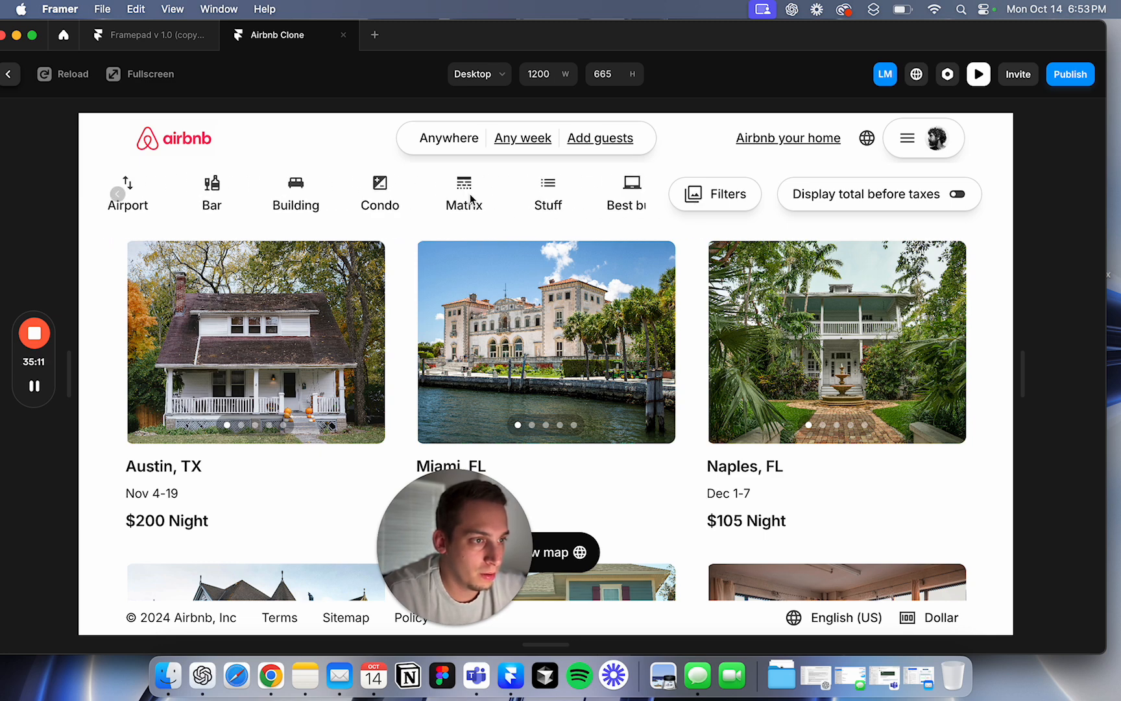
# Step: Test the Austin, TX card's slideshow by stepping through its images with the pagination dots
pyautogui.scroll(-3, 277, 396)
pyautogui.click(239, 354)
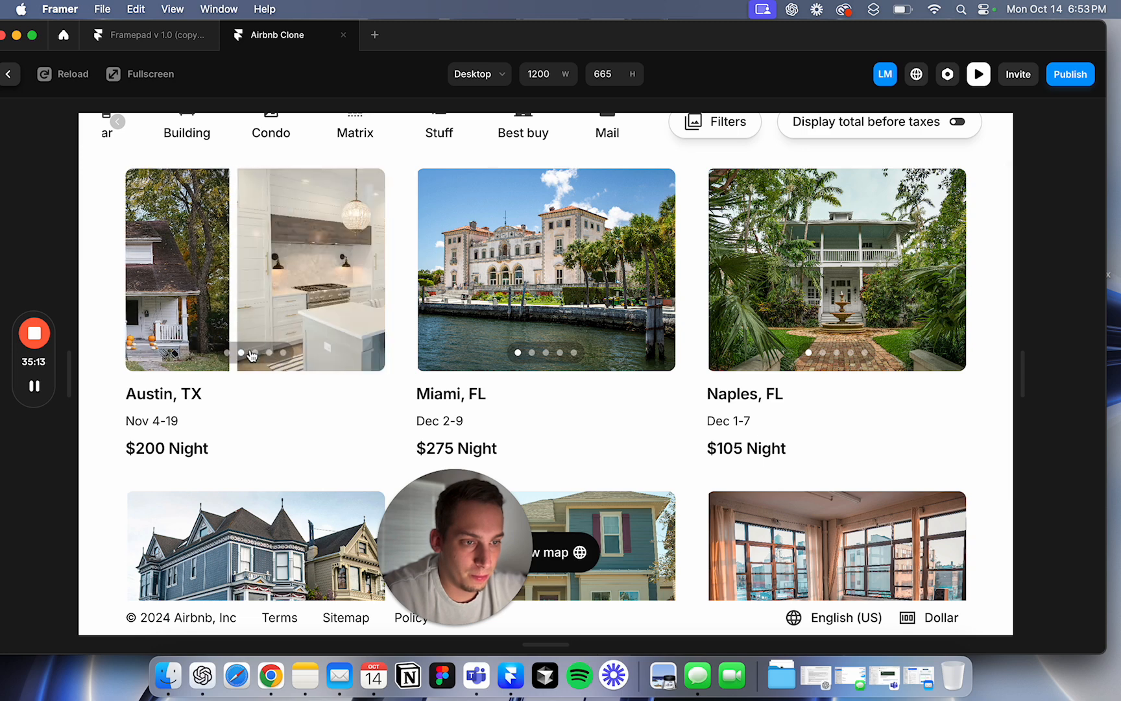
pyautogui.click(255, 354)
pyautogui.click(270, 354)
# Step: Examine the whole previewed page, checking how the fixed footer and "Show map" button behave while scrolling
pyautogui.scroll(-5, 282, 404)
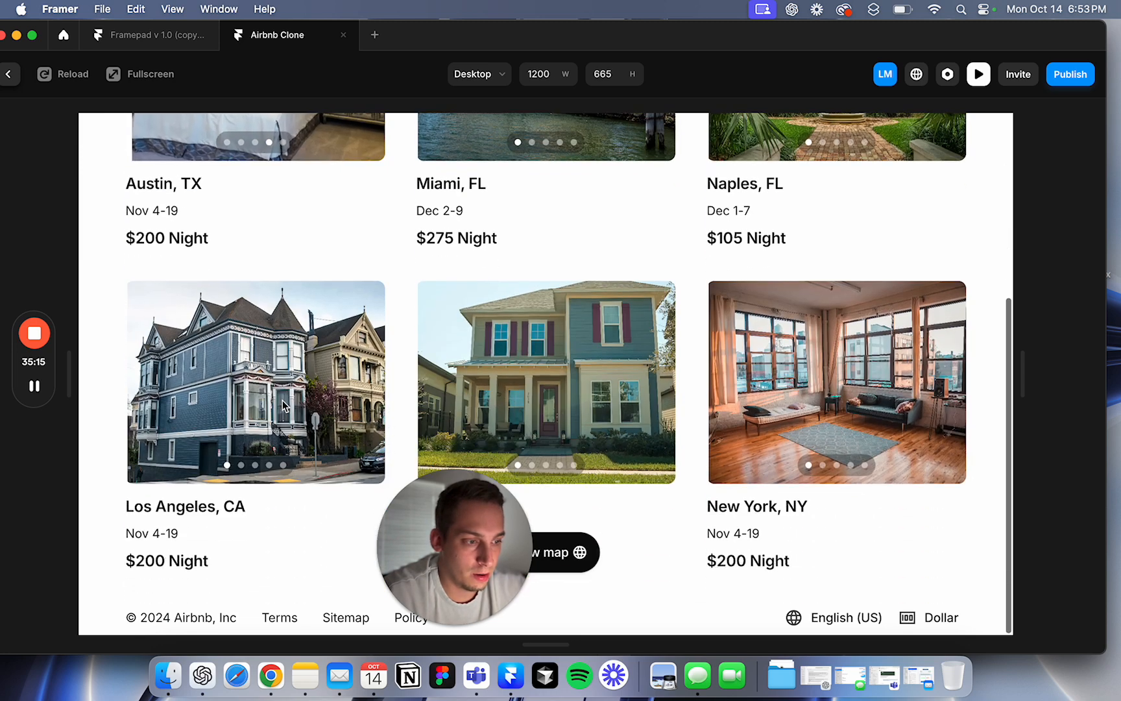
pyautogui.scroll(5, 282, 404)
pyautogui.scroll(-5, 282, 404)
pyautogui.scroll(5, 282, 400)
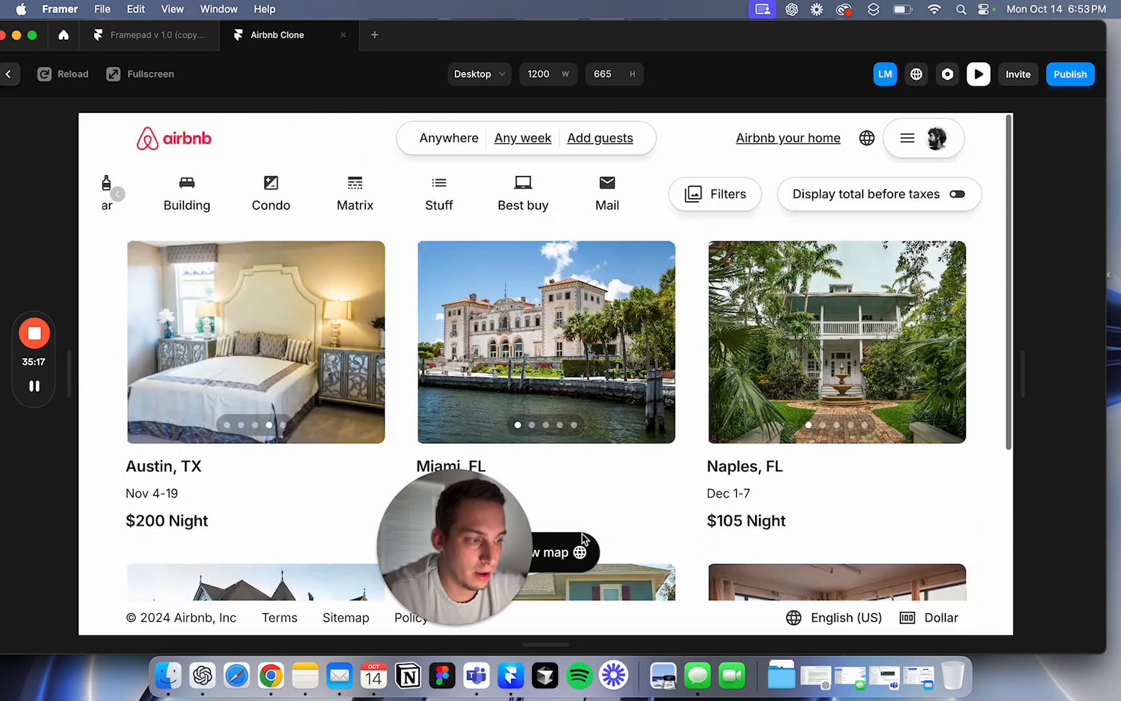
pyautogui.scroll(-5, 505, 486)
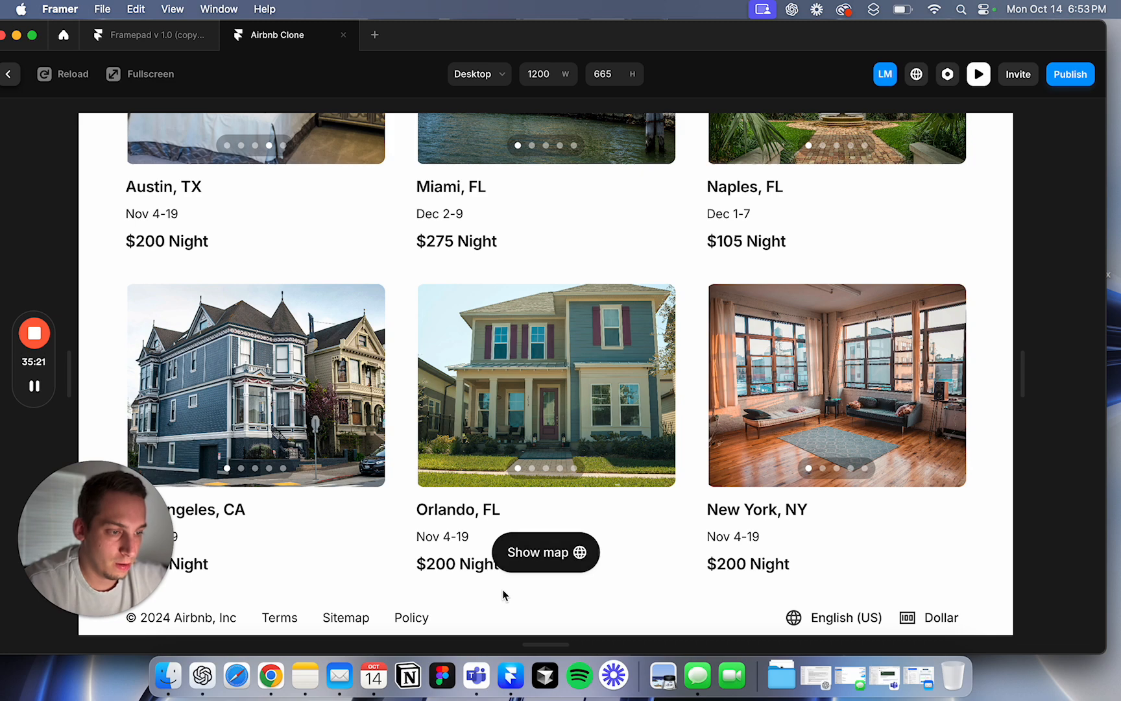
pyautogui.scroll(5, 423, 421)
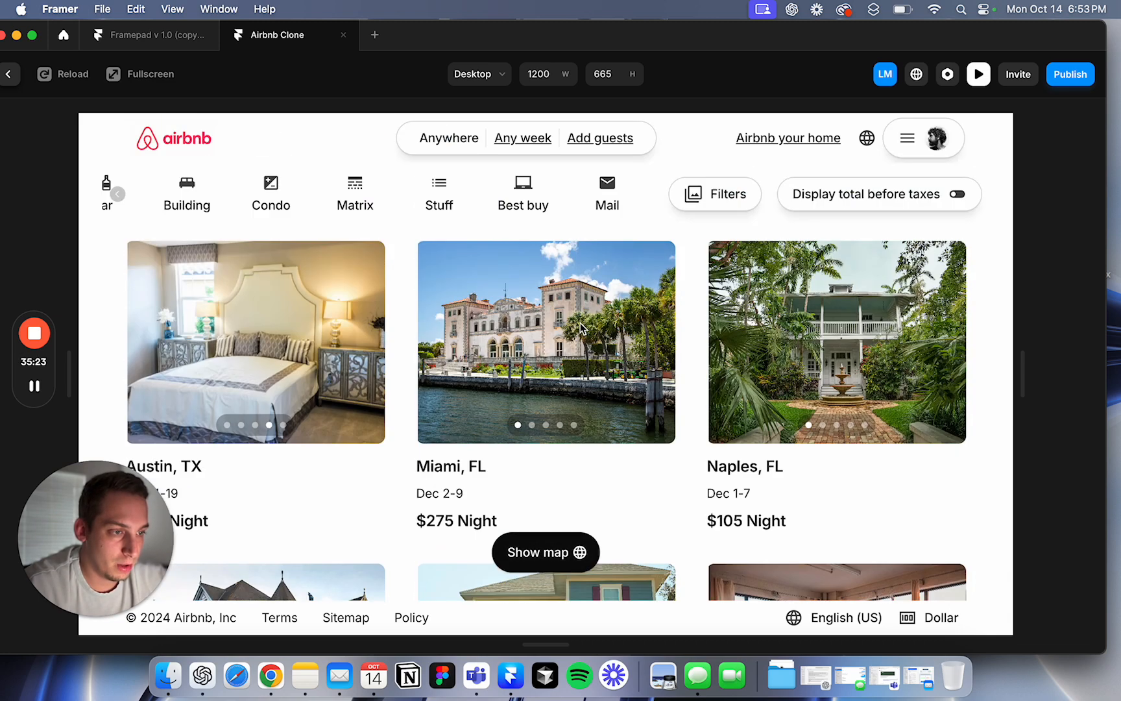
pyautogui.scroll(-1, 355, 384)
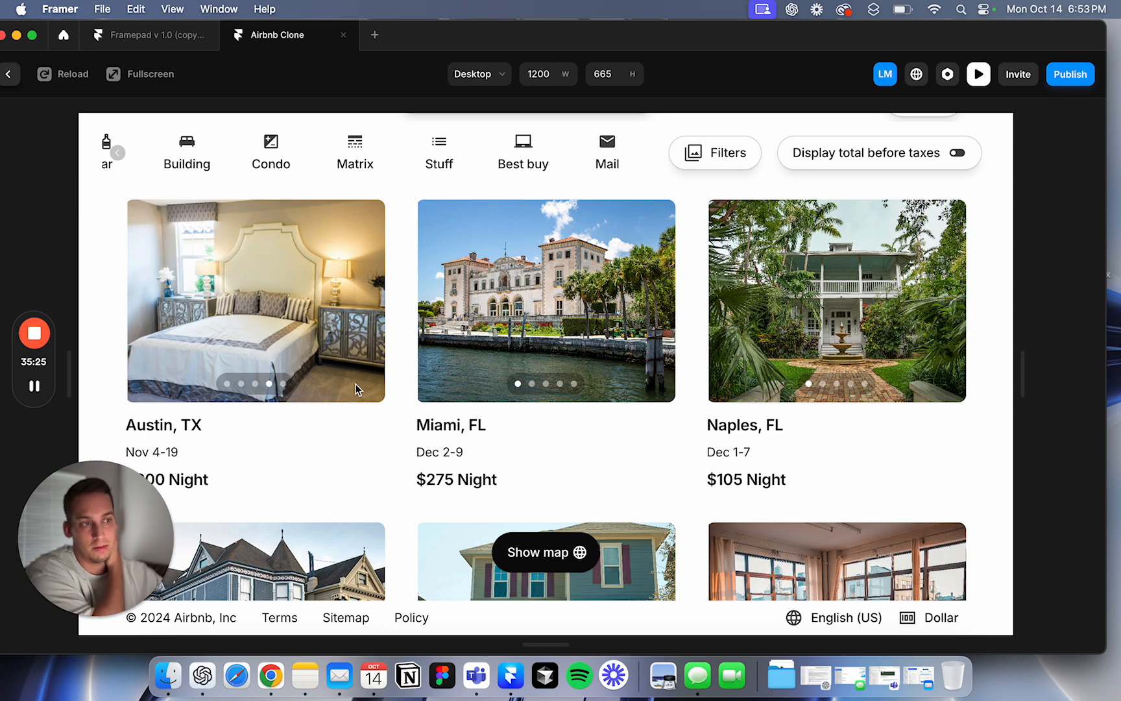
pyautogui.scroll(1, 355, 383)
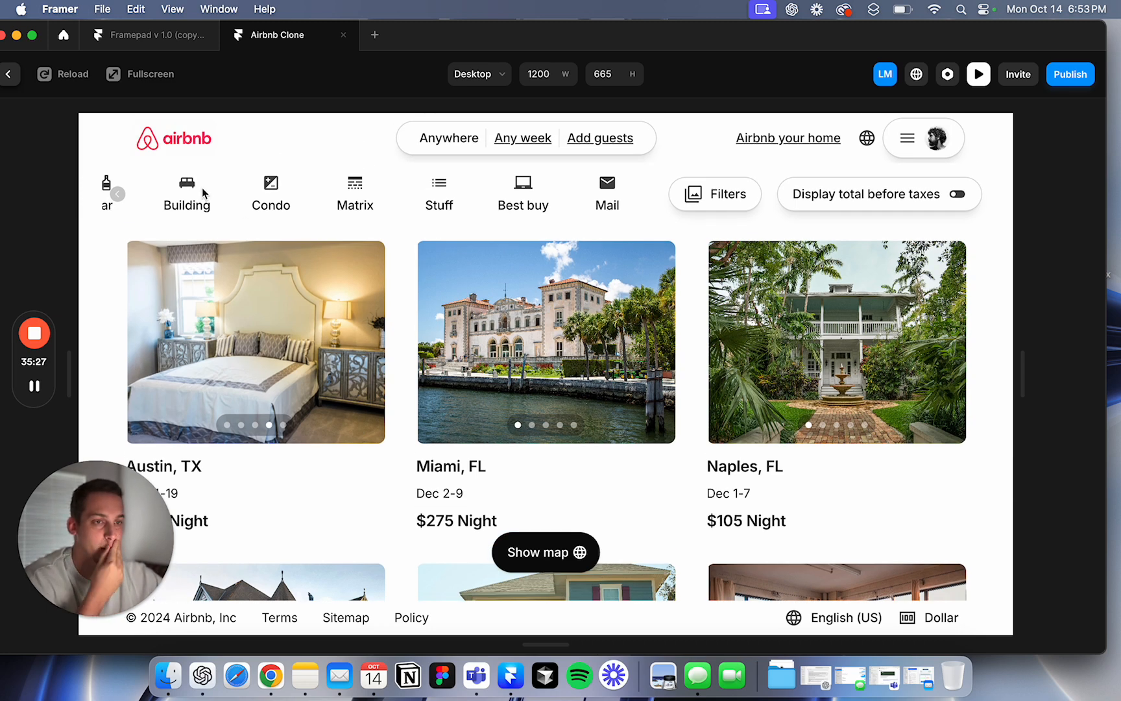
# Step: Return the category carousel to its first items and close the preview
pyautogui.click(115, 195)
pyautogui.click(116, 197)
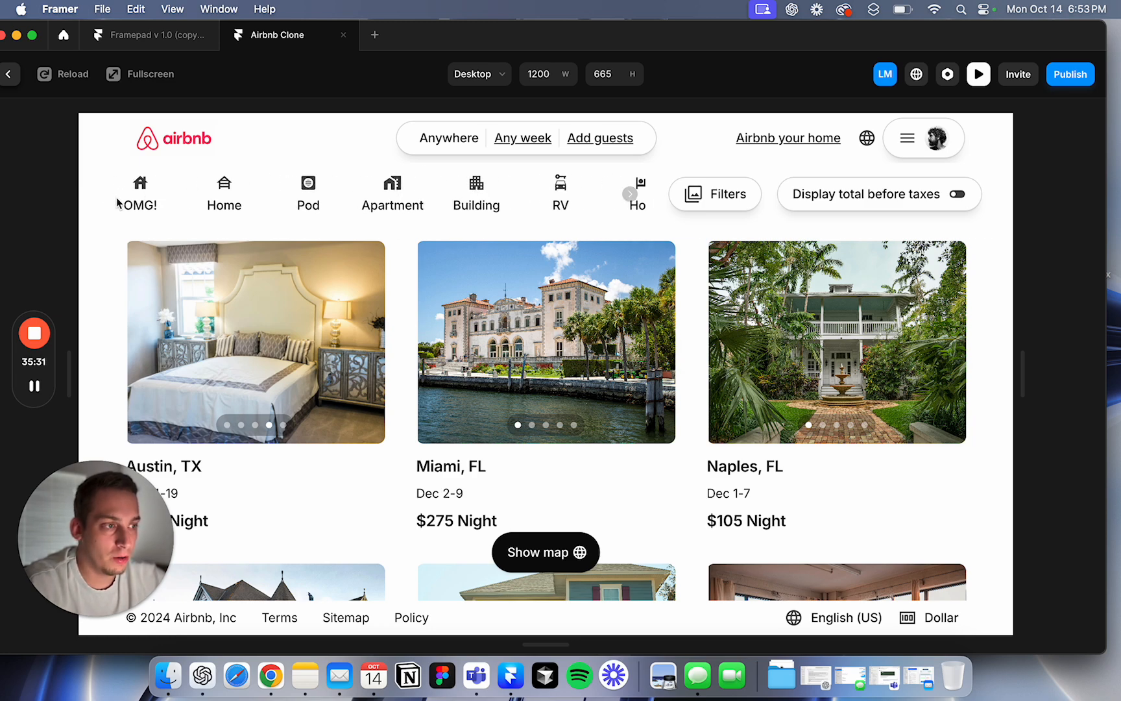
pyautogui.click(7, 74)
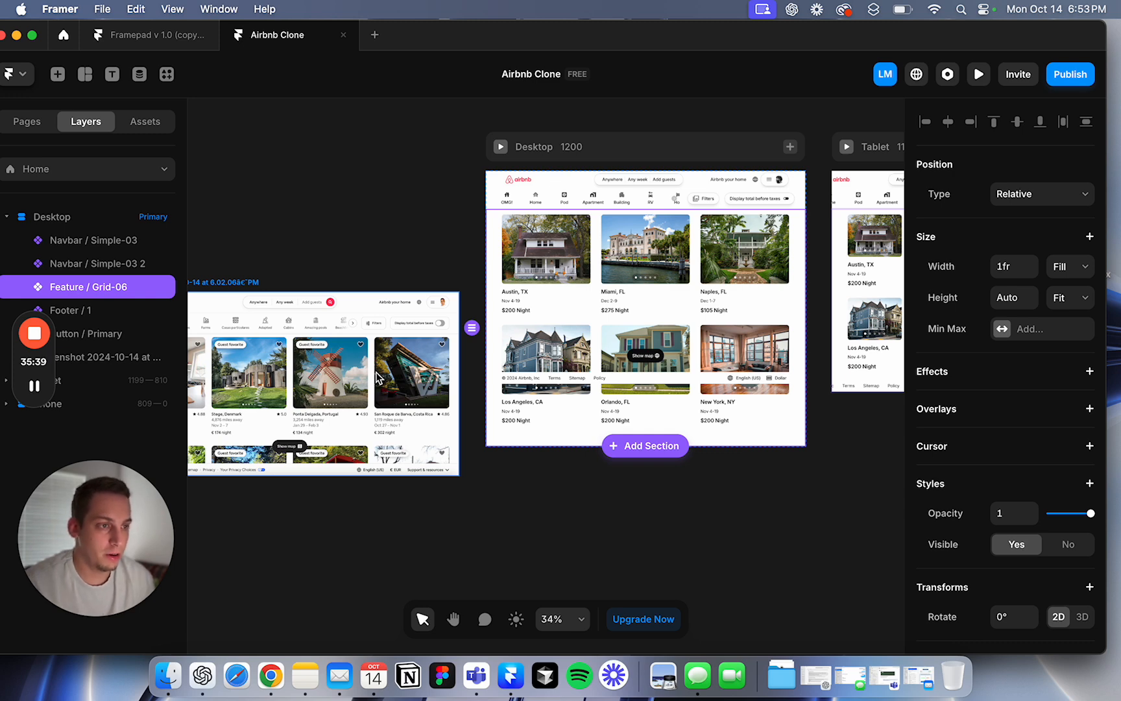
pyautogui.click(446, 208)
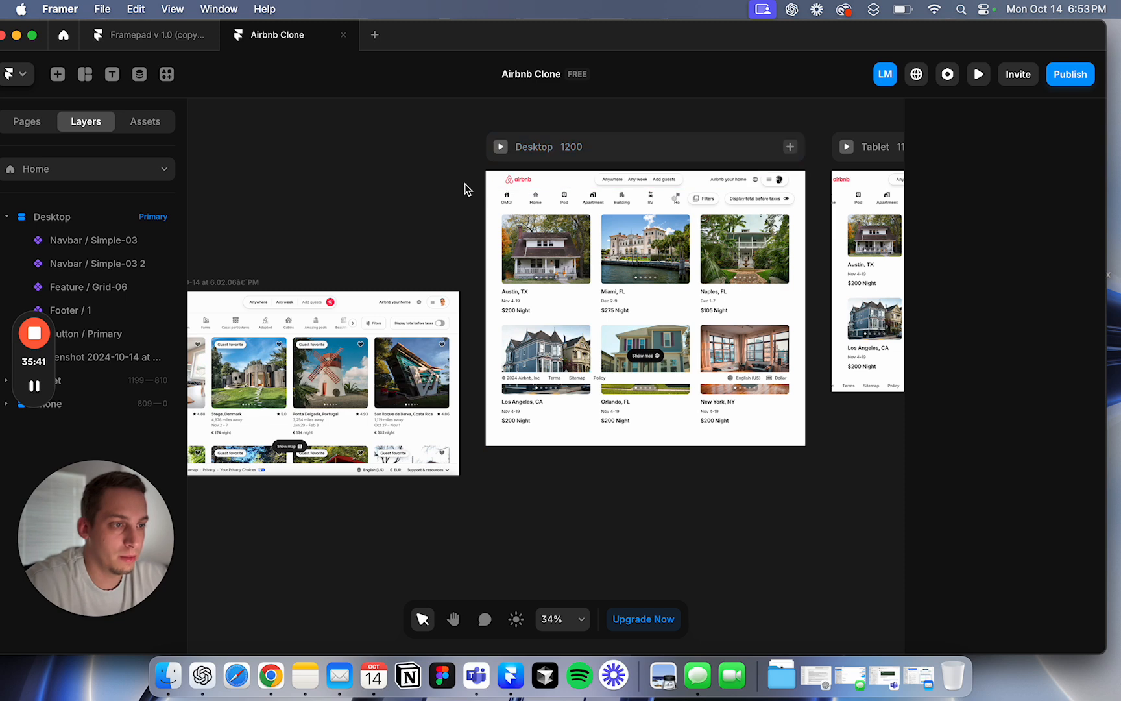
pyautogui.hscroll(1, 464, 184)
pyautogui.hscroll(1, 464, 184)
pyautogui.hscroll(-4, 465, 186)
pyautogui.hscroll(5, 465, 186)
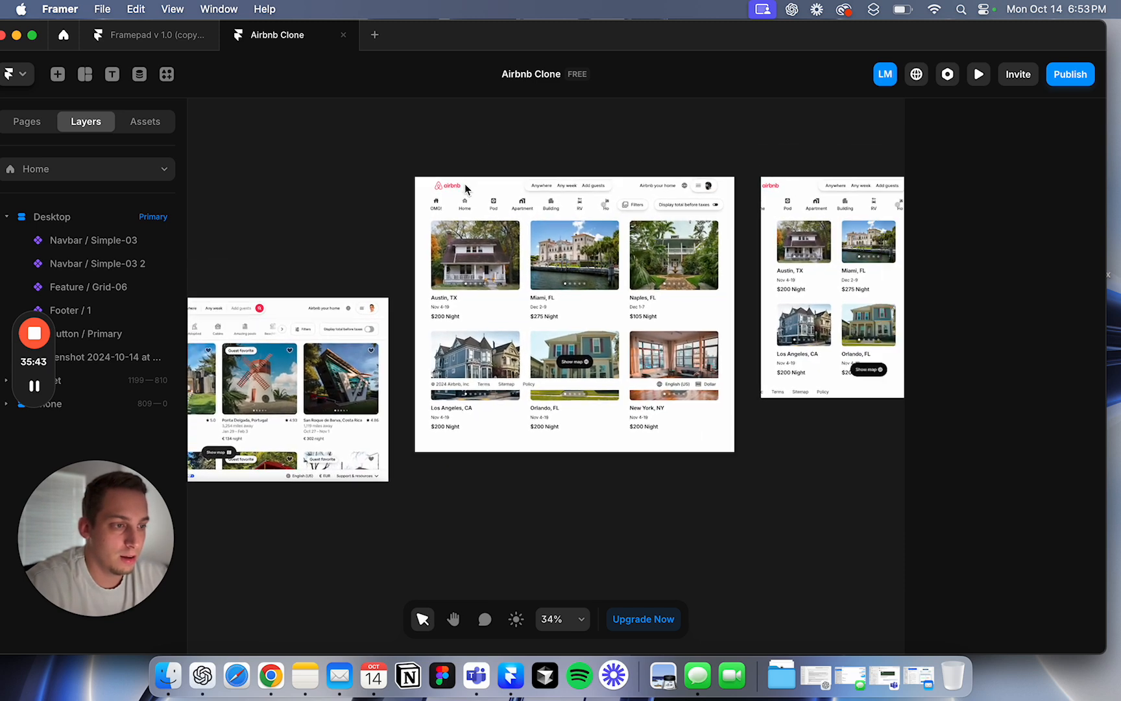